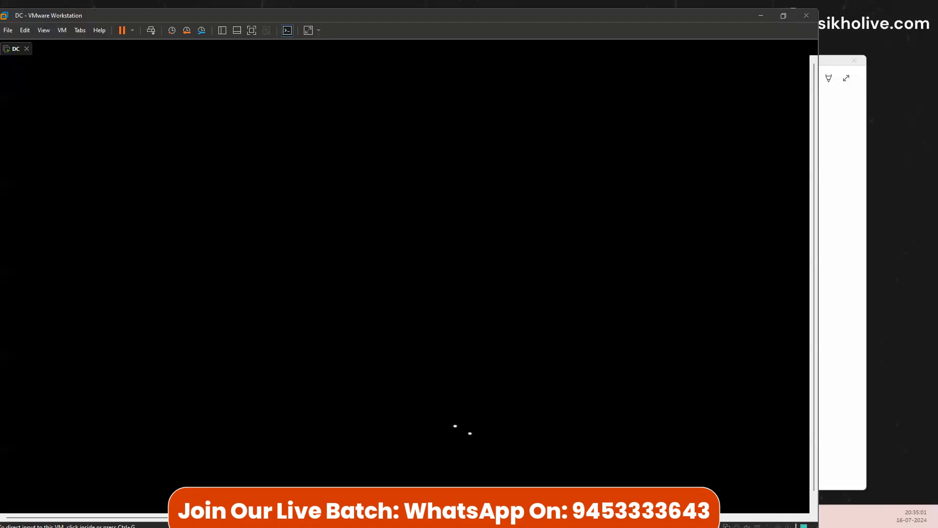
Step: Shrink the VM window slightly, bring the RAID notes forward, and scroll to the RAID 0 section
{"action": "left_click_drag", "start_coordinate": [818, 527], "coordinate": [803, 496]}
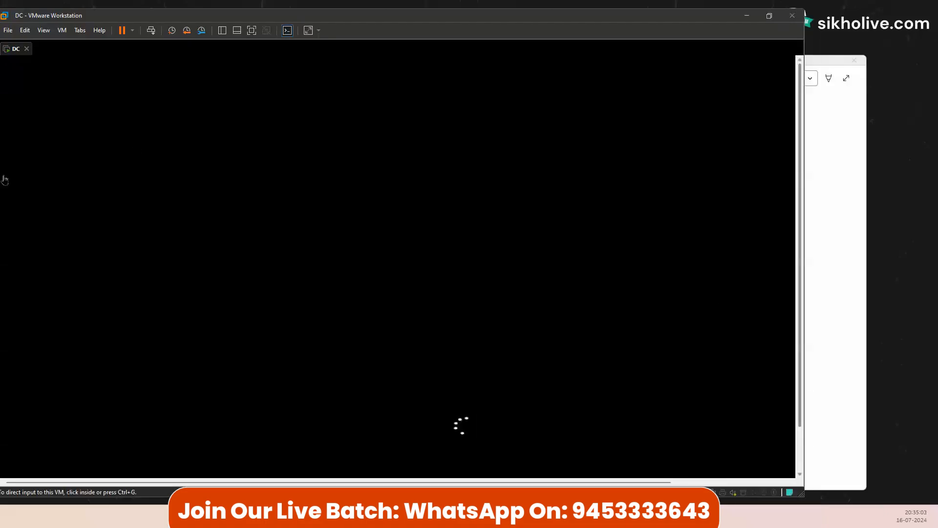
{"action": "left_click", "coordinate": [813, 150]}
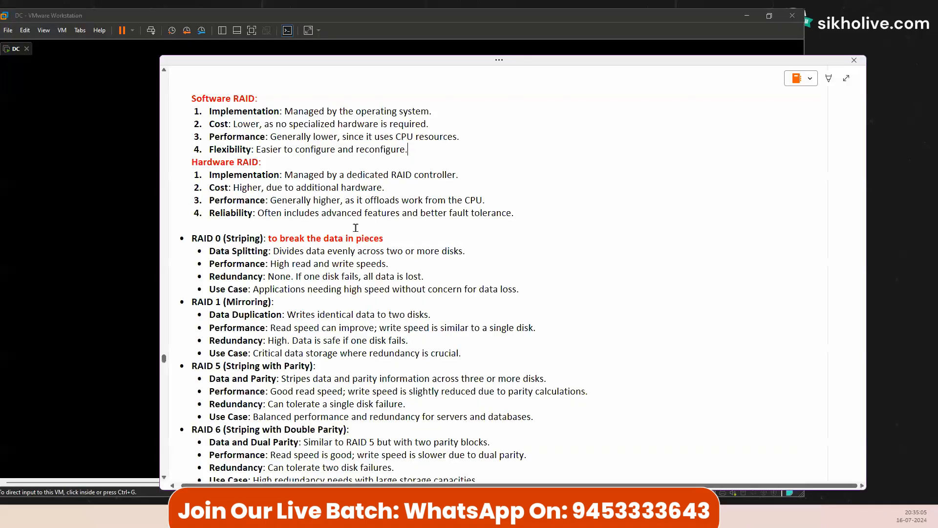
{"action": "scroll", "coordinate": [216, 230], "scroll_direction": "down", "scroll_amount": 3}
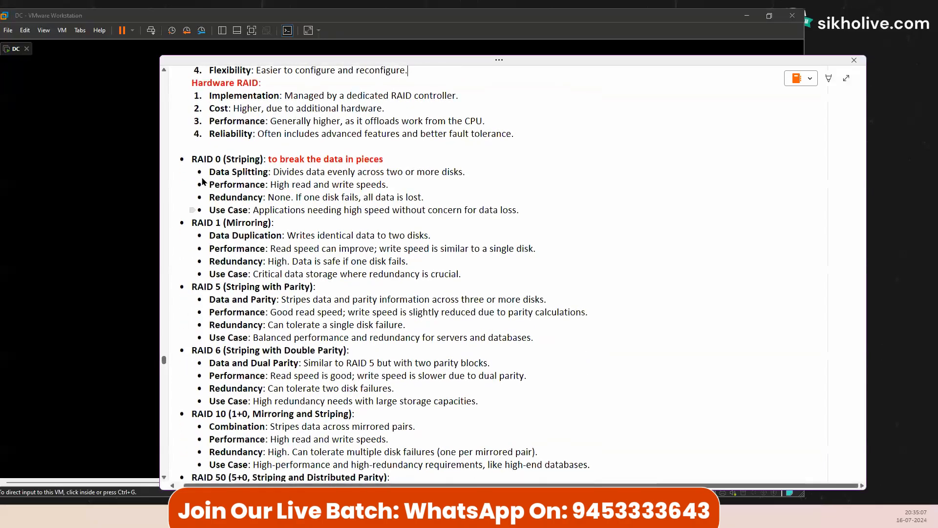
{"action": "left_click_drag", "start_coordinate": [209, 160], "coordinate": [226, 159]}
{"action": "scroll", "coordinate": [220, 206], "scroll_direction": "down", "scroll_amount": 5}
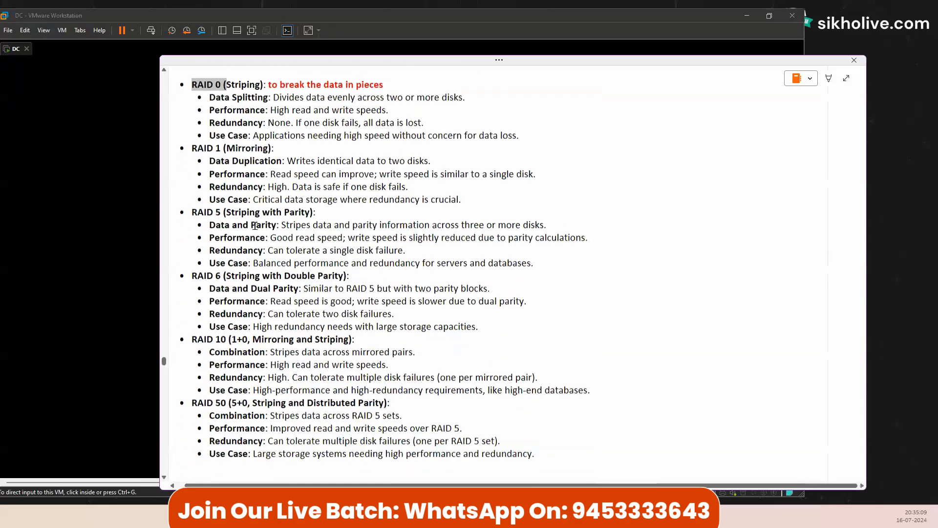
{"action": "scroll", "coordinate": [245, 215], "scroll_direction": "up", "scroll_amount": 8}
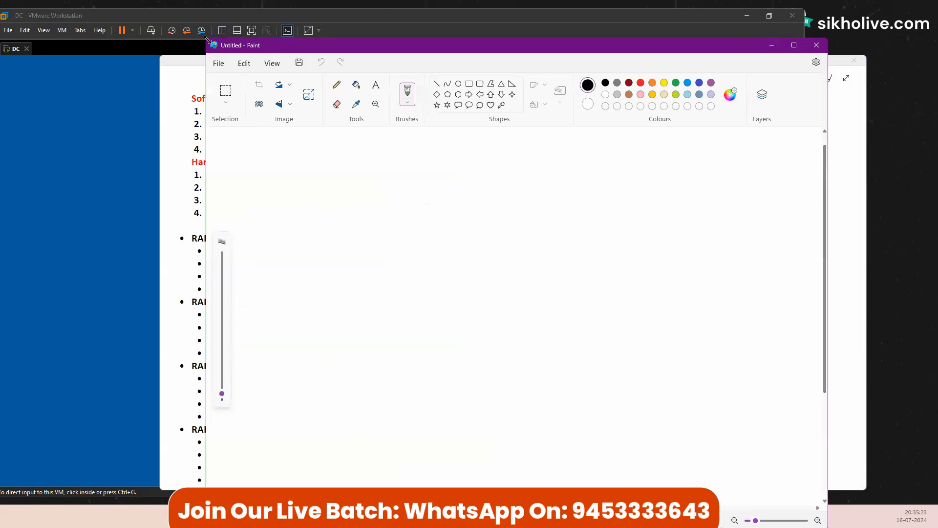
Step: Shrink and raise the blank Paint window, then minimize it to reveal the RAID notes
{"action": "left_click_drag", "start_coordinate": [206, 39], "coordinate": [245, 137]}
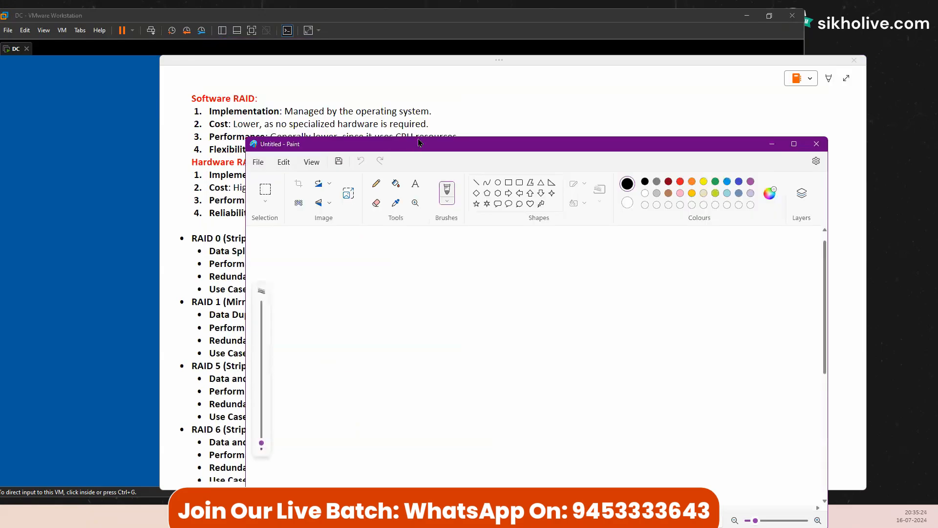
{"action": "left_click_drag", "start_coordinate": [419, 142], "coordinate": [434, 74]}
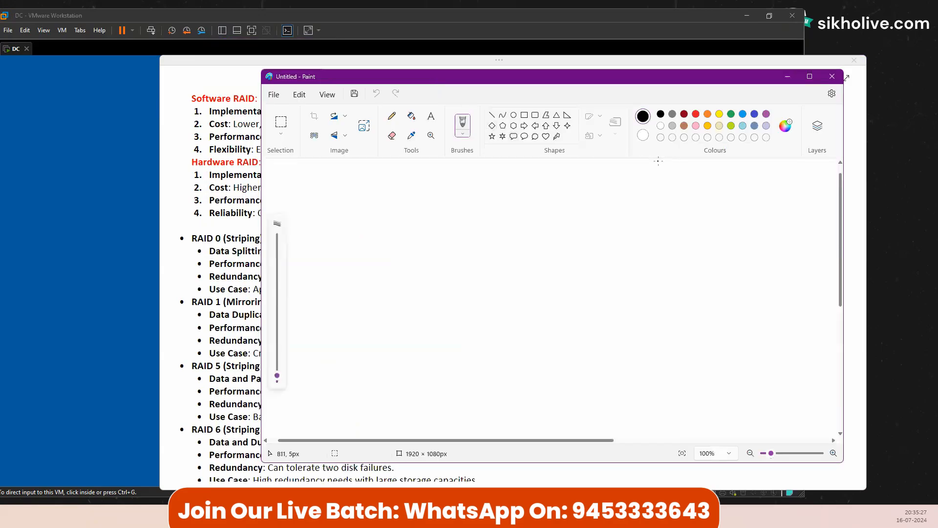
{"action": "left_click", "coordinate": [789, 82]}
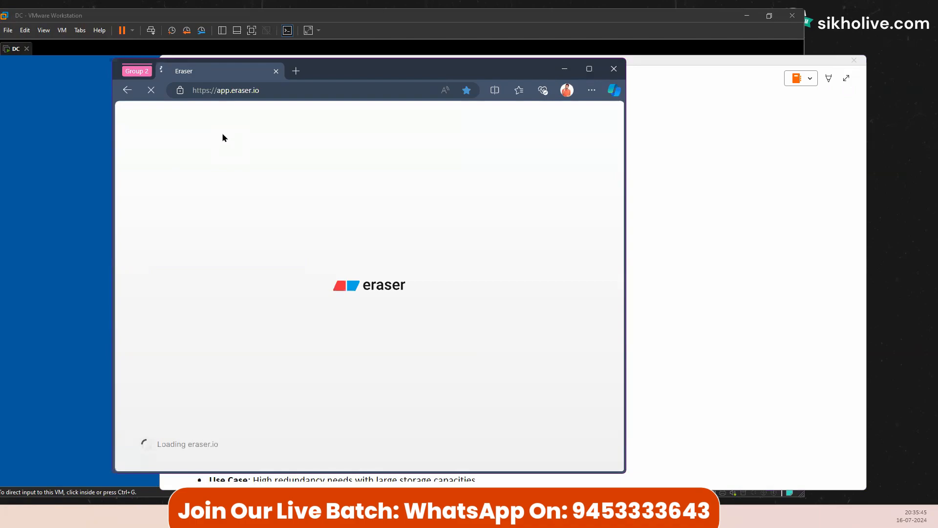
Step: Release input from the virtual machine with Ctrl+Alt and minimize its window
{"action": "left_click", "coordinate": [88, 136]}
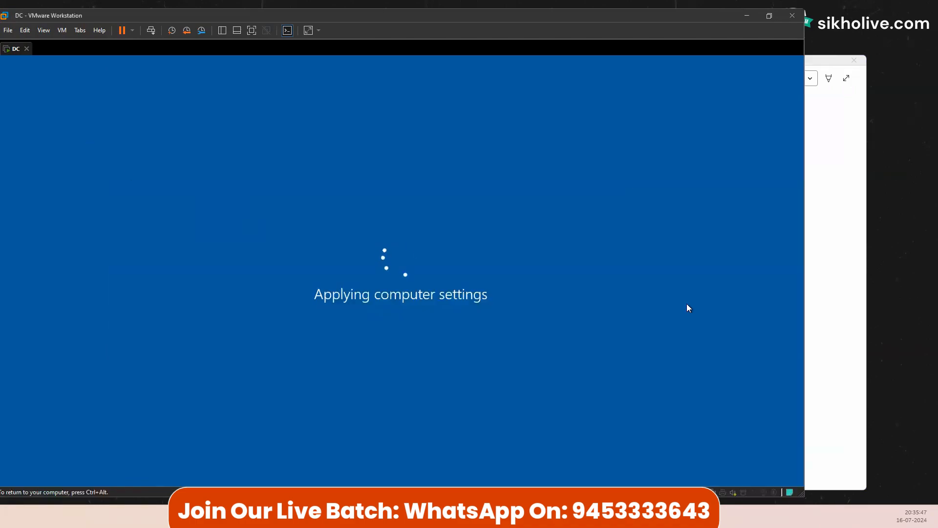
{"action": "key", "text": "ctrl+alt"}
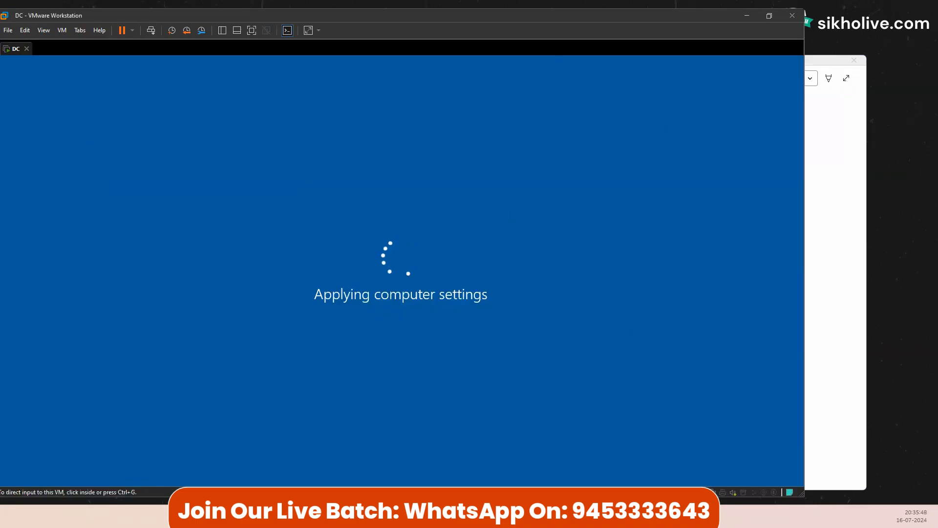
{"action": "left_click", "coordinate": [518, 515]}
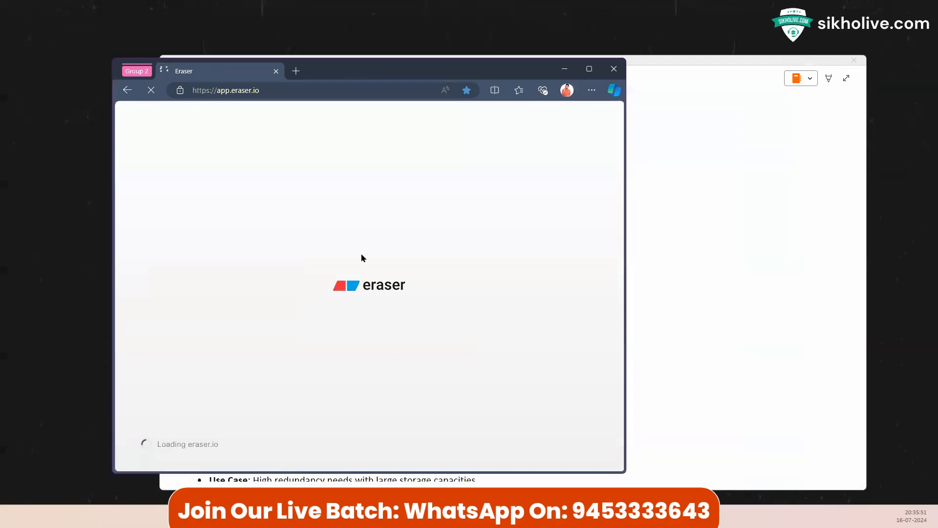
Step: Move and widen the browser, then open the ADDS-Active Directory Domain Services file
{"action": "left_click_drag", "start_coordinate": [335, 72], "coordinate": [258, 48]}
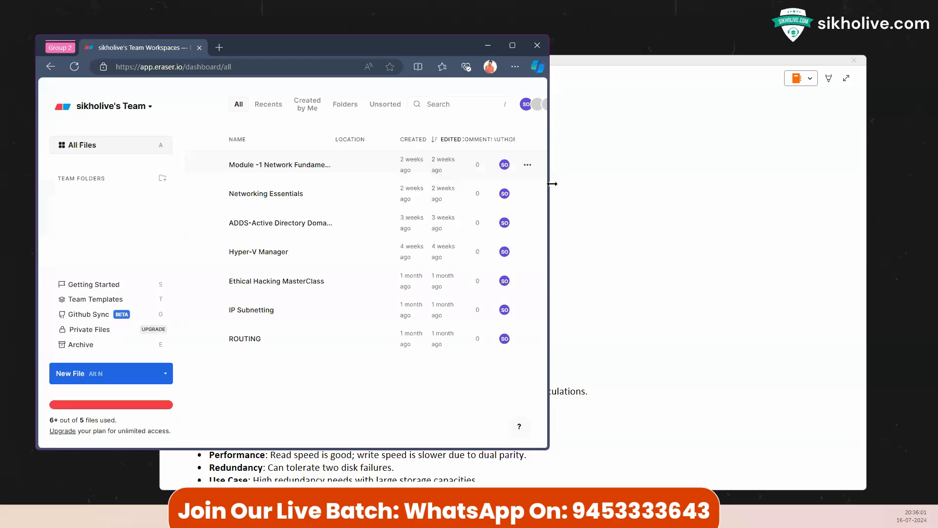
{"action": "left_click_drag", "start_coordinate": [550, 189], "coordinate": [653, 189]}
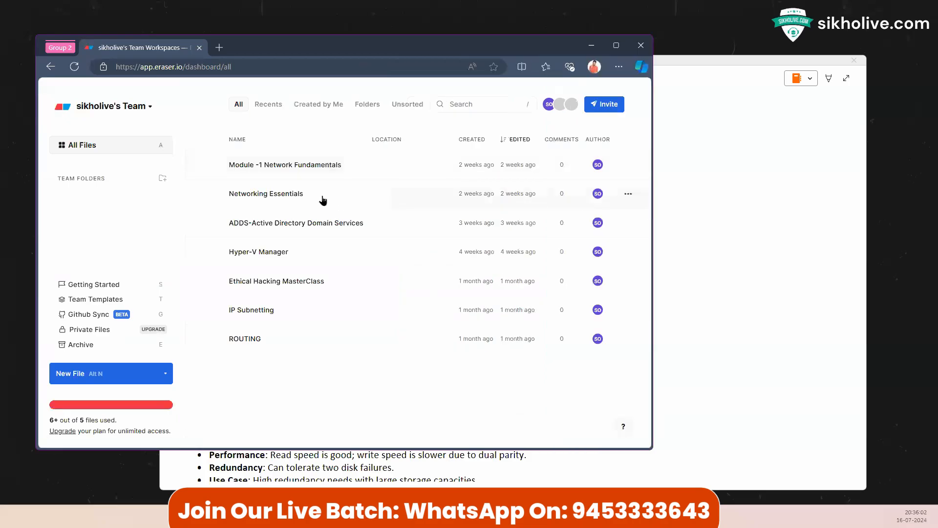
{"action": "left_click", "coordinate": [273, 219]}
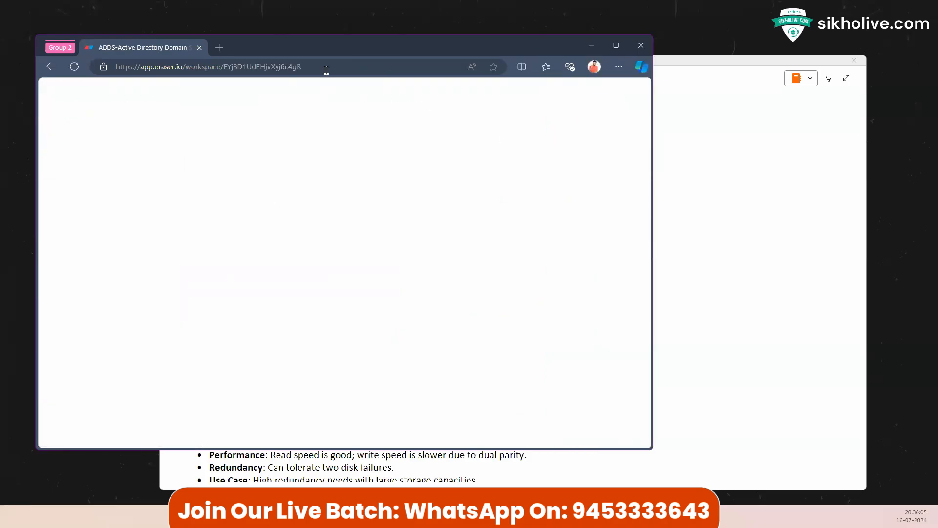
{"action": "left_click_drag", "start_coordinate": [342, 51], "coordinate": [405, 36]}
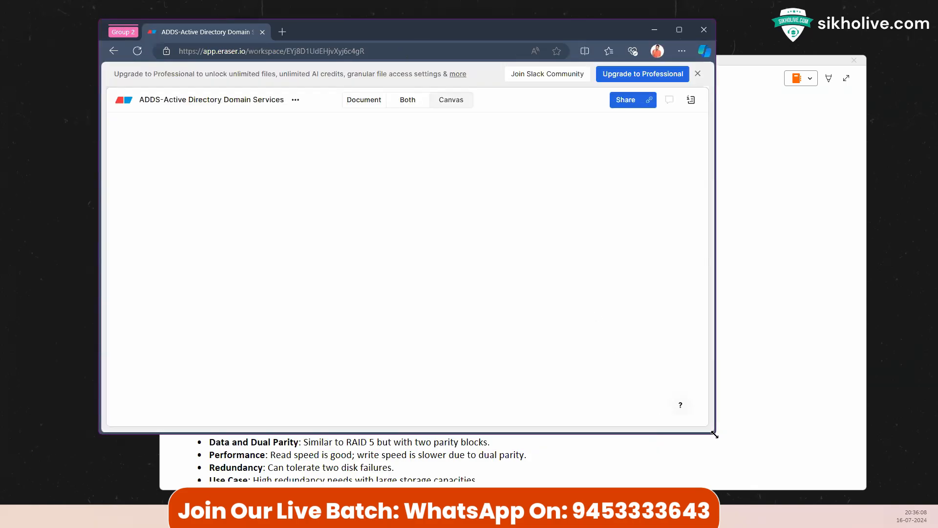
Step: Enlarge the browser window and set the Eraser zoom level to 100%
{"action": "left_click_drag", "start_coordinate": [714, 434], "coordinate": [784, 460]}
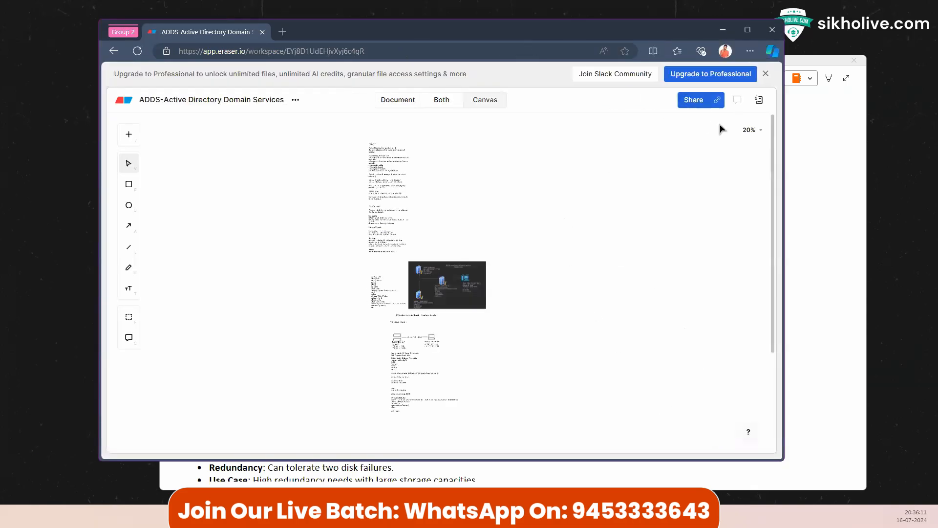
{"action": "left_click", "coordinate": [750, 129]}
{"action": "left_click", "coordinate": [714, 151]}
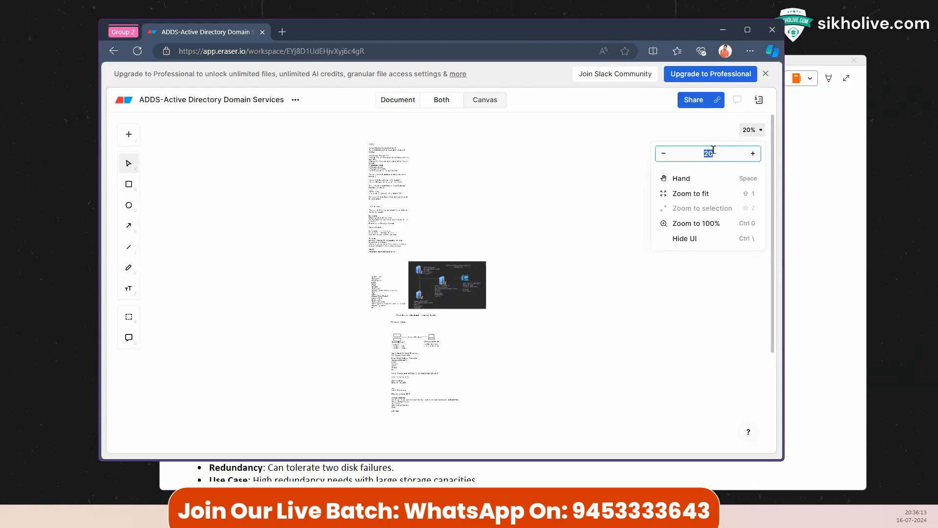
{"action": "type", "text": "100"}
{"action": "scroll", "coordinate": [382, 342], "scroll_direction": "down", "scroll_amount": 6}
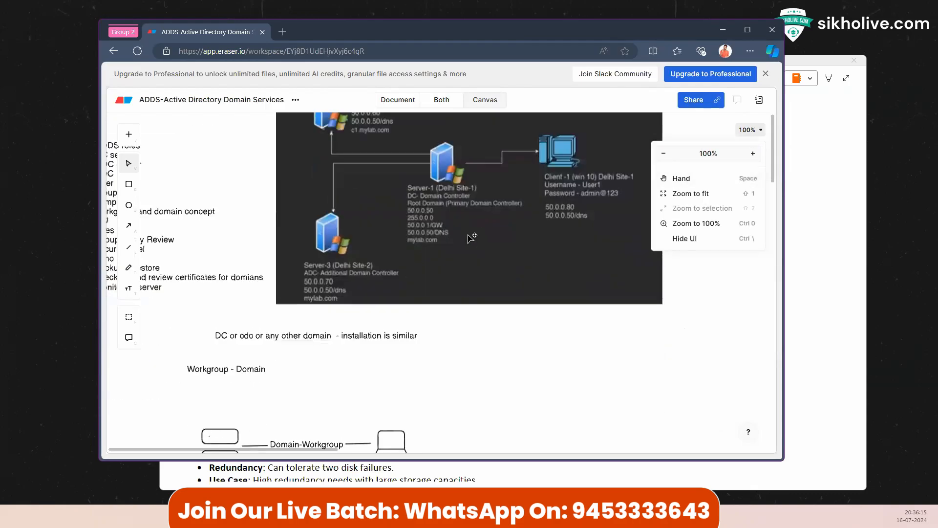
{"action": "scroll", "coordinate": [379, 384], "scroll_direction": "down", "scroll_amount": 3}
{"action": "scroll", "coordinate": [376, 385], "scroll_direction": "down", "scroll_amount": 5}
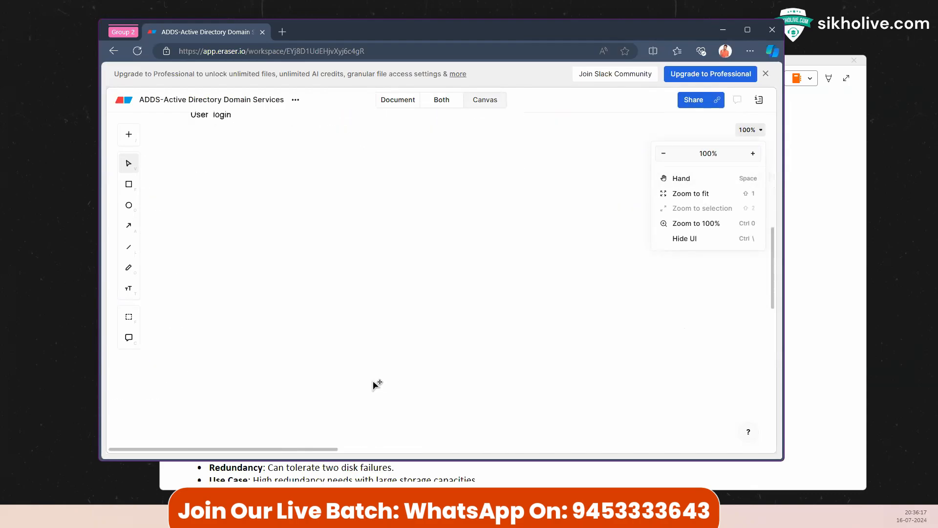
{"action": "scroll", "coordinate": [377, 384], "scroll_direction": "down", "scroll_amount": 1}
{"action": "left_click", "coordinate": [245, 220]}
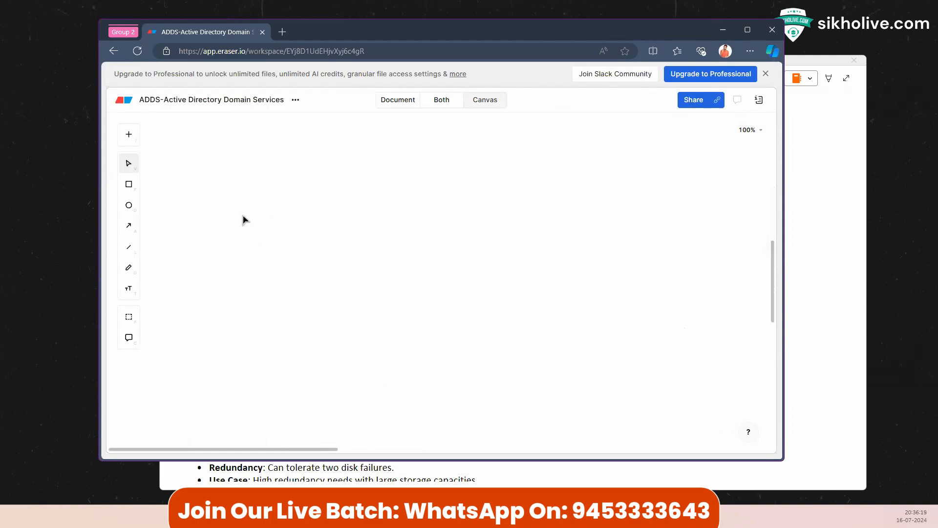
Step: Add a 'RAID Levels' text heading on blank canvas, then bring the RAID notes forward
{"action": "double_click", "coordinate": [274, 176]}
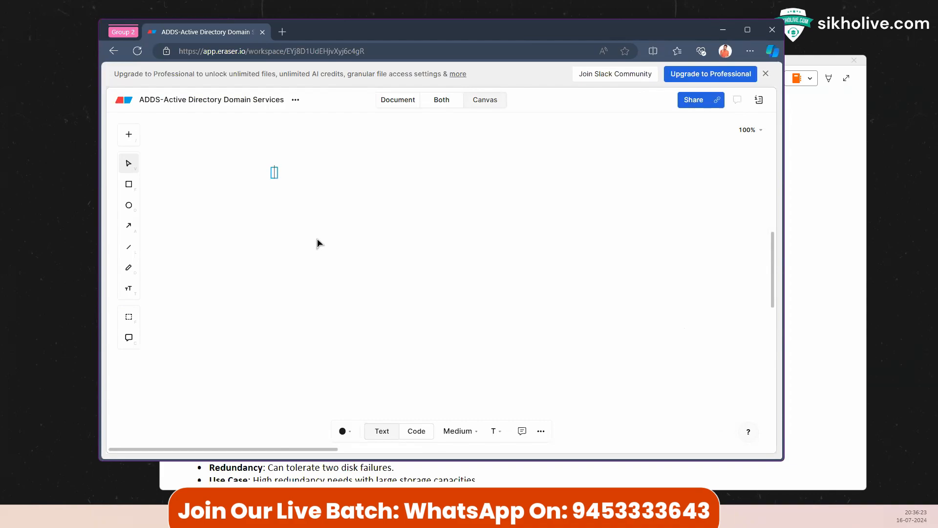
{"action": "scroll", "coordinate": [317, 243], "scroll_direction": "up", "scroll_amount": 4}
{"action": "left_click", "coordinate": [251, 139]}
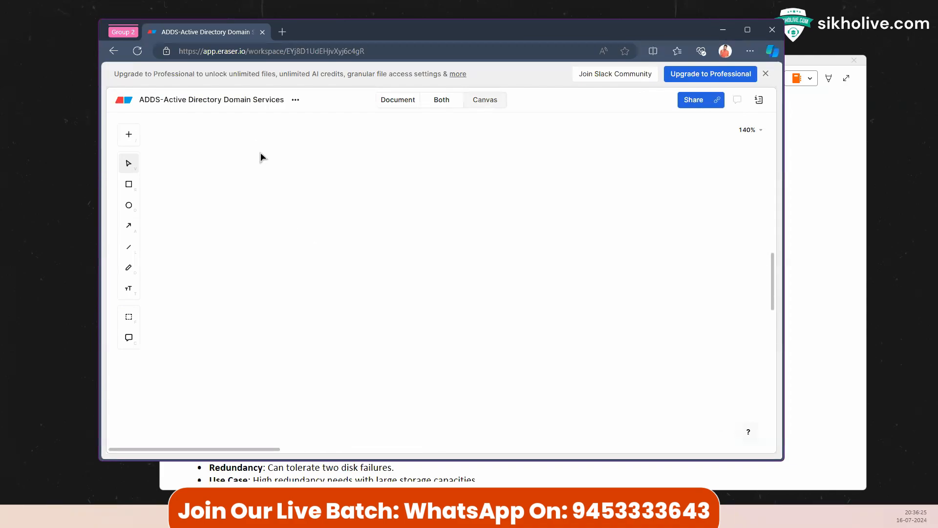
{"action": "double_click", "coordinate": [242, 172]}
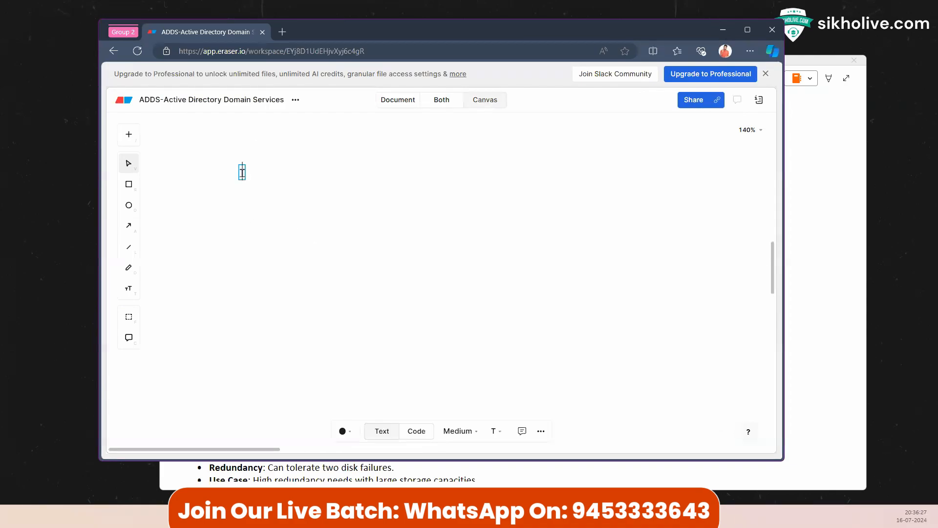
{"action": "type", "text": "RAID Levels"}
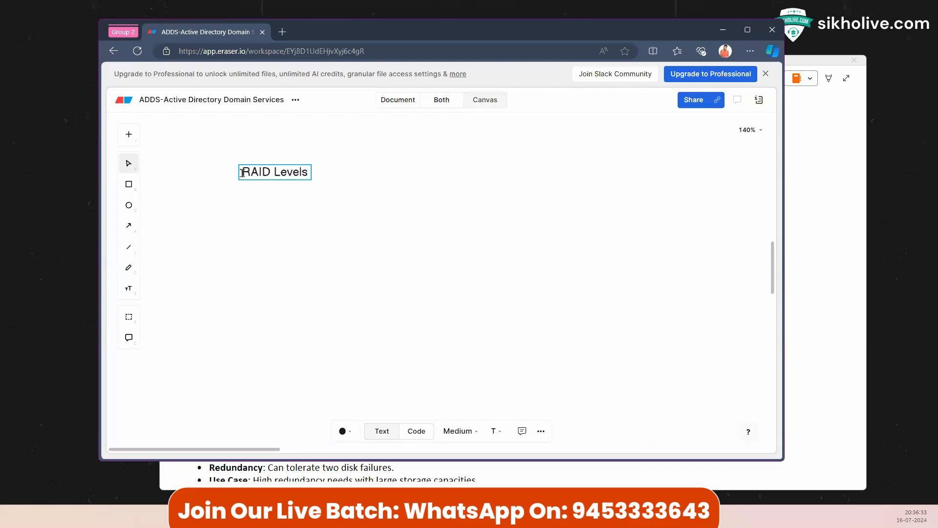
{"action": "left_click", "coordinate": [248, 211]}
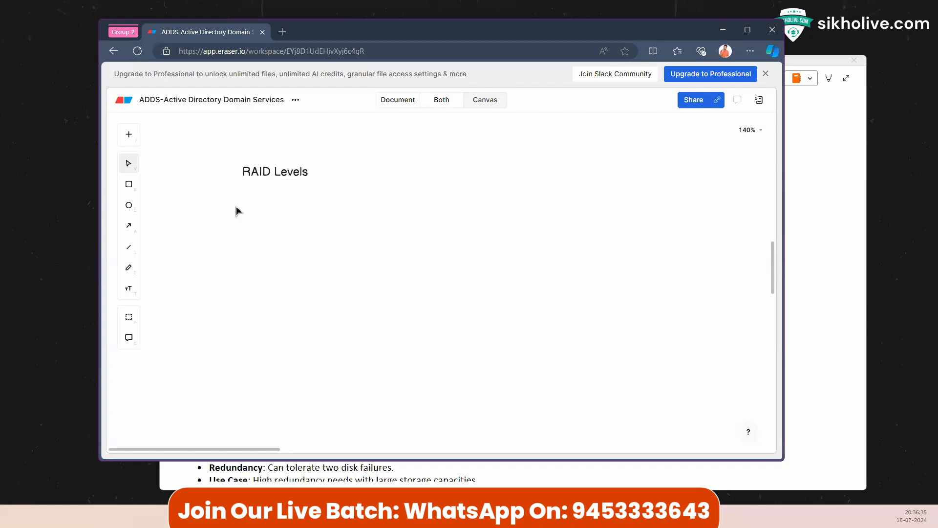
{"action": "left_click", "coordinate": [787, 129]}
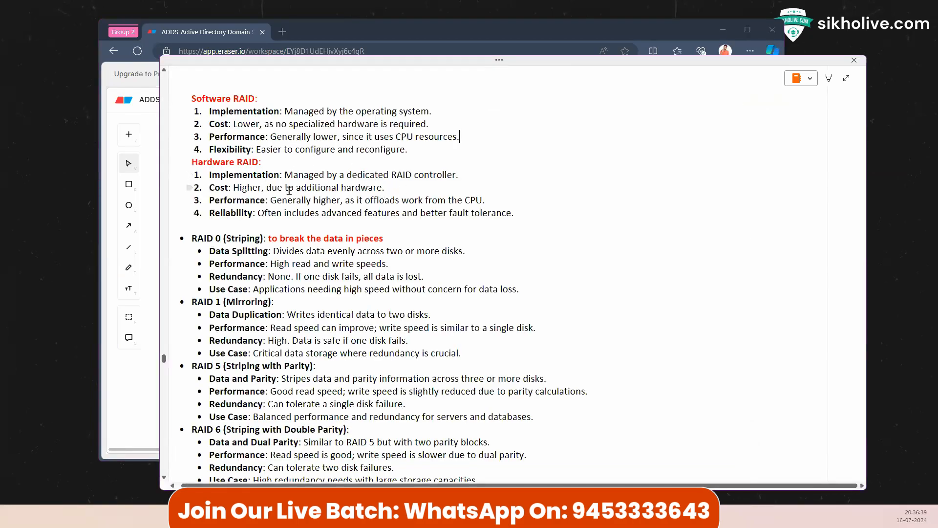
Step: Scroll the RAID notes up to the introduction and back down
{"action": "scroll", "coordinate": [322, 293], "scroll_direction": "up", "scroll_amount": 3}
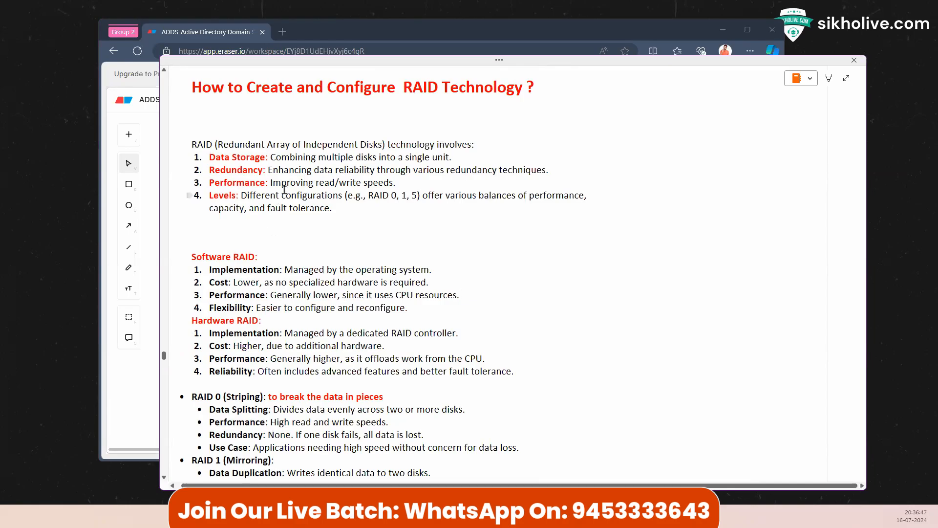
{"action": "scroll", "coordinate": [284, 190], "scroll_direction": "down", "scroll_amount": 10}
Step: Insert a database icon onto the Eraser canvas, found by searching 'stora'
{"action": "left_click", "coordinate": [150, 186]}
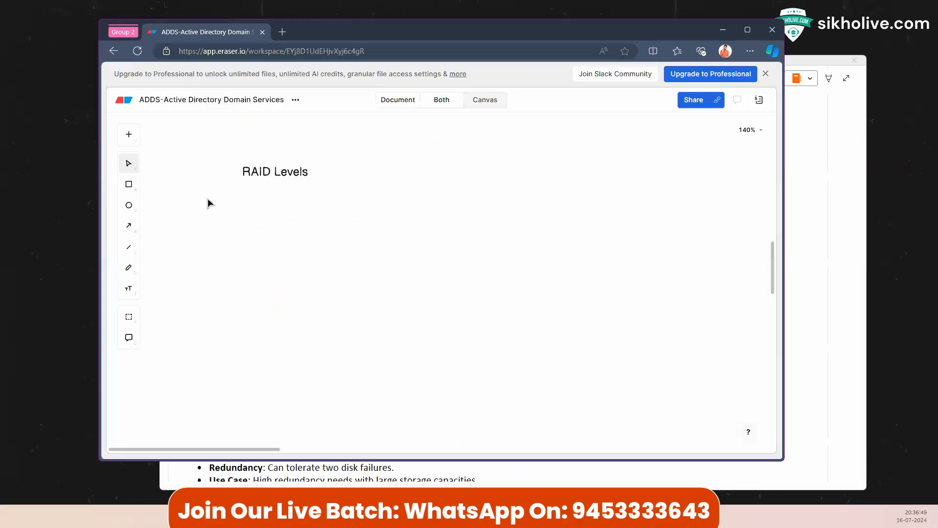
{"action": "left_click", "coordinate": [128, 134]}
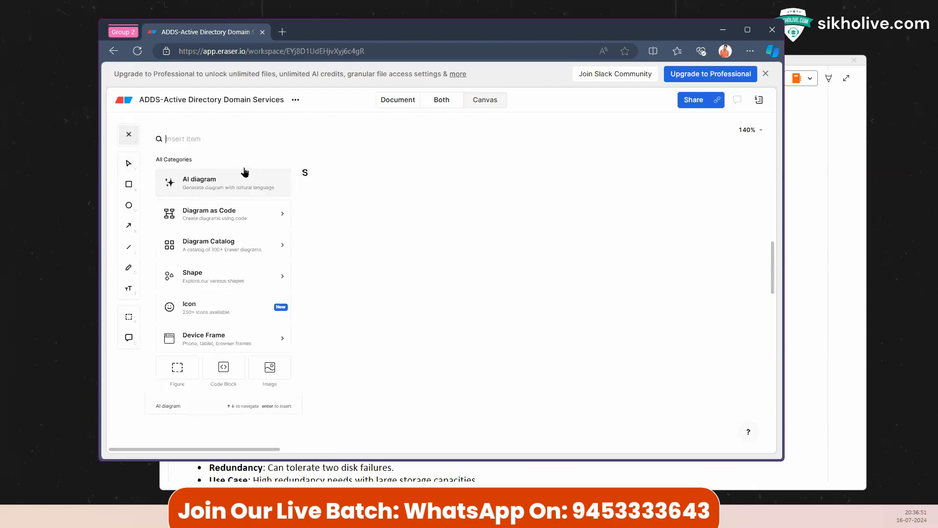
{"action": "type", "text": "stora"}
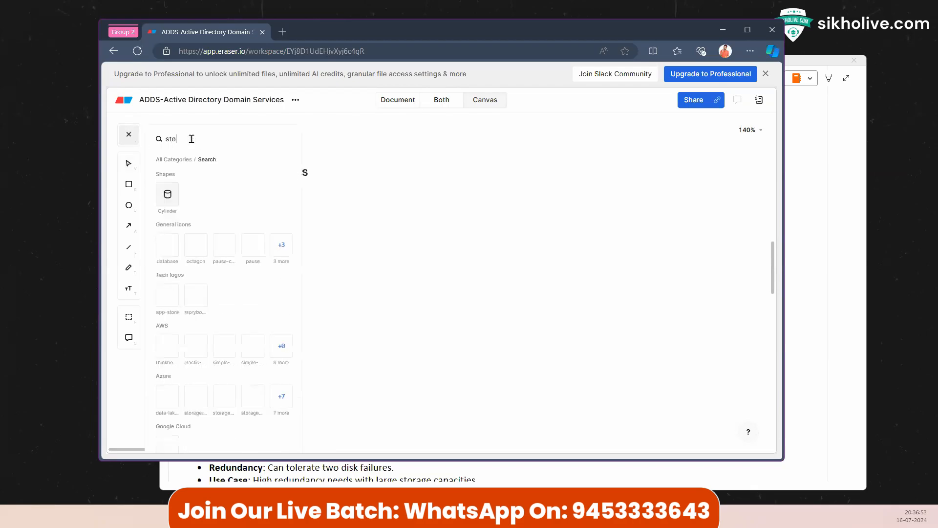
{"action": "left_click", "coordinate": [167, 246]}
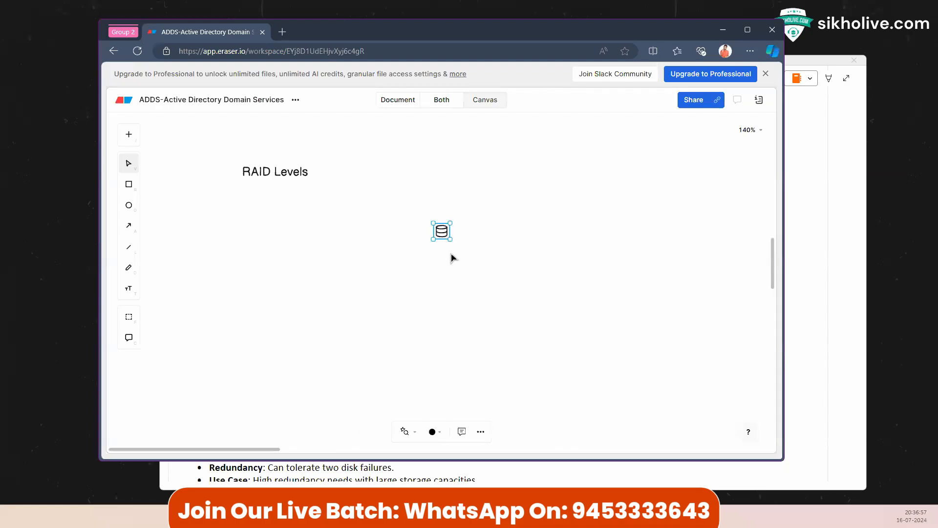
Step: Enlarge the database cylinder, place it below the title, and duplicate it to the right
{"action": "left_click_drag", "start_coordinate": [450, 240], "coordinate": [528, 390]}
{"action": "left_click_drag", "start_coordinate": [526, 323], "coordinate": [337, 311]}
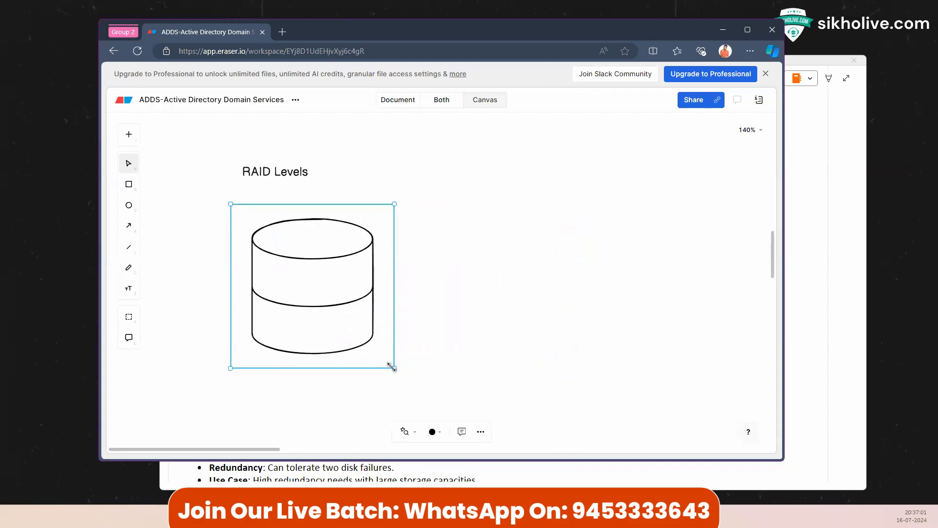
{"action": "left_click_drag", "start_coordinate": [389, 366], "coordinate": [311, 315]}
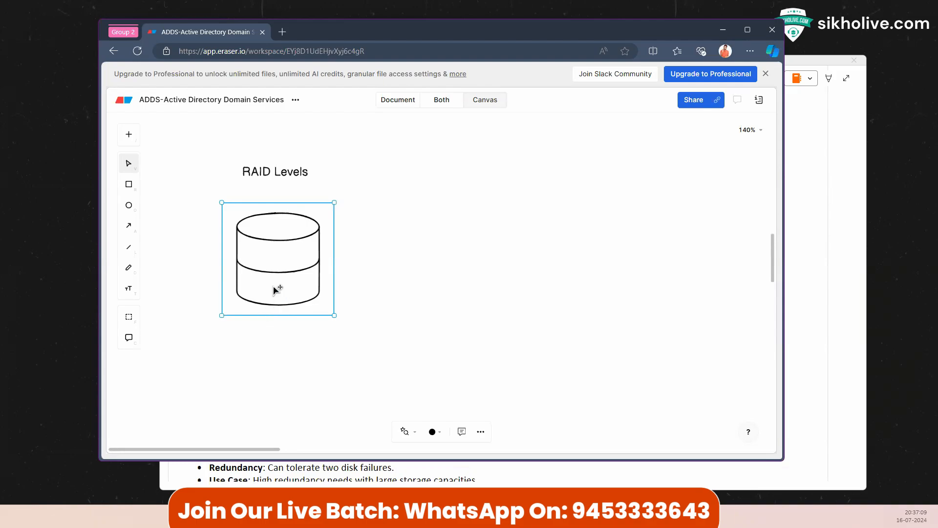
{"action": "left_click_drag", "start_coordinate": [269, 266], "coordinate": [395, 265]}
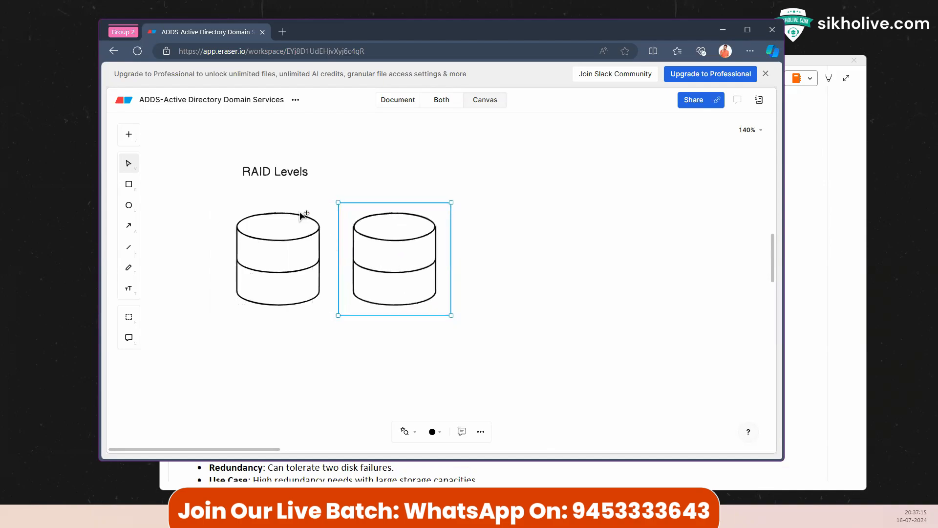
Step: Move the RAID Levels title up and to the right
{"action": "left_click", "coordinate": [291, 177]}
{"action": "left_click_drag", "start_coordinate": [281, 177], "coordinate": [330, 140]}
{"action": "left_click", "coordinate": [243, 180]}
Step: Add a 'RAID-0' text label and position it above the left disk
{"action": "double_click", "coordinate": [243, 179]}
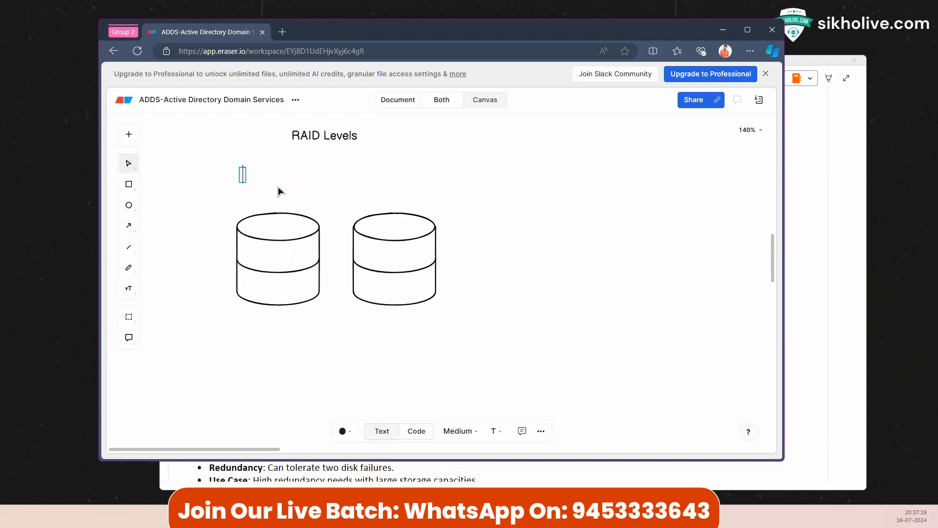
{"action": "type", "text": "RAID-1"}
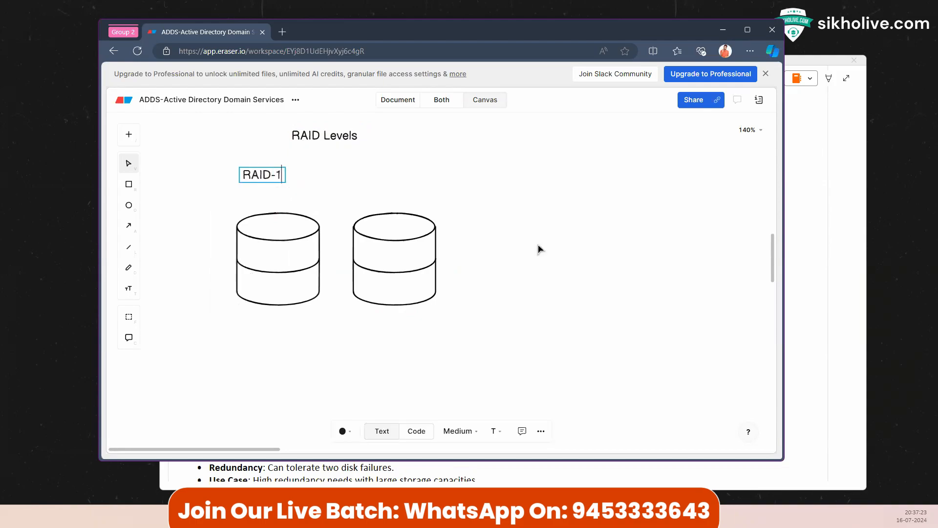
{"action": "key", "text": "BackSpace"}
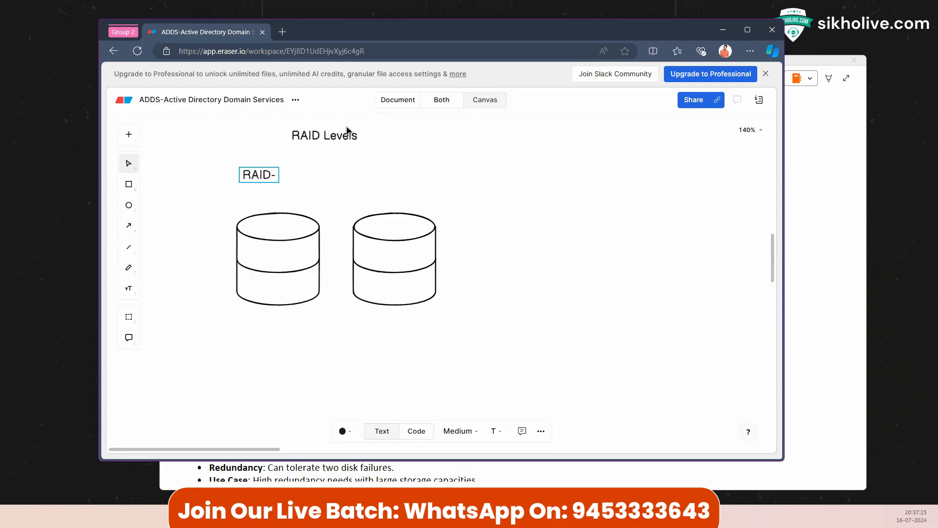
{"action": "type", "text": "0"}
{"action": "left_click", "coordinate": [472, 185]}
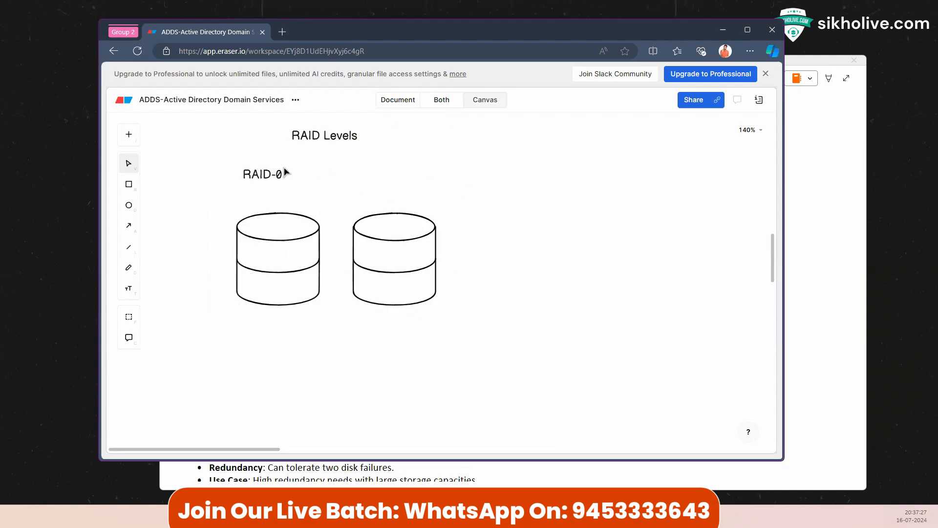
{"action": "left_click_drag", "start_coordinate": [261, 174], "coordinate": [266, 163]}
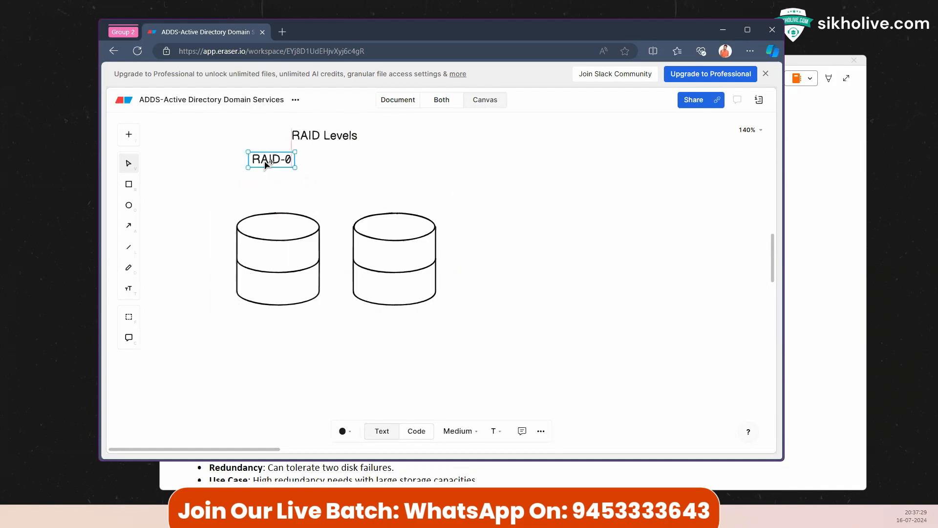
{"action": "left_click", "coordinate": [819, 152]}
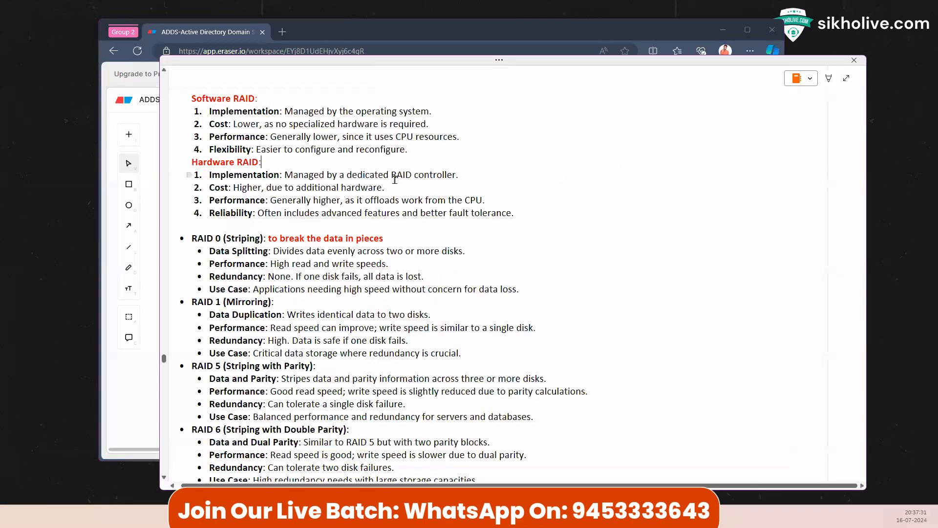
{"action": "scroll", "coordinate": [342, 245], "scroll_direction": "up", "scroll_amount": 1}
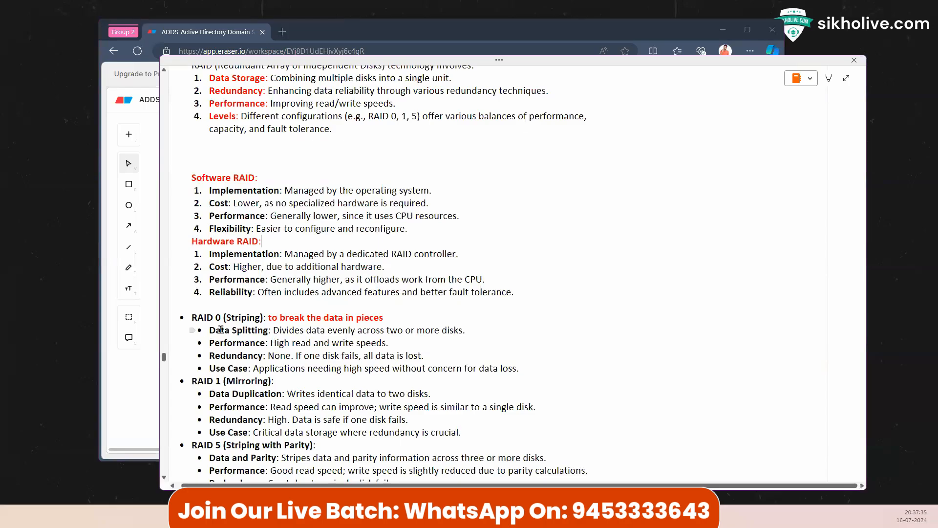
{"action": "scroll", "coordinate": [230, 320], "scroll_direction": "down", "scroll_amount": 3}
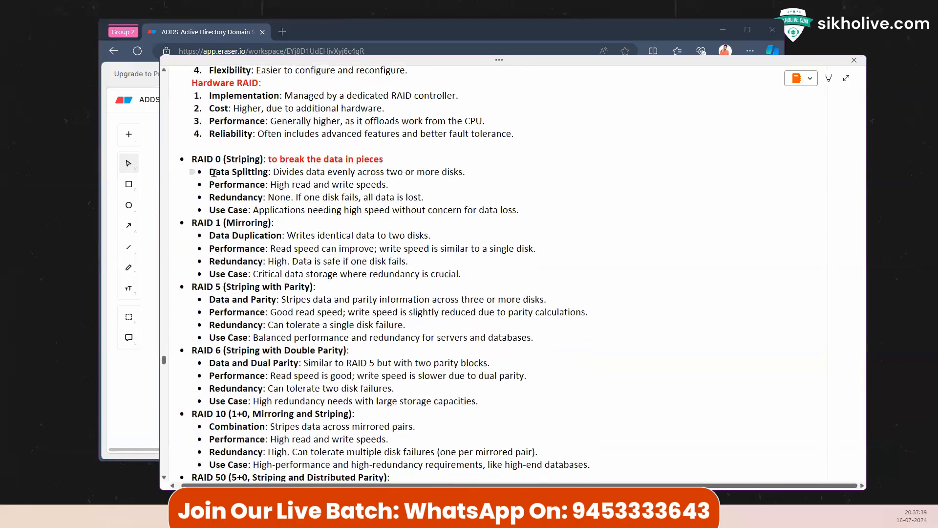
{"action": "scroll", "coordinate": [247, 245], "scroll_direction": "up", "scroll_amount": 2}
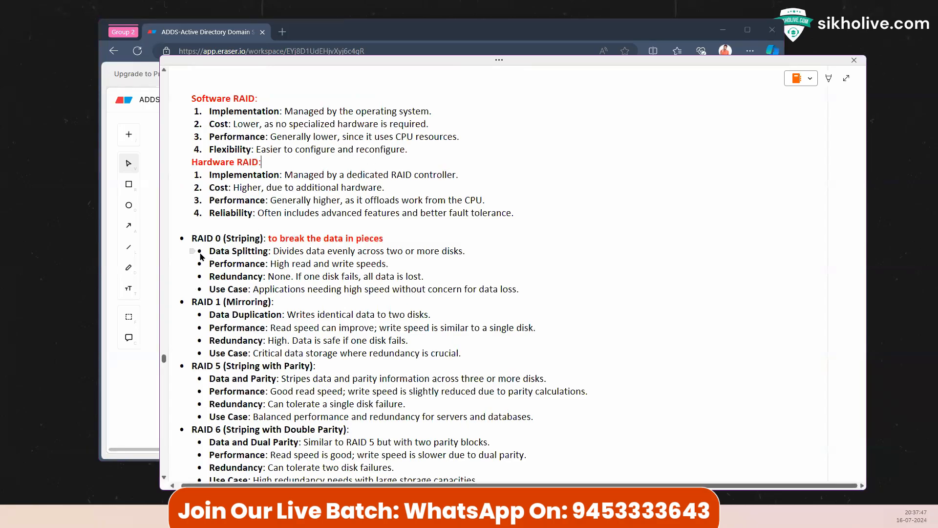
{"action": "left_click_drag", "start_coordinate": [208, 251], "coordinate": [267, 252]}
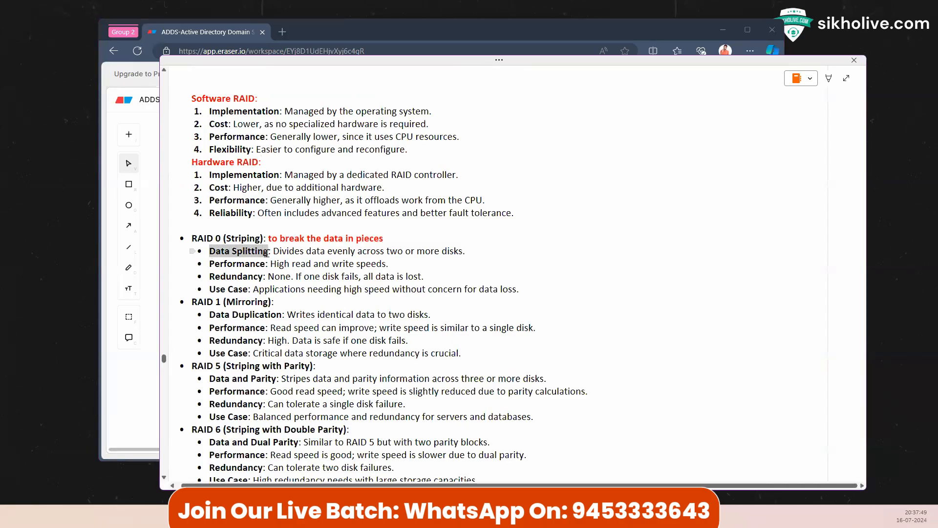
{"action": "left_click_drag", "start_coordinate": [208, 263], "coordinate": [376, 263]}
{"action": "left_click_drag", "start_coordinate": [212, 277], "coordinate": [422, 277]}
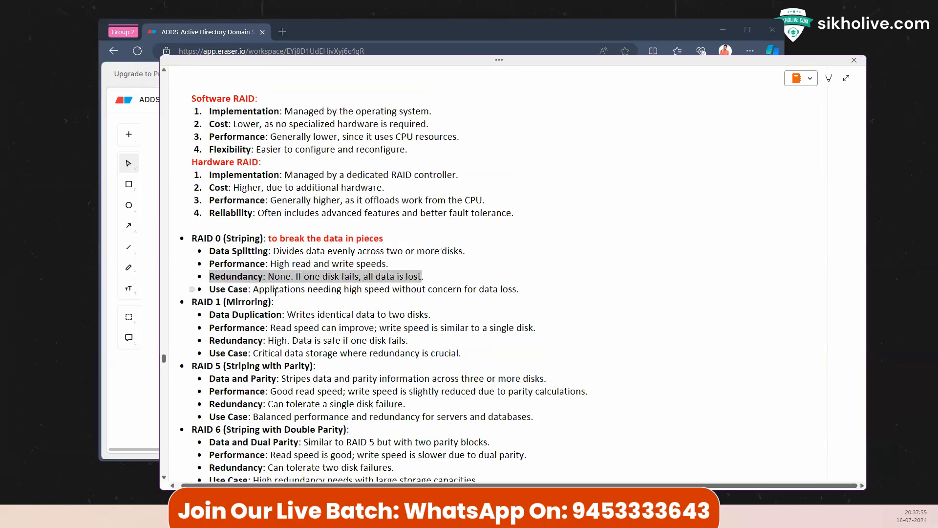
Step: Create an 'A1' label and move it into the left disk's upper band
{"action": "left_click", "coordinate": [156, 188]}
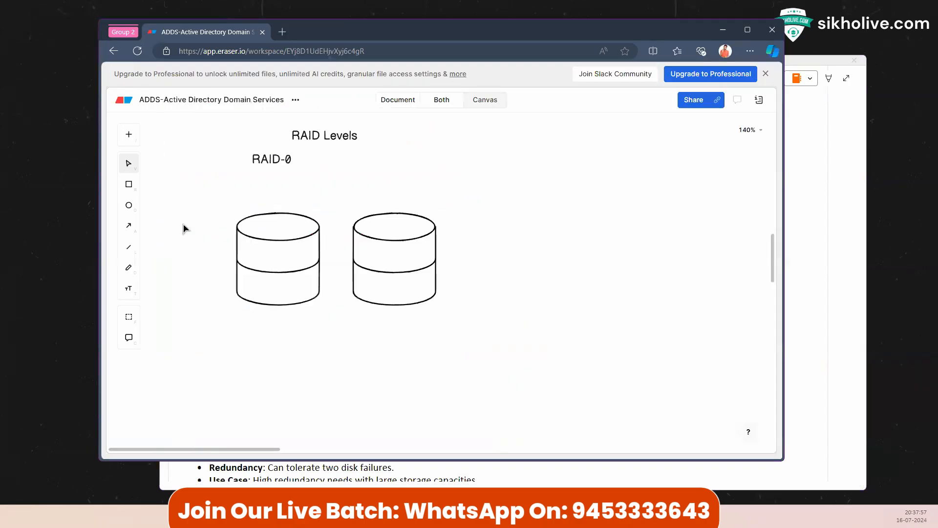
{"action": "left_click", "coordinate": [268, 259]}
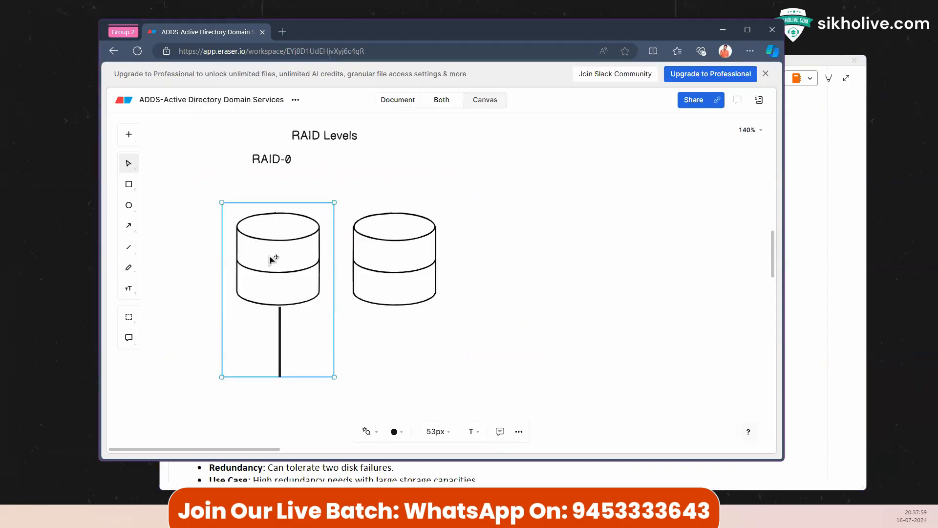
{"action": "left_click", "coordinate": [433, 366]}
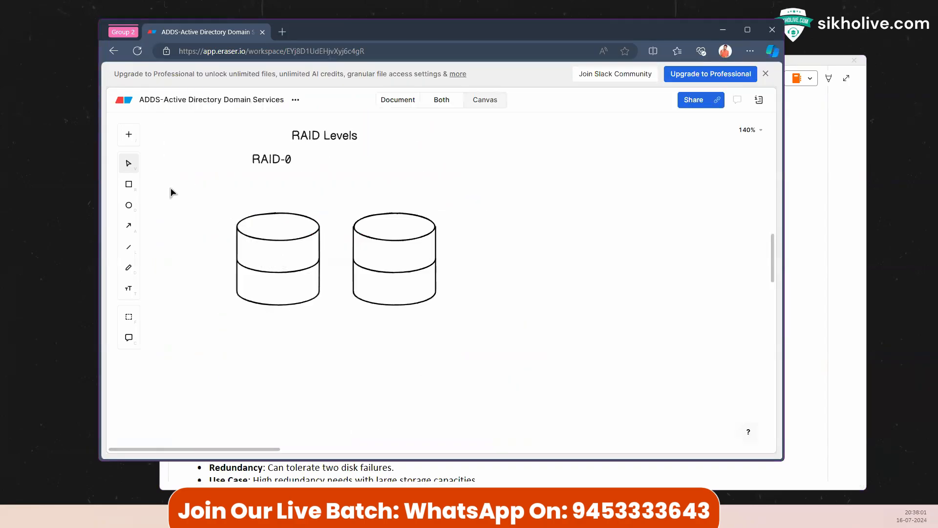
{"action": "double_click", "coordinate": [206, 185]}
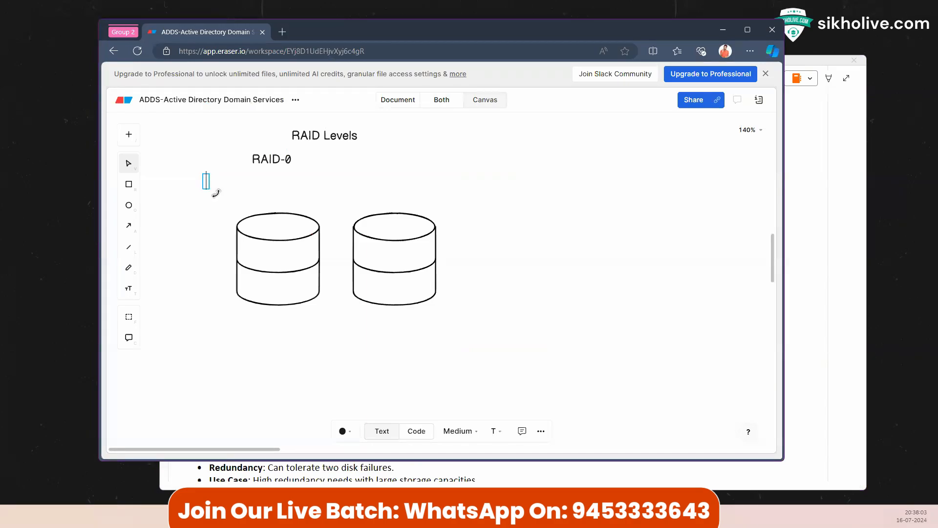
{"action": "type", "text": "A1"}
{"action": "left_click", "coordinate": [215, 195]}
{"action": "left_click_drag", "start_coordinate": [213, 182], "coordinate": [395, 264]}
Step: Change the copied label in the right disk's upper band to 'A2'
{"action": "double_click", "coordinate": [398, 258]}
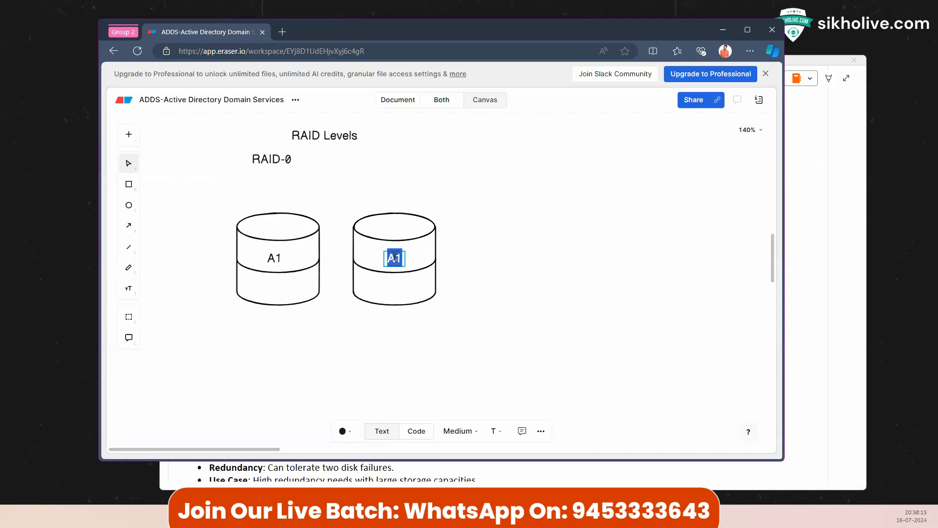
{"action": "left_click", "coordinate": [281, 260]}
{"action": "double_click", "coordinate": [400, 258]}
{"action": "left_click", "coordinate": [401, 259]}
{"action": "key", "text": "BackSpace"}
{"action": "type", "text": "2"}
{"action": "left_click", "coordinate": [546, 259]}
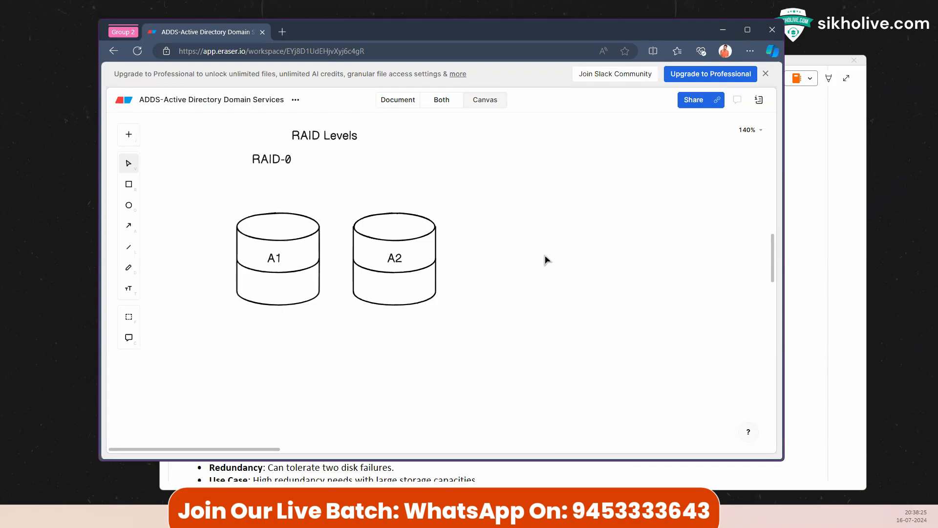
Step: Copy the A1 label into the left disk's lower band and rename it 'B1'
{"action": "left_click", "coordinate": [263, 286]}
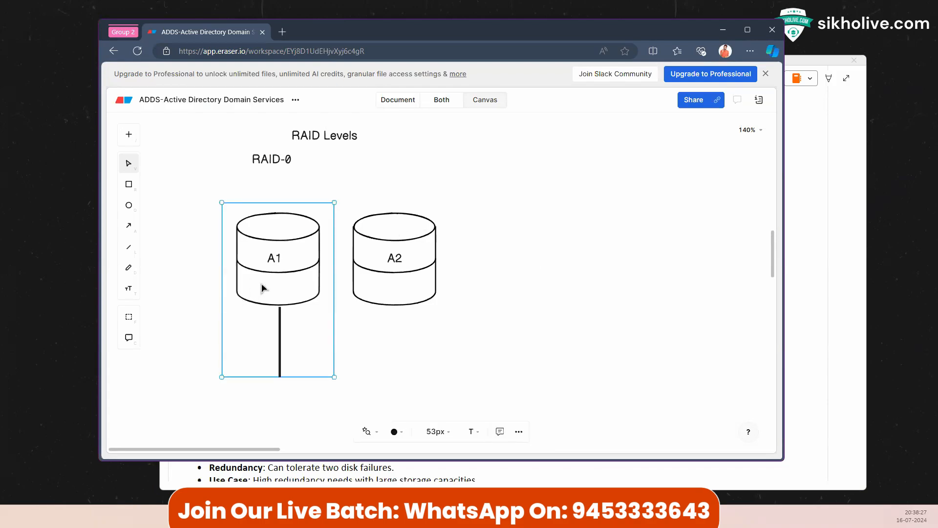
{"action": "left_click", "coordinate": [293, 177]}
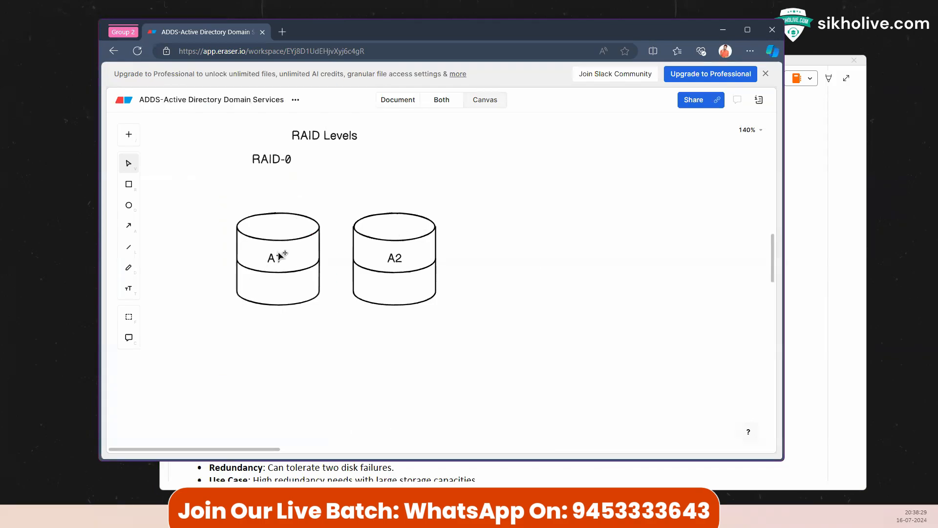
{"action": "left_click", "coordinate": [279, 253]}
{"action": "left_click", "coordinate": [262, 343]}
{"action": "left_click", "coordinate": [269, 259]}
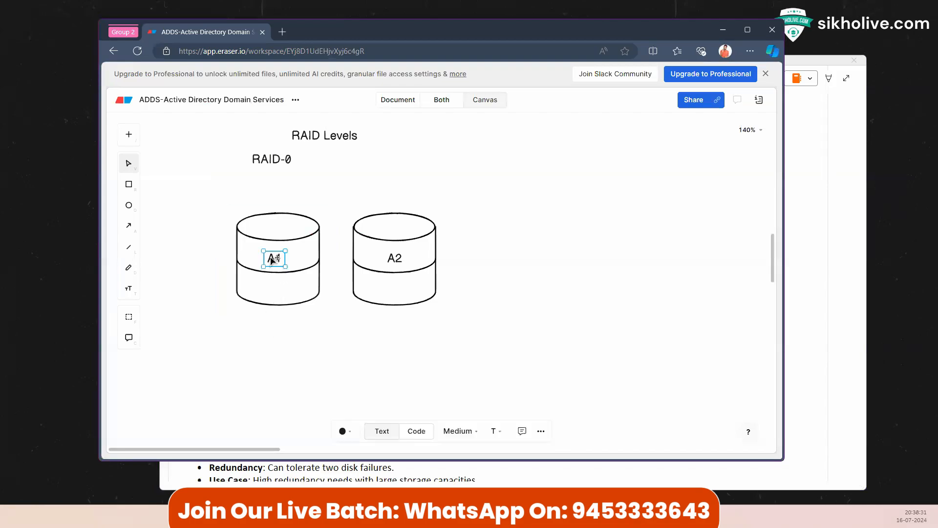
{"action": "left_click_drag", "start_coordinate": [268, 259], "coordinate": [271, 288]}
{"action": "double_click", "coordinate": [275, 287]}
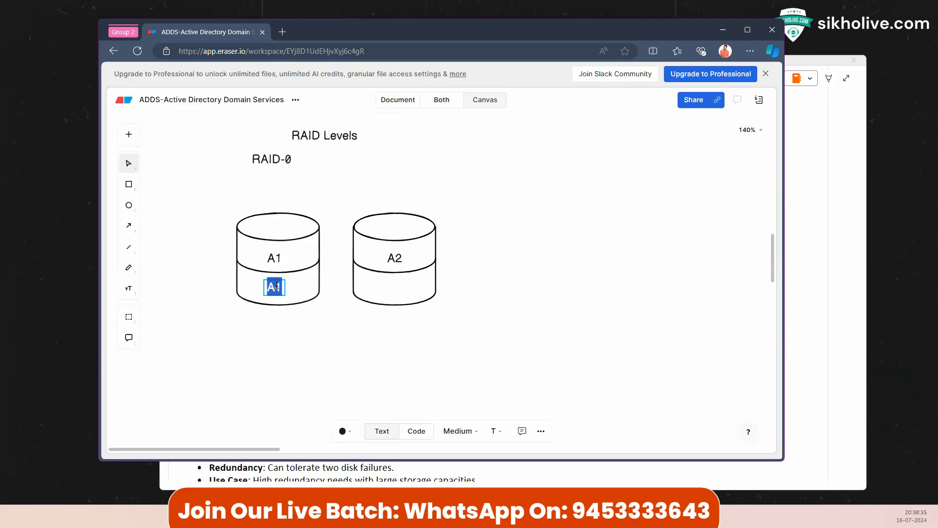
{"action": "key", "text": "Right"}
{"action": "key", "text": "BackSpace"}
{"action": "type", "text": "3"}
{"action": "key", "text": "BackSpace"}
{"action": "key", "text": "BackSpace"}
{"action": "type", "text": "B1"}
{"action": "left_click", "coordinate": [272, 292]}
Step: Copy the B1 label into the right disk's lower band and change it to 'B2'
{"action": "left_click", "coordinate": [273, 289]}
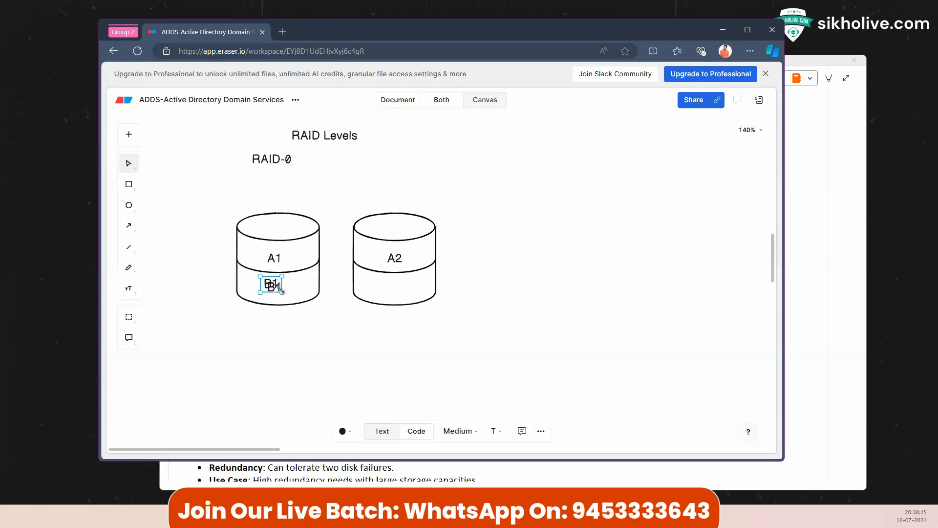
{"action": "left_click_drag", "start_coordinate": [272, 289], "coordinate": [389, 289]}
{"action": "double_click", "coordinate": [392, 287]}
{"action": "key", "text": "Right"}
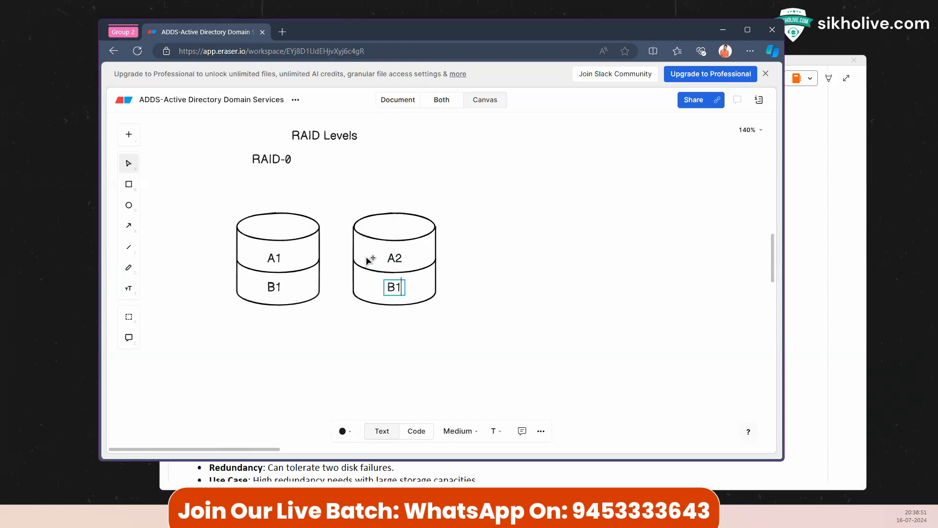
{"action": "key", "text": "BackSpace"}
{"action": "type", "text": "2"}
{"action": "left_click", "coordinate": [552, 222]}
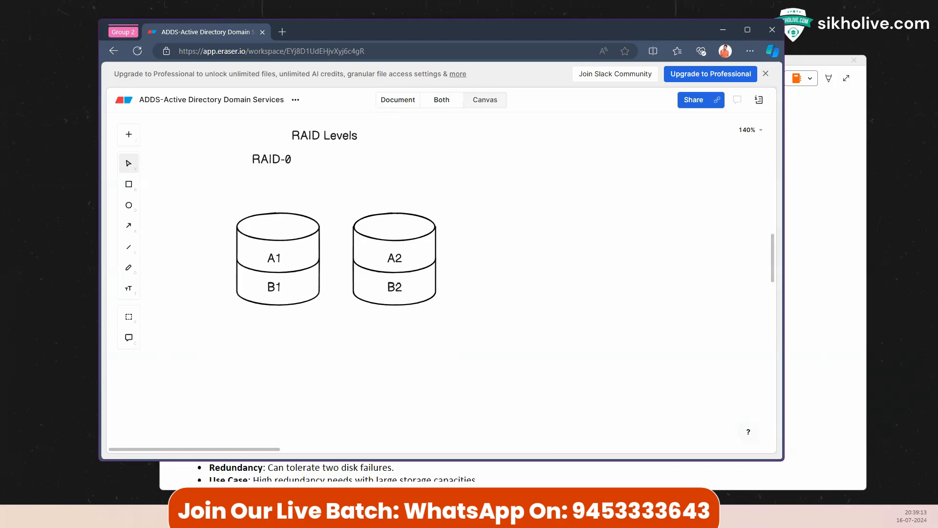
Step: Snip the RAID-0 title and both disks with Snipping Tool, then return to the notes
{"action": "left_click", "coordinate": [41, 184]}
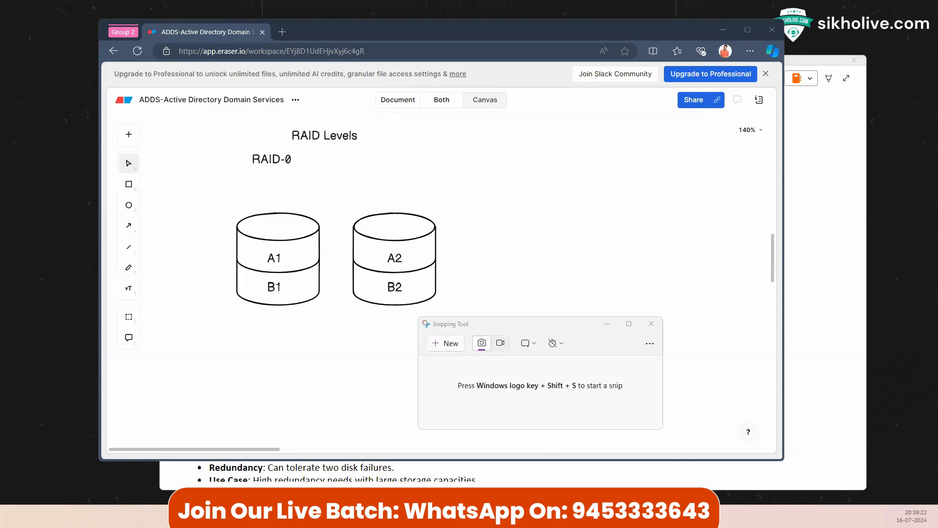
{"action": "left_click", "coordinate": [446, 342]}
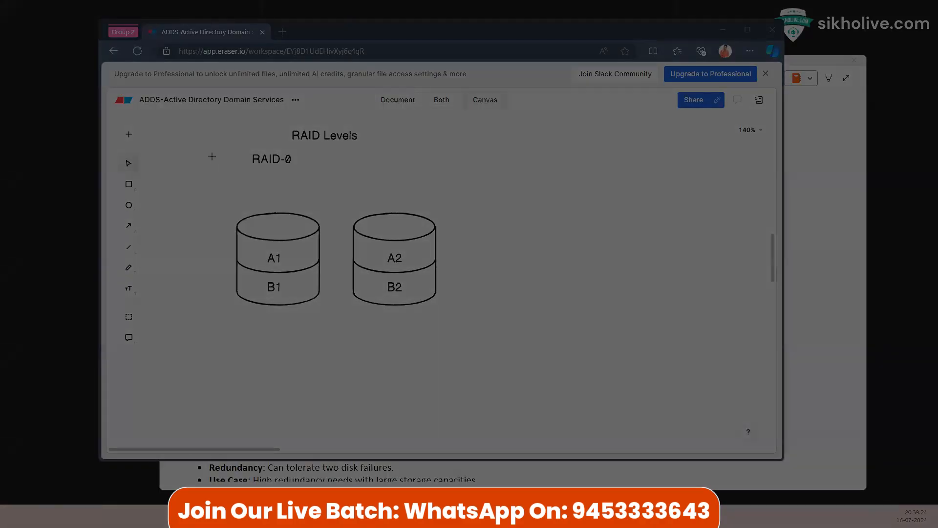
{"action": "left_click_drag", "start_coordinate": [213, 146], "coordinate": [489, 341]}
{"action": "left_click", "coordinate": [807, 194]}
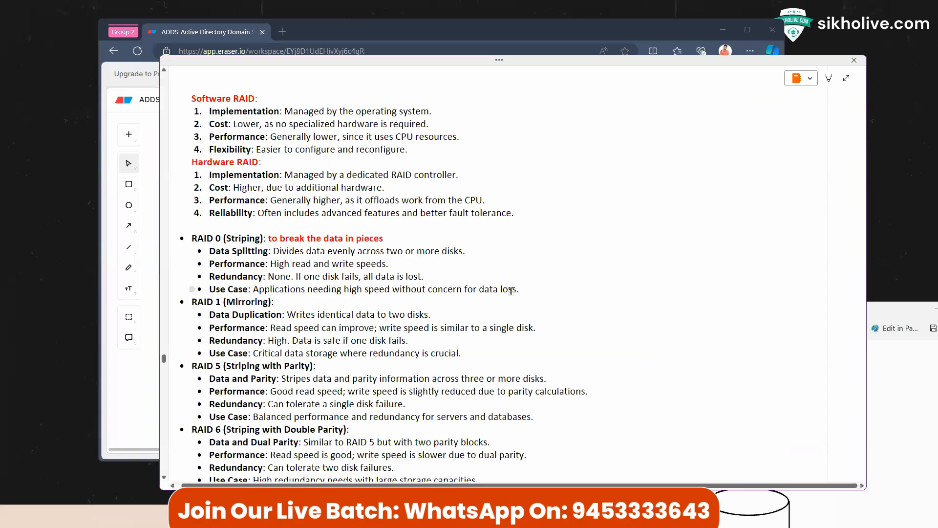
Step: Paste the RAID-0 diagram snip on new lines below the RAID 0 notes
{"action": "left_click", "coordinate": [542, 287]}
{"action": "key", "text": "Return"}
{"action": "key", "text": "shift+Tab"}
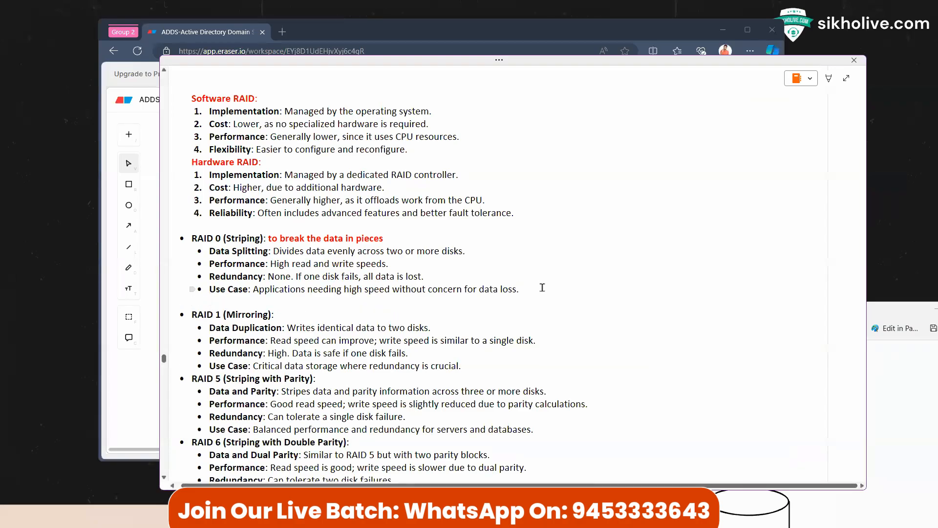
{"action": "key", "text": "Return"}
{"action": "key", "text": "shift+Tab"}
{"action": "key", "text": "ctrl+v"}
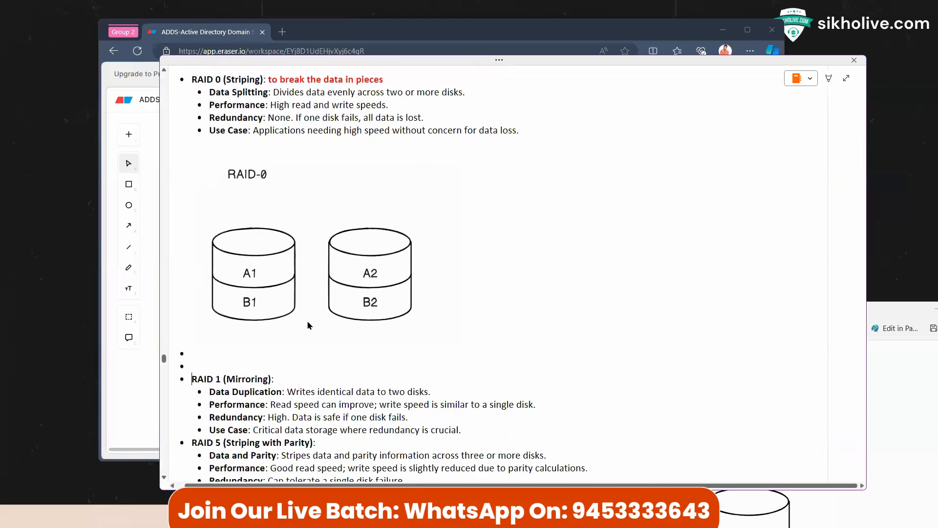
{"action": "scroll", "coordinate": [309, 324], "scroll_direction": "down", "scroll_amount": 2}
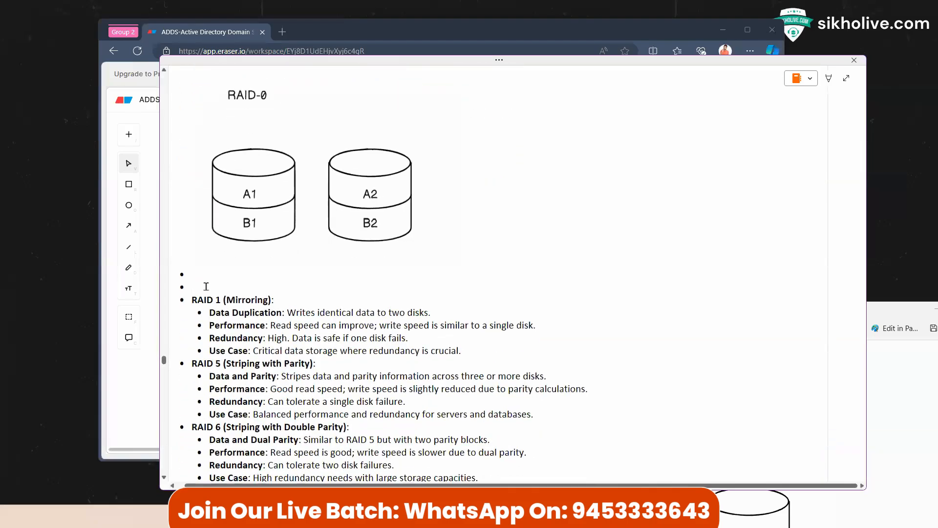
{"action": "key", "text": "BackSpace"}
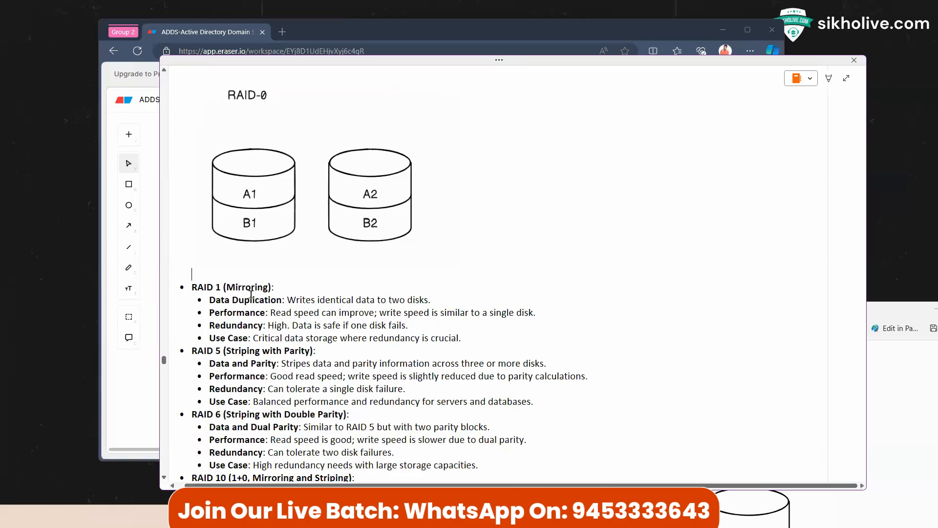
{"action": "scroll", "coordinate": [252, 294], "scroll_direction": "down", "scroll_amount": 2}
Step: Add two blank lines after the RAID 1 section and make the RAID 1 (Mirroring) heading red
{"action": "left_click", "coordinate": [471, 258]}
{"action": "key", "text": "Return"}
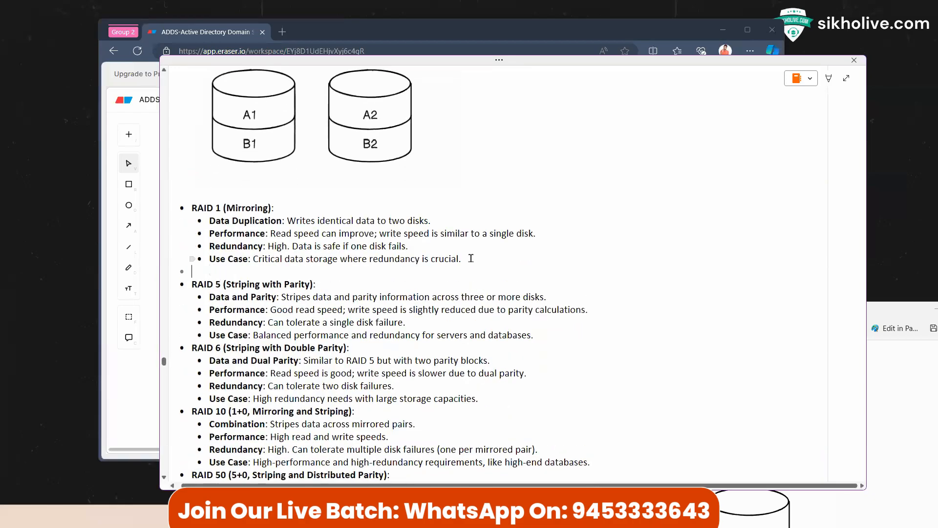
{"action": "key", "text": "Return"}
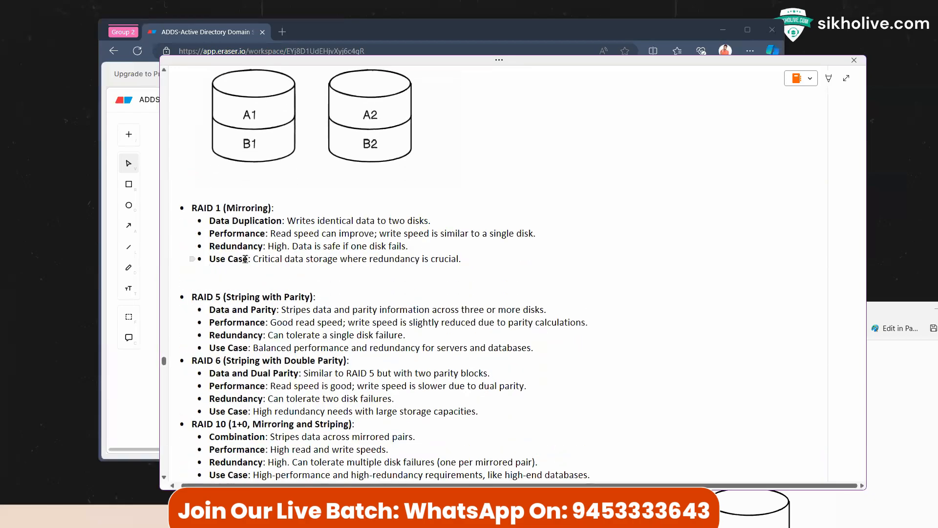
{"action": "left_click_drag", "start_coordinate": [287, 223], "coordinate": [207, 221]}
{"action": "left_click", "coordinate": [282, 217]}
{"action": "left_click_drag", "start_coordinate": [275, 209], "coordinate": [190, 208]}
{"action": "left_click", "coordinate": [251, 196]}
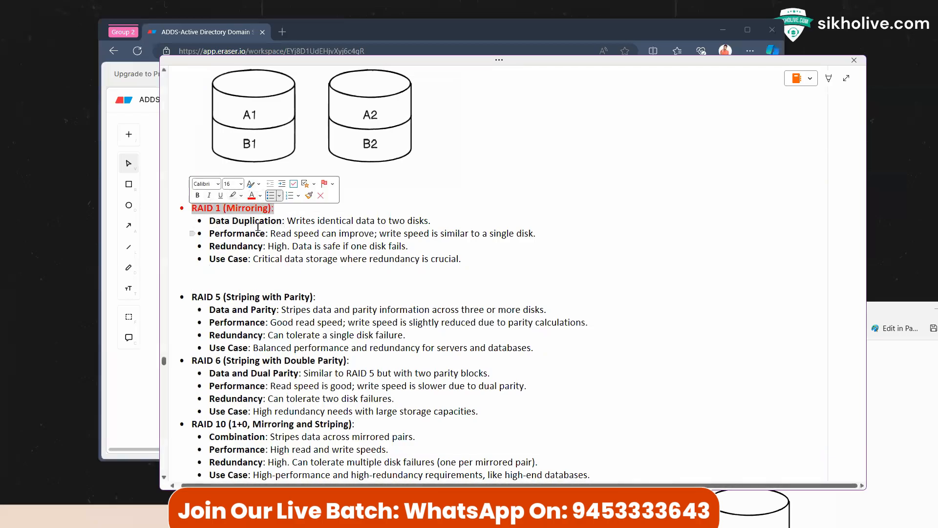
{"action": "left_click", "coordinate": [278, 216]}
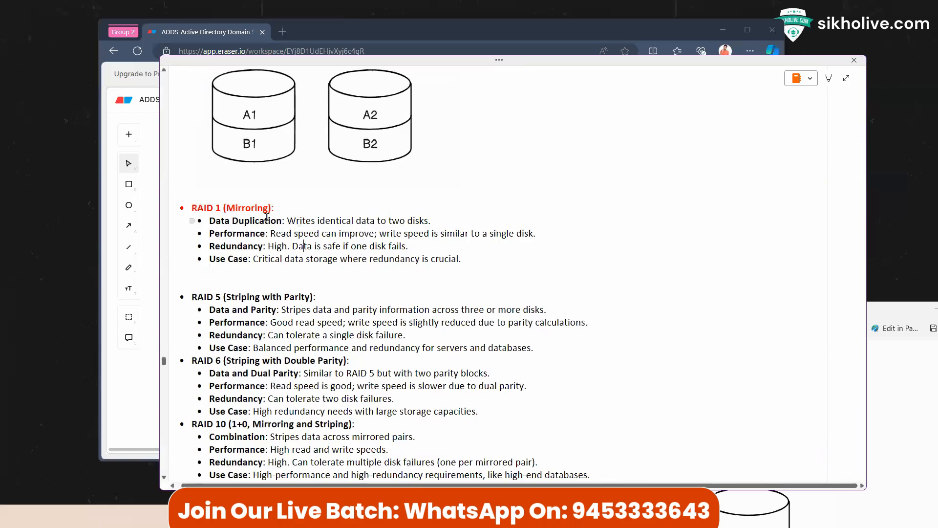
Step: Select the word Performance, then place the caret on the blank line after RAID 1
{"action": "left_click_drag", "start_coordinate": [209, 233], "coordinate": [270, 233]}
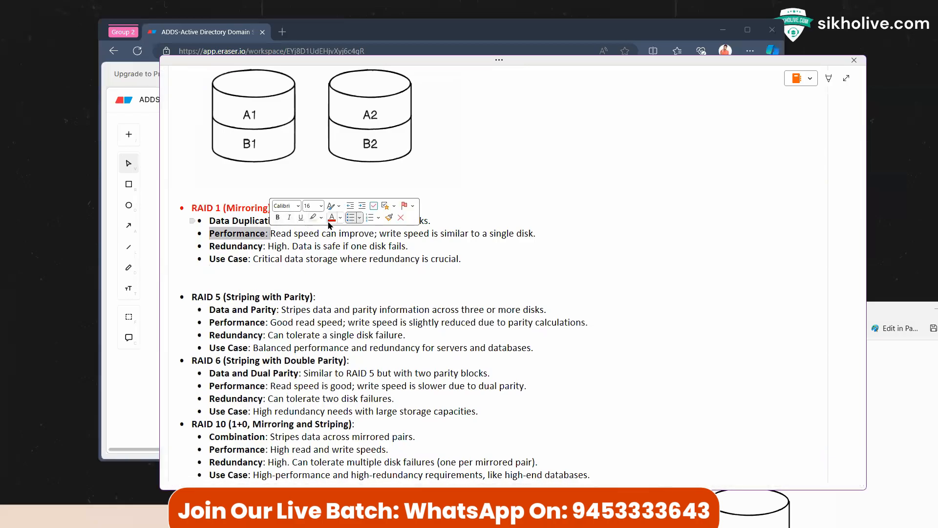
{"action": "left_click", "coordinate": [200, 246]}
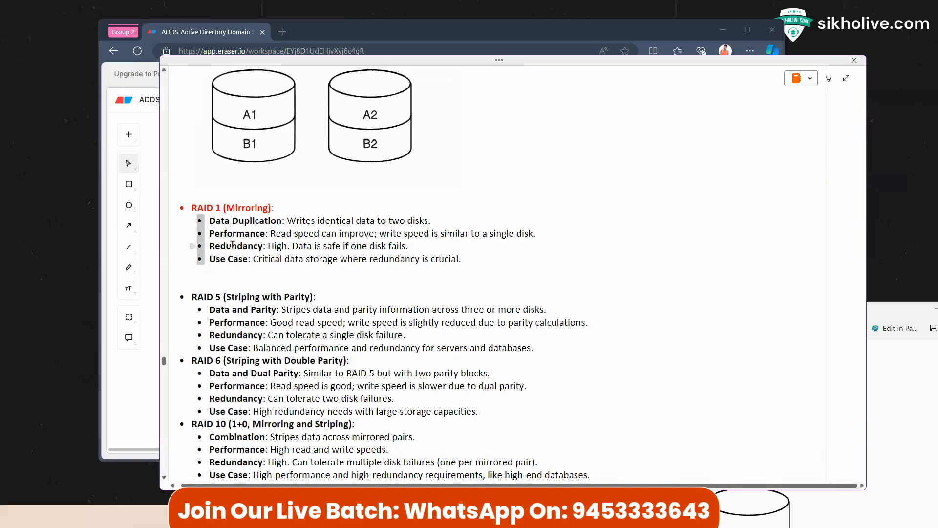
{"action": "left_click", "coordinate": [237, 269]}
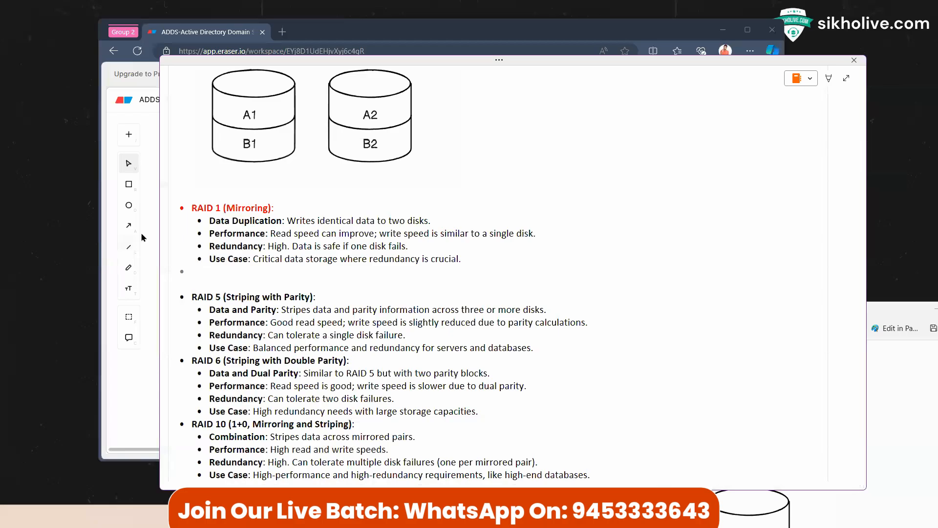
{"action": "left_click", "coordinate": [145, 387]}
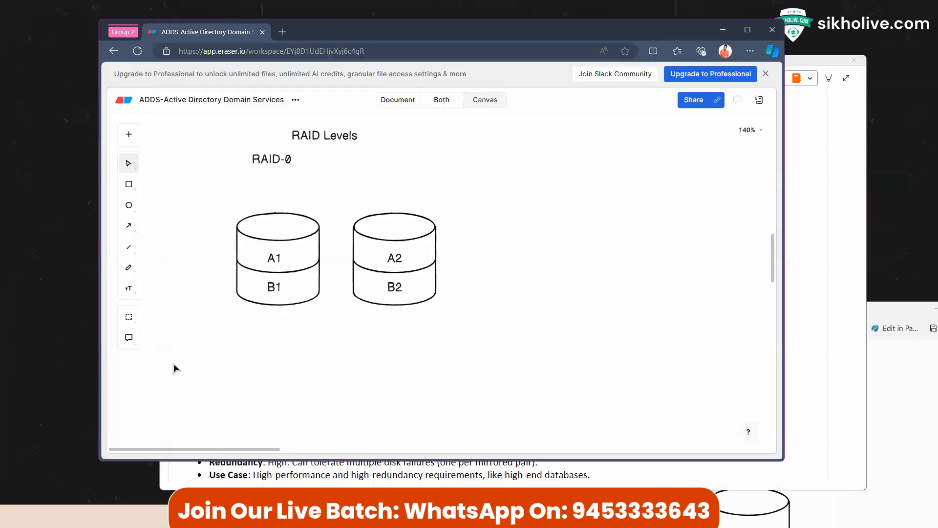
Step: Change the second disk's labels from A2 and B2 to A1 and B1
{"action": "double_click", "coordinate": [280, 262]}
{"action": "double_click", "coordinate": [398, 257]}
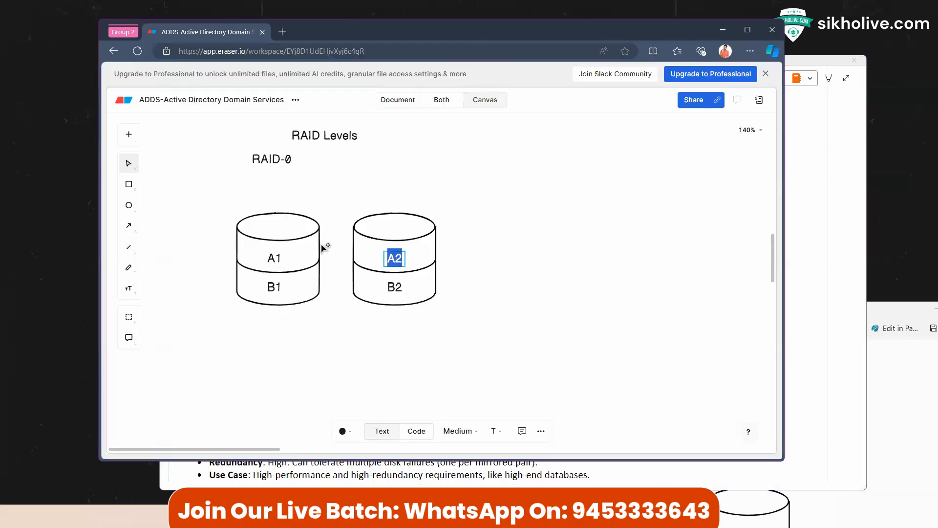
{"action": "key", "text": "Right"}
{"action": "key", "text": "BackSpace"}
{"action": "type", "text": "1"}
{"action": "double_click", "coordinate": [396, 288]}
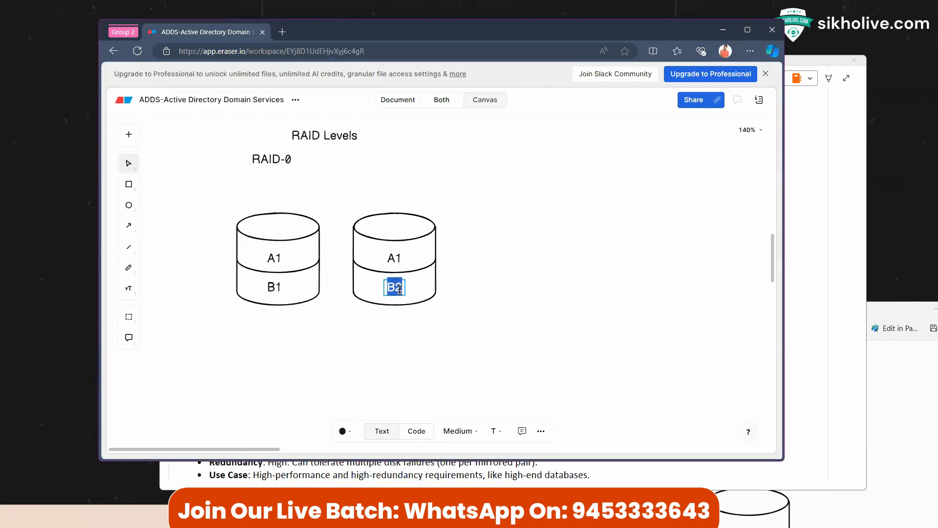
{"action": "key", "text": "Right"}
{"action": "key", "text": "BackSpace"}
{"action": "type", "text": "1"}
{"action": "key", "text": "Escape"}
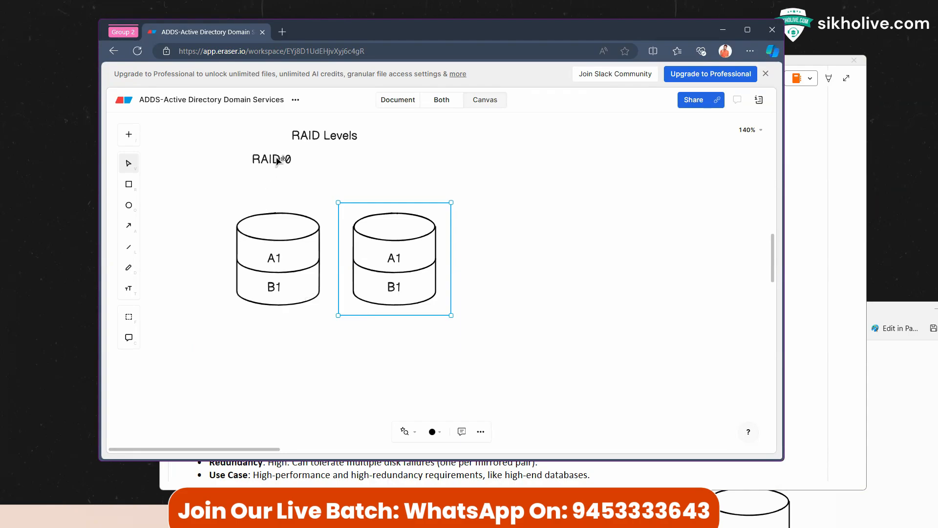
Step: Move the RAID-0 title over the disks' centre and rename it RAID-1
{"action": "left_click_drag", "start_coordinate": [272, 161], "coordinate": [329, 190]}
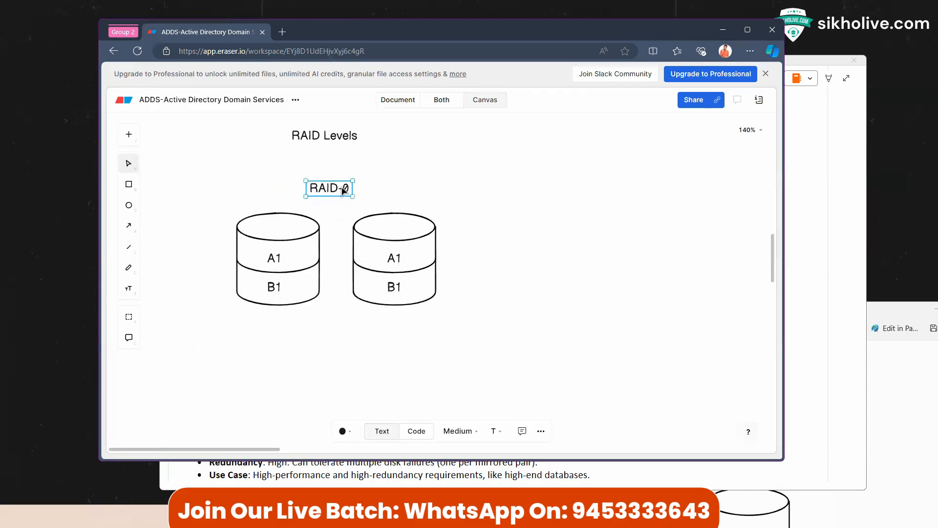
{"action": "double_click", "coordinate": [346, 187]}
{"action": "key", "text": "Right"}
{"action": "key", "text": "BackSpace"}
{"action": "type", "text": "1"}
{"action": "left_click", "coordinate": [377, 207]}
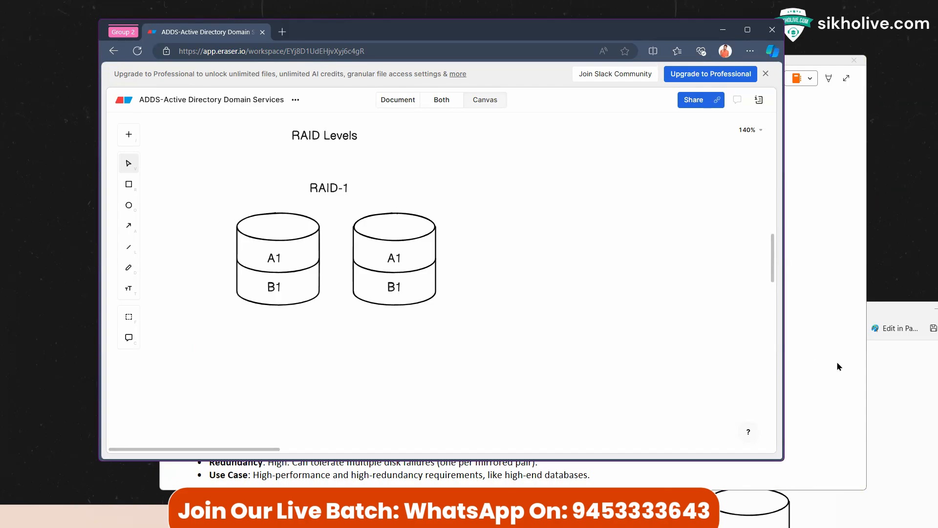
Step: Start a new screen snip capturing the RAID-1 diagram
{"action": "left_click", "coordinate": [891, 364]}
{"action": "left_click", "coordinate": [453, 335]}
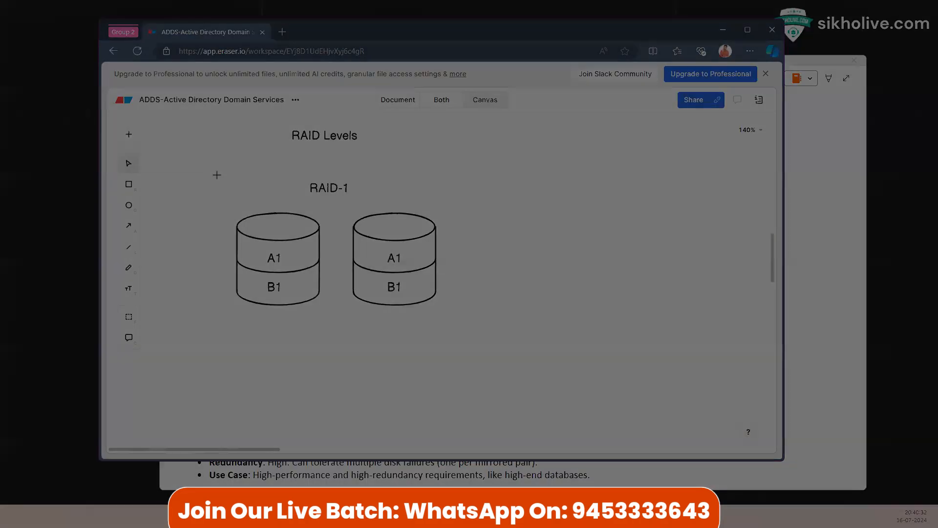
{"action": "left_click_drag", "start_coordinate": [211, 175], "coordinate": [461, 337]}
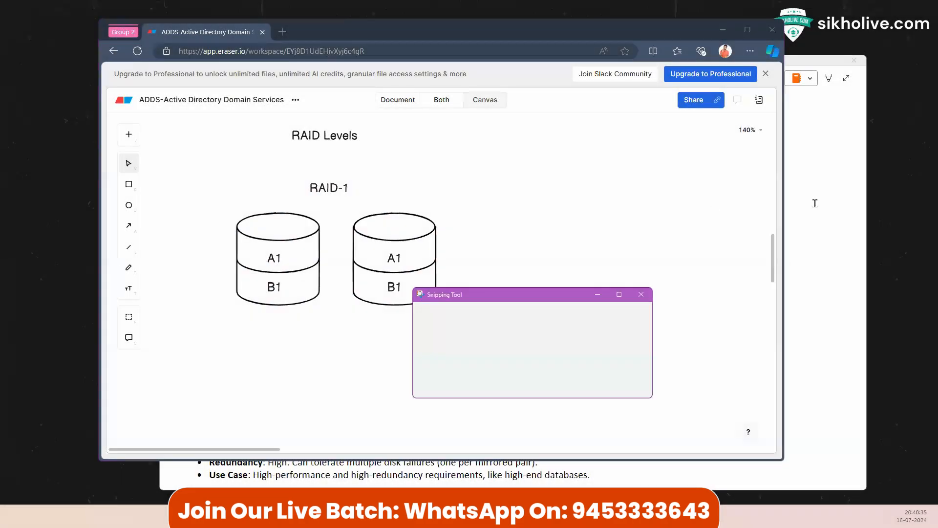
Step: Paste the captured RAID-1 diagram on a new line below RAID 1's Use Case
{"action": "scroll", "coordinate": [314, 271], "scroll_direction": "down", "scroll_amount": 1}
{"action": "left_click", "coordinate": [202, 197]}
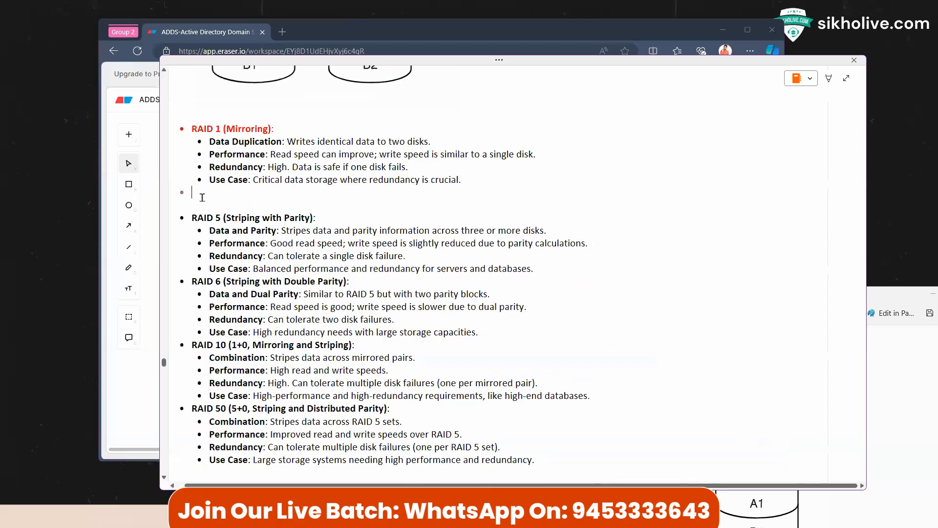
{"action": "key", "text": "Return"}
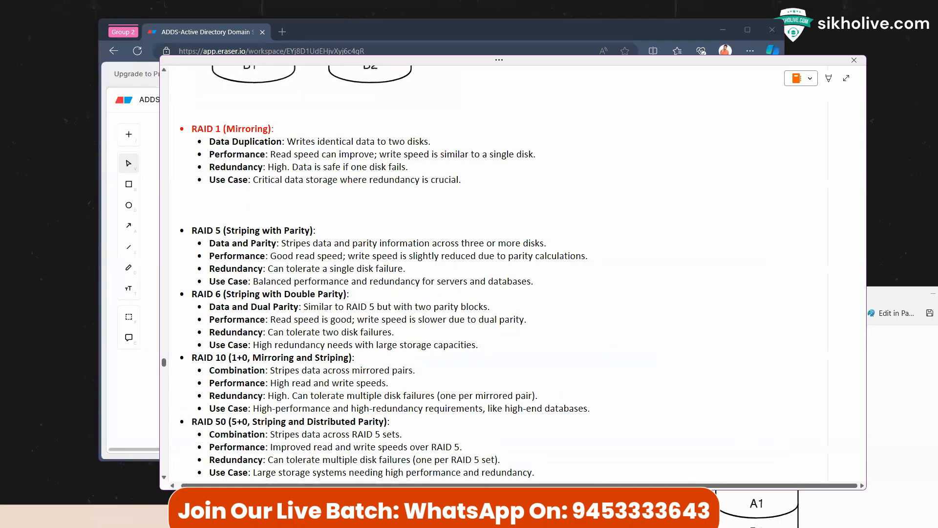
{"action": "key", "text": "ctrl+v"}
Step: Add an empty line after the end of the RAID 5 (Striping with Parity) notes
{"action": "scroll", "coordinate": [230, 219], "scroll_direction": "down", "scroll_amount": 4}
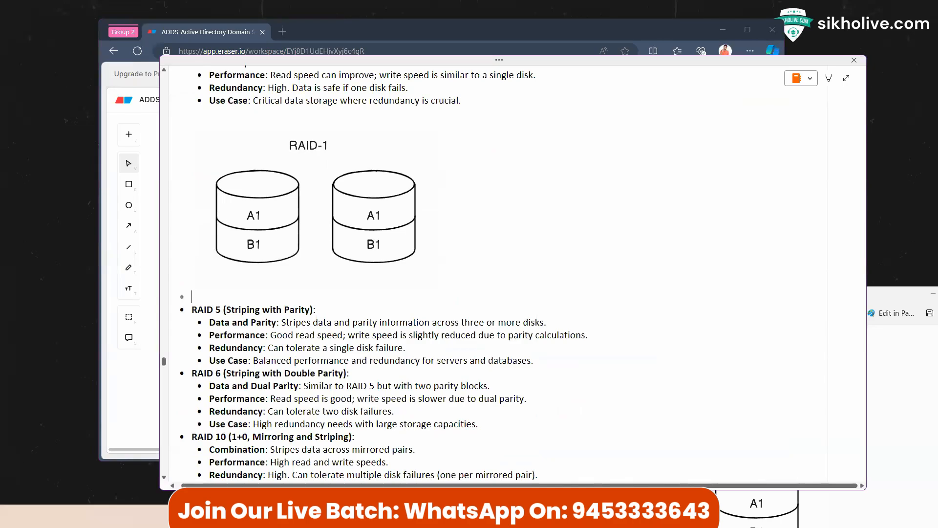
{"action": "scroll", "coordinate": [227, 293], "scroll_direction": "down", "scroll_amount": 3}
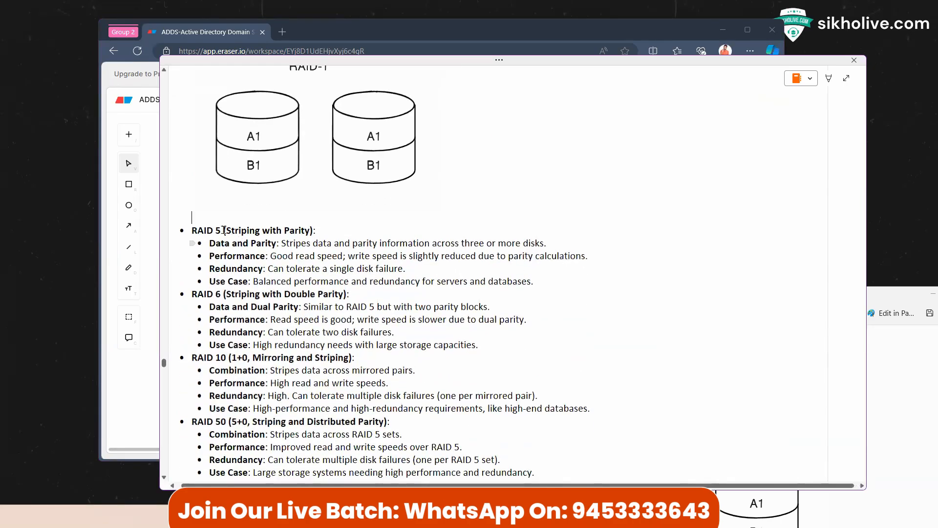
{"action": "left_click_drag", "start_coordinate": [223, 229], "coordinate": [319, 229]}
{"action": "left_click", "coordinate": [311, 230]}
{"action": "left_click", "coordinate": [546, 280]}
{"action": "key", "text": "Return"}
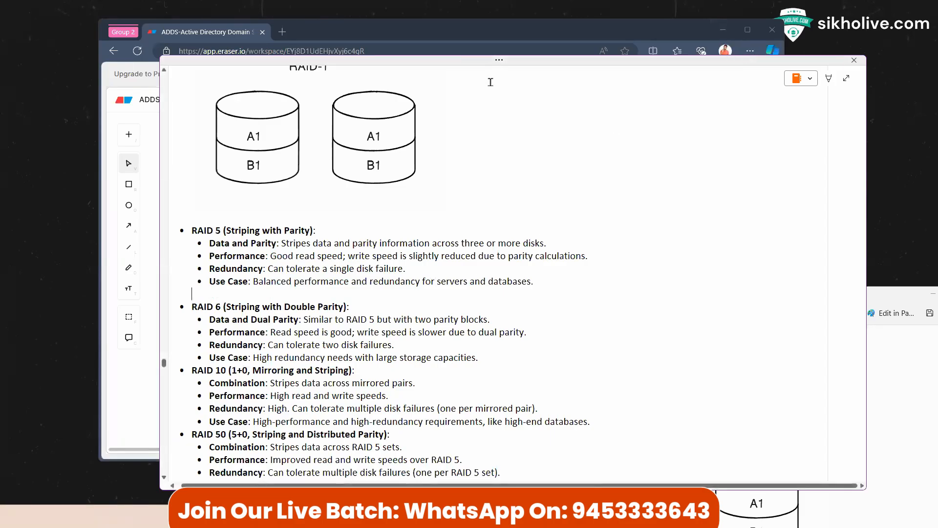
{"action": "left_click", "coordinate": [438, 43]}
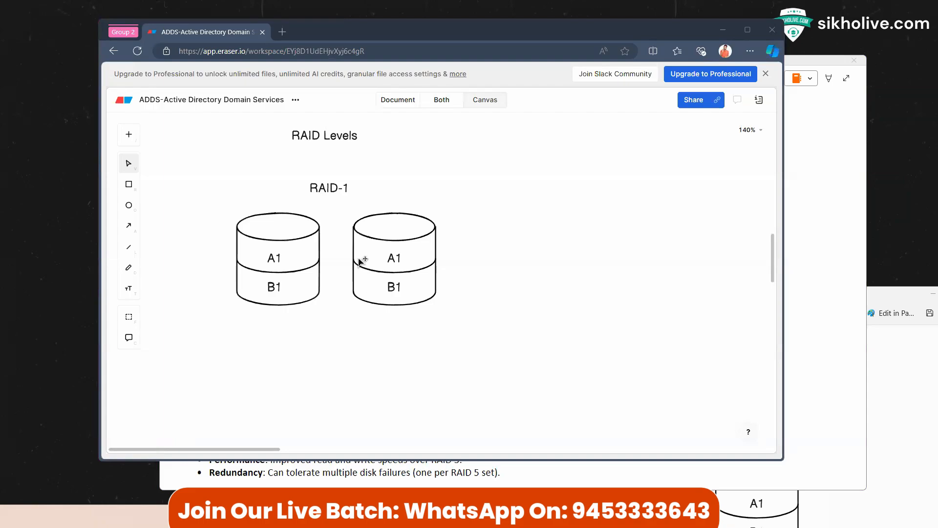
Step: Paste a copy of both disks' A1/B1 labels, then undo the paste
{"action": "scroll", "coordinate": [354, 249], "scroll_direction": "up", "scroll_amount": 1}
{"action": "scroll", "coordinate": [352, 240], "scroll_direction": "down", "scroll_amount": 1}
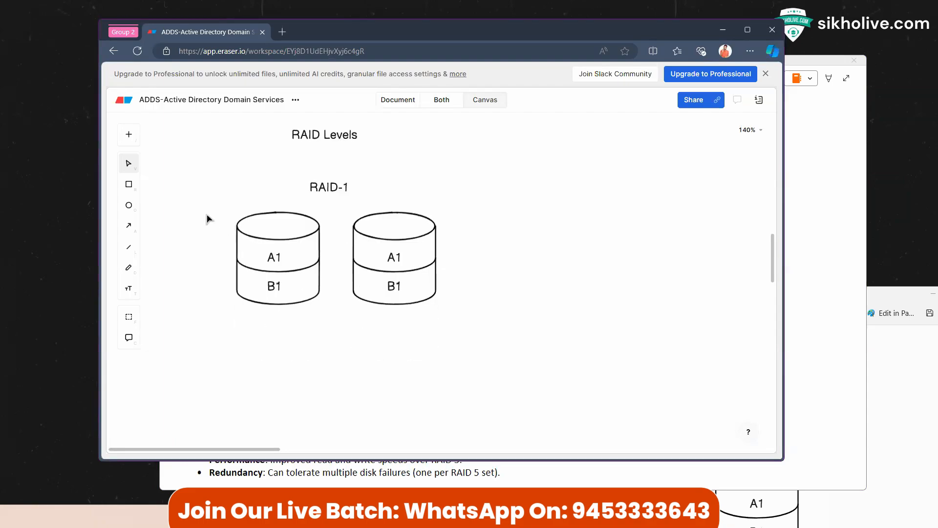
{"action": "left_click_drag", "start_coordinate": [200, 212], "coordinate": [446, 302]}
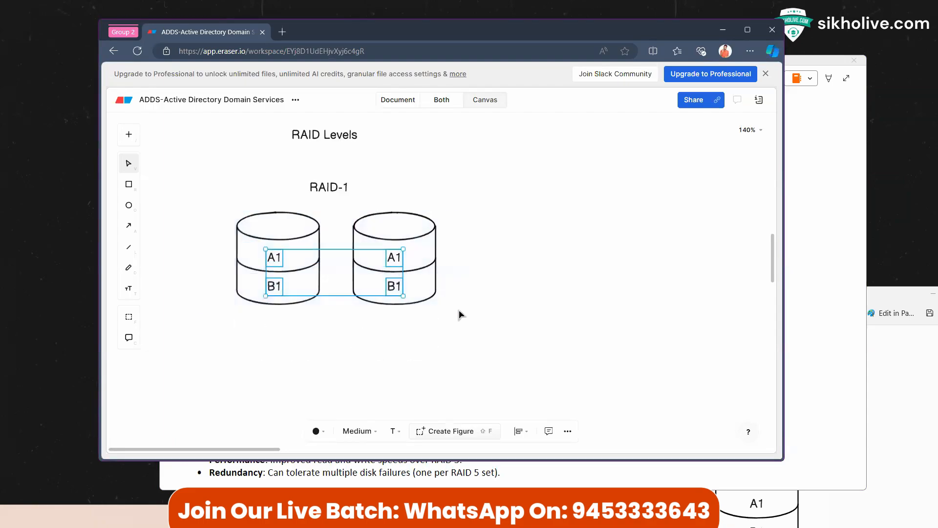
{"action": "key", "text": "ctrl+v"}
{"action": "left_click", "coordinate": [522, 280]}
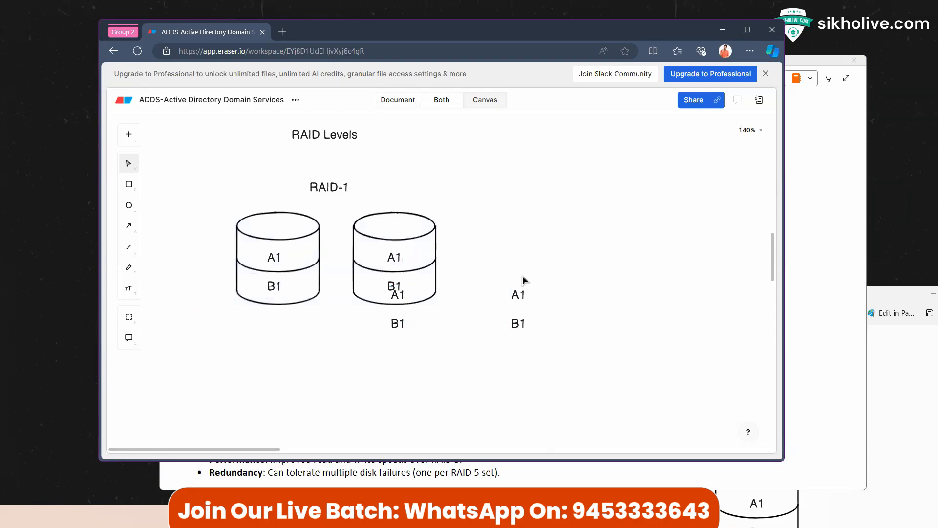
{"action": "key", "text": "ctrl+z"}
{"action": "key", "text": "ctrl+z"}
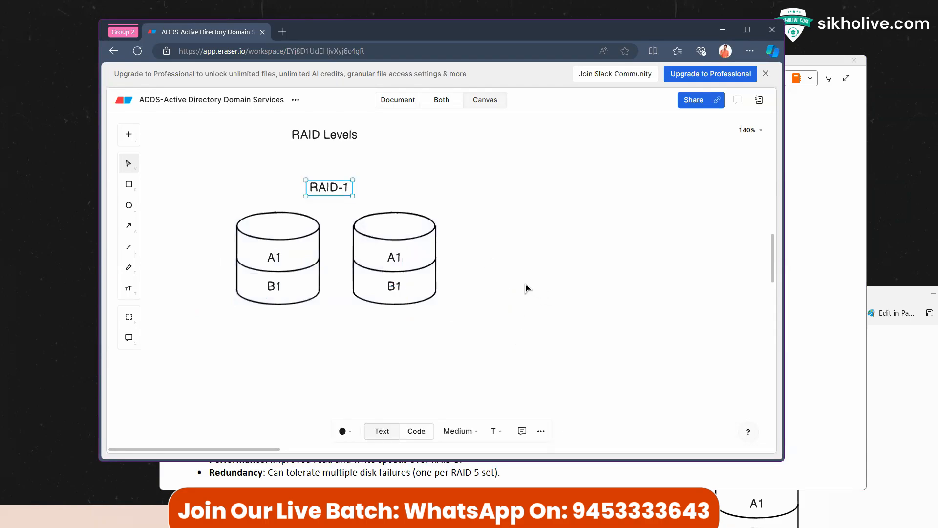
Step: Duplicate the first disk cylinder twice, placing the copies as third and fourth disks
{"action": "left_click", "coordinate": [237, 226]}
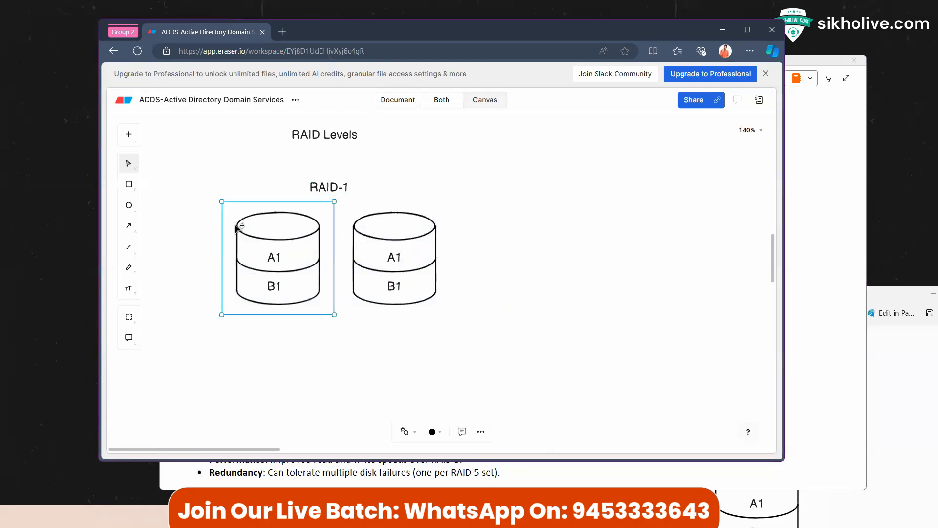
{"action": "key", "text": "ctrl+c"}
{"action": "key", "text": "ctrl+v"}
{"action": "left_click_drag", "start_coordinate": [229, 223], "coordinate": [517, 259]}
{"action": "key", "text": "ctrl+v"}
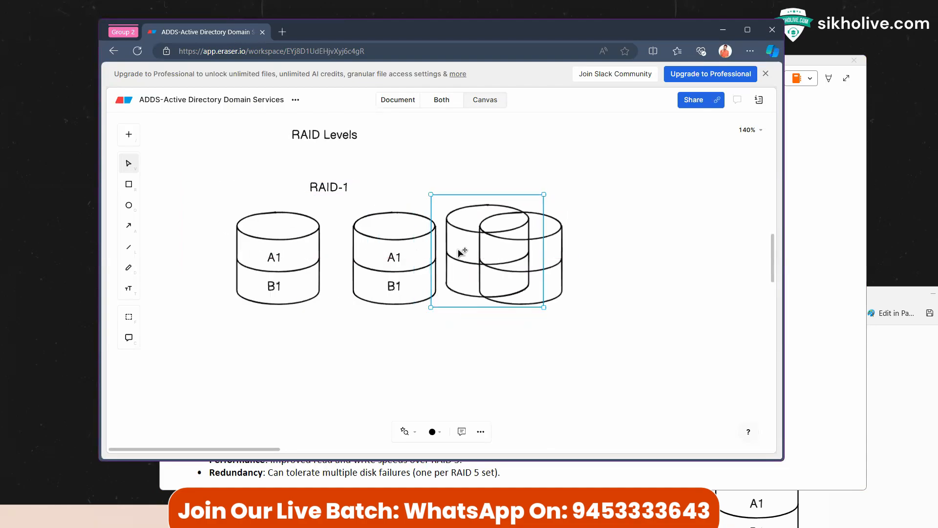
{"action": "left_click_drag", "start_coordinate": [461, 254], "coordinate": [616, 259]}
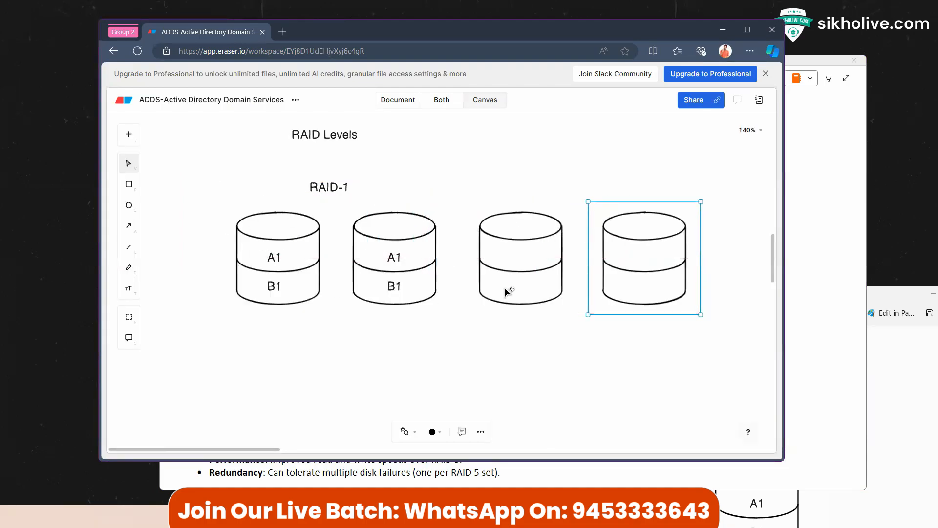
{"action": "left_click", "coordinate": [442, 348]}
Step: Move the RAID-1 heading above the middle disks and change it to RAID 1+0
{"action": "left_click", "coordinate": [274, 259]}
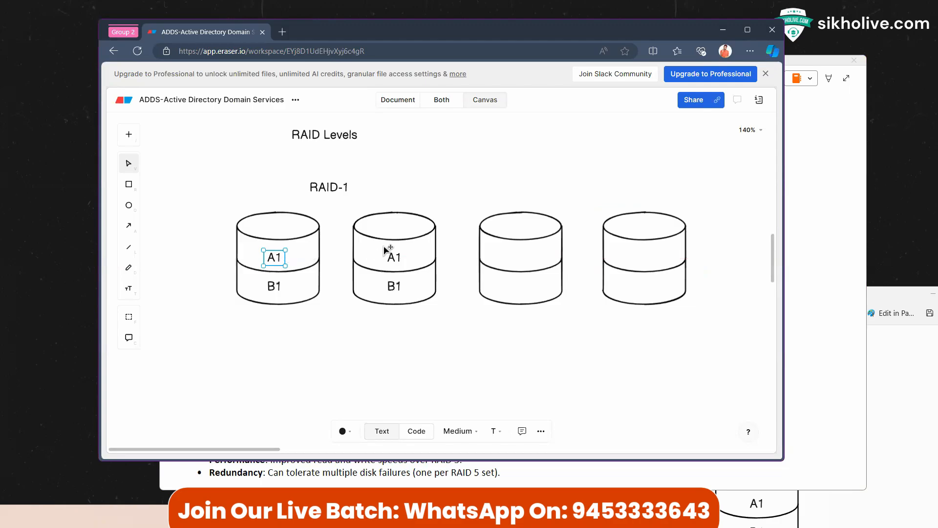
{"action": "left_click_drag", "start_coordinate": [342, 189], "coordinate": [408, 178]}
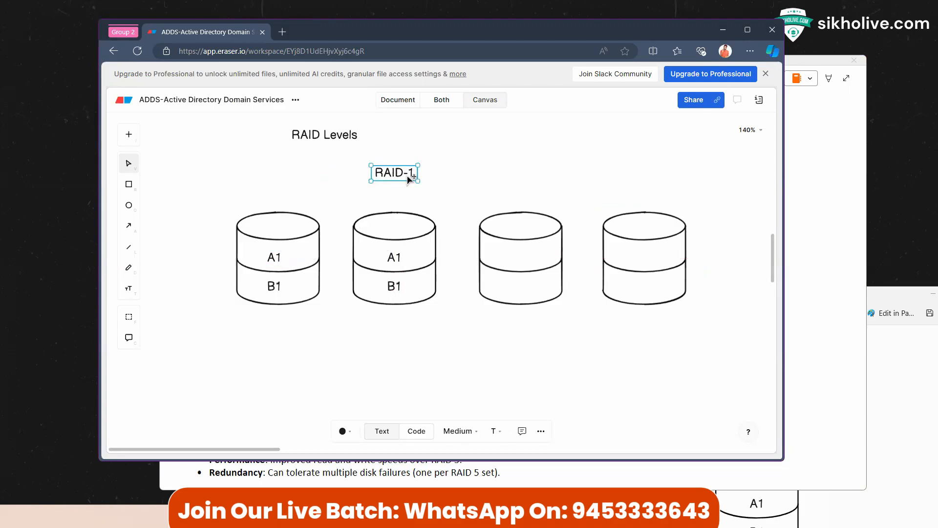
{"action": "double_click", "coordinate": [408, 179]}
{"action": "left_click", "coordinate": [414, 174]}
{"action": "left_click", "coordinate": [409, 171]}
{"action": "key", "text": "BackSpace"}
{"action": "left_click", "coordinate": [413, 185]}
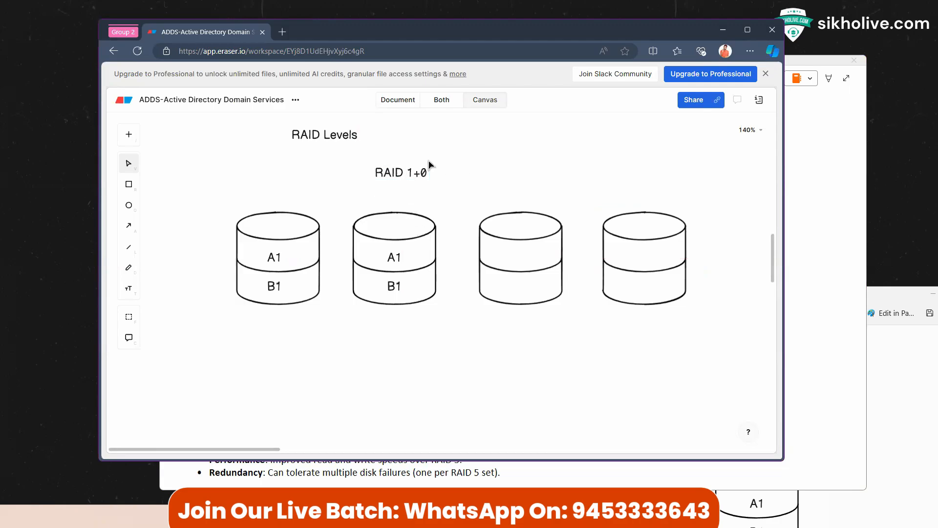
{"action": "left_click_drag", "start_coordinate": [417, 170], "coordinate": [440, 174]}
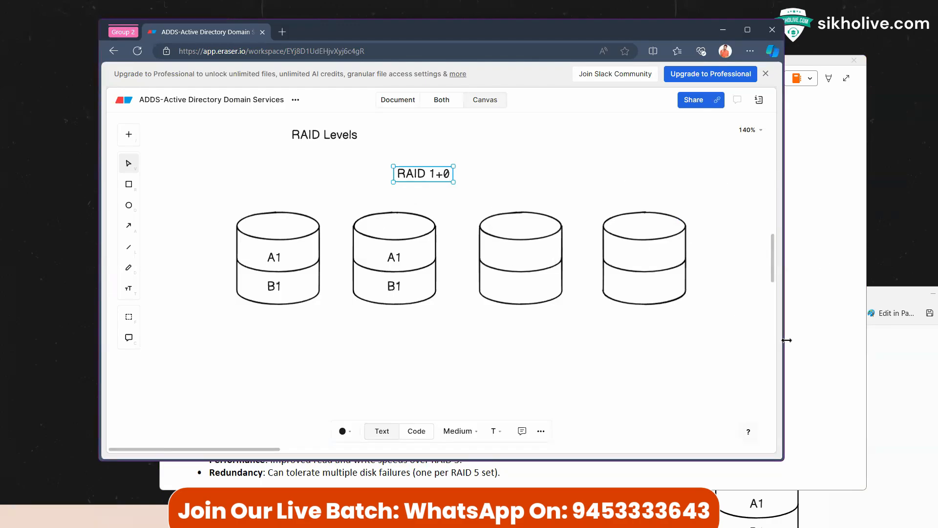
{"action": "left_click", "coordinate": [899, 369]}
Step: Highlight RAID 10's Mirroring and Striping heading plus its Combination, Performance and Redundancy lines
{"action": "left_click", "coordinate": [800, 182]}
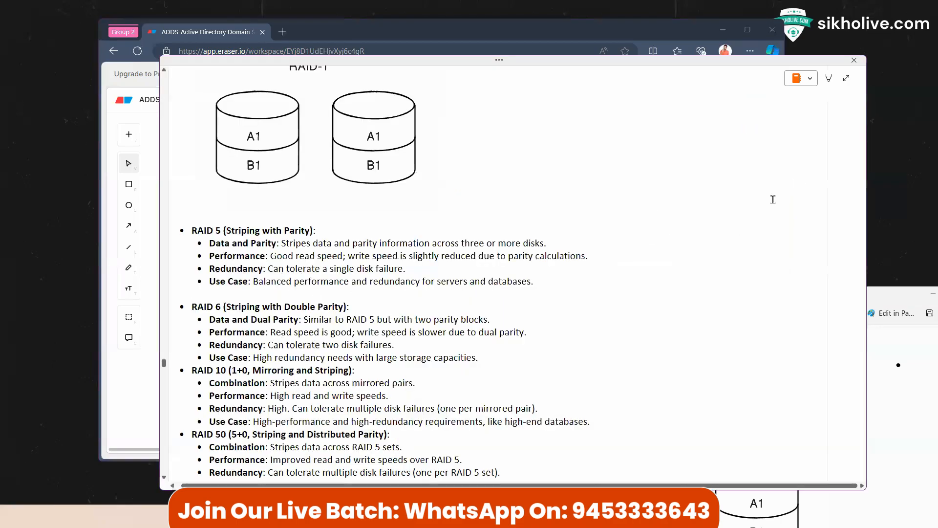
{"action": "scroll", "coordinate": [800, 182], "scroll_direction": "down", "scroll_amount": 5}
{"action": "left_click", "coordinate": [253, 245]}
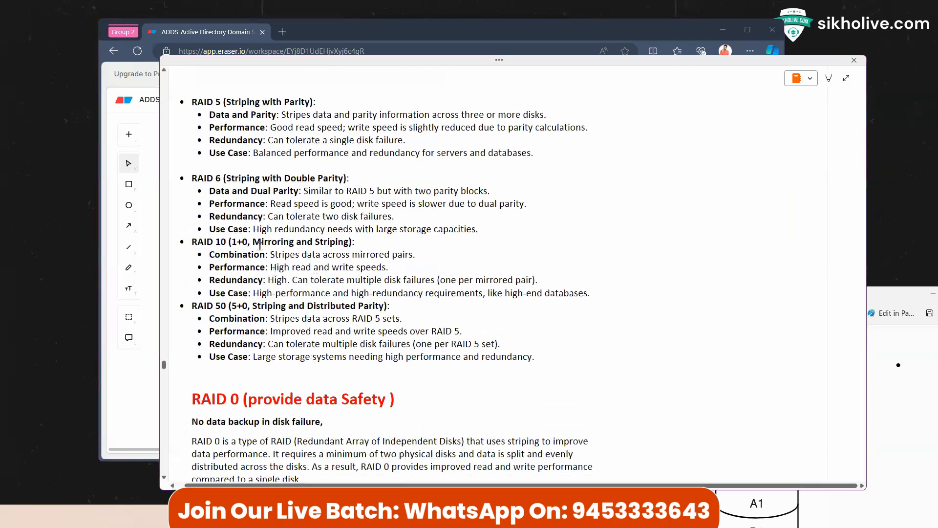
{"action": "left_click_drag", "start_coordinate": [249, 244], "coordinate": [351, 244]}
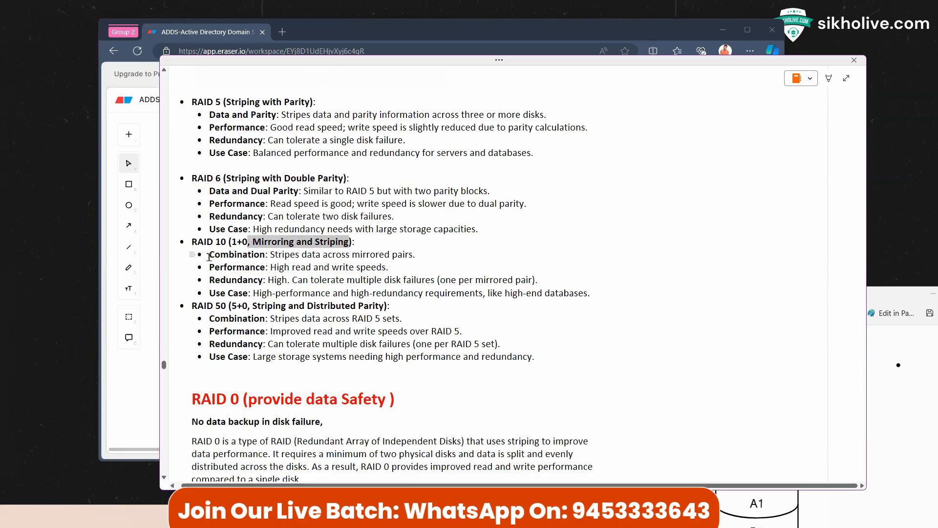
{"action": "left_click_drag", "start_coordinate": [209, 257], "coordinate": [415, 254]}
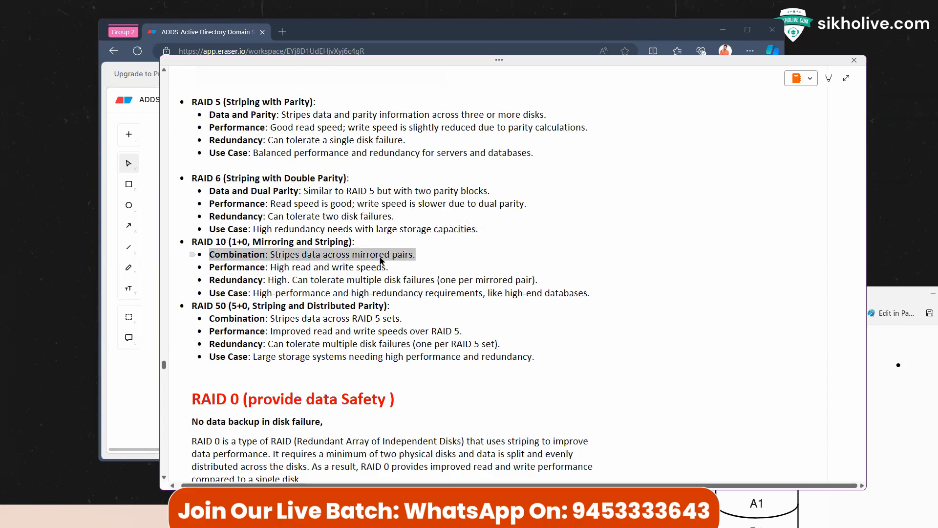
{"action": "left_click_drag", "start_coordinate": [268, 268], "coordinate": [393, 268]}
{"action": "left_click_drag", "start_coordinate": [269, 280], "coordinate": [540, 280]}
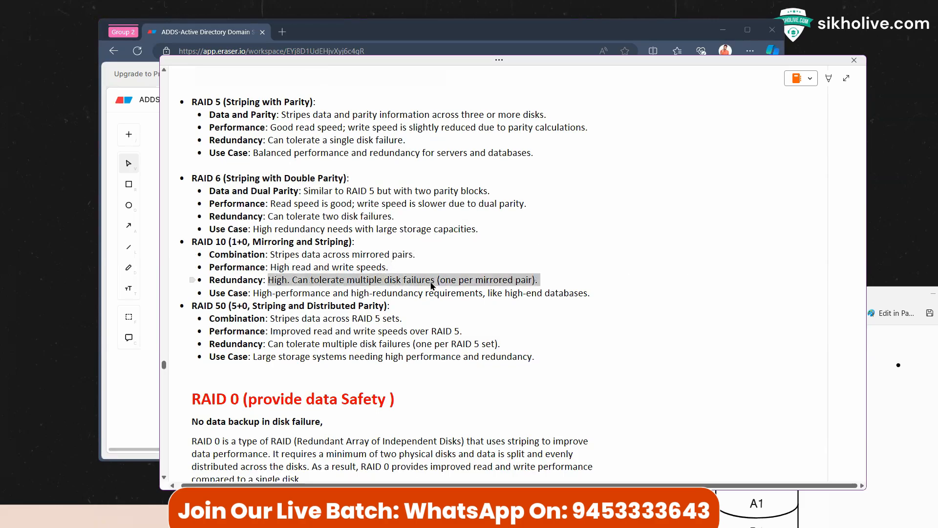
{"action": "scroll", "coordinate": [432, 286], "scroll_direction": "up", "scroll_amount": 3}
Step: Copy the A1 label toward the third cylinder, then undo the misplaced copy
{"action": "left_click", "coordinate": [154, 184]}
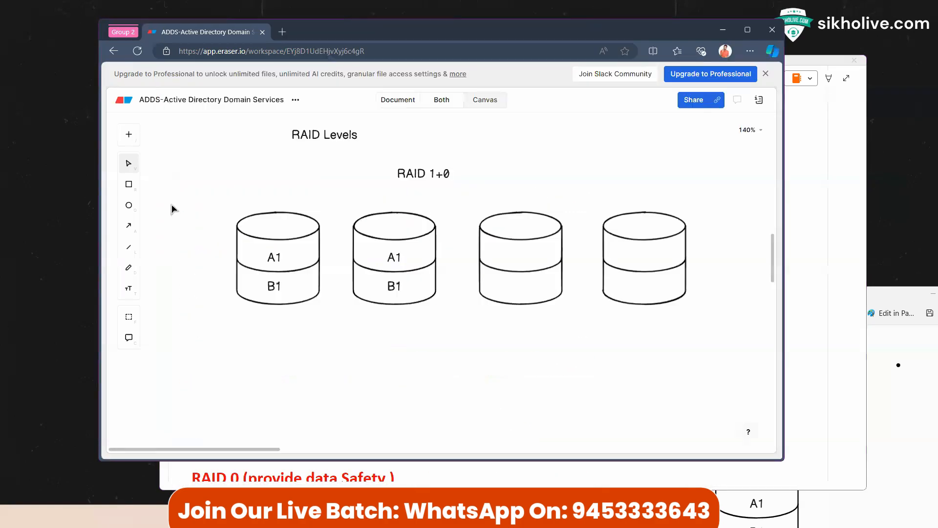
{"action": "left_click", "coordinate": [278, 258]}
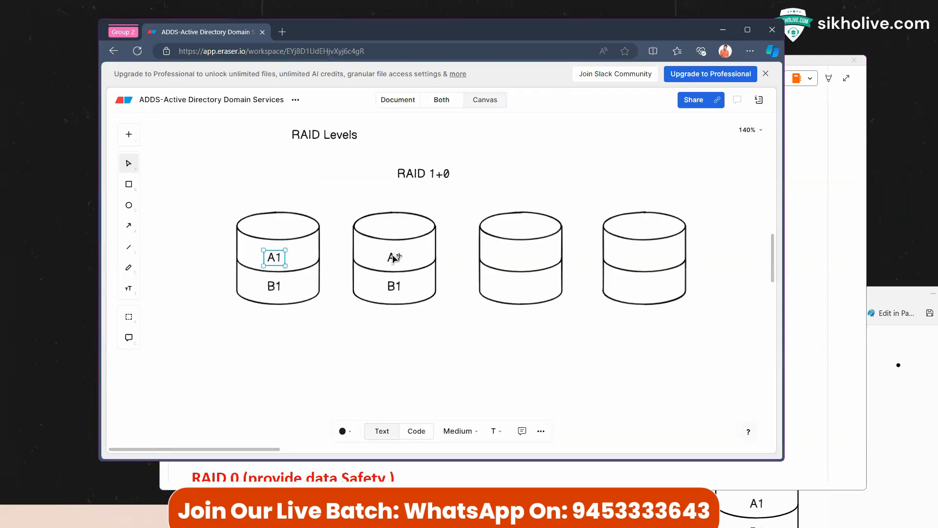
{"action": "left_click", "coordinate": [395, 258]}
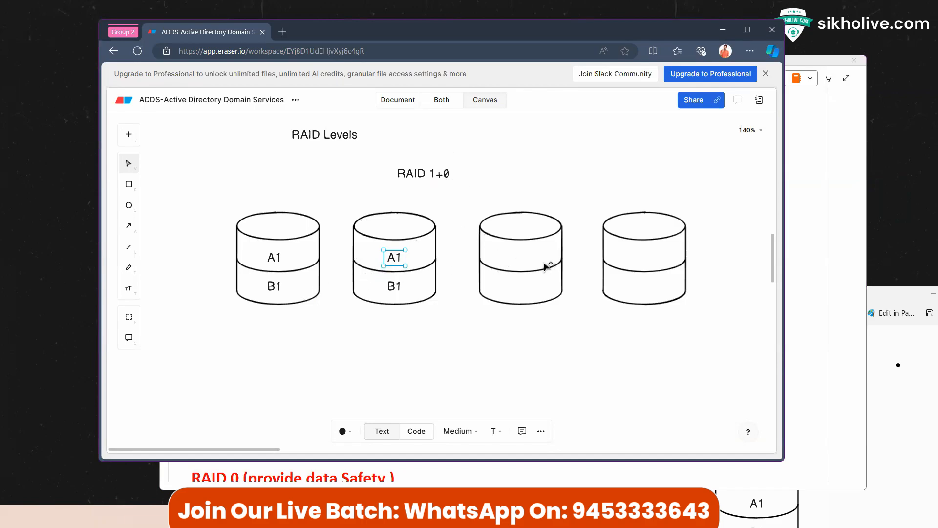
{"action": "left_click", "coordinate": [504, 253]}
{"action": "left_click", "coordinate": [274, 257]}
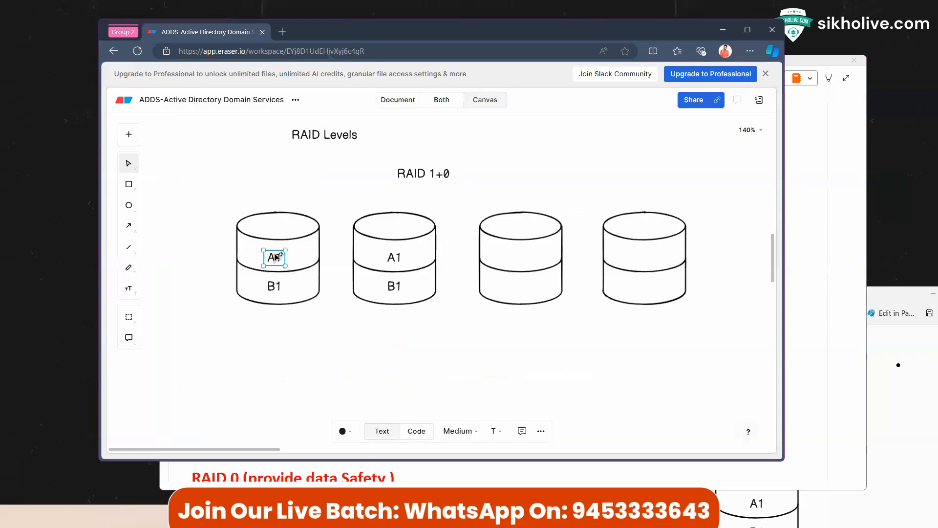
{"action": "left_click_drag", "start_coordinate": [281, 257], "coordinate": [519, 258]}
{"action": "left_click", "coordinate": [519, 257]}
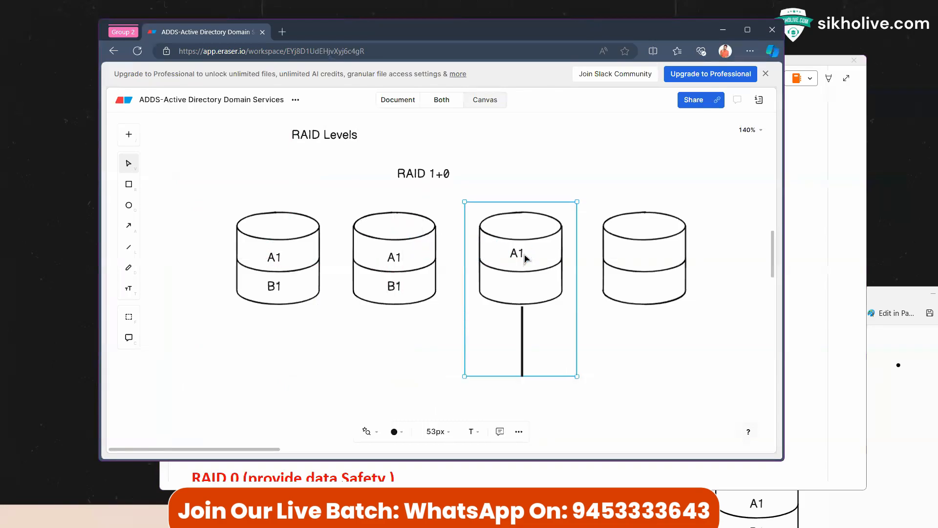
{"action": "key", "text": "ctrl+z"}
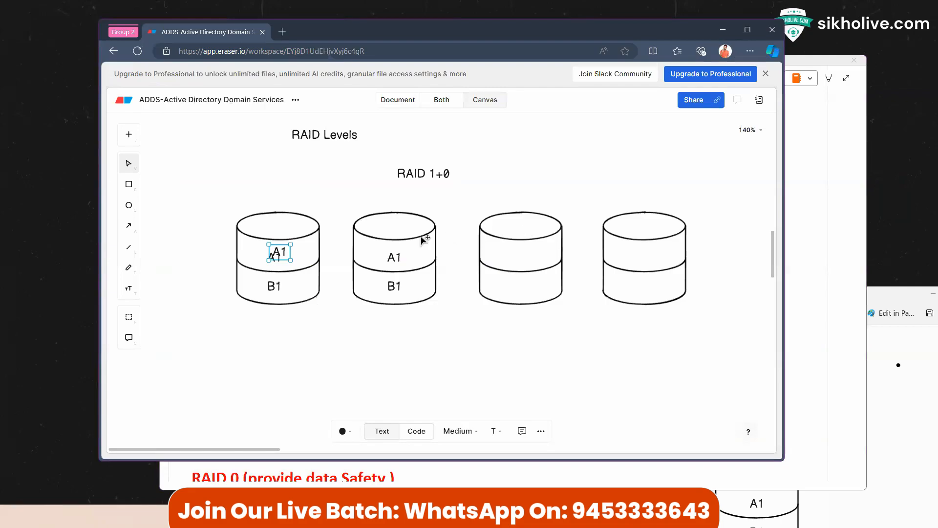
Step: Copy A1 into the third cylinder, retype it as A2, and copy A2 into the fourth
{"action": "left_click_drag", "start_coordinate": [282, 255], "coordinate": [520, 254]}
{"action": "double_click", "coordinate": [520, 256]}
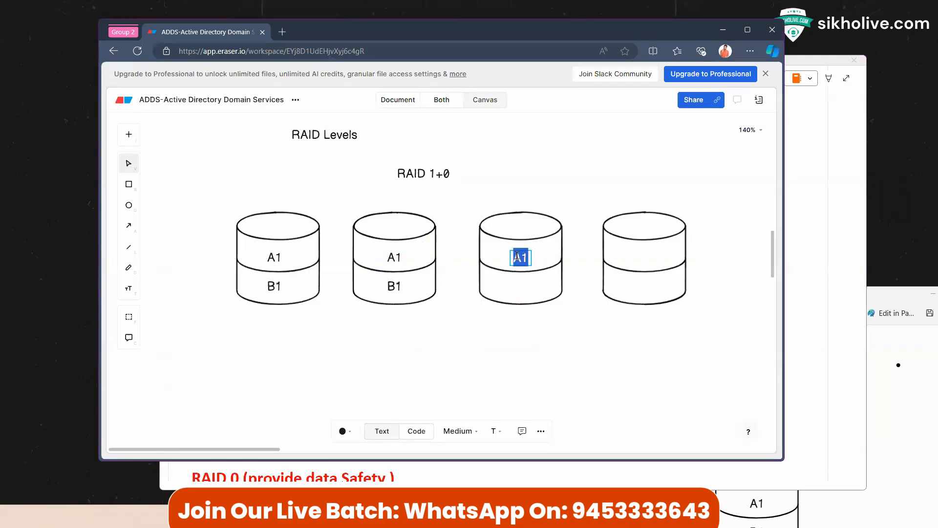
{"action": "type", "text": "A2"}
{"action": "left_click", "coordinate": [560, 168]}
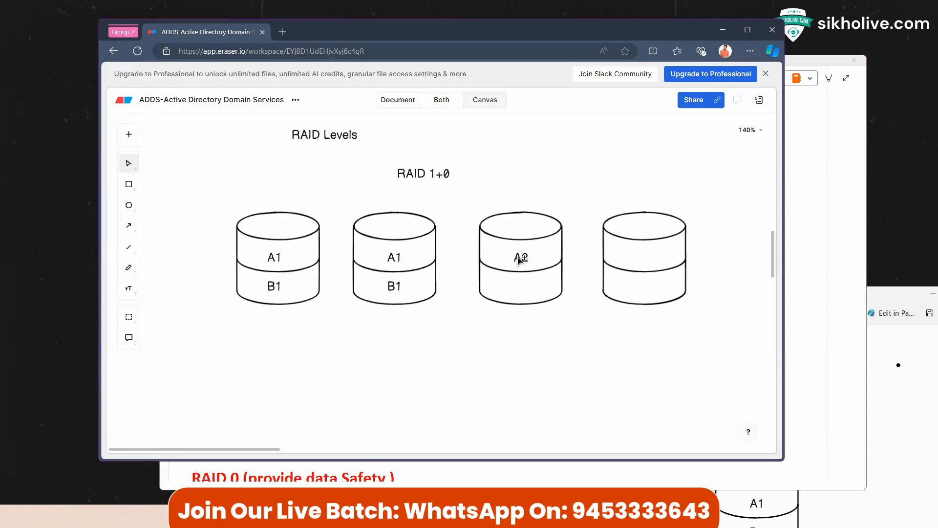
{"action": "left_click", "coordinate": [520, 258]}
{"action": "left_click_drag", "start_coordinate": [519, 258], "coordinate": [653, 257]}
Step: Copy B1 into the third cylinder, retype it as B2, and copy B2 into the fourth
{"action": "left_click", "coordinate": [283, 290]}
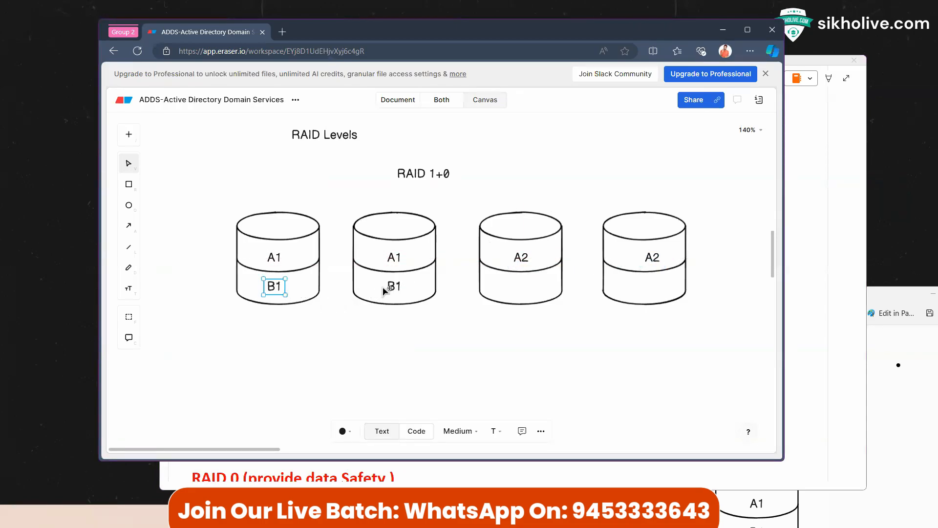
{"action": "left_click", "coordinate": [397, 289]}
{"action": "left_click_drag", "start_coordinate": [396, 290], "coordinate": [523, 290]}
{"action": "double_click", "coordinate": [523, 287]}
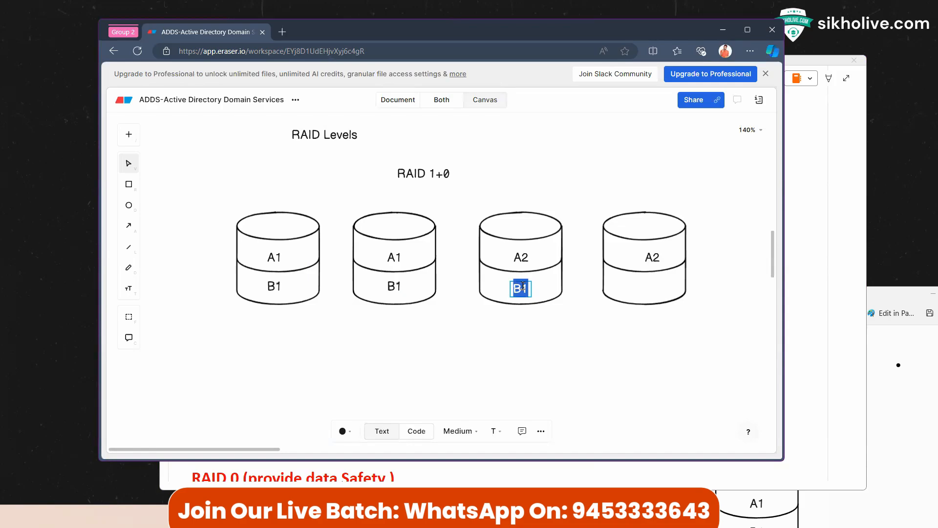
{"action": "type", "text": "B2"}
{"action": "left_click", "coordinate": [519, 292]}
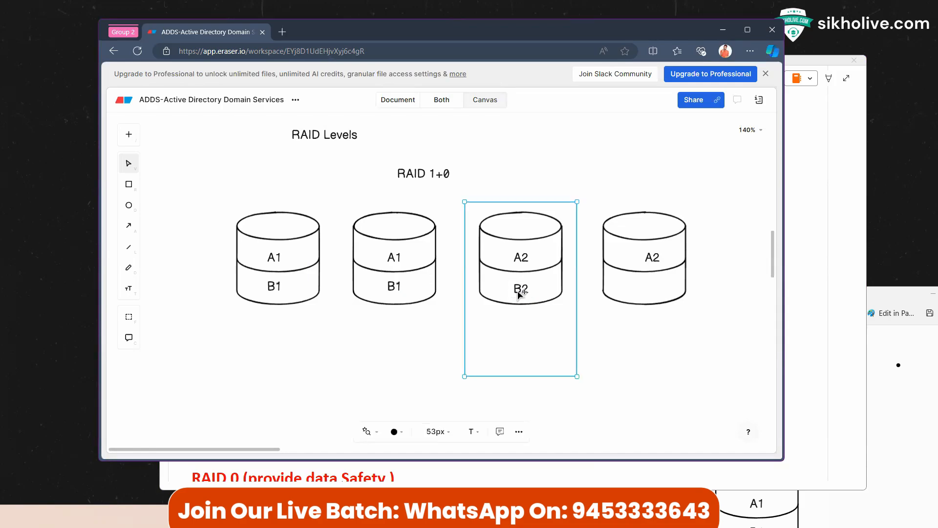
{"action": "left_click", "coordinate": [520, 292]}
{"action": "left_click_drag", "start_coordinate": [520, 291], "coordinate": [650, 289]}
{"action": "left_click", "coordinate": [650, 355]}
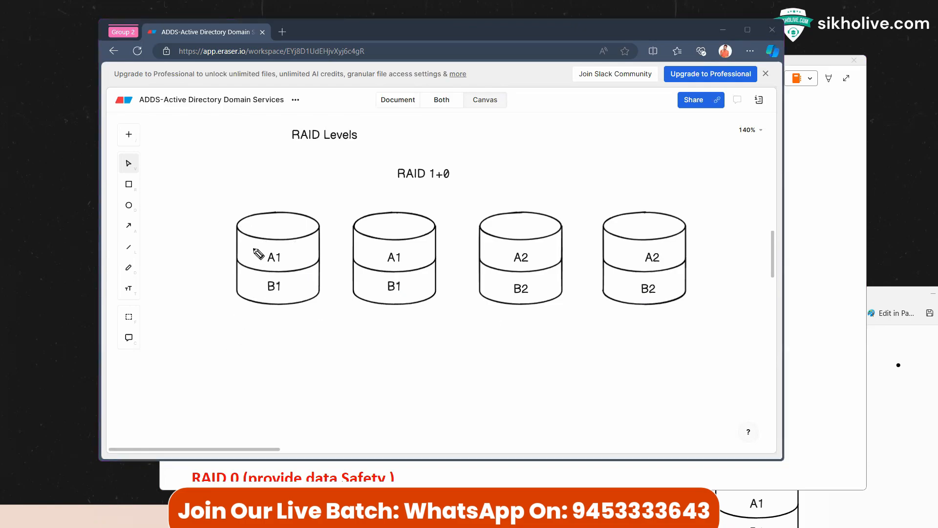
Step: Sketch pink freehand notes: a circled letter and D1 by the first disk, and underline 1+0
{"action": "mouse_move", "coordinate": [253, 248]}
{"action": "left_mouse_down"}
{"action": "mouse_move", "coordinate": [279, 273]}
{"action": "mouse_move", "coordinate": [264, 267]}
{"action": "left_mouse_up"}
{"action": "mouse_move", "coordinate": [255, 202]}
{"action": "left_mouse_down"}
{"action": "mouse_move", "coordinate": [270, 186]}
{"action": "mouse_move", "coordinate": [299, 181]}
{"action": "left_mouse_up"}
{"action": "left_click_drag", "start_coordinate": [295, 178], "coordinate": [298, 178]}
{"action": "left_click_drag", "start_coordinate": [304, 174], "coordinate": [293, 201]}
{"action": "left_click_drag", "start_coordinate": [294, 192], "coordinate": [298, 197]}
{"action": "left_click_drag", "start_coordinate": [300, 194], "coordinate": [309, 194]}
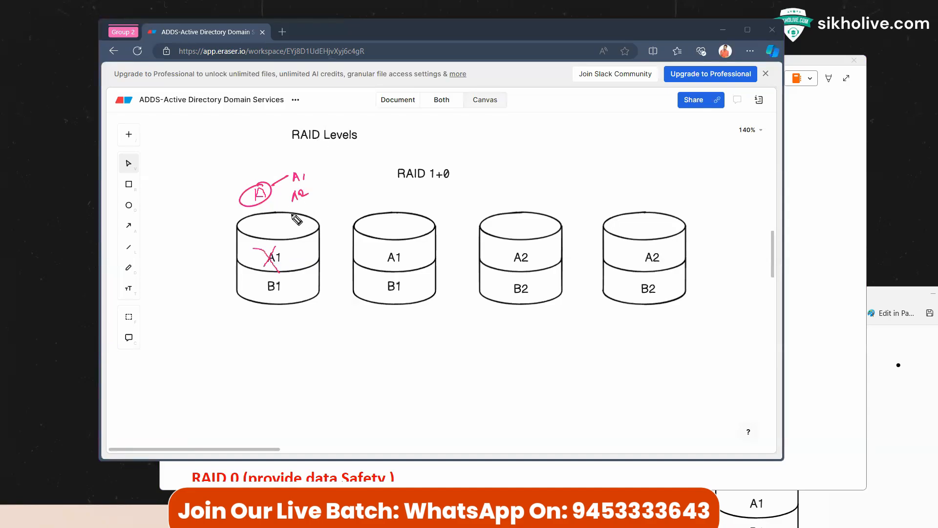
{"action": "mouse_move", "coordinate": [261, 188]}
{"action": "left_mouse_down"}
{"action": "mouse_move", "coordinate": [257, 198]}
{"action": "mouse_move", "coordinate": [265, 197]}
{"action": "left_mouse_up"}
{"action": "left_click_drag", "start_coordinate": [258, 195], "coordinate": [304, 184]}
{"action": "left_click_drag", "start_coordinate": [304, 171], "coordinate": [294, 185]}
{"action": "left_click_drag", "start_coordinate": [274, 205], "coordinate": [274, 208]}
{"action": "left_click_drag", "start_coordinate": [429, 183], "coordinate": [453, 185]}
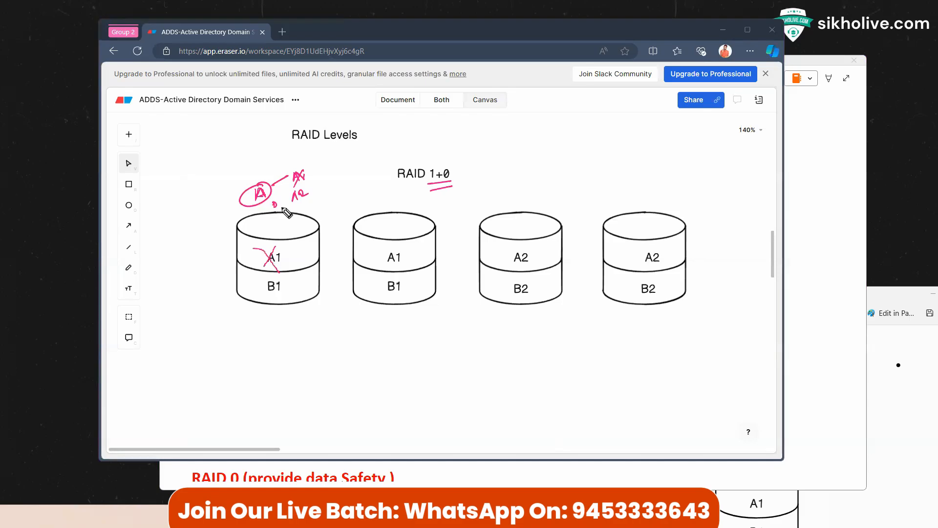
{"action": "left_click_drag", "start_coordinate": [282, 204], "coordinate": [290, 210]}
Step: Draw pink mirroring arrows from disk 1 to disk 2 and disk 3 to disk 4
{"action": "left_click_drag", "start_coordinate": [287, 252], "coordinate": [345, 244]}
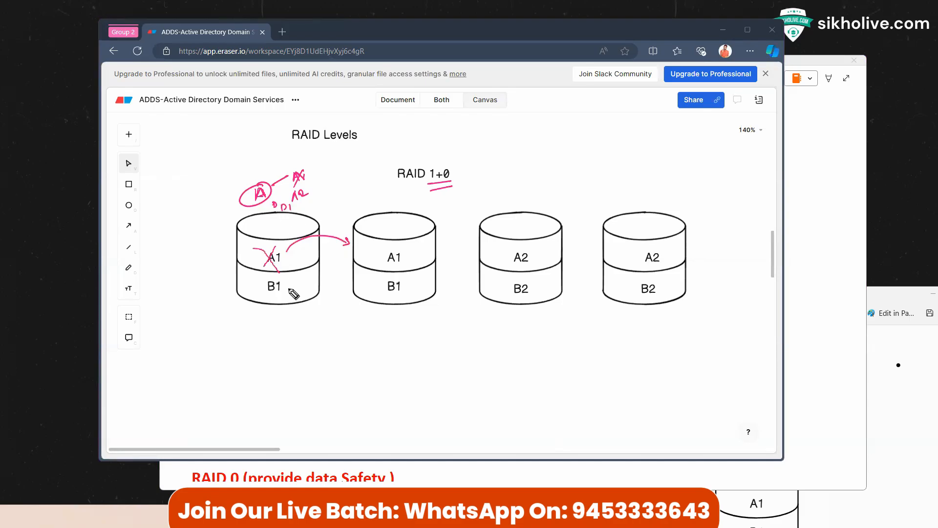
{"action": "mouse_move", "coordinate": [290, 289]}
{"action": "left_mouse_down"}
{"action": "mouse_move", "coordinate": [322, 276]}
{"action": "mouse_move", "coordinate": [343, 284]}
{"action": "left_mouse_up"}
{"action": "mouse_move", "coordinate": [511, 221]}
{"action": "left_mouse_down"}
{"action": "mouse_move", "coordinate": [552, 248]}
{"action": "mouse_move", "coordinate": [596, 250]}
{"action": "left_mouse_up"}
{"action": "left_click_drag", "start_coordinate": [556, 286], "coordinate": [604, 276]}
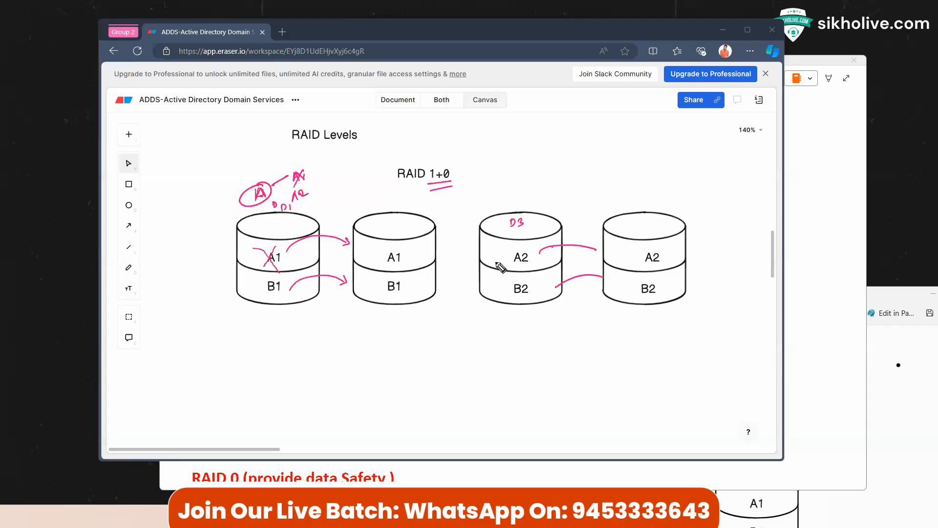
Step: Circle A1, A2, B1 and B2 in pink and write 'D = B1' under the title
{"action": "left_click_drag", "start_coordinate": [282, 258], "coordinate": [286, 254]}
{"action": "left_click_drag", "start_coordinate": [524, 248], "coordinate": [526, 248]}
{"action": "mouse_move", "coordinate": [269, 281]}
{"action": "left_mouse_down"}
{"action": "mouse_move", "coordinate": [266, 297]}
{"action": "mouse_move", "coordinate": [281, 279]}
{"action": "left_mouse_up"}
{"action": "mouse_move", "coordinate": [514, 278]}
{"action": "left_mouse_down"}
{"action": "mouse_move", "coordinate": [533, 298]}
{"action": "mouse_move", "coordinate": [513, 278]}
{"action": "left_mouse_up"}
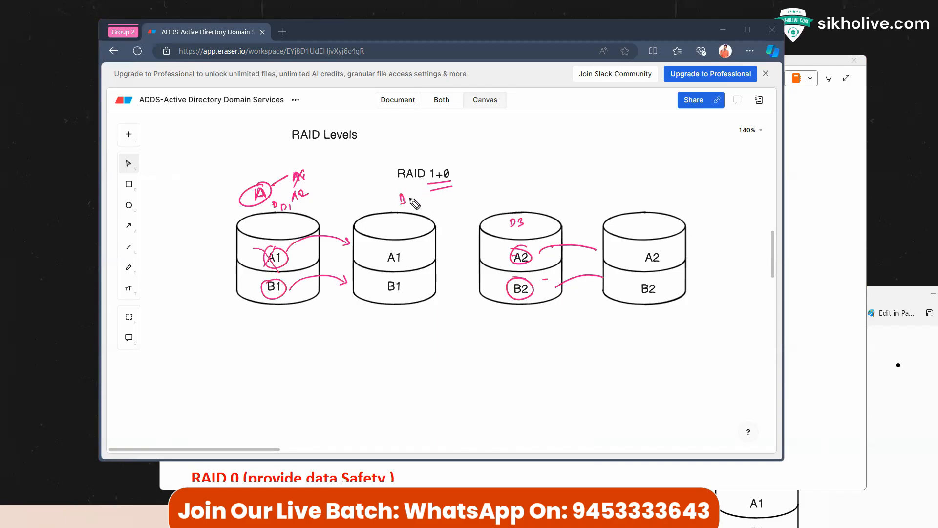
{"action": "left_click_drag", "start_coordinate": [412, 198], "coordinate": [418, 197]}
{"action": "left_click_drag", "start_coordinate": [412, 202], "coordinate": [428, 199]}
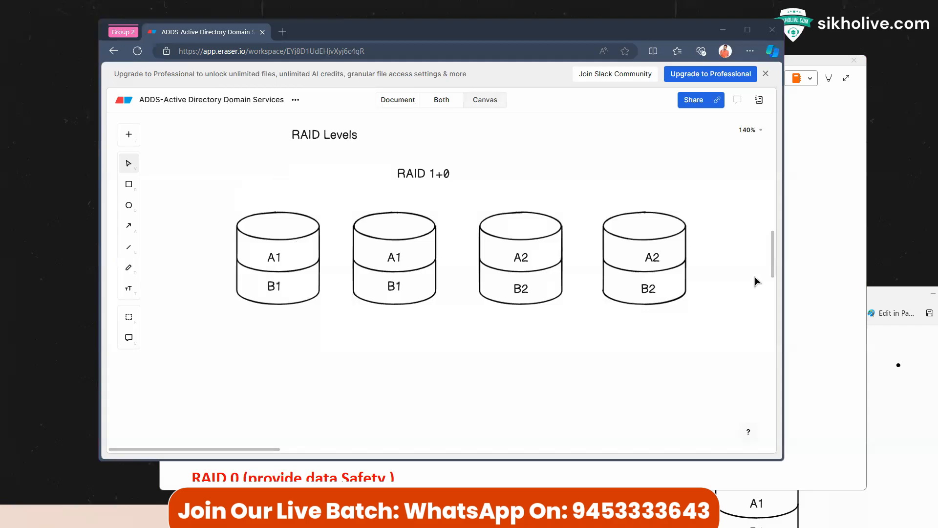
Step: Snip the region around the clean RAID 1+0 four-disk diagram
{"action": "left_click", "coordinate": [830, 369]}
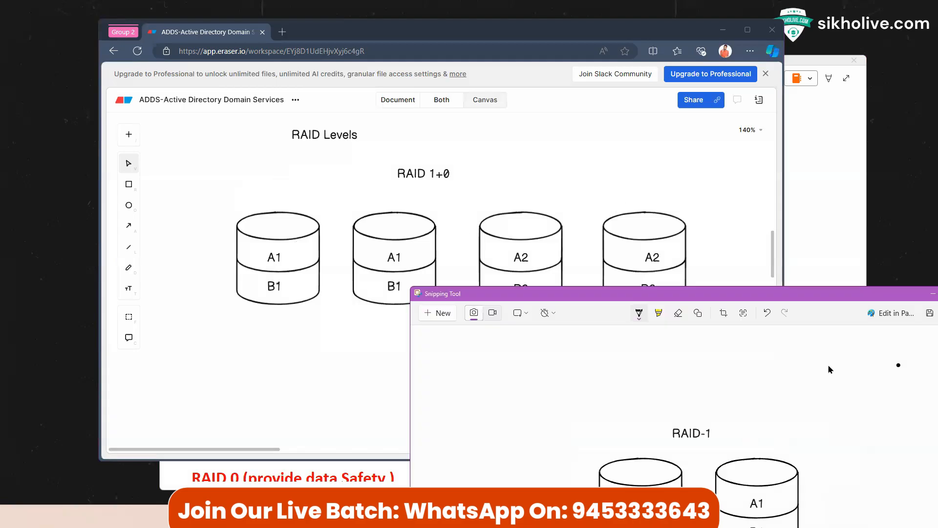
{"action": "left_click", "coordinate": [452, 316]}
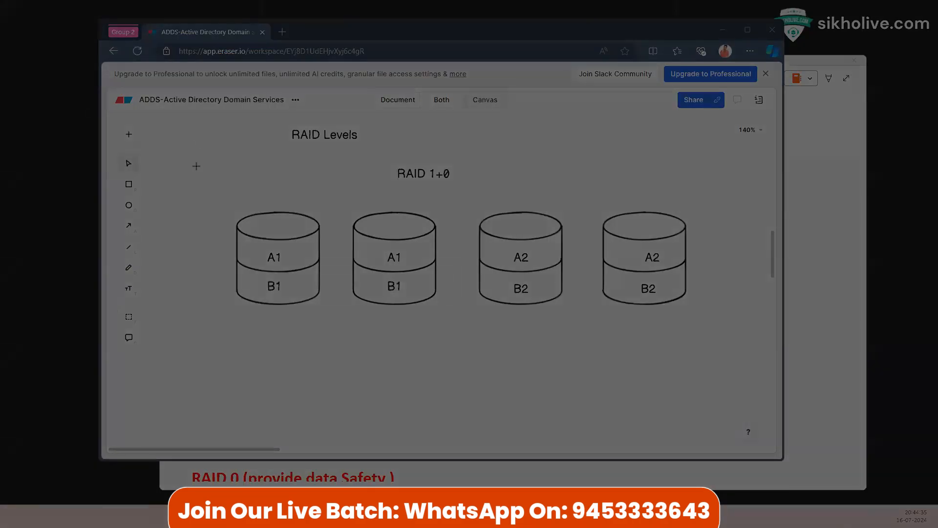
{"action": "left_click_drag", "start_coordinate": [195, 164], "coordinate": [726, 346]}
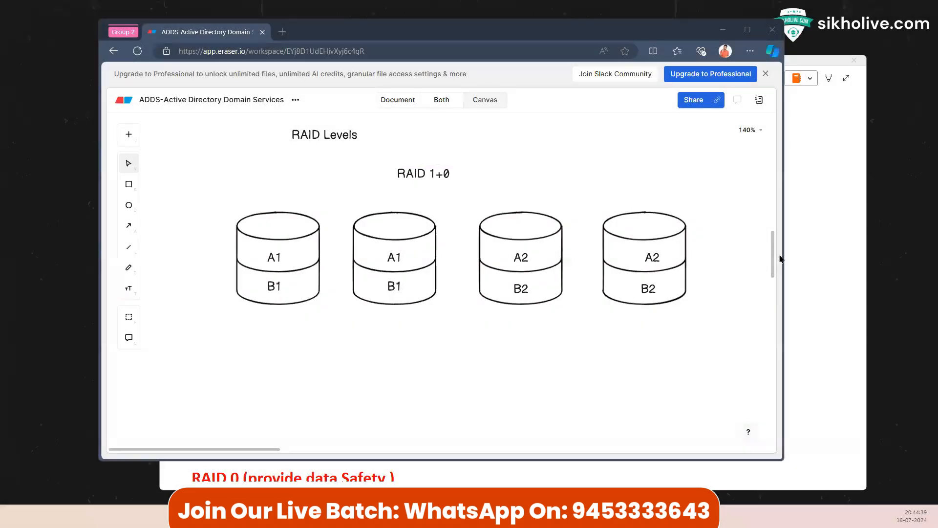
{"action": "left_click", "coordinate": [802, 259]}
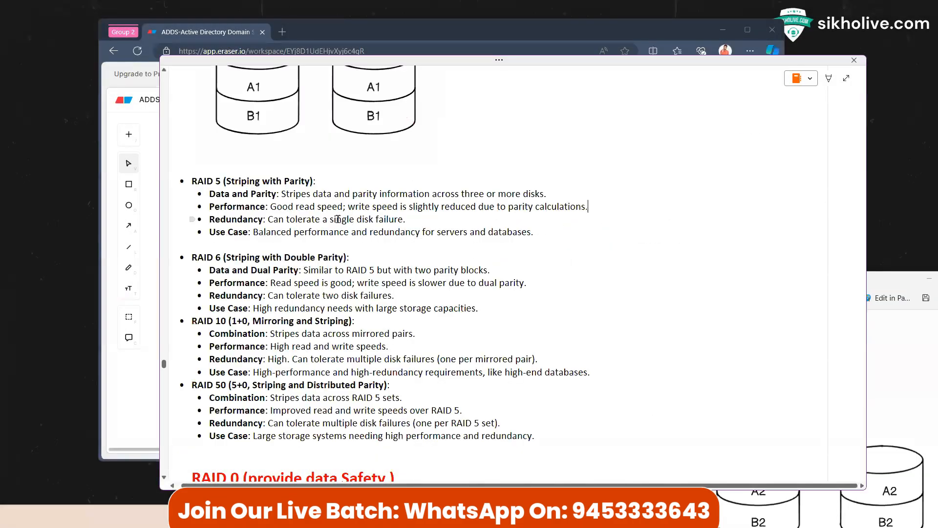
Step: Paste the RAID 1+0 diagram on a new bullet line under the RAID 10 notes
{"action": "scroll", "coordinate": [337, 219], "scroll_direction": "up", "scroll_amount": 4}
{"action": "scroll", "coordinate": [287, 233], "scroll_direction": "down", "scroll_amount": 8}
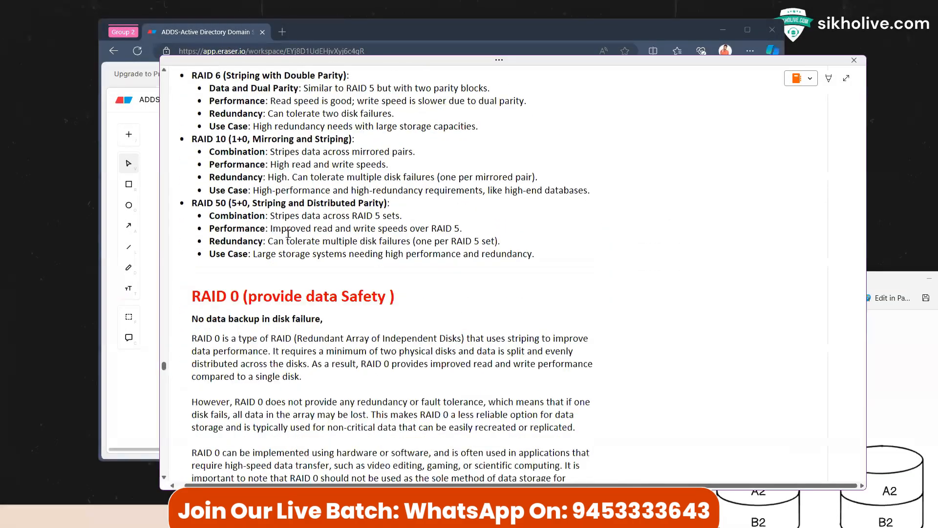
{"action": "scroll", "coordinate": [288, 233], "scroll_direction": "down", "scroll_amount": 2}
{"action": "scroll", "coordinate": [288, 233], "scroll_direction": "up", "scroll_amount": 3}
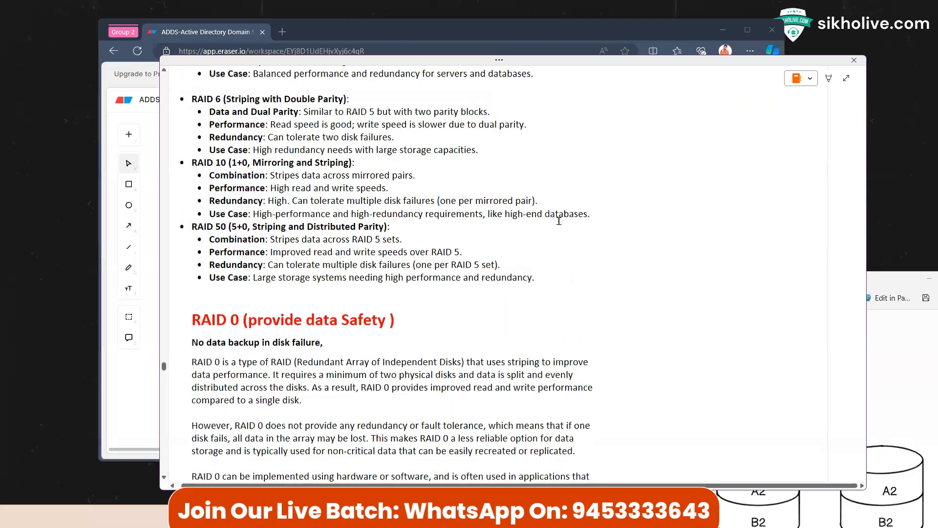
{"action": "key", "text": "Return"}
{"action": "key", "text": "Return"}
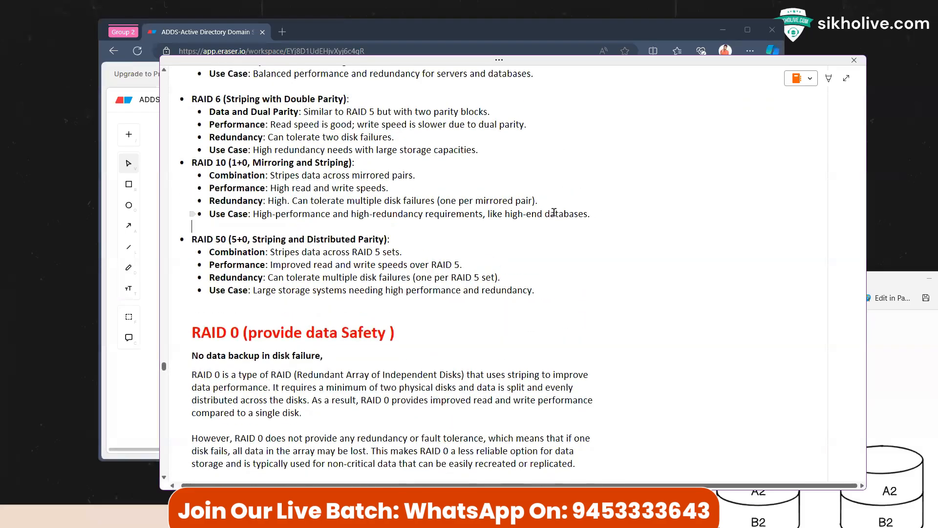
{"action": "key", "text": "ctrl+v"}
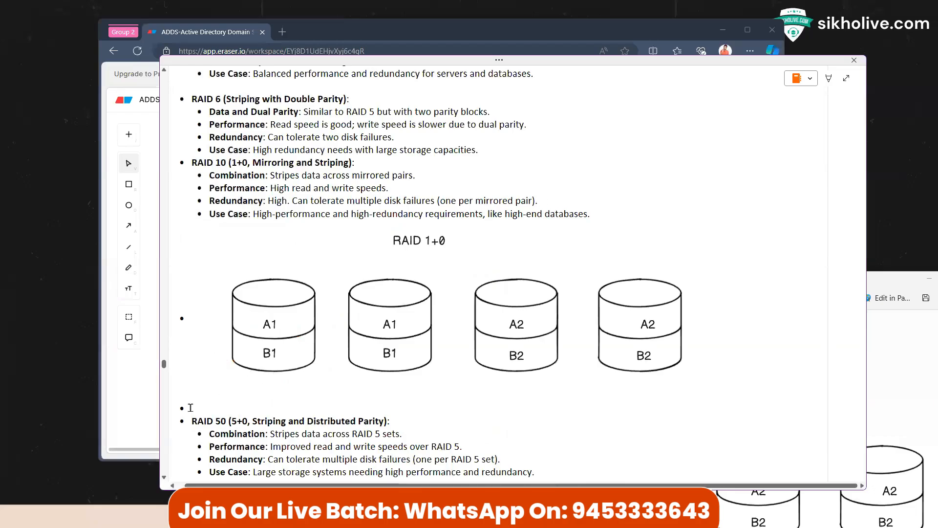
Step: Add an empty line below the pasted RAID 1+0 diagram image
{"action": "left_click", "coordinate": [182, 318]}
{"action": "left_click", "coordinate": [182, 317]}
{"action": "left_click", "coordinate": [189, 317]}
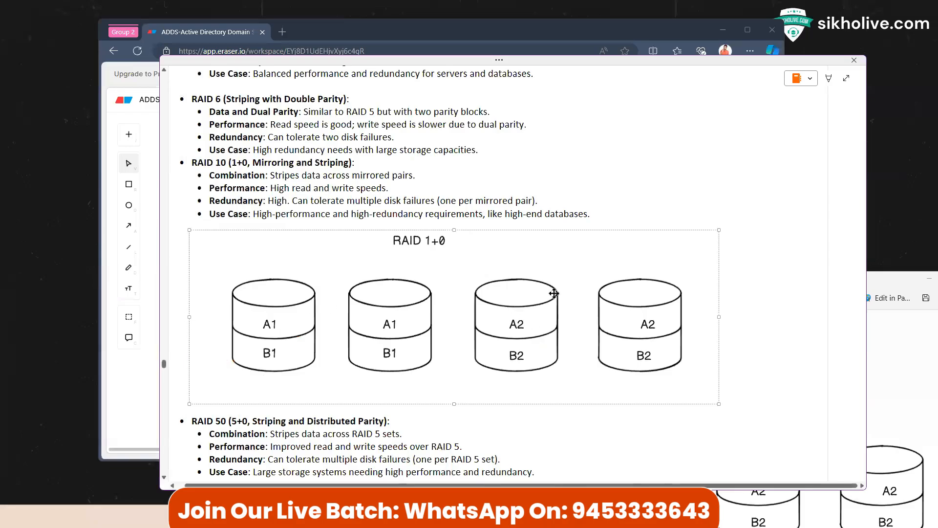
{"action": "left_click", "coordinate": [611, 211]}
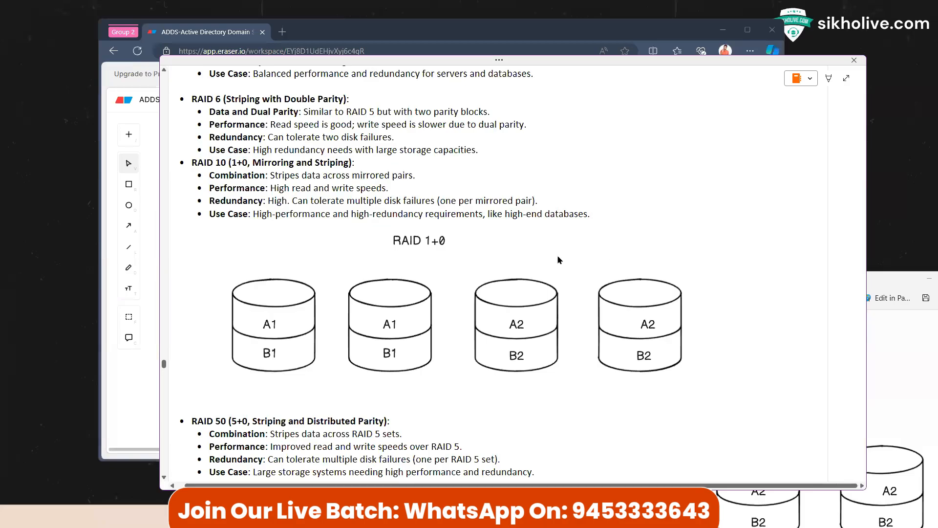
{"action": "left_click", "coordinate": [431, 249]}
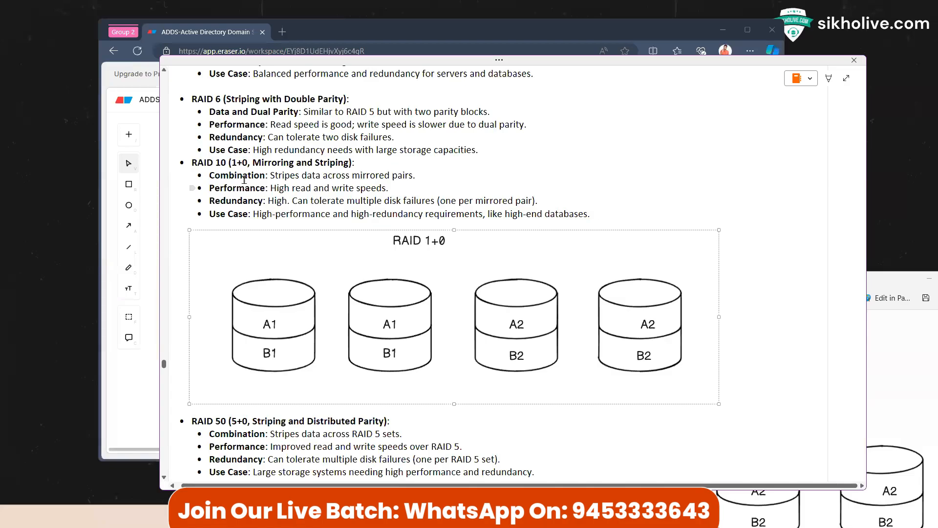
{"action": "scroll", "coordinate": [266, 186], "scroll_direction": "down", "scroll_amount": 2}
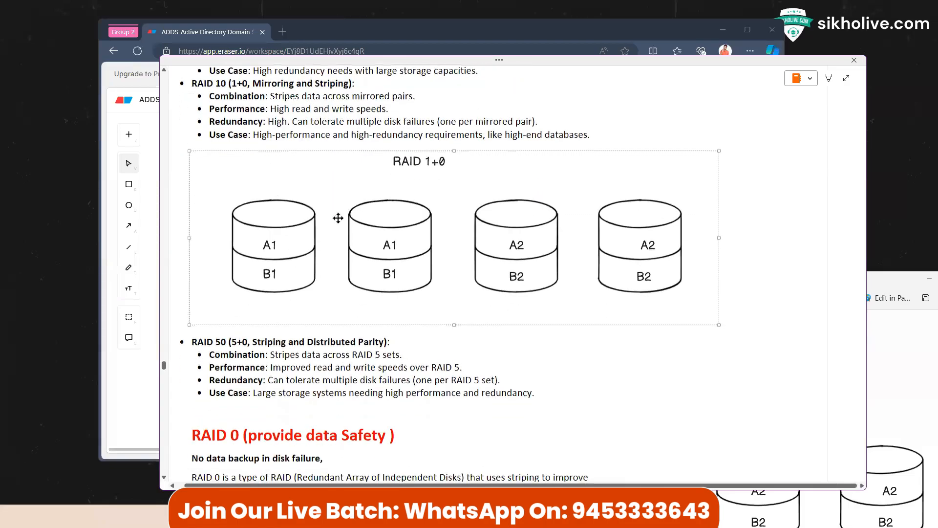
{"action": "left_click", "coordinate": [733, 321]}
{"action": "key", "text": "Return"}
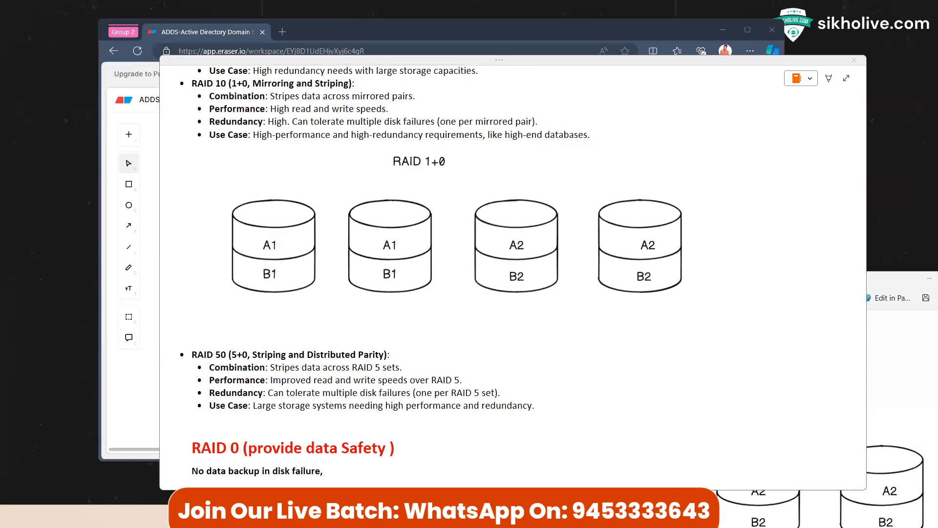
{"action": "scroll", "coordinate": [375, 232], "scroll_direction": "up", "scroll_amount": 7}
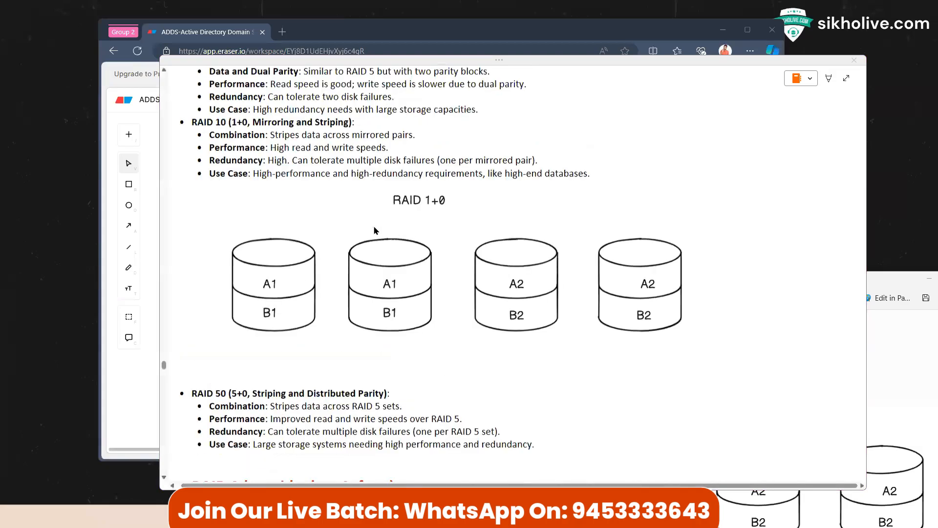
{"action": "scroll", "coordinate": [293, 231], "scroll_direction": "up", "scroll_amount": 2}
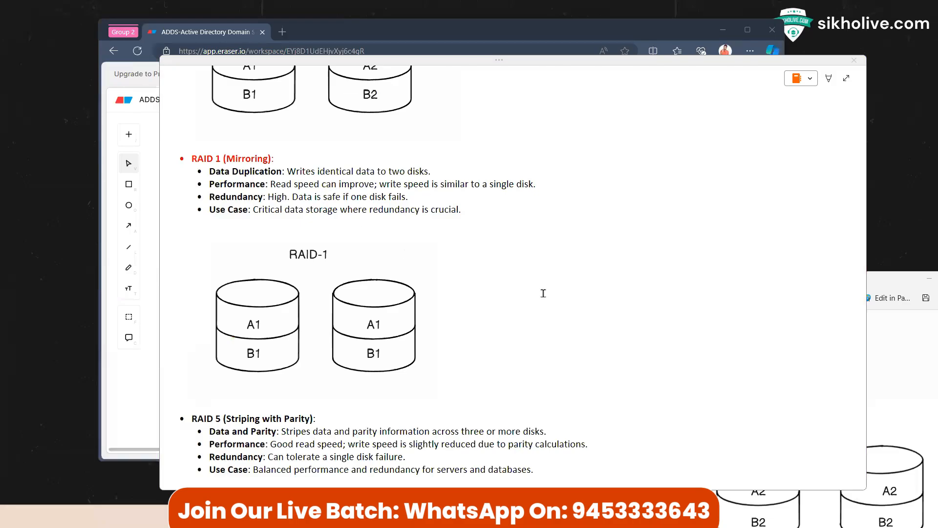
{"action": "left_click", "coordinate": [904, 332]}
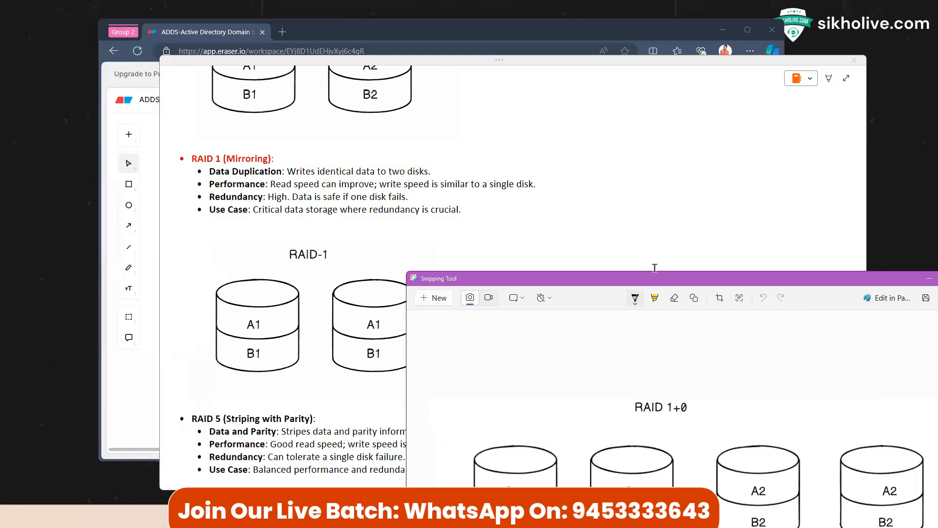
Step: Relabel the top blocks of the second and third disks as A2 and A3
{"action": "left_click", "coordinate": [130, 381]}
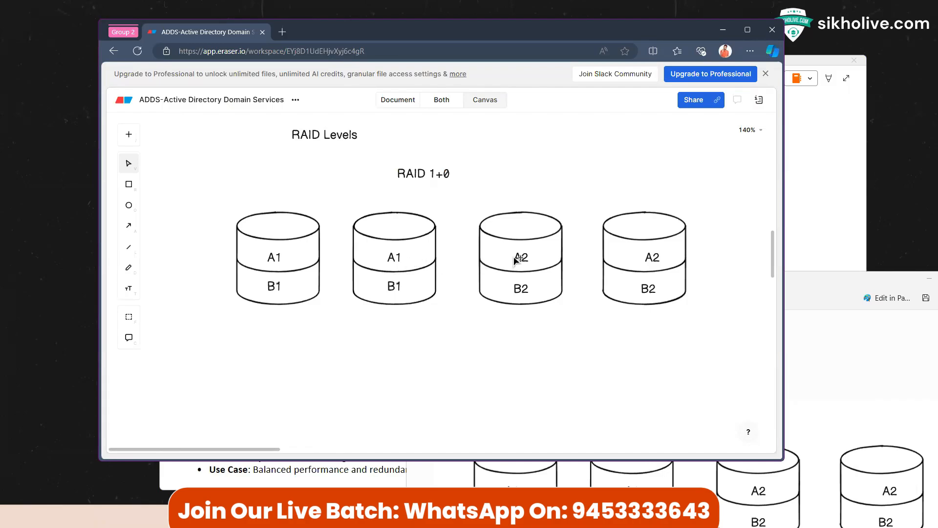
{"action": "double_click", "coordinate": [398, 258]}
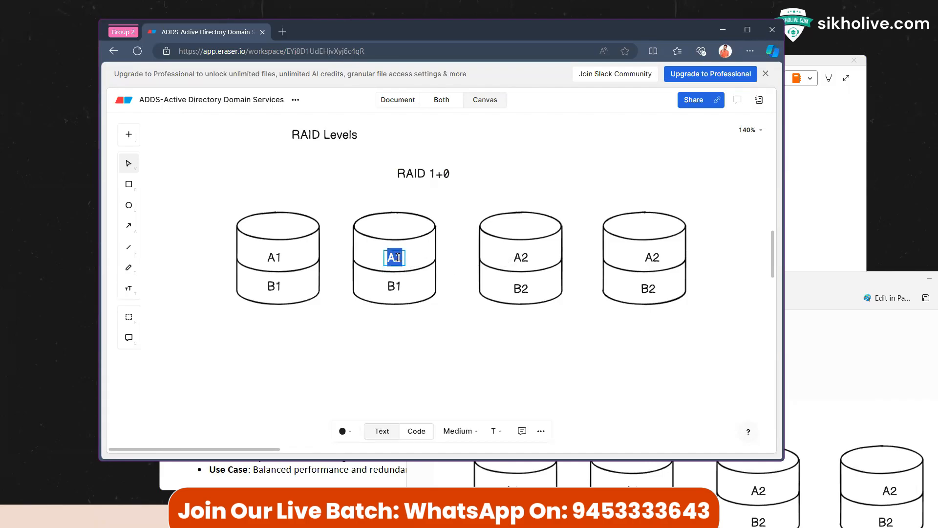
{"action": "left_click", "coordinate": [398, 257]}
{"action": "key", "text": "BackSpace"}
{"action": "type", "text": "1"}
{"action": "key", "text": "BackSpace"}
{"action": "type", "text": "2"}
{"action": "double_click", "coordinate": [275, 257]}
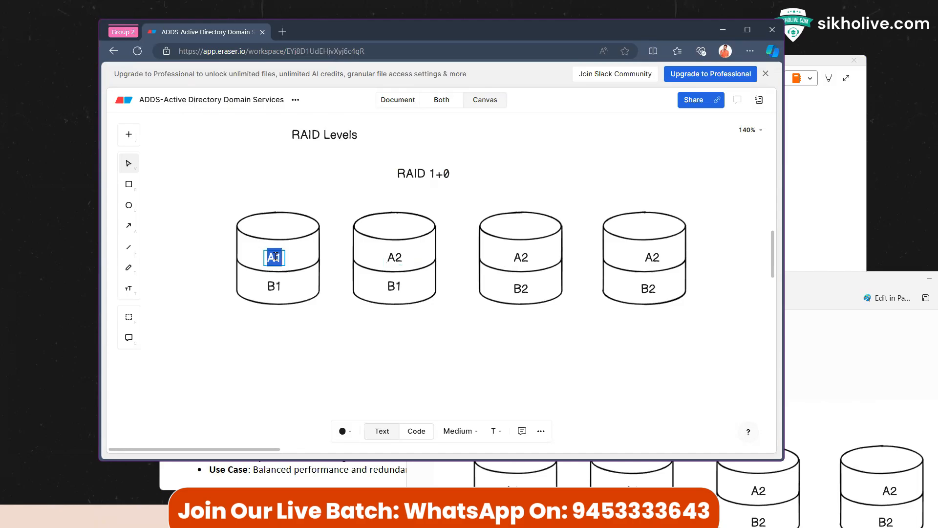
{"action": "double_click", "coordinate": [519, 258]}
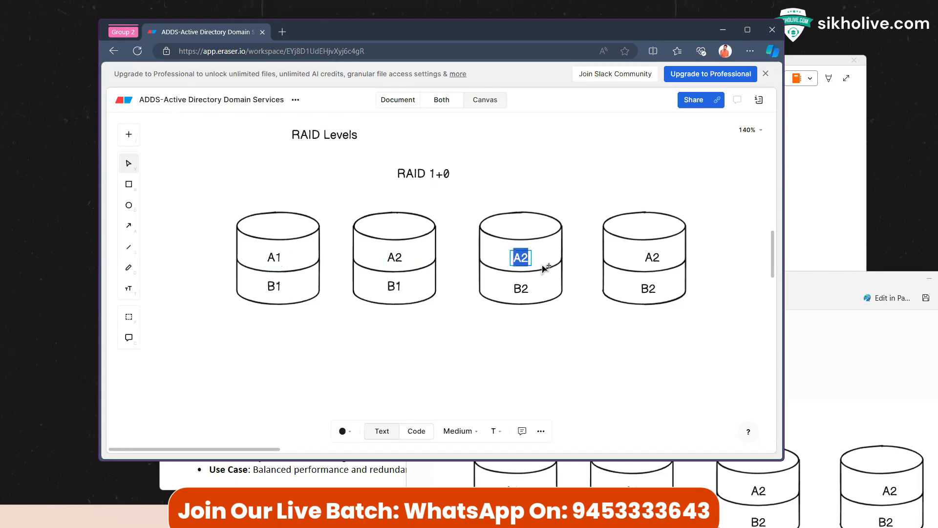
{"action": "key", "text": "Right"}
{"action": "key", "text": "BackSpace"}
{"action": "type", "text": "3"}
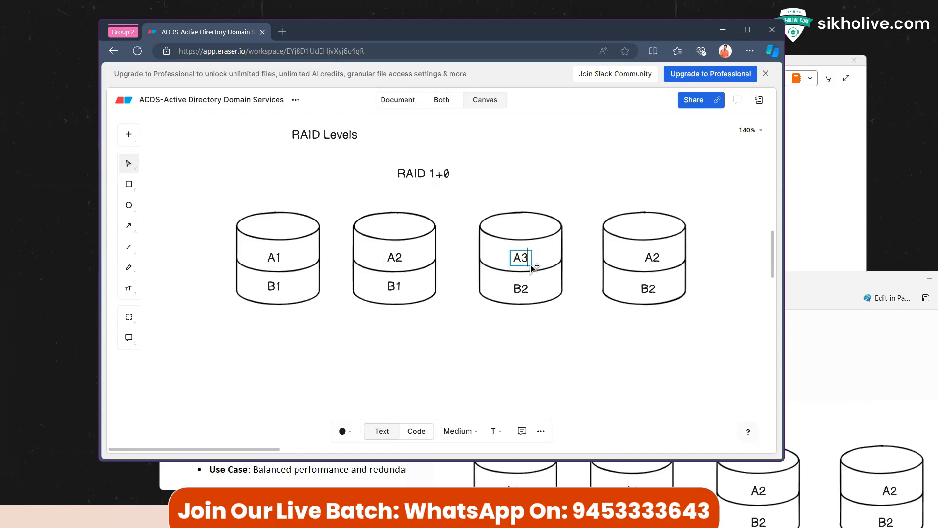
Step: Relabel the bottom blocks of the second and third disks as B2 and B3
{"action": "double_click", "coordinate": [282, 289]}
{"action": "double_click", "coordinate": [394, 287]}
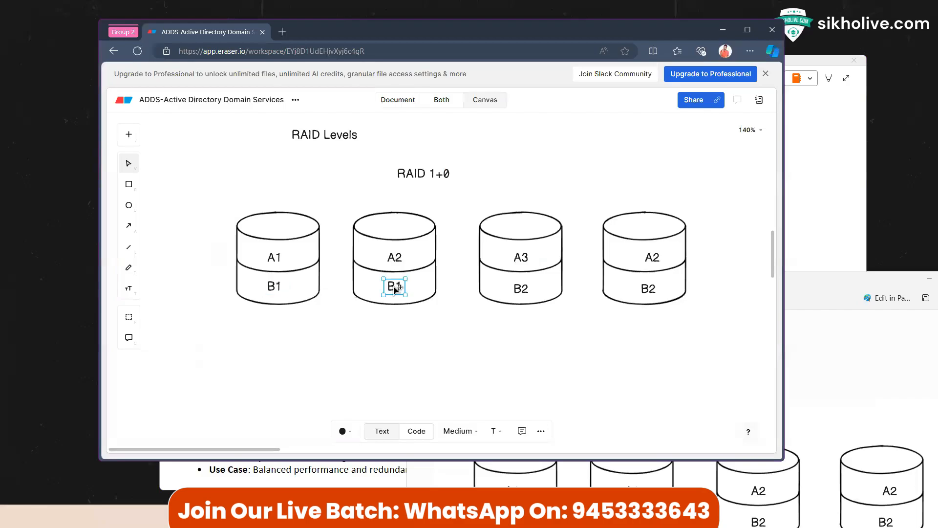
{"action": "key", "text": "Right"}
{"action": "key", "text": "BackSpace"}
{"action": "type", "text": "2"}
{"action": "double_click", "coordinate": [524, 289]}
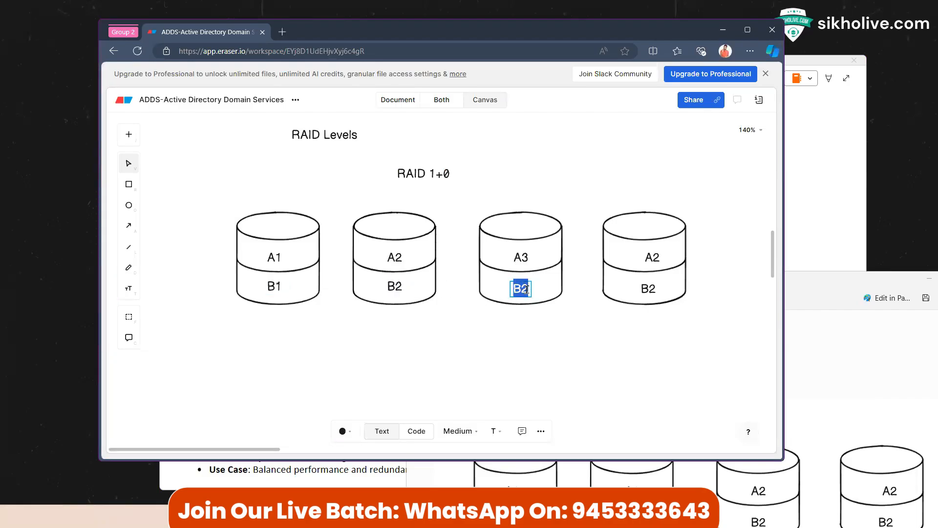
{"action": "key", "text": "Right"}
{"action": "key", "text": "BackSpace"}
{"action": "type", "text": "3"}
Step: Rename the fourth disk's blocks to the parity labels Ap and Bp
{"action": "left_click", "coordinate": [654, 264]}
{"action": "double_click", "coordinate": [653, 262]}
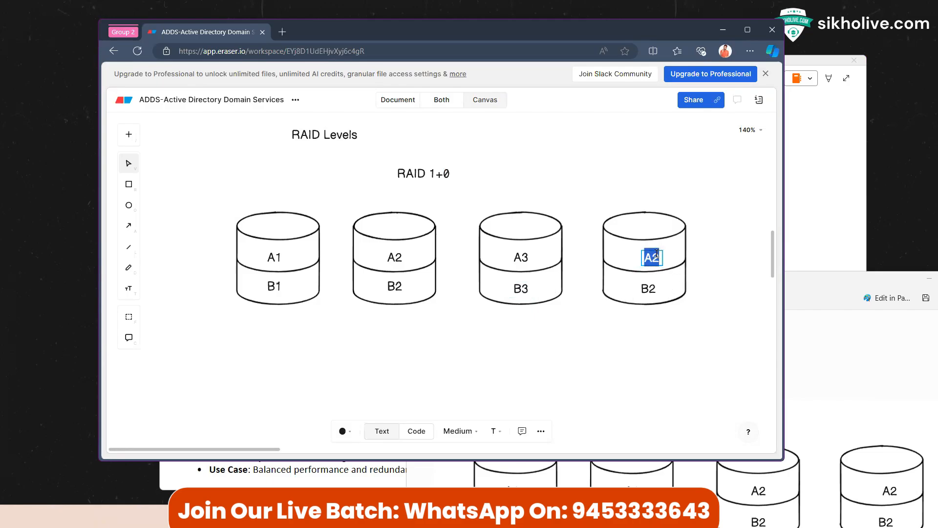
{"action": "key", "text": "Right"}
{"action": "key", "text": "BackSpace"}
{"action": "type", "text": "p"}
{"action": "double_click", "coordinate": [651, 291]}
{"action": "key", "text": "Right"}
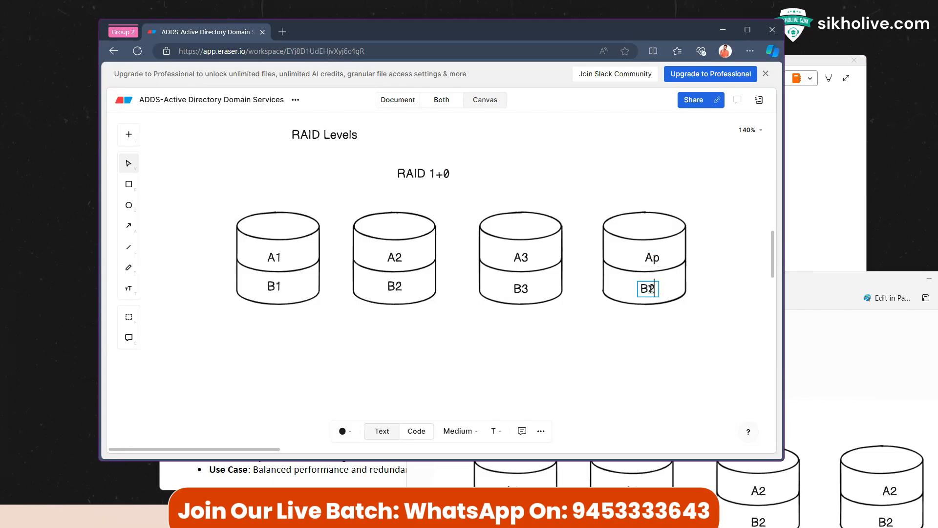
{"action": "key", "text": "BackSpace"}
{"action": "type", "text": "p"}
{"action": "left_click", "coordinate": [641, 331]}
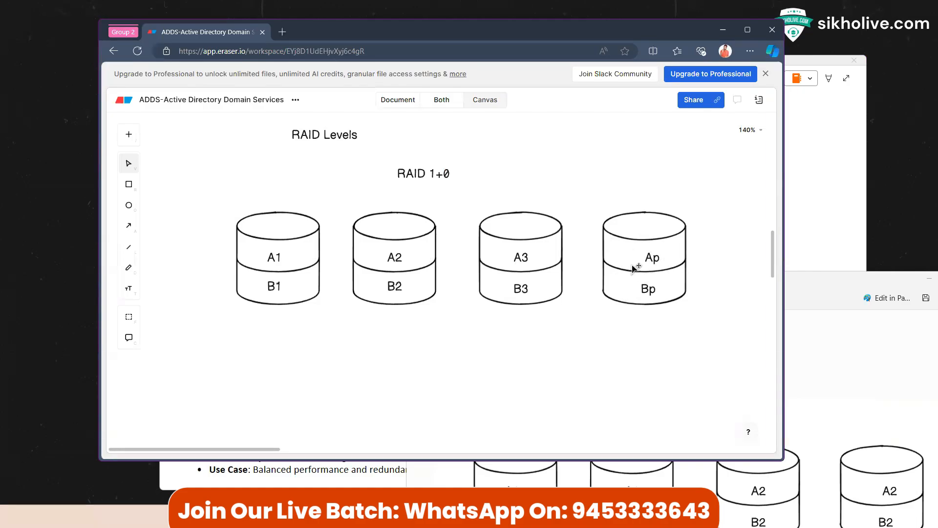
Step: Retitle the heading 'RAID -3' and nudge it slightly down and right
{"action": "double_click", "coordinate": [446, 171]}
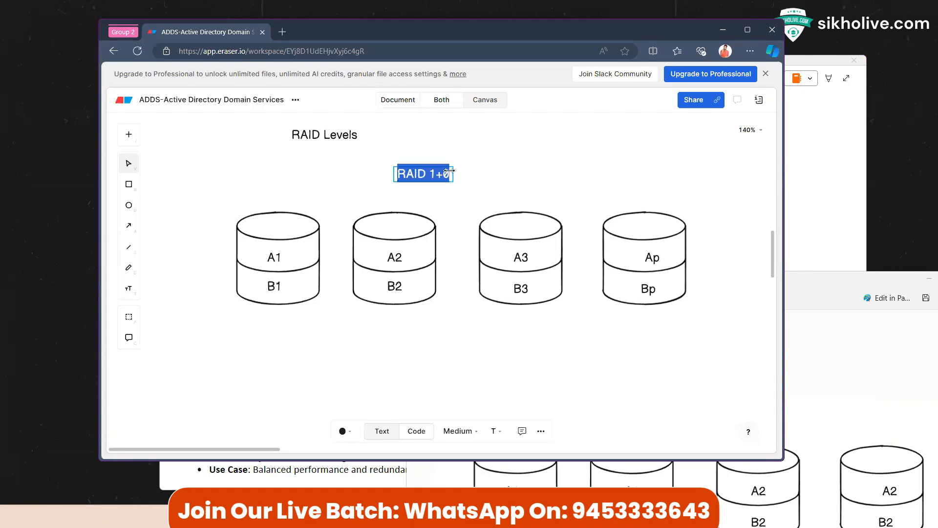
{"action": "type", "text": "RAID "}
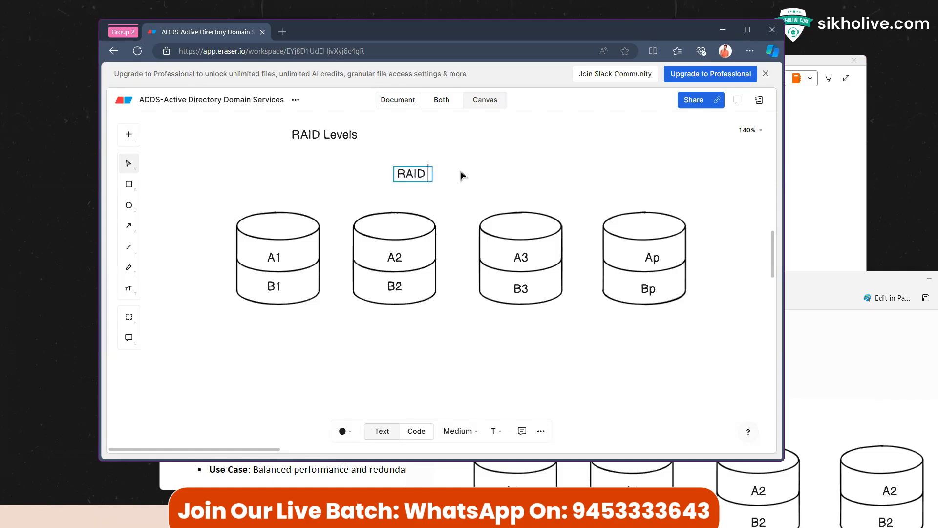
{"action": "type", "text": "-3"}
{"action": "left_click", "coordinate": [494, 162]}
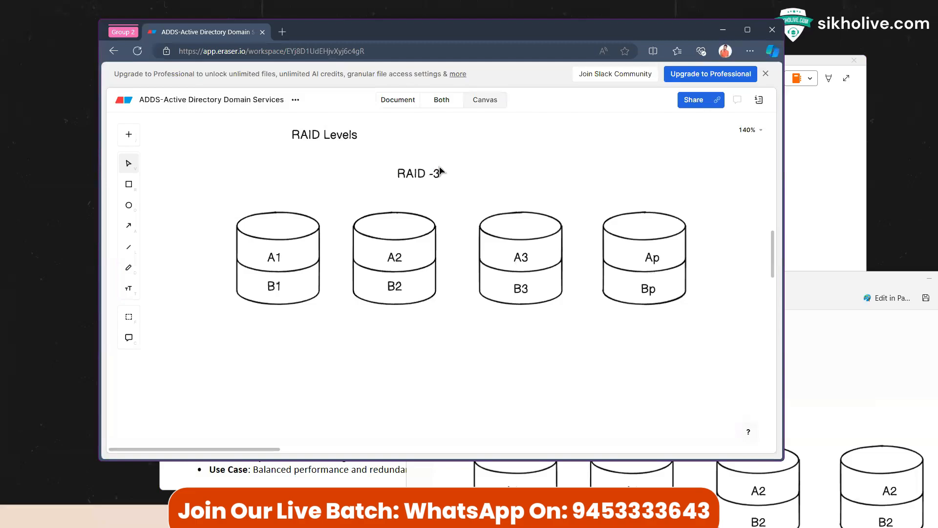
{"action": "left_click_drag", "start_coordinate": [419, 171], "coordinate": [446, 193]}
{"action": "left_click", "coordinate": [484, 176]}
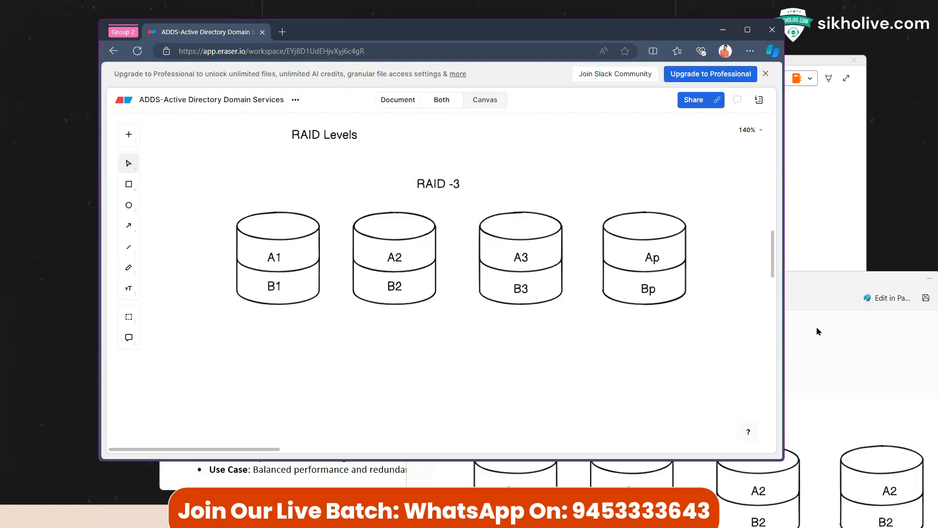
{"action": "left_click", "coordinate": [817, 288]}
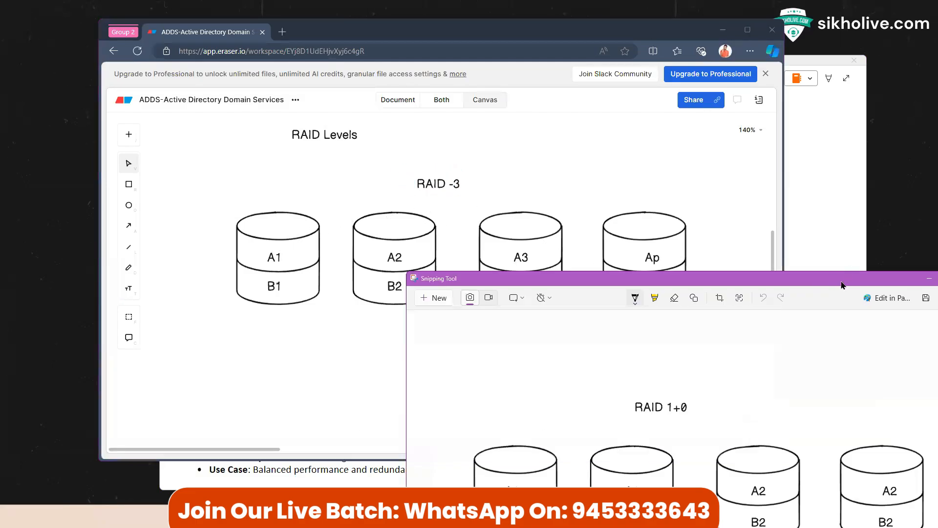
Step: Snip the RAID -3 diagram, cross out the A1 block, and thin the pen
{"action": "left_click", "coordinate": [437, 297]}
{"action": "left_click_drag", "start_coordinate": [223, 163], "coordinate": [727, 352]}
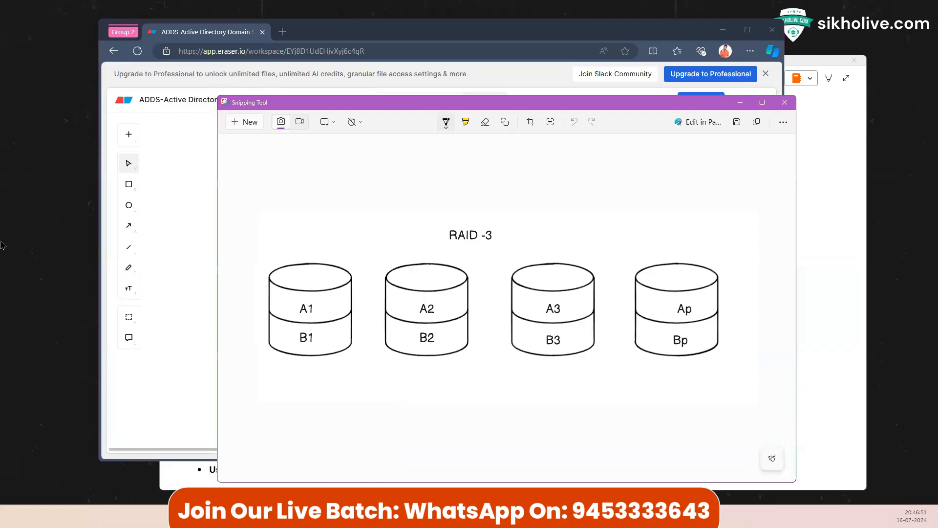
{"action": "left_click_drag", "start_coordinate": [298, 294], "coordinate": [319, 312]}
{"action": "left_click_drag", "start_coordinate": [315, 294], "coordinate": [302, 320]}
{"action": "left_click", "coordinate": [446, 123]}
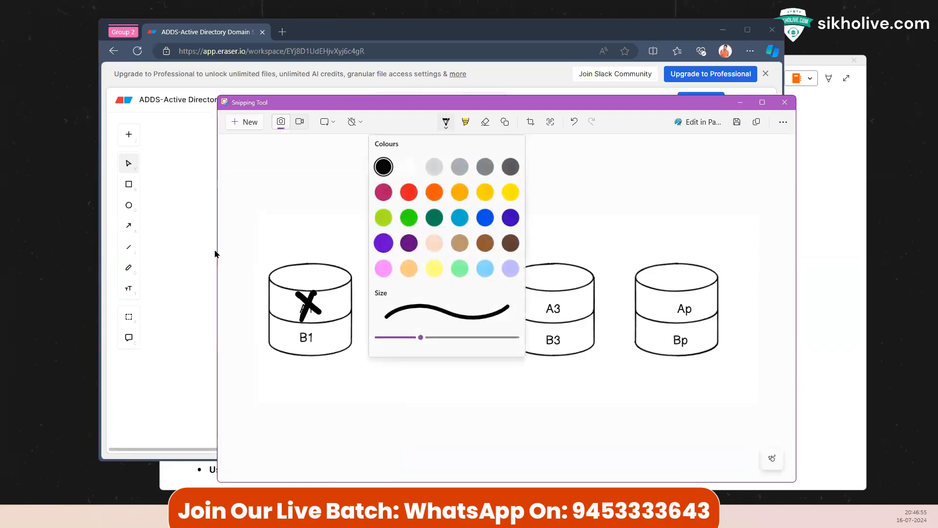
{"action": "left_click_drag", "start_coordinate": [420, 338], "coordinate": [396, 339]}
{"action": "left_click", "coordinate": [351, 342]}
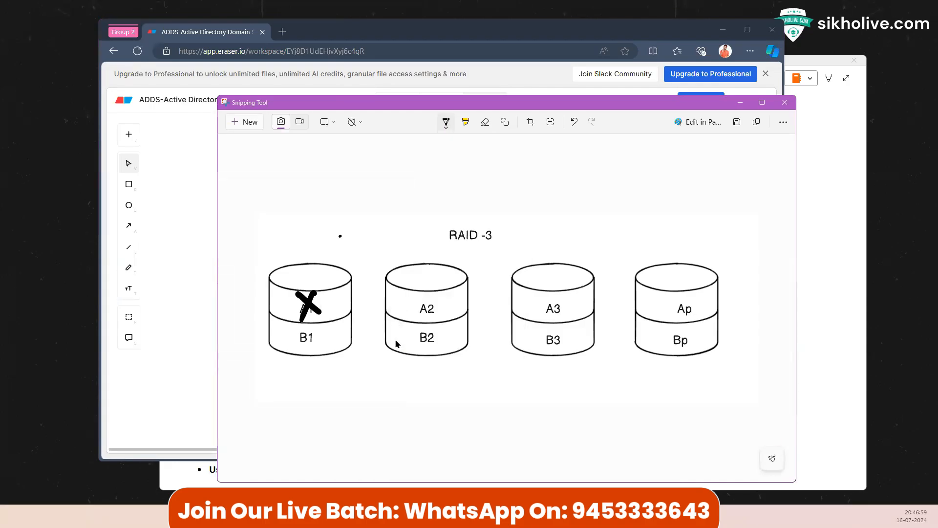
Step: Mark the first two disks, draw an arrow from Ap to a 'Combine' note, and bracket Ap
{"action": "mouse_move", "coordinate": [317, 241]}
{"action": "left_mouse_down"}
{"action": "mouse_move", "coordinate": [307, 258]}
{"action": "mouse_move", "coordinate": [313, 246]}
{"action": "left_mouse_up"}
{"action": "mouse_move", "coordinate": [404, 297]}
{"action": "left_mouse_down"}
{"action": "mouse_move", "coordinate": [413, 308]}
{"action": "mouse_move", "coordinate": [405, 313]}
{"action": "left_mouse_up"}
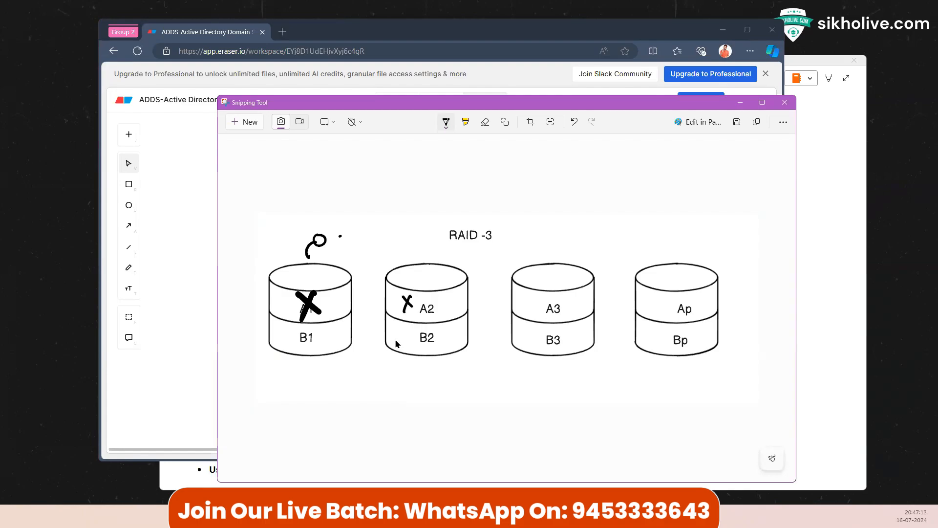
{"action": "left_click_drag", "start_coordinate": [692, 306], "coordinate": [714, 296]}
{"action": "left_click_drag", "start_coordinate": [708, 295], "coordinate": [746, 295]}
{"action": "mouse_move", "coordinate": [745, 297]}
{"action": "left_mouse_down"}
{"action": "mouse_move", "coordinate": [748, 285]}
{"action": "mouse_move", "coordinate": [769, 290]}
{"action": "mouse_move", "coordinate": [762, 294]}
{"action": "left_mouse_up"}
{"action": "left_click_drag", "start_coordinate": [735, 308], "coordinate": [765, 299]}
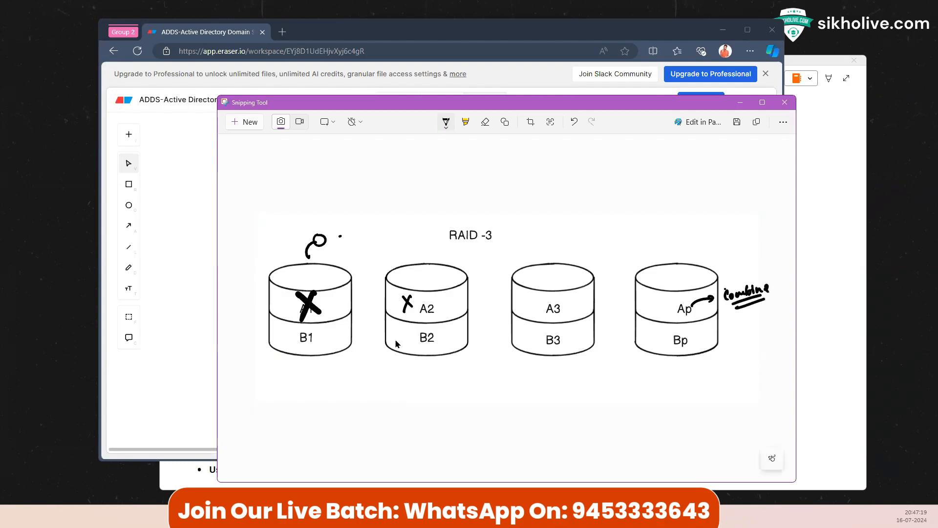
{"action": "left_click_drag", "start_coordinate": [672, 300], "coordinate": [669, 318]}
Step: Label the disks D1 through D4, with D4 in parentheses
{"action": "left_click_drag", "start_coordinate": [324, 250], "coordinate": [333, 256]}
{"action": "left_click_drag", "start_coordinate": [428, 249], "coordinate": [447, 256]}
{"action": "left_click_drag", "start_coordinate": [545, 247], "coordinate": [553, 254]}
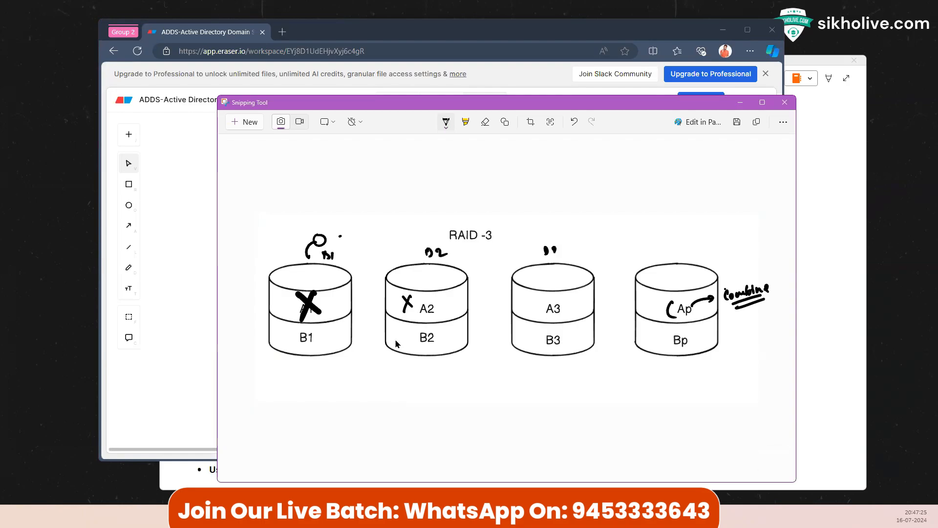
{"action": "left_click_drag", "start_coordinate": [672, 248], "coordinate": [686, 255]}
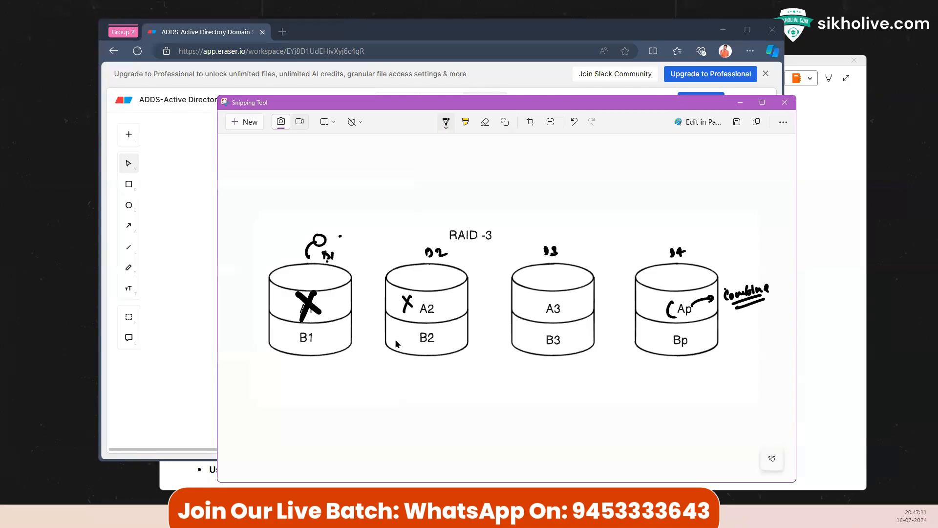
{"action": "left_click_drag", "start_coordinate": [665, 243], "coordinate": [665, 259]}
{"action": "mouse_move", "coordinate": [685, 243]}
{"action": "left_mouse_down"}
{"action": "mouse_move", "coordinate": [688, 257]}
{"action": "mouse_move", "coordinate": [697, 238]}
{"action": "mouse_move", "coordinate": [750, 228]}
{"action": "mouse_move", "coordinate": [721, 241]}
{"action": "mouse_move", "coordinate": [720, 217]}
{"action": "mouse_move", "coordinate": [689, 246]}
{"action": "mouse_move", "coordinate": [719, 259]}
{"action": "left_mouse_up"}
Step: Add a disk-utilization note, an 'Unused' label in a cloud, and arrows beside the parity disk
{"action": "mouse_move", "coordinate": [723, 252]}
{"action": "left_mouse_down"}
{"action": "mouse_move", "coordinate": [775, 243]}
{"action": "mouse_move", "coordinate": [787, 220]}
{"action": "mouse_move", "coordinate": [796, 233]}
{"action": "left_mouse_up"}
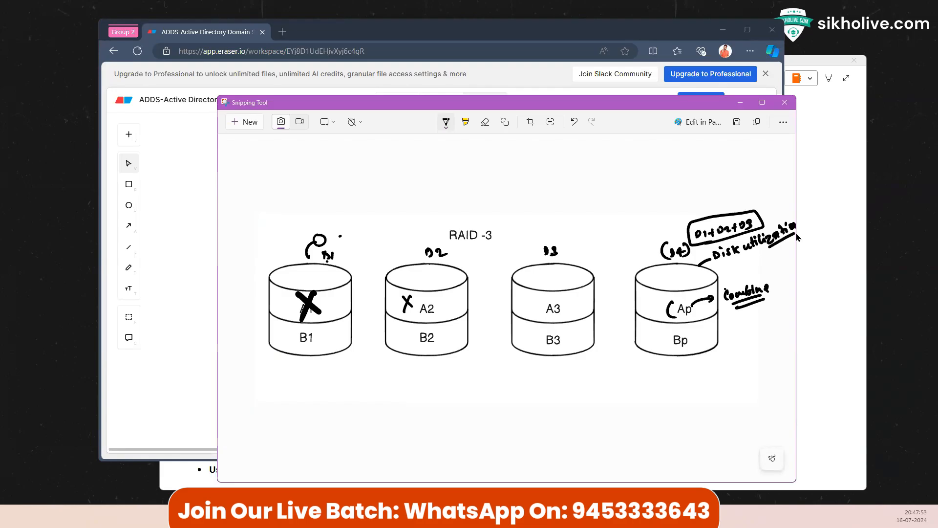
{"action": "mouse_move", "coordinate": [635, 278]}
{"action": "left_mouse_down"}
{"action": "mouse_move", "coordinate": [614, 256]}
{"action": "mouse_move", "coordinate": [635, 251]}
{"action": "mouse_move", "coordinate": [640, 237]}
{"action": "mouse_move", "coordinate": [648, 252]}
{"action": "left_mouse_up"}
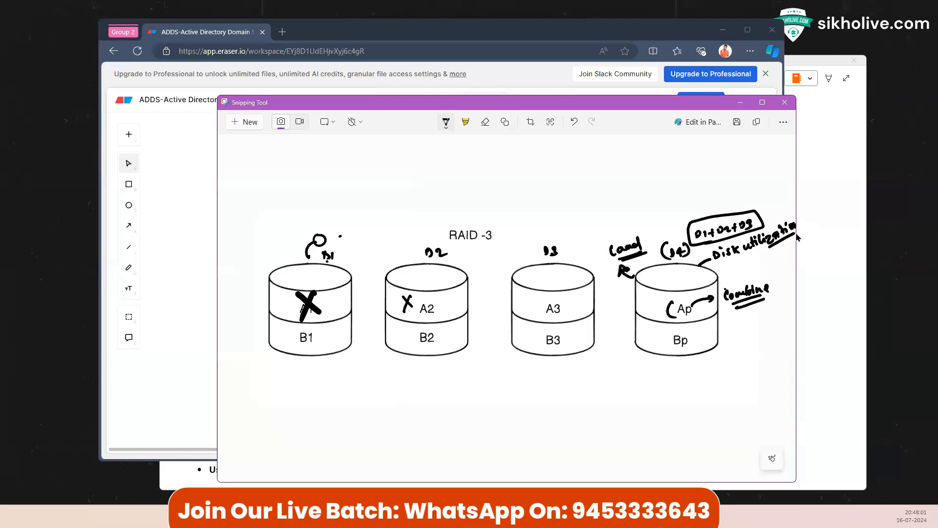
{"action": "mouse_move", "coordinate": [621, 223]}
{"action": "left_mouse_down"}
{"action": "mouse_move", "coordinate": [622, 233]}
{"action": "mouse_move", "coordinate": [633, 229]}
{"action": "mouse_move", "coordinate": [643, 211]}
{"action": "mouse_move", "coordinate": [644, 223]}
{"action": "mouse_move", "coordinate": [630, 195]}
{"action": "left_mouse_up"}
{"action": "left_click_drag", "start_coordinate": [630, 203], "coordinate": [644, 194]}
{"action": "left_click_drag", "start_coordinate": [645, 196], "coordinate": [658, 180]}
{"action": "mouse_move", "coordinate": [626, 211]}
{"action": "left_mouse_down"}
{"action": "mouse_move", "coordinate": [668, 183]}
{"action": "mouse_move", "coordinate": [619, 192]}
{"action": "mouse_move", "coordinate": [630, 213]}
{"action": "left_mouse_up"}
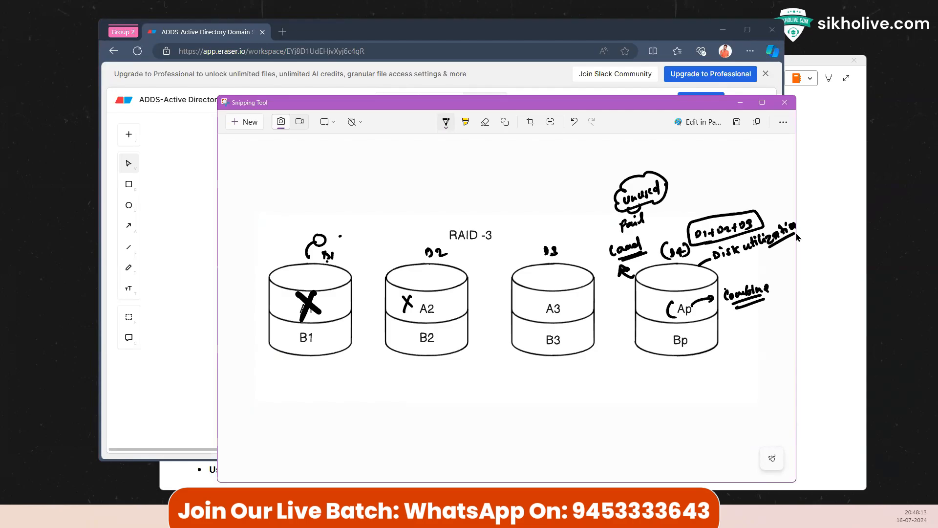
{"action": "left_click_drag", "start_coordinate": [657, 307], "coordinate": [664, 298]}
{"action": "left_click_drag", "start_coordinate": [660, 297], "coordinate": [666, 299]}
Step: Snip a clean RAID -3 diagram and paste it into OneNote below the RAID-1 image
{"action": "left_click", "coordinate": [251, 122]}
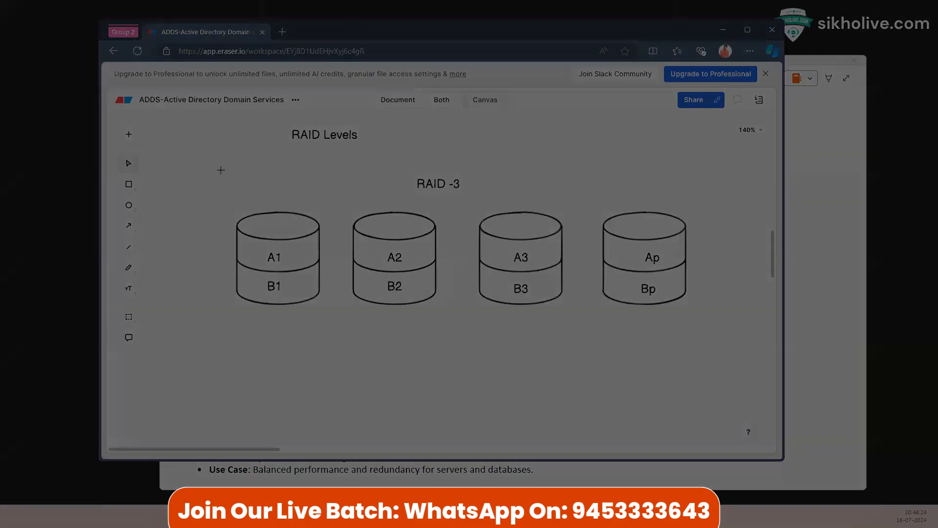
{"action": "left_click_drag", "start_coordinate": [219, 169], "coordinate": [706, 335]}
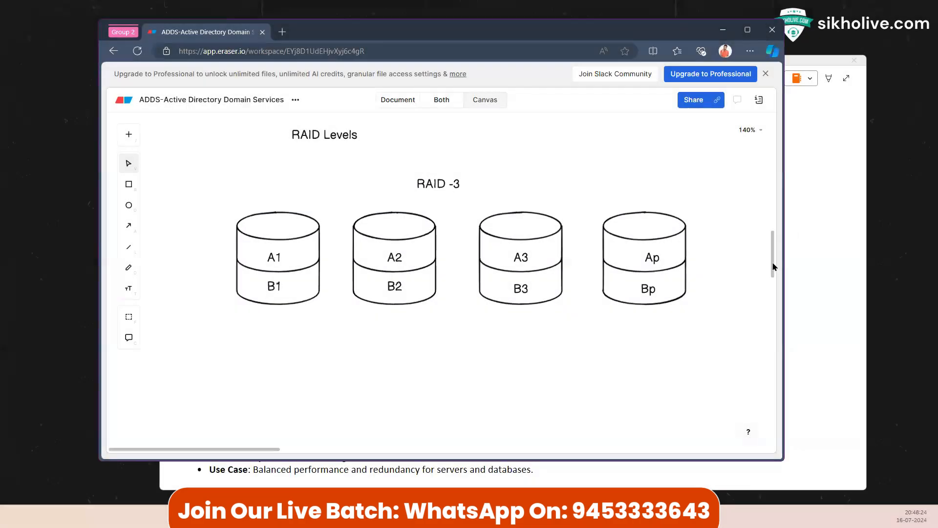
{"action": "left_click", "coordinate": [823, 226]}
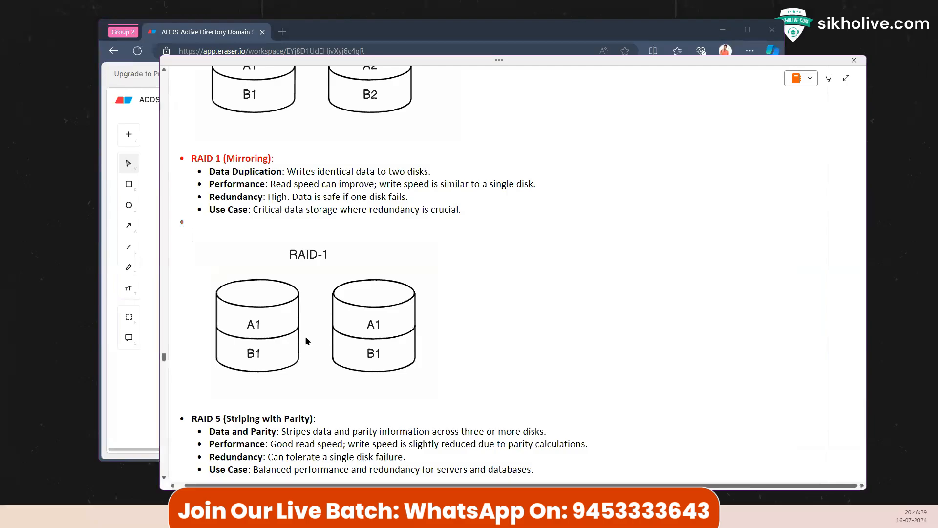
{"action": "scroll", "coordinate": [283, 338], "scroll_direction": "down", "scroll_amount": 2}
{"action": "scroll", "coordinate": [288, 241], "scroll_direction": "down", "scroll_amount": 2}
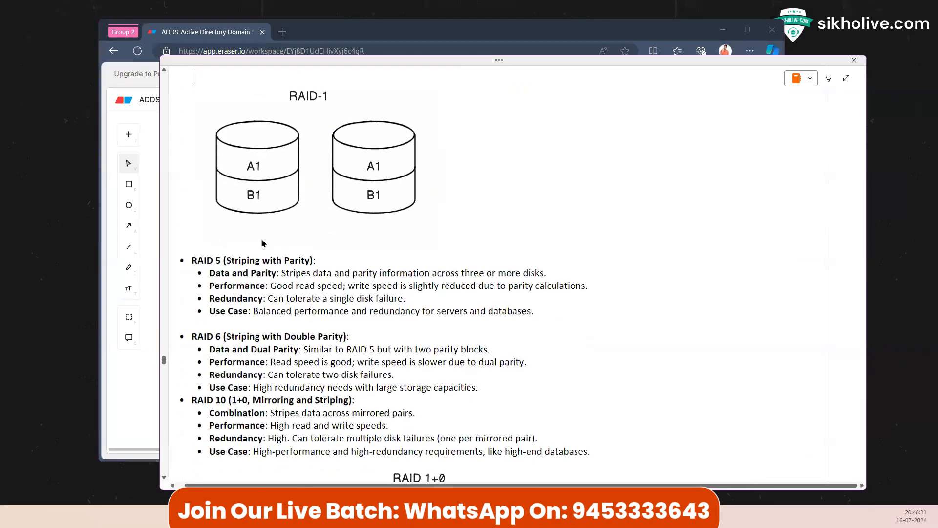
{"action": "left_click", "coordinate": [229, 237]}
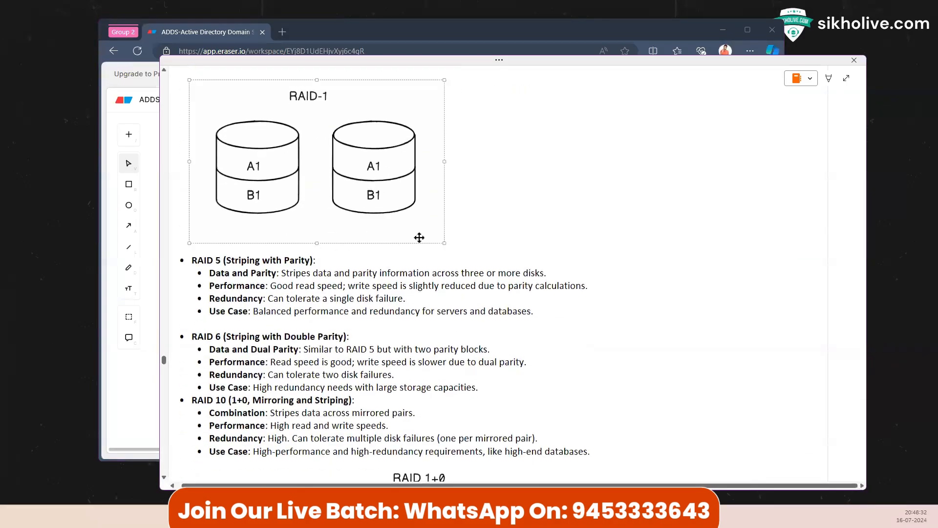
{"action": "left_click", "coordinate": [498, 241]}
{"action": "key", "text": "Return"}
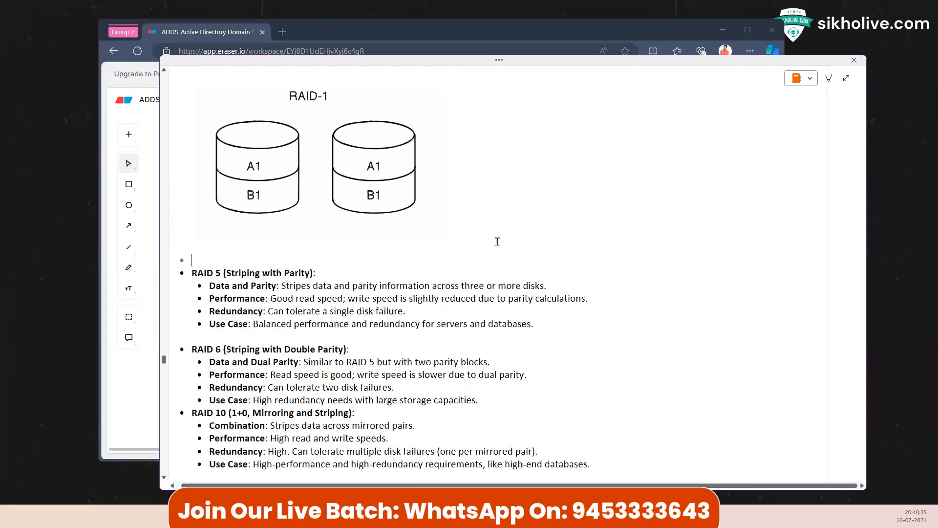
{"action": "key", "text": "ctrl+v"}
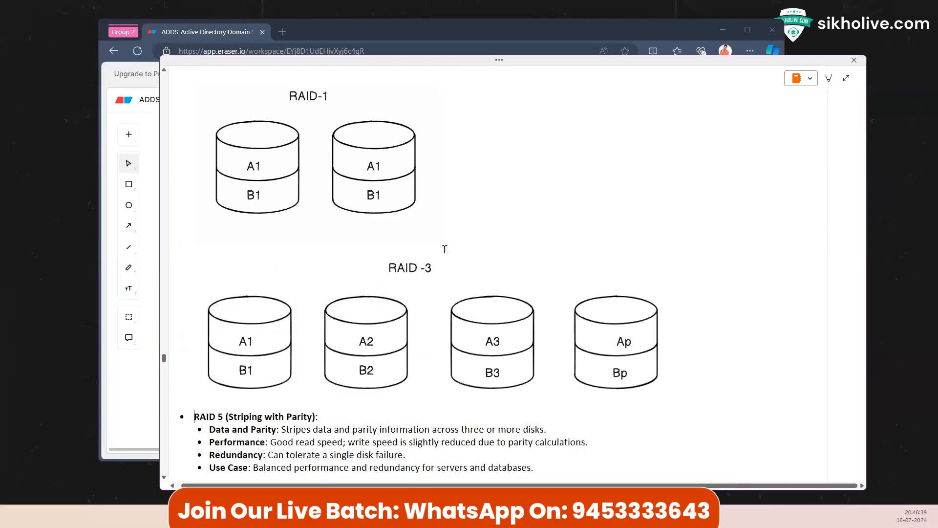
Step: Check that the pasted RAID -3 image sits just above the RAID 5 subtitle
{"action": "scroll", "coordinate": [474, 299], "scroll_direction": "down", "scroll_amount": 2}
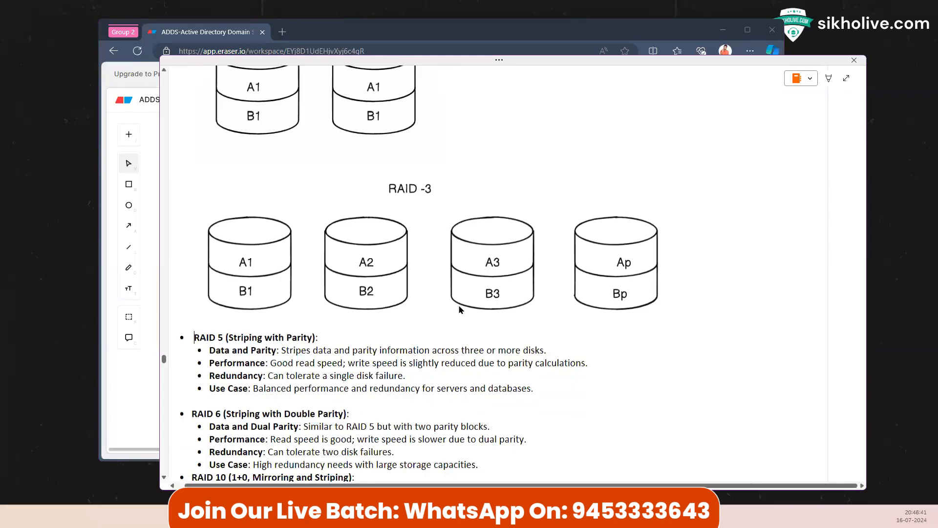
{"action": "scroll", "coordinate": [462, 310], "scroll_direction": "down", "scroll_amount": 2}
{"action": "scroll", "coordinate": [536, 258], "scroll_direction": "up", "scroll_amount": 4}
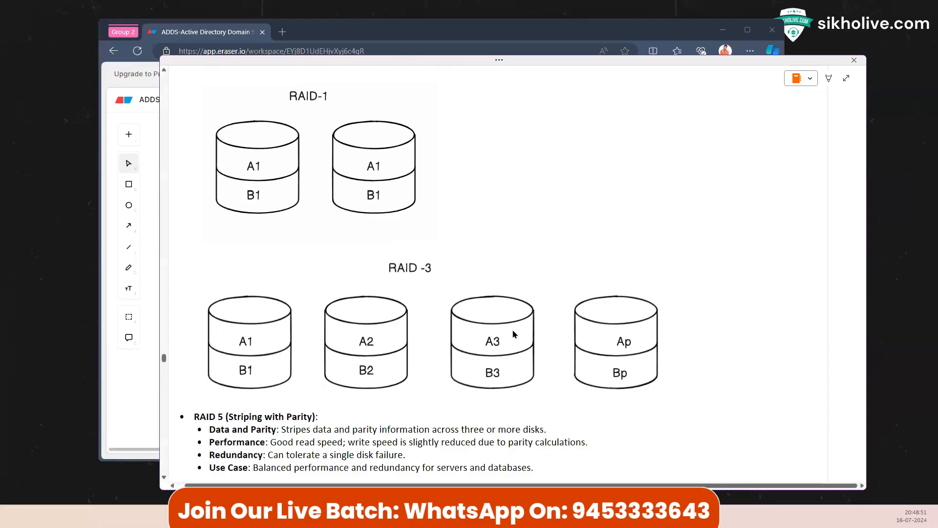
{"action": "scroll", "coordinate": [513, 331], "scroll_direction": "down", "scroll_amount": 2}
{"action": "scroll", "coordinate": [361, 293], "scroll_direction": "down", "scroll_amount": 2}
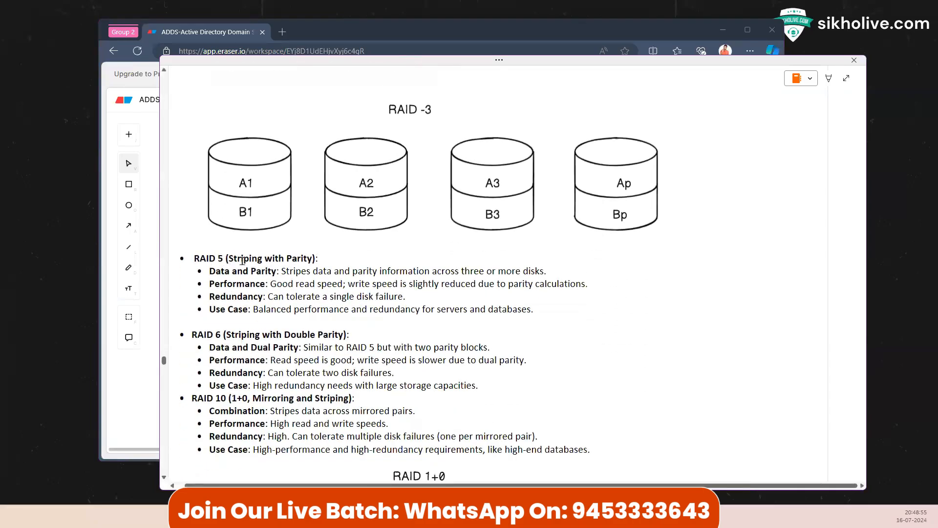
{"action": "left_click_drag", "start_coordinate": [229, 259], "coordinate": [318, 260]}
{"action": "left_click", "coordinate": [230, 256]}
{"action": "left_click_drag", "start_coordinate": [230, 257], "coordinate": [290, 259]}
{"action": "left_click", "coordinate": [286, 185]}
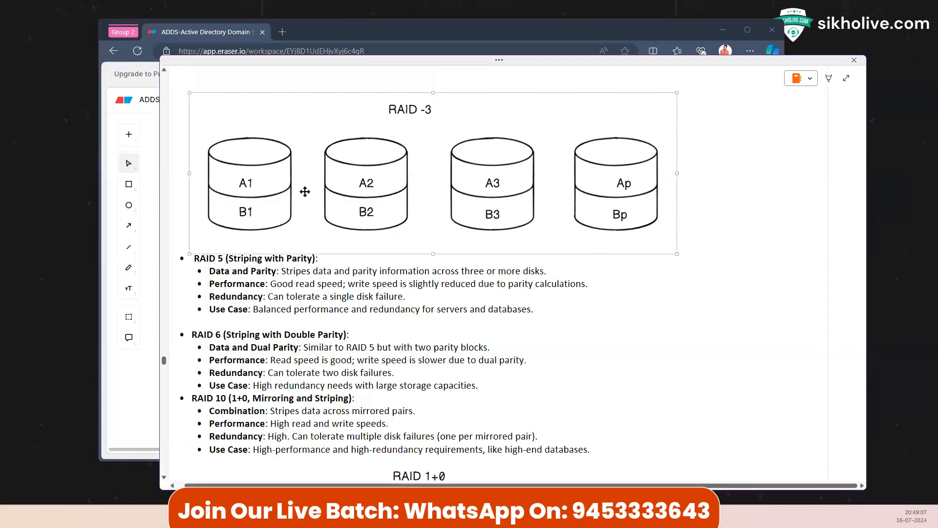
{"action": "key", "text": "alt+Tab"}
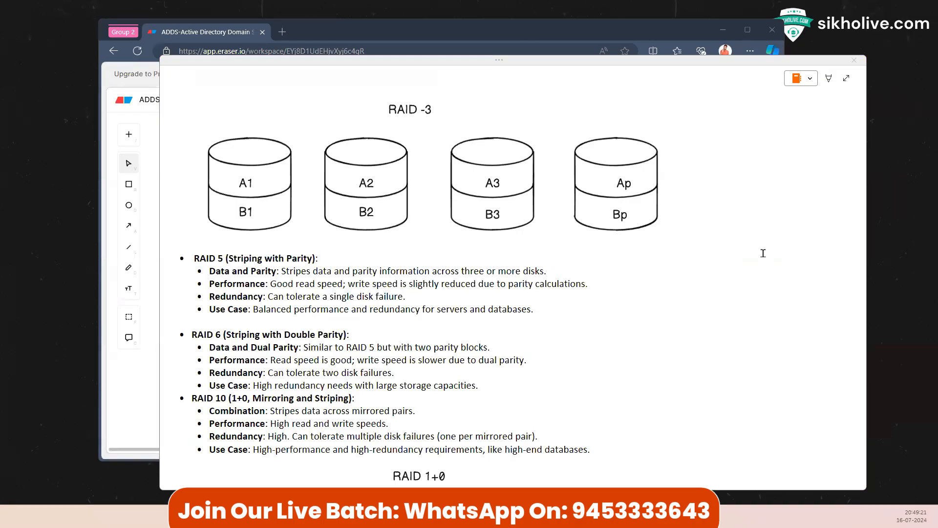
Step: Change the diagram title from 'RAID -3' to 'RAID -5'
{"action": "left_click", "coordinate": [149, 191]}
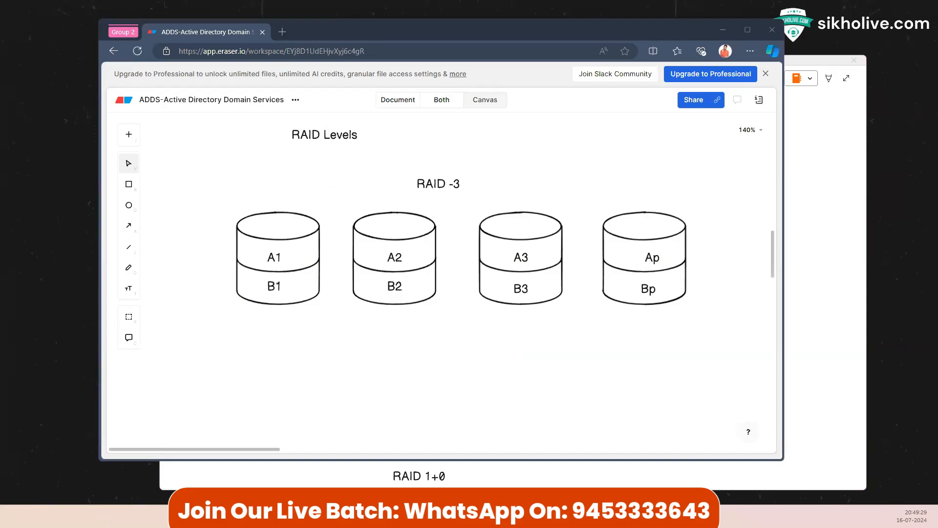
{"action": "left_click", "coordinate": [459, 185]}
{"action": "left_click", "coordinate": [459, 183]}
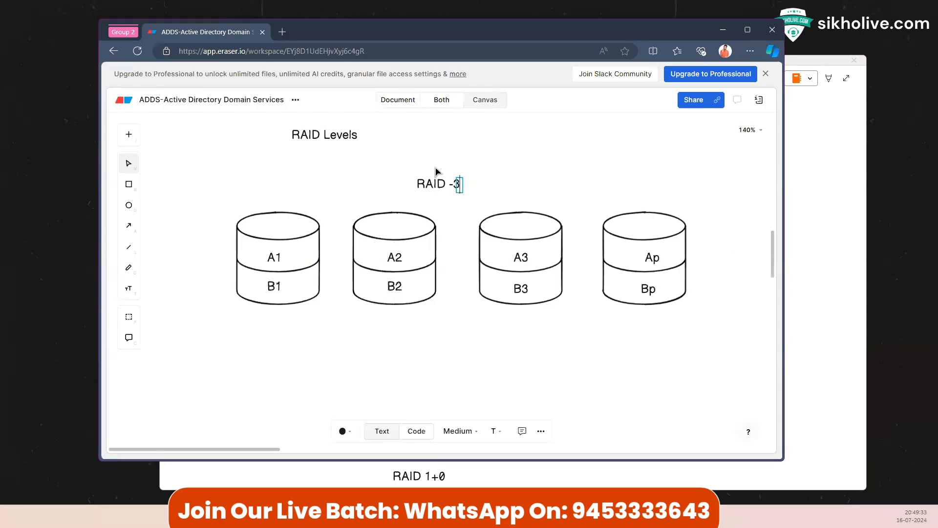
{"action": "key", "text": "Escape"}
{"action": "double_click", "coordinate": [456, 183]}
{"action": "left_click", "coordinate": [457, 183]}
{"action": "key", "text": "BackSpace"}
{"action": "type", "text": "5"}
{"action": "left_click", "coordinate": [525, 162]}
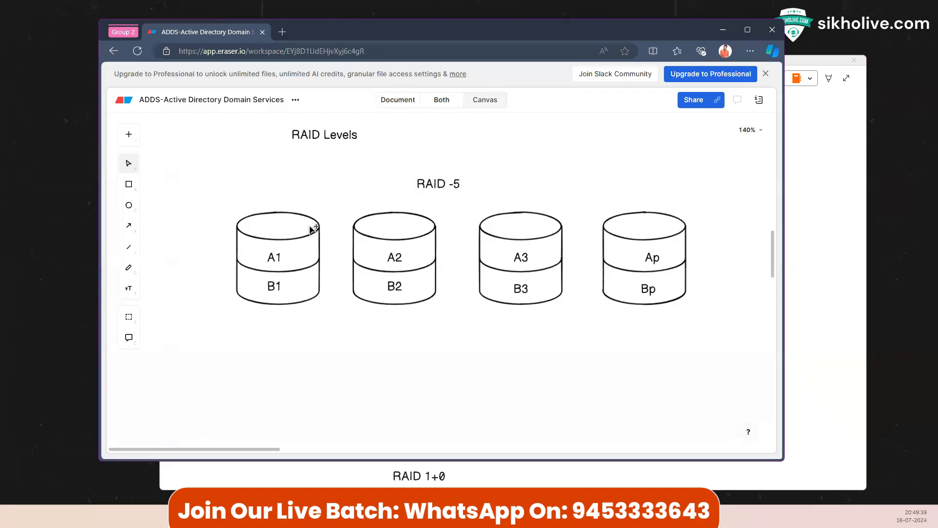
Step: Select each disk in turn and inspect the Ap label on the fourth disk
{"action": "left_click", "coordinate": [281, 247]}
{"action": "left_click", "coordinate": [394, 253]}
{"action": "left_click", "coordinate": [520, 257]}
{"action": "left_click", "coordinate": [640, 253]}
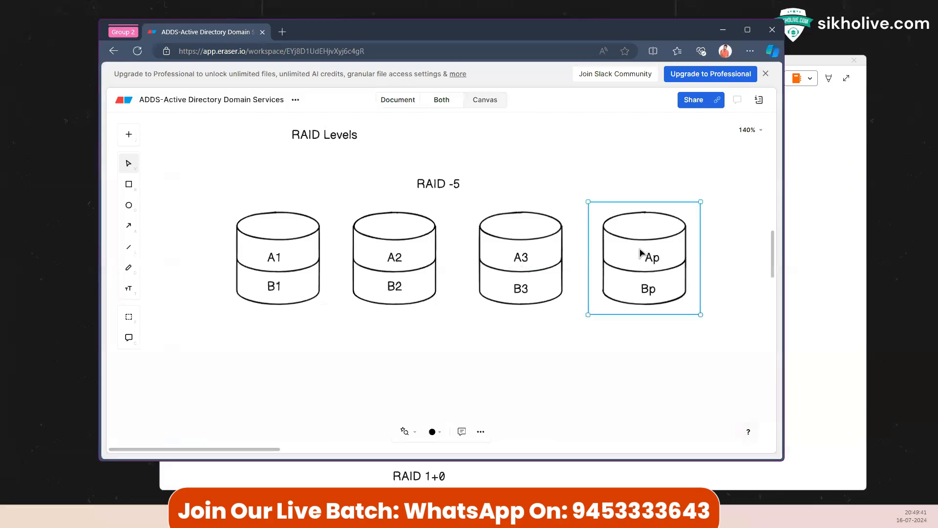
{"action": "left_click", "coordinate": [660, 258]}
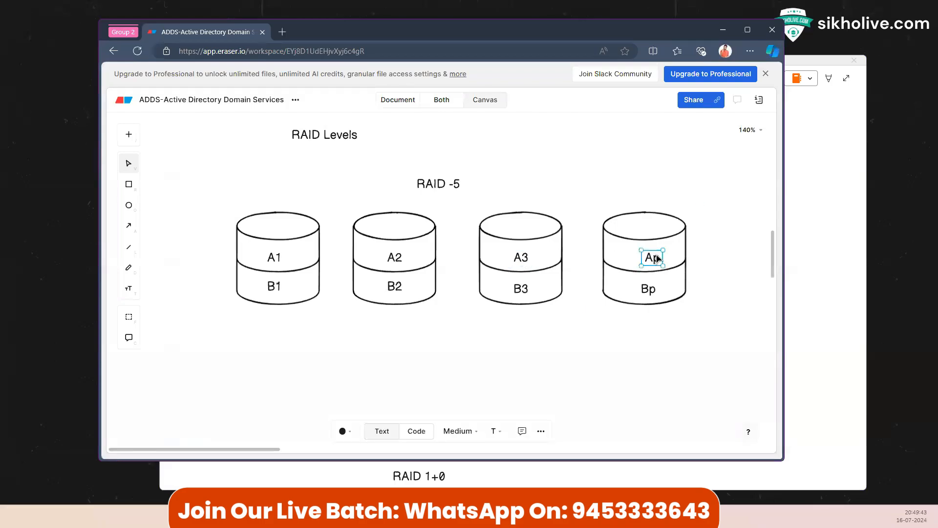
{"action": "double_click", "coordinate": [660, 258]}
{"action": "key", "text": "Escape"}
{"action": "double_click", "coordinate": [657, 258]}
{"action": "key", "text": "Escape"}
Step: Move B3 into the fourth disk and Bp into the third, then restore the pink annotations
{"action": "left_click", "coordinate": [652, 290]}
{"action": "mouse_move", "coordinate": [646, 291]}
{"action": "left_mouse_down"}
{"action": "mouse_move", "coordinate": [494, 290]}
{"action": "mouse_move", "coordinate": [656, 289]}
{"action": "left_mouse_up"}
{"action": "left_click_drag", "start_coordinate": [502, 289], "coordinate": [521, 289]}
{"action": "left_click", "coordinate": [521, 326]}
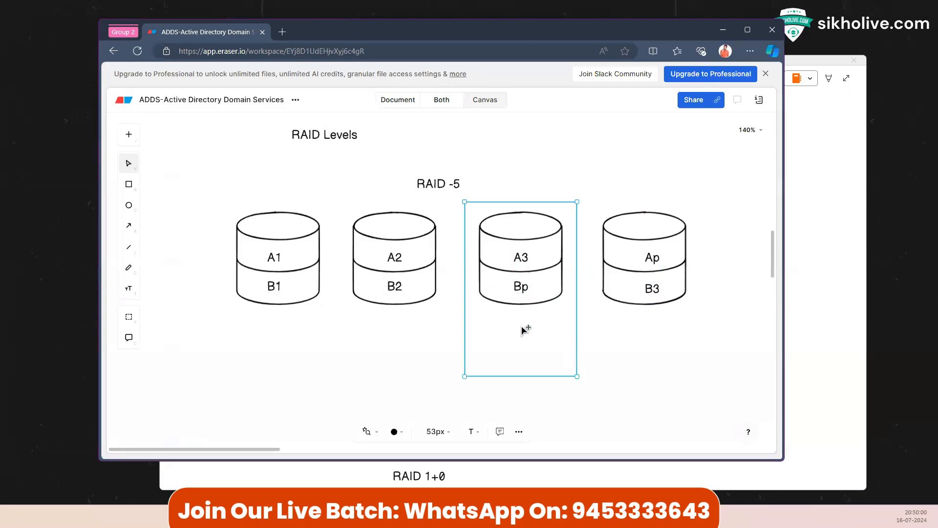
{"action": "left_click", "coordinate": [521, 290]}
{"action": "left_click", "coordinate": [627, 343]}
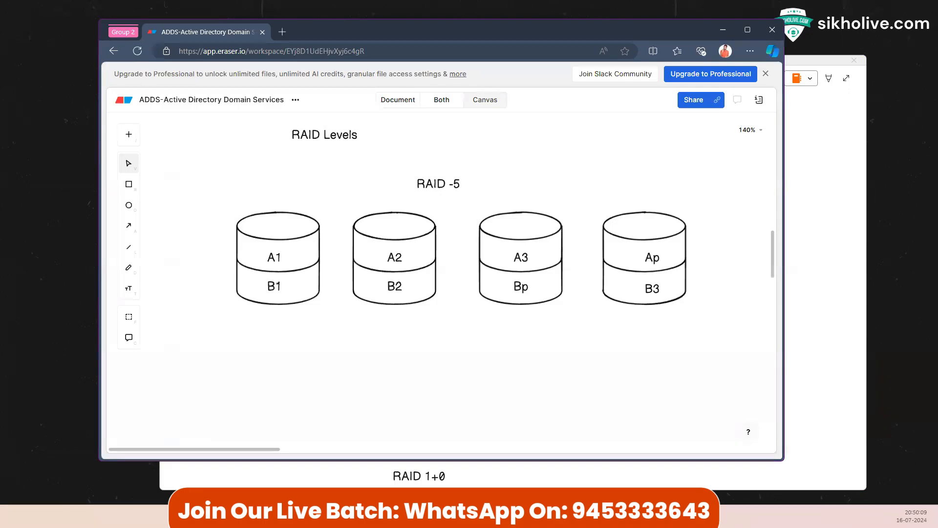
{"action": "key", "text": "ctrl+shift+1"}
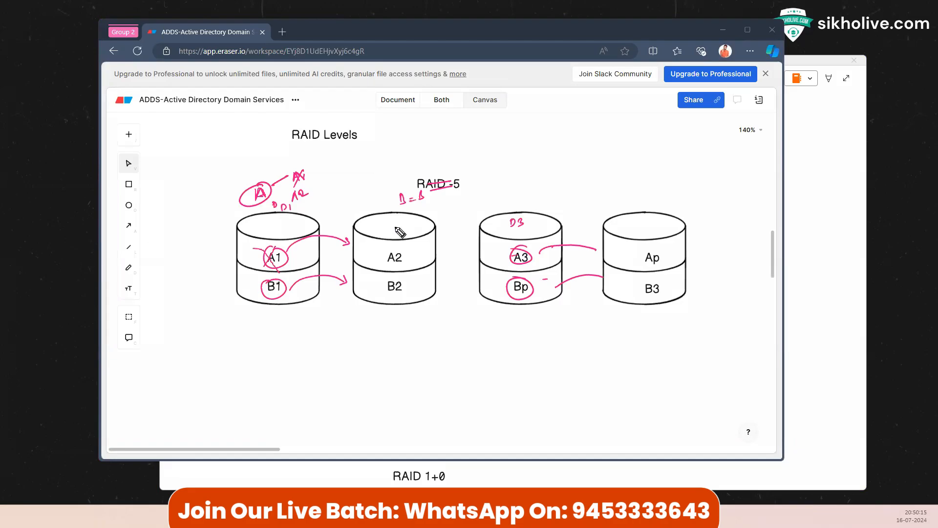
Step: Wipe the old pink circles and arrows off the RAID -5 disks
{"action": "mouse_move", "coordinate": [507, 249]}
{"action": "left_mouse_down"}
{"action": "mouse_move", "coordinate": [542, 268]}
{"action": "mouse_move", "coordinate": [520, 315]}
{"action": "mouse_move", "coordinate": [560, 277]}
{"action": "mouse_move", "coordinate": [498, 231]}
{"action": "mouse_move", "coordinate": [402, 196]}
{"action": "mouse_move", "coordinate": [289, 212]}
{"action": "mouse_move", "coordinate": [328, 174]}
{"action": "mouse_move", "coordinate": [245, 213]}
{"action": "mouse_move", "coordinate": [348, 285]}
{"action": "mouse_move", "coordinate": [386, 246]}
{"action": "left_mouse_up"}
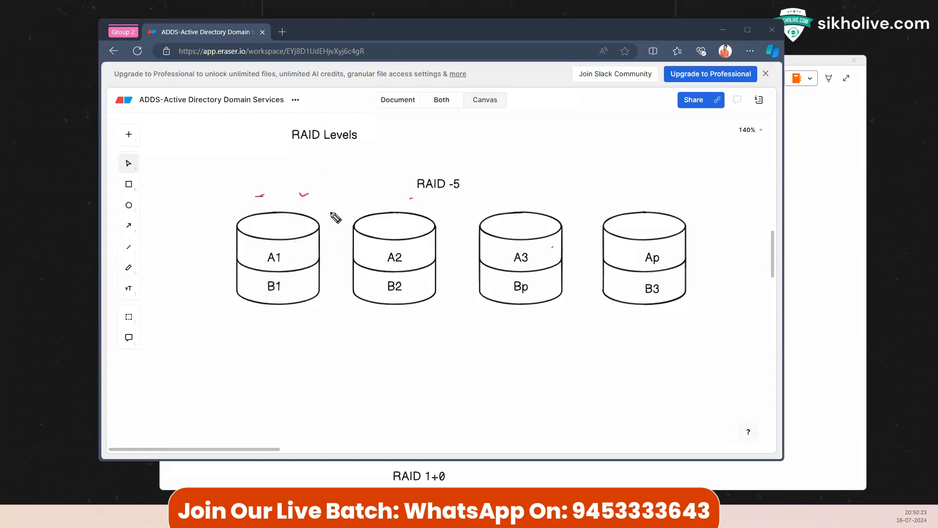
Step: Draw a line linking A1, A2 and A3, label the fourth disk D4, and bracket Ap
{"action": "left_click_drag", "start_coordinate": [298, 226], "coordinate": [585, 219]}
{"action": "left_click_drag", "start_coordinate": [632, 196], "coordinate": [643, 203]}
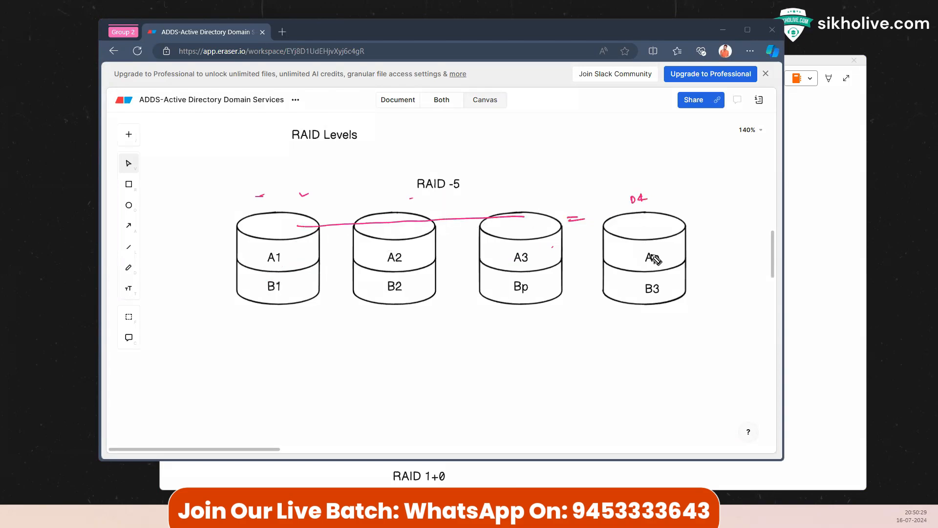
{"action": "left_click_drag", "start_coordinate": [644, 250], "coordinate": [642, 258]}
{"action": "left_click", "coordinate": [528, 258]}
{"action": "mouse_move", "coordinate": [658, 251]}
{"action": "left_mouse_down"}
{"action": "mouse_move", "coordinate": [660, 264]}
{"action": "mouse_move", "coordinate": [666, 244]}
{"action": "mouse_move", "coordinate": [685, 240]}
{"action": "mouse_move", "coordinate": [689, 249]}
{"action": "left_mouse_up"}
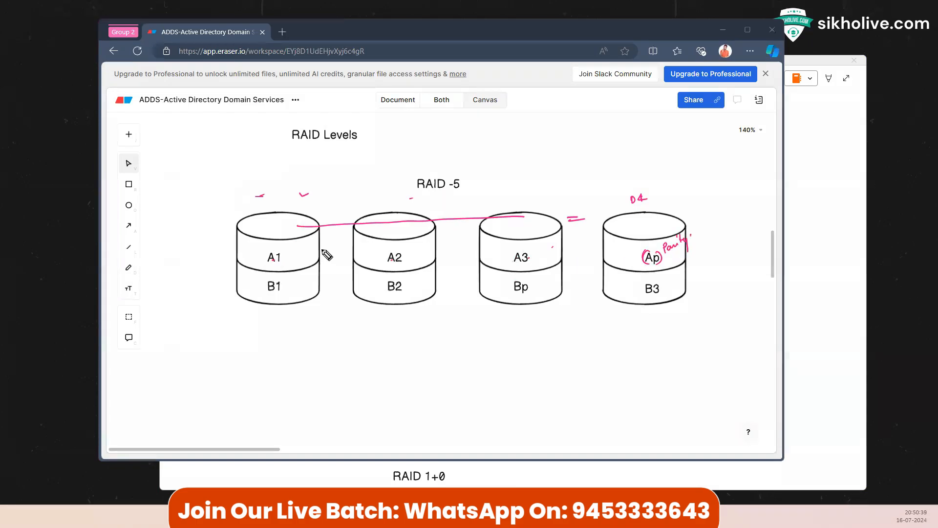
Step: Circle A1 and write the values 10, 20 and 30 beside A1, A2 and A3
{"action": "mouse_move", "coordinate": [279, 250]}
{"action": "left_mouse_down"}
{"action": "mouse_move", "coordinate": [287, 260]}
{"action": "mouse_move", "coordinate": [291, 247]}
{"action": "mouse_move", "coordinate": [285, 254]}
{"action": "left_mouse_up"}
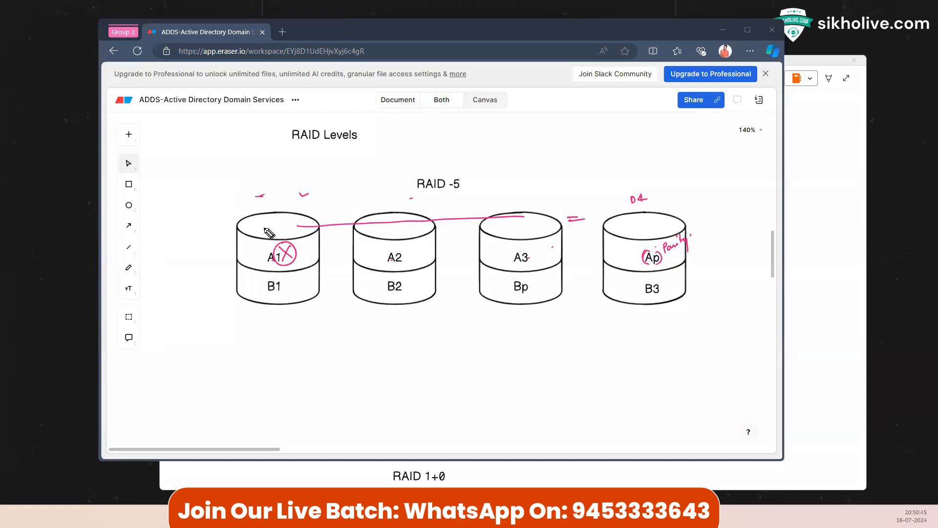
{"action": "left_click_drag", "start_coordinate": [276, 261], "coordinate": [286, 252]}
{"action": "left_click_drag", "start_coordinate": [409, 251], "coordinate": [415, 258]}
{"action": "left_click_drag", "start_coordinate": [419, 250], "coordinate": [418, 251]}
{"action": "mouse_move", "coordinate": [535, 249]}
{"action": "left_mouse_down"}
{"action": "mouse_move", "coordinate": [548, 255]}
{"action": "mouse_move", "coordinate": [543, 248]}
{"action": "left_mouse_up"}
{"action": "left_click_drag", "start_coordinate": [300, 248], "coordinate": [300, 254]}
{"action": "left_click_drag", "start_coordinate": [303, 248], "coordinate": [305, 249]}
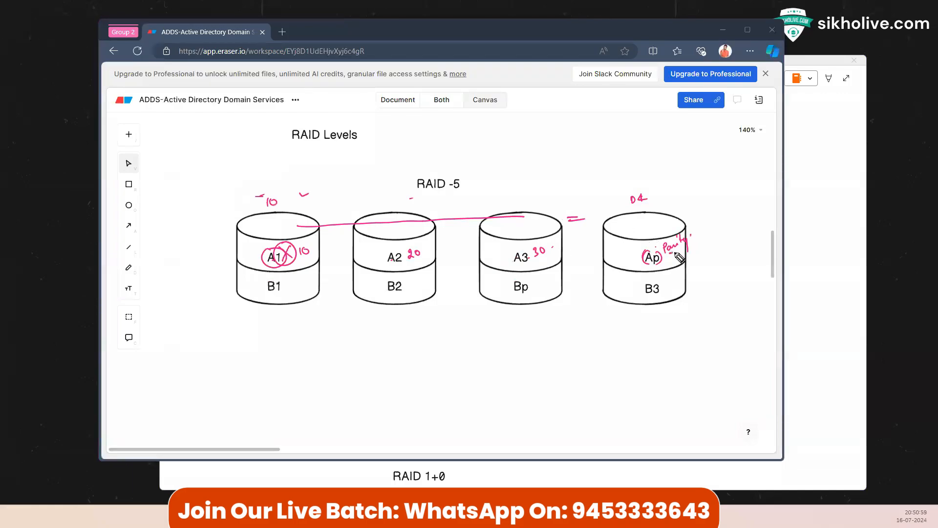
Step: Write the parity sum beside Ap, circle the values, and begin the A2+A3 formula
{"action": "left_click_drag", "start_coordinate": [670, 254], "coordinate": [676, 254]}
{"action": "left_click_drag", "start_coordinate": [690, 259], "coordinate": [693, 248]}
{"action": "mouse_move", "coordinate": [308, 245]}
{"action": "left_mouse_down"}
{"action": "mouse_move", "coordinate": [297, 254]}
{"action": "mouse_move", "coordinate": [316, 259]}
{"action": "mouse_move", "coordinate": [311, 247]}
{"action": "left_mouse_up"}
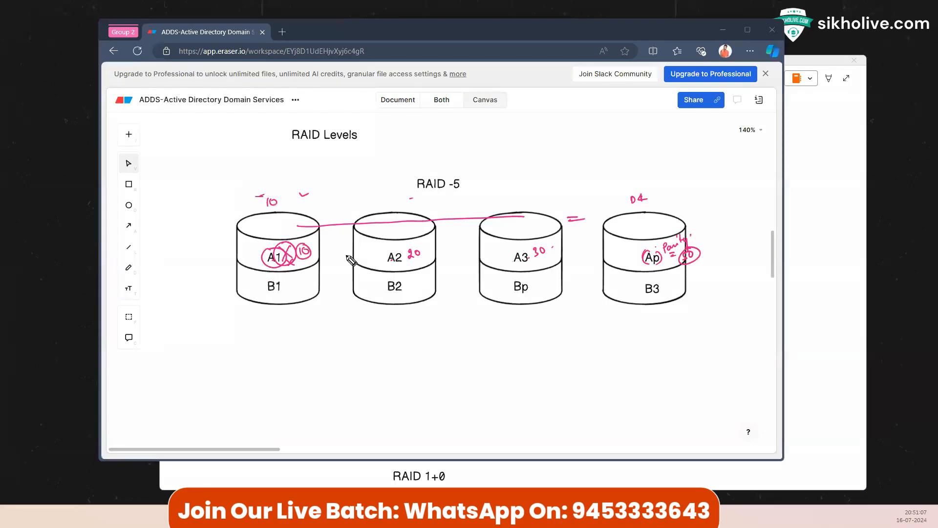
{"action": "mouse_move", "coordinate": [391, 248]}
{"action": "left_mouse_down"}
{"action": "mouse_move", "coordinate": [388, 262]}
{"action": "mouse_move", "coordinate": [415, 260]}
{"action": "left_mouse_up"}
{"action": "left_click_drag", "start_coordinate": [716, 256], "coordinate": [722, 255]}
{"action": "mouse_move", "coordinate": [717, 253]}
{"action": "left_mouse_down"}
{"action": "mouse_move", "coordinate": [731, 255]}
{"action": "mouse_move", "coordinate": [711, 267]}
{"action": "mouse_move", "coordinate": [732, 272]}
{"action": "left_mouse_up"}
{"action": "left_click_drag", "start_coordinate": [730, 268], "coordinate": [754, 272]}
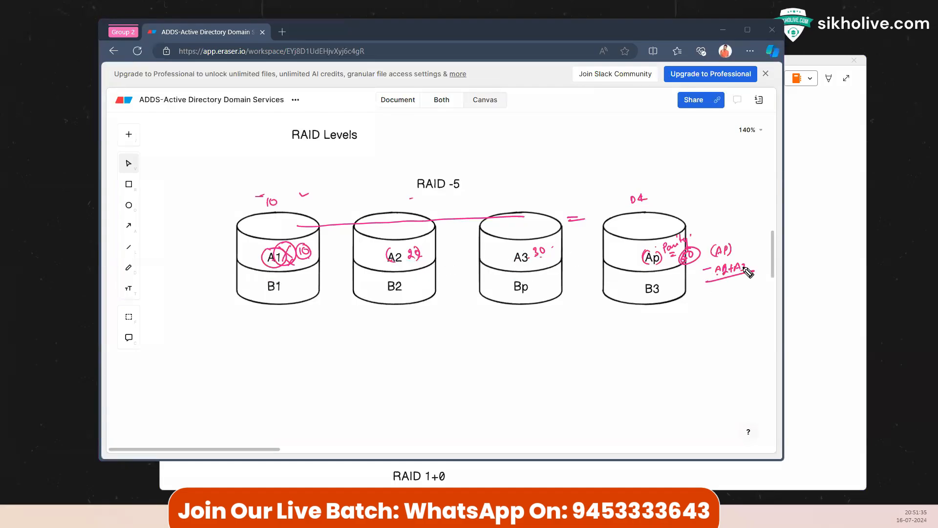
Step: Write the parity calculation 60 − 50 = 10, with a bracketed label beside Parity
{"action": "mouse_move", "coordinate": [747, 239]}
{"action": "left_mouse_down"}
{"action": "mouse_move", "coordinate": [744, 254]}
{"action": "mouse_move", "coordinate": [765, 259]}
{"action": "left_mouse_up"}
{"action": "left_click_drag", "start_coordinate": [759, 273], "coordinate": [756, 279]}
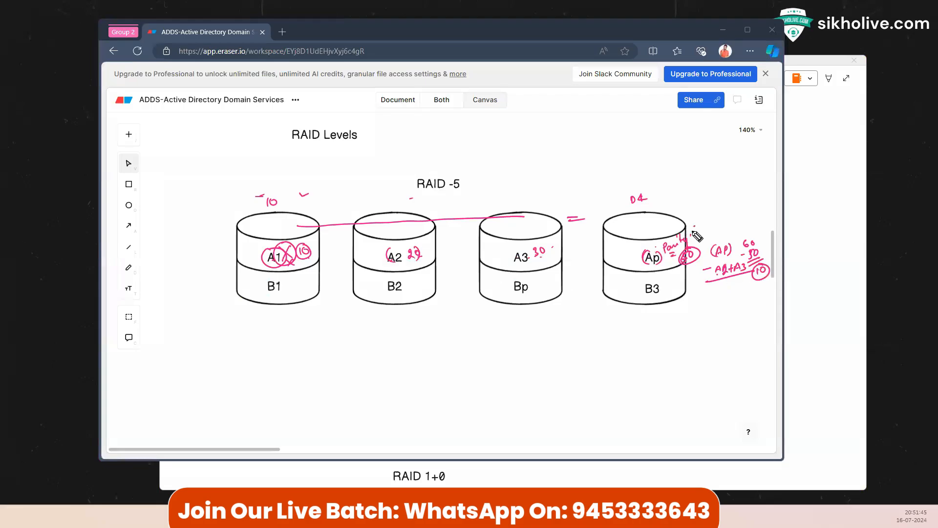
{"action": "left_click_drag", "start_coordinate": [692, 235], "coordinate": [698, 228]}
{"action": "left_click_drag", "start_coordinate": [698, 225], "coordinate": [700, 236]}
Step: Mark A1 and A2 as lost, bracket 30 beside A3, and write 30 and 60 above disks three and four
{"action": "mouse_move", "coordinate": [271, 236]}
{"action": "left_mouse_down"}
{"action": "mouse_move", "coordinate": [256, 248]}
{"action": "mouse_move", "coordinate": [285, 240]}
{"action": "mouse_move", "coordinate": [268, 244]}
{"action": "left_mouse_up"}
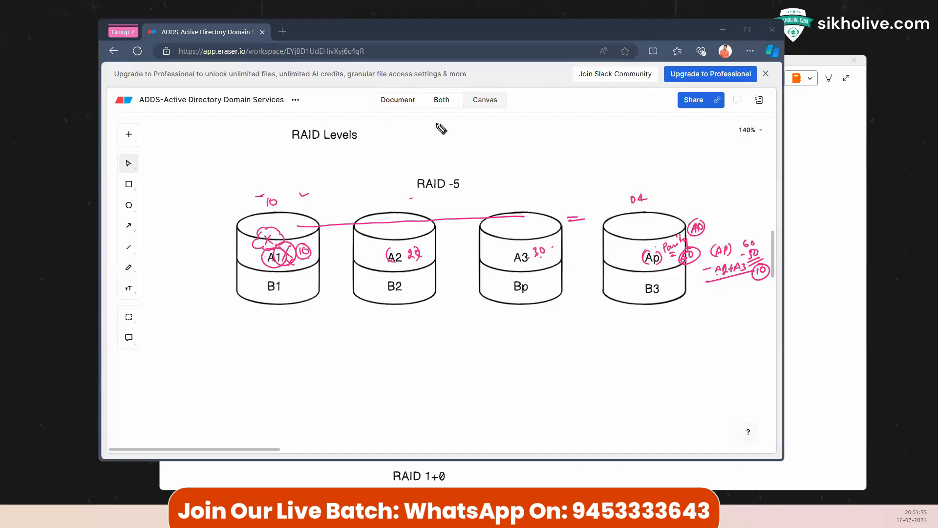
{"action": "left_click_drag", "start_coordinate": [398, 239], "coordinate": [404, 248]}
{"action": "left_click_drag", "start_coordinate": [404, 239], "coordinate": [397, 248]}
{"action": "mouse_move", "coordinate": [534, 244]}
{"action": "left_mouse_down"}
{"action": "mouse_move", "coordinate": [533, 258]}
{"action": "mouse_move", "coordinate": [546, 256]}
{"action": "left_mouse_up"}
{"action": "mouse_move", "coordinate": [483, 189]}
{"action": "left_mouse_down"}
{"action": "mouse_move", "coordinate": [485, 197]}
{"action": "mouse_move", "coordinate": [493, 191]}
{"action": "left_mouse_up"}
{"action": "left_click_drag", "start_coordinate": [705, 188], "coordinate": [708, 191]}
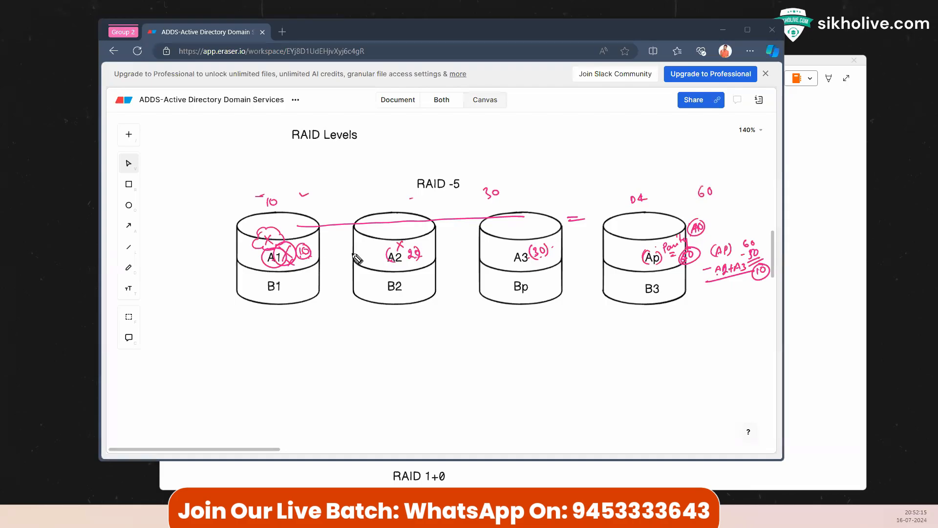
Step: Cross out the A2 disk as failed, then clear all pink ink from the diagram
{"action": "left_click_drag", "start_coordinate": [407, 239], "coordinate": [413, 246]}
{"action": "left_click_drag", "start_coordinate": [413, 239], "coordinate": [379, 247]}
{"action": "left_click_drag", "start_coordinate": [378, 238], "coordinate": [370, 247]}
{"action": "mouse_move", "coordinate": [420, 205]}
{"action": "left_mouse_down"}
{"action": "mouse_move", "coordinate": [417, 215]}
{"action": "mouse_move", "coordinate": [443, 215]}
{"action": "mouse_move", "coordinate": [412, 211]}
{"action": "mouse_move", "coordinate": [408, 222]}
{"action": "left_mouse_up"}
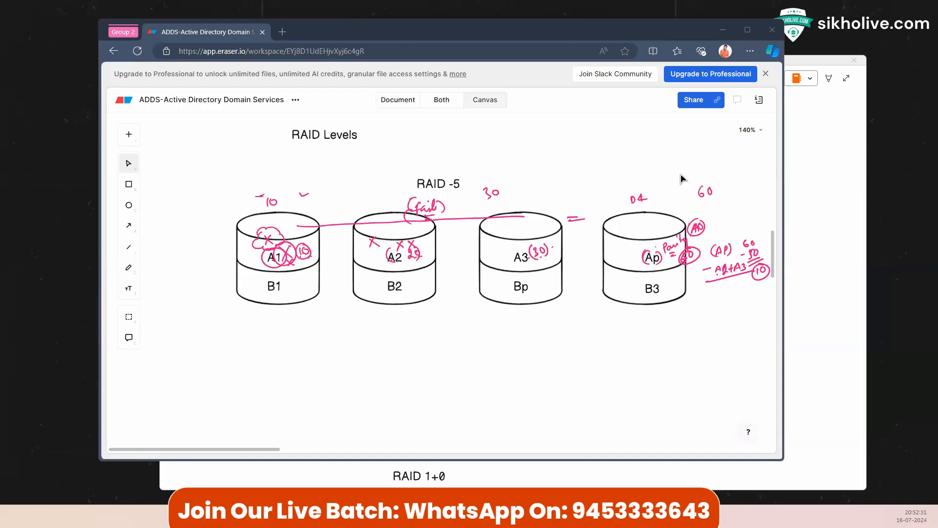
{"action": "key", "text": "Escape"}
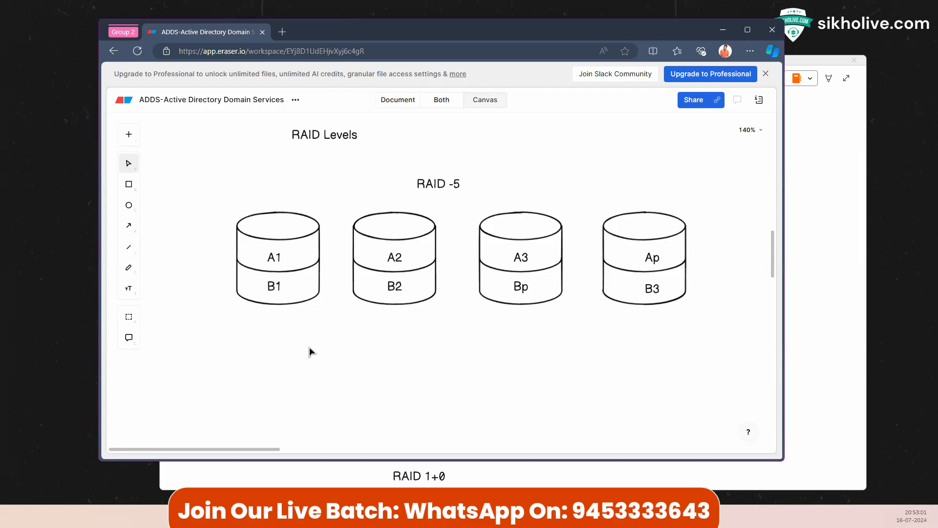
Step: Snip a rectangle around Eraser's four-disk RAID -5 diagram with Snipping Tool
{"action": "double_click", "coordinate": [653, 258]}
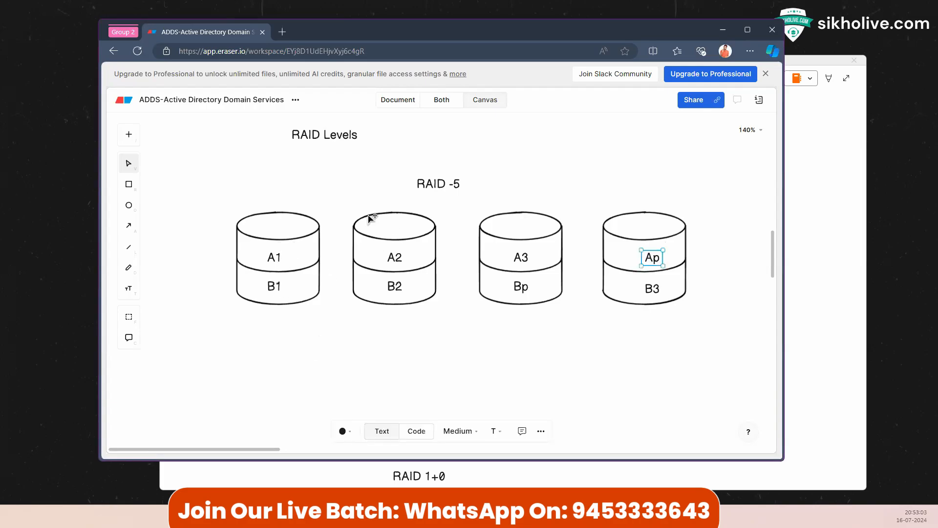
{"action": "left_click", "coordinate": [812, 166]}
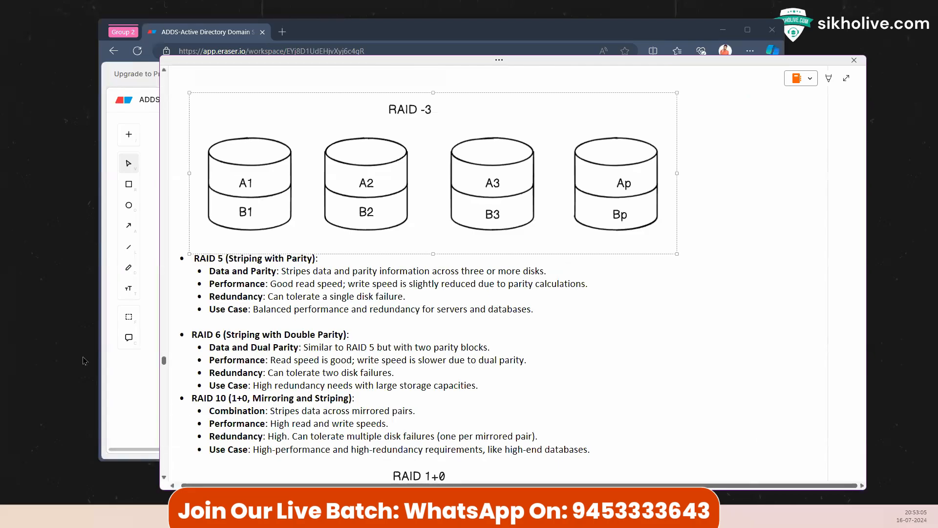
{"action": "left_click", "coordinate": [125, 384]}
{"action": "left_click", "coordinate": [489, 516]}
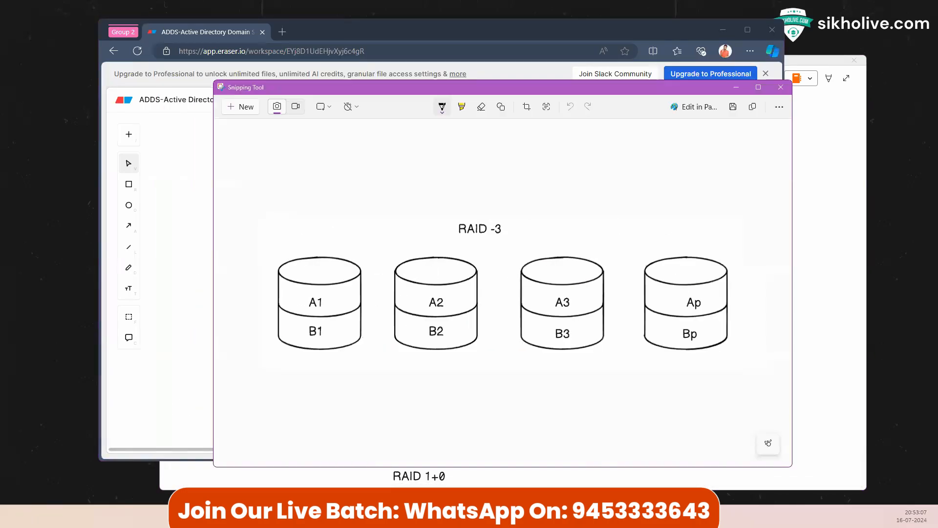
{"action": "left_click", "coordinate": [249, 105]}
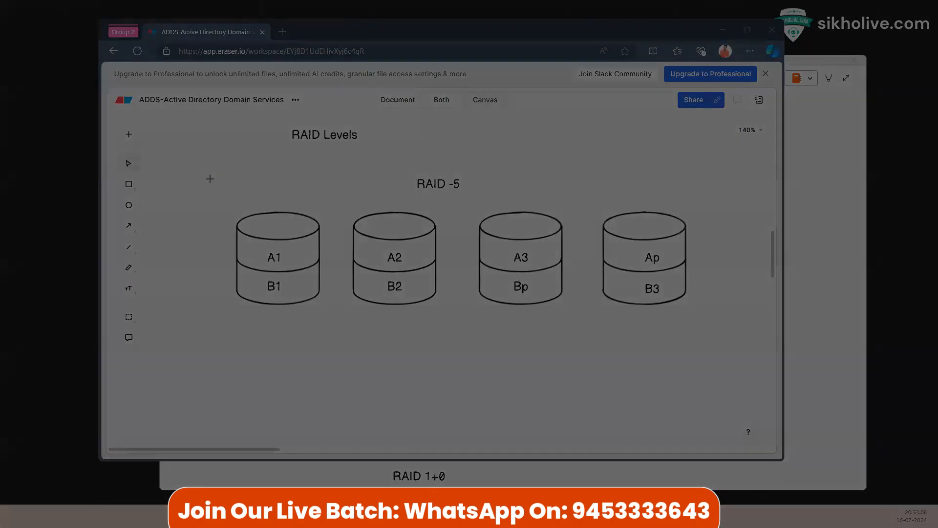
{"action": "left_click_drag", "start_coordinate": [209, 177], "coordinate": [709, 325]}
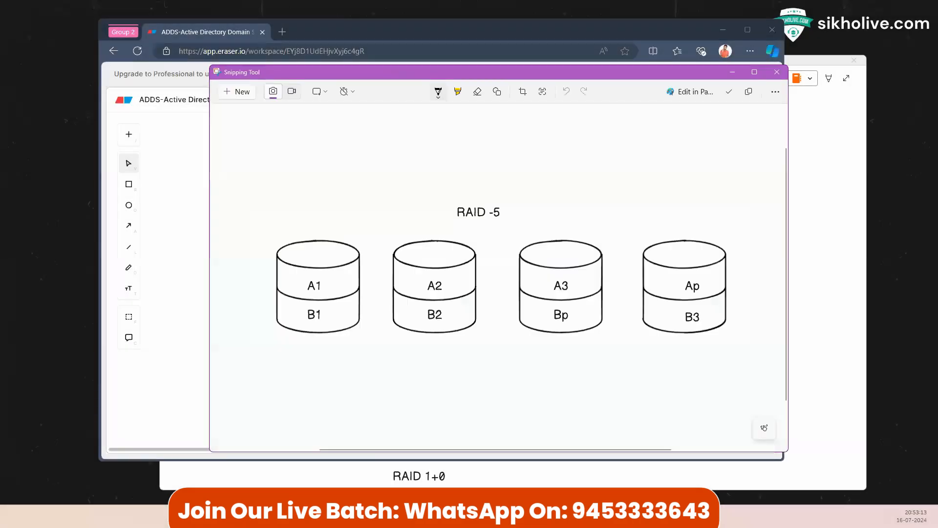
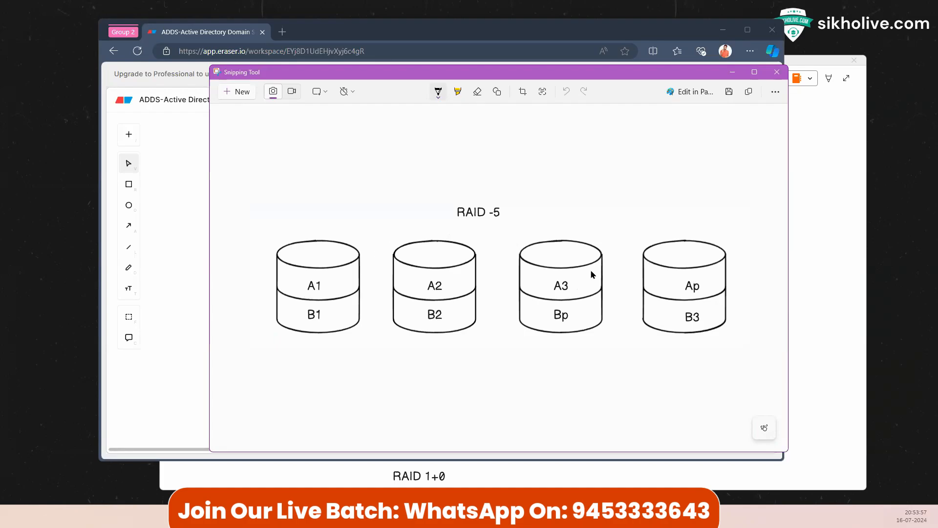
Step: Bring the OneNote RAID notes in front of the Snipping Tool capture
{"action": "left_click", "coordinate": [812, 178]}
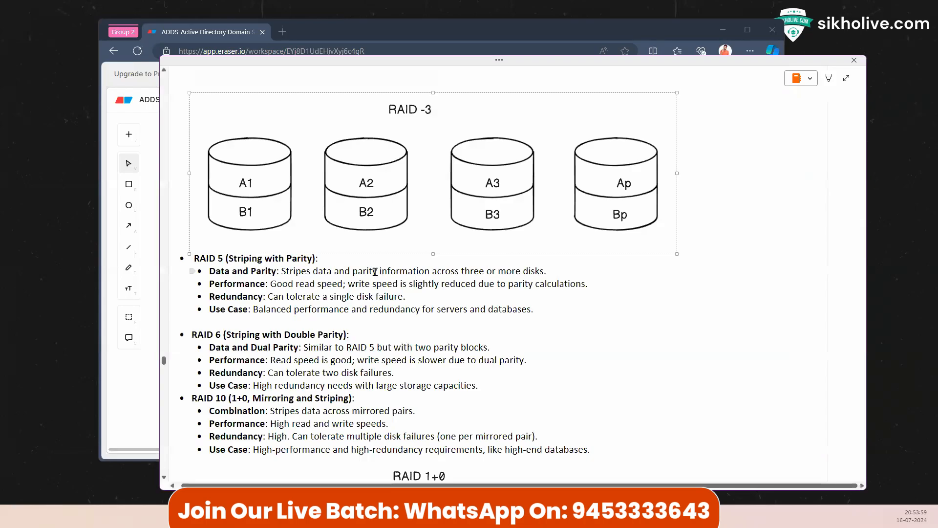
Step: Paste the RAID -5 disk diagram on a new line below the RAID 5 notes
{"action": "left_click", "coordinate": [561, 302]}
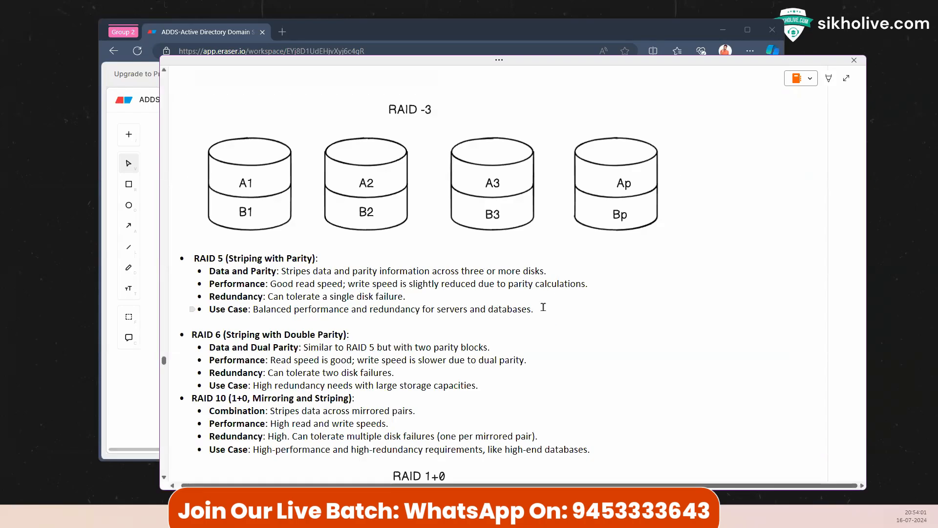
{"action": "key", "text": "Return"}
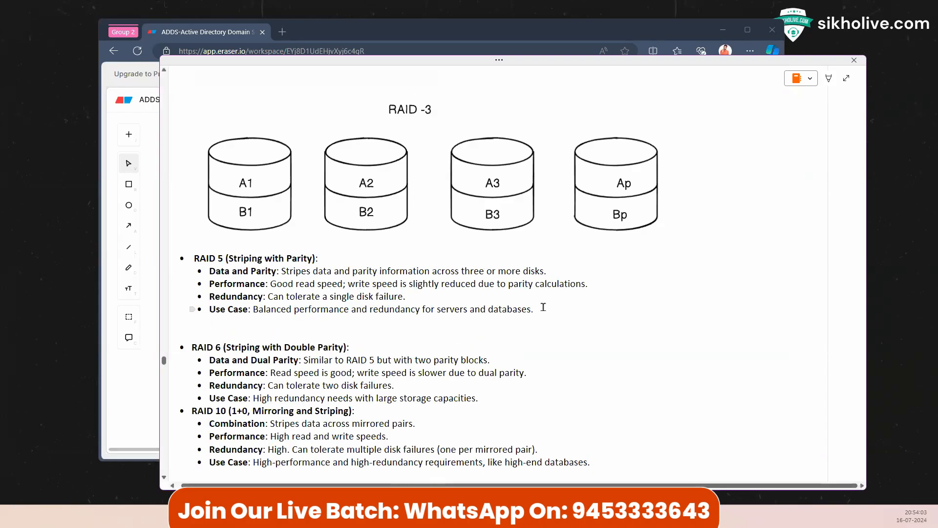
{"action": "key", "text": "ctrl+v"}
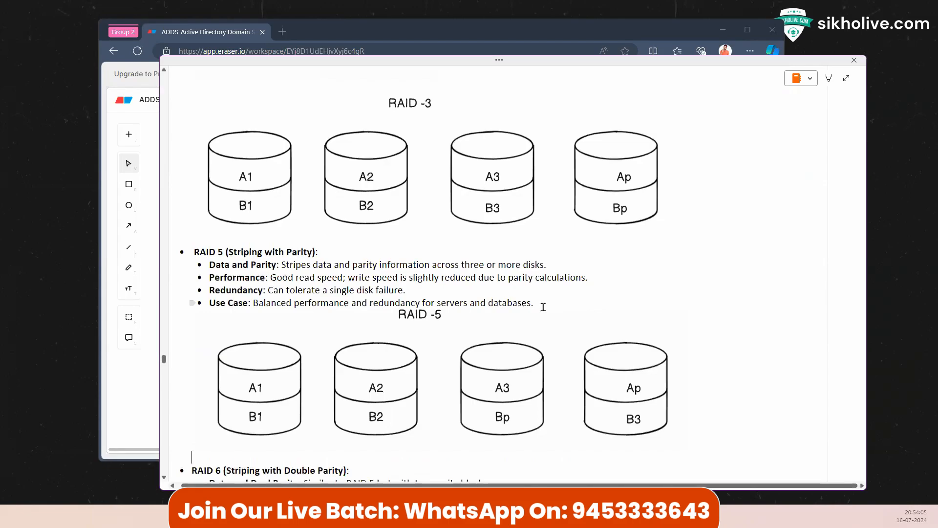
{"action": "left_click", "coordinate": [543, 307]}
Step: Highlight the RAID 6 Double Parity subtitle, then bring the Eraser whiteboard back to the front
{"action": "scroll", "coordinate": [496, 316], "scroll_direction": "down", "scroll_amount": 1}
{"action": "scroll", "coordinate": [495, 318], "scroll_direction": "down", "scroll_amount": 3}
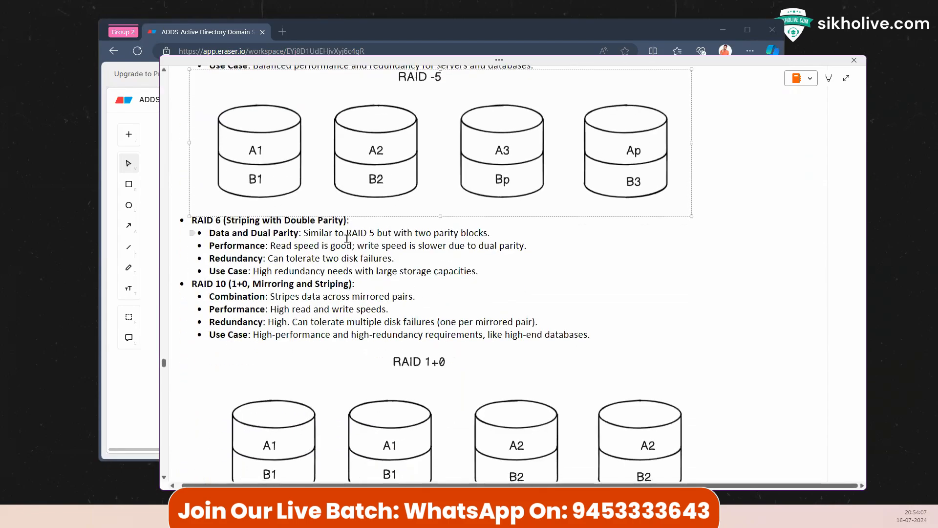
{"action": "left_click", "coordinate": [346, 233]}
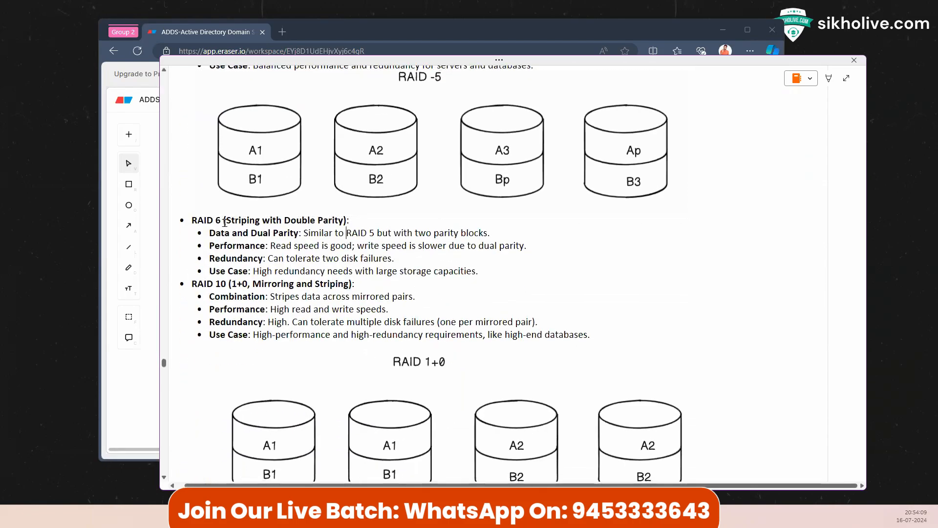
{"action": "left_click_drag", "start_coordinate": [225, 222], "coordinate": [347, 221]}
{"action": "left_click", "coordinate": [298, 218]}
{"action": "left_click_drag", "start_coordinate": [285, 220], "coordinate": [347, 221]}
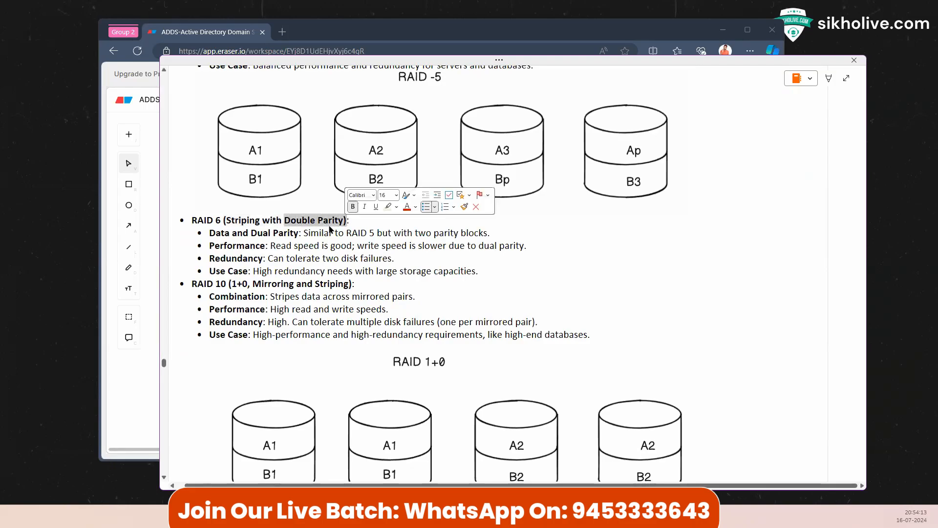
{"action": "left_click", "coordinate": [323, 227]}
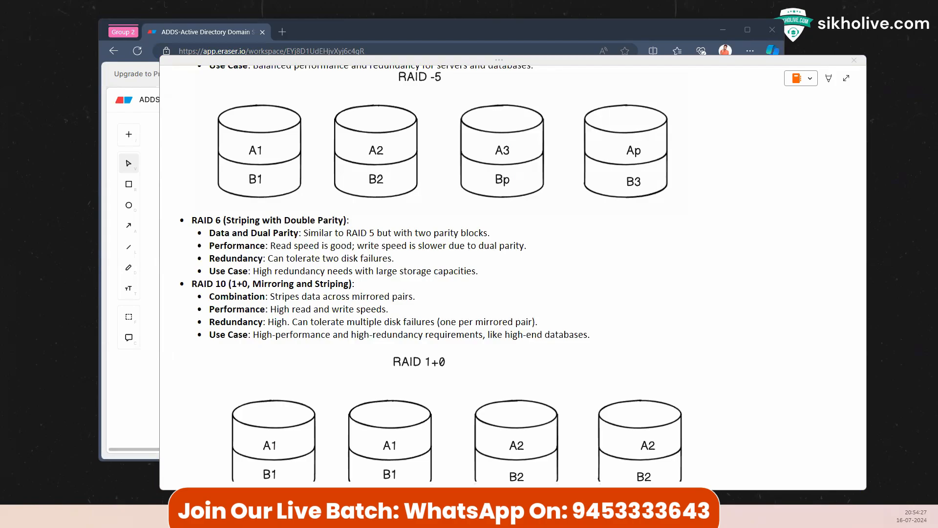
{"action": "left_click", "coordinate": [140, 387]}
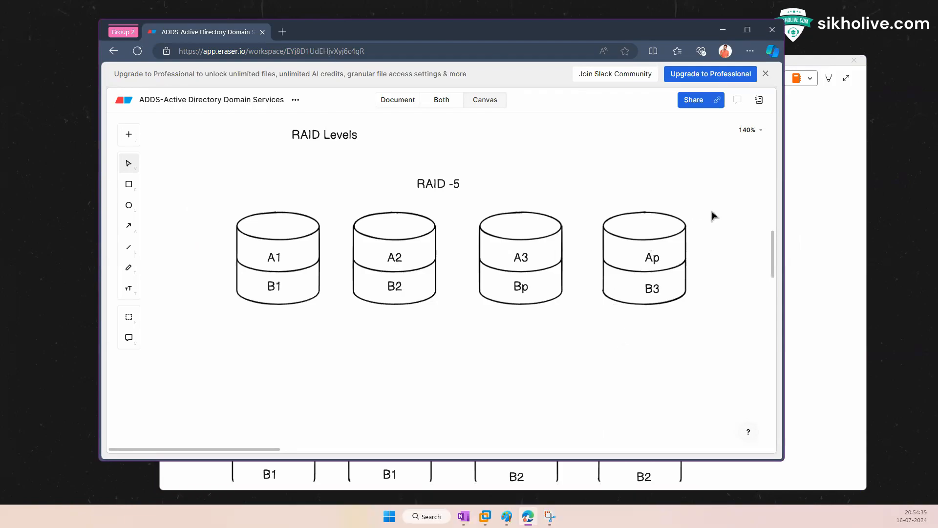
Step: Move the browser window left and widen it to give the RAID -5 row more room
{"action": "left_click_drag", "start_coordinate": [715, 211], "coordinate": [635, 324]}
{"action": "left_click", "coordinate": [604, 220]}
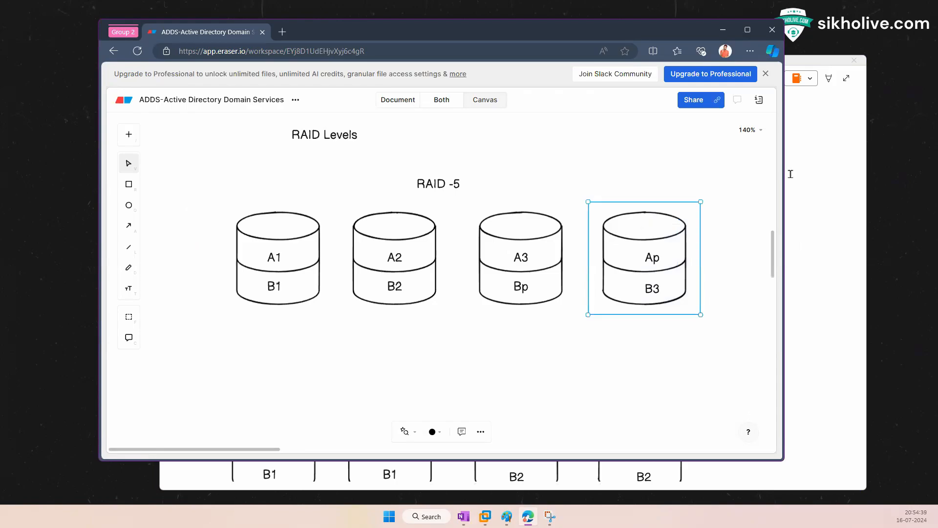
{"action": "left_click_drag", "start_coordinate": [560, 33], "coordinate": [471, 34]}
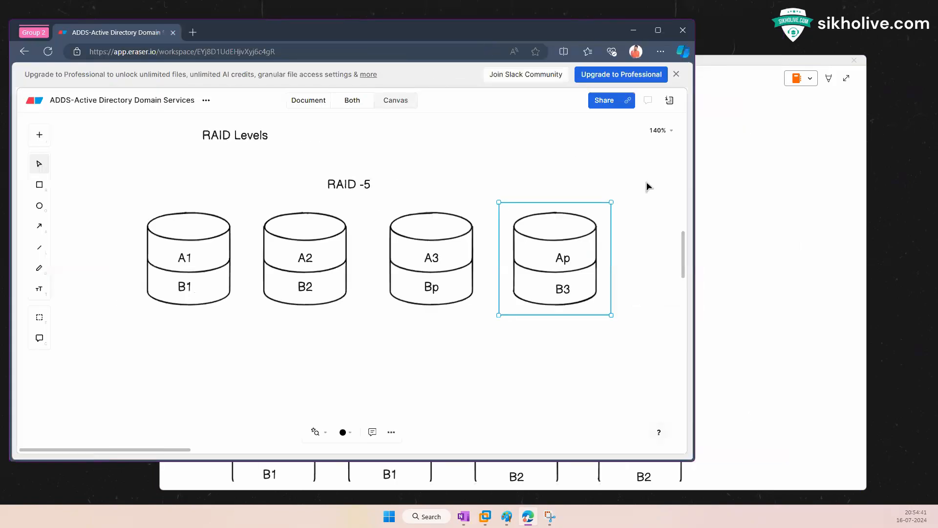
{"action": "left_click_drag", "start_coordinate": [697, 155], "coordinate": [830, 155]}
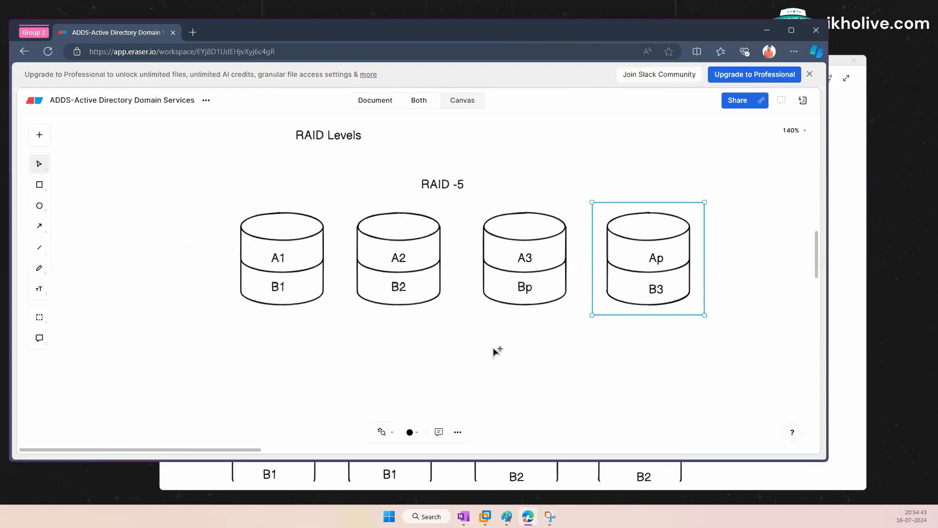
Step: Duplicate the A1/B1 cylinder as a blank fifth disk and shift the labelled four left
{"action": "left_click", "coordinate": [494, 348]}
{"action": "left_click", "coordinate": [296, 257]}
{"action": "left_click_drag", "start_coordinate": [309, 253], "coordinate": [763, 250]}
{"action": "left_click", "coordinate": [174, 233]}
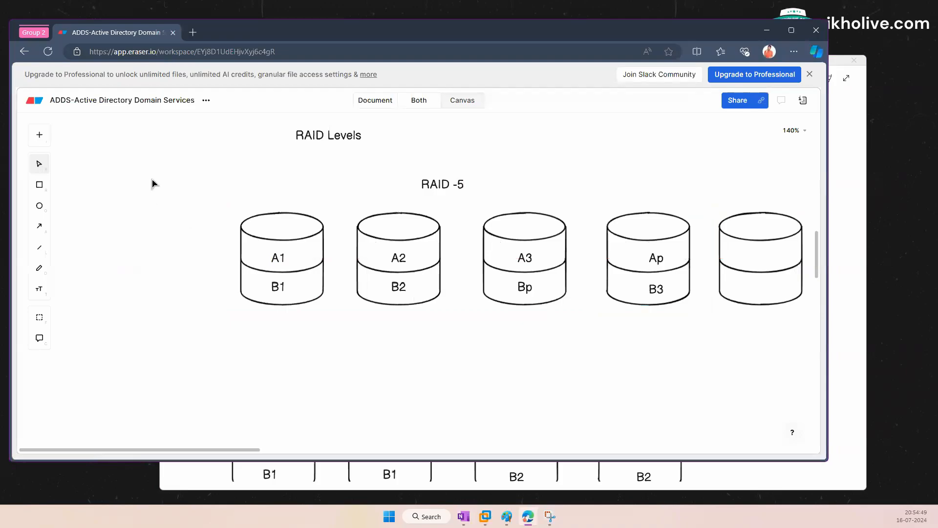
{"action": "left_click_drag", "start_coordinate": [146, 177], "coordinate": [788, 298]}
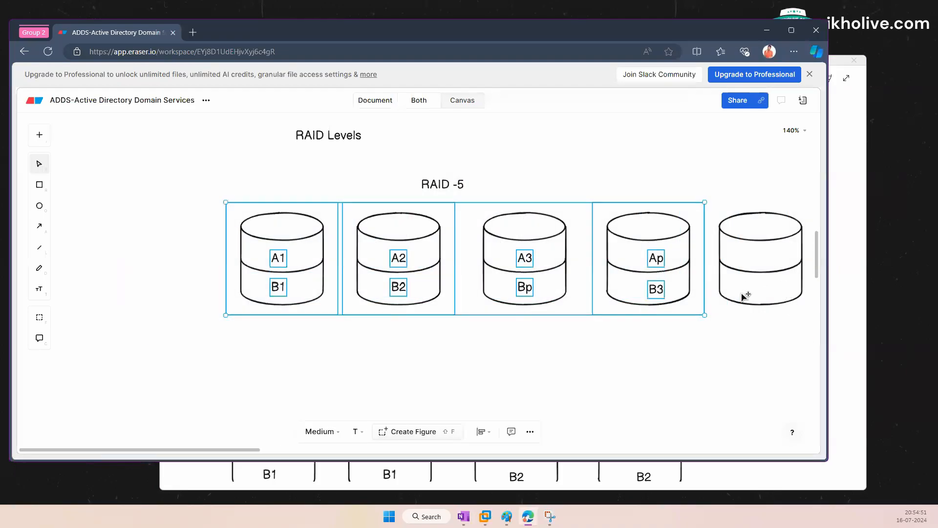
{"action": "mouse_move", "coordinate": [521, 259]}
{"action": "left_mouse_down"}
{"action": "mouse_move", "coordinate": [402, 257]}
{"action": "mouse_move", "coordinate": [513, 257]}
{"action": "left_mouse_up"}
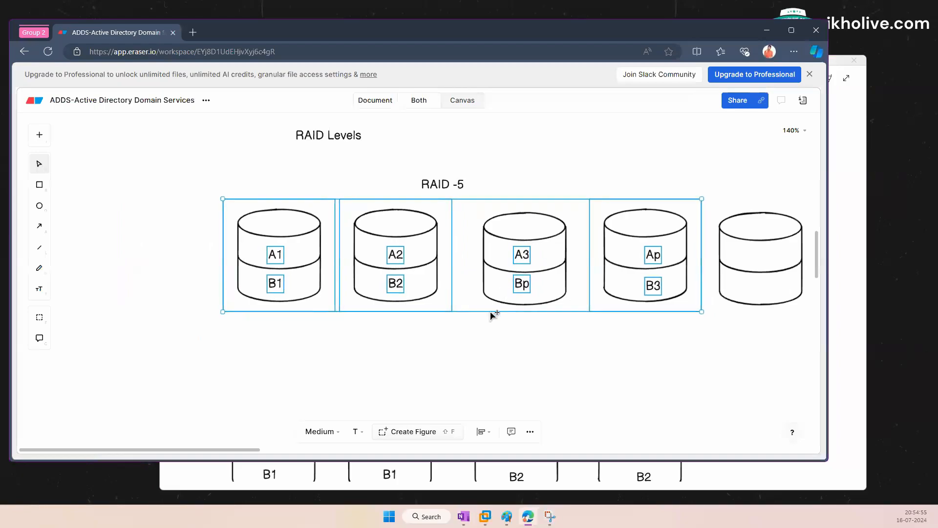
{"action": "left_click", "coordinate": [485, 359]}
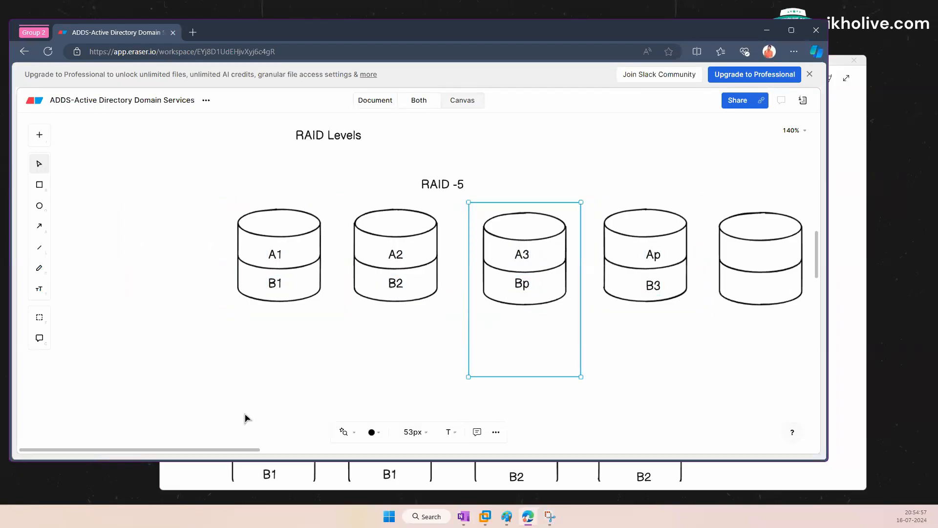
Step: Check the A1–A3 labels and place a copy of the Ap label in the fifth cylinder
{"action": "left_click_drag", "start_coordinate": [218, 449], "coordinate": [323, 460]}
{"action": "left_click", "coordinate": [524, 326]}
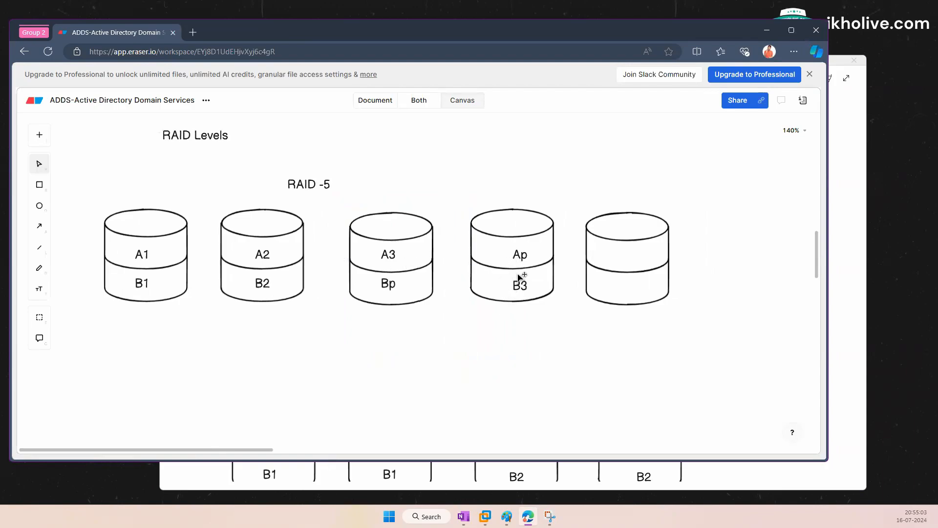
{"action": "left_click", "coordinate": [139, 258]}
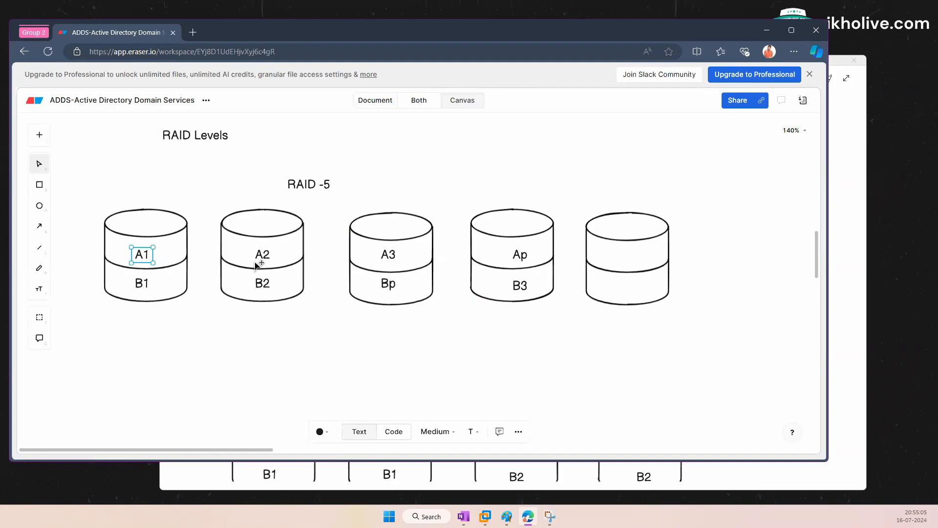
{"action": "left_click", "coordinate": [267, 258]}
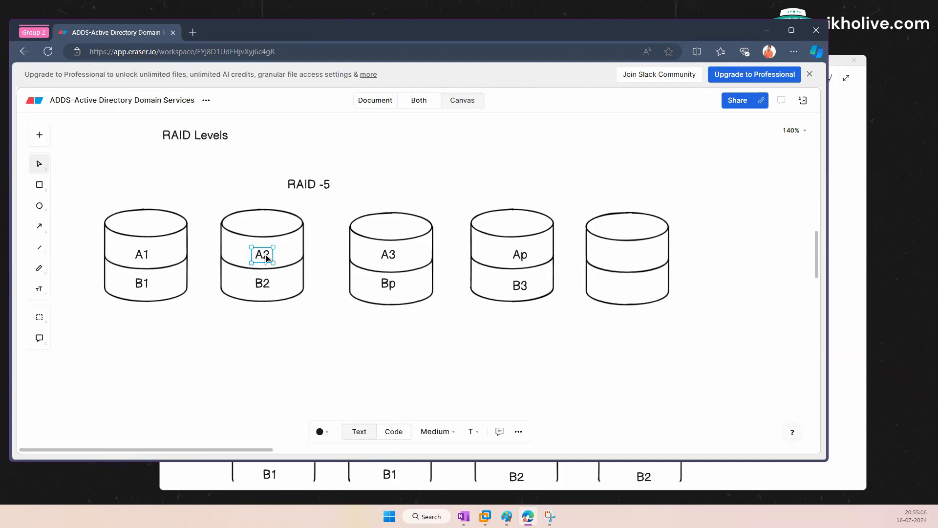
{"action": "left_click", "coordinate": [393, 262]}
{"action": "left_click", "coordinate": [527, 256]}
{"action": "left_click_drag", "start_coordinate": [513, 266], "coordinate": [633, 262]}
Step: Rename the copy to Ap2, center it, and copy the Bp label below it
{"action": "double_click", "coordinate": [632, 261]}
{"action": "left_click", "coordinate": [637, 259]}
{"action": "type", "text": "p2"}
{"action": "left_click", "coordinate": [748, 228]}
{"action": "left_click", "coordinate": [631, 264]}
{"action": "left_click_drag", "start_coordinate": [631, 264], "coordinate": [628, 261]}
{"action": "left_click", "coordinate": [711, 244]}
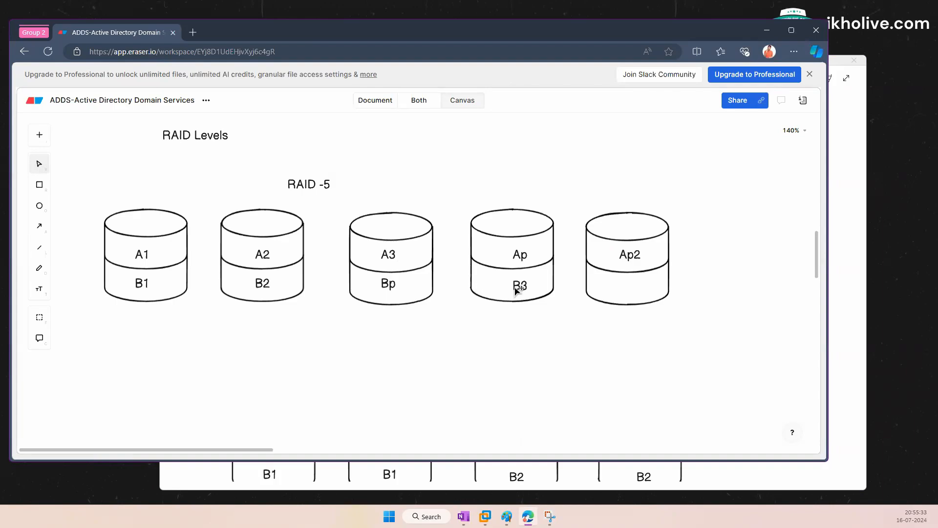
{"action": "left_click", "coordinate": [396, 288]}
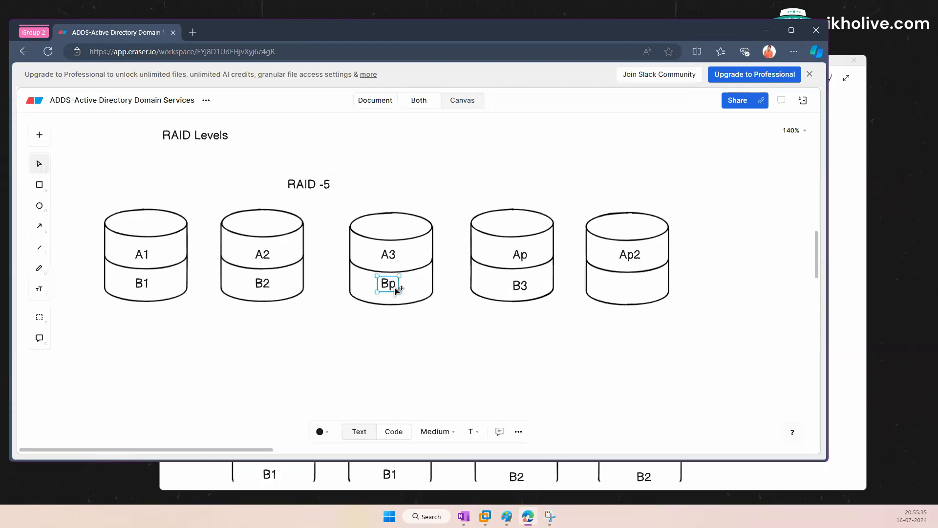
{"action": "left_click_drag", "start_coordinate": [397, 289], "coordinate": [632, 288]}
Step: Edit the copied Bp label in the fifth disk to read Bp2
{"action": "double_click", "coordinate": [638, 288]}
{"action": "left_click", "coordinate": [641, 289]}
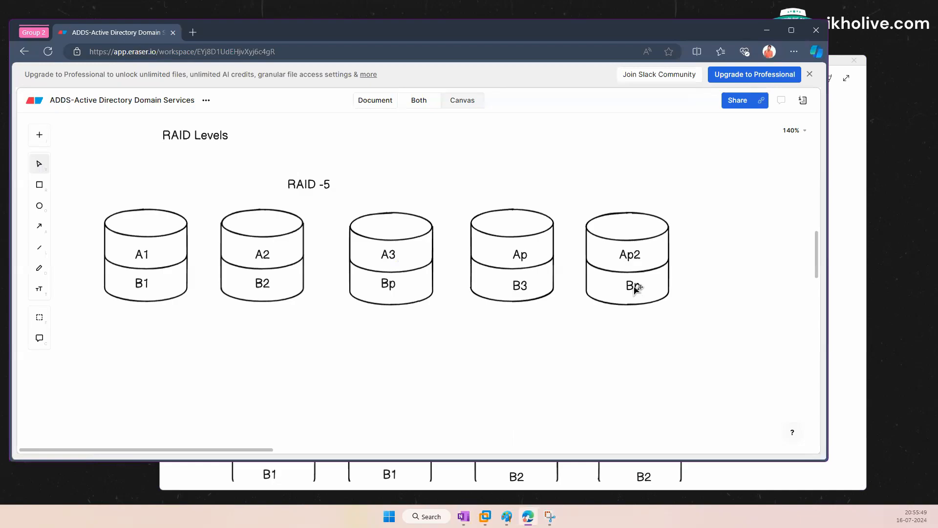
{"action": "double_click", "coordinate": [637, 287]}
{"action": "left_click", "coordinate": [639, 286]}
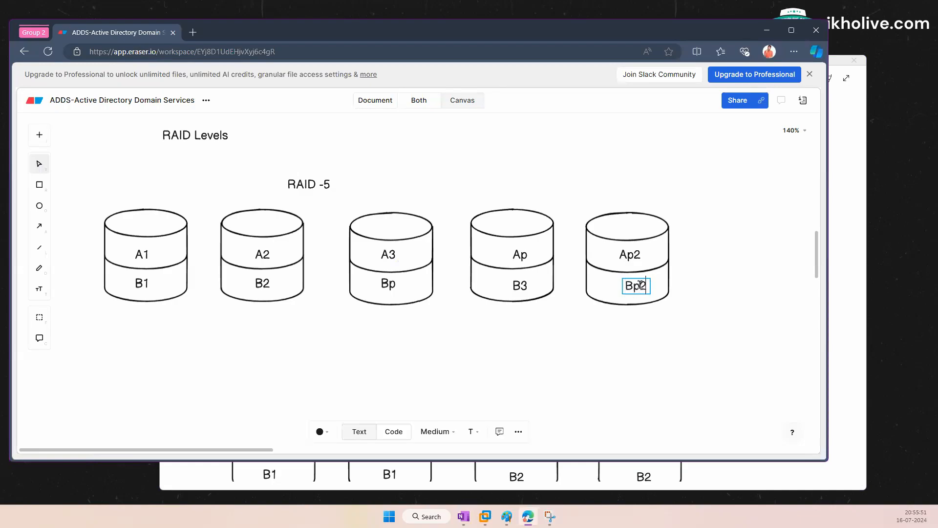
{"action": "left_click", "coordinate": [711, 330]}
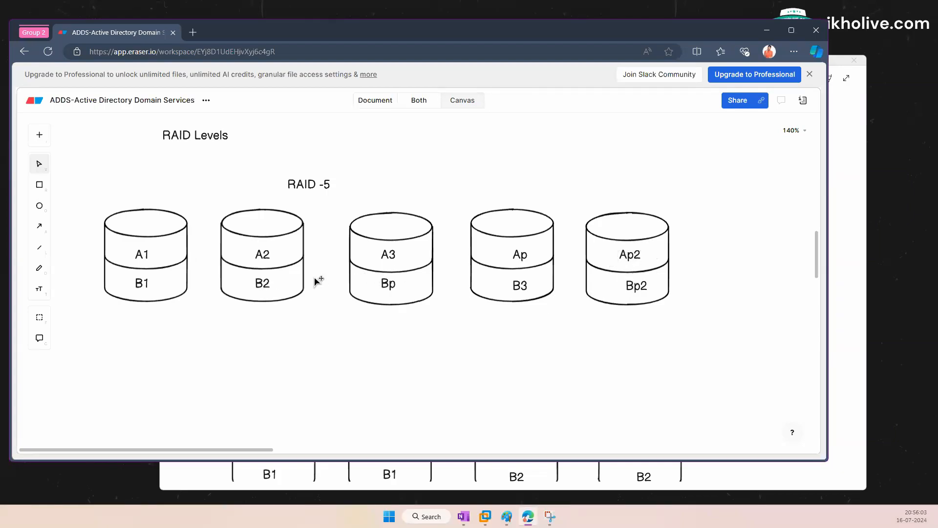
Step: Nudge B2 right and move Bp2 into the second cylinder beside it
{"action": "left_click", "coordinate": [267, 285]}
{"action": "left_click", "coordinate": [638, 286]}
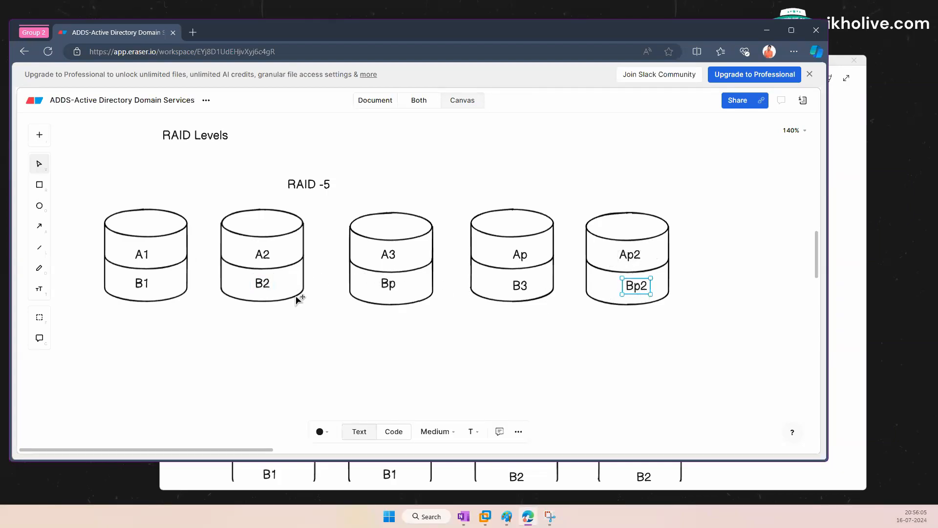
{"action": "left_click_drag", "start_coordinate": [263, 286], "coordinate": [266, 285]}
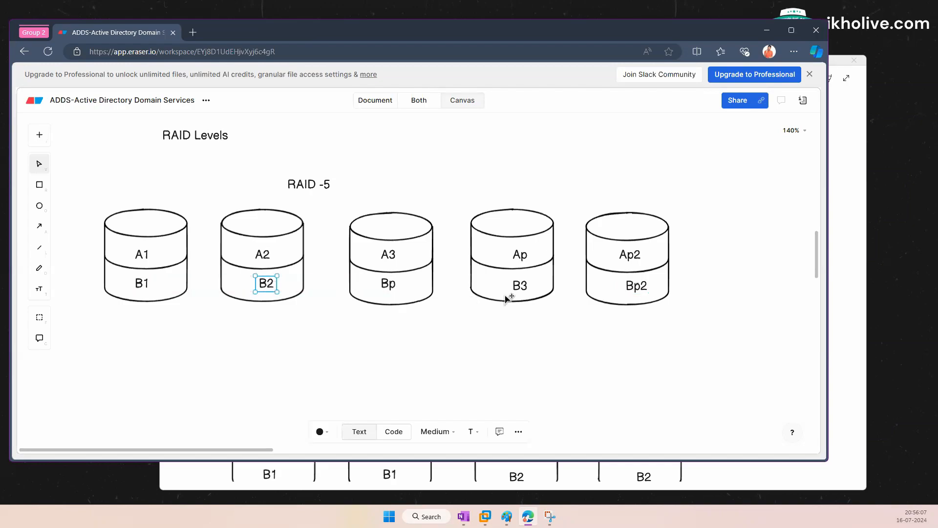
{"action": "left_click_drag", "start_coordinate": [635, 289], "coordinate": [279, 286]}
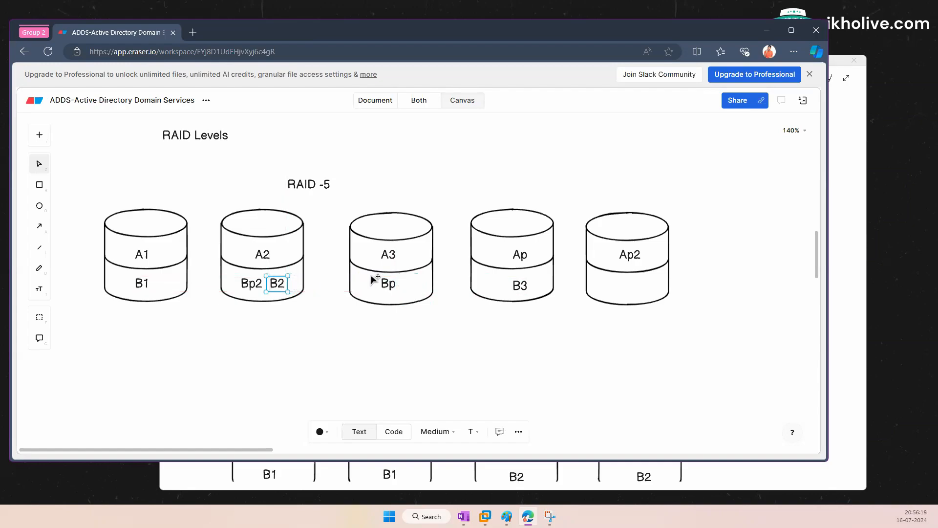
Step: Move B3 to disk five, Bp to disk four, and Bp2 under A3 in disk three
{"action": "mouse_move", "coordinate": [518, 287]}
{"action": "left_mouse_down"}
{"action": "mouse_move", "coordinate": [505, 286]}
{"action": "mouse_move", "coordinate": [520, 287]}
{"action": "left_mouse_up"}
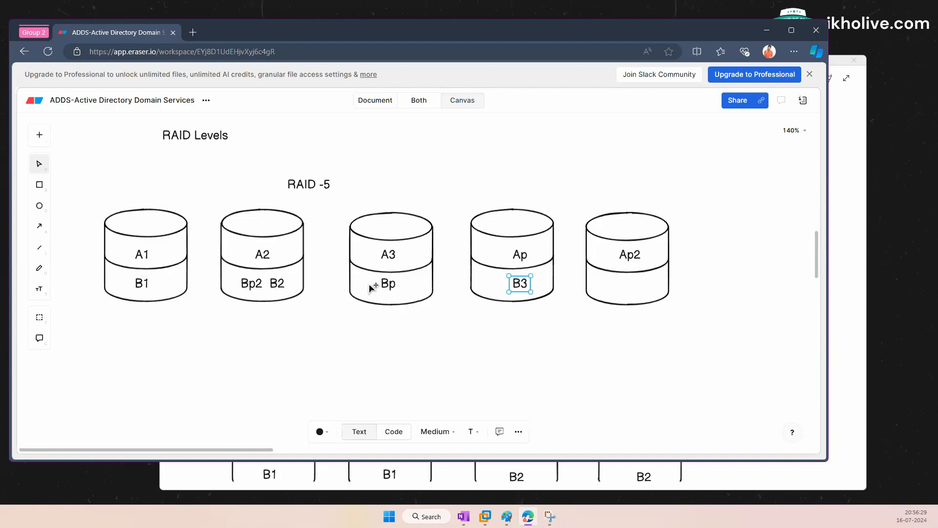
{"action": "left_click_drag", "start_coordinate": [516, 289], "coordinate": [627, 288]}
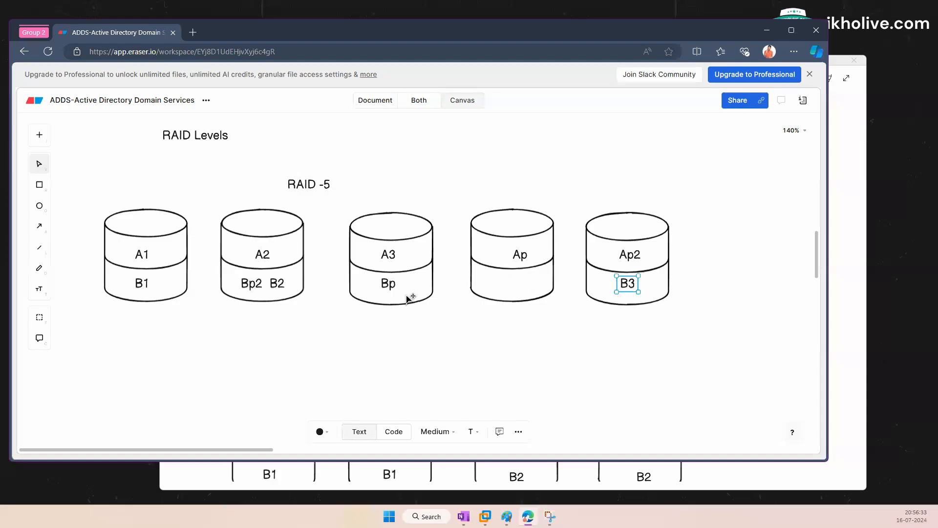
{"action": "left_click_drag", "start_coordinate": [394, 289], "coordinate": [516, 288]}
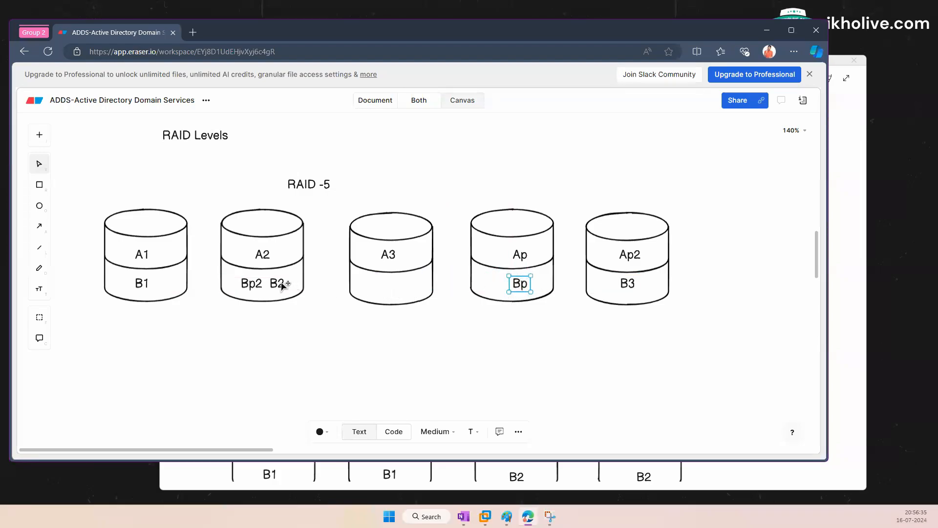
{"action": "left_click_drag", "start_coordinate": [245, 285], "coordinate": [384, 289]}
{"action": "left_click", "coordinate": [384, 373]}
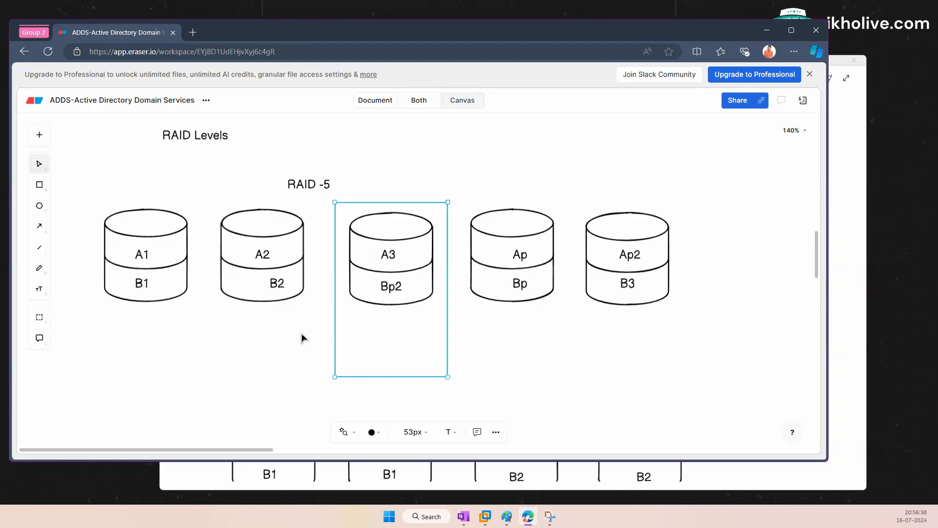
{"action": "left_click", "coordinate": [492, 345]}
{"action": "left_click", "coordinate": [403, 338]}
{"action": "left_click", "coordinate": [167, 342]}
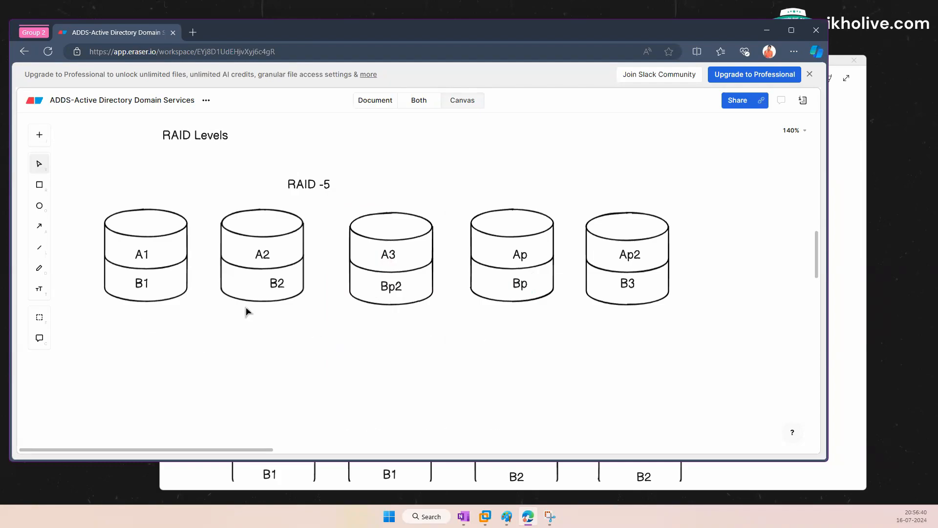
Step: Change the diagram title from RAID -5 to RAID -6 and move it right and up
{"action": "left_click", "coordinate": [330, 185]}
{"action": "double_click", "coordinate": [325, 187]}
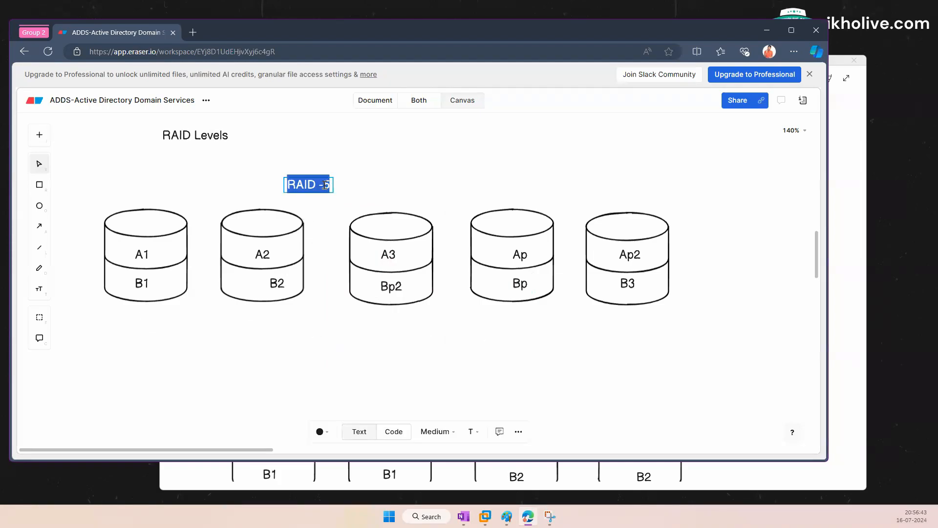
{"action": "left_click", "coordinate": [326, 187]}
{"action": "key", "text": "BackSpace"}
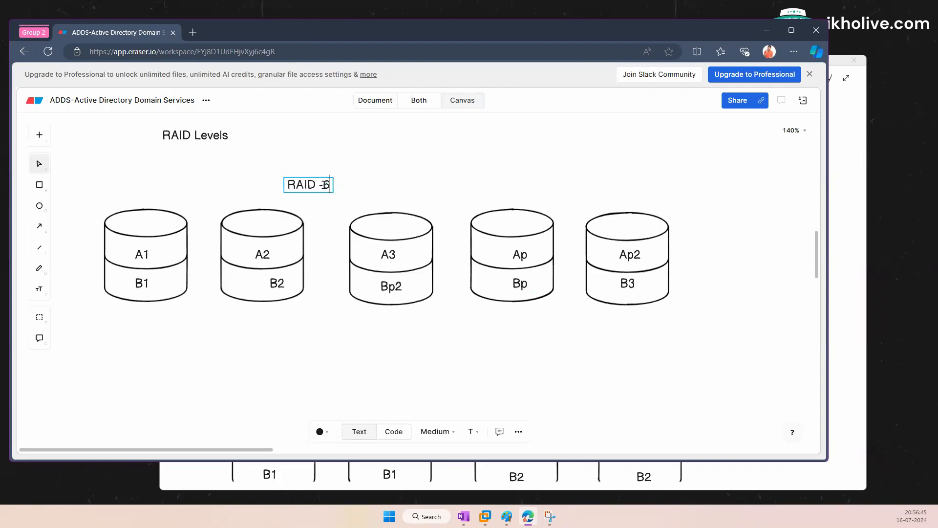
{"action": "left_click", "coordinate": [516, 166]}
{"action": "left_click_drag", "start_coordinate": [321, 187], "coordinate": [370, 180]}
{"action": "left_click", "coordinate": [381, 367]}
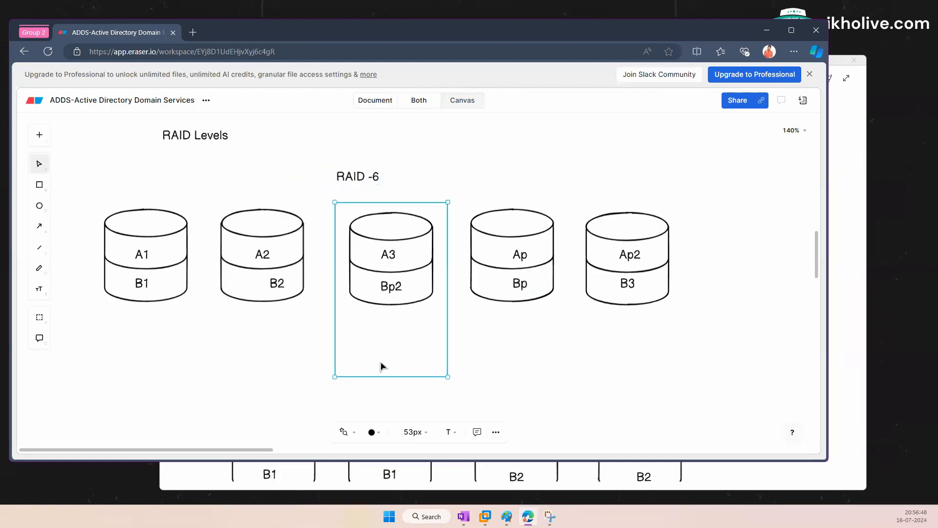
{"action": "left_click", "coordinate": [215, 358]}
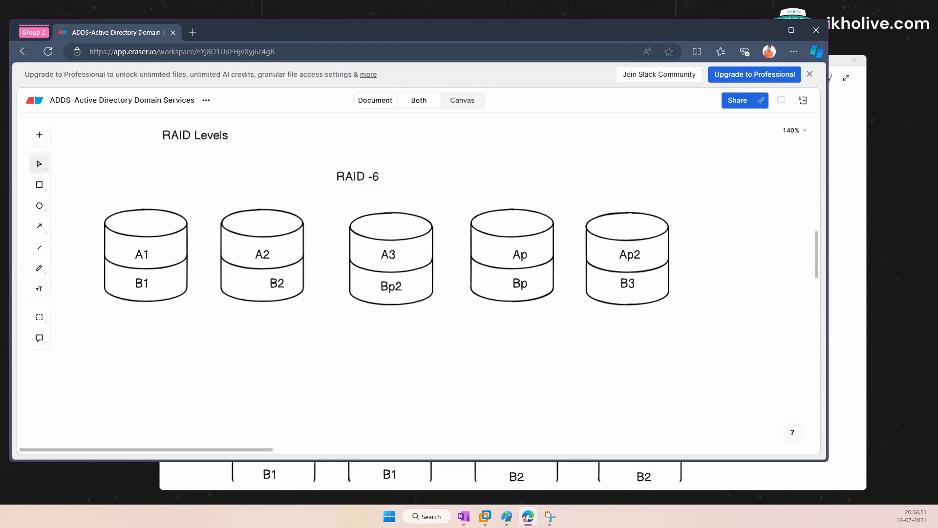
{"action": "left_click", "coordinate": [871, 3]}
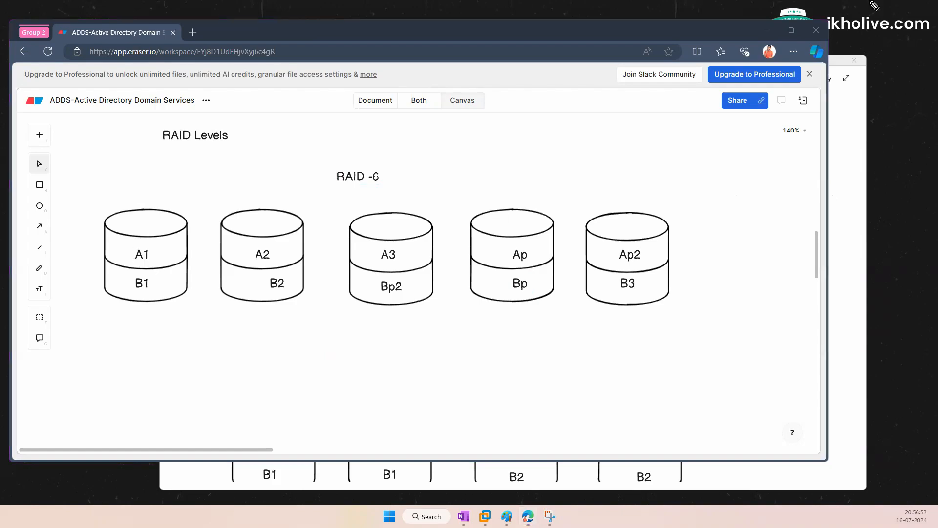
Step: In red, cross out A1 and A2, draw an arrow up from Ap, and mark around Ap2
{"action": "mouse_move", "coordinate": [136, 248]}
{"action": "left_mouse_down"}
{"action": "mouse_move", "coordinate": [142, 260]}
{"action": "mouse_move", "coordinate": [148, 245]}
{"action": "left_mouse_up"}
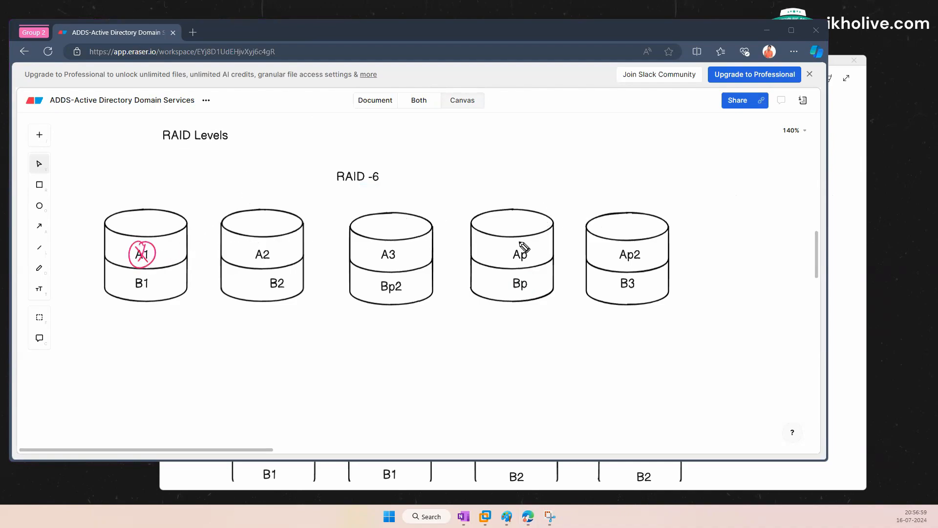
{"action": "mouse_move", "coordinate": [519, 243]}
{"action": "left_mouse_down"}
{"action": "mouse_move", "coordinate": [513, 263]}
{"action": "mouse_move", "coordinate": [530, 254]}
{"action": "mouse_move", "coordinate": [496, 204]}
{"action": "mouse_move", "coordinate": [506, 204]}
{"action": "left_mouse_up"}
{"action": "left_click_drag", "start_coordinate": [266, 251], "coordinate": [271, 248]}
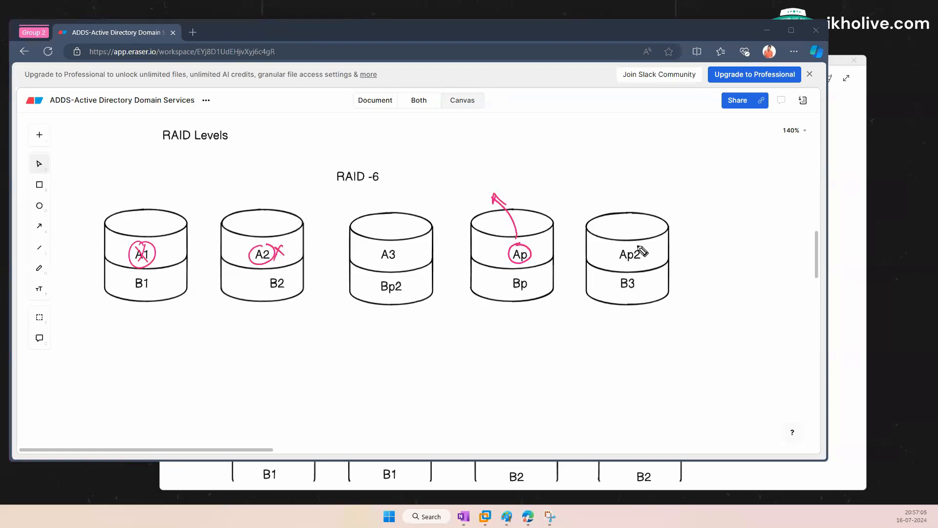
{"action": "mouse_move", "coordinate": [638, 245]}
{"action": "left_mouse_down"}
{"action": "mouse_move", "coordinate": [614, 257]}
{"action": "mouse_move", "coordinate": [645, 268]}
{"action": "mouse_move", "coordinate": [631, 241]}
{"action": "left_mouse_up"}
Step: Clear all the red pen marks from the RAID -6 diagram
{"action": "key", "text": "Escape"}
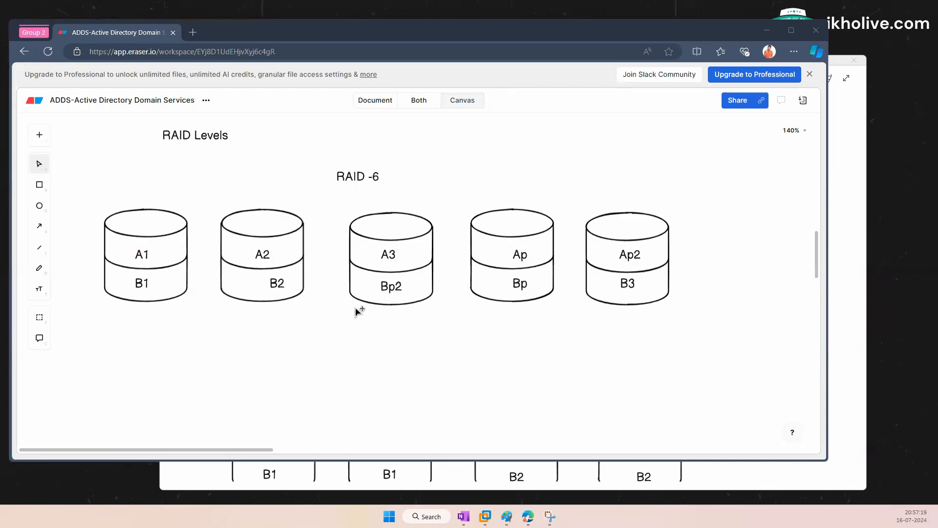
{"action": "left_click", "coordinate": [391, 366]}
{"action": "left_click", "coordinate": [238, 411]}
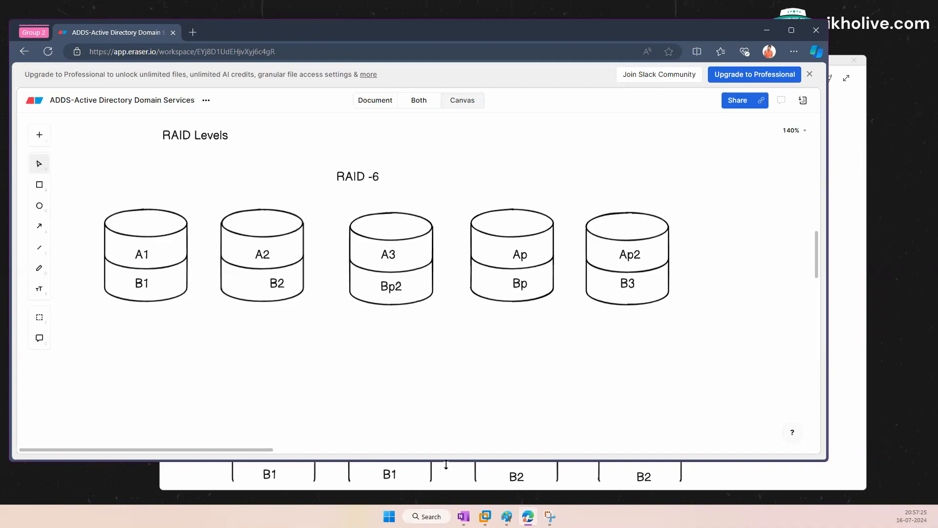
Step: Snip a rectangle around the whole RAID -6 diagram with Snipping Tool
{"action": "left_click", "coordinate": [550, 516]}
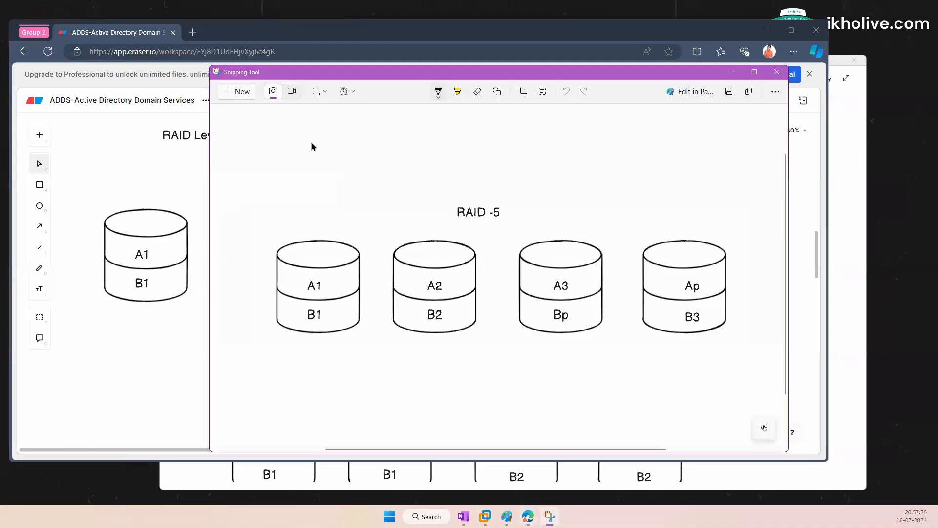
{"action": "left_click", "coordinate": [241, 92]}
{"action": "left_click_drag", "start_coordinate": [88, 170], "coordinate": [687, 319]}
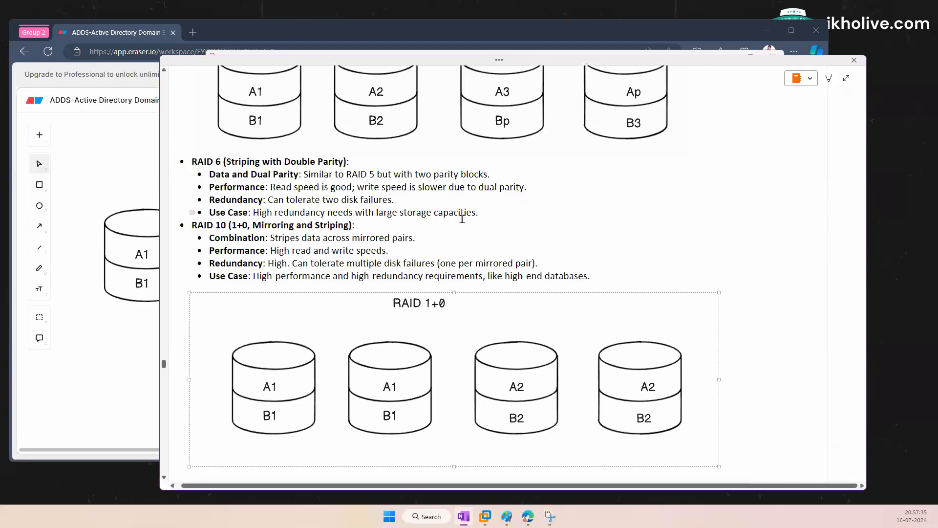
Step: Paste the RAID -6 snip after the RAID 6 Use Case line, leaving a blank line before RAID 10
{"action": "left_click", "coordinate": [490, 216]}
{"action": "key", "text": "Return"}
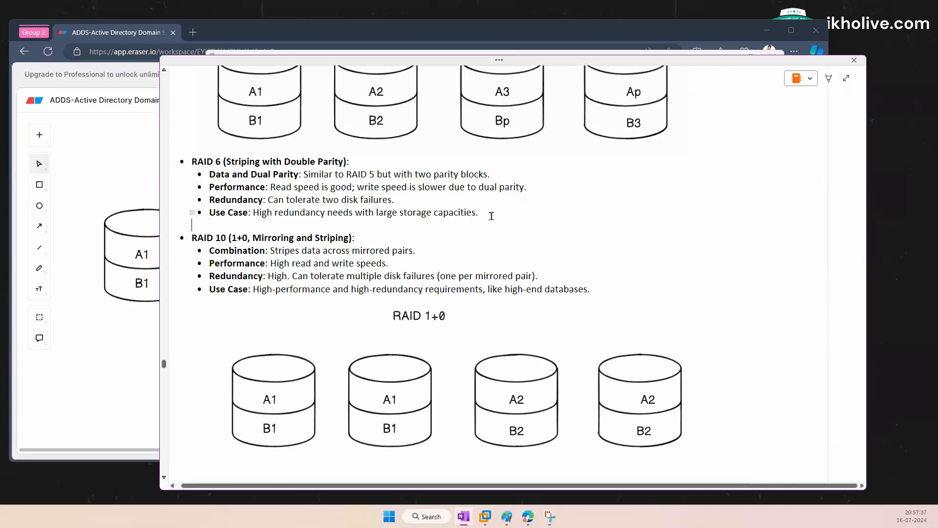
{"action": "key", "text": "ctrl+v"}
{"action": "key", "text": "Return"}
{"action": "key", "text": "Return"}
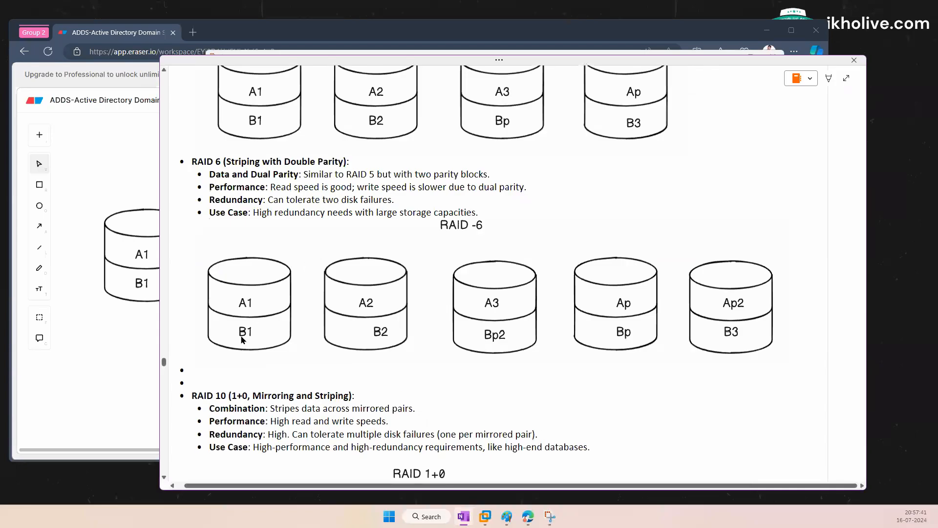
{"action": "key", "text": "BackSpace"}
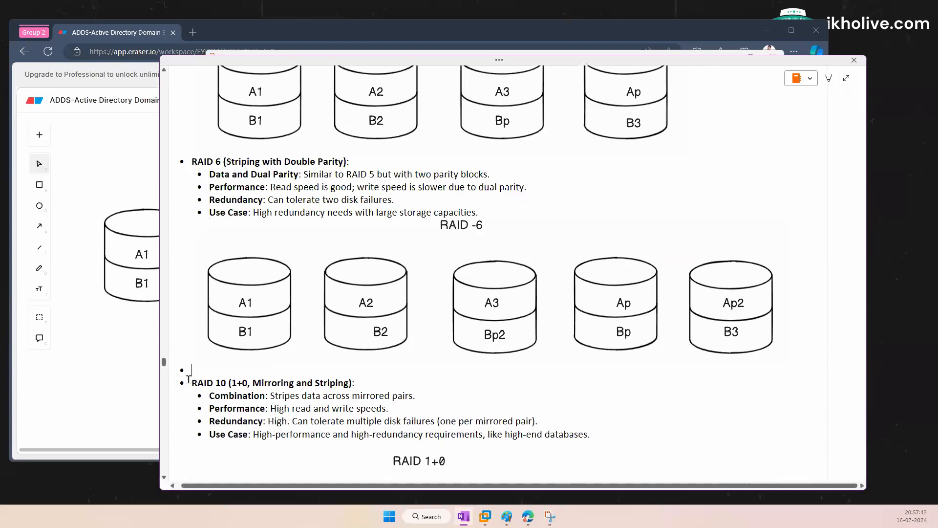
{"action": "key", "text": "Return"}
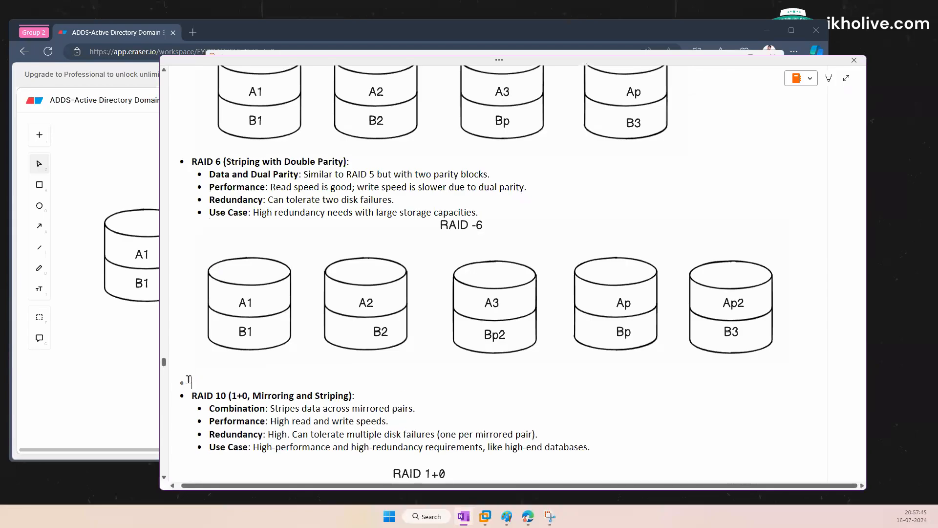
{"action": "scroll", "coordinate": [246, 379], "scroll_direction": "down", "scroll_amount": 10}
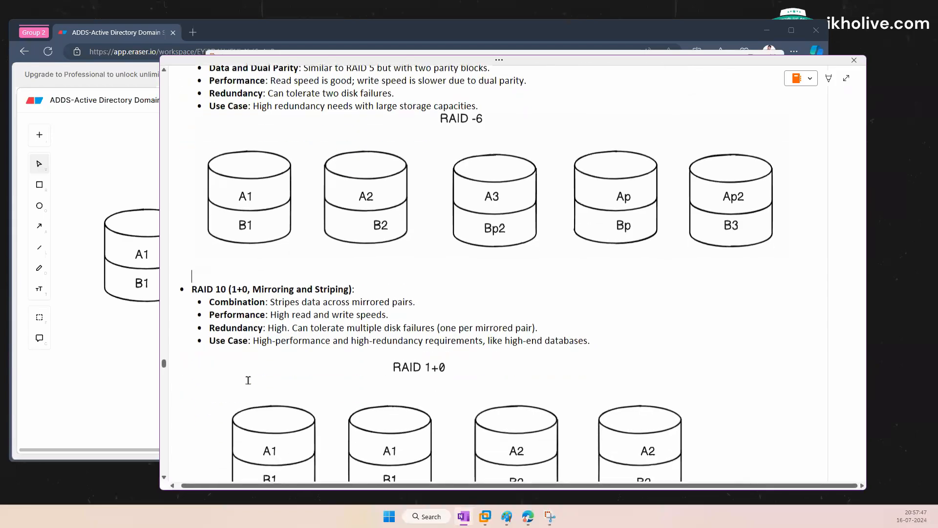
{"action": "scroll", "coordinate": [310, 345], "scroll_direction": "down", "scroll_amount": 7}
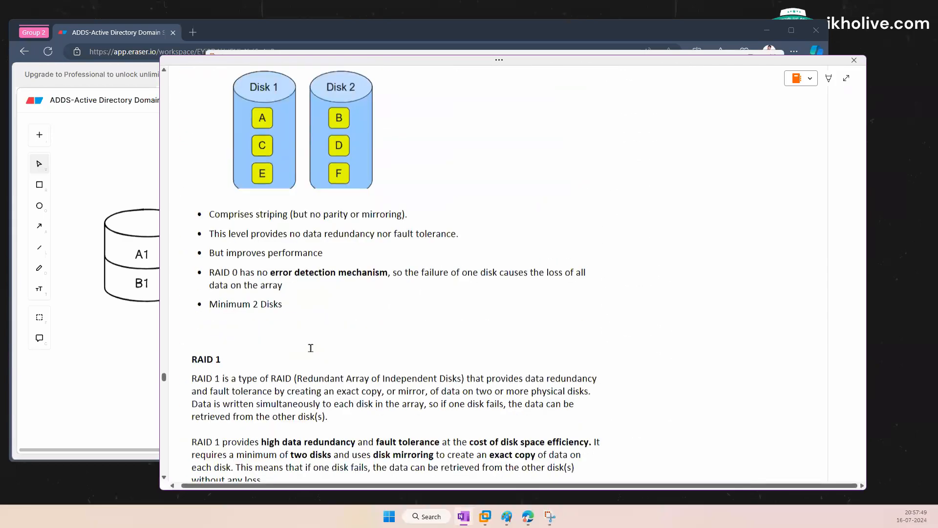
{"action": "scroll", "coordinate": [359, 346], "scroll_direction": "up", "scroll_amount": 10}
{"action": "scroll", "coordinate": [359, 346], "scroll_direction": "up", "scroll_amount": 5}
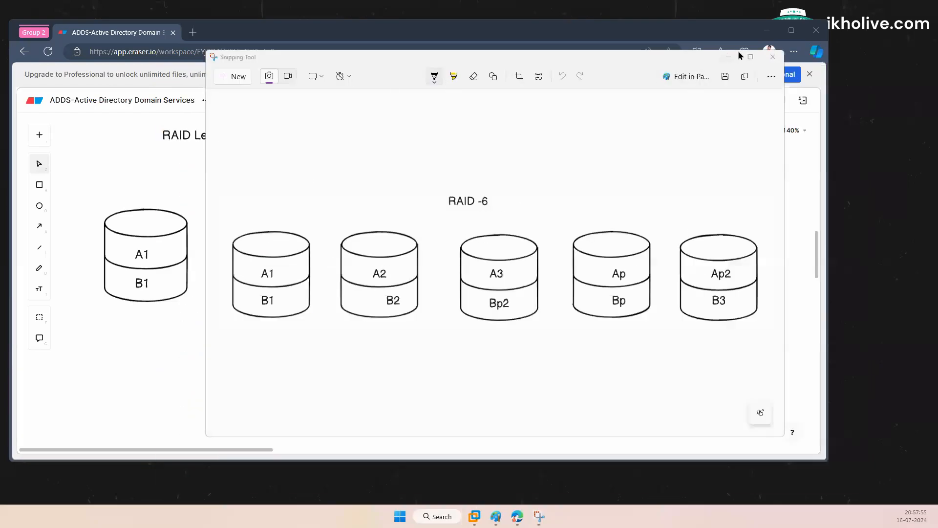
Step: Sign in to the DC virtual machine's Windows Server with the administrator password
{"action": "left_click", "coordinate": [728, 57]}
{"action": "key", "text": "super+d"}
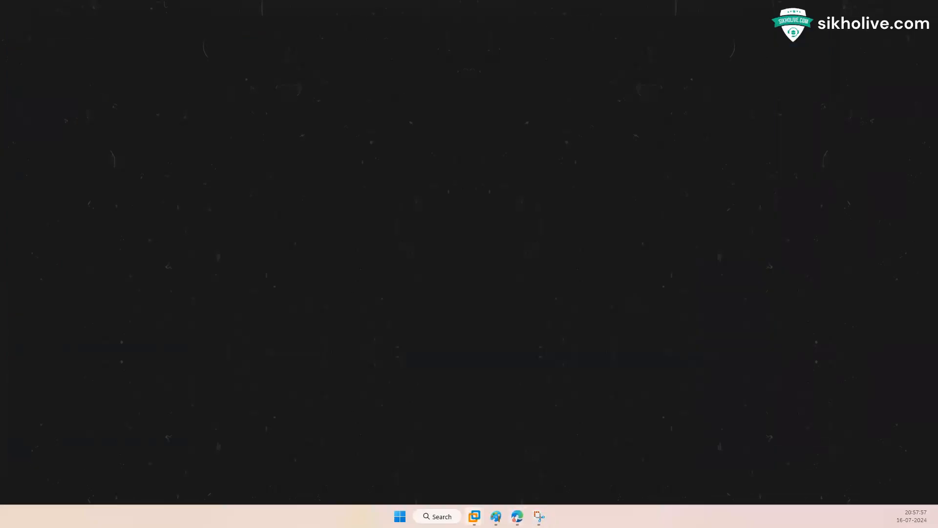
{"action": "left_click", "coordinate": [474, 516]}
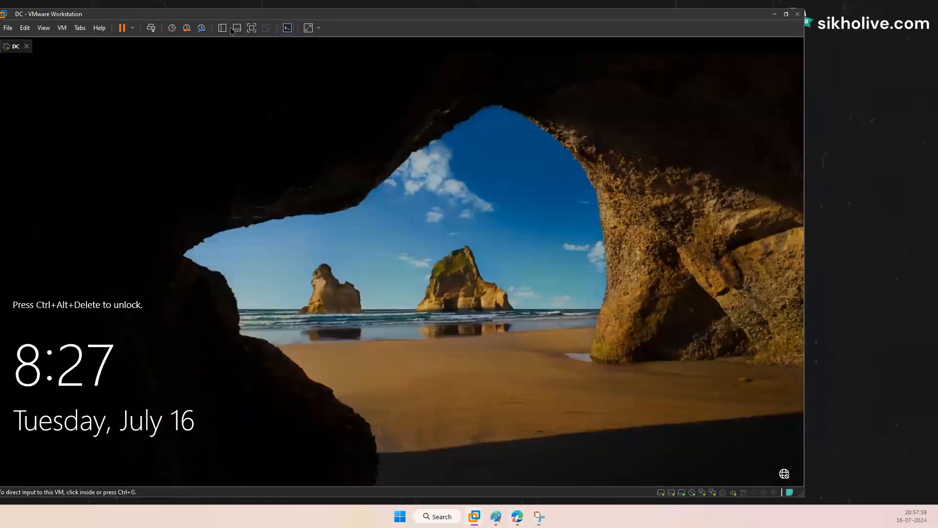
{"action": "left_click", "coordinate": [172, 28]}
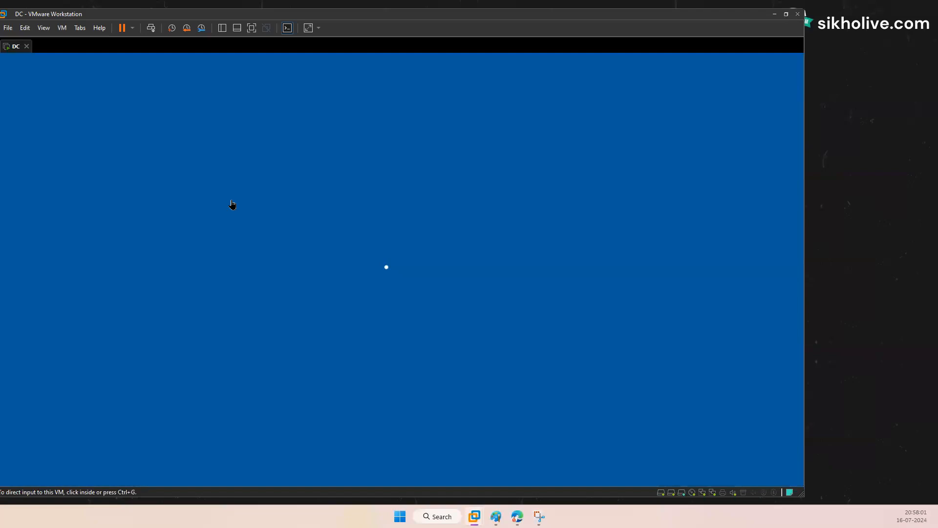
{"action": "type", "text": "P"}
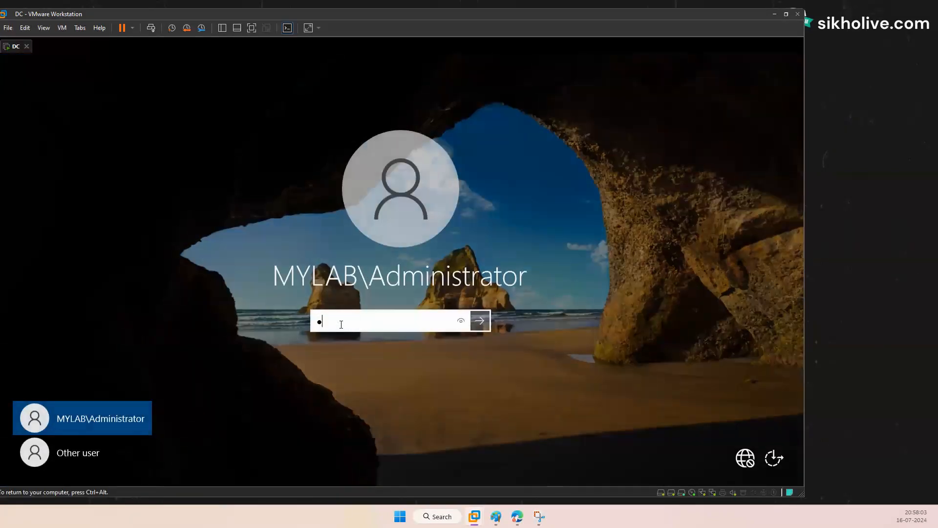
{"action": "key", "text": "Return"}
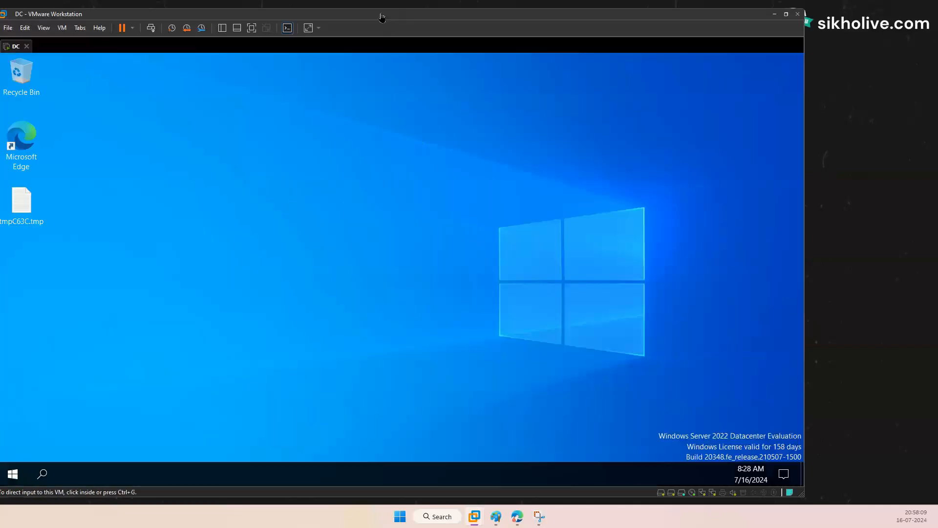
{"action": "left_click_drag", "start_coordinate": [386, 18], "coordinate": [388, 18]}
Step: Dismiss the shutdown event tracker and open File and Storage Services in Server Manager
{"action": "left_click", "coordinate": [452, 343]}
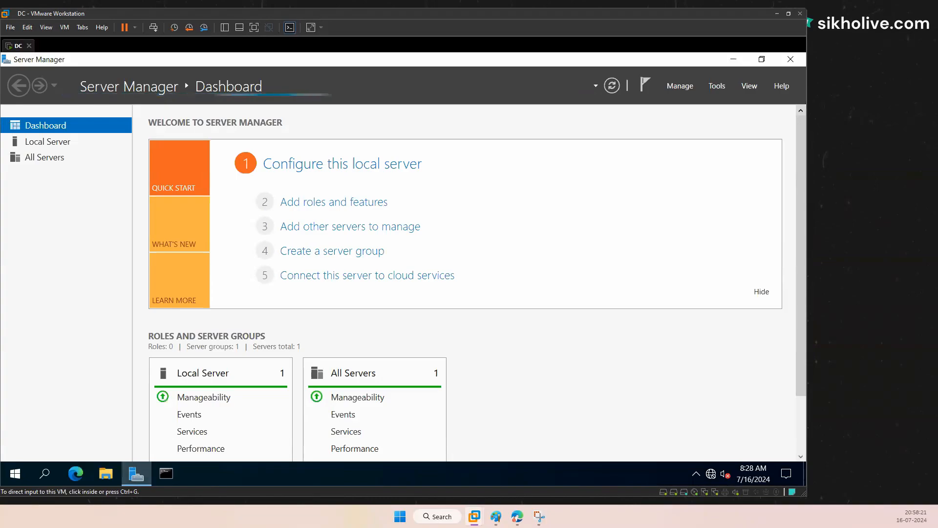
{"action": "left_click", "coordinate": [262, 277]}
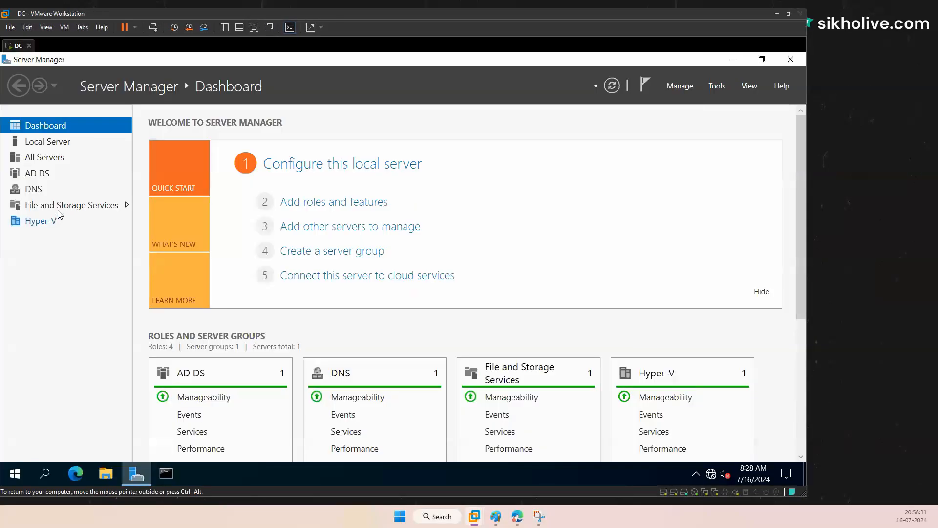
{"action": "left_click", "coordinate": [58, 209]}
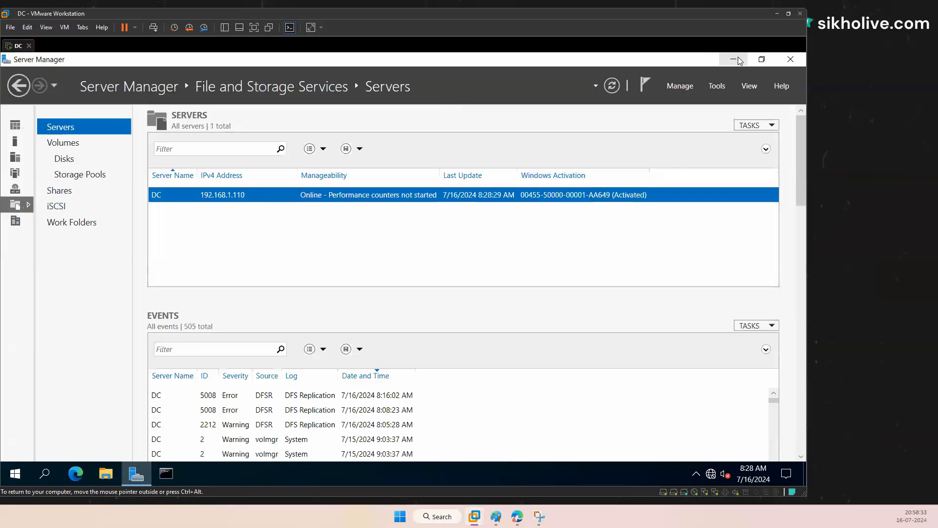
Step: Close Server Manager and relaunch it from the taskbar at its Dashboard
{"action": "left_click", "coordinate": [734, 60]}
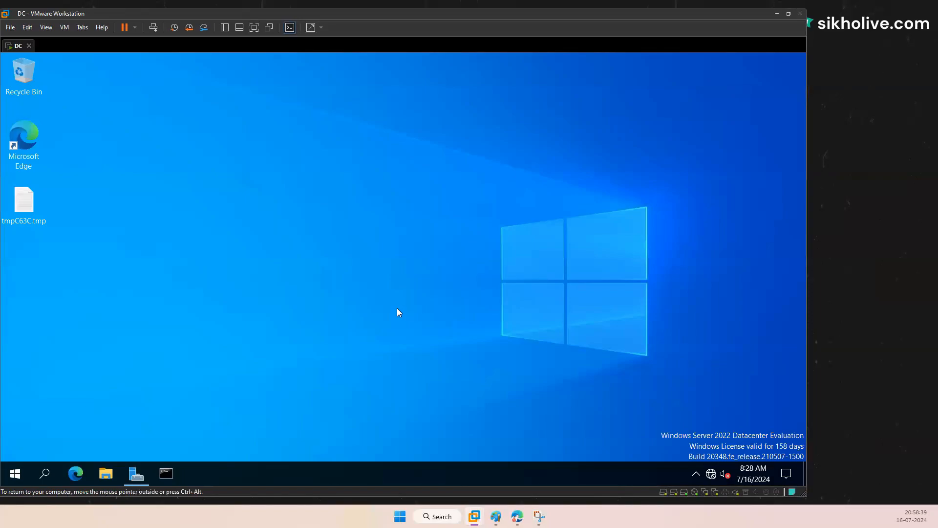
{"action": "left_click", "coordinate": [135, 470]}
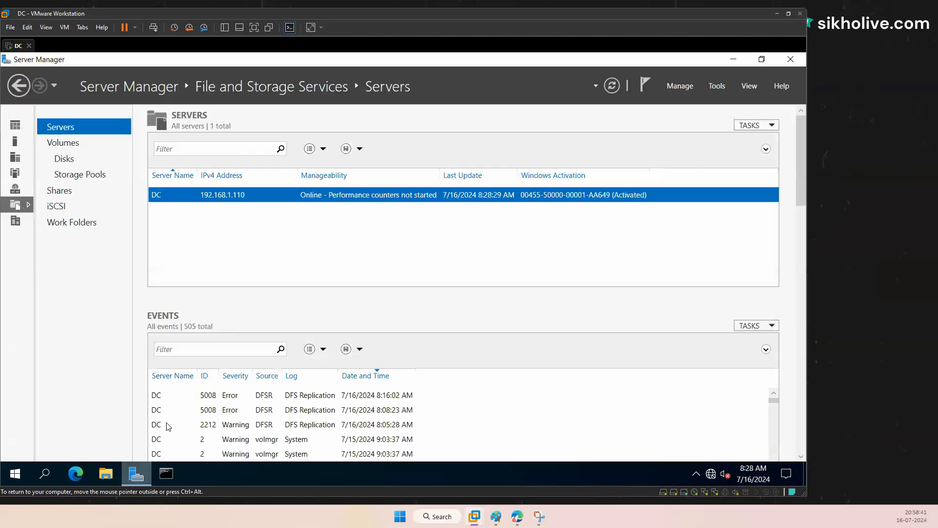
{"action": "left_click", "coordinate": [793, 59]}
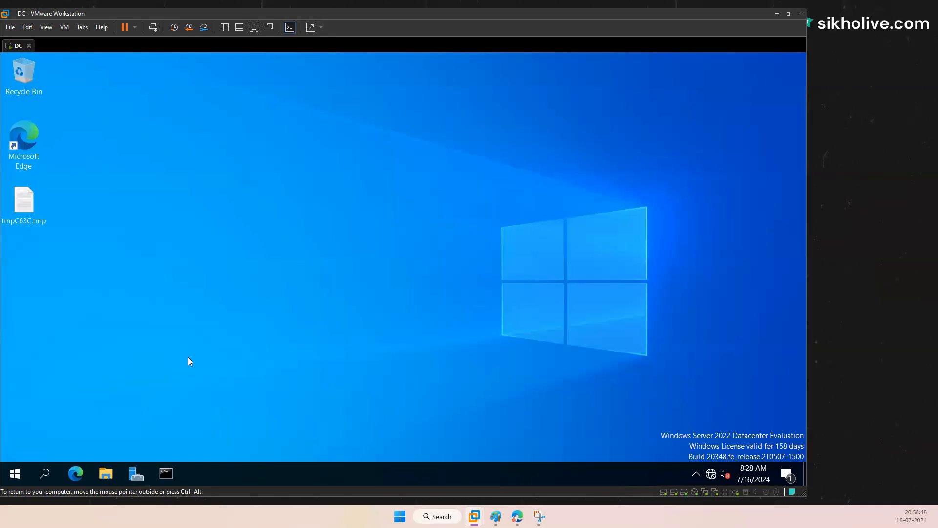
{"action": "left_click", "coordinate": [135, 474]}
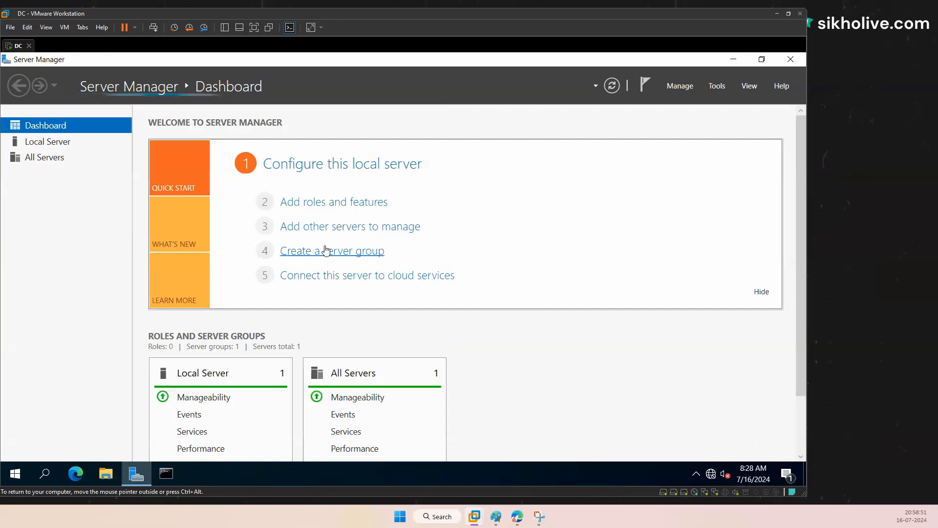
Step: In the DC VM's settings, add a new 10 GB SCSI virtual disk stored as a single file
{"action": "right_click", "coordinate": [19, 48]}
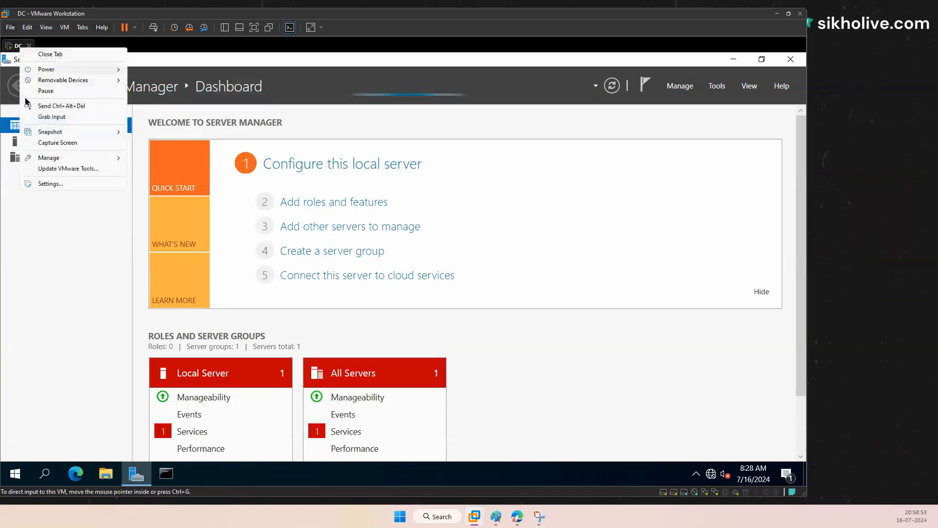
{"action": "left_click", "coordinate": [46, 184]}
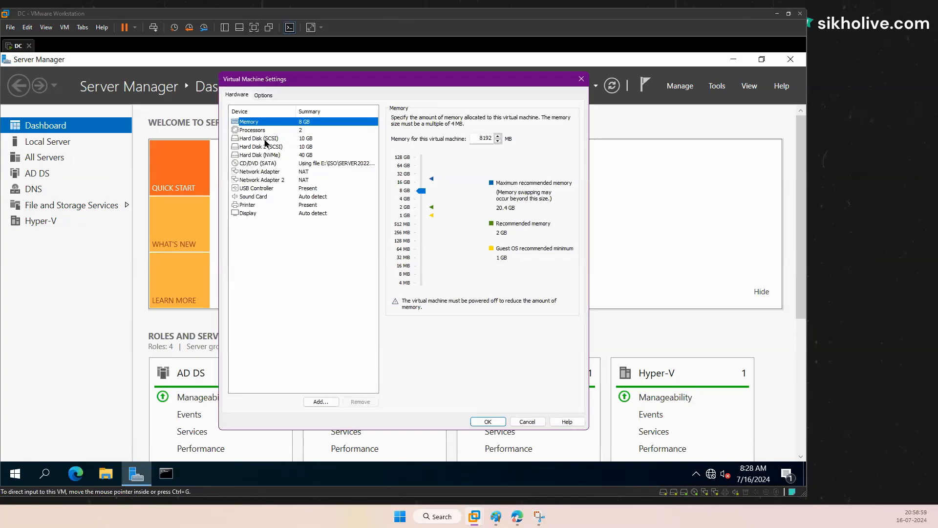
{"action": "left_click", "coordinate": [296, 147]}
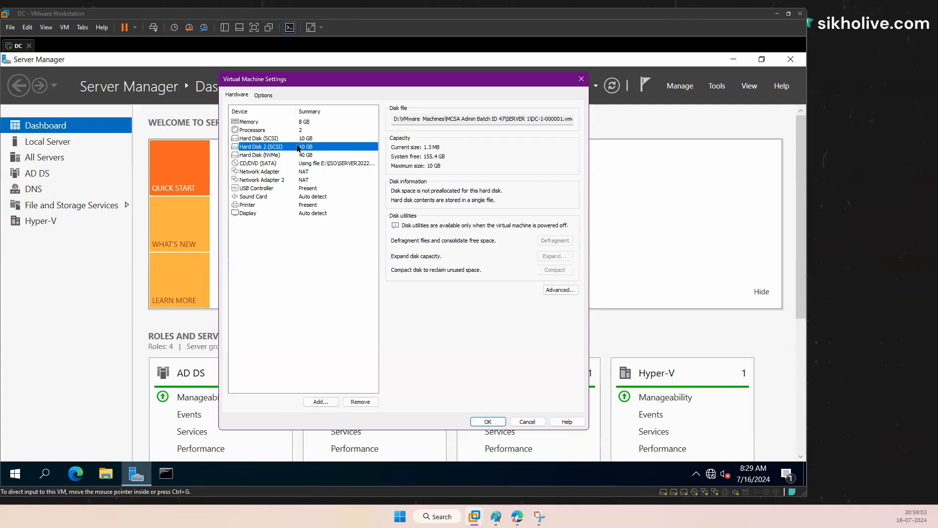
{"action": "left_click", "coordinate": [321, 402]}
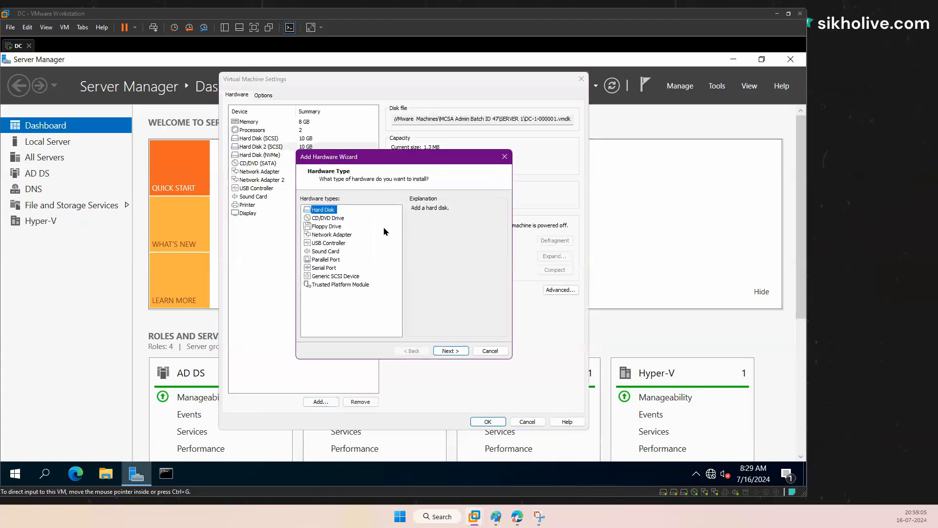
{"action": "left_click", "coordinate": [448, 351]}
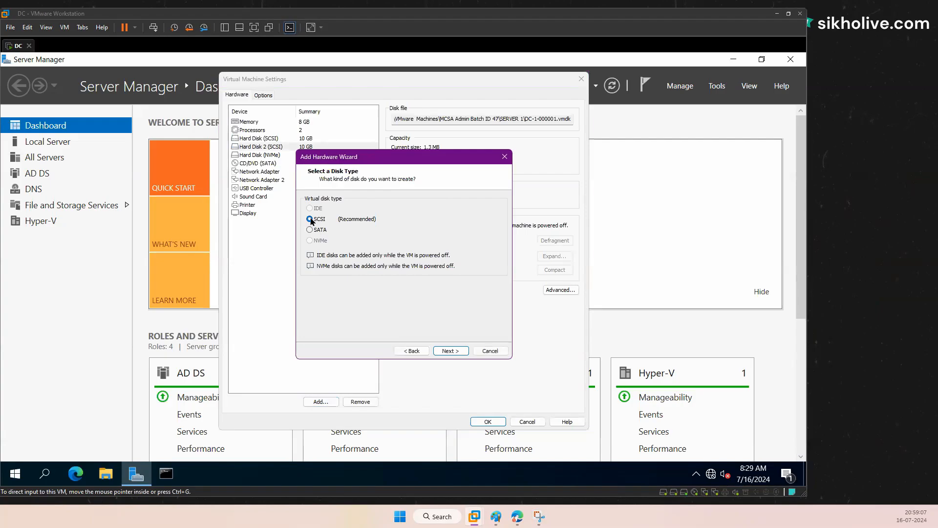
{"action": "left_click", "coordinate": [447, 351]}
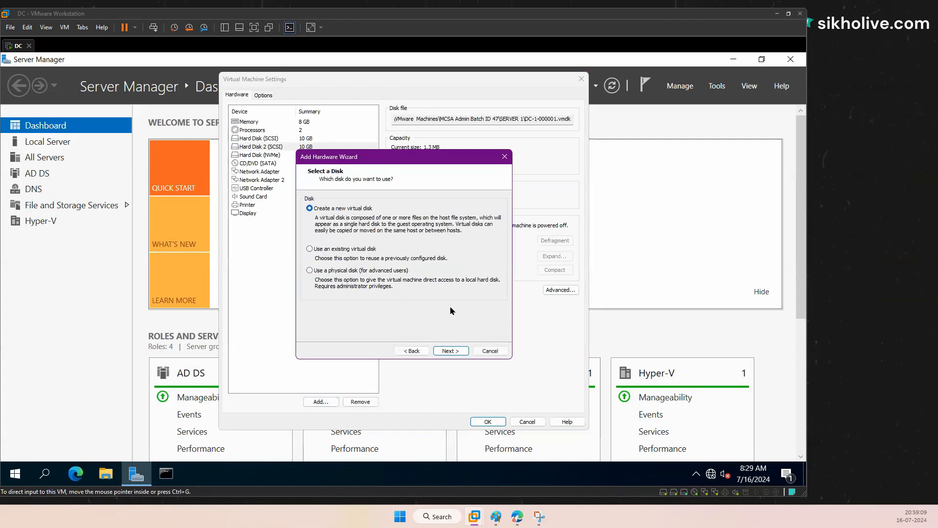
{"action": "left_click", "coordinate": [453, 352]}
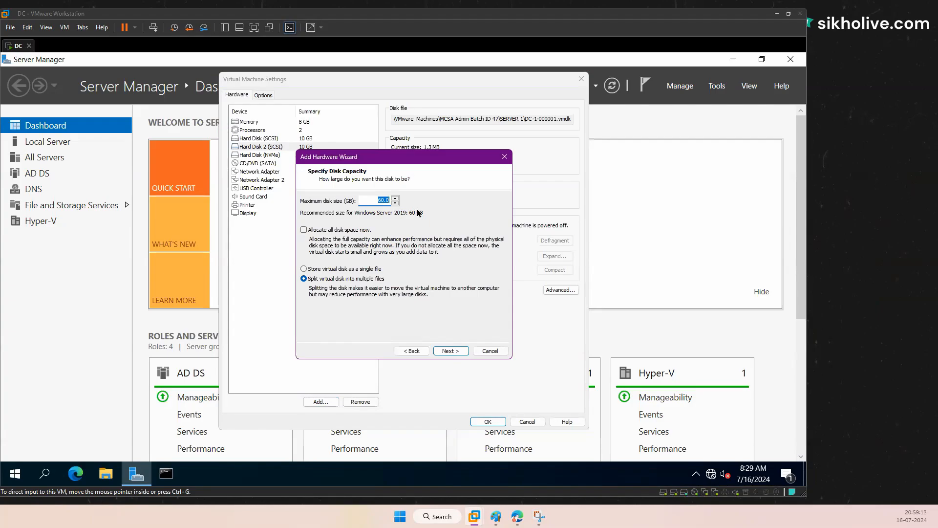
{"action": "type", "text": "10"}
{"action": "left_click", "coordinate": [306, 270]}
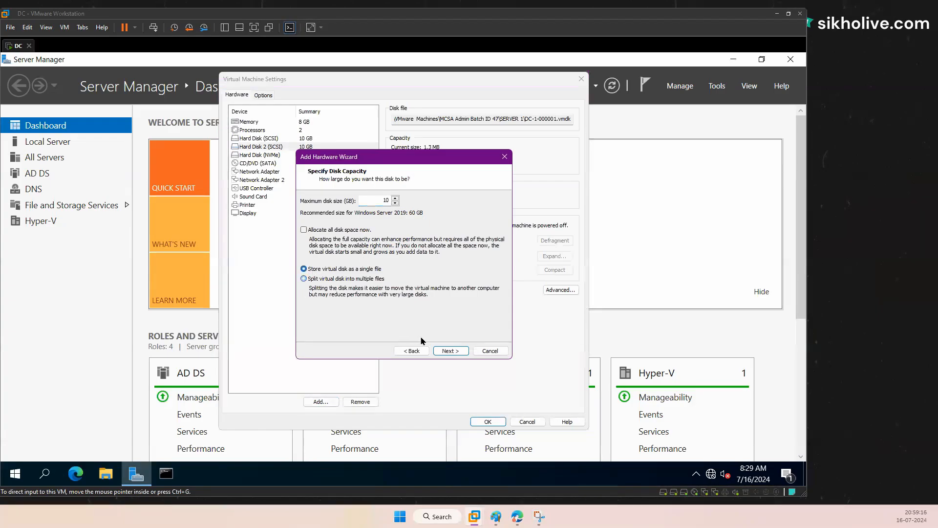
{"action": "left_click", "coordinate": [446, 351]}
{"action": "left_click", "coordinate": [448, 350]}
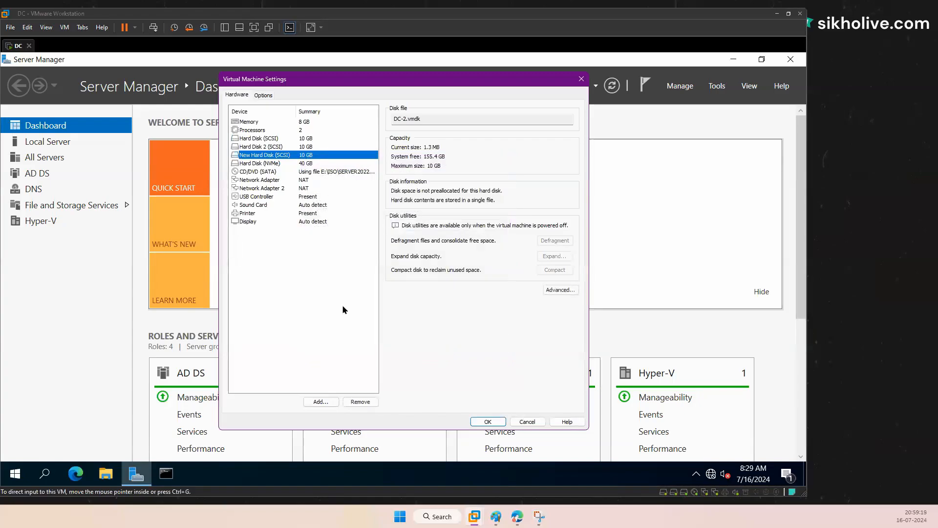
{"action": "left_click", "coordinate": [484, 420]}
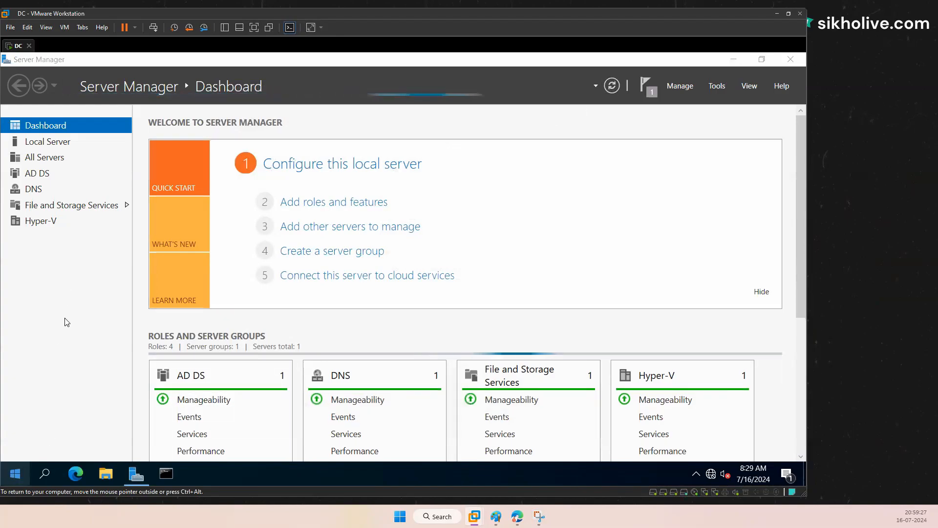
Step: Open Disk Management from the Start context menu, maximized with the disk map enlarged
{"action": "right_click", "coordinate": [23, 468]}
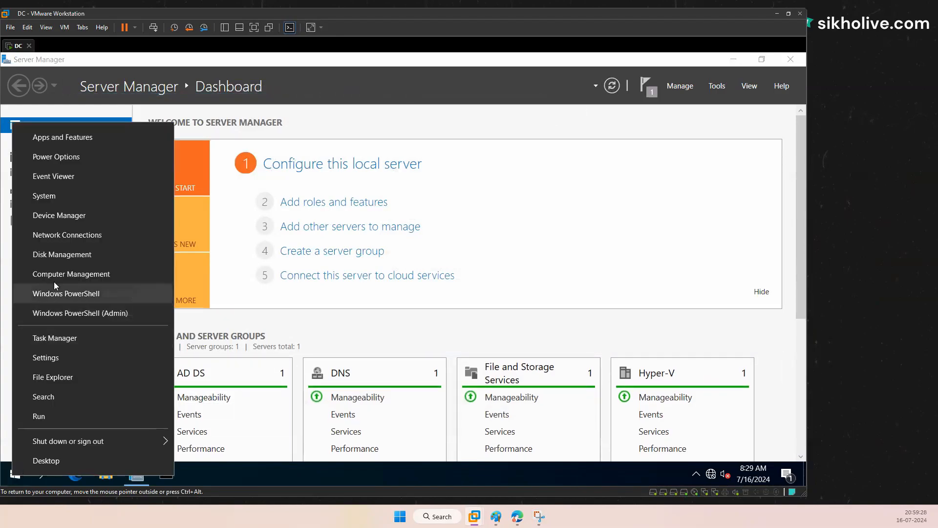
{"action": "left_click", "coordinate": [57, 255]}
{"action": "left_click", "coordinate": [733, 60]}
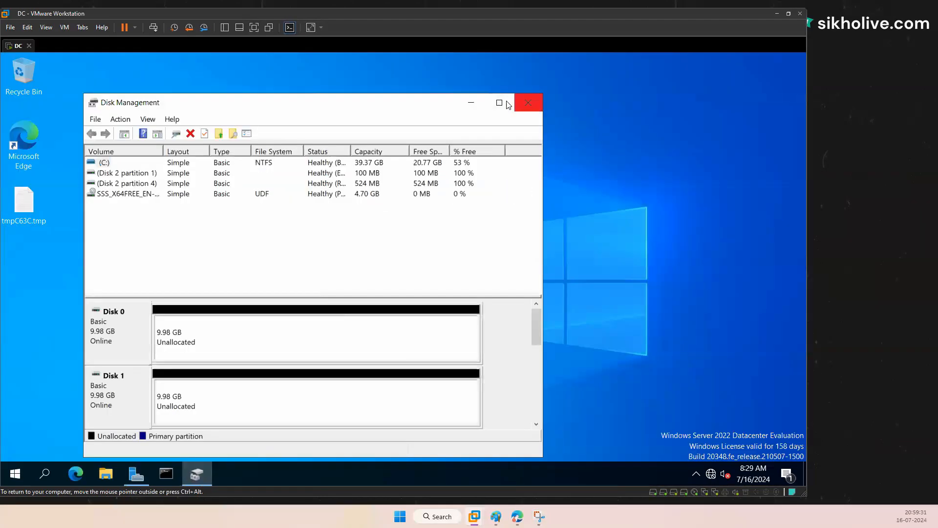
{"action": "left_click", "coordinate": [508, 105]}
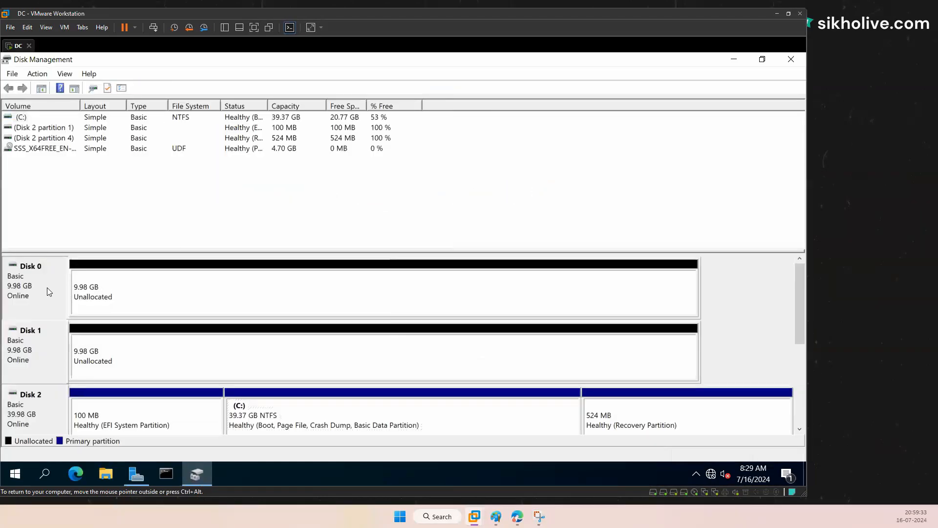
{"action": "left_click", "coordinate": [44, 353]}
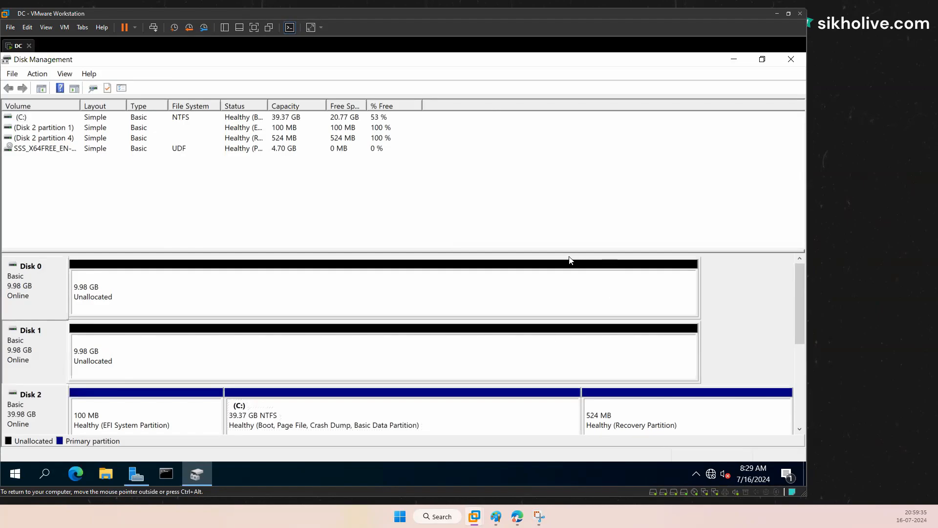
{"action": "left_click_drag", "start_coordinate": [532, 252], "coordinate": [544, 185]}
Step: Bring the new 10 GB Disk 3 online
{"action": "right_click", "coordinate": [36, 403]}
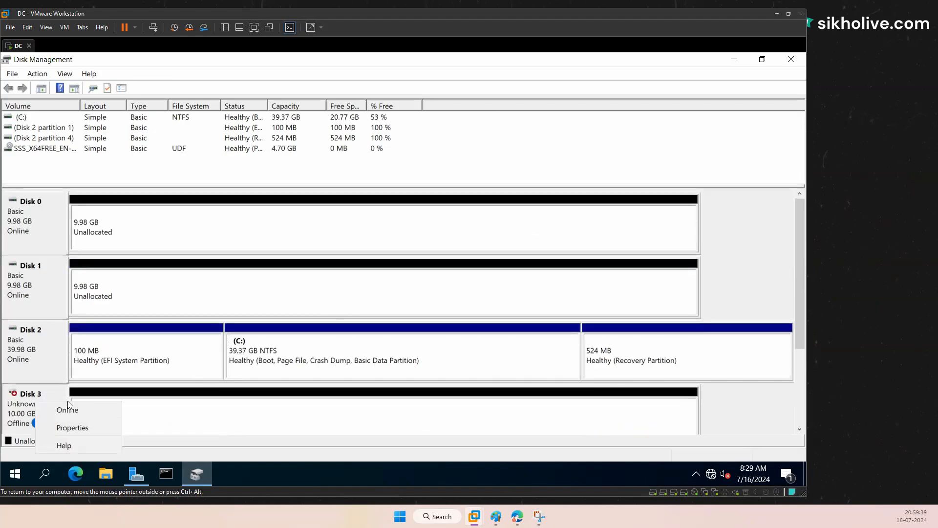
{"action": "left_click", "coordinate": [68, 406]}
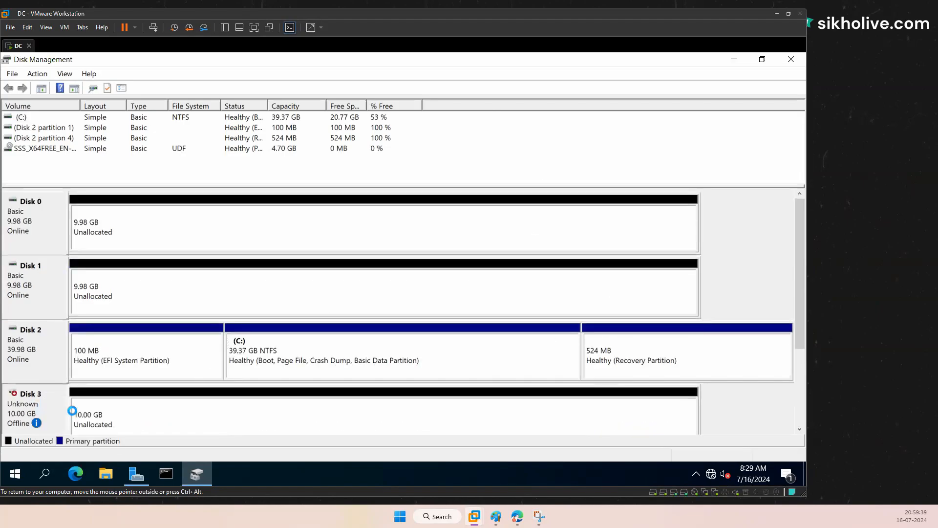
{"action": "right_click", "coordinate": [35, 414]}
Step: Initialize Disk 3 as GPT, enlarge the disk map, and open Disk 0's unallocated-space options
{"action": "left_click", "coordinate": [53, 348]}
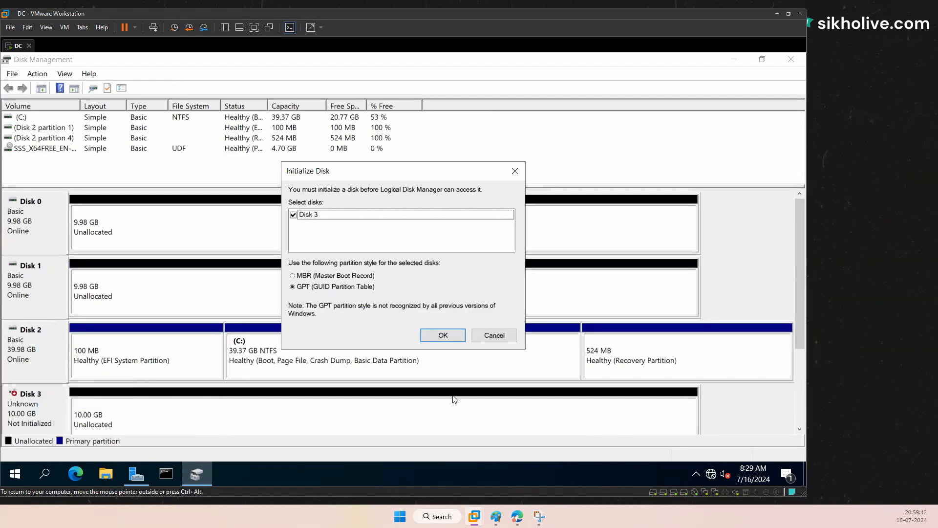
{"action": "left_click", "coordinate": [434, 336]}
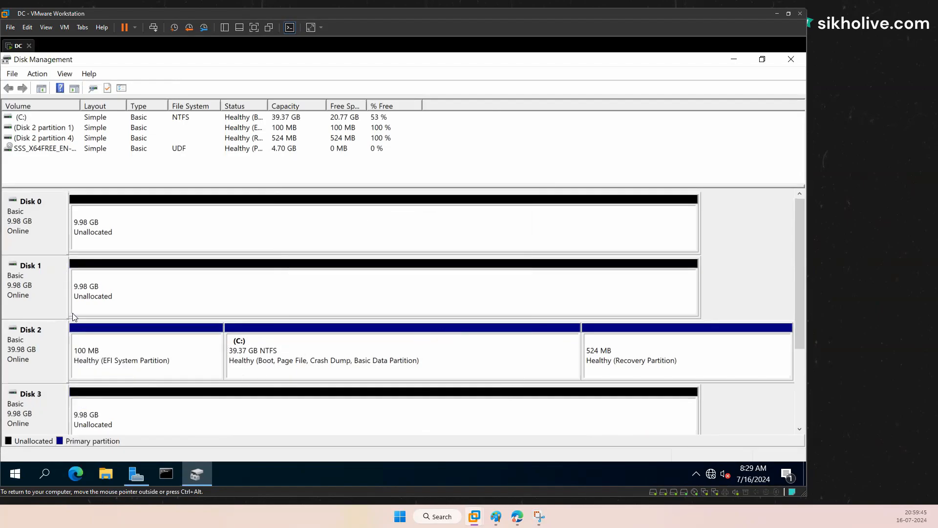
{"action": "left_click", "coordinate": [101, 381]}
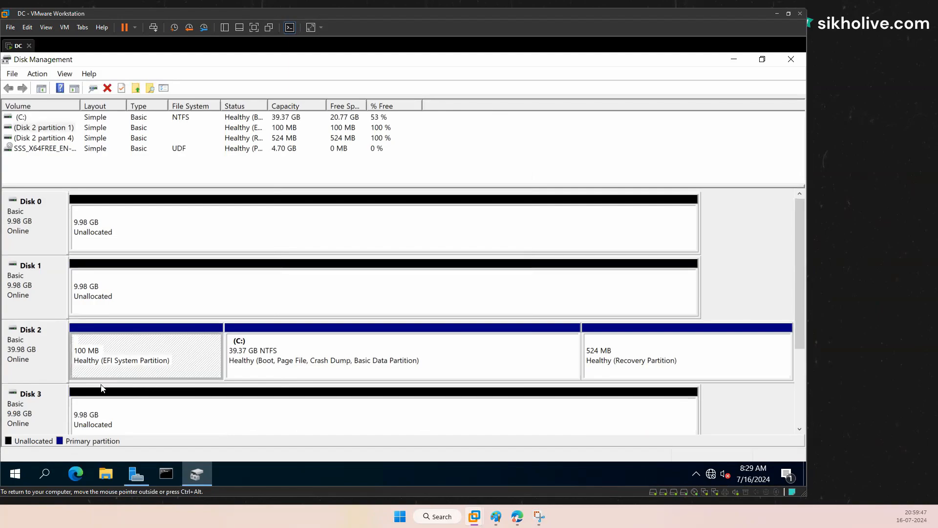
{"action": "left_click_drag", "start_coordinate": [114, 186], "coordinate": [125, 171]}
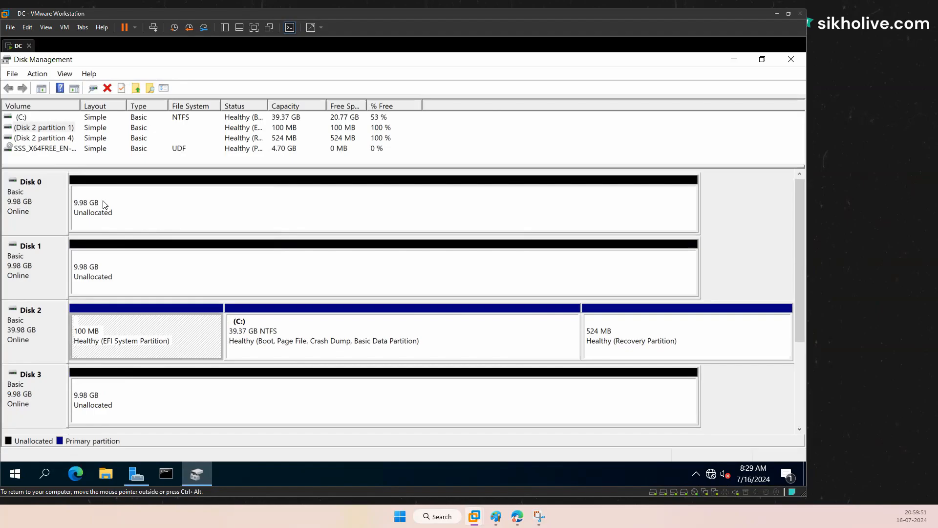
{"action": "right_click", "coordinate": [104, 204]}
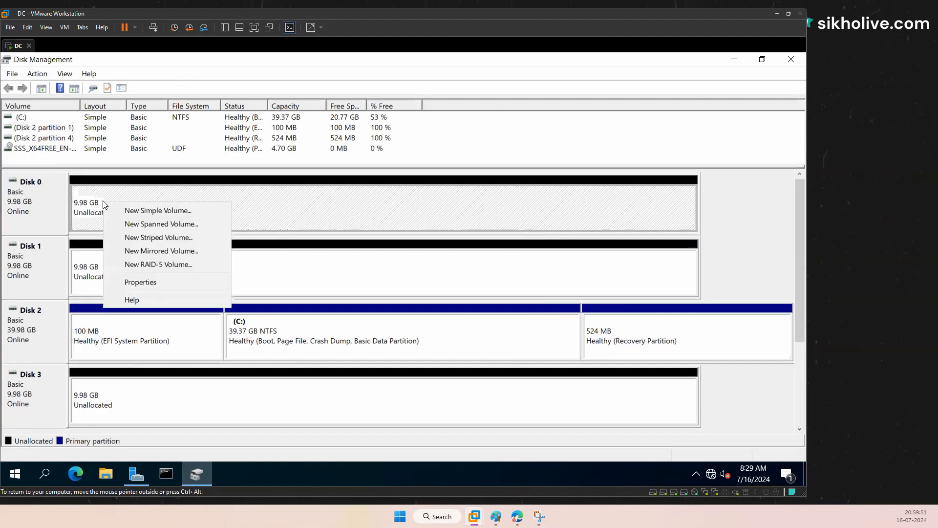
Step: Start a New RAID-5 Volume with Disks 0, 1 and 3 selected, reaching drive letter E
{"action": "left_click", "coordinate": [164, 265]}
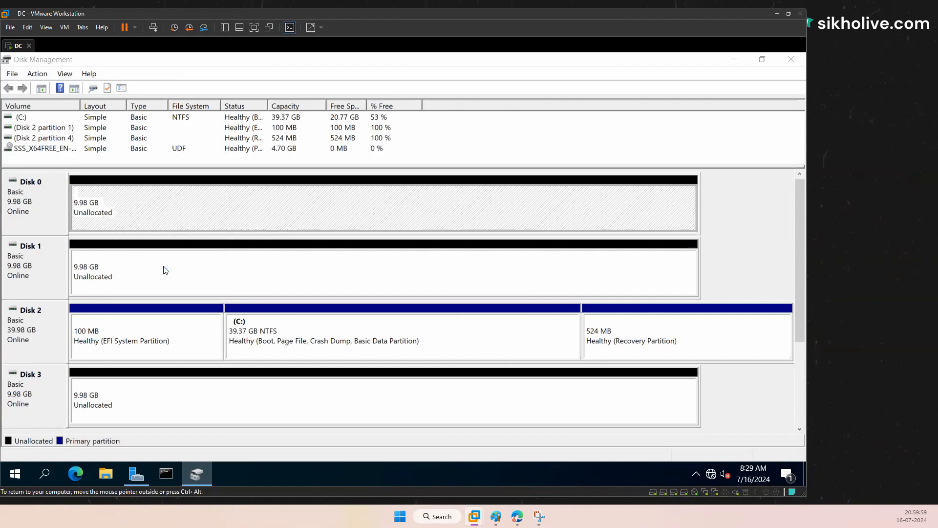
{"action": "left_click", "coordinate": [243, 345]}
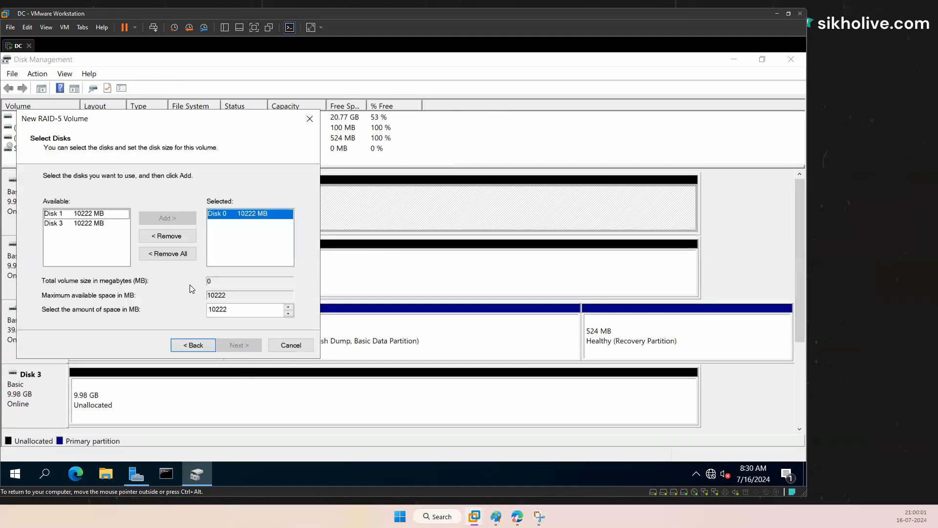
{"action": "left_click", "coordinate": [96, 216]}
{"action": "left_click", "coordinate": [174, 226]}
{"action": "left_click", "coordinate": [84, 213]}
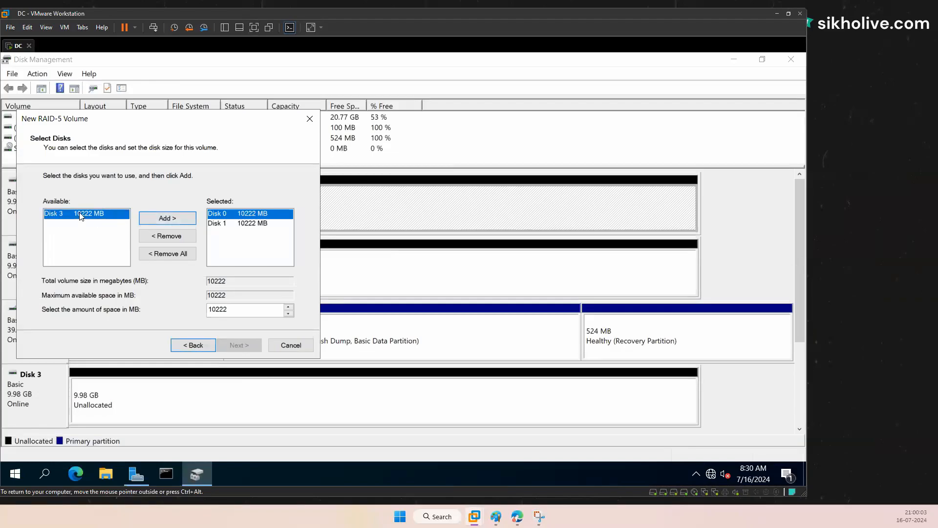
{"action": "left_click", "coordinate": [167, 217]}
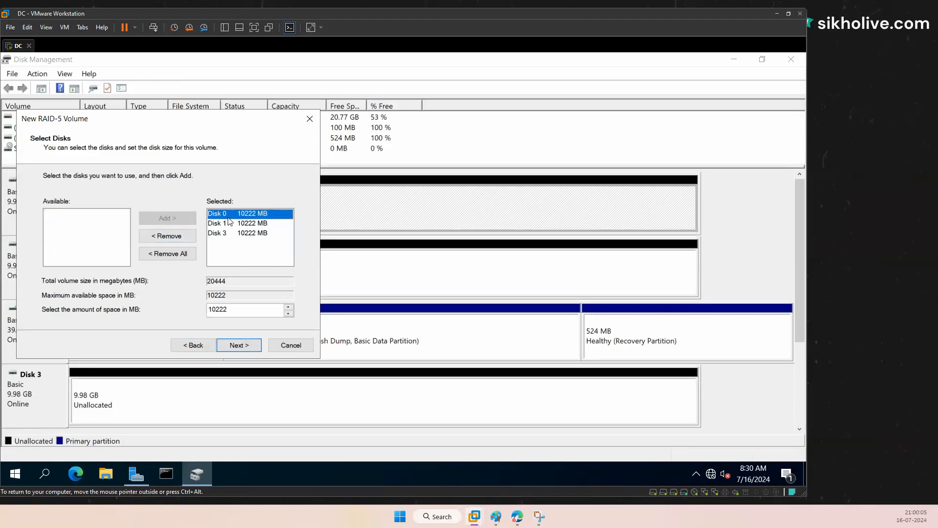
{"action": "left_click", "coordinate": [219, 235]}
{"action": "left_click", "coordinate": [182, 237]}
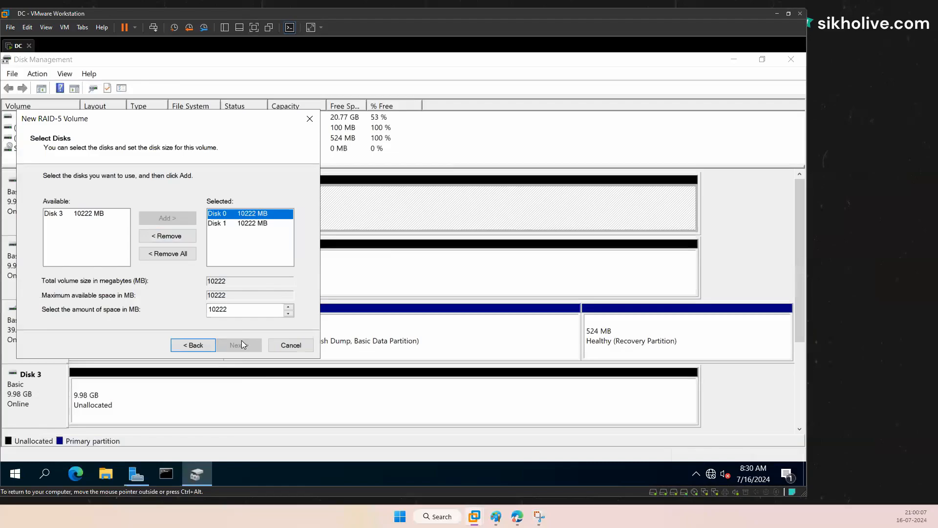
{"action": "left_click", "coordinate": [83, 215]}
{"action": "left_click", "coordinate": [166, 217]}
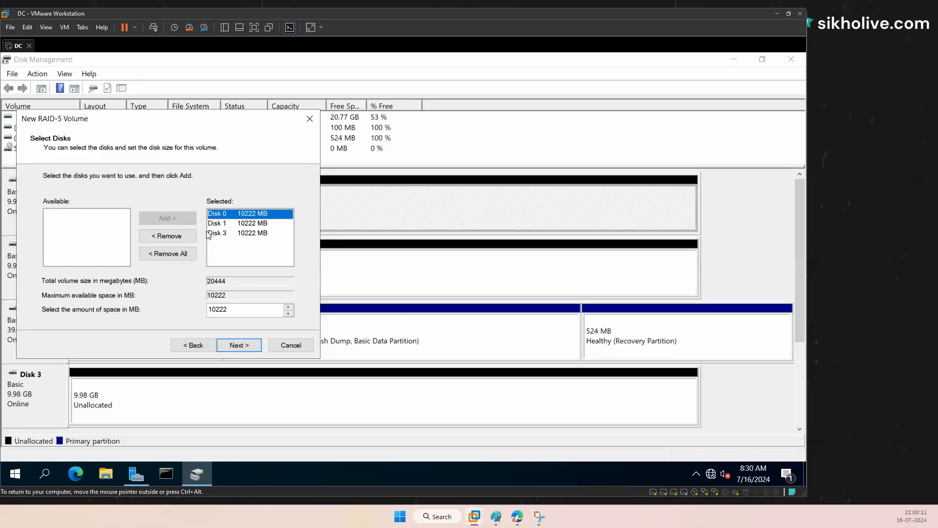
{"action": "left_click", "coordinate": [240, 347]}
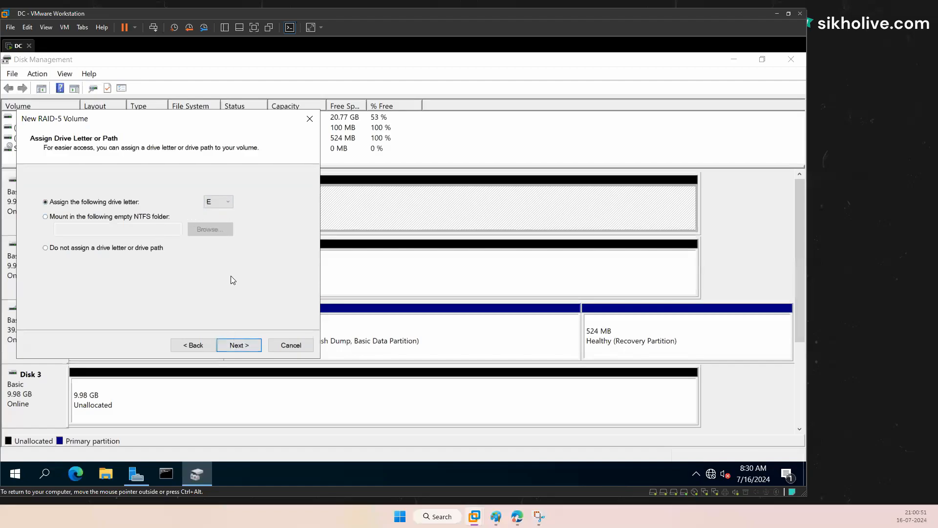
Step: Keep letter E, label the volume RAID5, finish the wizard and accept converting disks to dynamic
{"action": "left_click", "coordinate": [238, 344]}
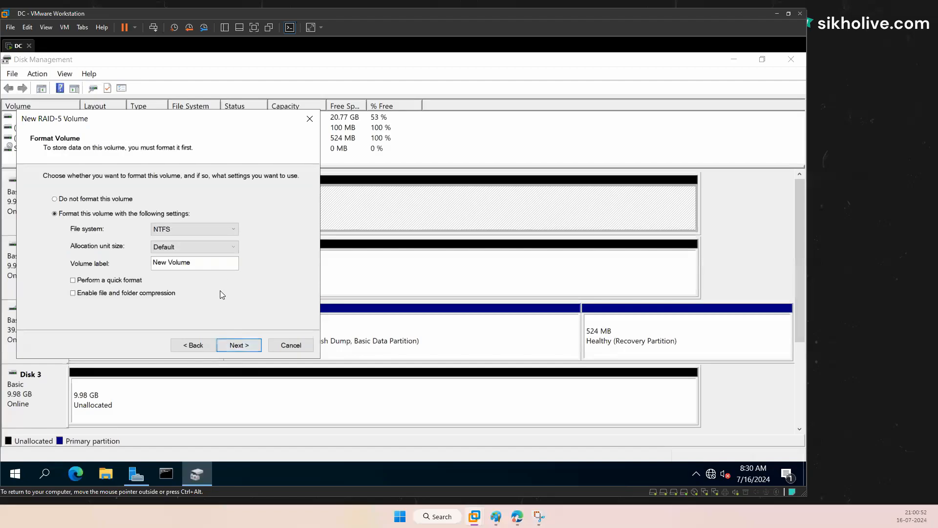
{"action": "left_click", "coordinate": [242, 351]}
{"action": "left_click", "coordinate": [208, 344]}
{"action": "left_click_drag", "start_coordinate": [147, 256], "coordinate": [142, 259]}
{"action": "type", "text": "RAID5"}
{"action": "left_click", "coordinate": [241, 346]}
{"action": "left_click", "coordinate": [239, 346]}
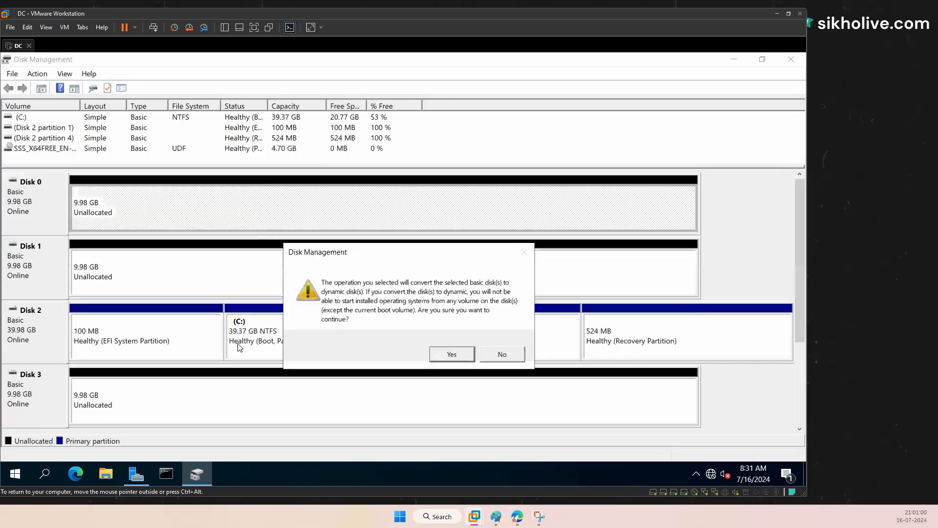
{"action": "left_click", "coordinate": [449, 354]}
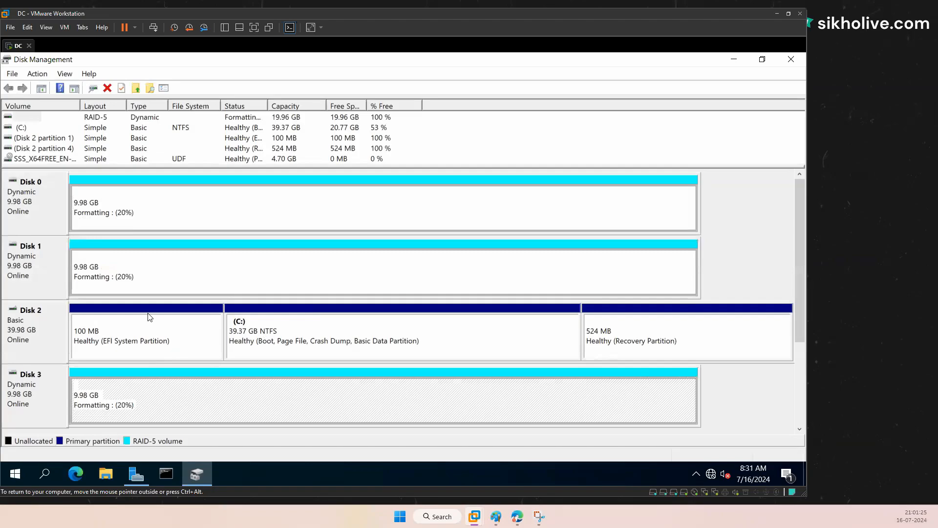
{"action": "left_click", "coordinate": [45, 205]}
{"action": "left_click", "coordinate": [117, 212]}
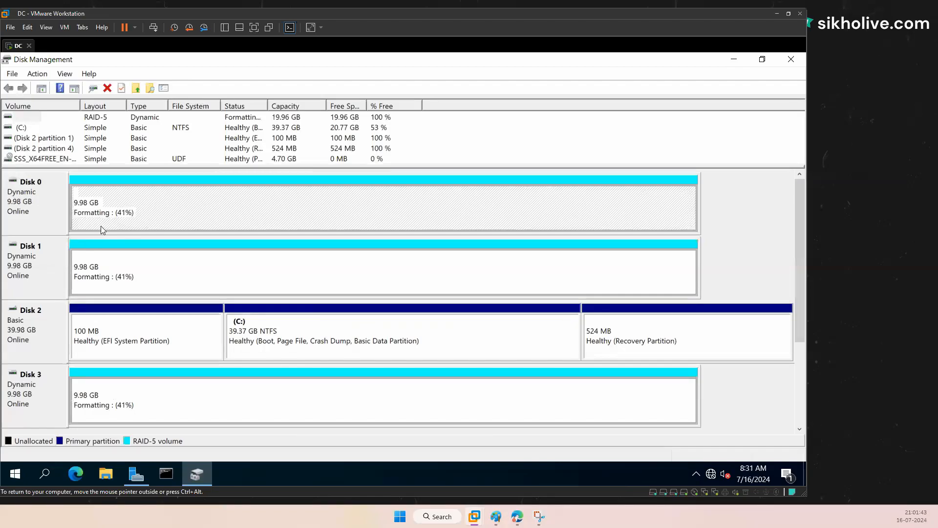
{"action": "left_click", "coordinate": [106, 277]}
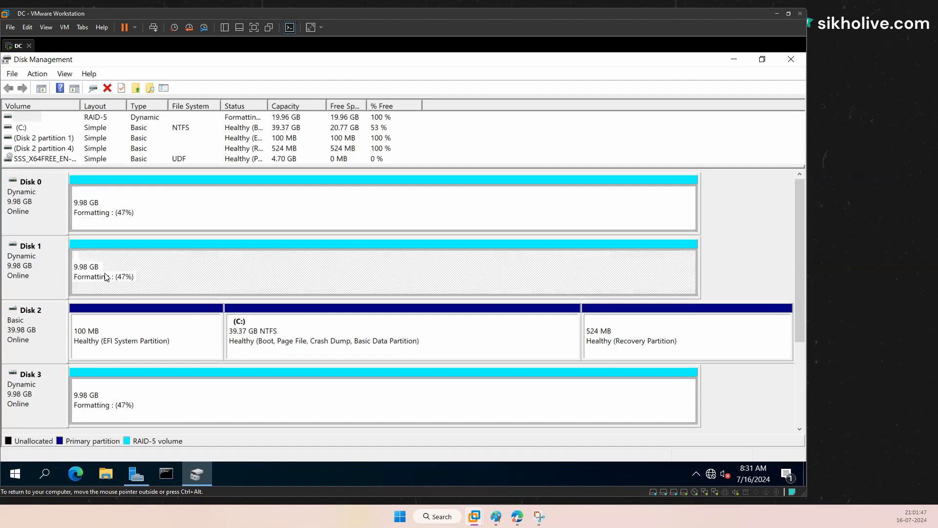
{"action": "left_click", "coordinate": [133, 404]}
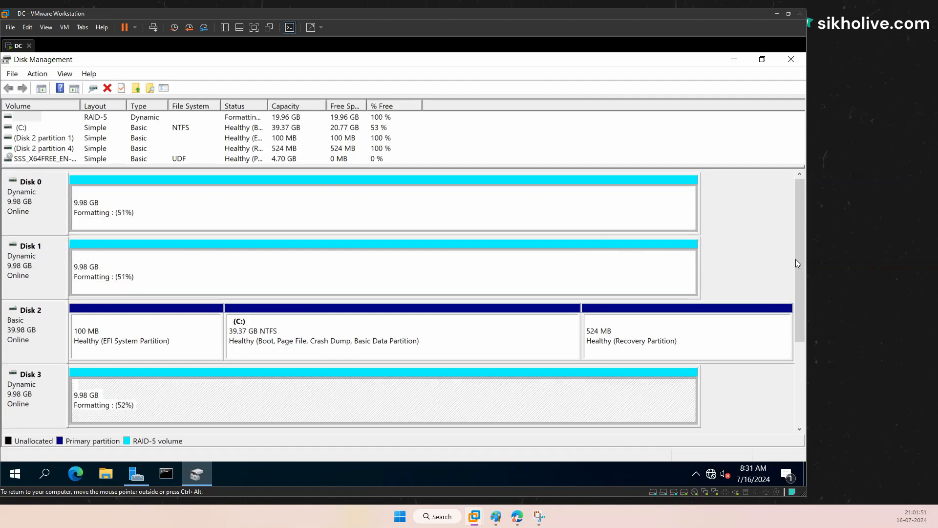
{"action": "mouse_move", "coordinate": [795, 305]}
{"action": "left_mouse_down"}
{"action": "mouse_move", "coordinate": [799, 327]}
{"action": "mouse_move", "coordinate": [796, 242]}
{"action": "mouse_move", "coordinate": [779, 206]}
{"action": "left_mouse_up"}
{"action": "left_click", "coordinate": [135, 210]}
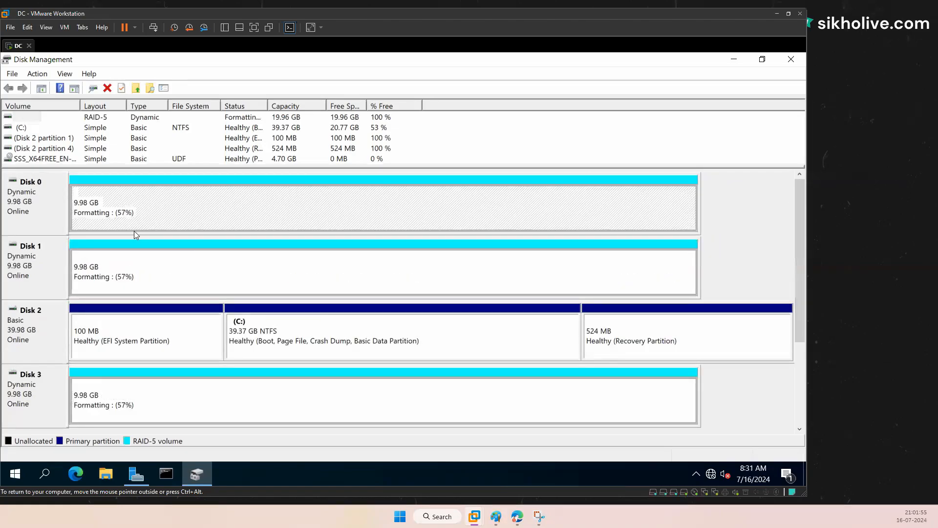
{"action": "left_click", "coordinate": [109, 278]}
{"action": "left_click", "coordinate": [116, 396]}
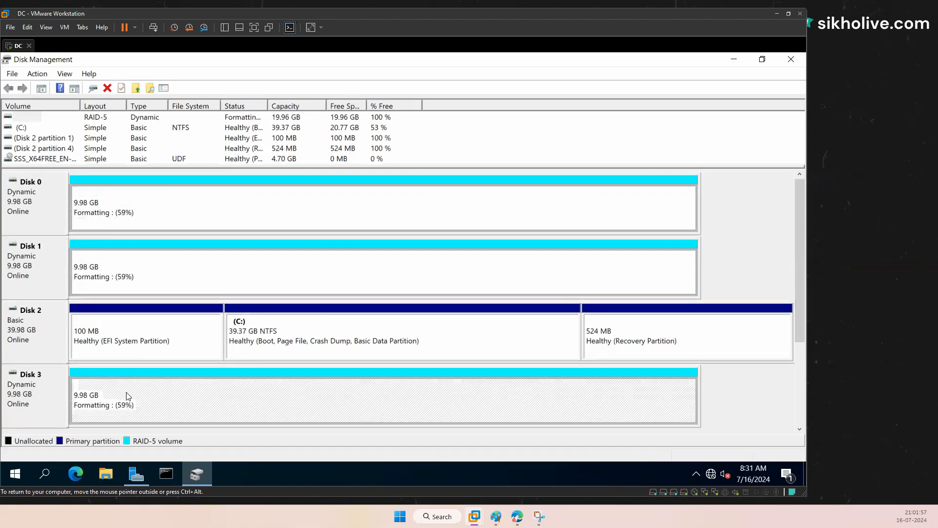
{"action": "right_click", "coordinate": [103, 474]}
Step: Open File Explorer and view This PC's drives
{"action": "left_click", "coordinate": [67, 197]}
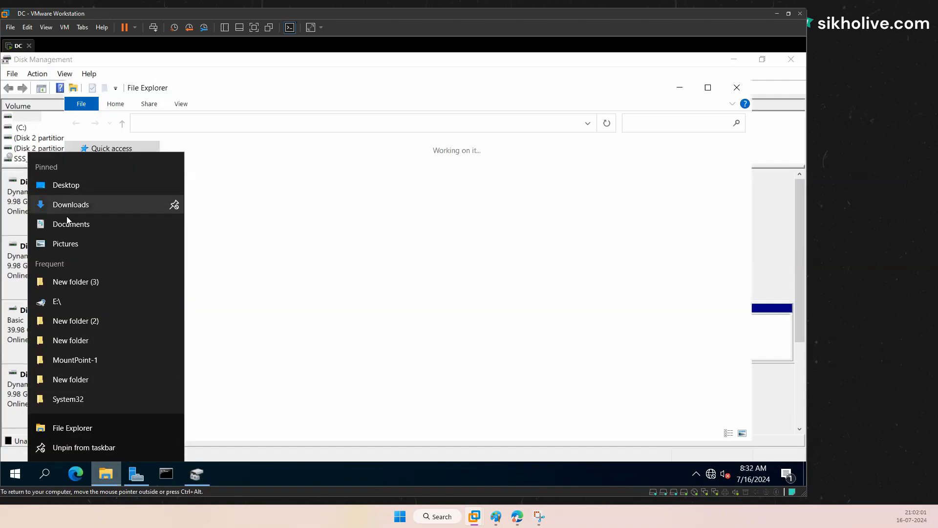
{"action": "left_click", "coordinate": [107, 482]}
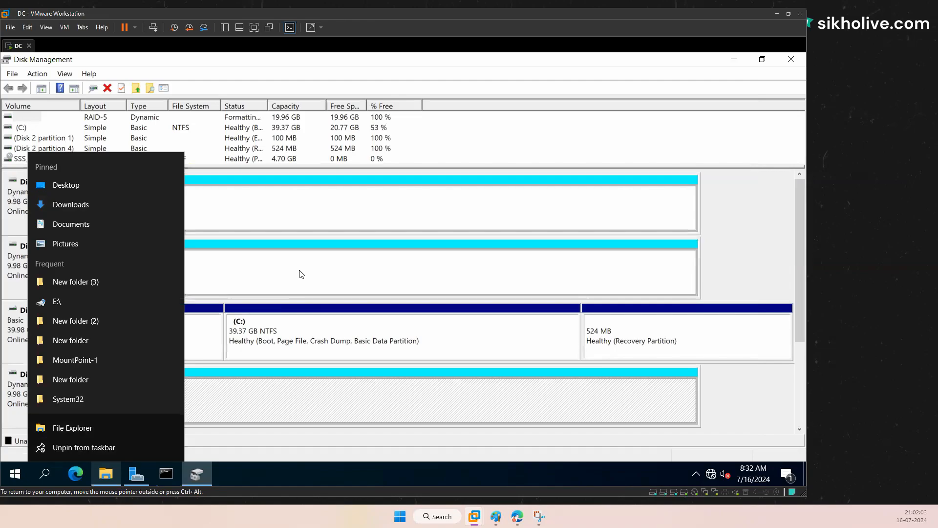
{"action": "left_click", "coordinate": [102, 474]}
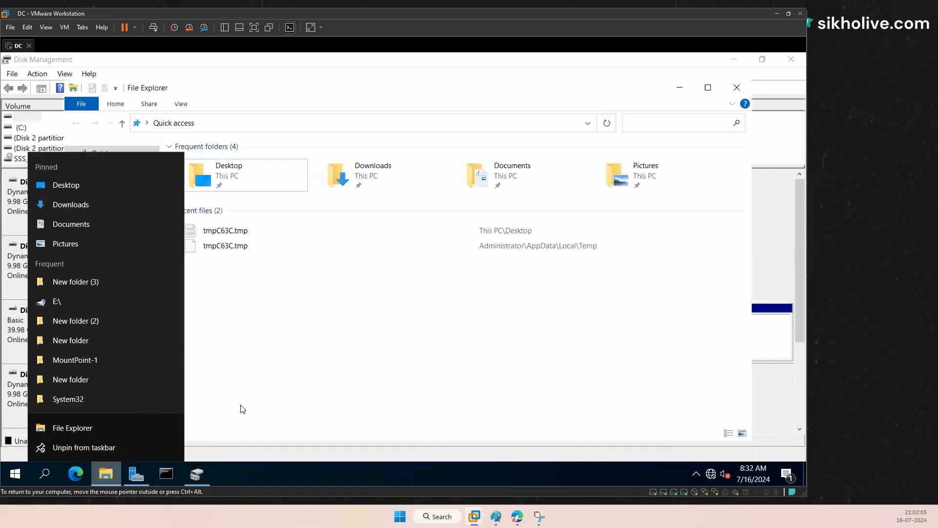
{"action": "left_click", "coordinate": [112, 477]}
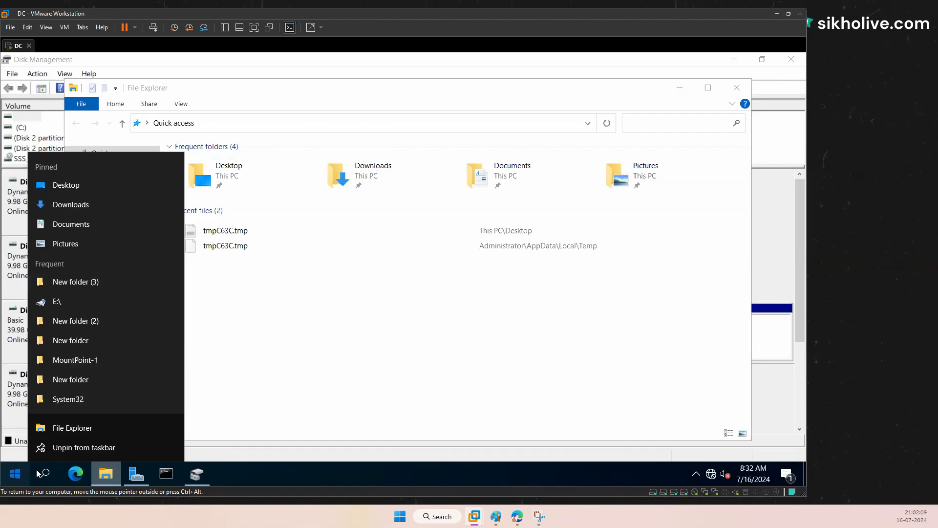
{"action": "left_click", "coordinate": [15, 478]}
{"action": "left_click", "coordinate": [419, 327]}
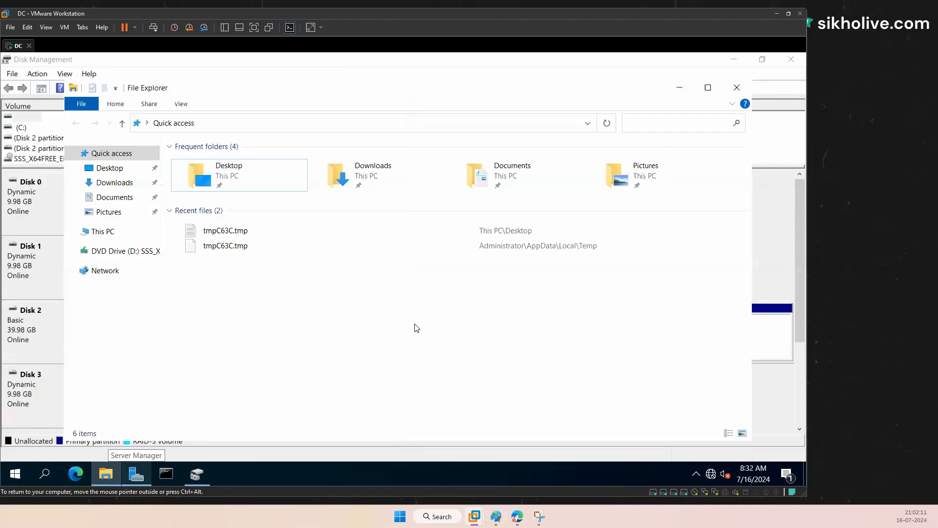
{"action": "left_click", "coordinate": [109, 234]}
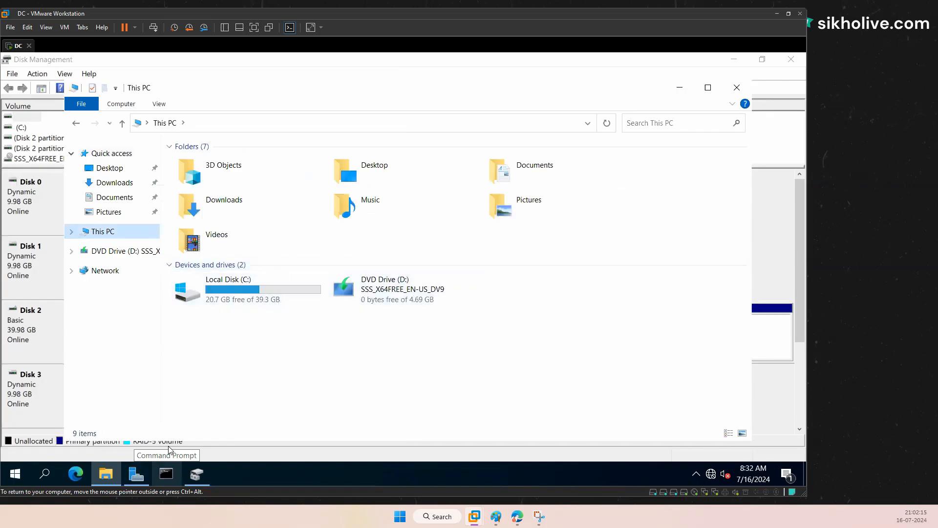
Step: Return to Disk Management and inspect the now Healthy RAID5 (E:) region on Disk 0
{"action": "left_click", "coordinate": [136, 474]}
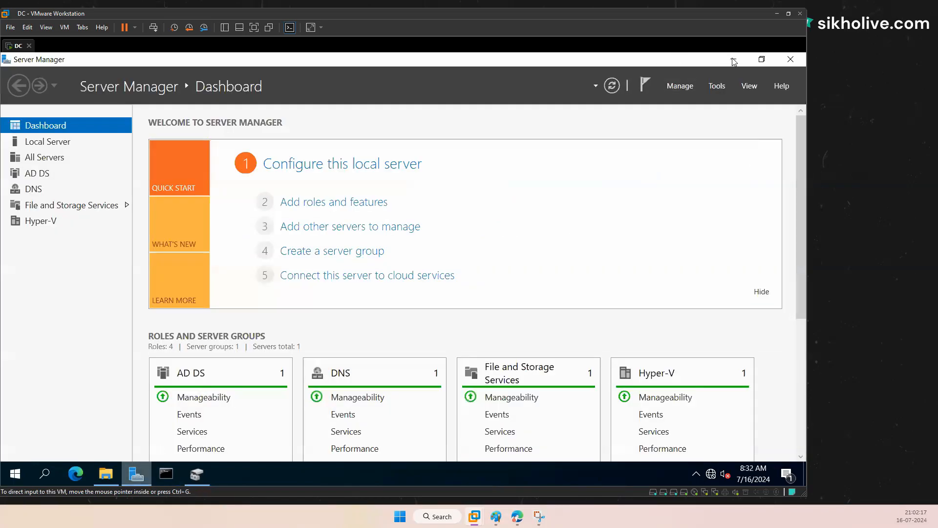
{"action": "left_click", "coordinate": [197, 474]}
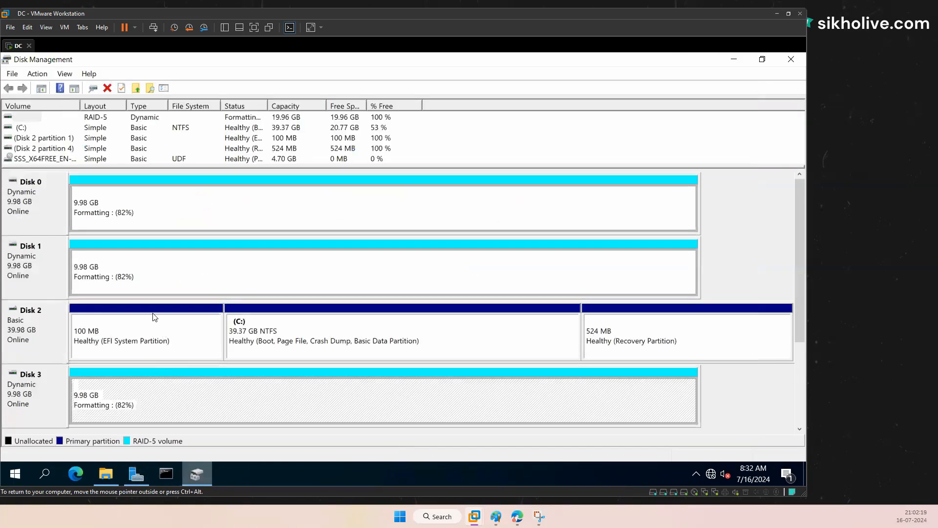
{"action": "left_click", "coordinate": [240, 224]}
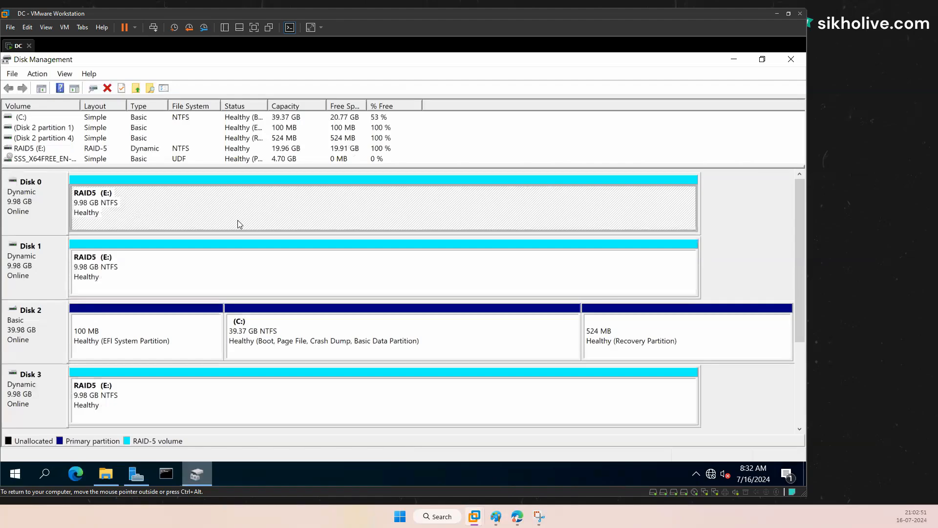
Step: Open RAID5 (E:) in File Explorer, create a default New folder, and return to Disk Management
{"action": "left_click", "coordinate": [109, 473]}
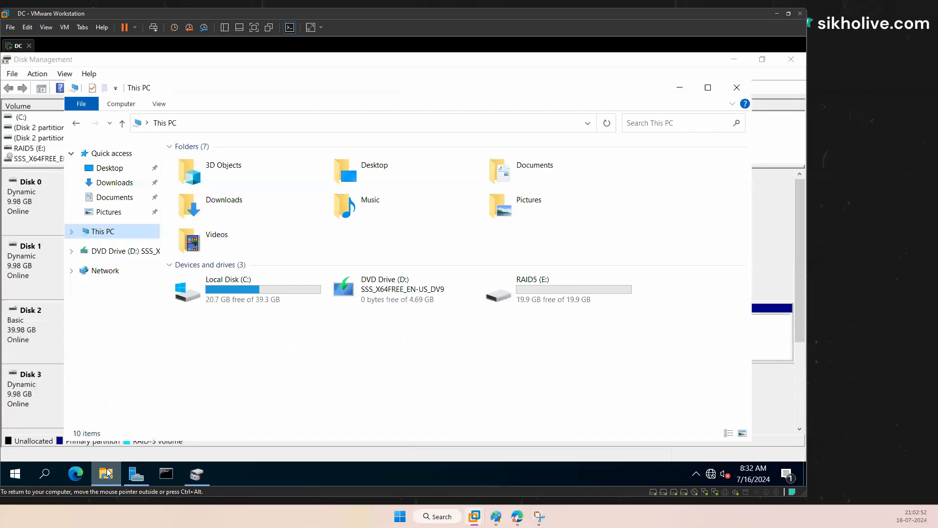
{"action": "left_click", "coordinate": [543, 298]}
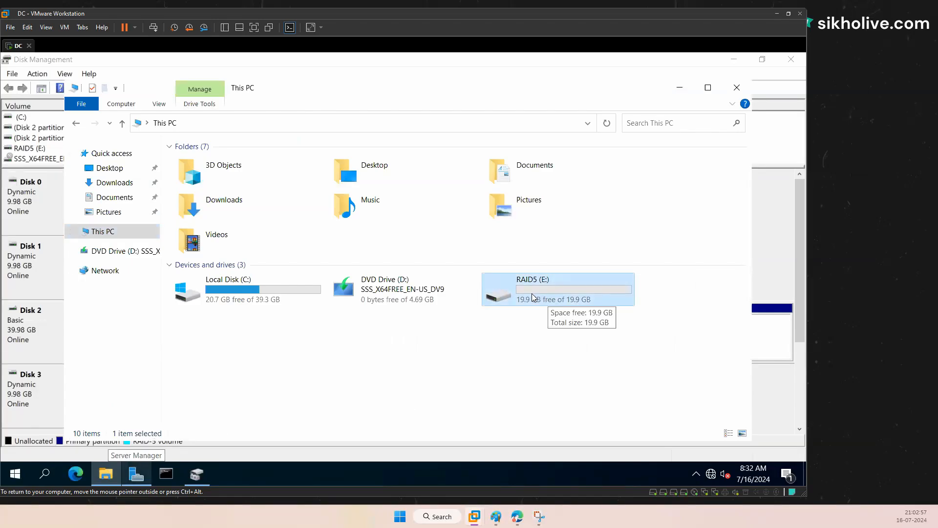
{"action": "double_click", "coordinate": [532, 298]}
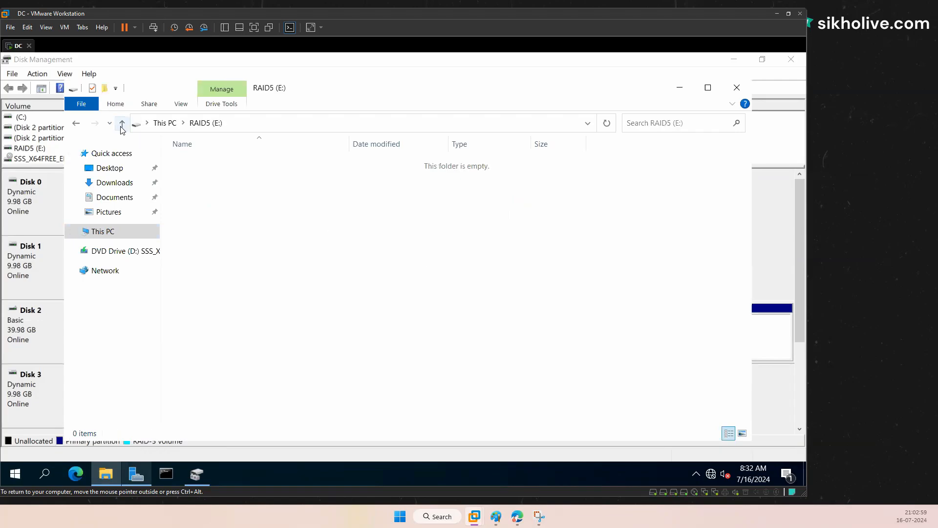
{"action": "left_click", "coordinate": [122, 123]}
{"action": "double_click", "coordinate": [509, 297]}
{"action": "right_click", "coordinate": [410, 297]}
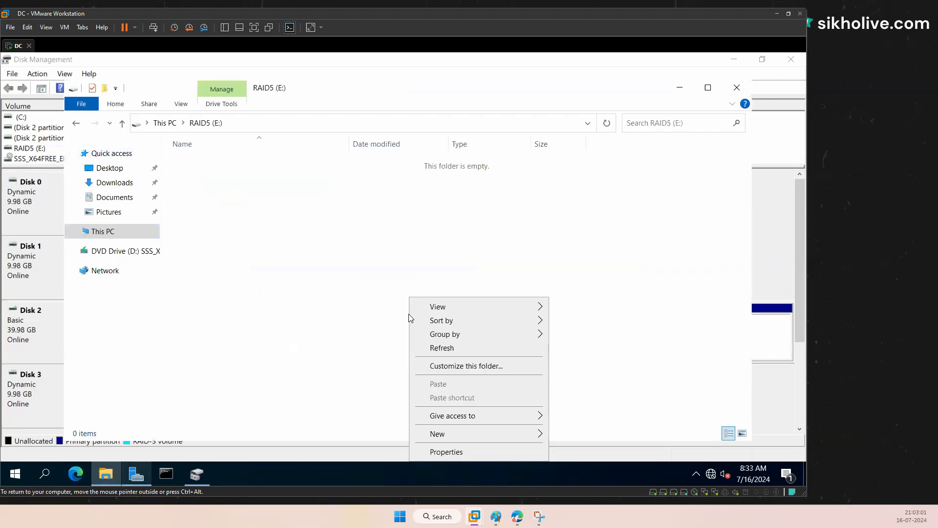
{"action": "mouse_move", "coordinate": [457, 433]}
{"action": "left_click", "coordinate": [576, 360]}
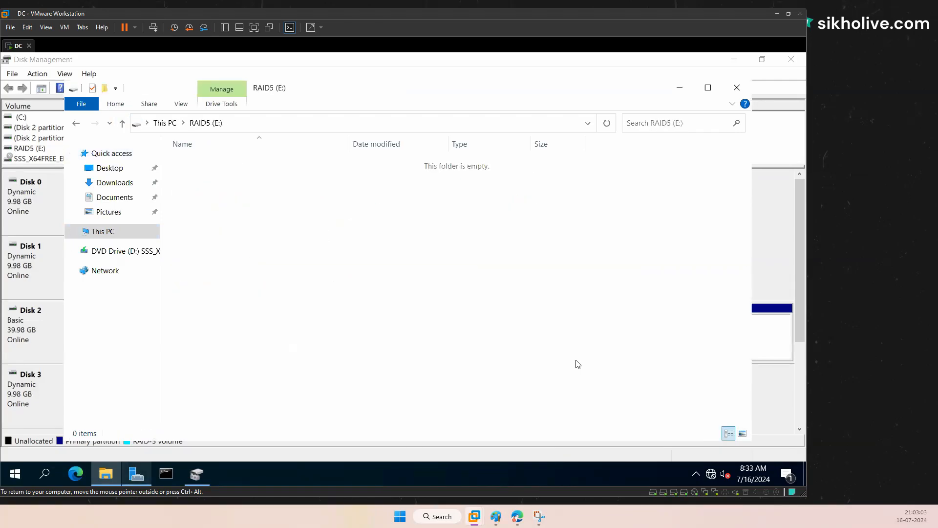
{"action": "left_click", "coordinate": [255, 189]}
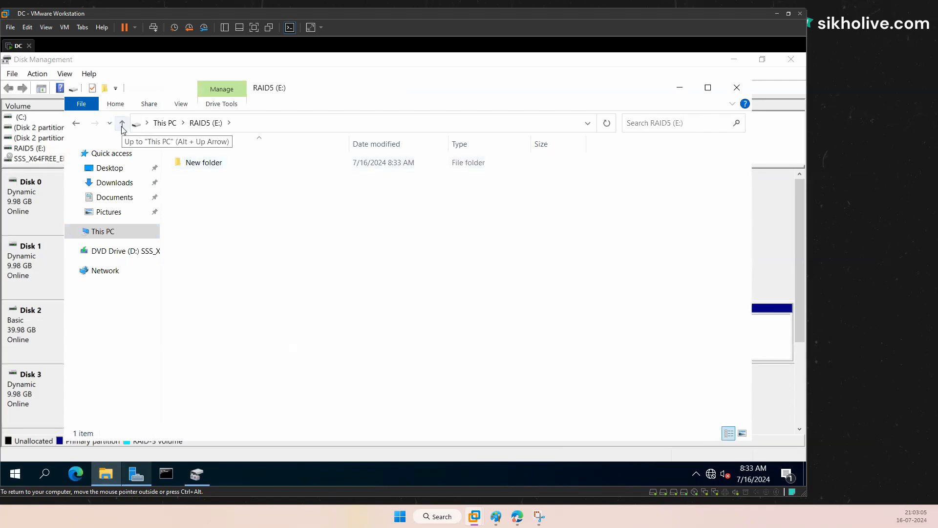
{"action": "left_click", "coordinate": [42, 194]}
{"action": "right_click", "coordinate": [42, 194]}
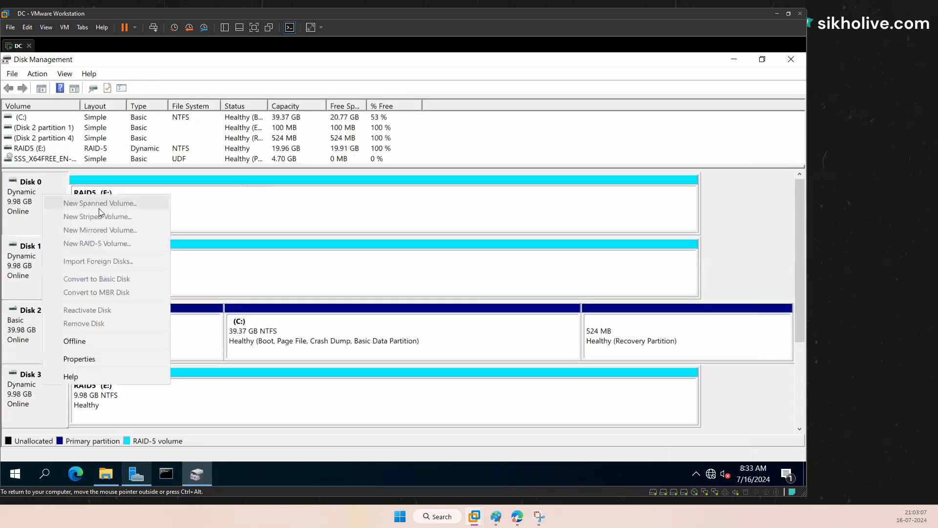
{"action": "left_click", "coordinate": [196, 211]}
{"action": "right_click", "coordinate": [196, 211]}
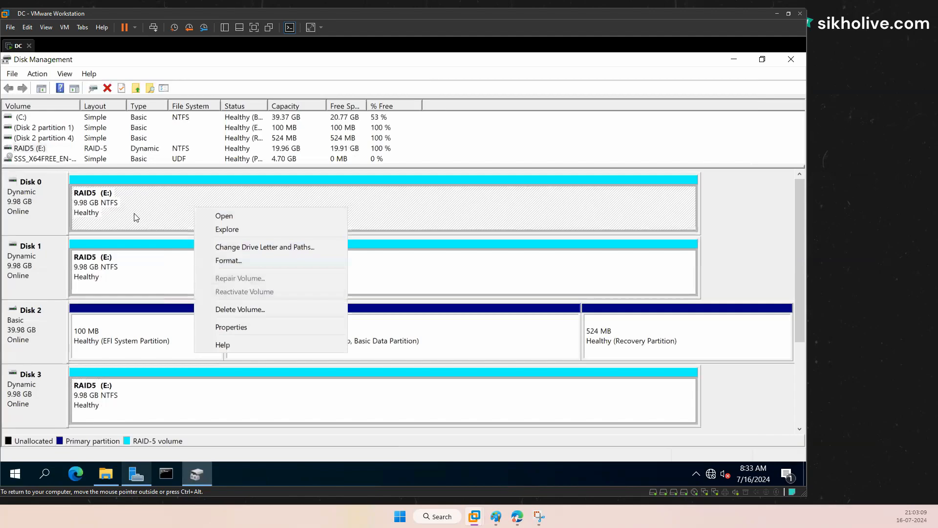
{"action": "left_click", "coordinate": [48, 203]}
{"action": "right_click", "coordinate": [47, 203]}
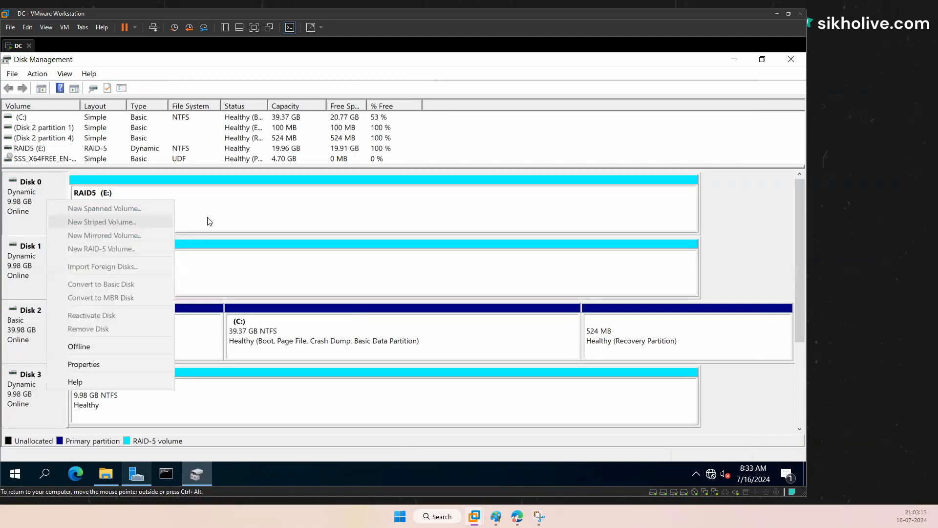
{"action": "left_click", "coordinate": [222, 215]}
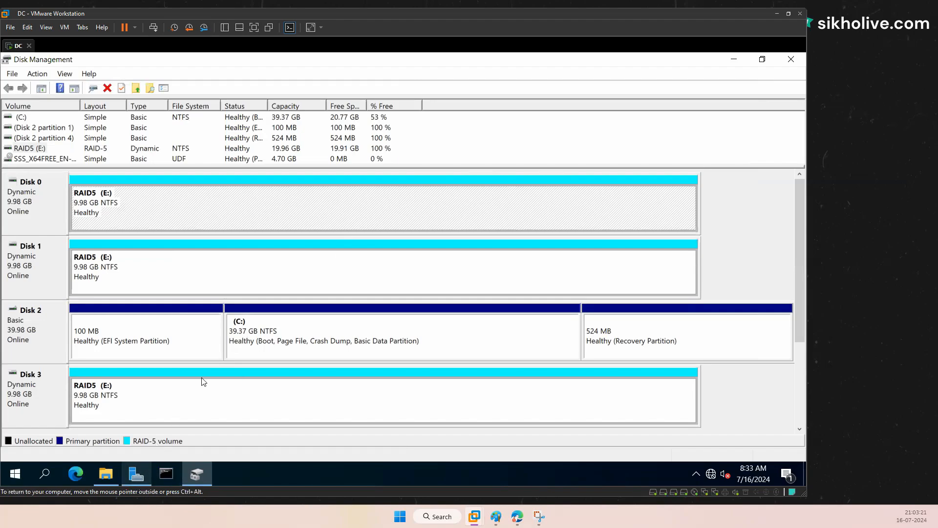
{"action": "left_click", "coordinate": [131, 281]}
{"action": "left_click", "coordinate": [123, 390]}
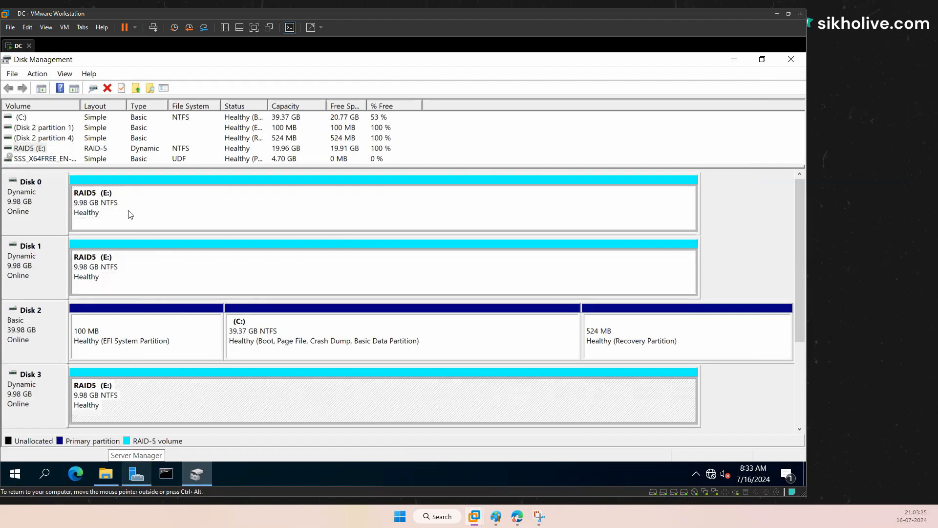
{"action": "left_click", "coordinate": [102, 473]}
{"action": "right_click", "coordinate": [378, 256]}
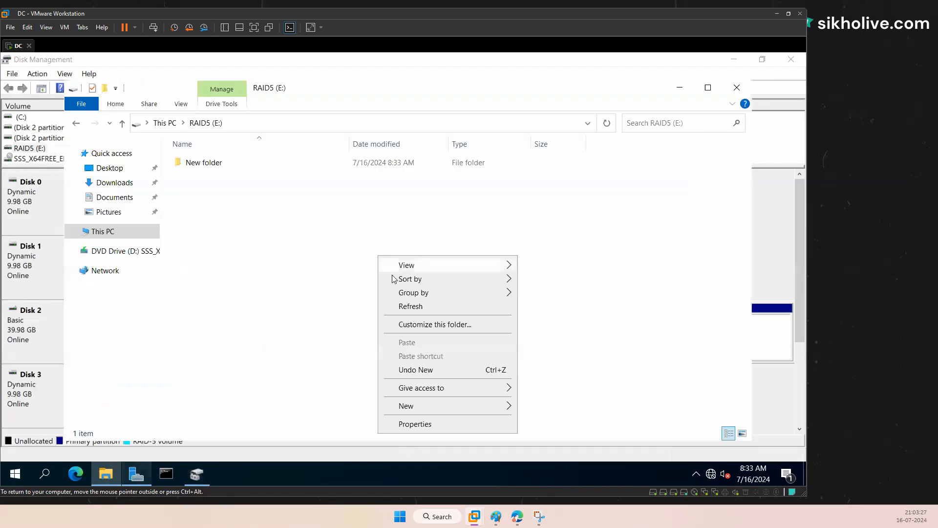
{"action": "left_click", "coordinate": [201, 162]}
{"action": "left_click", "coordinate": [680, 87]}
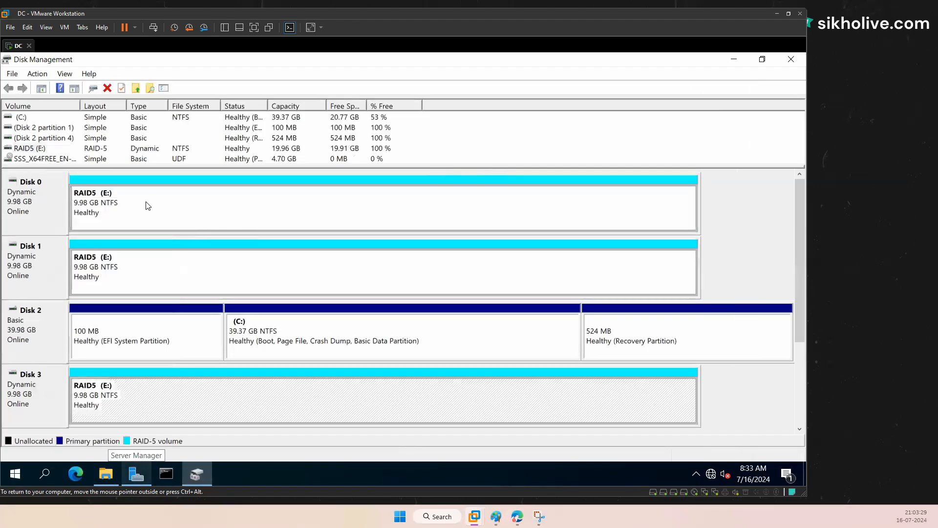
{"action": "left_click", "coordinate": [148, 205]}
{"action": "right_click", "coordinate": [147, 205]}
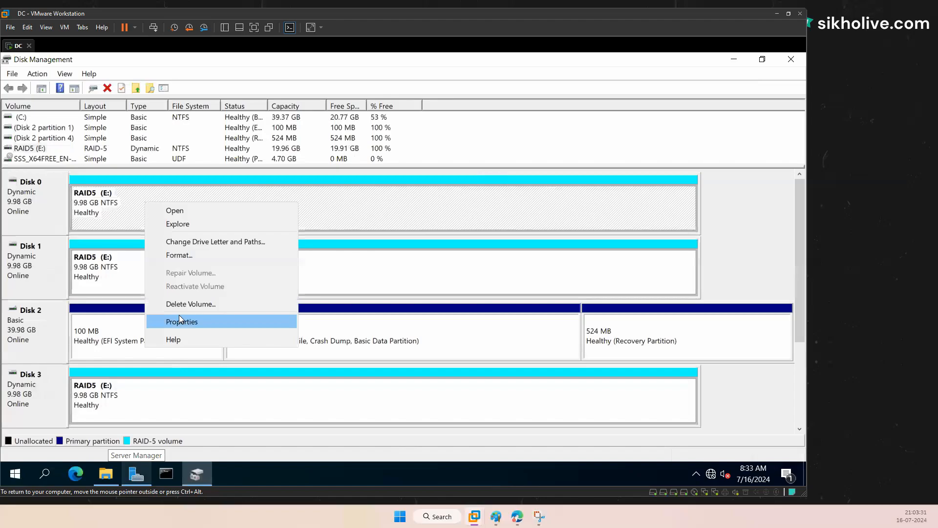
{"action": "left_click", "coordinate": [119, 209]}
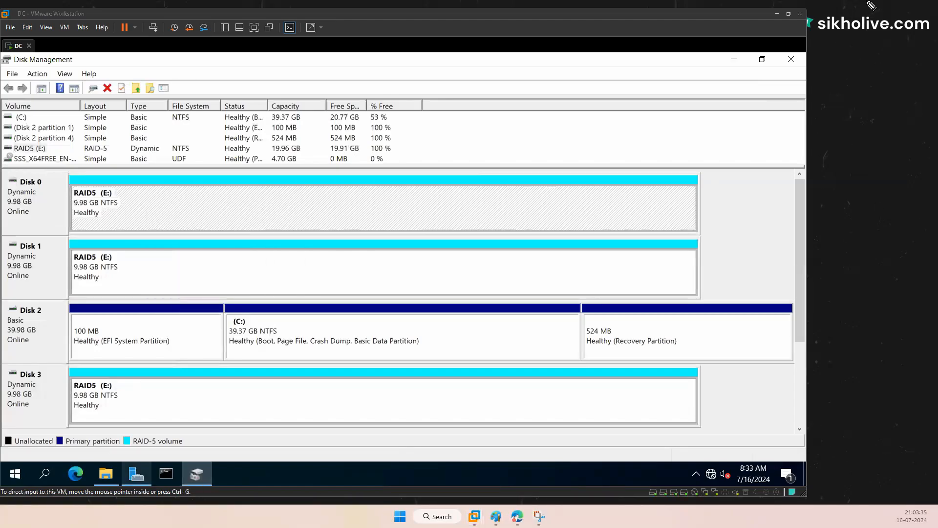
{"action": "mouse_move", "coordinate": [160, 193]}
{"action": "left_mouse_down"}
{"action": "mouse_move", "coordinate": [211, 213]}
{"action": "mouse_move", "coordinate": [330, 203]}
{"action": "mouse_move", "coordinate": [328, 211]}
{"action": "left_mouse_up"}
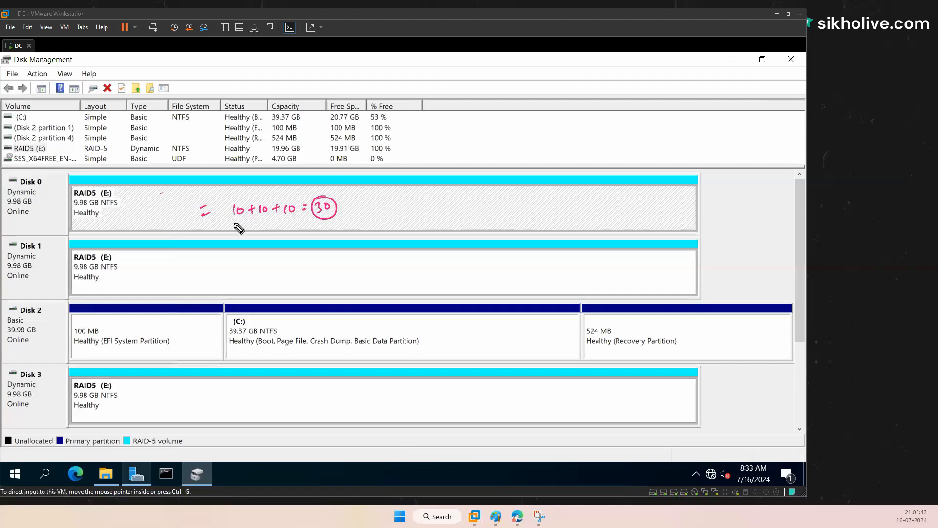
{"action": "left_click_drag", "start_coordinate": [235, 223], "coordinate": [237, 234]}
{"action": "left_click_drag", "start_coordinate": [311, 228], "coordinate": [357, 228]}
{"action": "mouse_move", "coordinate": [260, 223]}
{"action": "left_mouse_down"}
{"action": "mouse_move", "coordinate": [260, 233]}
{"action": "mouse_move", "coordinate": [267, 224]}
{"action": "left_mouse_up"}
{"action": "left_click", "coordinate": [347, 236]}
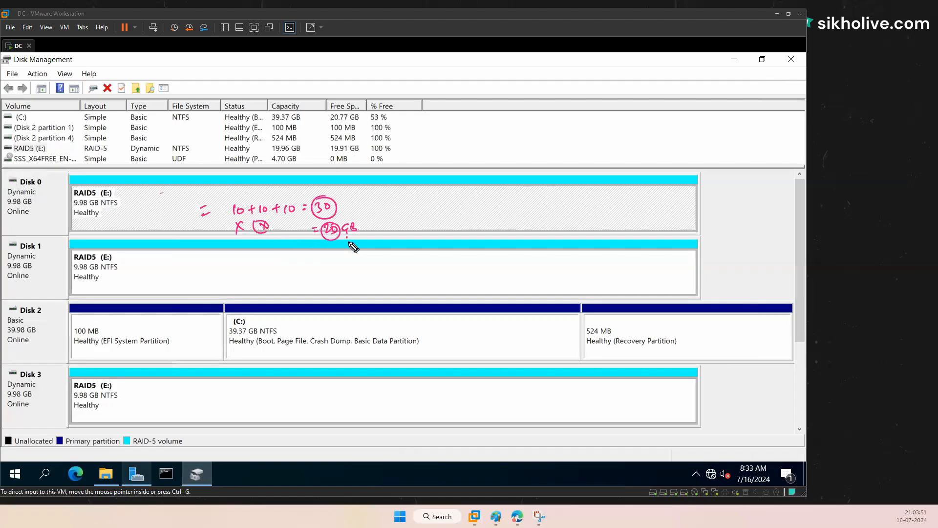
{"action": "mouse_move", "coordinate": [346, 237]}
{"action": "left_mouse_down"}
{"action": "mouse_move", "coordinate": [354, 241]}
{"action": "mouse_move", "coordinate": [332, 253]}
{"action": "mouse_move", "coordinate": [355, 268]}
{"action": "mouse_move", "coordinate": [328, 257]}
{"action": "mouse_move", "coordinate": [331, 275]}
{"action": "left_mouse_up"}
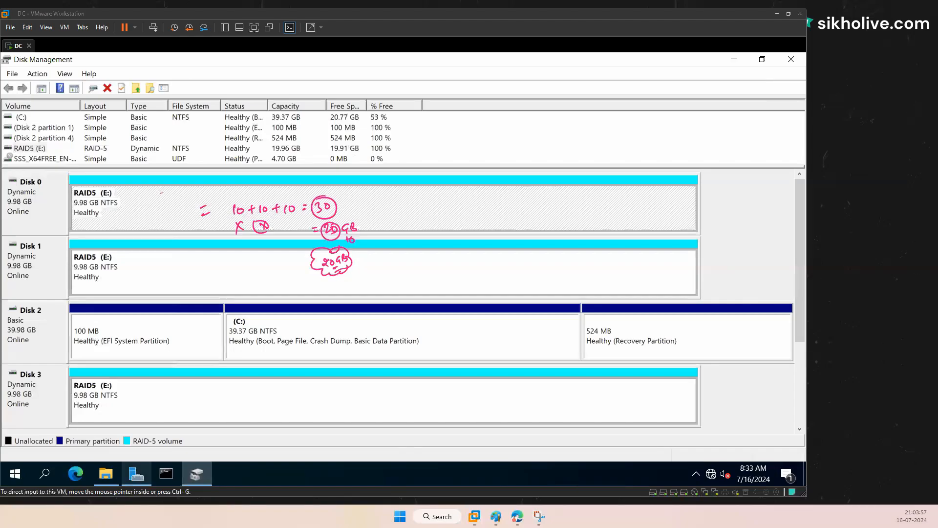
{"action": "key", "text": "Escape"}
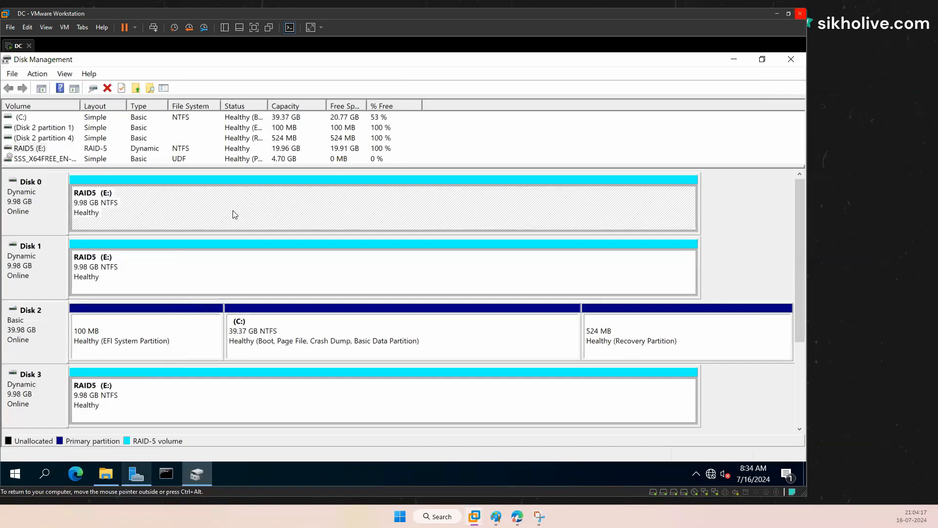
Step: Take Disk 3 offline so RAID5 (E:) shows Failed Redundancy
{"action": "right_click", "coordinate": [203, 211]}
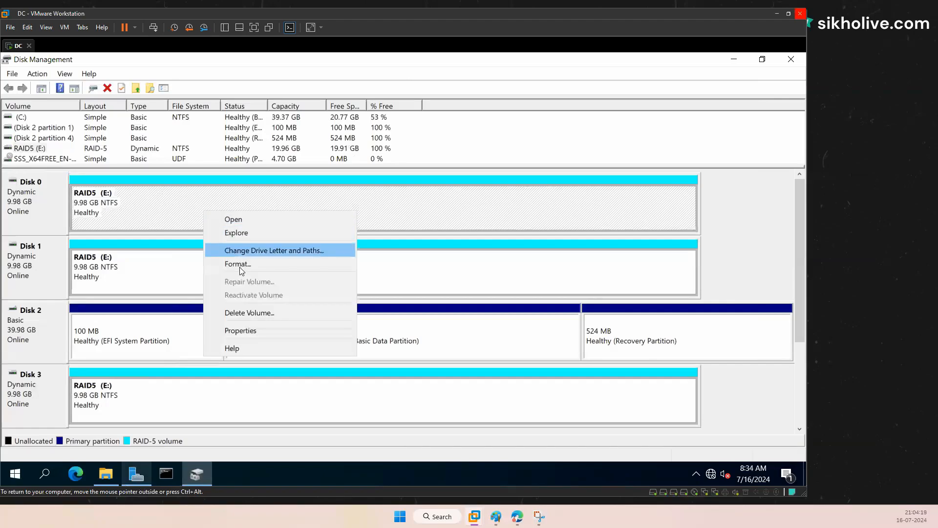
{"action": "right_click", "coordinate": [49, 214]}
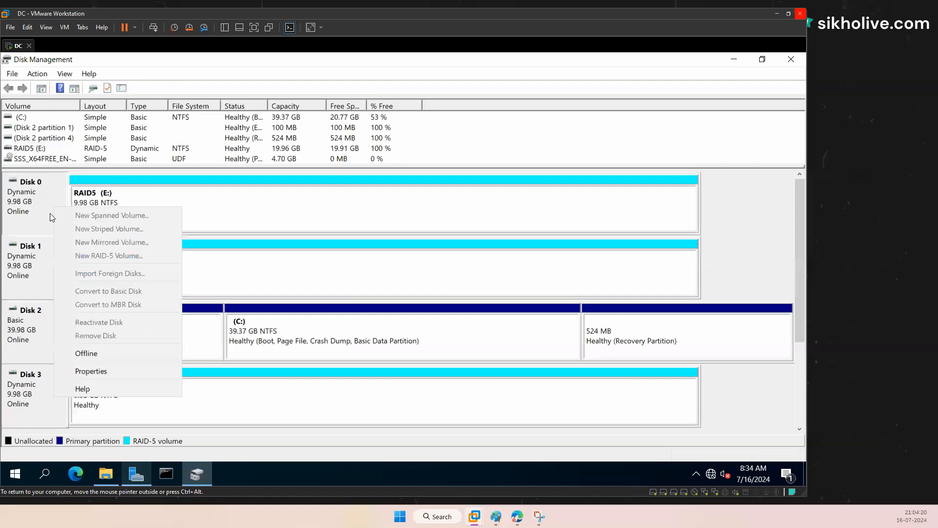
{"action": "left_click", "coordinate": [48, 404]}
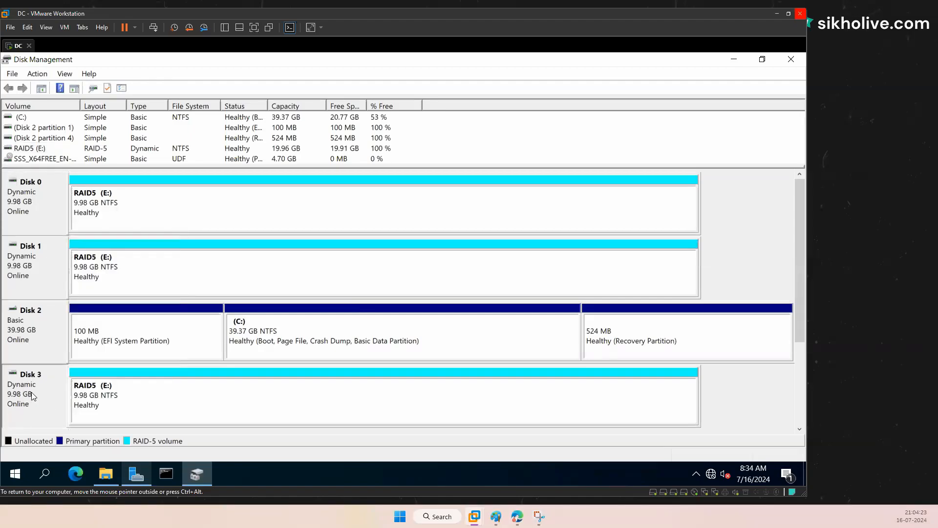
{"action": "right_click", "coordinate": [32, 396]}
{"action": "left_click", "coordinate": [69, 350]}
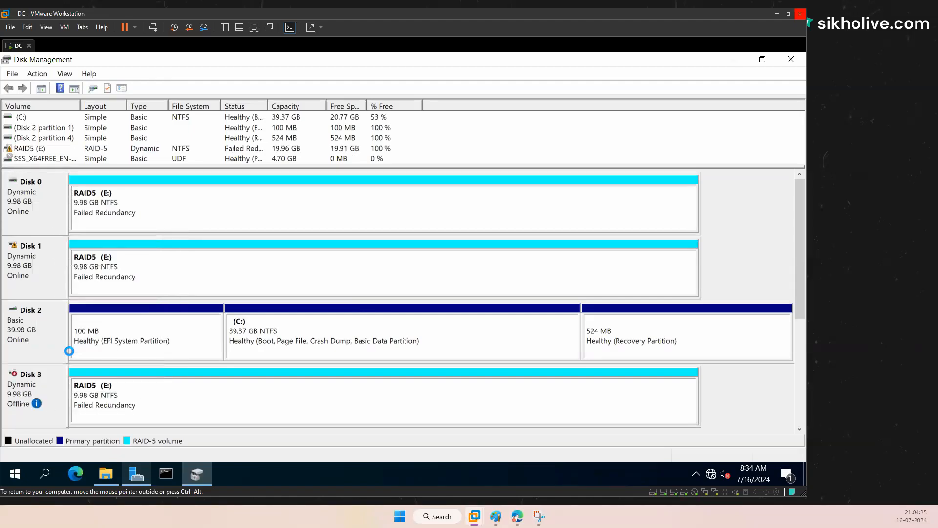
{"action": "left_click", "coordinate": [28, 259]}
{"action": "left_click", "coordinate": [33, 223]}
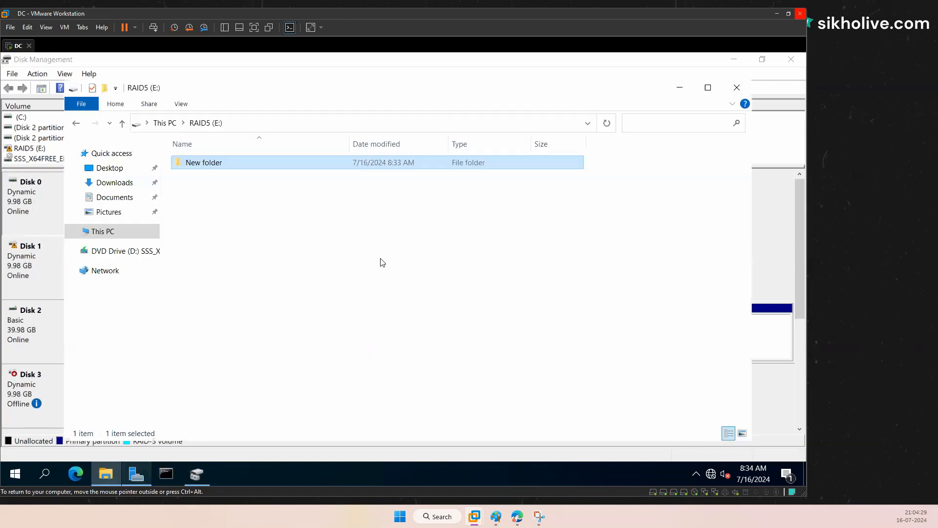
Step: Create New folder (2) on the degraded RAID5 (E:) drive in File Explorer
{"action": "left_click", "coordinate": [106, 473]}
{"action": "right_click", "coordinate": [299, 203]}
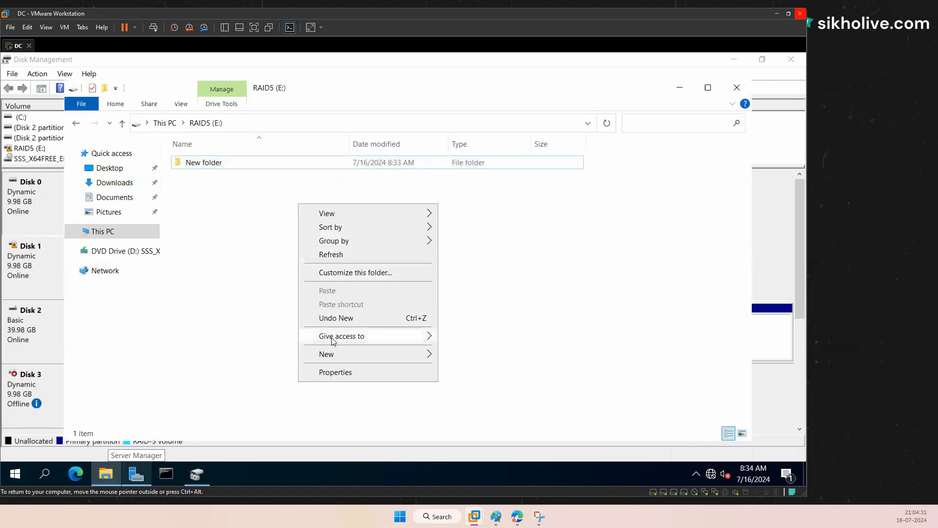
{"action": "mouse_move", "coordinate": [367, 357]}
{"action": "left_click", "coordinate": [468, 356]}
{"action": "left_click", "coordinate": [200, 186]}
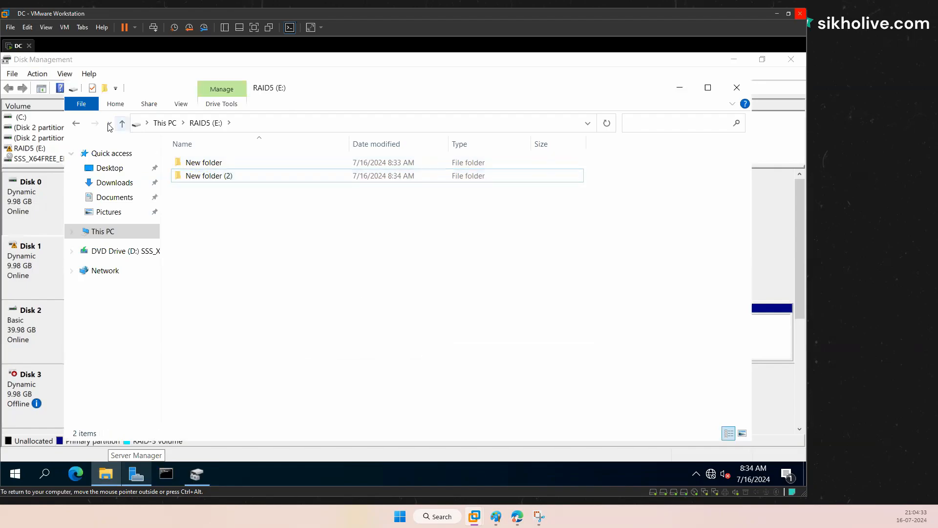
Step: Bring Disk 3 back online in Disk Management
{"action": "left_click", "coordinate": [21, 382]}
{"action": "right_click", "coordinate": [21, 382]}
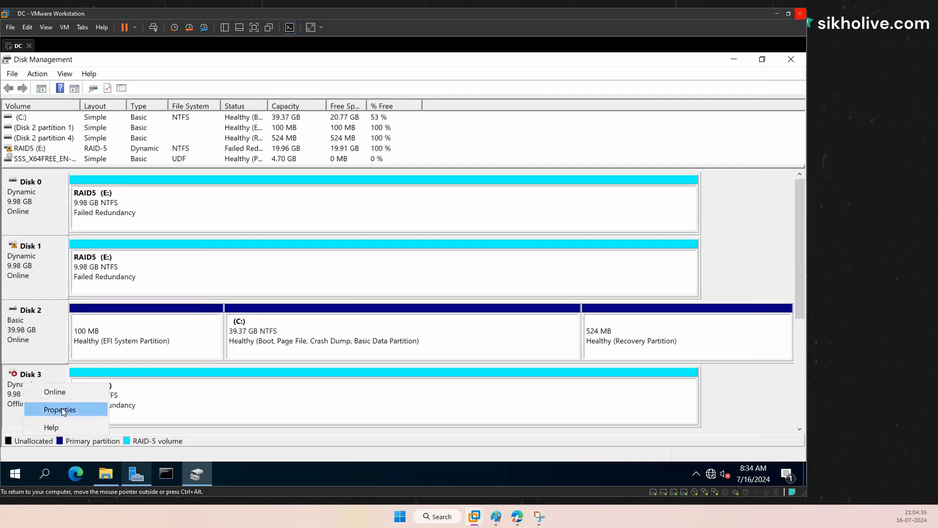
{"action": "left_click", "coordinate": [62, 408]}
{"action": "right_click", "coordinate": [34, 391]}
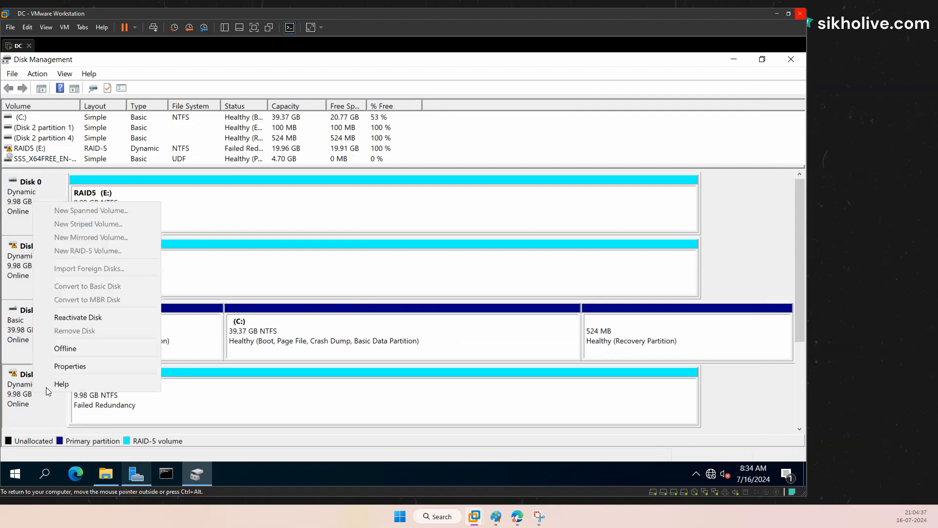
{"action": "left_click", "coordinate": [77, 317]}
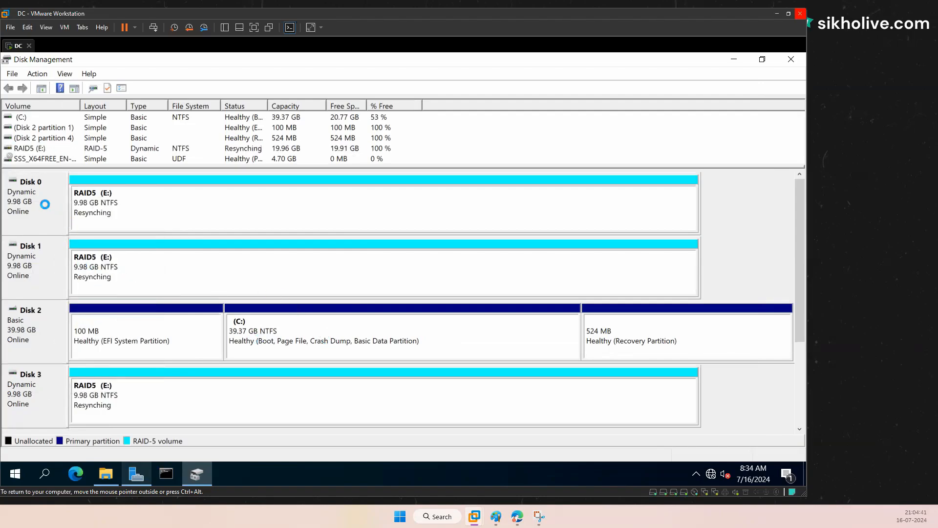
{"action": "left_click", "coordinate": [85, 209]}
{"action": "left_click", "coordinate": [100, 404]}
{"action": "left_click", "coordinate": [96, 205]}
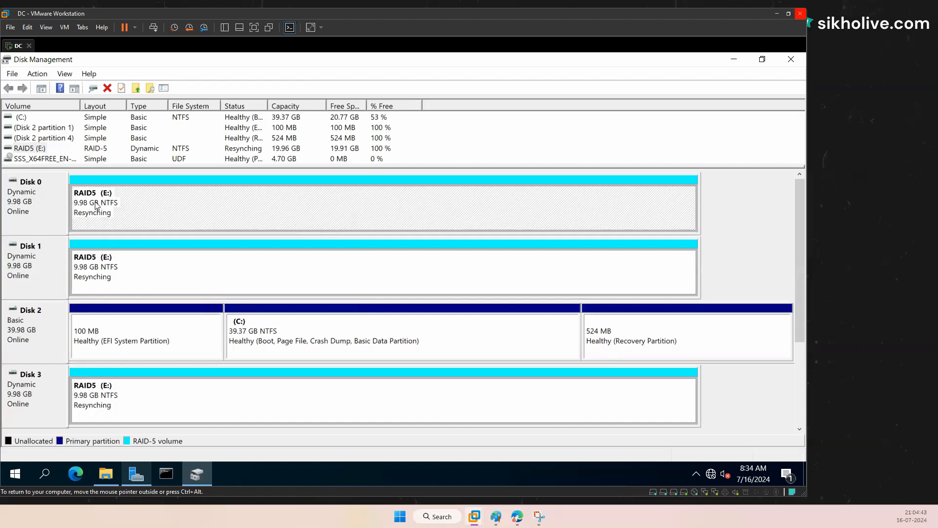
{"action": "double_click", "coordinate": [95, 206]}
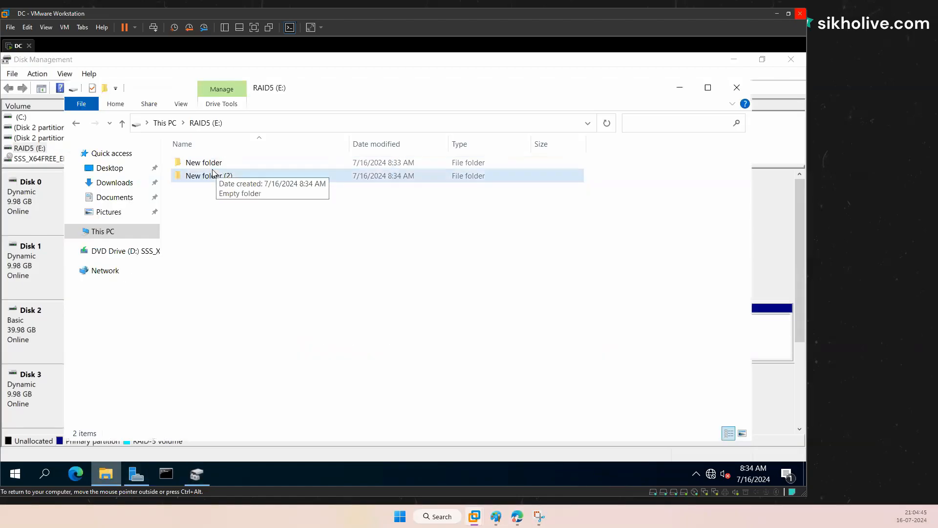
{"action": "left_click", "coordinate": [219, 178]}
{"action": "left_click", "coordinate": [14, 395]}
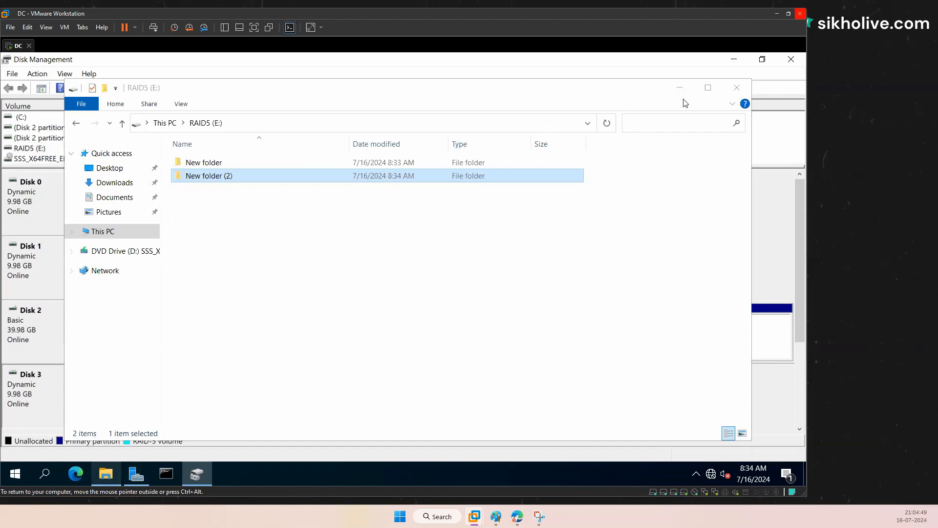
{"action": "left_click", "coordinate": [737, 88]}
{"action": "left_click", "coordinate": [101, 400]}
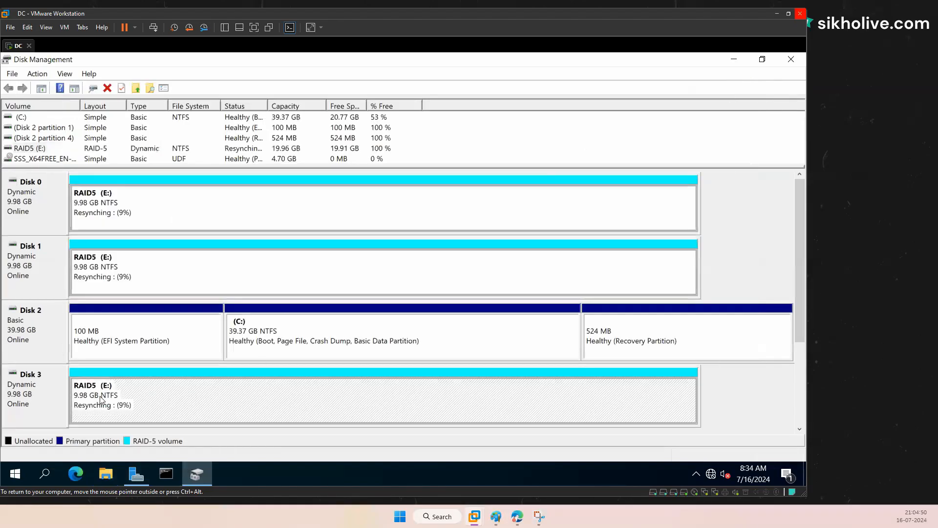
{"action": "right_click", "coordinate": [142, 397]}
{"action": "left_click", "coordinate": [161, 258]}
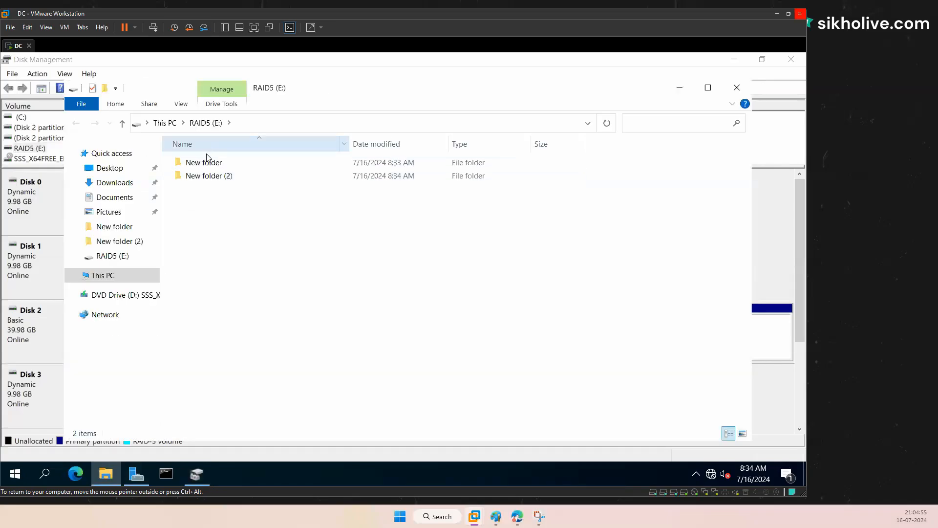
{"action": "left_click", "coordinate": [213, 177]}
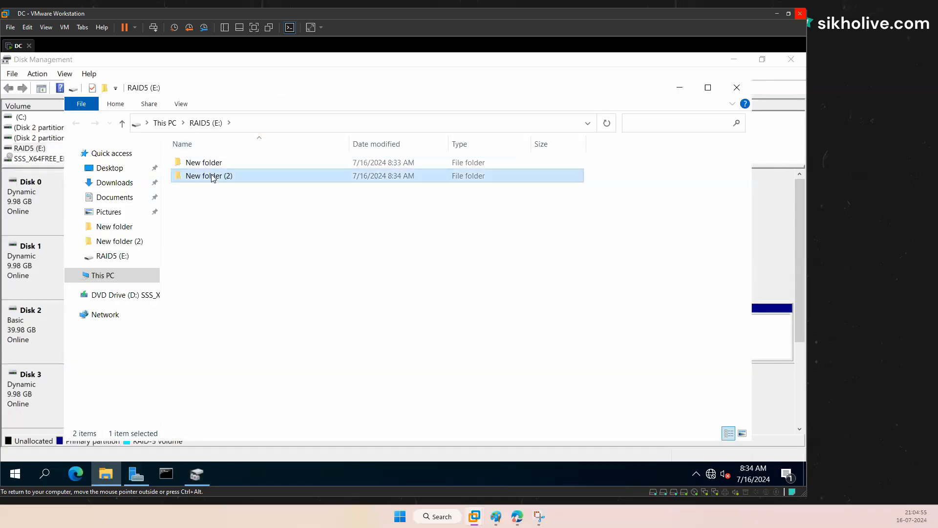
{"action": "left_click", "coordinate": [727, 92]}
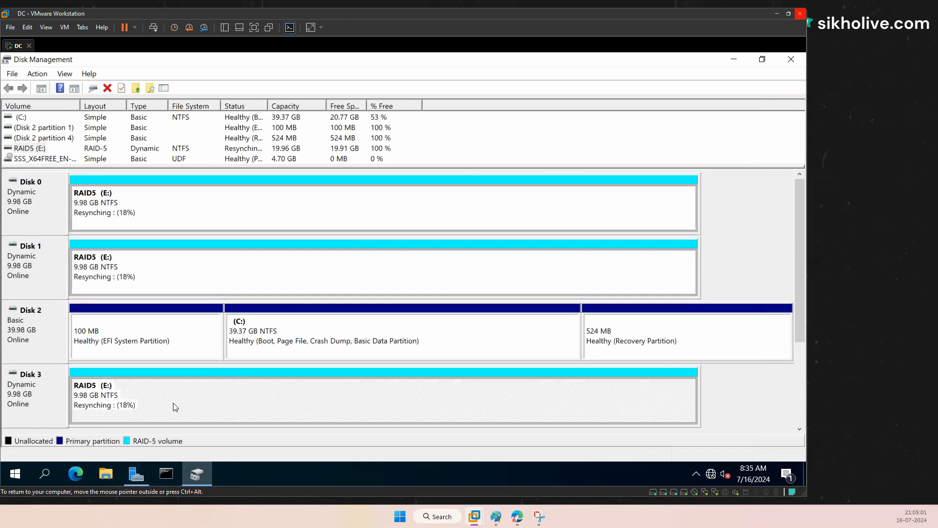
{"action": "left_click", "coordinate": [48, 272]}
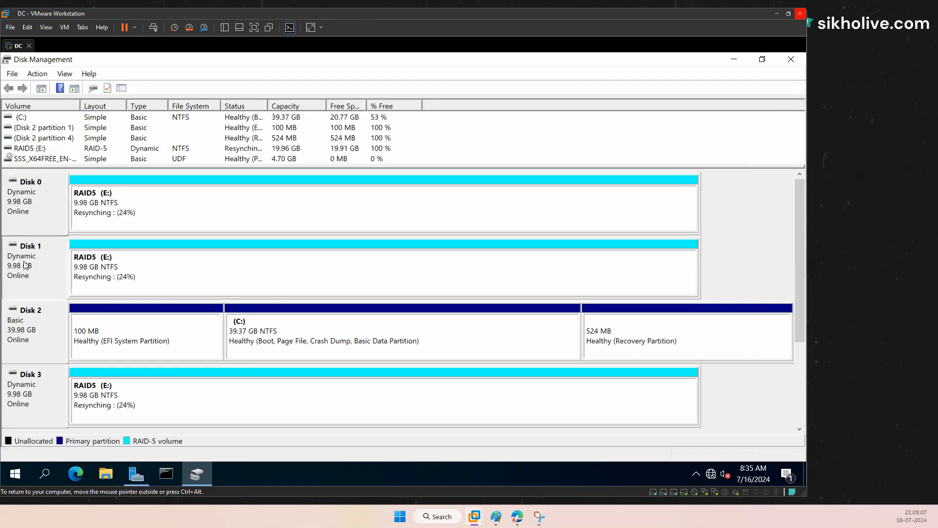
{"action": "left_click", "coordinate": [122, 222]}
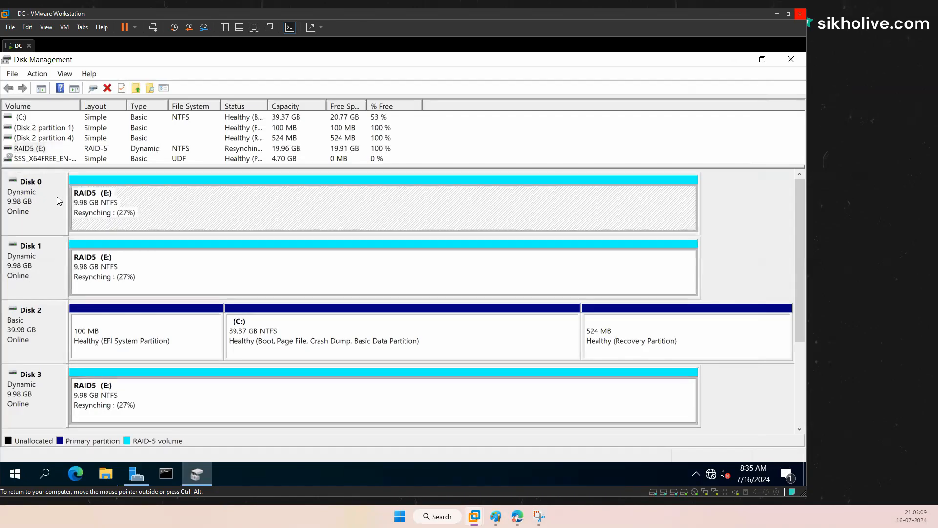
{"action": "left_click", "coordinate": [44, 197]}
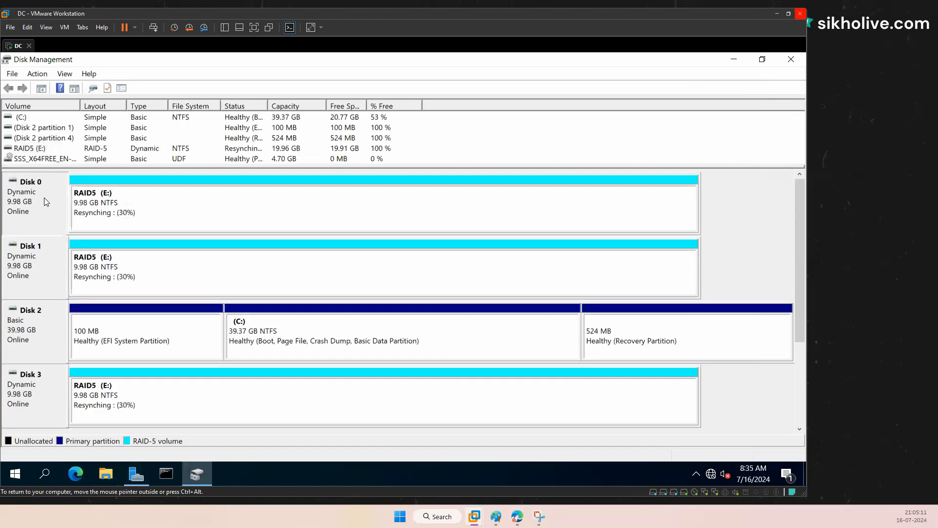
{"action": "right_click", "coordinate": [44, 197]}
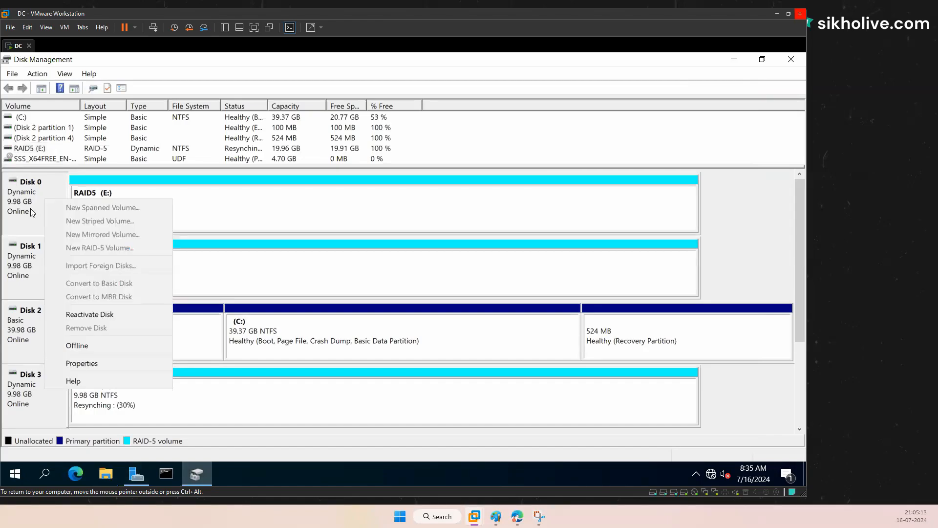
{"action": "left_click", "coordinate": [30, 210]}
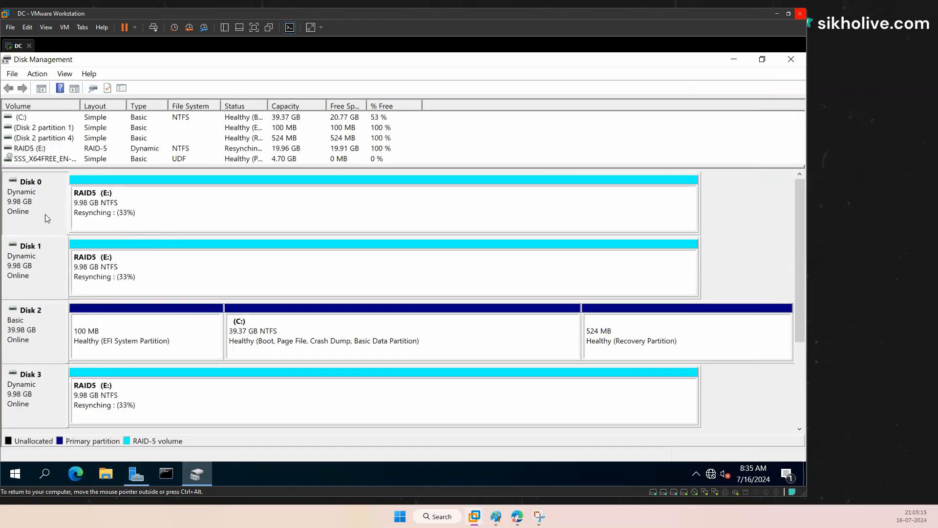
Step: Delete the RAID5 (E:) volume, leaving Disks 0, 1 and 3 as unallocated space
{"action": "right_click", "coordinate": [127, 210]}
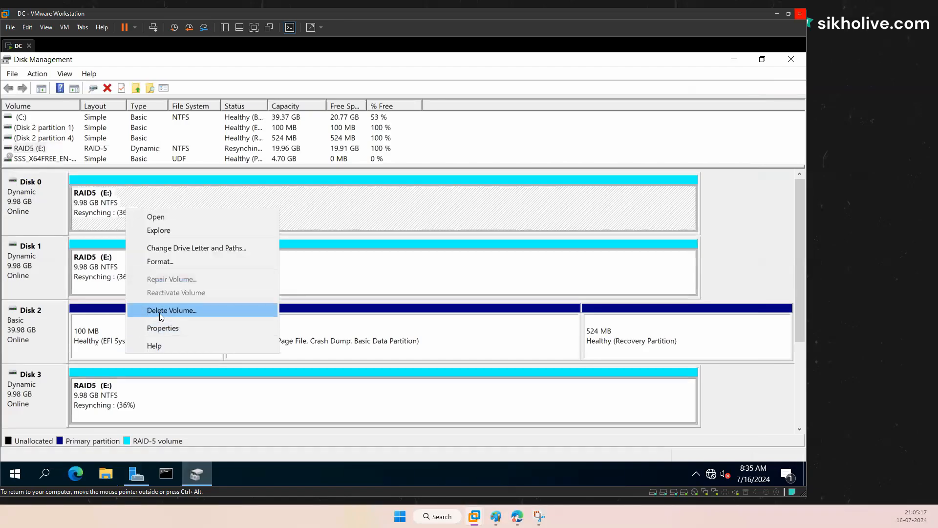
{"action": "left_click", "coordinate": [188, 310]}
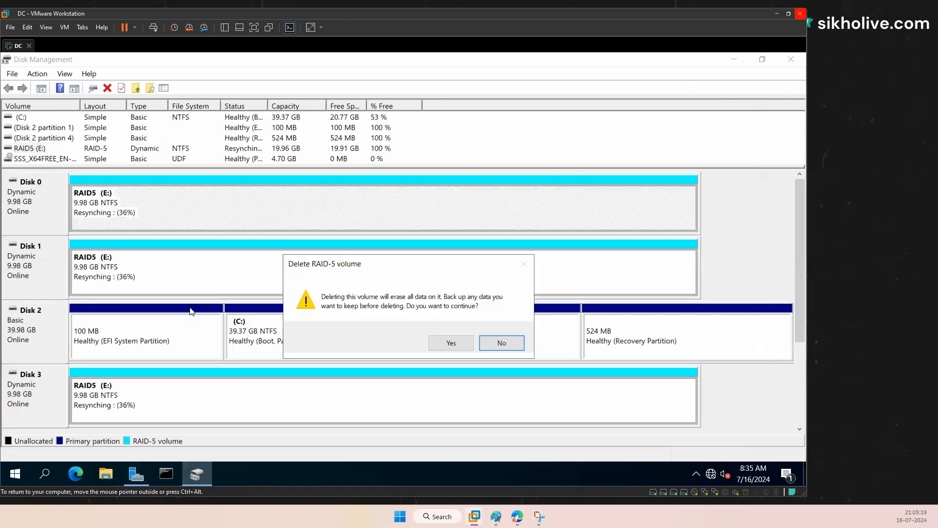
{"action": "left_click", "coordinate": [450, 343]}
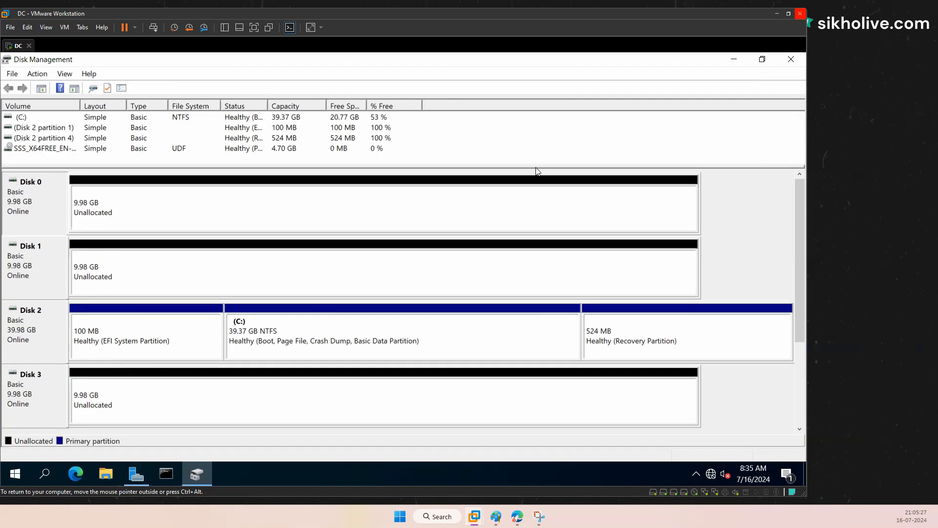
{"action": "left_click", "coordinate": [109, 219]}
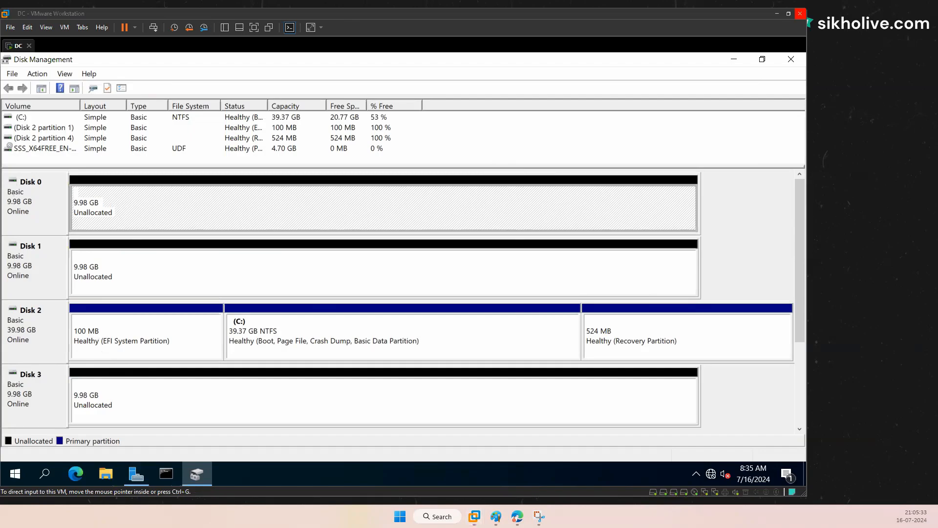
{"action": "left_click", "coordinate": [500, 32]}
Step: Close Disk Management and bring Server Manager back up on the Dashboard from the taskbar
{"action": "left_click", "coordinate": [795, 62]}
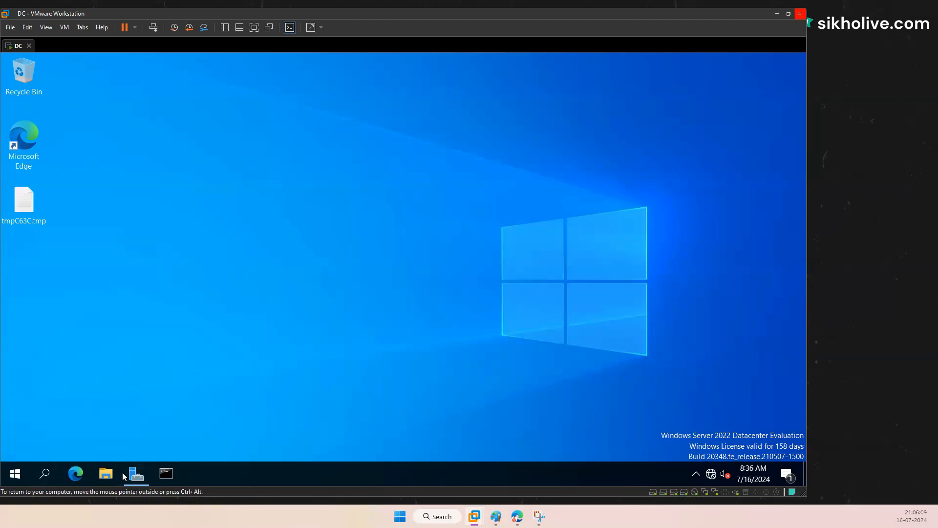
{"action": "left_click", "coordinate": [138, 472]}
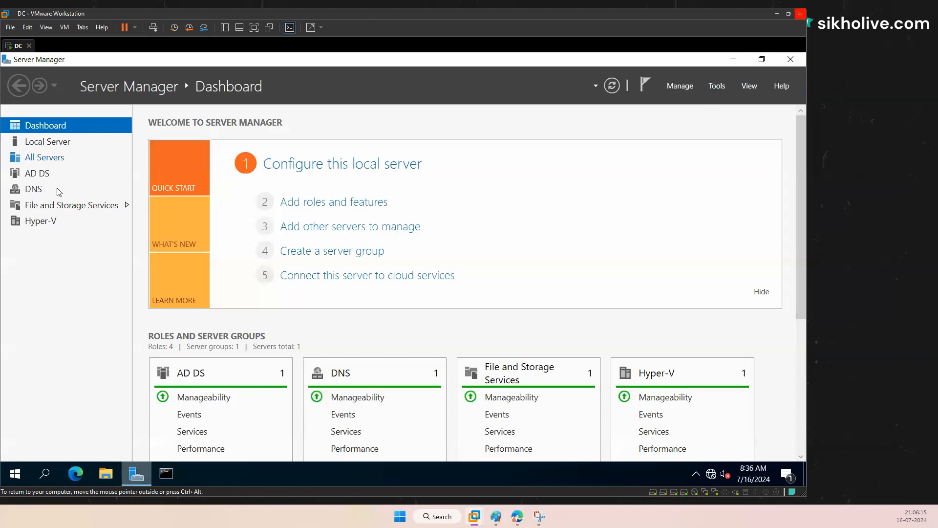
{"action": "left_click", "coordinate": [732, 60]}
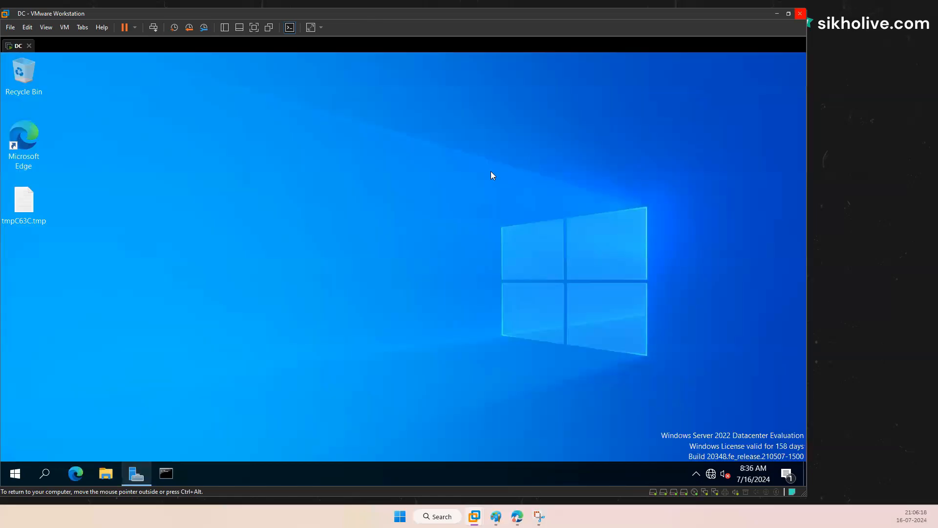
{"action": "left_click", "coordinate": [137, 473]}
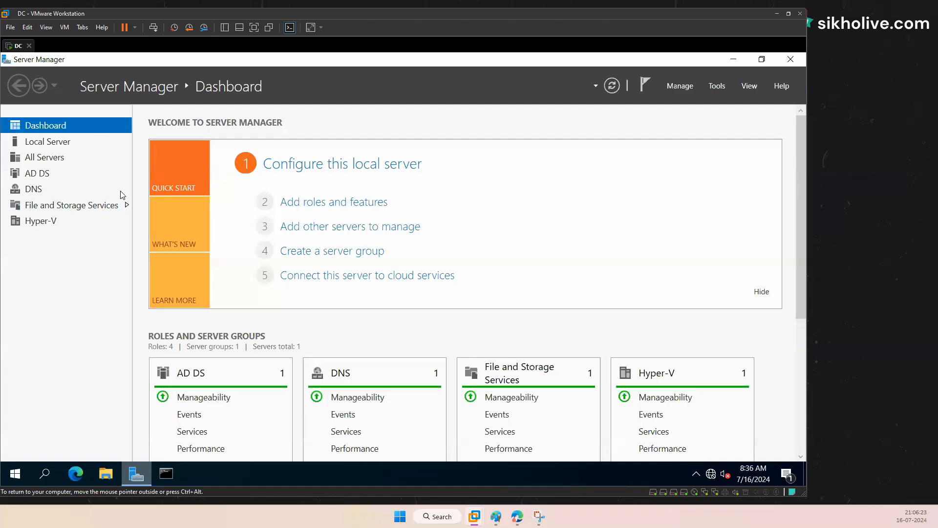
Step: Show the File and Storage Services Servers page with DC online, marking it up with the pen
{"action": "left_click", "coordinate": [105, 207]}
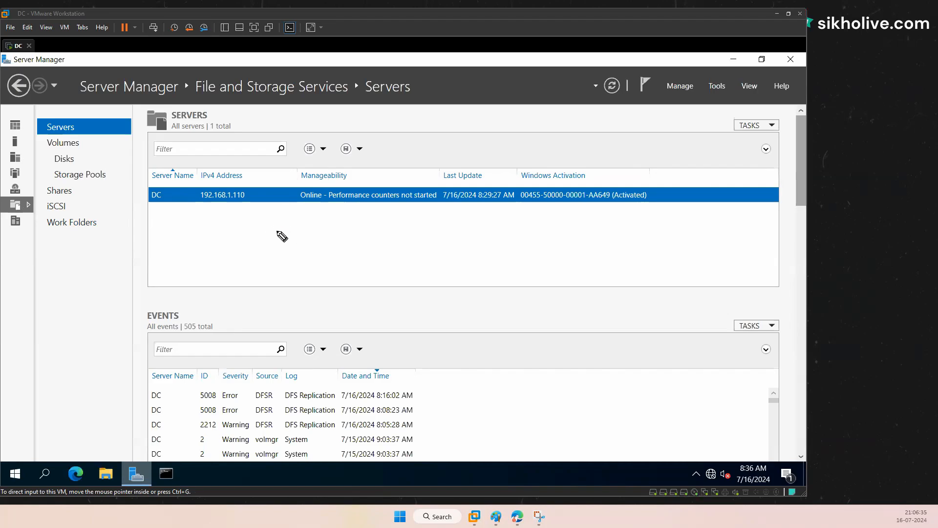
{"action": "mouse_move", "coordinate": [277, 234]}
{"action": "left_mouse_down"}
{"action": "mouse_move", "coordinate": [275, 223]}
{"action": "mouse_move", "coordinate": [310, 237]}
{"action": "mouse_move", "coordinate": [322, 229]}
{"action": "mouse_move", "coordinate": [295, 253]}
{"action": "left_mouse_up"}
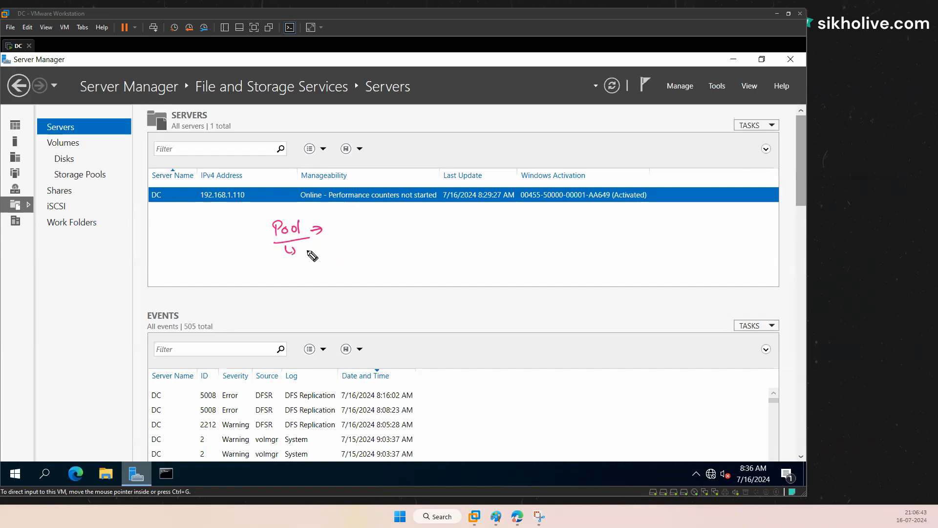
{"action": "mouse_move", "coordinate": [312, 247]}
{"action": "left_mouse_down"}
{"action": "mouse_move", "coordinate": [356, 239]}
{"action": "mouse_move", "coordinate": [371, 256]}
{"action": "mouse_move", "coordinate": [386, 250]}
{"action": "left_mouse_up"}
{"action": "left_click", "coordinate": [367, 242]}
{"action": "left_click", "coordinate": [368, 246]}
{"action": "mouse_move", "coordinate": [384, 253]}
{"action": "left_mouse_down"}
{"action": "mouse_move", "coordinate": [393, 254]}
{"action": "mouse_move", "coordinate": [375, 273]}
{"action": "left_mouse_up"}
{"action": "left_click_drag", "start_coordinate": [381, 266], "coordinate": [393, 270]}
{"action": "mouse_move", "coordinate": [393, 265]}
{"action": "left_mouse_down"}
{"action": "mouse_move", "coordinate": [388, 271]}
{"action": "mouse_move", "coordinate": [413, 263]}
{"action": "left_mouse_up"}
{"action": "left_click_drag", "start_coordinate": [408, 268], "coordinate": [433, 254]}
{"action": "mouse_move", "coordinate": [446, 250]}
{"action": "left_mouse_down"}
{"action": "mouse_move", "coordinate": [445, 258]}
{"action": "mouse_move", "coordinate": [459, 247]}
{"action": "mouse_move", "coordinate": [462, 256]}
{"action": "mouse_move", "coordinate": [398, 240]}
{"action": "mouse_move", "coordinate": [394, 282]}
{"action": "mouse_move", "coordinate": [454, 264]}
{"action": "left_mouse_up"}
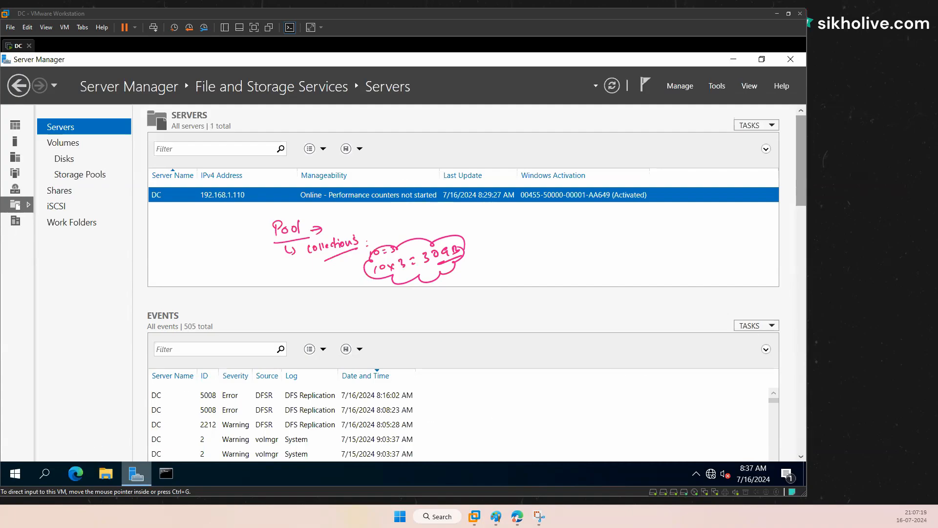
Step: Inspect disks 1 and 0 under Disks, then show Storage Pools with the Primordial pool's three 10.0 GB disks
{"action": "left_click", "coordinate": [64, 158]}
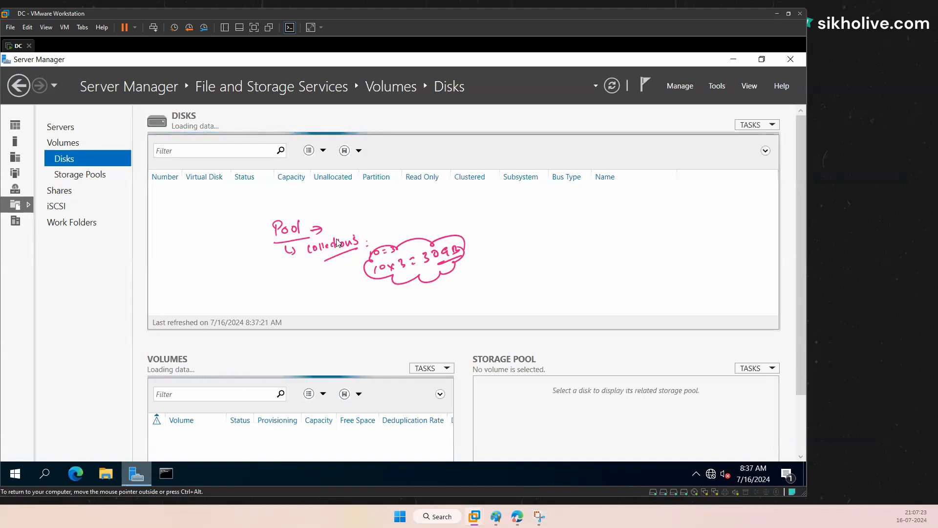
{"action": "left_click", "coordinate": [238, 234]}
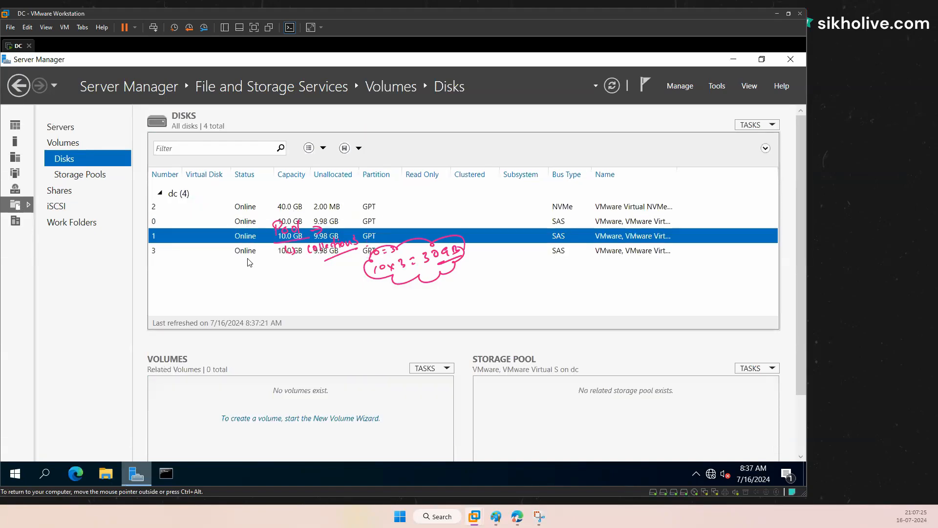
{"action": "left_click", "coordinate": [257, 209]}
{"action": "left_click", "coordinate": [251, 221]}
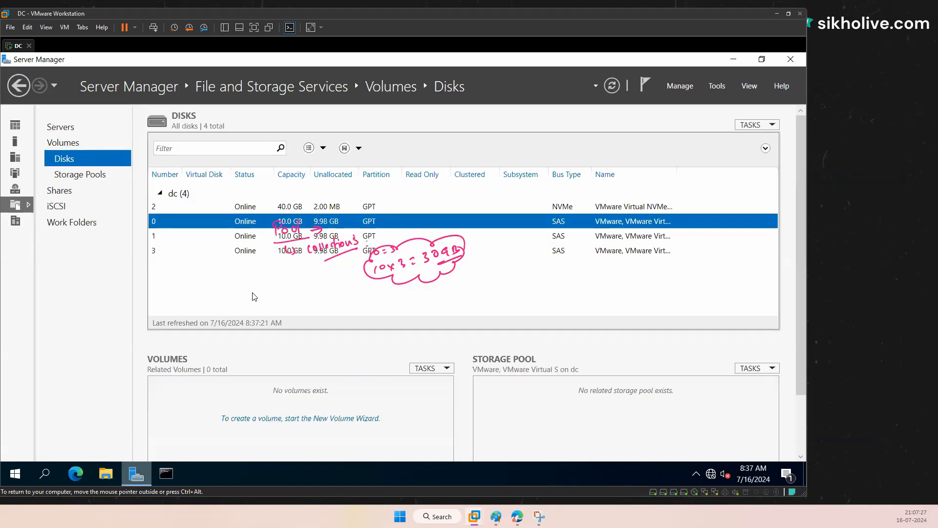
{"action": "left_click", "coordinate": [72, 176]}
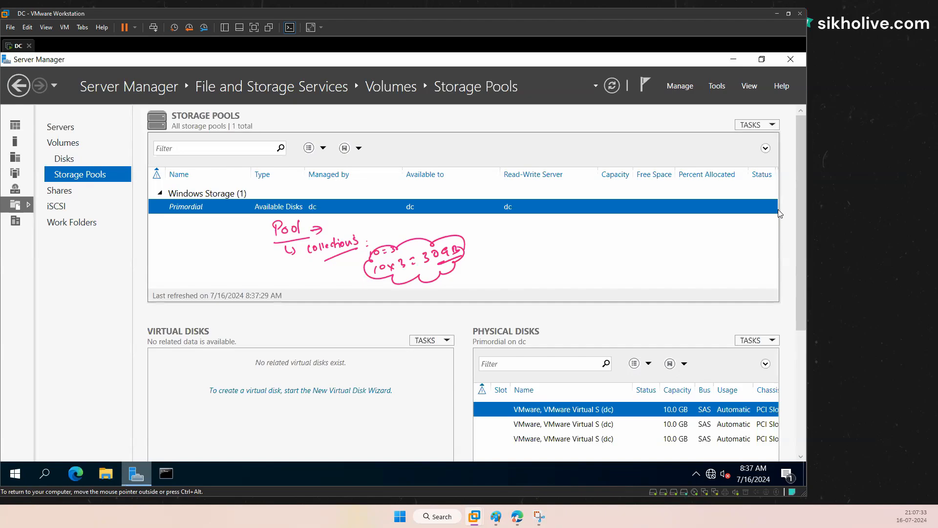
Step: Put the virtual machine in full screen and resize the Virtual Disks and Physical Disks panes
{"action": "left_click", "coordinate": [250, 29]}
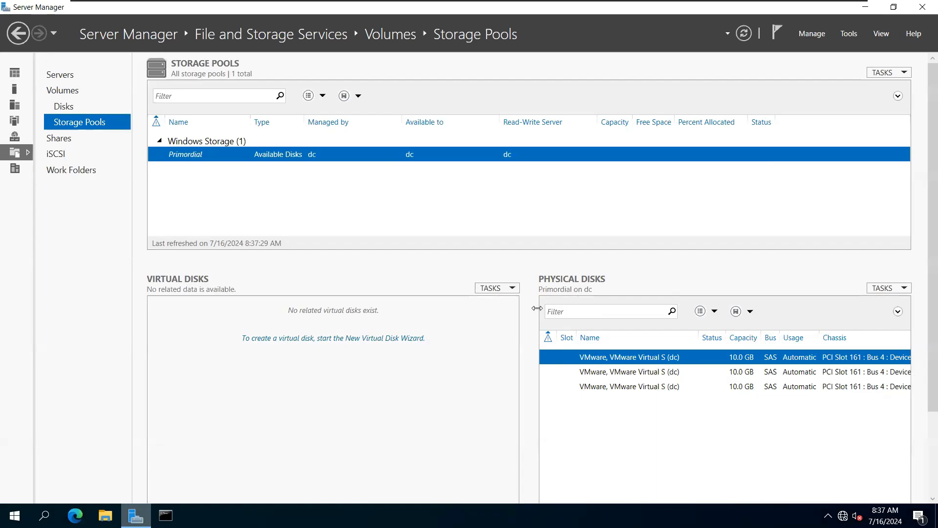
{"action": "left_click_drag", "start_coordinate": [531, 307], "coordinate": [391, 322]}
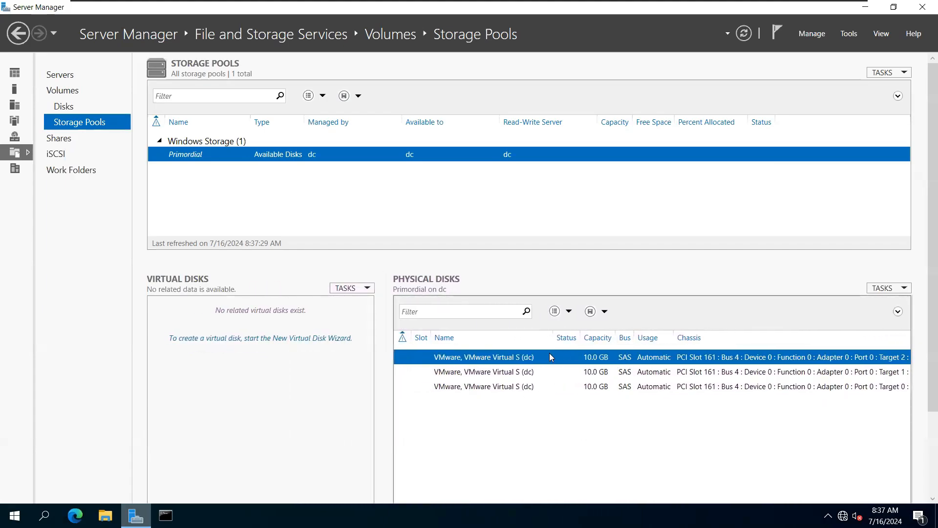
{"action": "left_click_drag", "start_coordinate": [383, 338], "coordinate": [486, 329]}
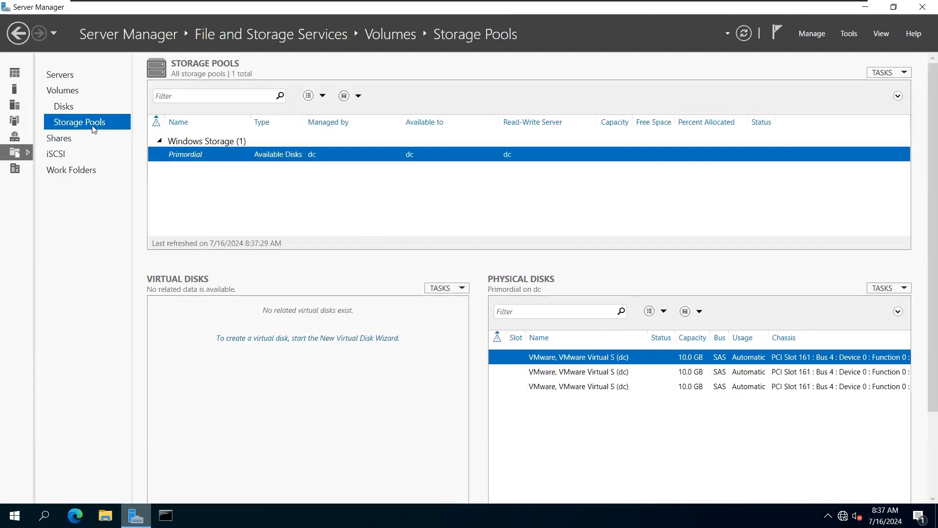
Step: Step through the three physical disk rows and label them D1, D2 and D3 in red
{"action": "left_click", "coordinate": [577, 371]}
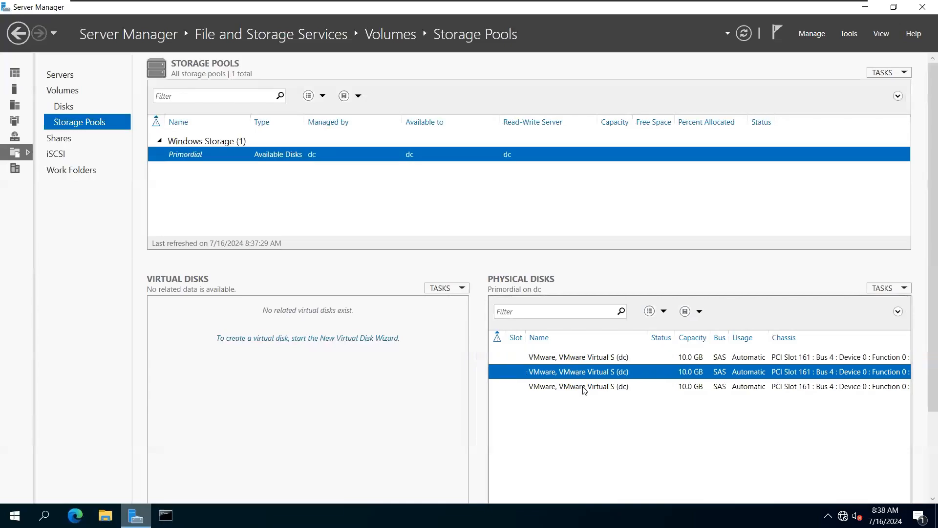
{"action": "left_click", "coordinate": [583, 387]}
{"action": "left_click", "coordinate": [580, 373]}
{"action": "left_click", "coordinate": [575, 357]}
{"action": "left_click", "coordinate": [583, 373]}
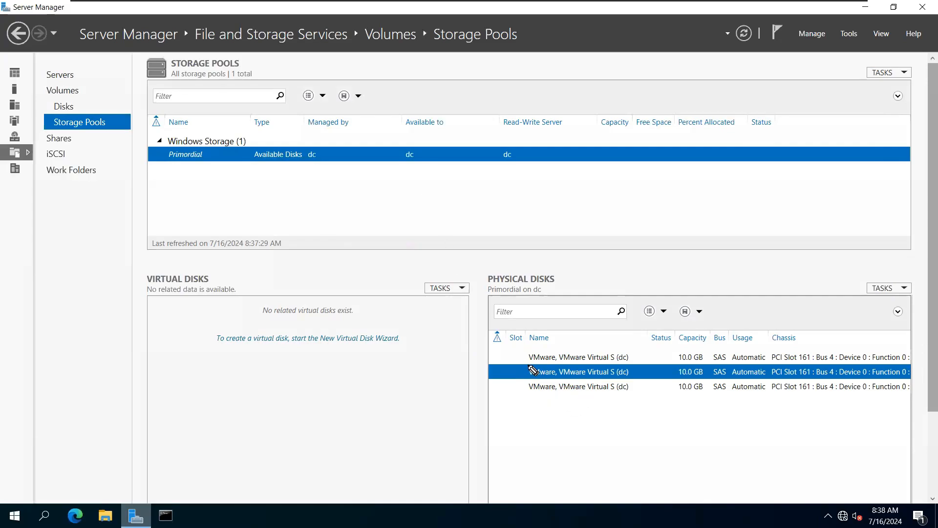
{"action": "left_click_drag", "start_coordinate": [506, 357], "coordinate": [506, 362]}
{"action": "left_click_drag", "start_coordinate": [512, 356], "coordinate": [504, 396]}
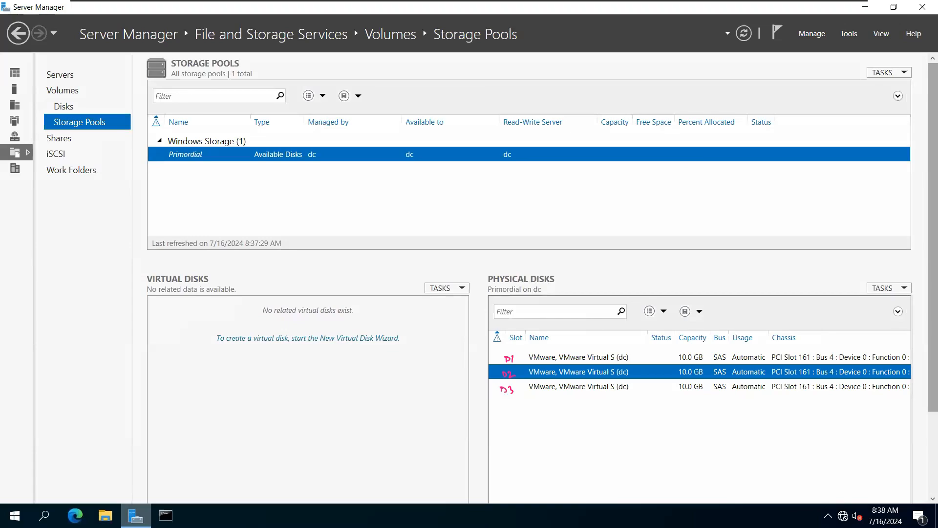
{"action": "key", "text": "Escape"}
{"action": "key", "text": "ctrl+z"}
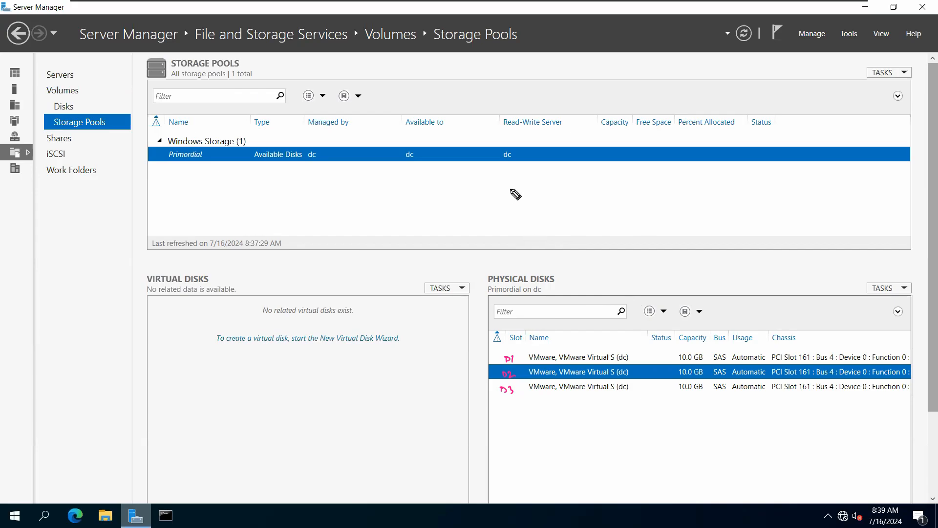
Step: Sketch red pen notes beside the pool formula near the top of the page
{"action": "mouse_move", "coordinate": [687, 351]}
{"action": "left_mouse_down"}
{"action": "mouse_move", "coordinate": [672, 354]}
{"action": "mouse_move", "coordinate": [686, 399]}
{"action": "mouse_move", "coordinate": [706, 383]}
{"action": "mouse_move", "coordinate": [705, 358]}
{"action": "mouse_move", "coordinate": [690, 348]}
{"action": "left_mouse_up"}
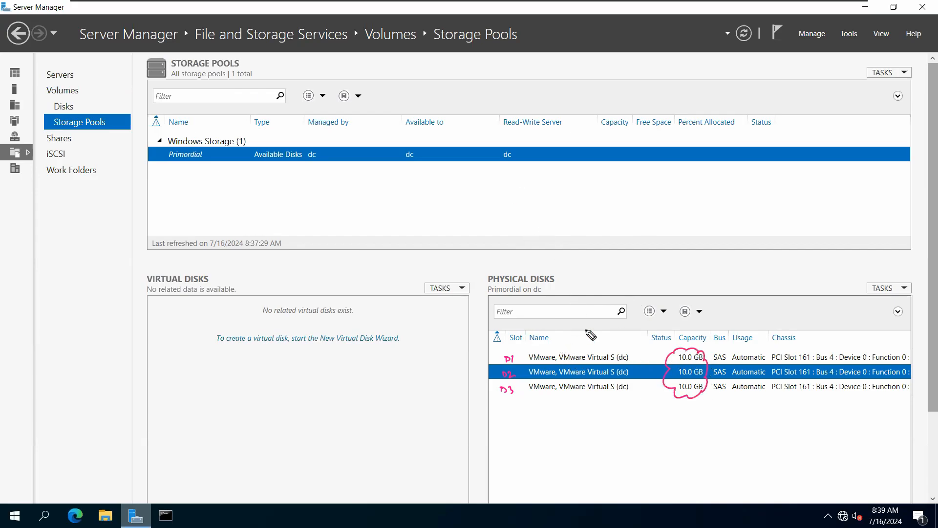
{"action": "mouse_move", "coordinate": [378, 205]}
{"action": "left_mouse_down"}
{"action": "mouse_move", "coordinate": [378, 214]}
{"action": "mouse_move", "coordinate": [423, 211]}
{"action": "mouse_move", "coordinate": [415, 211]}
{"action": "left_mouse_up"}
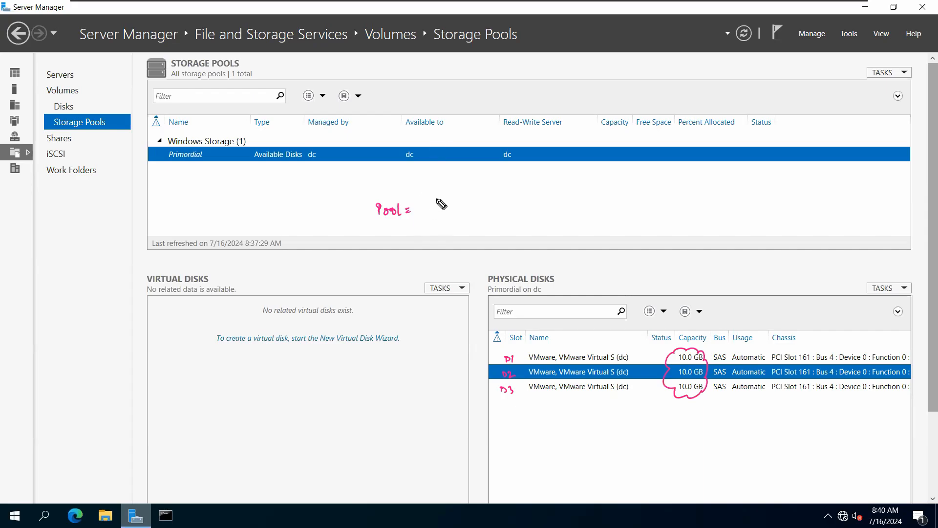
{"action": "left_click_drag", "start_coordinate": [424, 207], "coordinate": [476, 205]}
{"action": "mouse_move", "coordinate": [488, 200]}
{"action": "left_mouse_down"}
{"action": "mouse_move", "coordinate": [516, 201]}
{"action": "mouse_move", "coordinate": [486, 214]}
{"action": "left_mouse_up"}
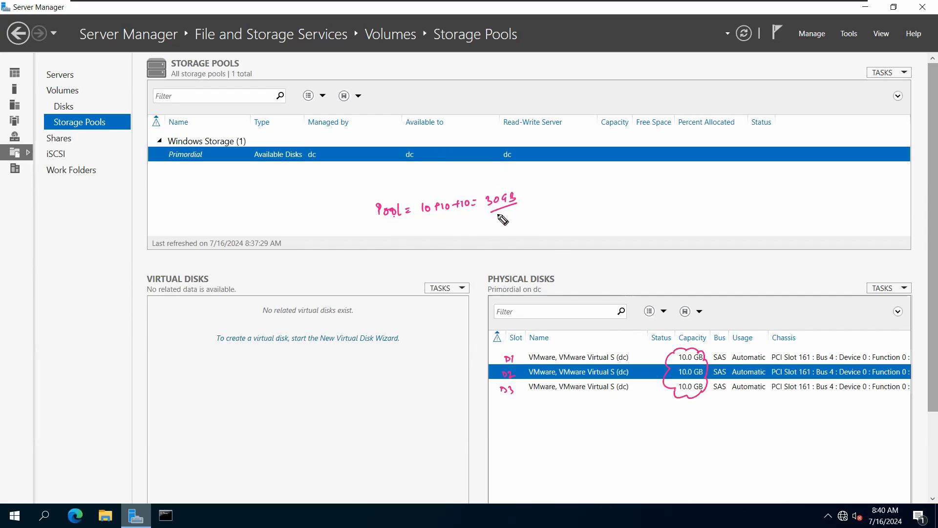
{"action": "left_click_drag", "start_coordinate": [487, 192], "coordinate": [480, 212]}
{"action": "mouse_move", "coordinate": [513, 188]}
{"action": "left_mouse_down"}
{"action": "mouse_move", "coordinate": [524, 200]}
{"action": "mouse_move", "coordinate": [518, 208]}
{"action": "left_mouse_up"}
Step: Handwrite the stacked 8TB virtual-disk notes in red below the formula
{"action": "left_click_drag", "start_coordinate": [361, 272], "coordinate": [366, 277]}
{"action": "left_click_drag", "start_coordinate": [362, 272], "coordinate": [372, 276]}
{"action": "mouse_move", "coordinate": [371, 268]}
{"action": "left_mouse_down"}
{"action": "mouse_move", "coordinate": [363, 293]}
{"action": "mouse_move", "coordinate": [375, 283]}
{"action": "left_mouse_up"}
{"action": "left_click_drag", "start_coordinate": [372, 284], "coordinate": [377, 293]}
{"action": "mouse_move", "coordinate": [377, 283]}
{"action": "left_mouse_down"}
{"action": "mouse_move", "coordinate": [364, 311]}
{"action": "mouse_move", "coordinate": [379, 303]}
{"action": "left_mouse_up"}
{"action": "left_click_drag", "start_coordinate": [374, 303], "coordinate": [380, 311]}
{"action": "left_click_drag", "start_coordinate": [380, 303], "coordinate": [385, 311]}
{"action": "left_click_drag", "start_coordinate": [382, 272], "coordinate": [397, 275]}
{"action": "left_click_drag", "start_coordinate": [397, 278], "coordinate": [389, 300]}
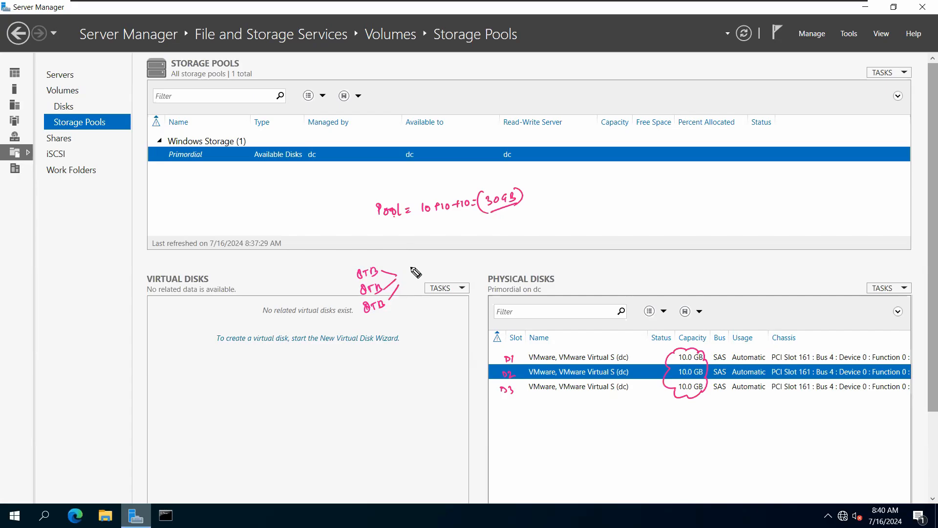
Step: Write a boxed 20TB beside the 8TB notes and draw an arrow up to the pool formula
{"action": "left_click_drag", "start_coordinate": [409, 267], "coordinate": [416, 273]}
{"action": "mouse_move", "coordinate": [418, 265]}
{"action": "left_mouse_down"}
{"action": "mouse_move", "coordinate": [421, 275]}
{"action": "mouse_move", "coordinate": [432, 262]}
{"action": "left_mouse_up"}
{"action": "mouse_move", "coordinate": [428, 263]}
{"action": "left_mouse_down"}
{"action": "mouse_move", "coordinate": [427, 273]}
{"action": "mouse_move", "coordinate": [440, 268]}
{"action": "mouse_move", "coordinate": [434, 273]}
{"action": "left_mouse_up"}
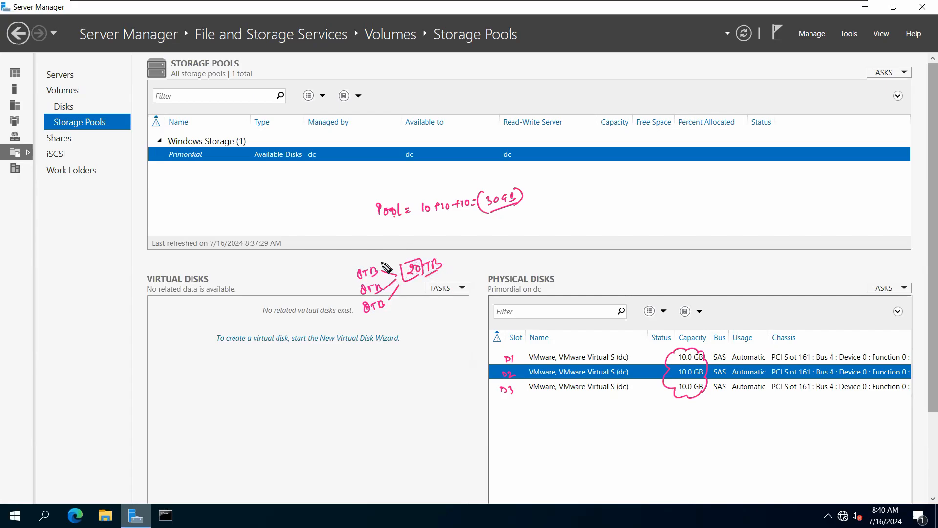
{"action": "mouse_move", "coordinate": [372, 265]}
{"action": "left_mouse_down"}
{"action": "mouse_move", "coordinate": [402, 230]}
{"action": "mouse_move", "coordinate": [392, 229]}
{"action": "left_mouse_up"}
{"action": "left_click_drag", "start_coordinate": [448, 238], "coordinate": [488, 241]}
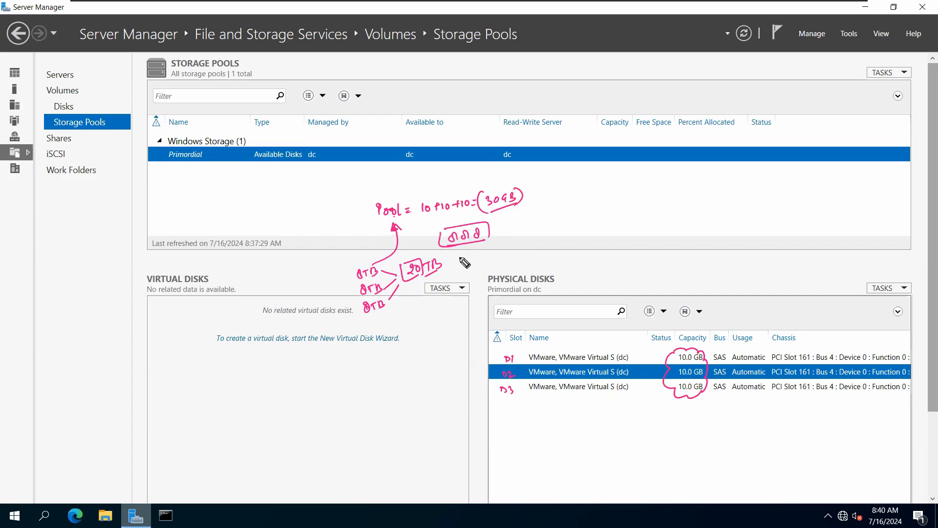
Step: Link the note to the 20TB box, bracket the three 10.0 GB capacities, and write a clouded 30GB
{"action": "left_click_drag", "start_coordinate": [452, 250], "coordinate": [451, 266]}
{"action": "left_click_drag", "start_coordinate": [412, 243], "coordinate": [401, 260]}
{"action": "left_click_drag", "start_coordinate": [675, 353], "coordinate": [678, 396]}
{"action": "mouse_move", "coordinate": [589, 426]}
{"action": "left_mouse_down"}
{"action": "mouse_move", "coordinate": [628, 434]}
{"action": "mouse_move", "coordinate": [579, 442]}
{"action": "mouse_move", "coordinate": [591, 445]}
{"action": "left_mouse_up"}
{"action": "mouse_move", "coordinate": [522, 448]}
{"action": "left_mouse_down"}
{"action": "mouse_move", "coordinate": [555, 446]}
{"action": "mouse_move", "coordinate": [512, 448]}
{"action": "mouse_move", "coordinate": [530, 465]}
{"action": "mouse_move", "coordinate": [548, 457]}
{"action": "left_mouse_up"}
Step: Label extra disks D4 = 20 and D5 = 10 below D3
{"action": "left_click", "coordinate": [525, 401]}
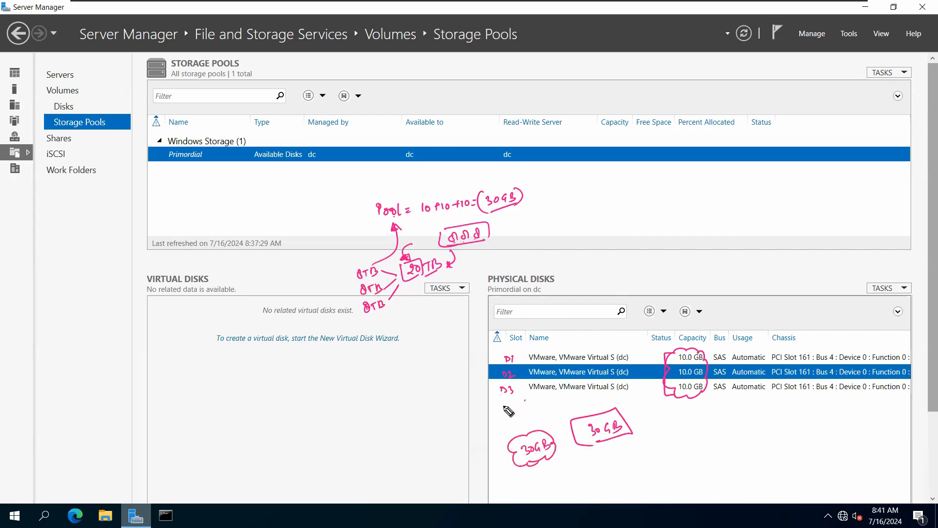
{"action": "mouse_move", "coordinate": [507, 402]}
{"action": "left_mouse_down"}
{"action": "mouse_move", "coordinate": [516, 408]}
{"action": "mouse_move", "coordinate": [511, 426]}
{"action": "left_mouse_up"}
{"action": "mouse_move", "coordinate": [512, 419]}
{"action": "left_mouse_down"}
{"action": "mouse_move", "coordinate": [528, 405]}
{"action": "mouse_move", "coordinate": [532, 412]}
{"action": "left_mouse_up"}
{"action": "left_click", "coordinate": [522, 407]}
{"action": "left_click", "coordinate": [521, 414]}
{"action": "left_click_drag", "start_coordinate": [534, 408], "coordinate": [528, 424]}
{"action": "left_click_drag", "start_coordinate": [533, 419], "coordinate": [534, 419]}
{"action": "left_click", "coordinate": [542, 415]}
Step: Write a 50 total under the cloud, underline the 20TB note, and begin an 8TB example
{"action": "mouse_move", "coordinate": [542, 472]}
{"action": "left_mouse_down"}
{"action": "mouse_move", "coordinate": [558, 476]}
{"action": "mouse_move", "coordinate": [557, 487]}
{"action": "mouse_move", "coordinate": [561, 470]}
{"action": "mouse_move", "coordinate": [574, 471]}
{"action": "left_mouse_up"}
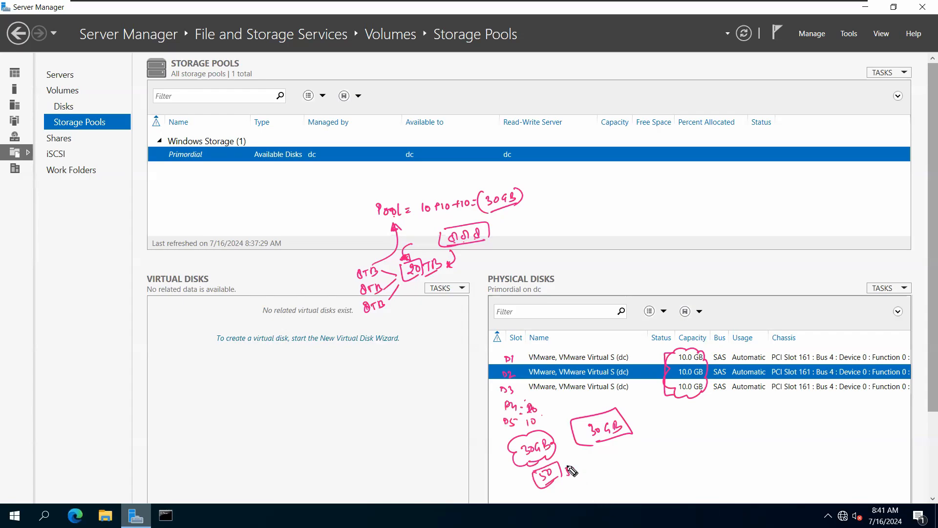
{"action": "left_click_drag", "start_coordinate": [569, 467], "coordinate": [572, 468]}
{"action": "left_click_drag", "start_coordinate": [412, 281], "coordinate": [438, 278]}
{"action": "mouse_move", "coordinate": [616, 215]}
{"action": "left_mouse_down"}
{"action": "mouse_move", "coordinate": [609, 229]}
{"action": "mouse_move", "coordinate": [636, 214]}
{"action": "left_mouse_up"}
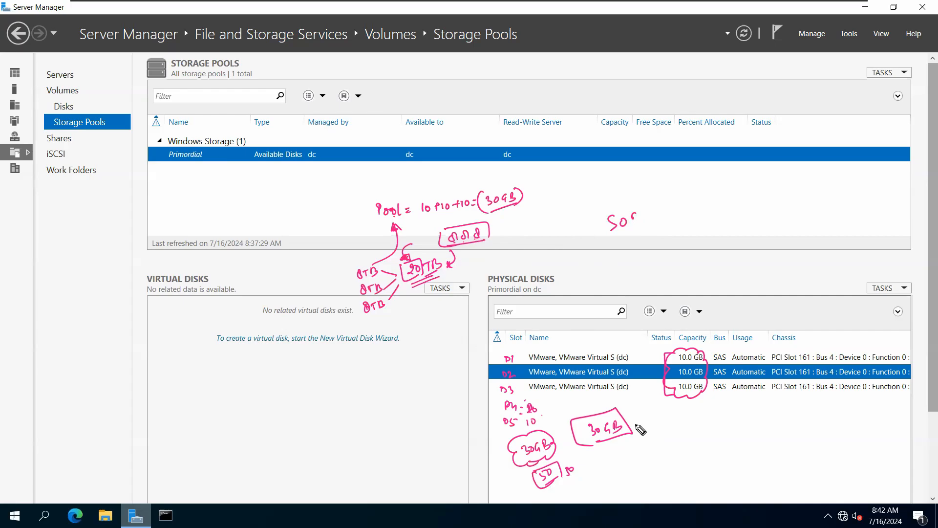
{"action": "mouse_move", "coordinate": [243, 387]}
{"action": "left_mouse_down"}
{"action": "mouse_move", "coordinate": [243, 400]}
{"action": "mouse_move", "coordinate": [276, 394]}
{"action": "left_mouse_up"}
Step: Write '8TB = 5 Di = 40TB' in the empty Virtual Disks panel
{"action": "left_click_drag", "start_coordinate": [271, 397], "coordinate": [317, 390]}
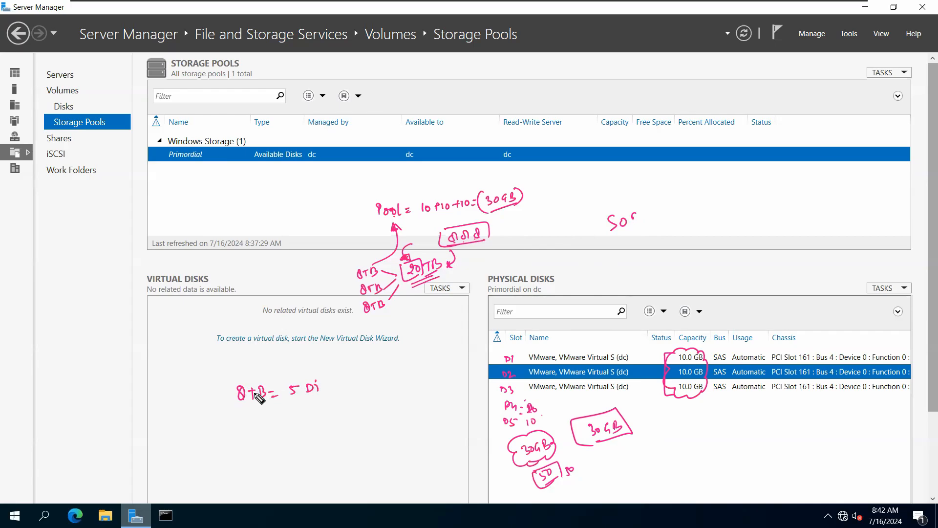
{"action": "left_click_drag", "start_coordinate": [279, 420], "coordinate": [287, 418]}
{"action": "left_click_drag", "start_coordinate": [279, 425], "coordinate": [328, 413]}
{"action": "mouse_move", "coordinate": [324, 414]}
{"action": "left_mouse_down"}
{"action": "mouse_move", "coordinate": [337, 429]}
{"action": "mouse_move", "coordinate": [310, 445]}
{"action": "left_mouse_up"}
Step: Branch arrows from the 40TB total to 20TB and 10TB parts
{"action": "left_click_drag", "start_coordinate": [282, 476], "coordinate": [296, 484]}
{"action": "left_click_drag", "start_coordinate": [300, 473], "coordinate": [315, 480]}
{"action": "left_click_drag", "start_coordinate": [320, 445], "coordinate": [335, 454]}
{"action": "left_click_drag", "start_coordinate": [331, 448], "coordinate": [339, 465]}
{"action": "left_click_drag", "start_coordinate": [343, 459], "coordinate": [358, 453]}
{"action": "left_click_drag", "start_coordinate": [354, 456], "coordinate": [364, 460]}
{"action": "mouse_move", "coordinate": [344, 432]}
{"action": "left_mouse_down"}
{"action": "mouse_move", "coordinate": [383, 436]}
{"action": "mouse_move", "coordinate": [421, 423]}
{"action": "left_mouse_up"}
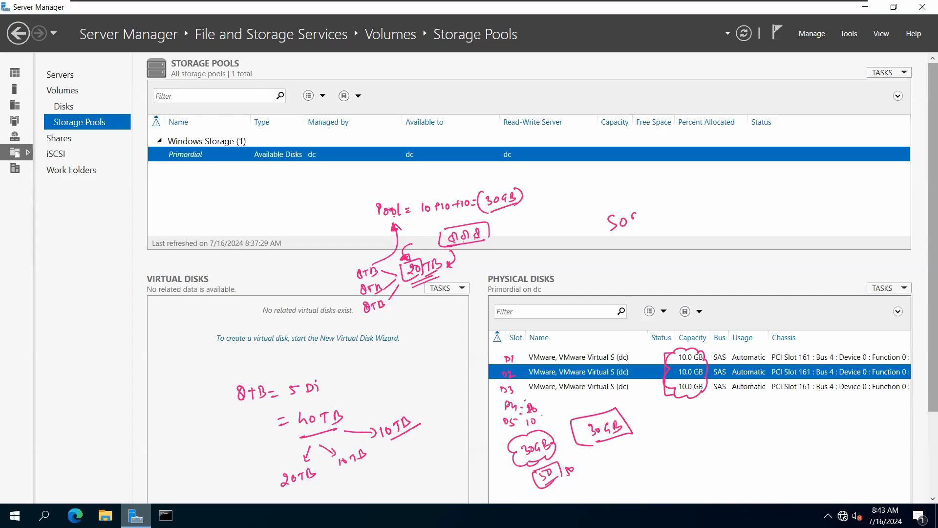
Step: Erase all the pen annotations and click through the three physical disk rows
{"action": "key", "text": "Escape"}
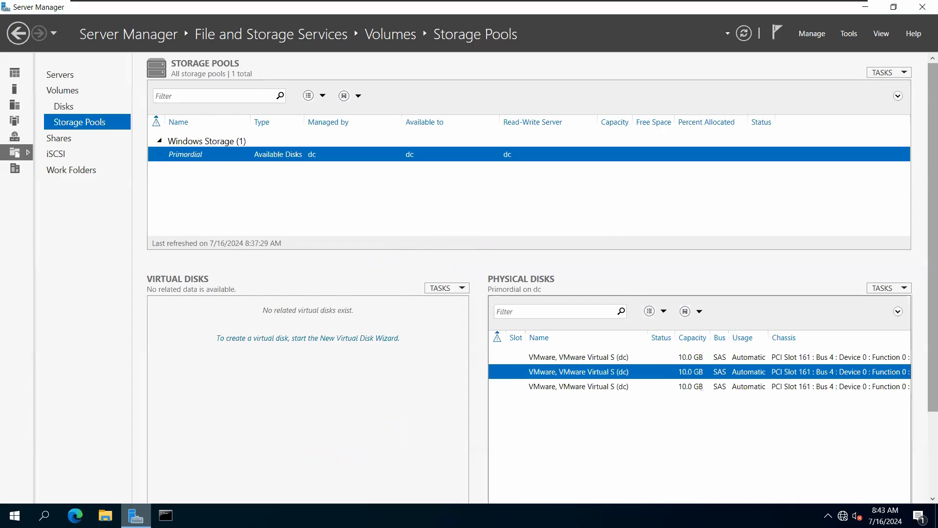
{"action": "left_click", "coordinate": [561, 361]}
{"action": "left_click", "coordinate": [564, 370]}
{"action": "left_click", "coordinate": [570, 391]}
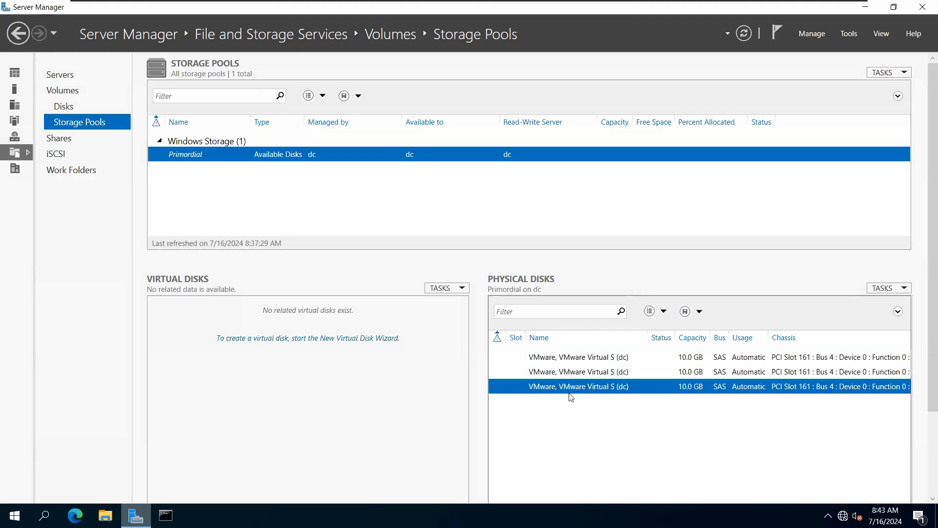
Step: Review the Storage Pools and Physical Disks TASKS menu options
{"action": "left_click", "coordinate": [883, 72]}
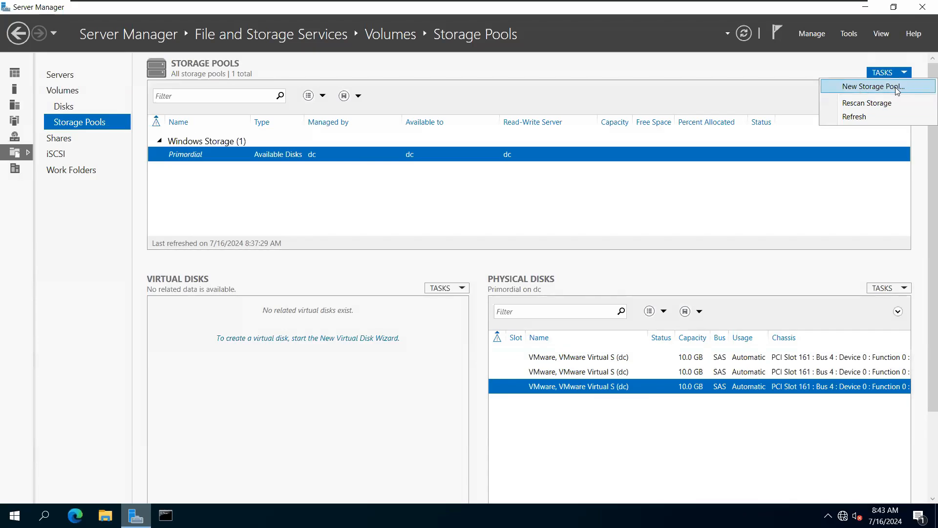
{"action": "left_click", "coordinate": [849, 260]}
{"action": "left_click", "coordinate": [890, 290]}
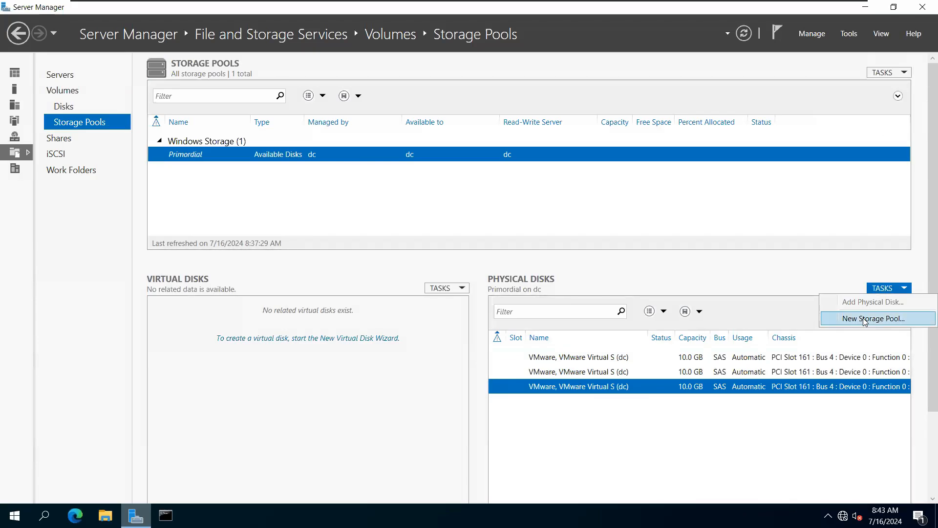
{"action": "left_click", "coordinate": [86, 124]}
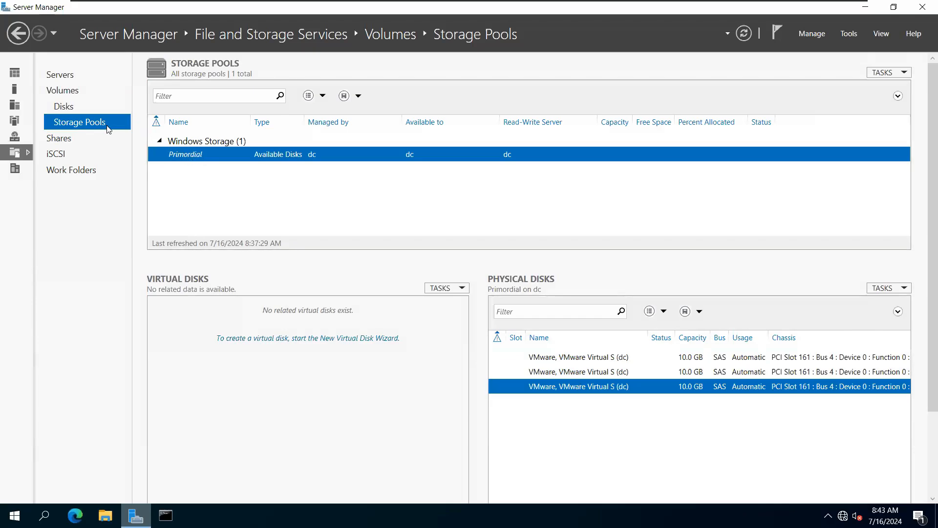
{"action": "left_click", "coordinate": [558, 361]}
{"action": "left_click", "coordinate": [442, 288]}
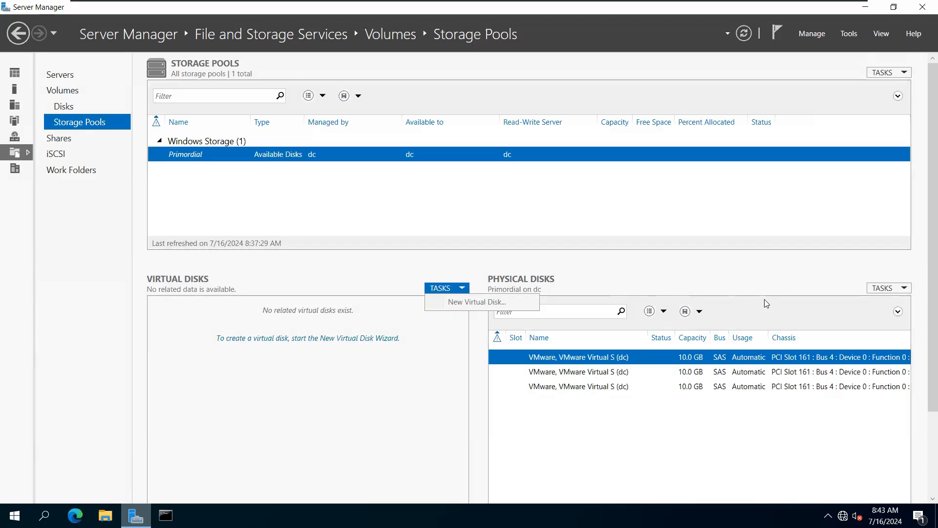
Step: Start a New Storage Pool from Physical Disks TASKS and name it disk-pool-1
{"action": "left_click", "coordinate": [883, 289]}
{"action": "left_click", "coordinate": [874, 318]}
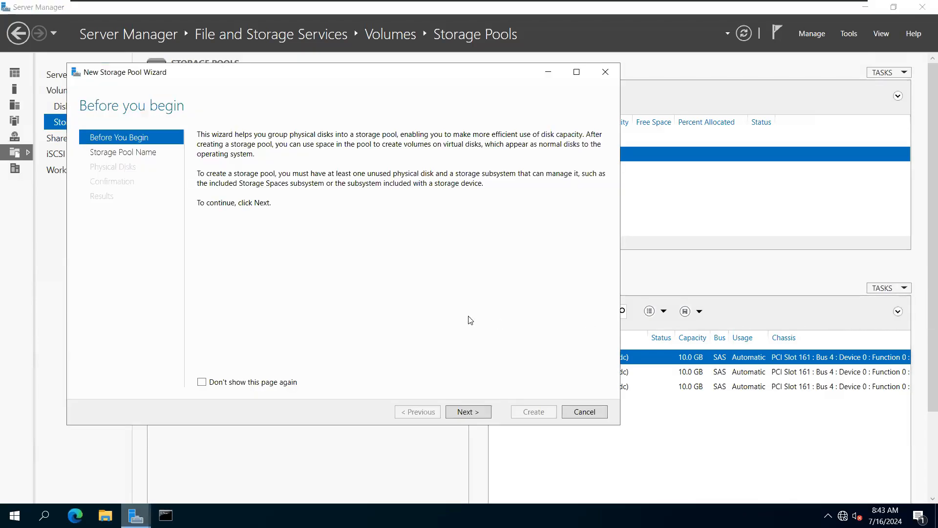
{"action": "left_click", "coordinate": [470, 413]}
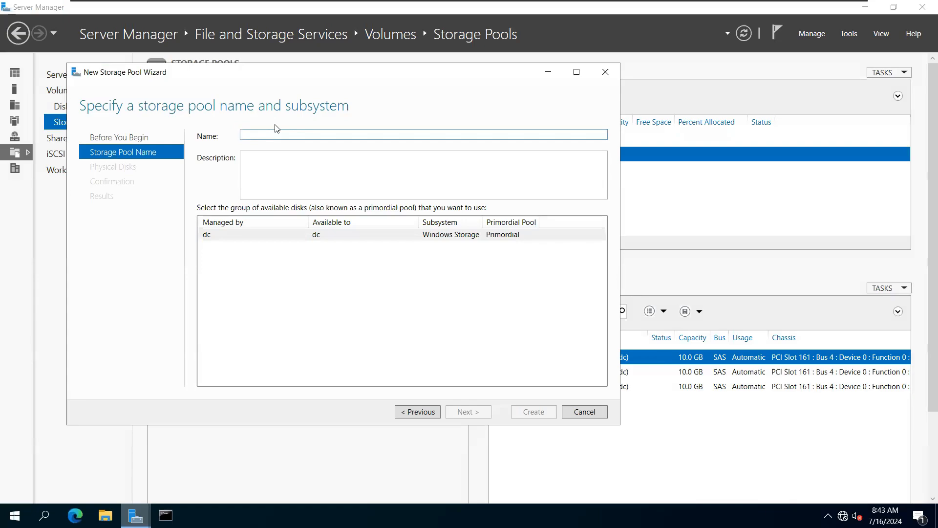
{"action": "type", "text": "disk-pool-1"}
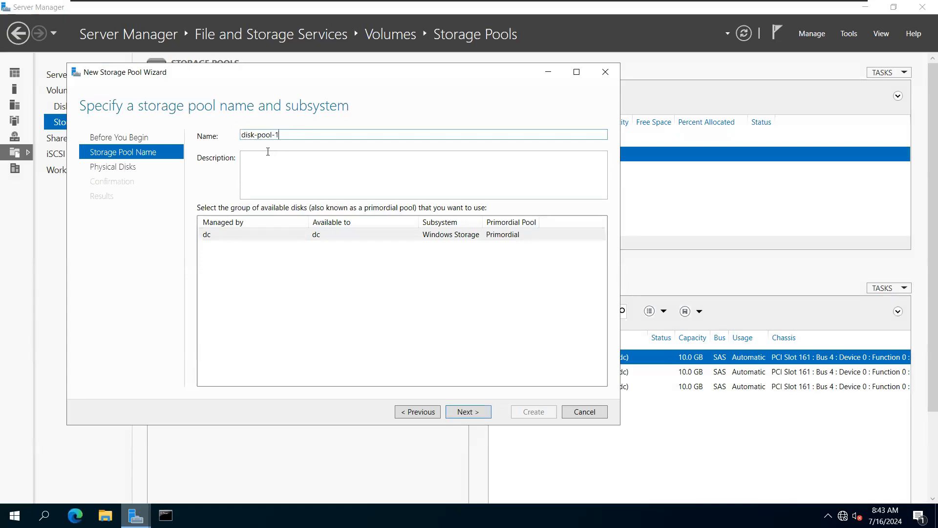
{"action": "left_click_drag", "start_coordinate": [283, 133], "coordinate": [240, 135]}
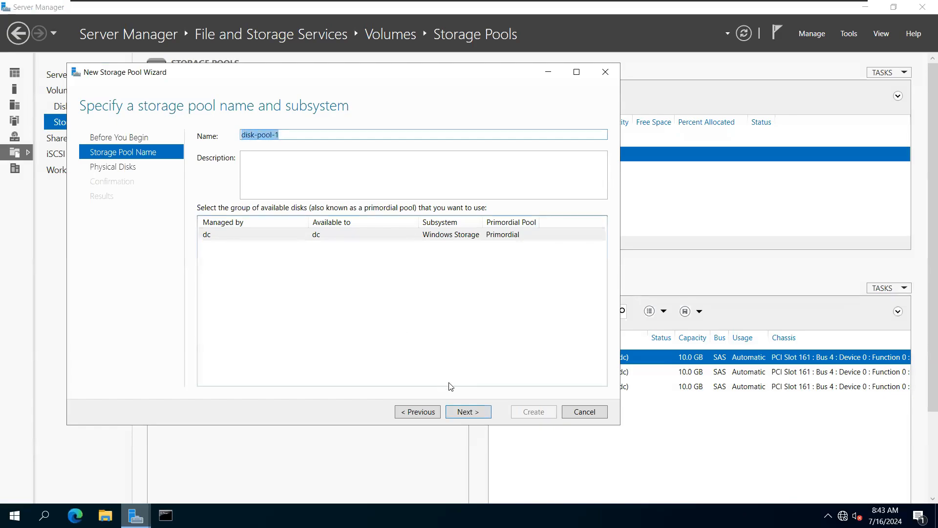
{"action": "left_click", "coordinate": [467, 412]}
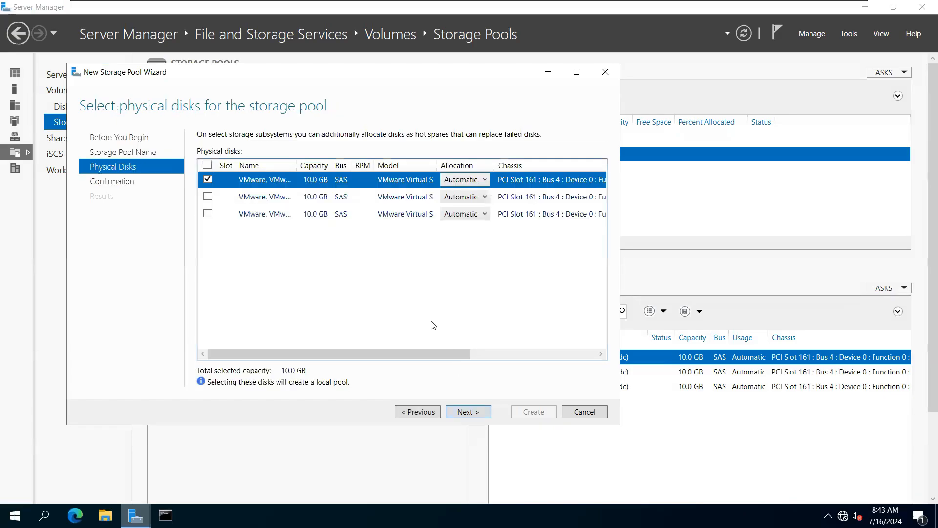
Step: Include all three 10.0 GB disks, create the pool, and show its physical disks
{"action": "left_click", "coordinate": [207, 165]}
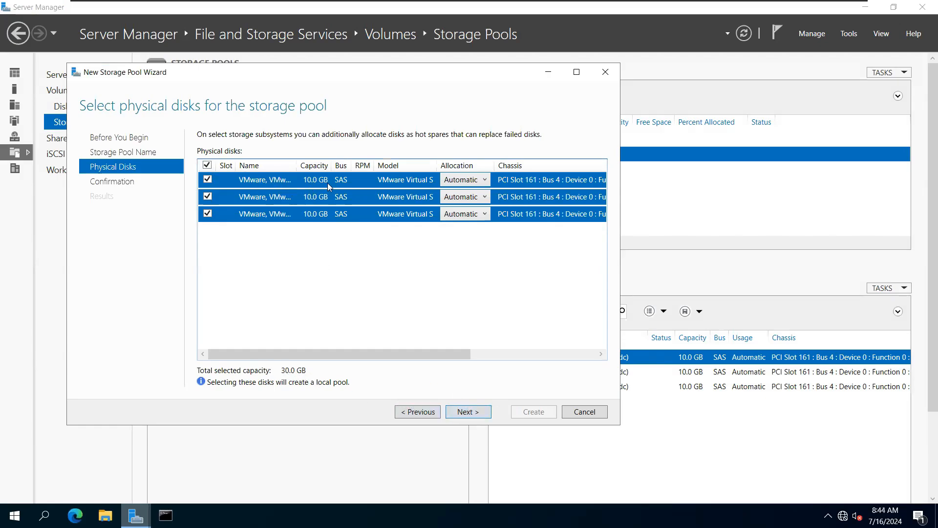
{"action": "left_click", "coordinate": [464, 411]}
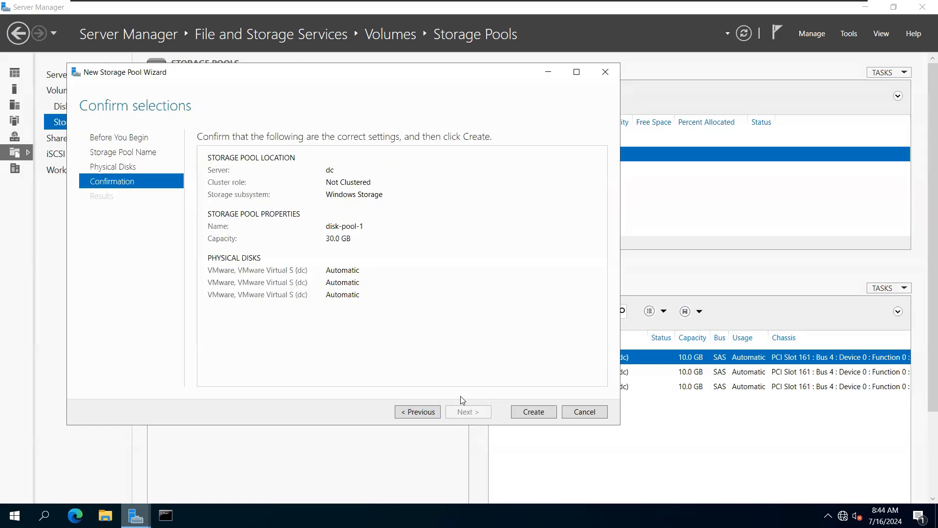
{"action": "left_click", "coordinate": [529, 413]}
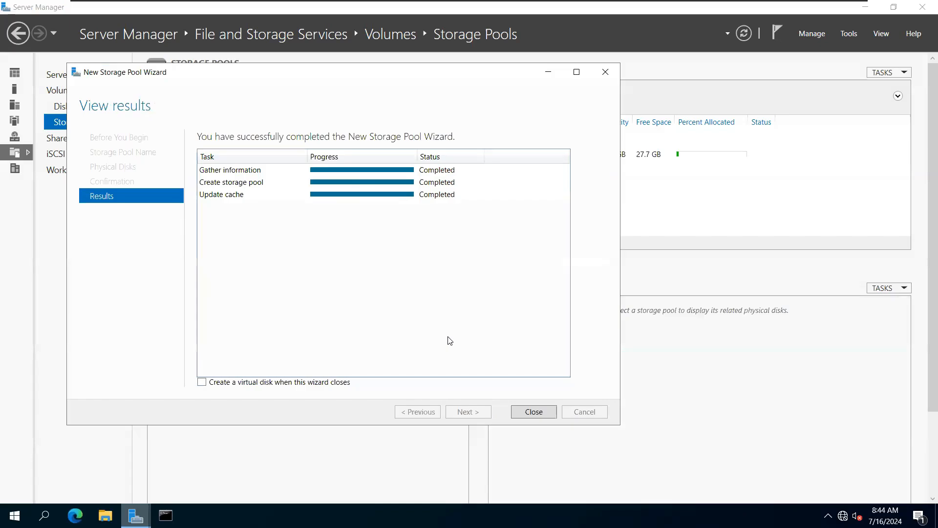
{"action": "left_click", "coordinate": [530, 415]}
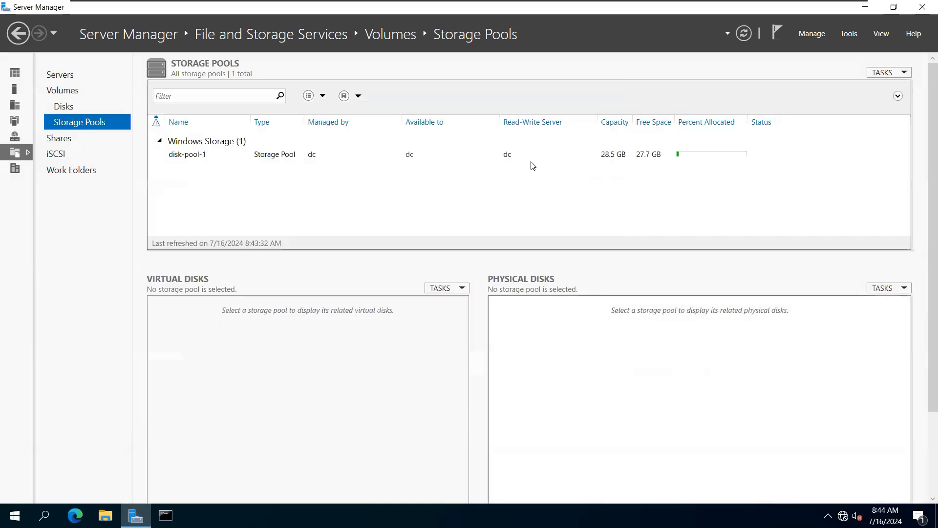
{"action": "left_click", "coordinate": [620, 161]}
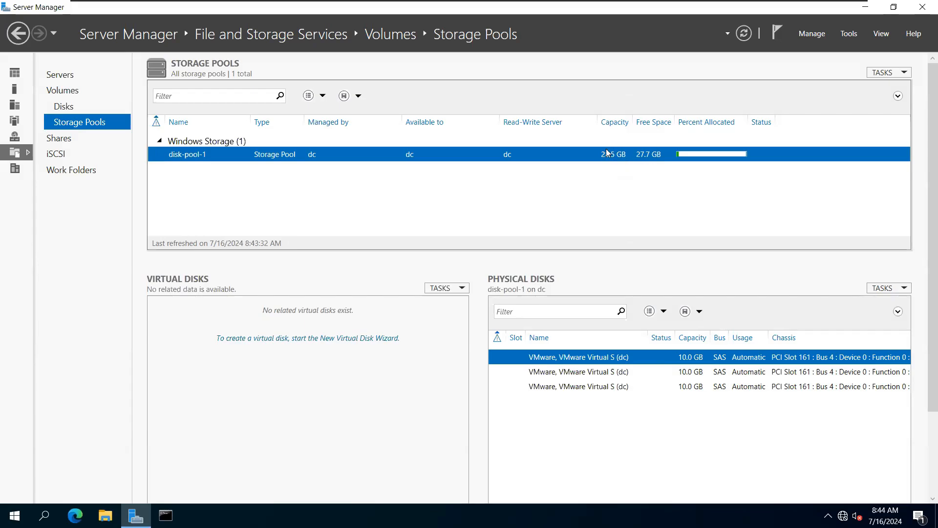
Step: Open the DC virtual machine's settings in VMware Workstation
{"action": "mouse_move", "coordinate": [521, 5]}
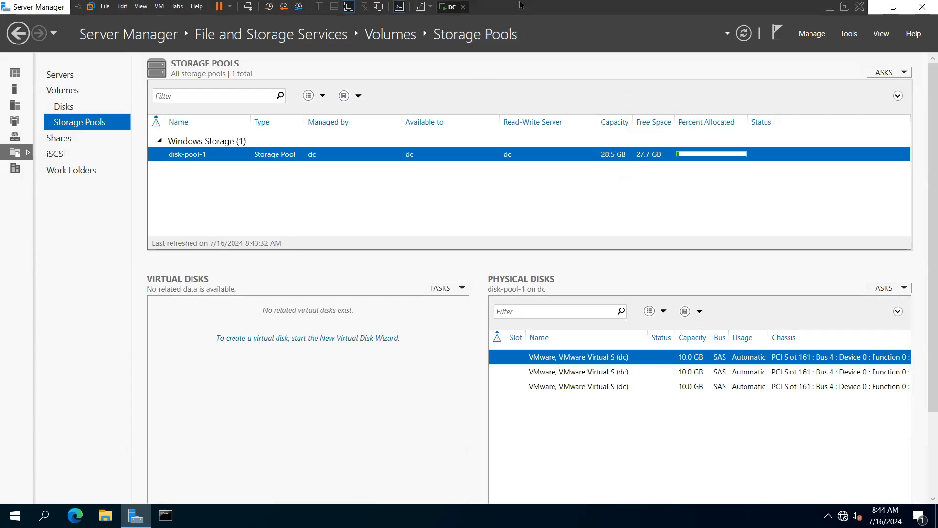
{"action": "right_click", "coordinate": [450, 9]}
{"action": "left_click", "coordinate": [470, 148]}
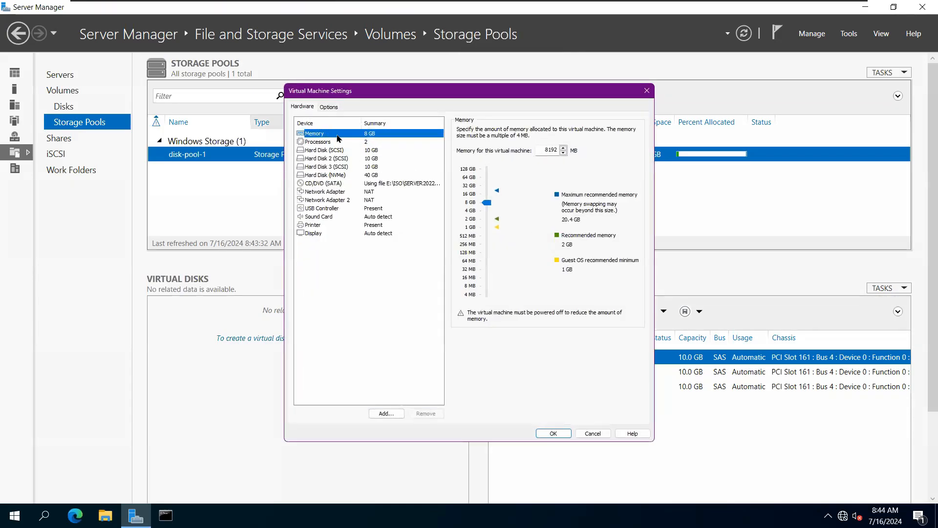
Step: Add a new 10 GB SCSI hard disk stored as a single file and save the settings
{"action": "left_click", "coordinate": [386, 413]}
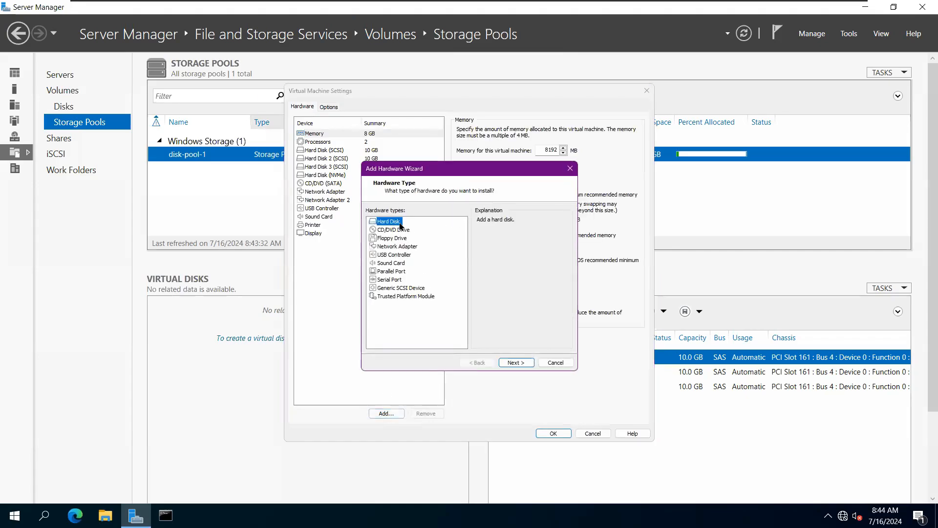
{"action": "left_click", "coordinate": [516, 364]}
{"action": "left_click", "coordinate": [513, 363]}
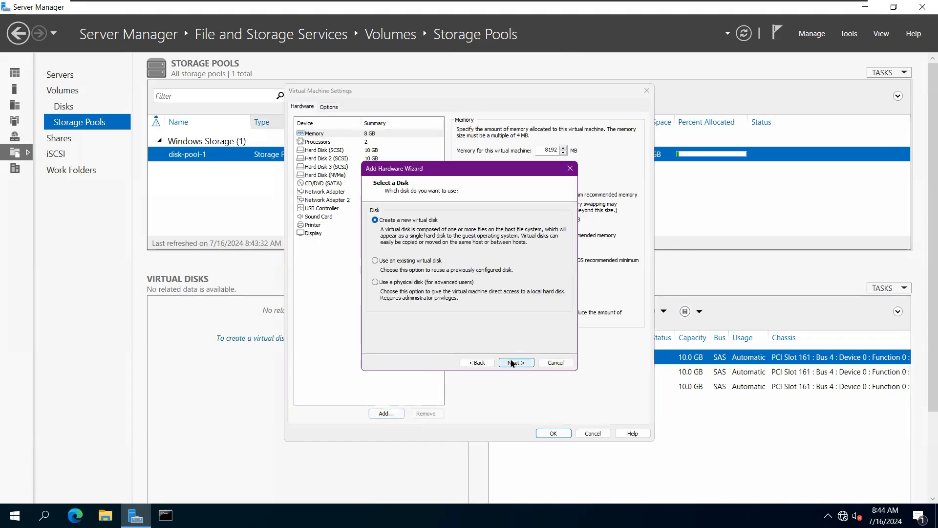
{"action": "left_click", "coordinate": [512, 363]}
{"action": "type", "text": "10"}
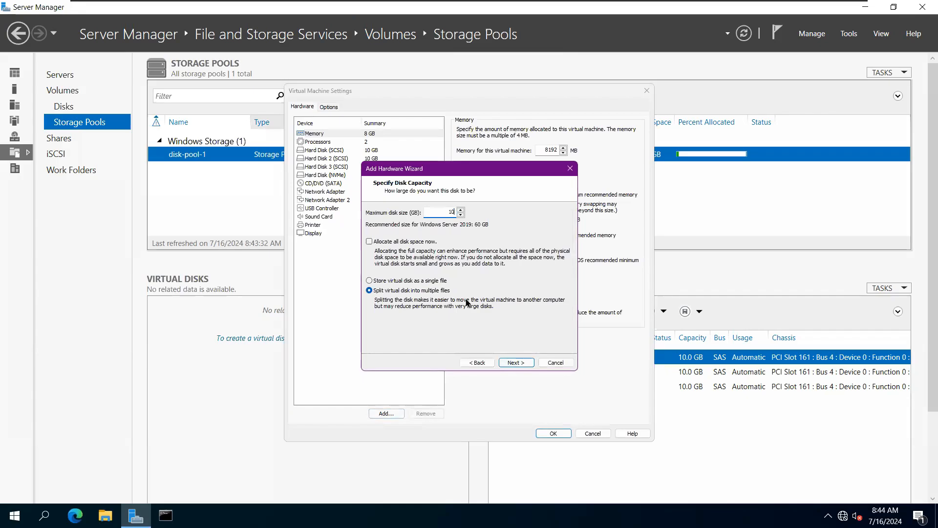
{"action": "left_click", "coordinate": [370, 281]}
{"action": "left_click", "coordinate": [514, 363]}
{"action": "left_click", "coordinate": [513, 364]}
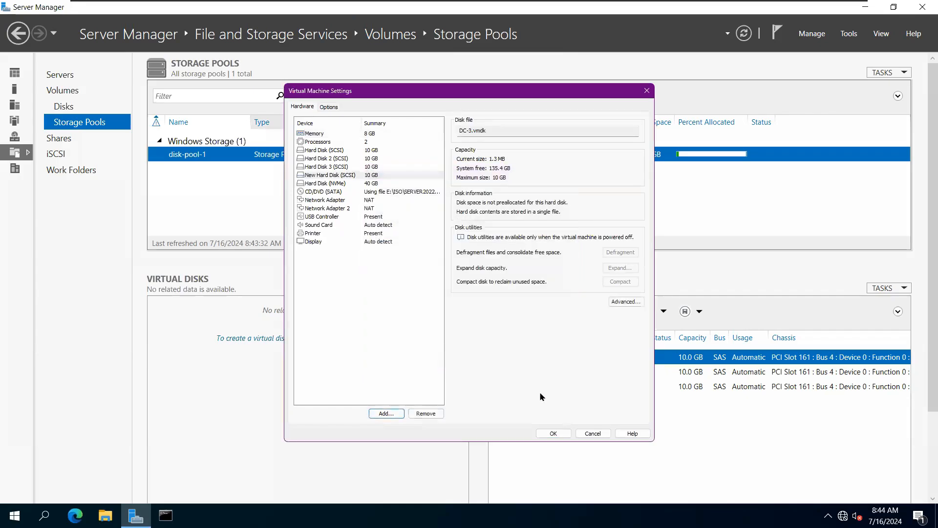
{"action": "left_click", "coordinate": [561, 436]}
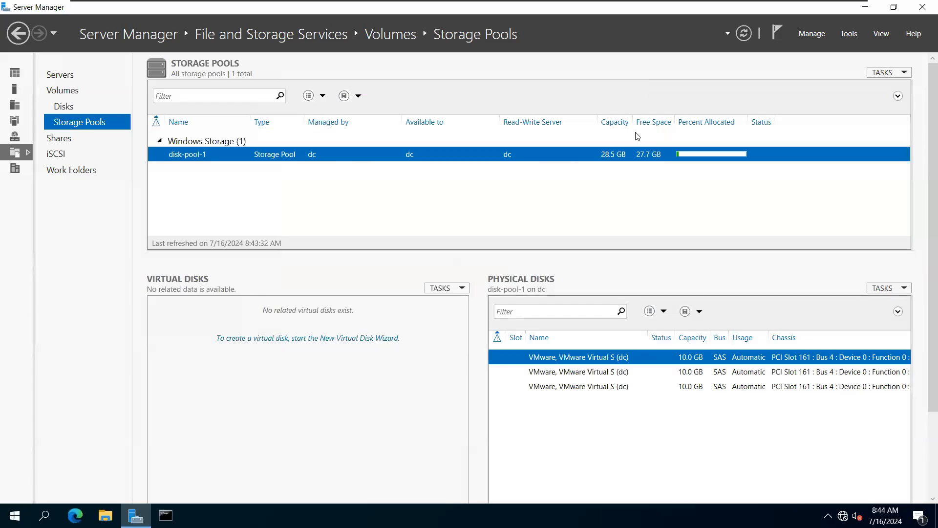
Step: Refresh Server Manager and select the new 10 GB disk 4 on the Disks page
{"action": "left_click", "coordinate": [740, 35]}
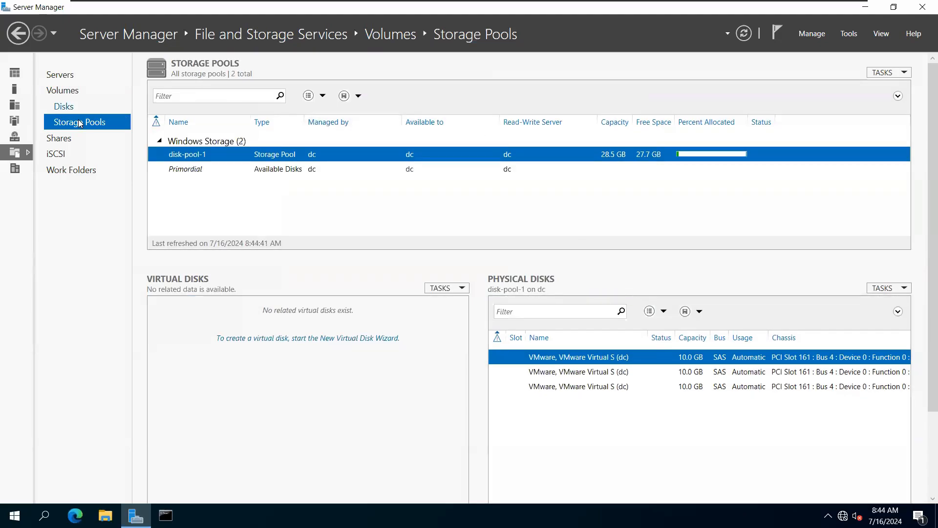
{"action": "left_click", "coordinate": [67, 108]}
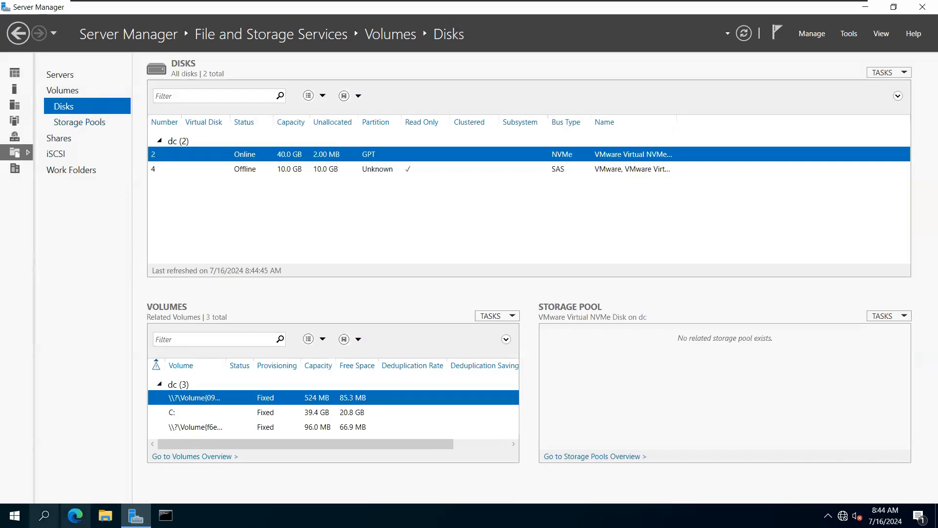
{"action": "right_click", "coordinate": [14, 516]}
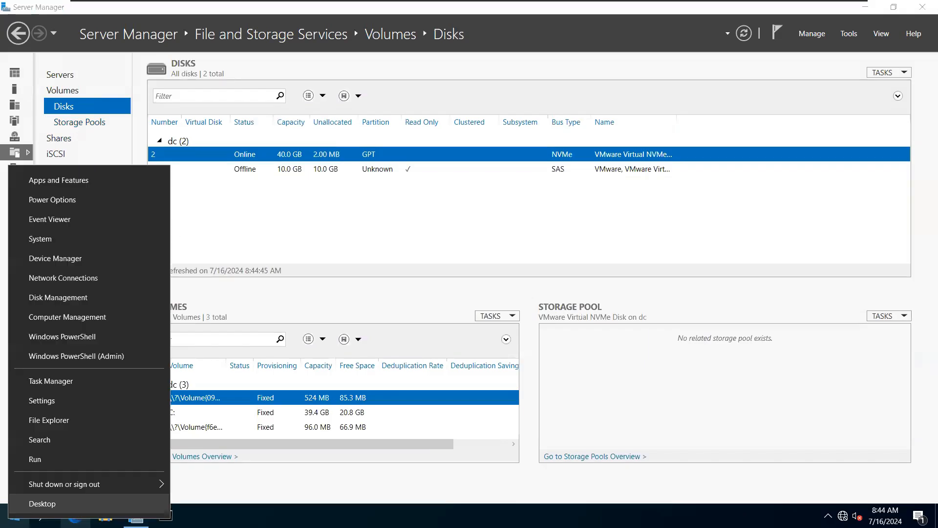
{"action": "left_click", "coordinate": [53, 299]}
{"action": "left_click", "coordinate": [606, 190]}
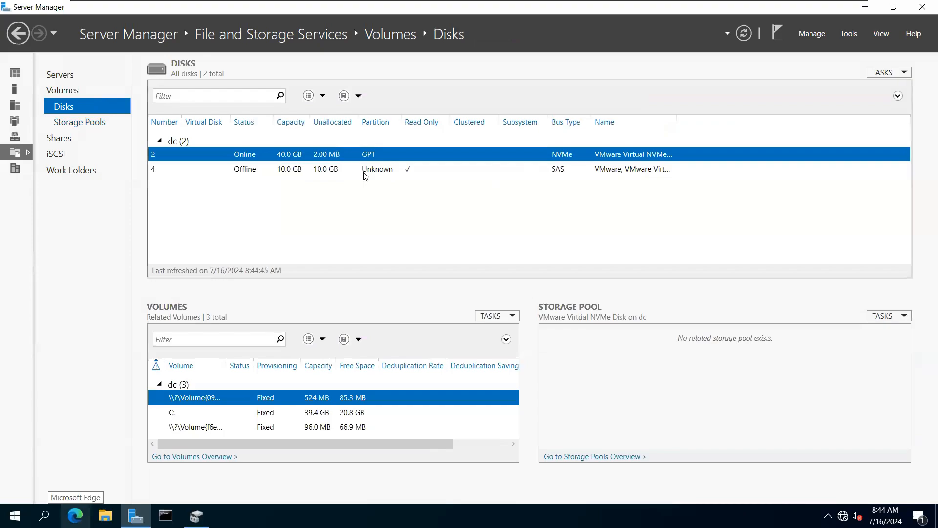
{"action": "left_click", "coordinate": [313, 172]}
Step: Bring disk 4 online, confirming with Yes, and verify it in Disk Management
{"action": "right_click", "coordinate": [322, 171]}
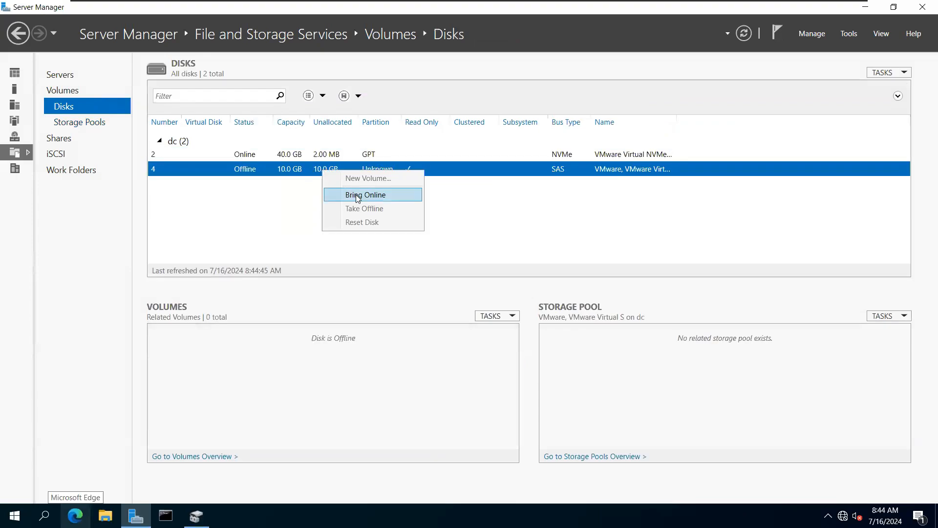
{"action": "left_click", "coordinate": [357, 195]}
{"action": "left_click", "coordinate": [520, 305]}
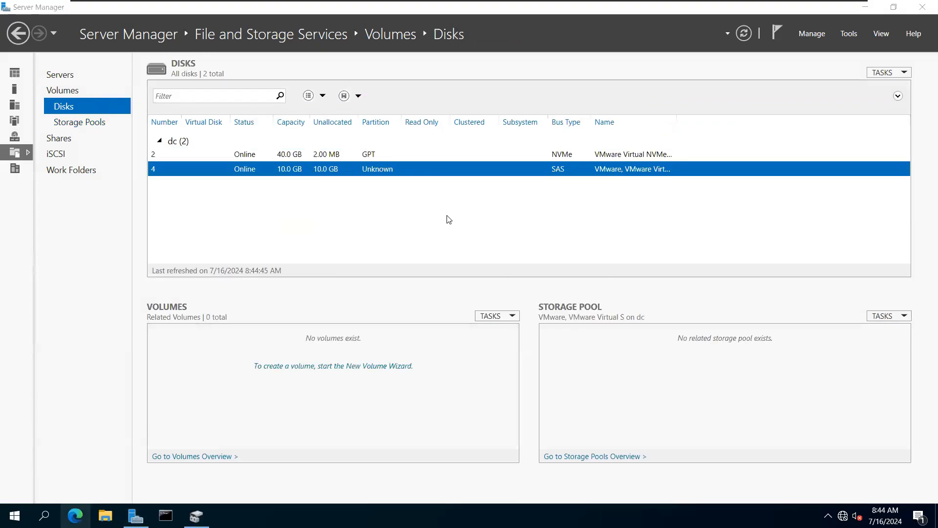
{"action": "left_click", "coordinate": [196, 516]}
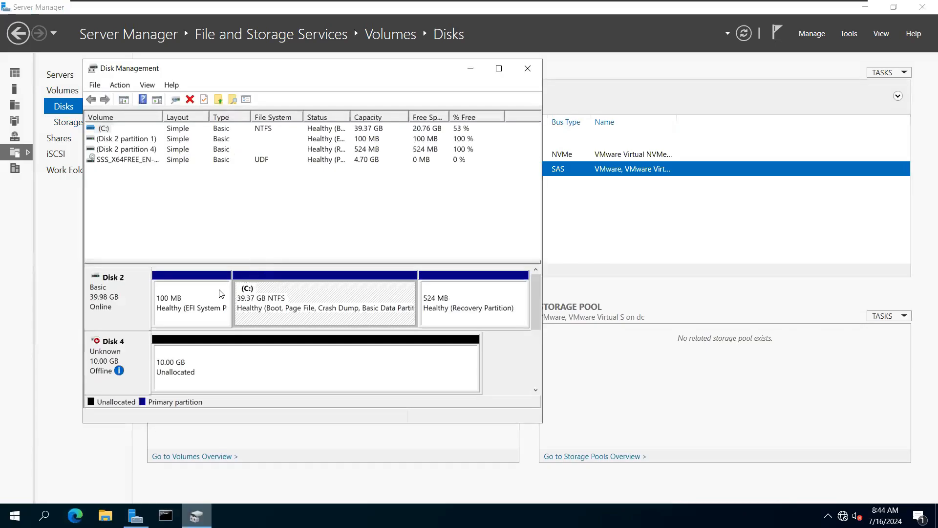
{"action": "left_click", "coordinate": [527, 71]}
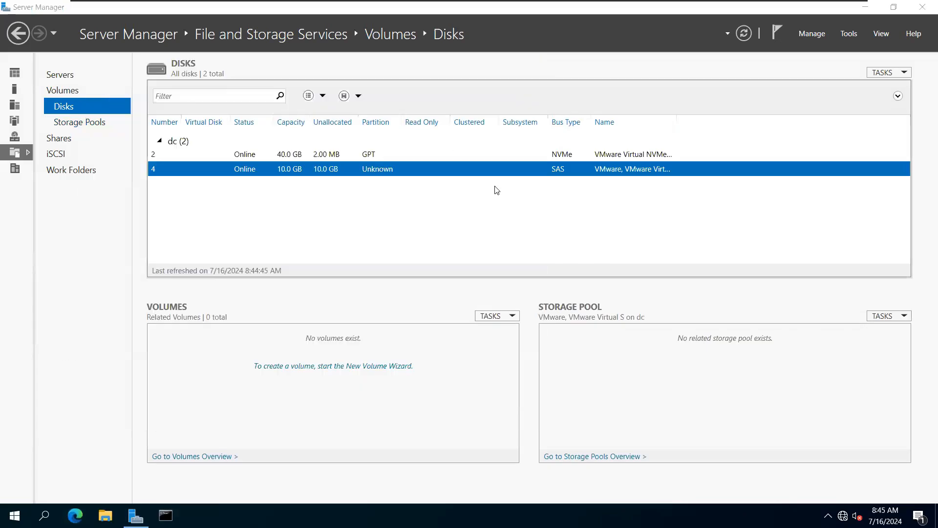
Step: Initialize disk 4 as a GPT disk
{"action": "right_click", "coordinate": [402, 168]}
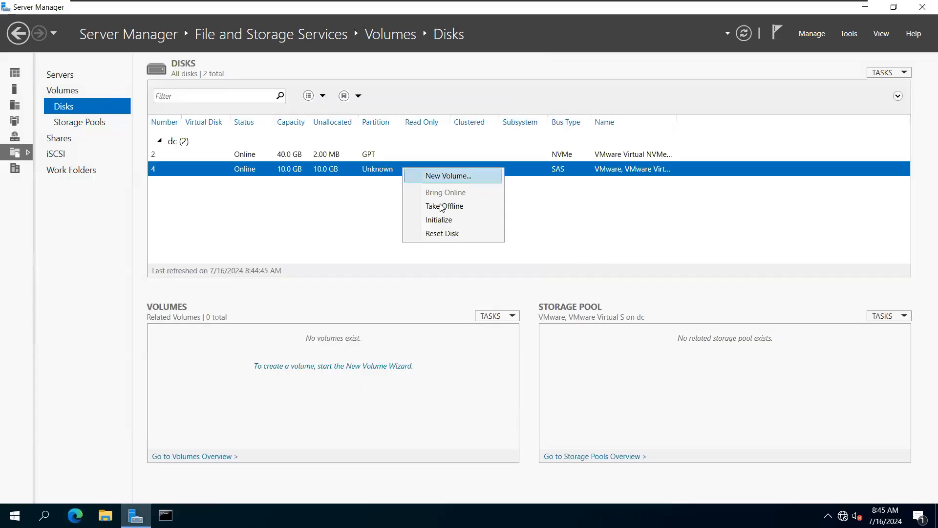
{"action": "left_click", "coordinate": [440, 220]}
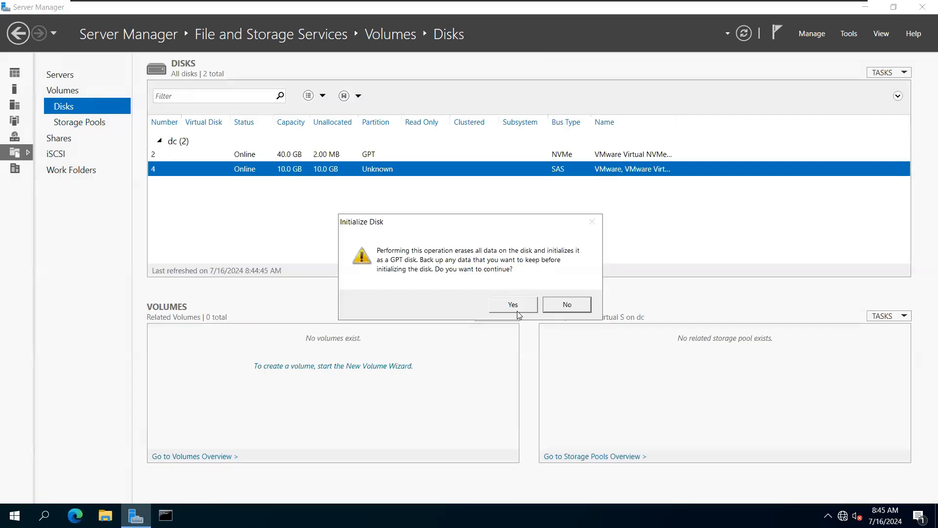
{"action": "left_click", "coordinate": [513, 304]}
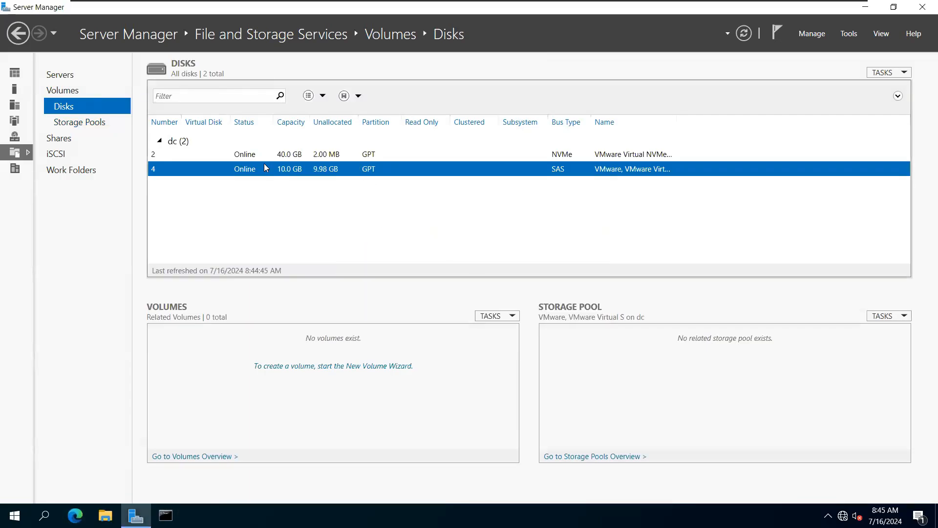
Step: Verify disk 4 shows 9.98 GB unallocated in Disk Management, then return to Storage Pools
{"action": "right_click", "coordinate": [15, 515]}
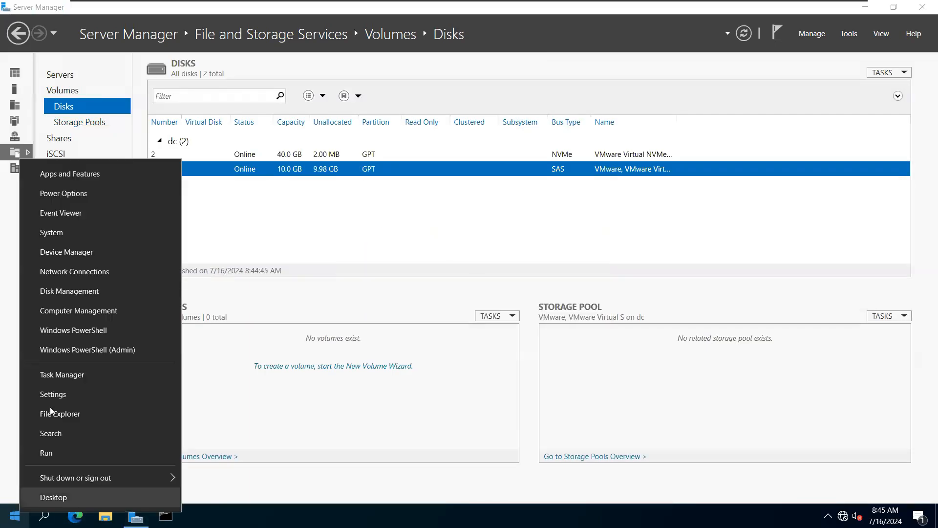
{"action": "left_click", "coordinate": [77, 288]}
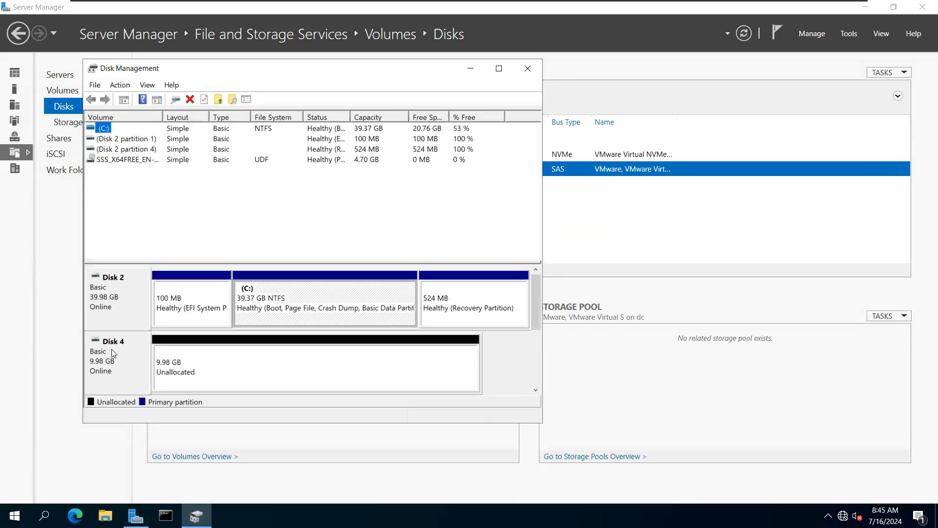
{"action": "left_click", "coordinate": [528, 69]}
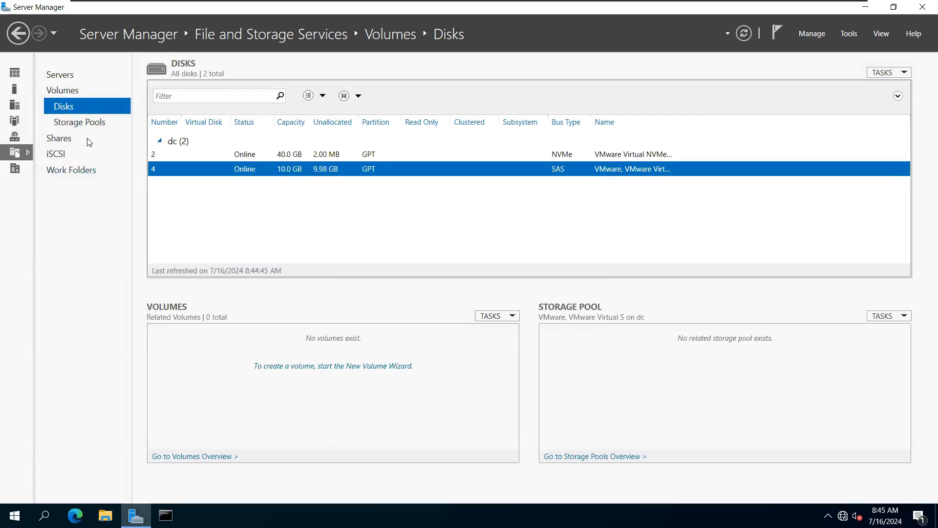
{"action": "left_click", "coordinate": [90, 122]}
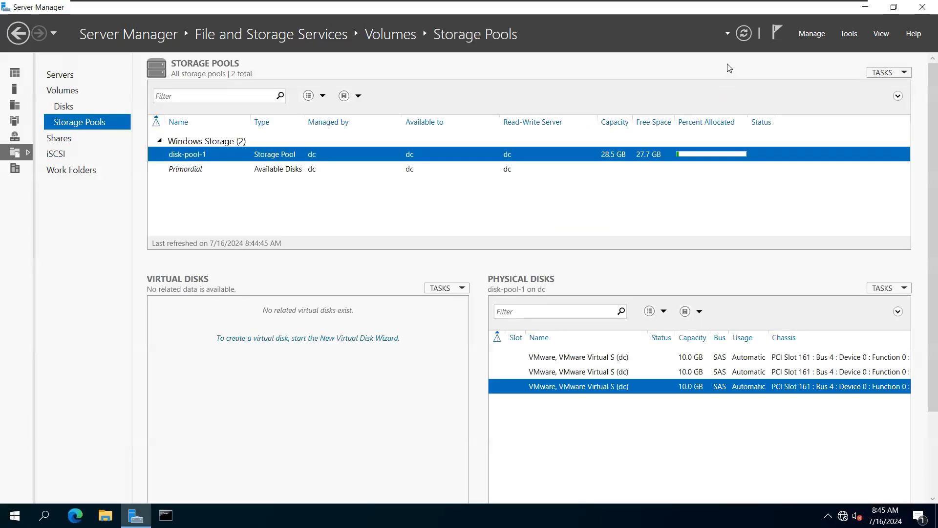
Step: Refresh Storage Pools and select Primordial to show the new 10.0 GB SAS disk available
{"action": "left_click", "coordinate": [741, 34]}
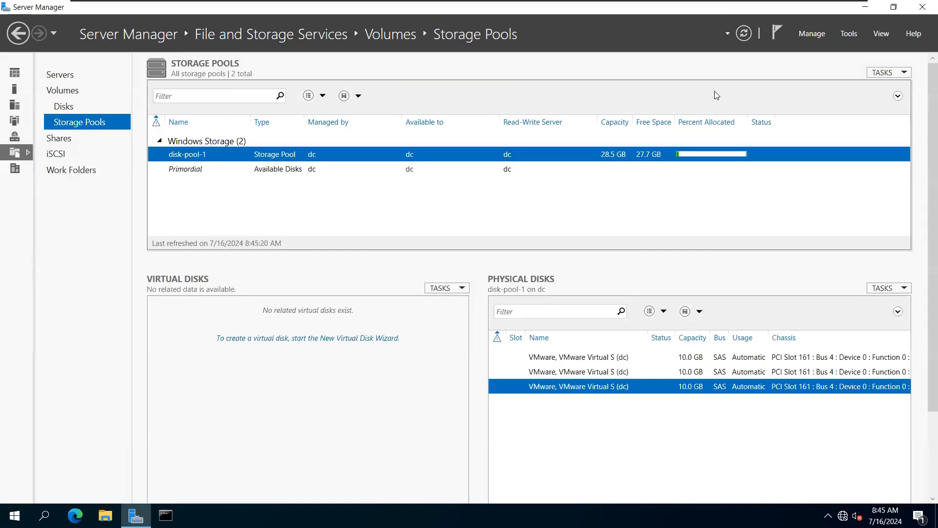
{"action": "left_click", "coordinate": [654, 391]}
{"action": "left_click", "coordinate": [681, 377]}
{"action": "left_click", "coordinate": [681, 362]}
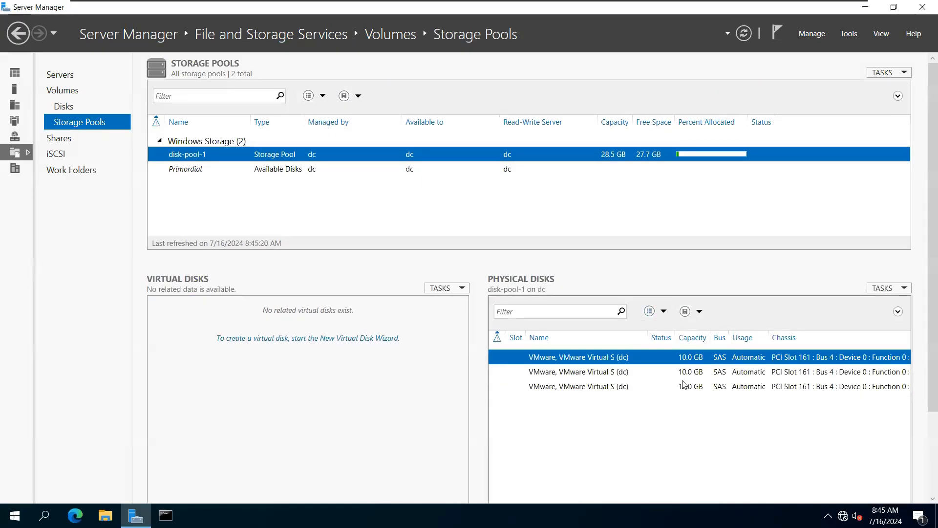
{"action": "left_click", "coordinate": [684, 385]}
{"action": "left_click", "coordinate": [410, 167]}
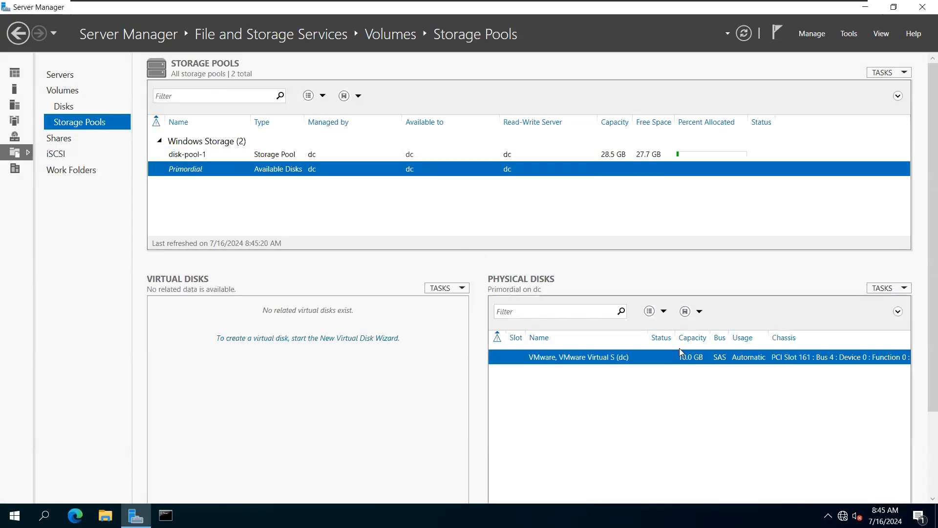
{"action": "right_click", "coordinate": [663, 357]}
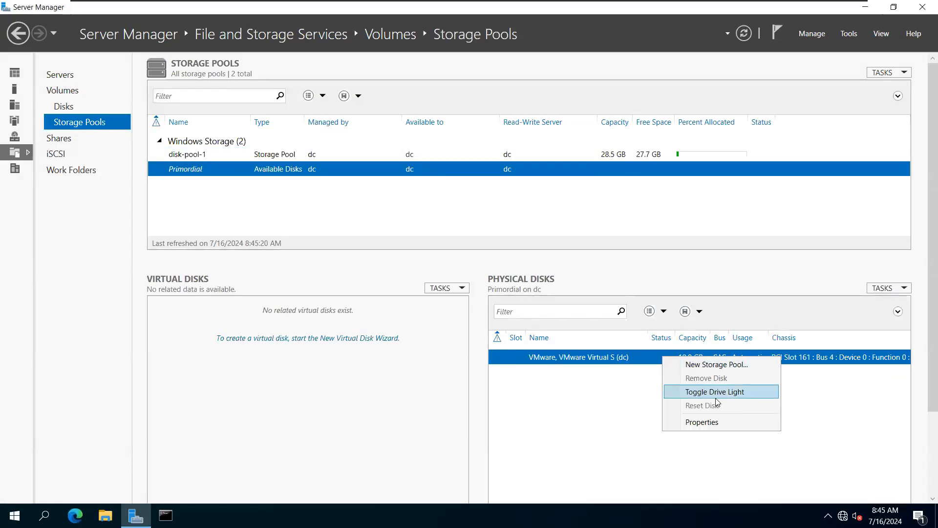
Step: Add the available 10.0 GB disk to disk-pool-1 with Add Physical Disk
{"action": "right_click", "coordinate": [508, 155]}
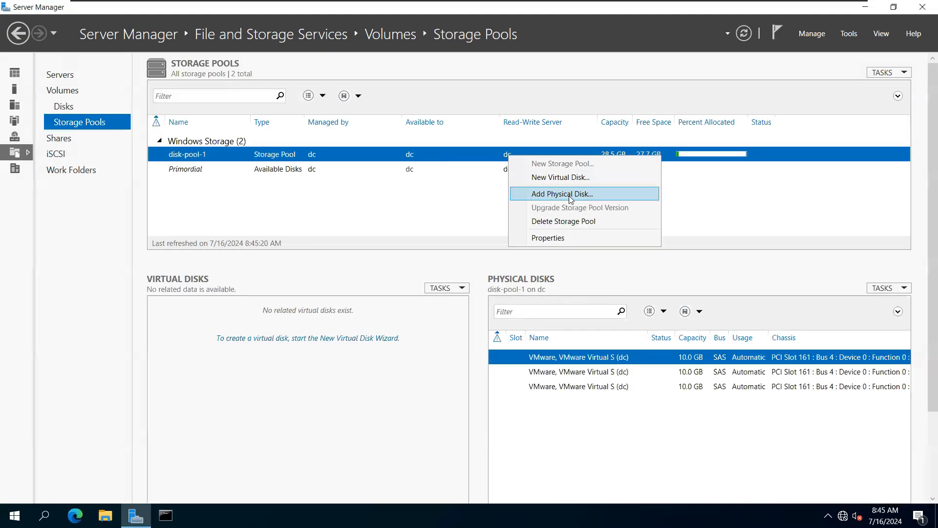
{"action": "left_click", "coordinate": [481, 158]}
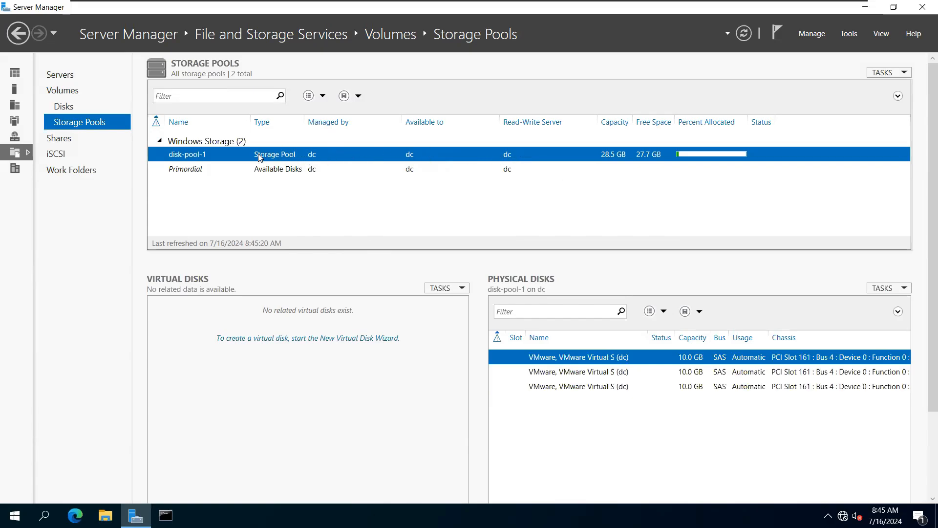
{"action": "left_click", "coordinate": [190, 171]}
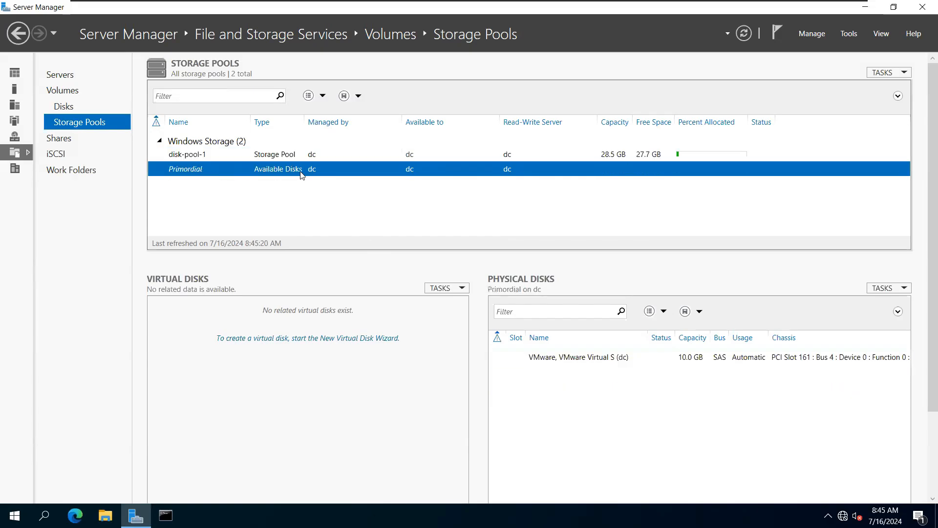
{"action": "right_click", "coordinate": [492, 155]}
{"action": "left_click", "coordinate": [542, 193]}
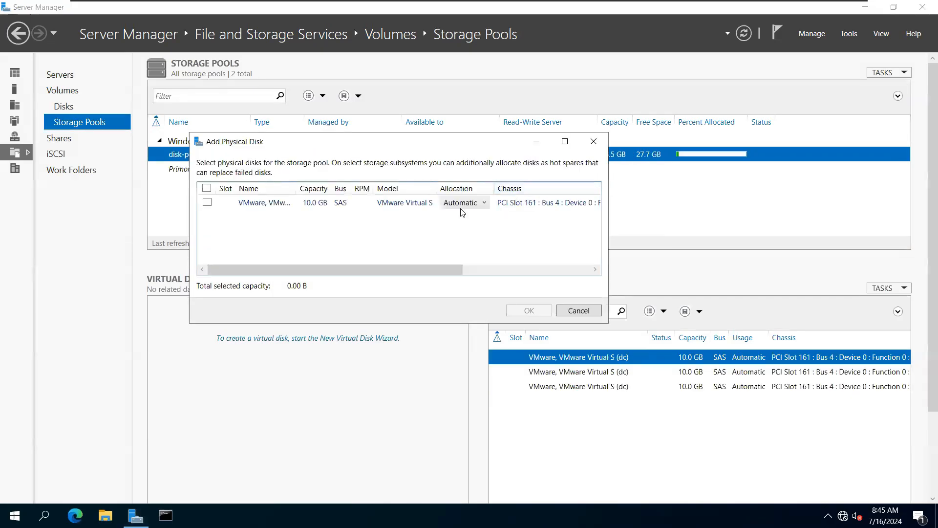
{"action": "left_click", "coordinate": [207, 203]}
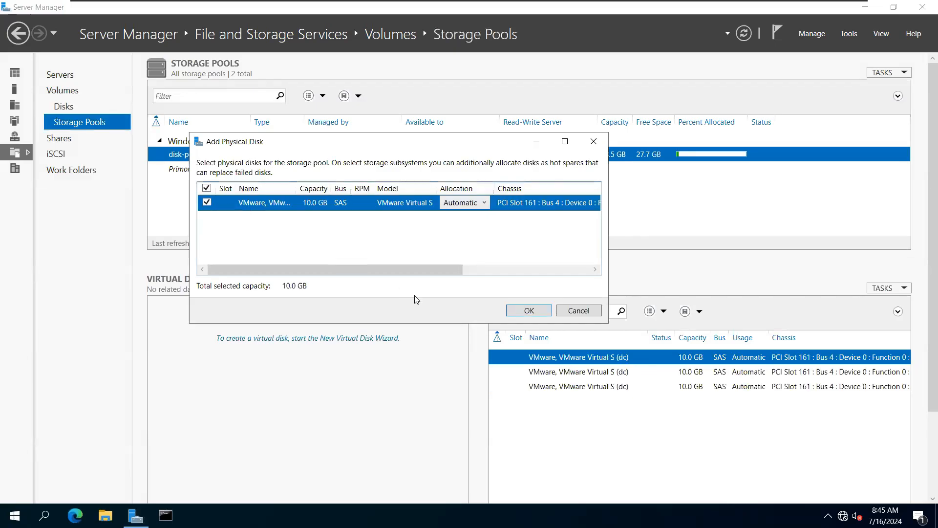
{"action": "left_click", "coordinate": [522, 311]}
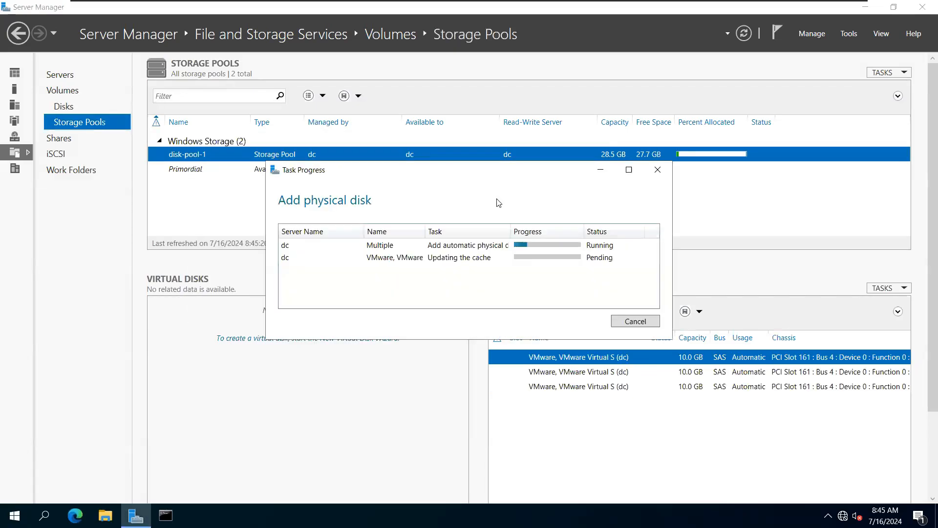
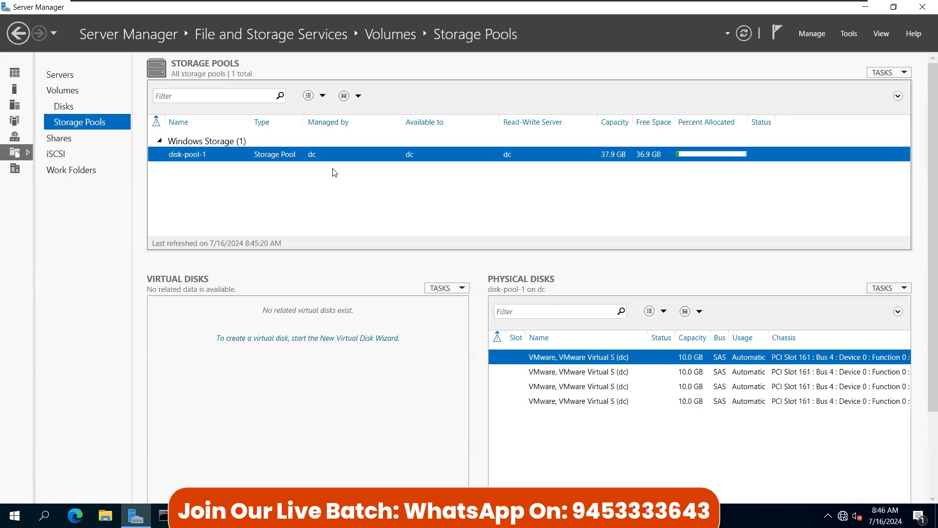
Step: Start the New Virtual Disk wizard from Virtual Disks tasks with disk-pool-1 as the pool
{"action": "right_click", "coordinate": [330, 144]}
{"action": "left_click", "coordinate": [285, 199]}
{"action": "right_click", "coordinate": [323, 160]}
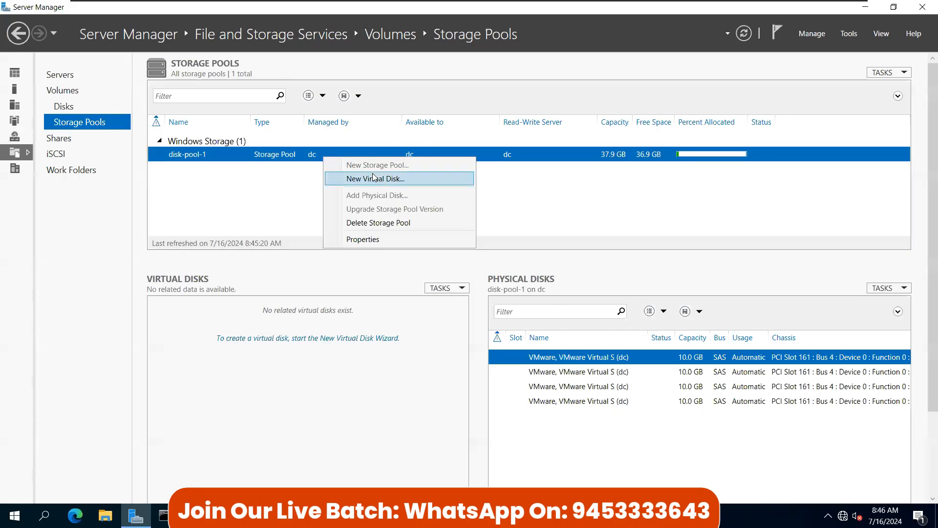
{"action": "left_click", "coordinate": [517, 197]}
{"action": "left_click", "coordinate": [446, 288]}
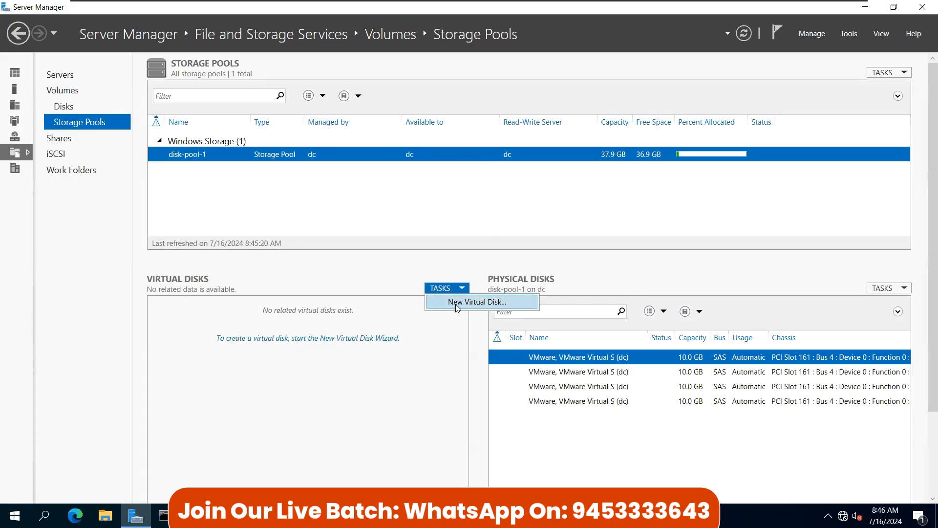
{"action": "left_click", "coordinate": [188, 285]}
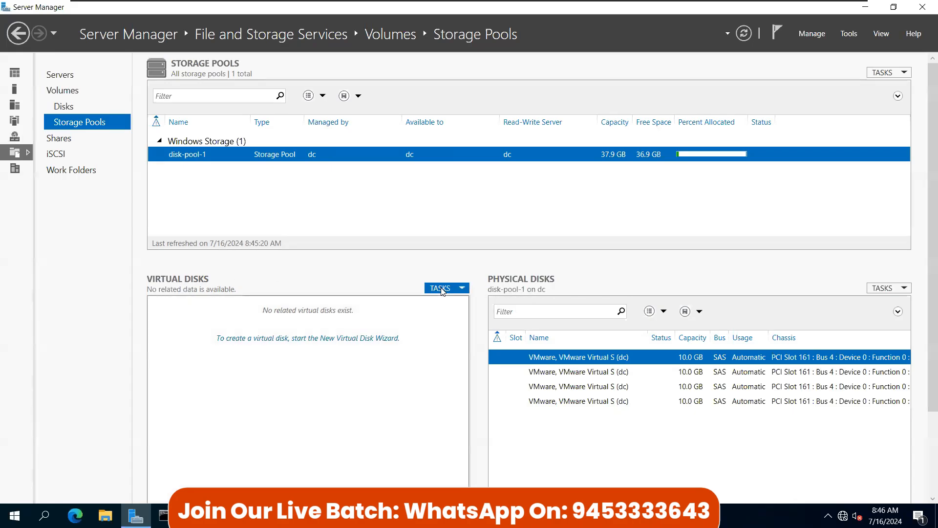
{"action": "left_click", "coordinate": [443, 288]}
{"action": "left_click", "coordinate": [459, 303]}
{"action": "left_click", "coordinate": [292, 163]}
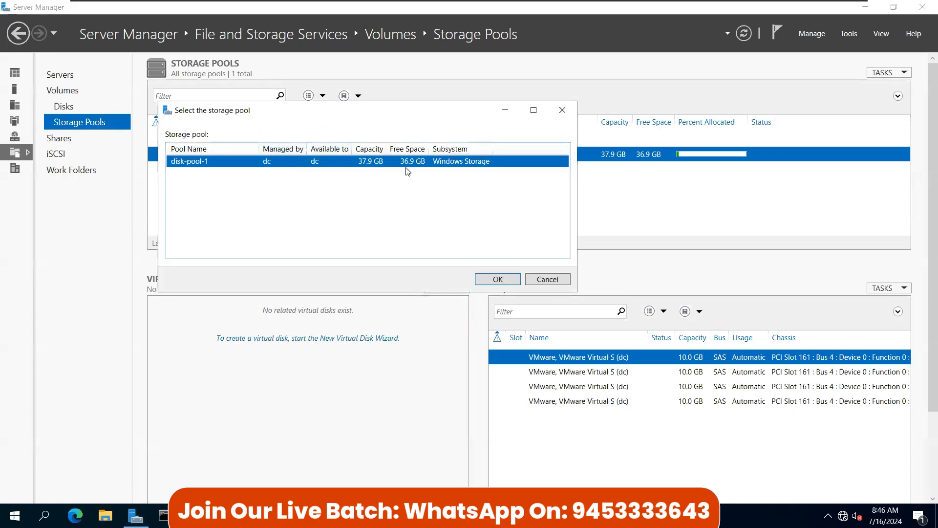
{"action": "left_click", "coordinate": [498, 279]}
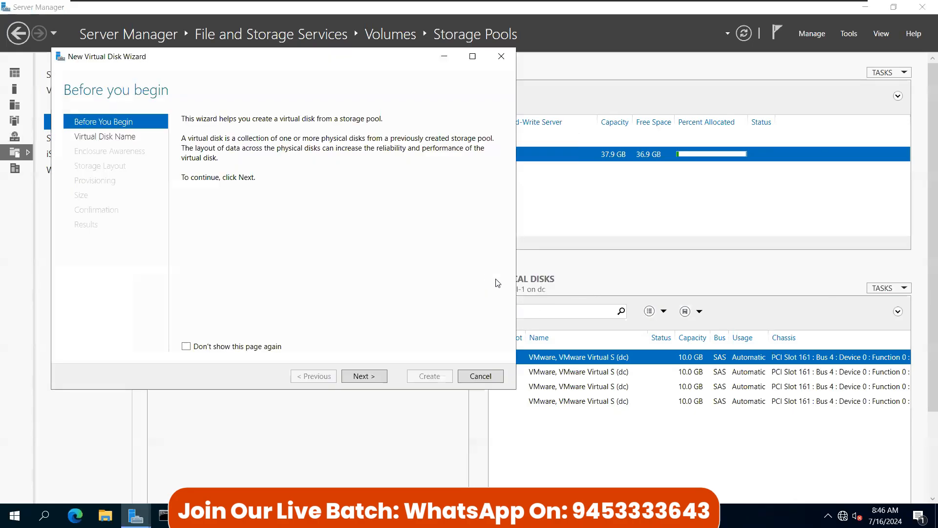
{"action": "left_click", "coordinate": [359, 376]}
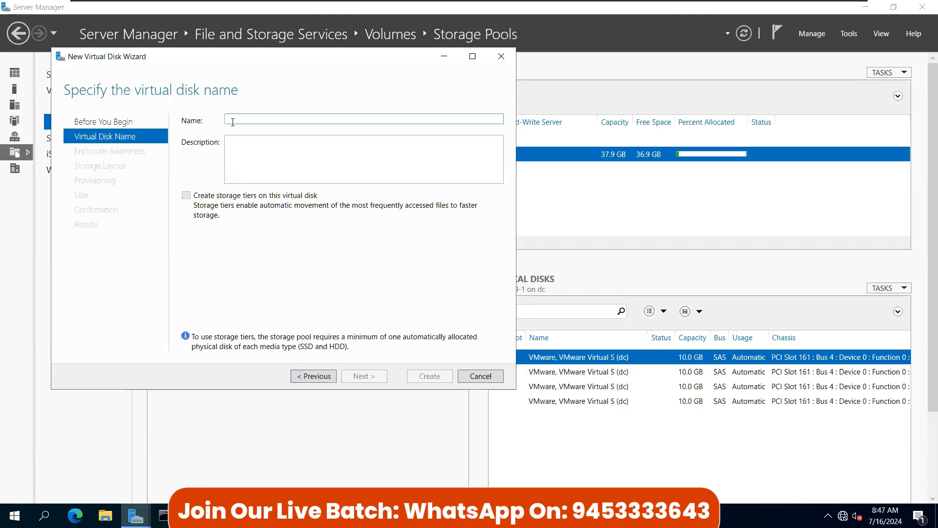
Step: Name the virtual disk 'vhd-1 (pool-1)'
{"action": "type", "text": "vhd-1"}
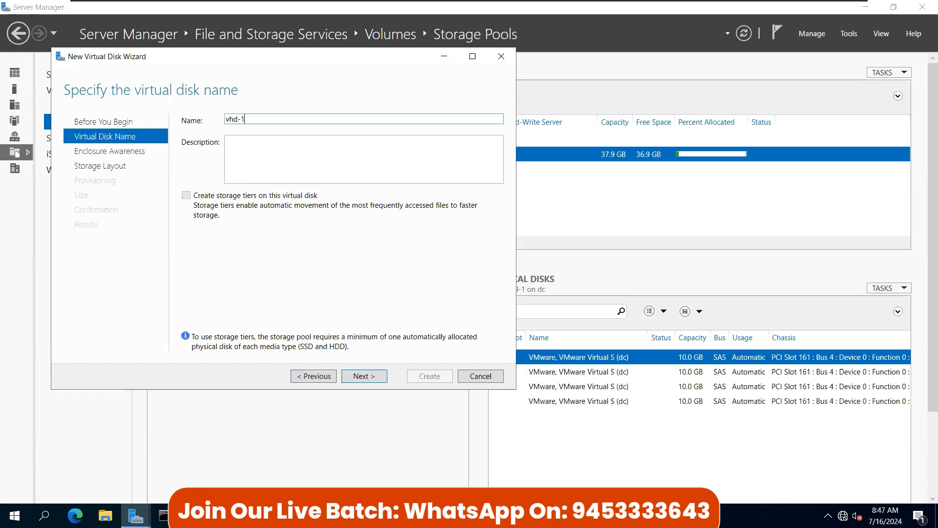
{"action": "type", "text": " from"}
{"action": "key", "text": "BackSpace"}
{"action": "key", "text": "BackSpace"}
{"action": "key", "text": "BackSpace"}
{"action": "key", "text": "BackSpace"}
{"action": "type", "text": "(pol-1"}
{"action": "key", "text": "BackSpace"}
{"action": "key", "text": "BackSpace"}
{"action": "key", "text": "BackSpace"}
{"action": "type", "text": "ol-1"}
Step: Pass enclosure resiliency and pick the Simple layout after comparing Mirror and Parity
{"action": "left_click", "coordinate": [370, 380]}
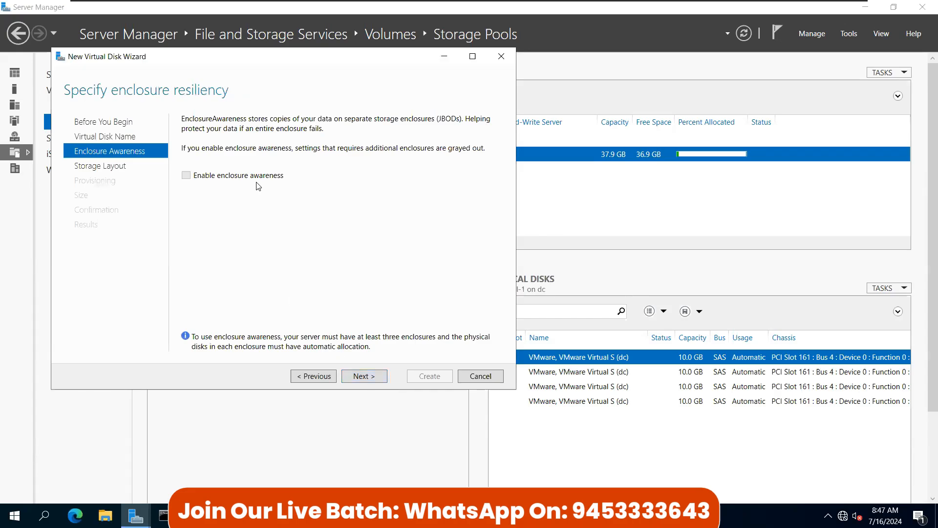
{"action": "left_click", "coordinate": [362, 376]}
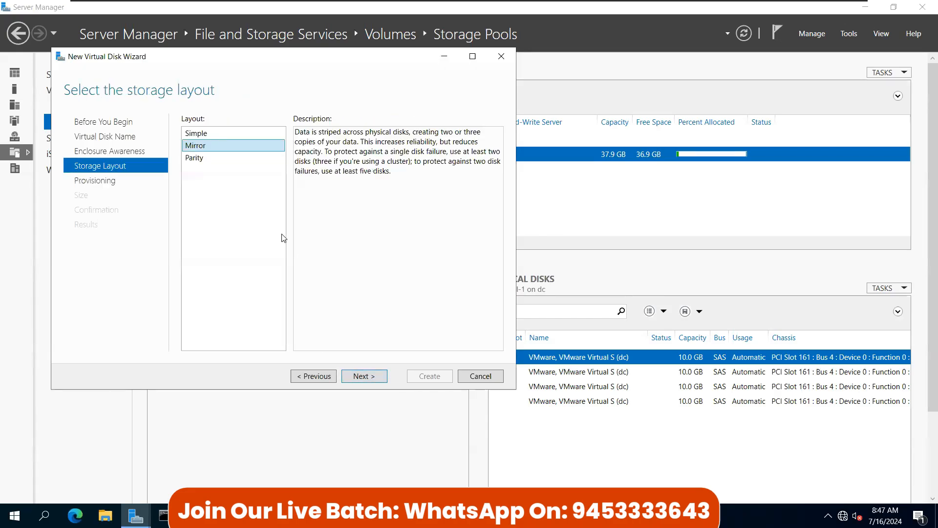
{"action": "left_click", "coordinate": [198, 135]}
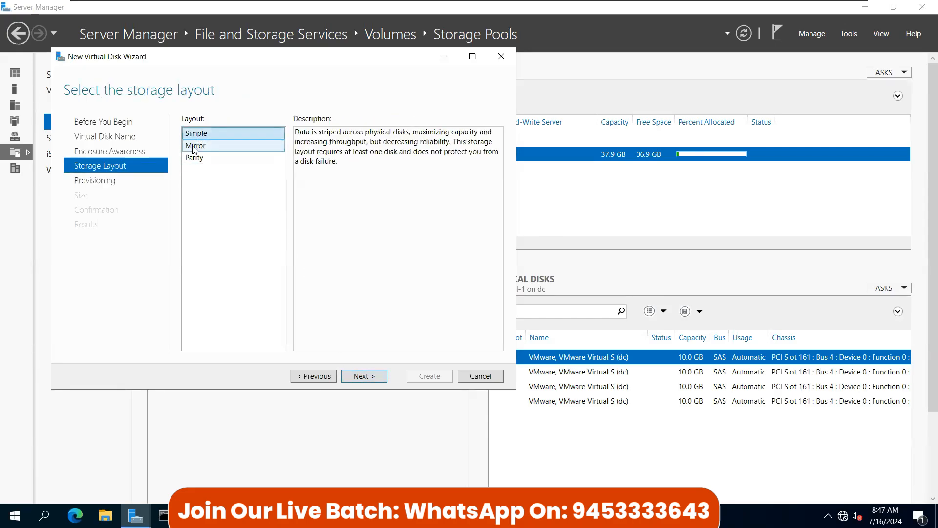
{"action": "left_click", "coordinate": [208, 157]}
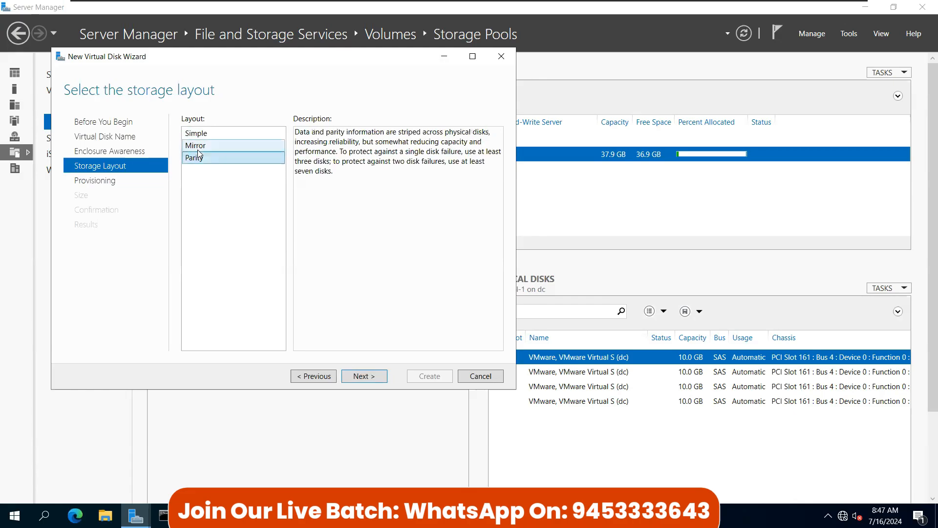
{"action": "left_click", "coordinate": [203, 145]}
{"action": "left_click", "coordinate": [202, 132]}
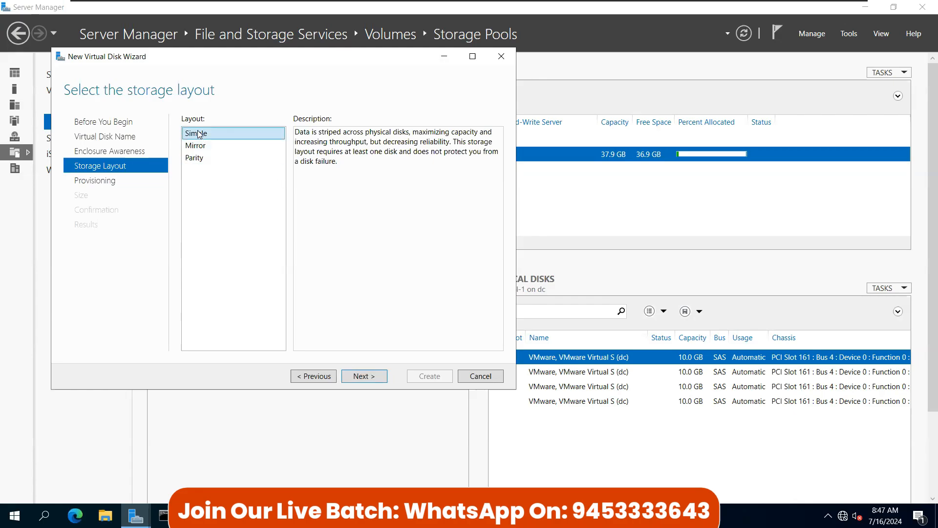
{"action": "left_click", "coordinate": [370, 377]}
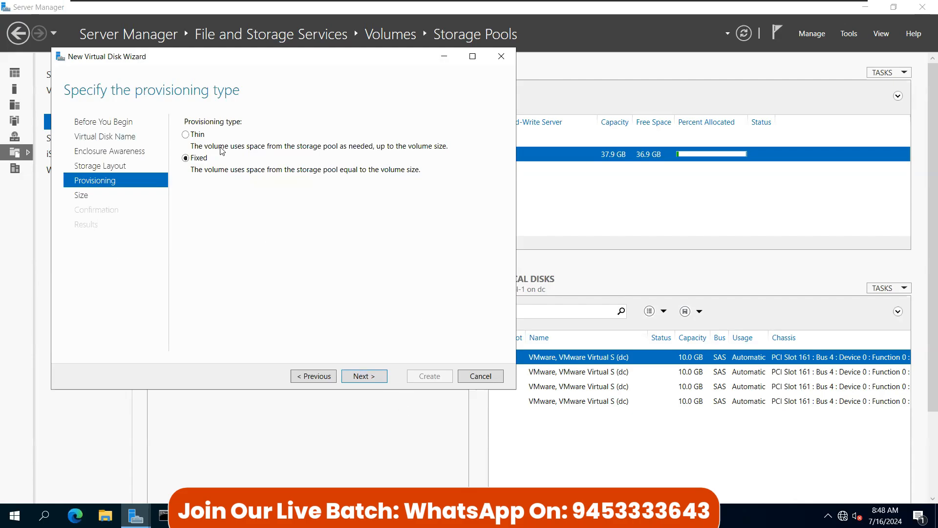
Step: Compare Fixed and Thin provisioning and settle on Thin
{"action": "left_click", "coordinate": [201, 135]}
{"action": "left_click", "coordinate": [193, 156]}
{"action": "left_click", "coordinate": [304, 148]}
{"action": "left_click", "coordinate": [185, 159]}
{"action": "left_click", "coordinate": [391, 148]}
{"action": "left_click", "coordinate": [198, 158]}
{"action": "left_click", "coordinate": [187, 136]}
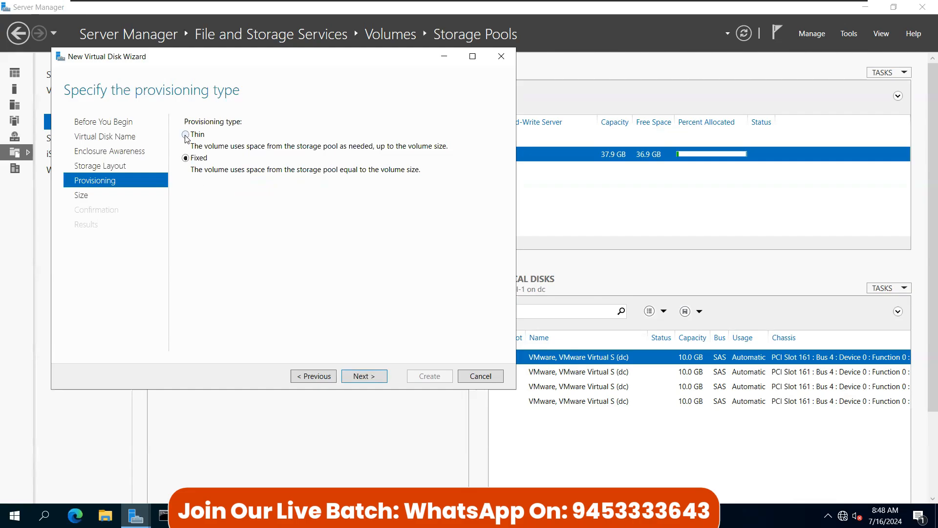
{"action": "left_click", "coordinate": [195, 159]}
{"action": "left_click", "coordinate": [187, 135]}
Step: Specify a 50 GB size and advance to the confirmation summary
{"action": "left_click", "coordinate": [369, 380]}
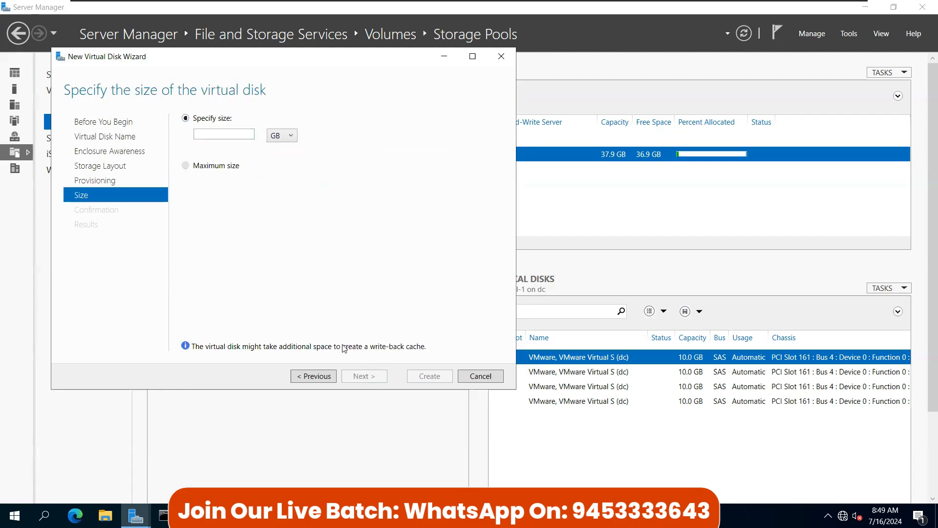
{"action": "left_click", "coordinate": [205, 135]}
{"action": "type", "text": "50"}
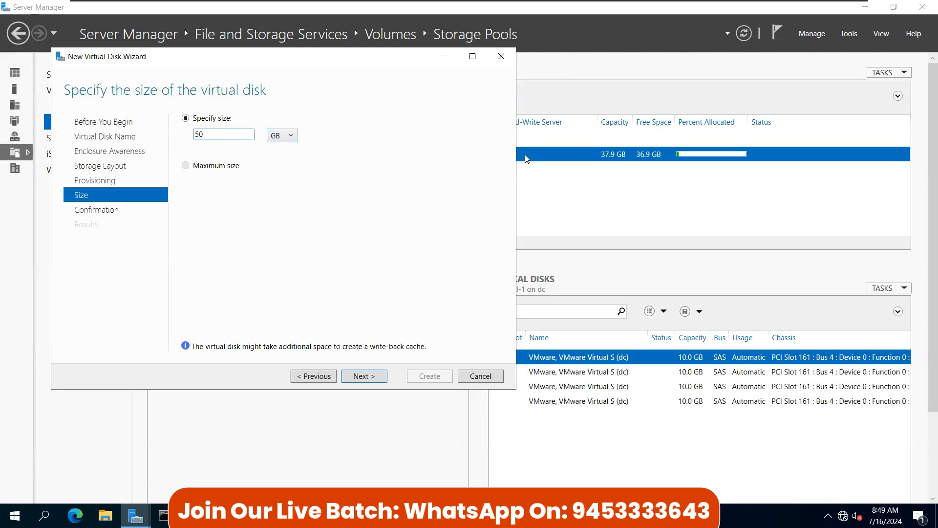
{"action": "left_click", "coordinate": [289, 136]}
{"action": "left_click", "coordinate": [330, 137]}
{"action": "left_click", "coordinate": [362, 379]}
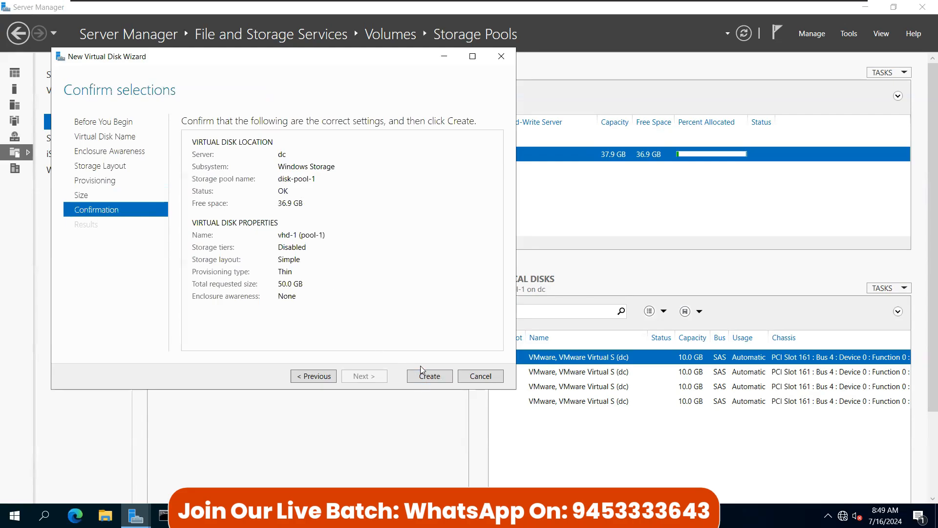
Step: Step back to provisioning, then return through the 50 GB size to the confirmation summary
{"action": "left_click", "coordinate": [312, 375]}
{"action": "left_click", "coordinate": [313, 375]}
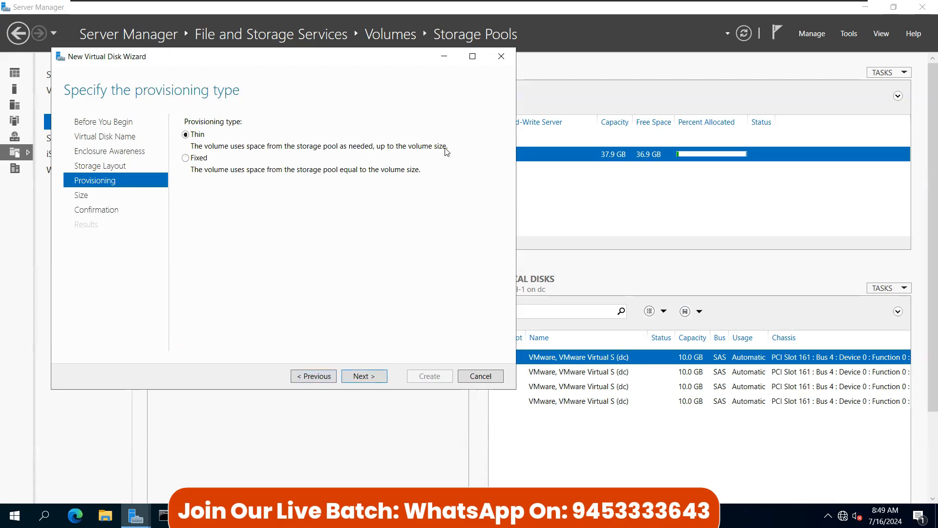
{"action": "left_click", "coordinate": [367, 377]}
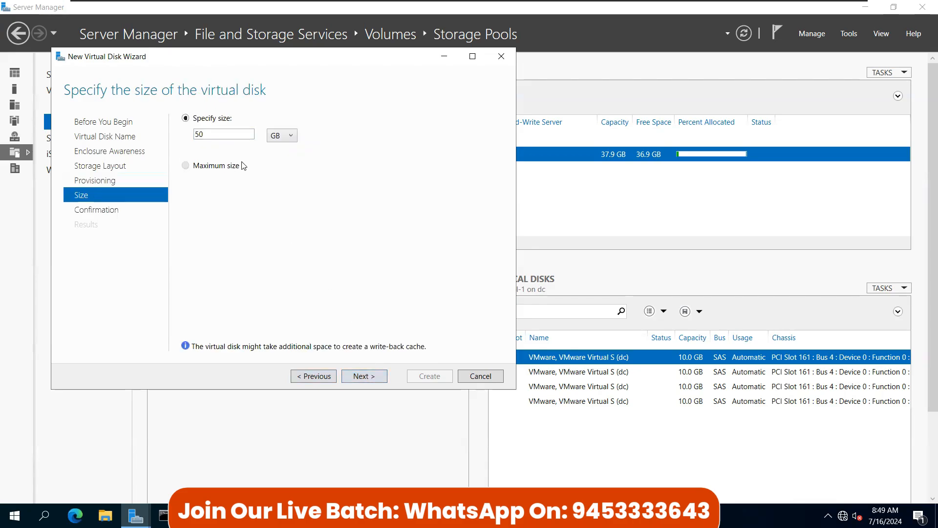
{"action": "double_click", "coordinate": [198, 134]}
{"action": "left_click", "coordinate": [366, 376]}
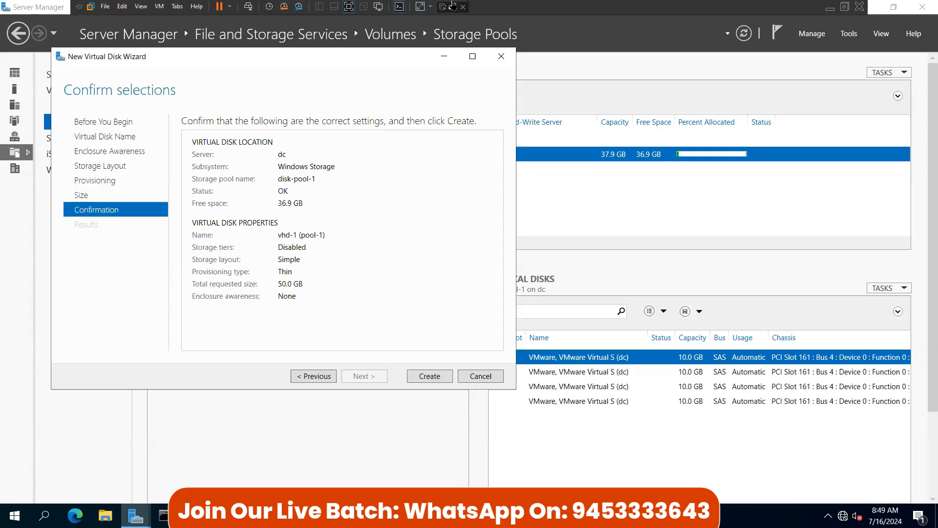
Step: Open and close the VMware virtual machine settings
{"action": "right_click", "coordinate": [453, 4]}
{"action": "left_click", "coordinate": [487, 141]}
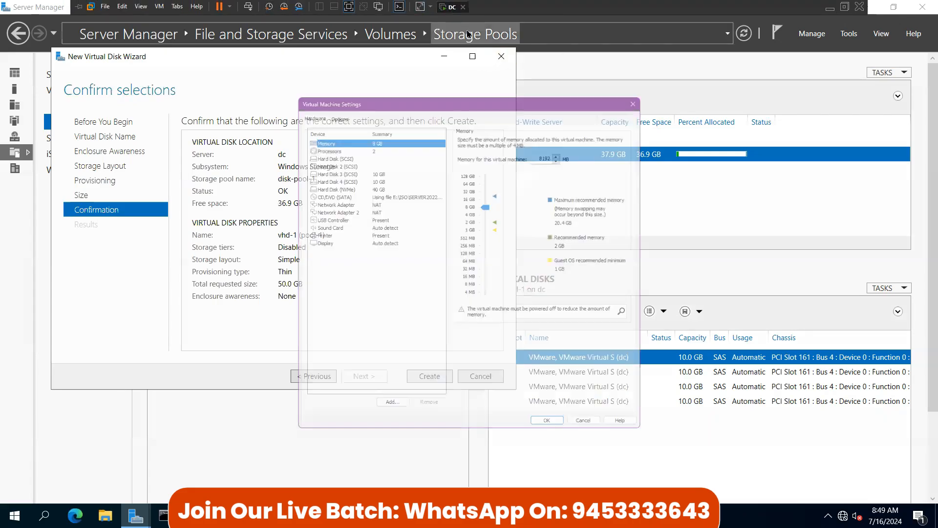
{"action": "left_click", "coordinate": [646, 93]}
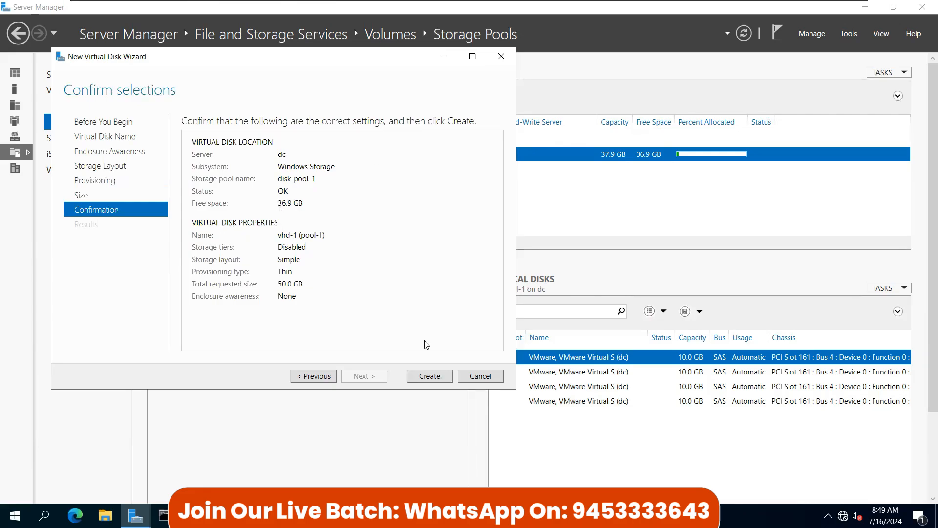
Step: Go back to the provisioning page and switch to Fixed provisioning
{"action": "left_click", "coordinate": [314, 380]}
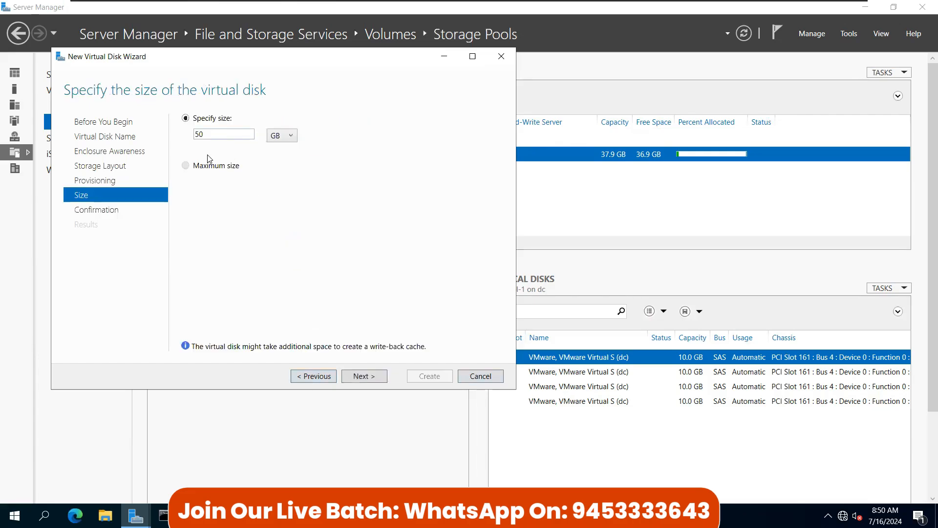
{"action": "left_click", "coordinate": [316, 375]}
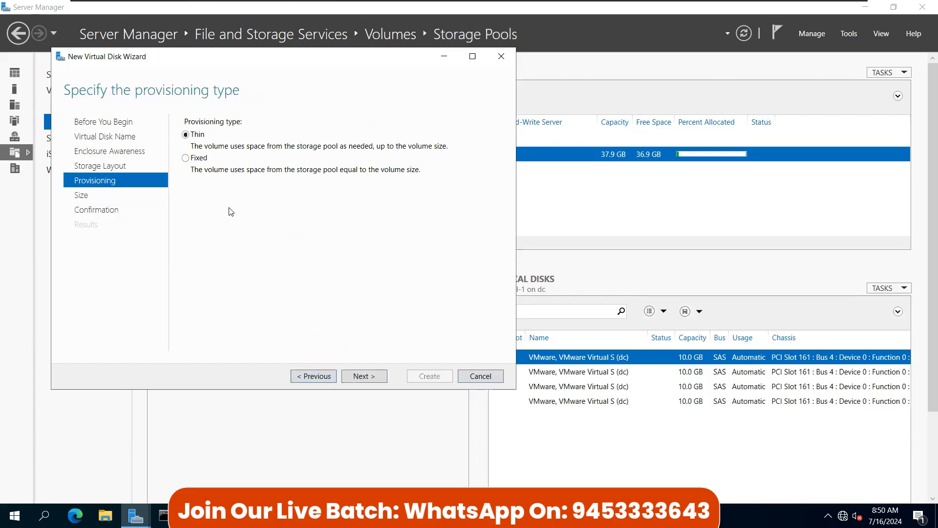
{"action": "left_click", "coordinate": [199, 159]}
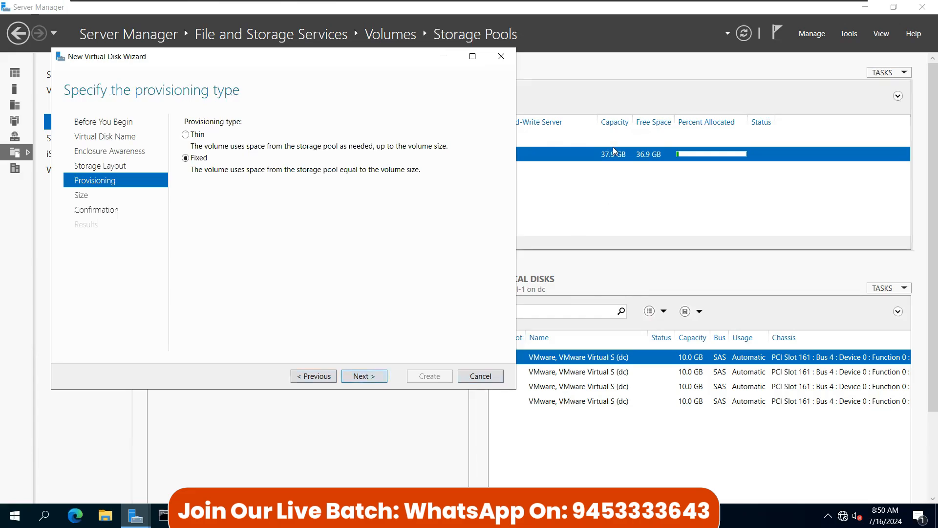
Step: Change the virtual disk size from 50 to 15 GB after trying maximum size
{"action": "left_click", "coordinate": [364, 375]}
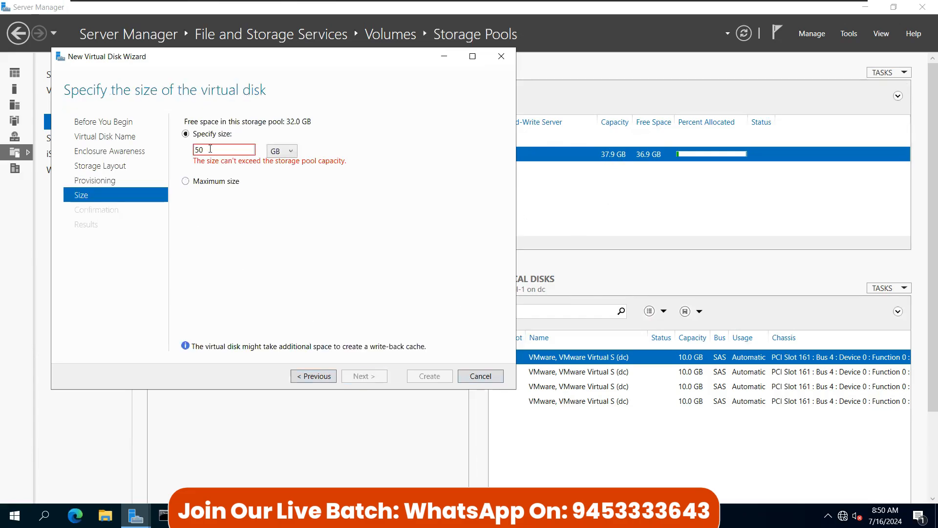
{"action": "double_click", "coordinate": [198, 150]}
{"action": "left_click", "coordinate": [199, 150]}
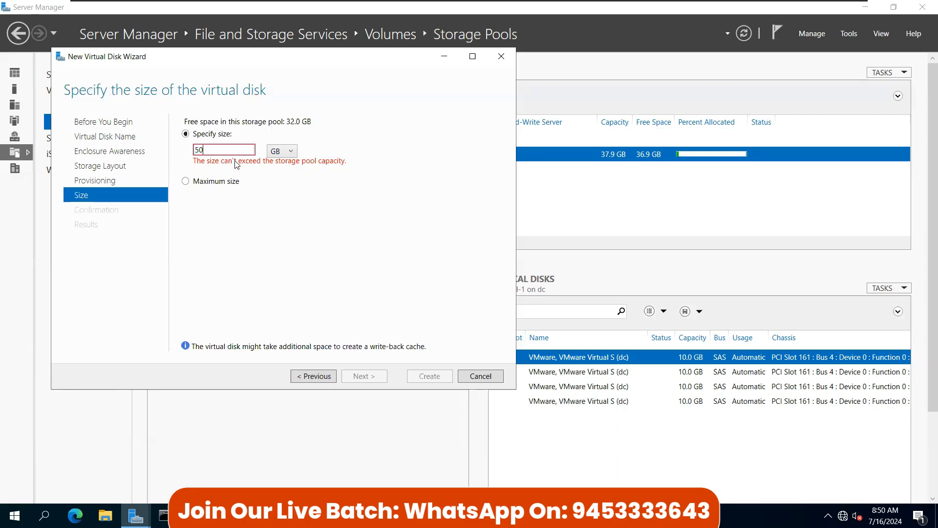
{"action": "left_click", "coordinate": [204, 182]}
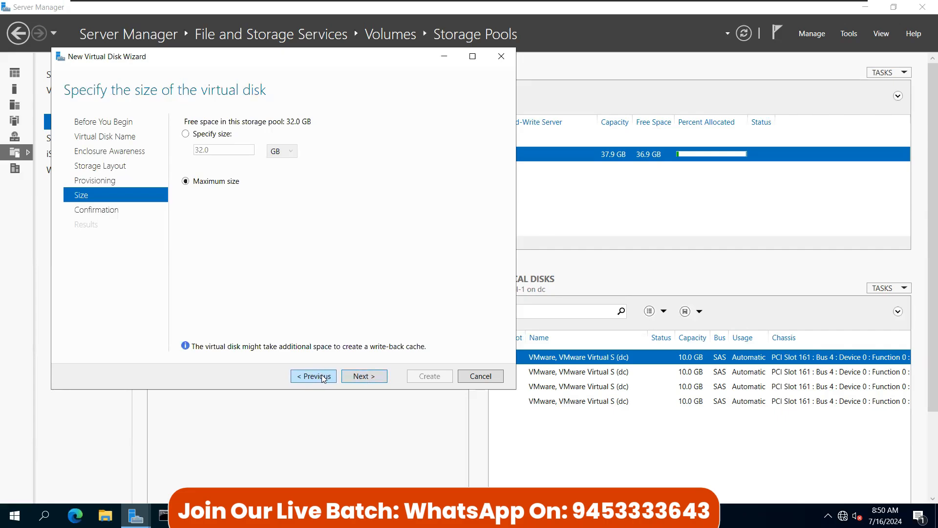
{"action": "left_click", "coordinate": [186, 133]}
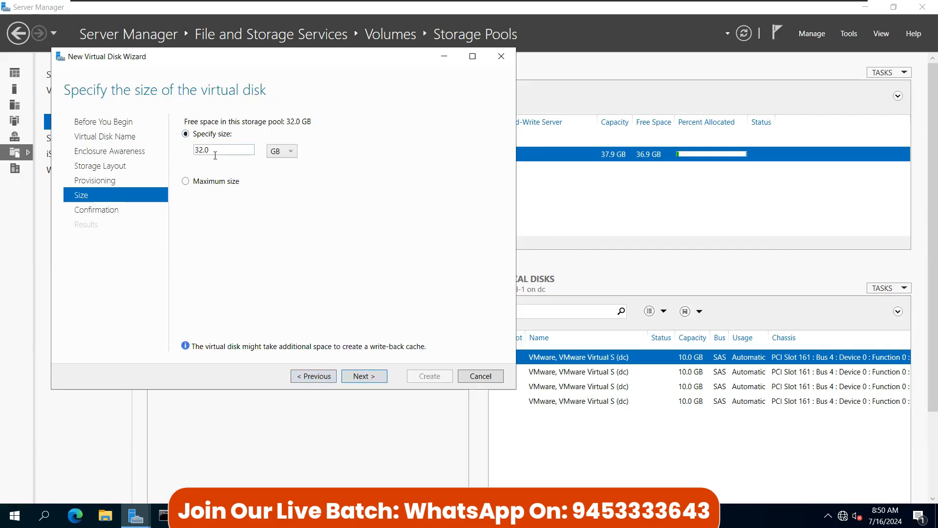
{"action": "key", "text": "Tab"}
{"action": "type", "text": "15"}
Step: Confirm and create vhd-1 (pool-1), then close the wizard
{"action": "left_click", "coordinate": [379, 376]}
{"action": "left_click", "coordinate": [434, 377]}
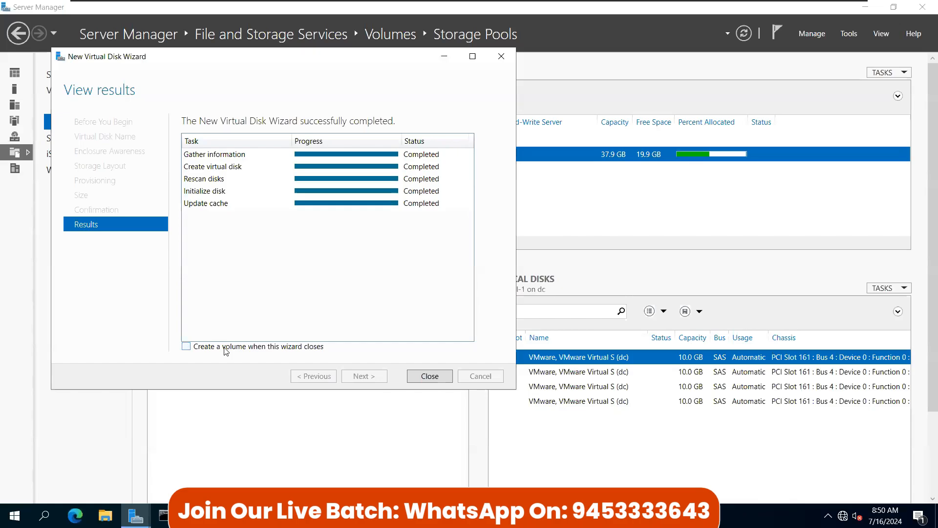
{"action": "left_click", "coordinate": [424, 379]}
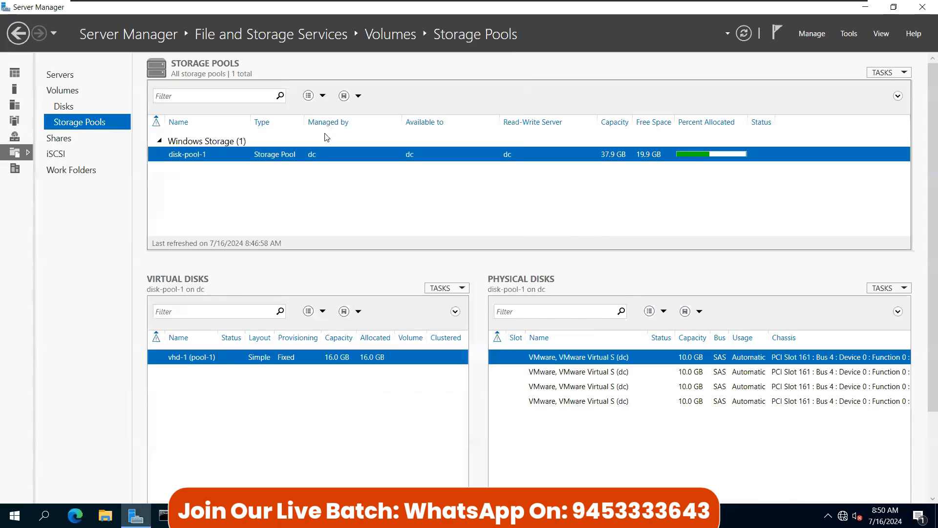
Step: Start another virtual disk on disk-pool-1 named 'vhd 2 (pool-1)'
{"action": "right_click", "coordinate": [288, 155]}
{"action": "left_click", "coordinate": [337, 176]}
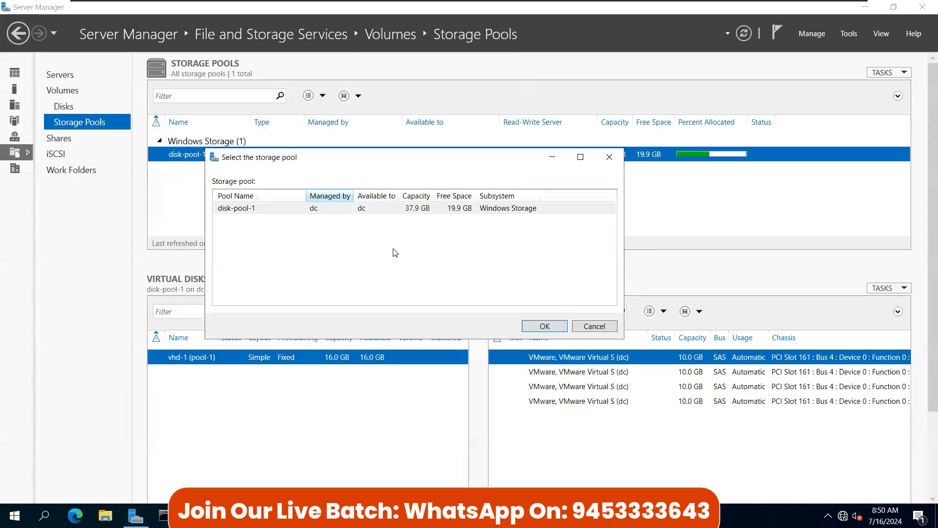
{"action": "left_click", "coordinate": [542, 325]}
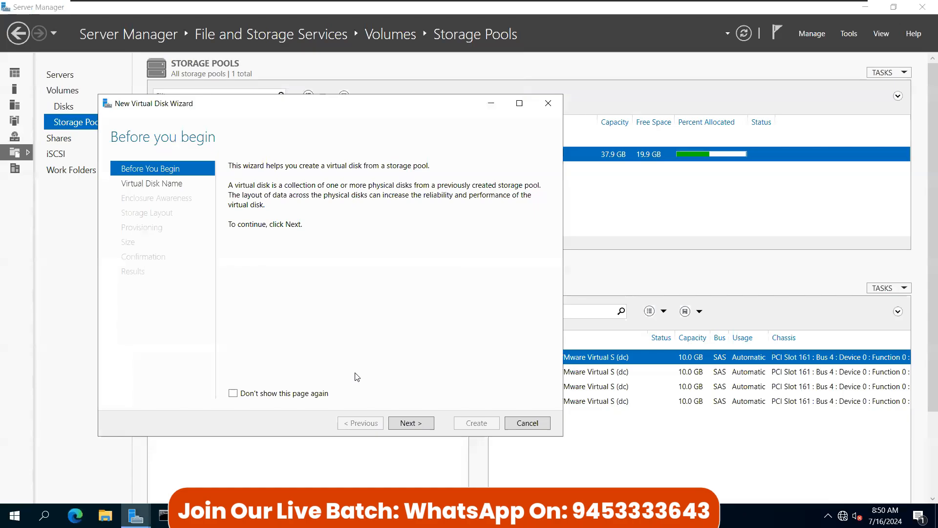
{"action": "left_click", "coordinate": [408, 423]}
{"action": "type", "text": "vhd 2"}
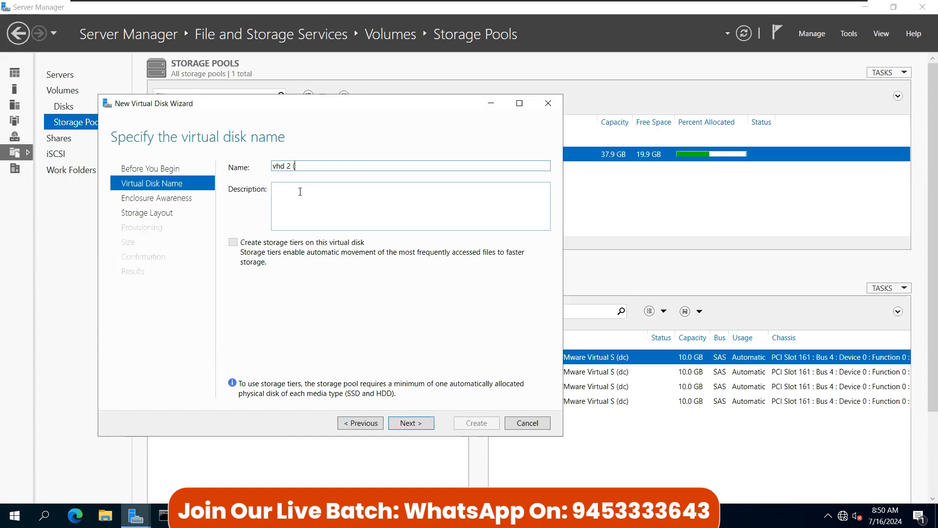
{"action": "type", "text": "(ppol"}
{"action": "key", "text": "BackSpace"}
{"action": "key", "text": "BackSpace"}
{"action": "type", "text": "oo"}
Step: Choose Simple layout, Fixed provisioning and 10 GB size, then create the disk
{"action": "left_click", "coordinate": [415, 422]}
{"action": "left_click", "coordinate": [415, 423]}
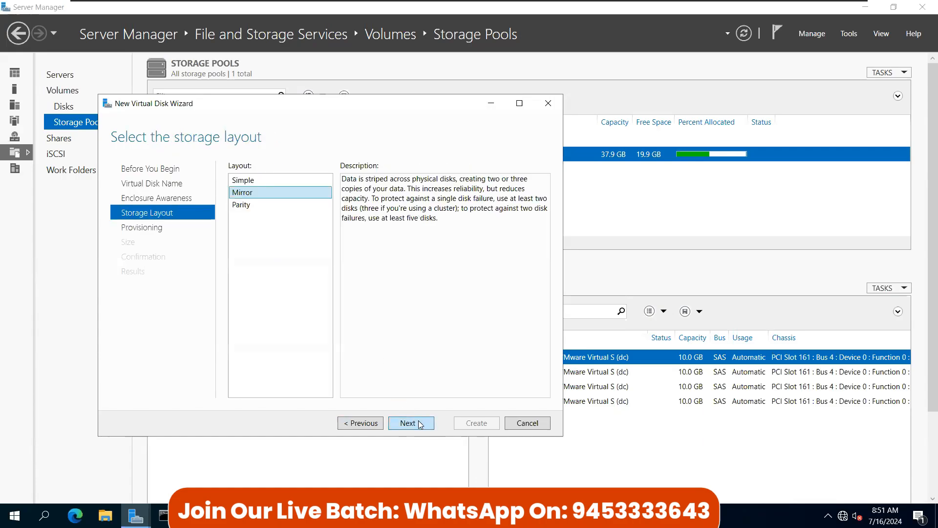
{"action": "left_click", "coordinate": [253, 180]}
{"action": "left_click", "coordinate": [422, 424]}
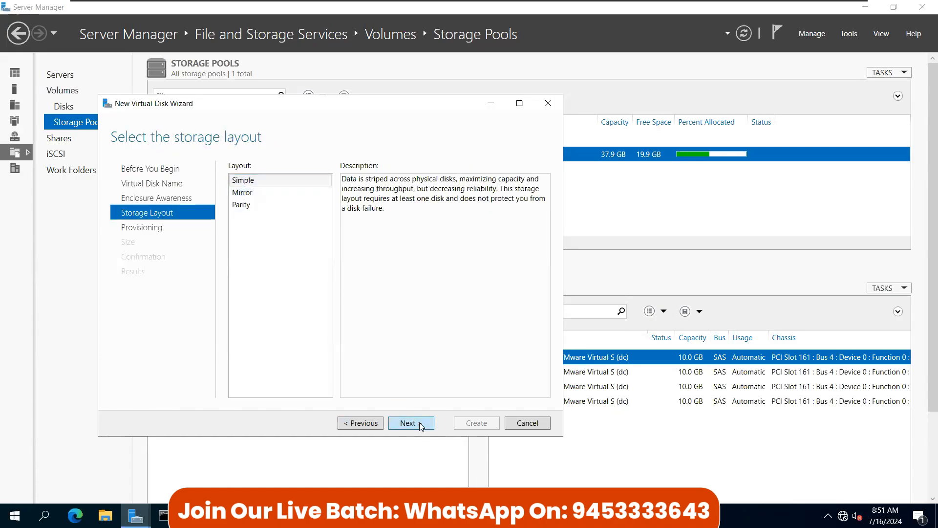
{"action": "left_click", "coordinate": [430, 428]}
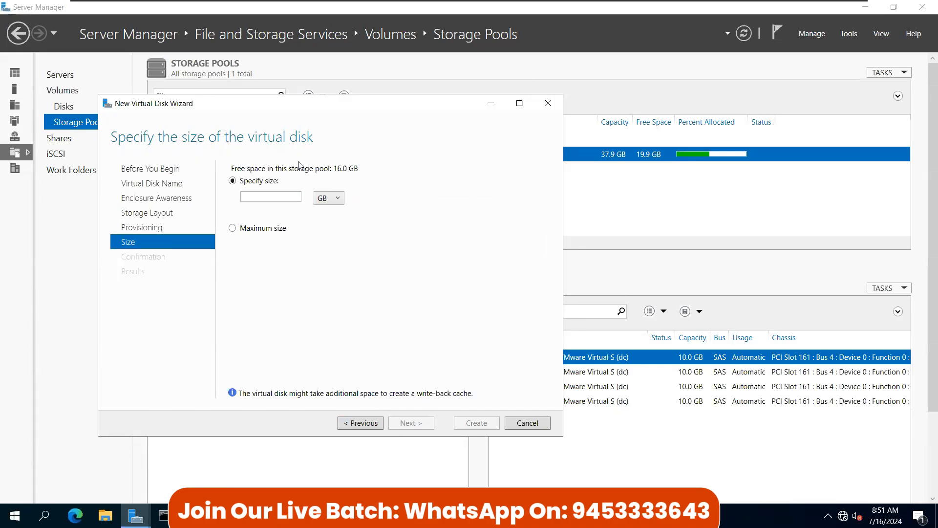
{"action": "left_click", "coordinate": [234, 200]}
{"action": "type", "text": "10"}
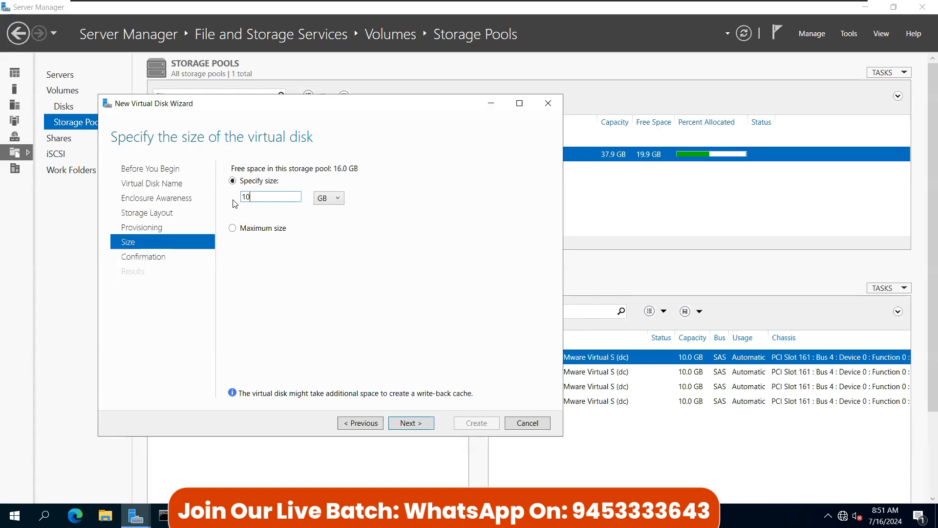
{"action": "left_click", "coordinate": [416, 430]}
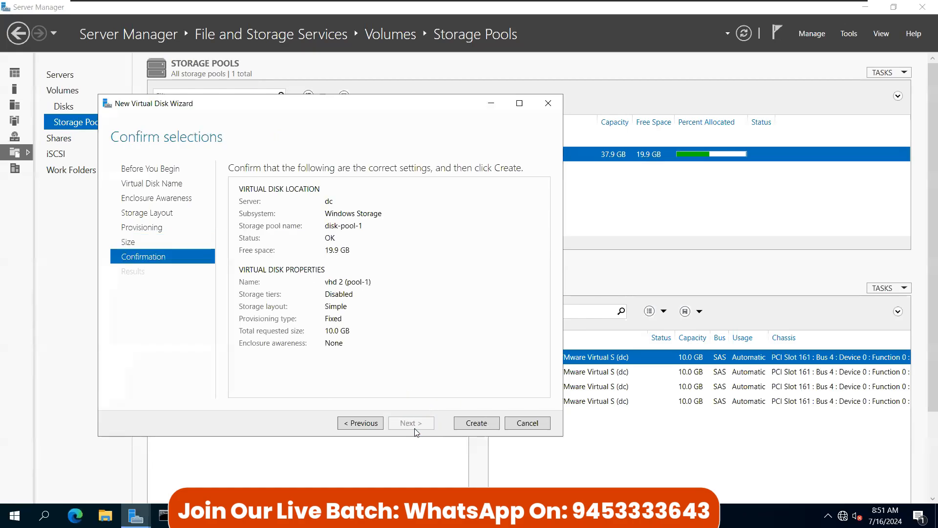
{"action": "left_click", "coordinate": [470, 424]}
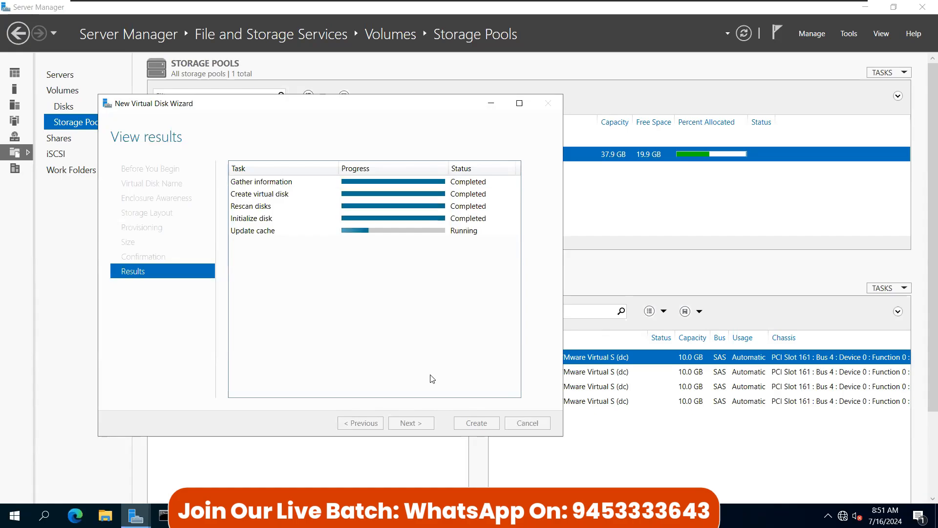
{"action": "left_click", "coordinate": [477, 423]}
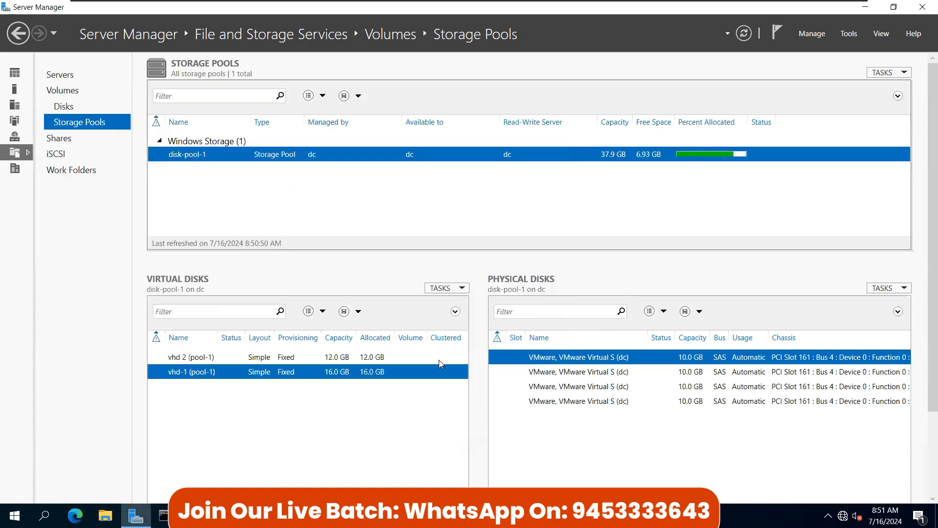
{"action": "left_click", "coordinate": [263, 361]}
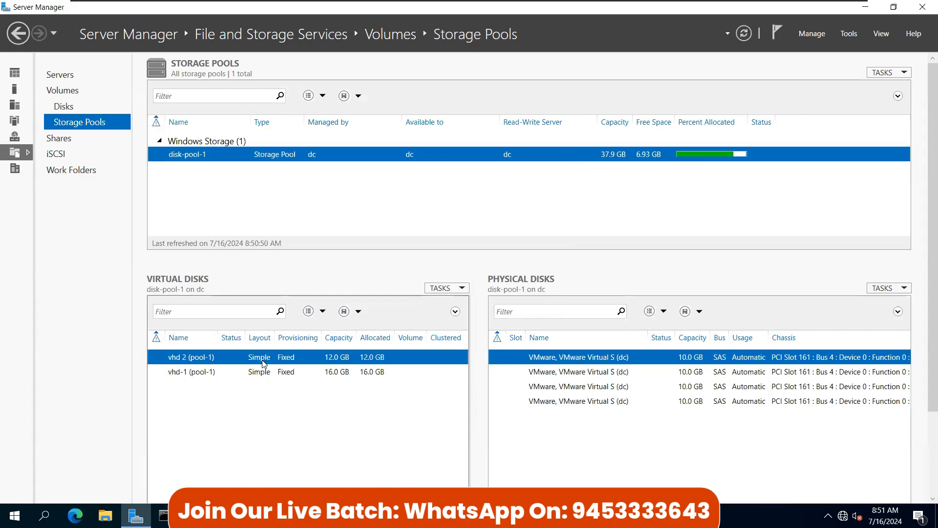
{"action": "right_click", "coordinate": [263, 362]}
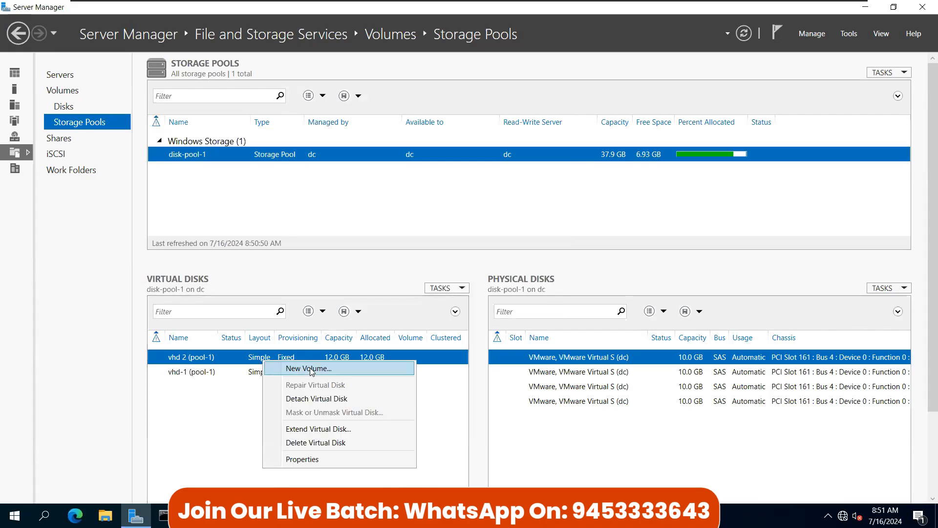
{"action": "left_click", "coordinate": [310, 368]}
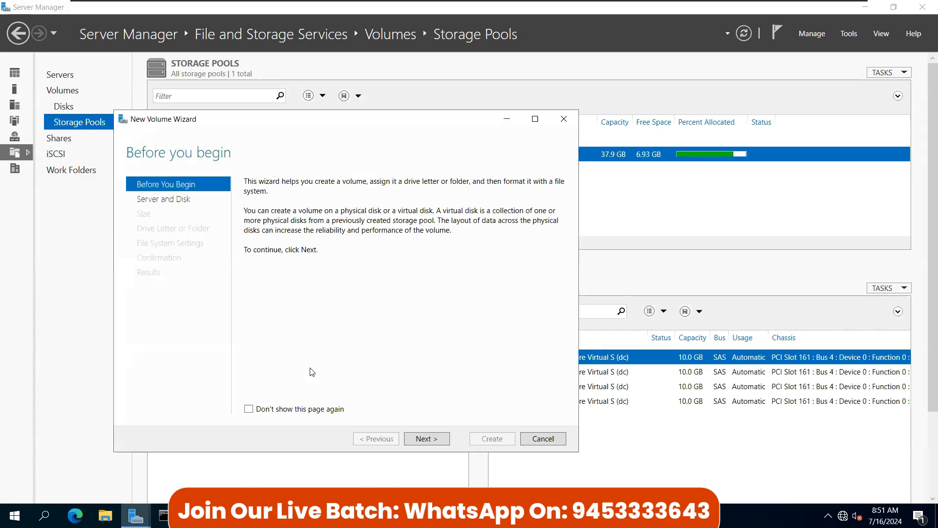
{"action": "left_click", "coordinate": [544, 439]}
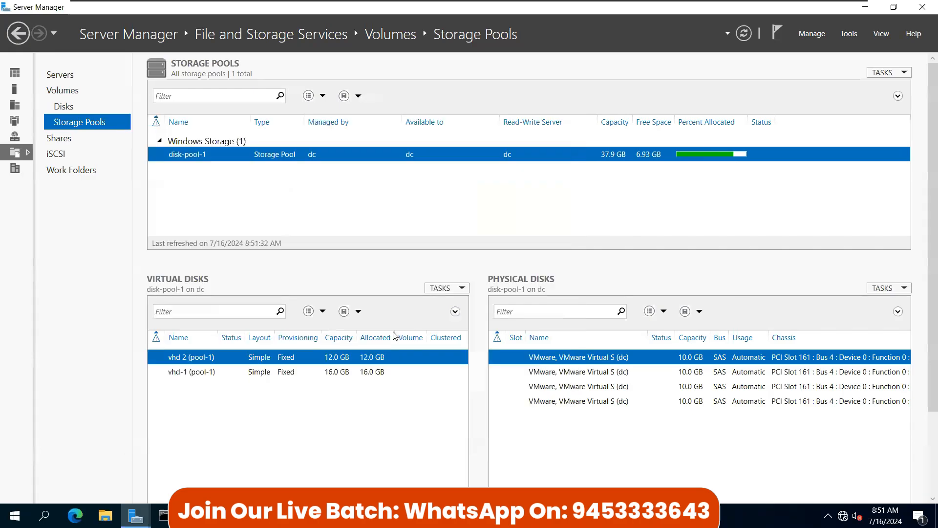
{"action": "left_click", "coordinate": [478, 306]}
{"action": "right_click", "coordinate": [278, 356]}
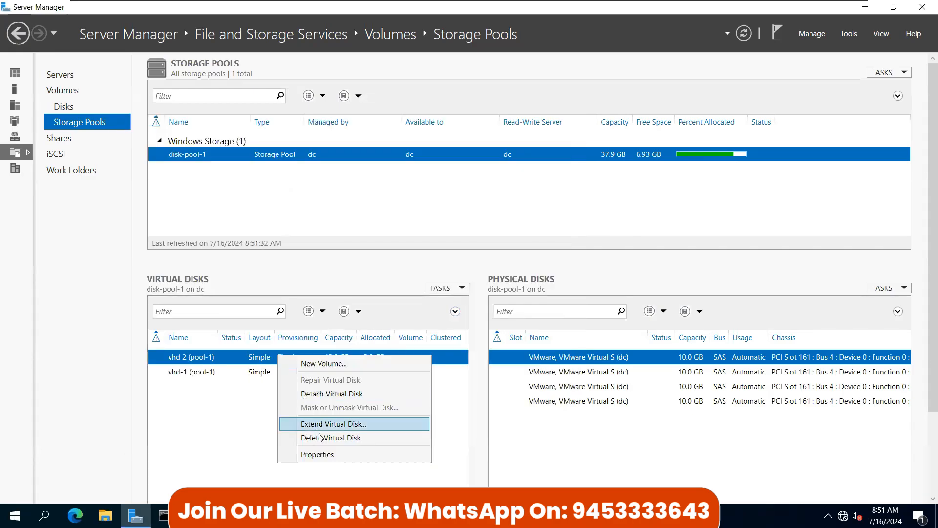
{"action": "left_click", "coordinate": [333, 425]}
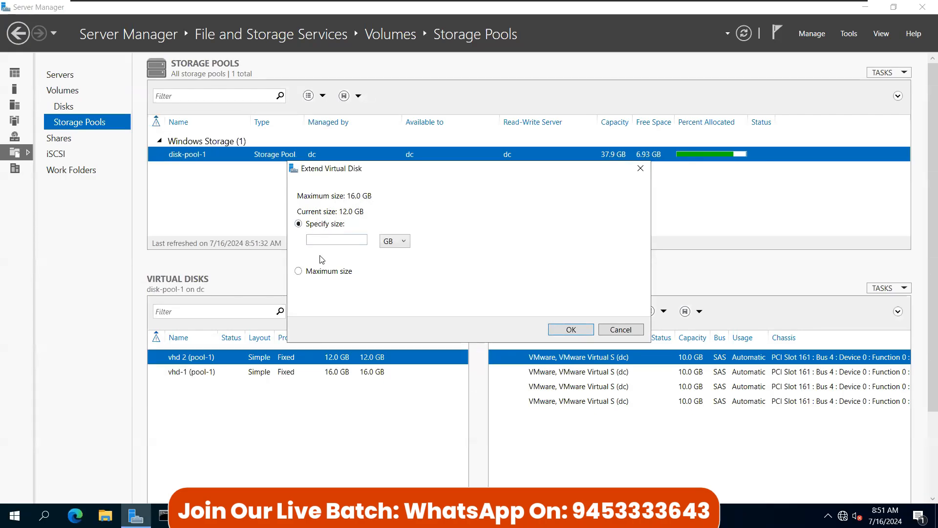
{"action": "left_click", "coordinate": [316, 272]}
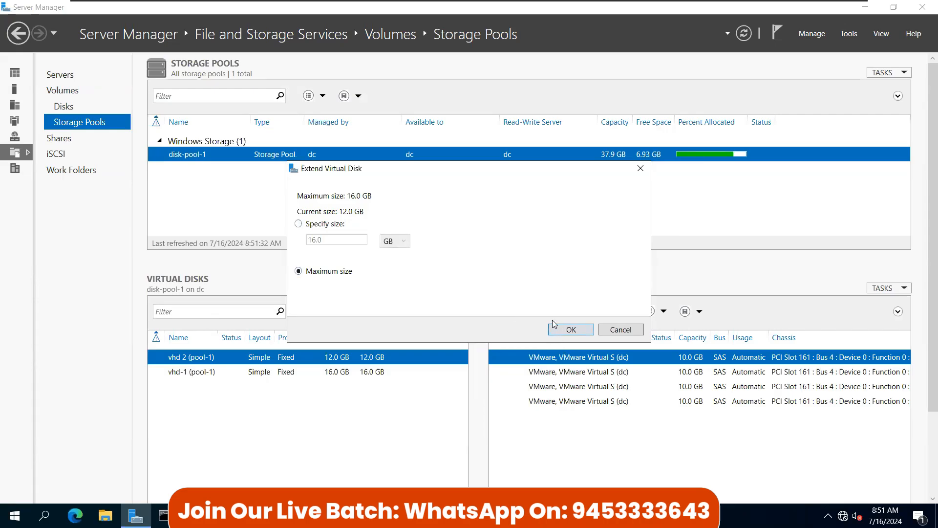
{"action": "left_click", "coordinate": [621, 329]}
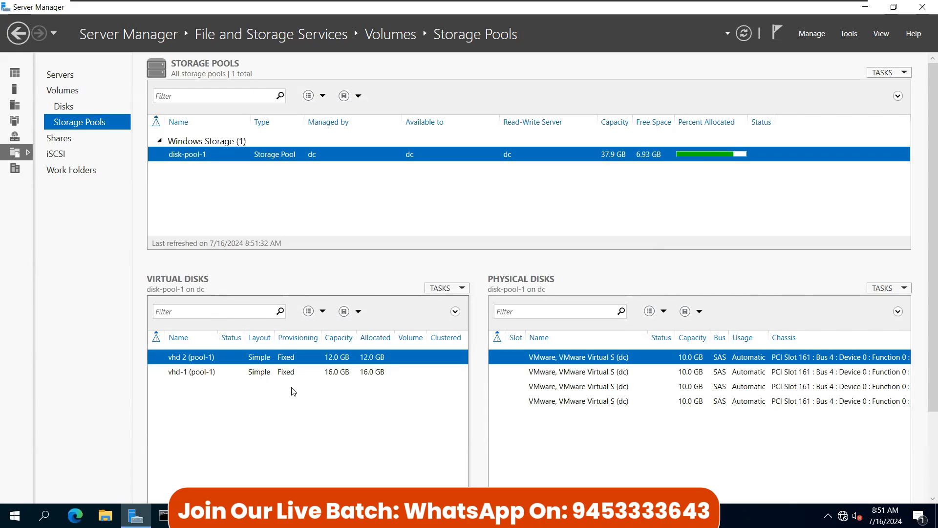
Step: Run New Volume on vhd 2 (Disk 6) keeping full 12.0 GB, letter E and NTFS defaults
{"action": "right_click", "coordinate": [327, 360]}
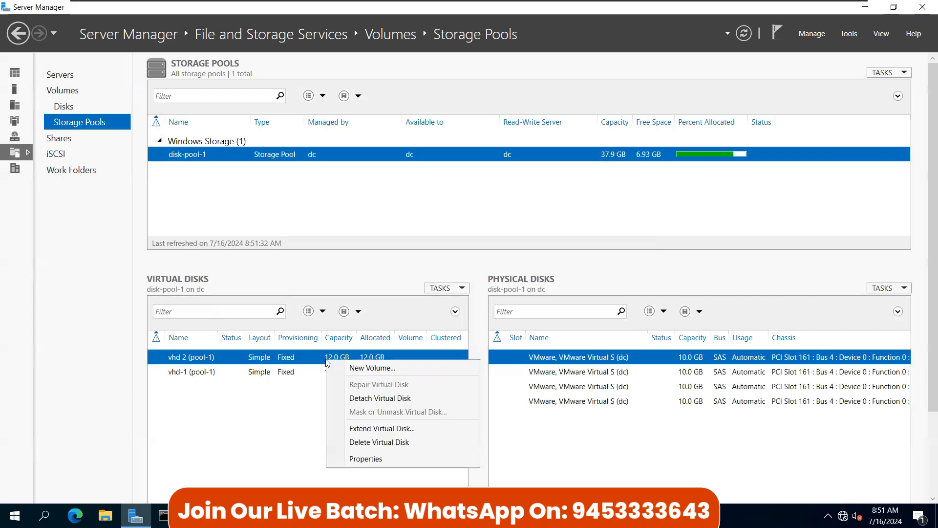
{"action": "left_click", "coordinate": [374, 369]}
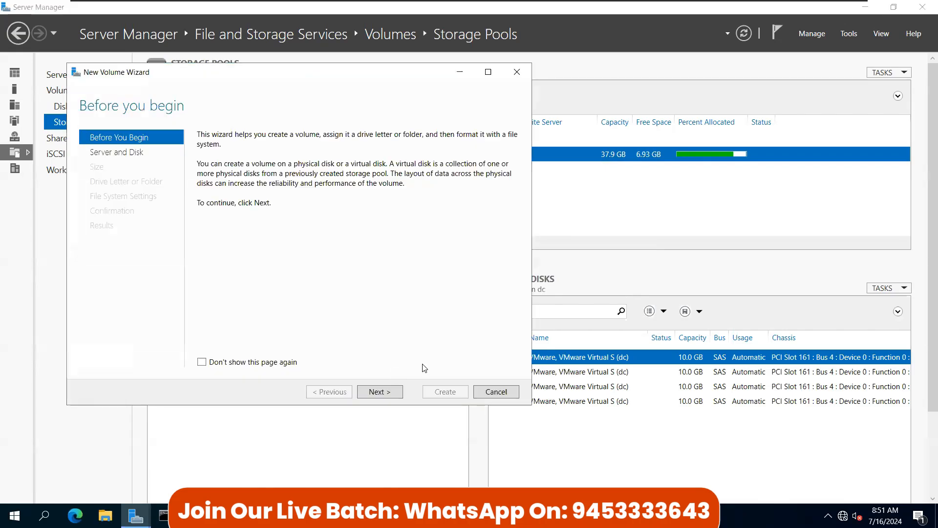
{"action": "left_click", "coordinate": [373, 392]}
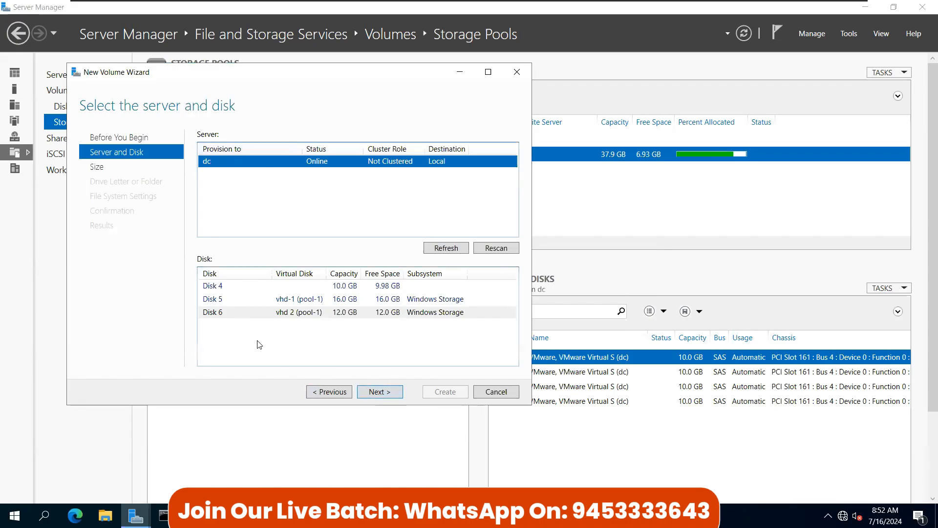
{"action": "left_click", "coordinate": [380, 392]}
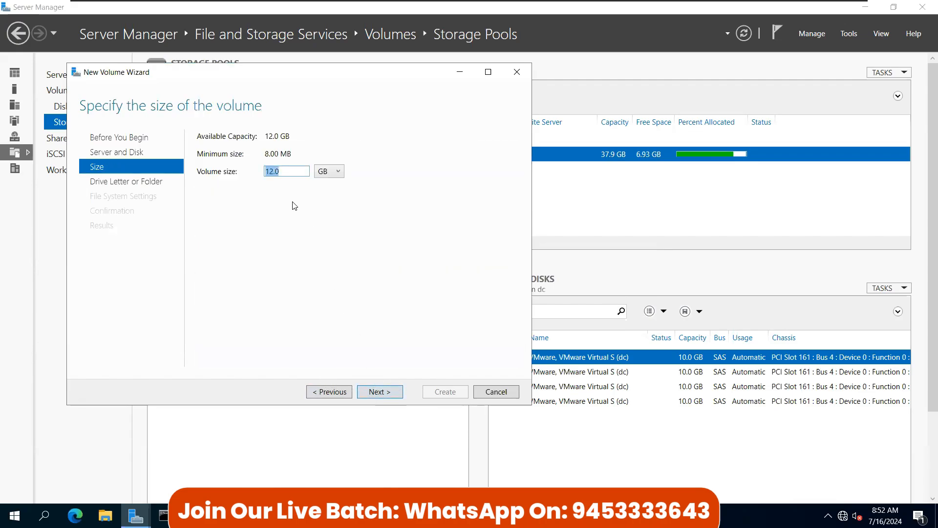
{"action": "left_click", "coordinate": [379, 393]}
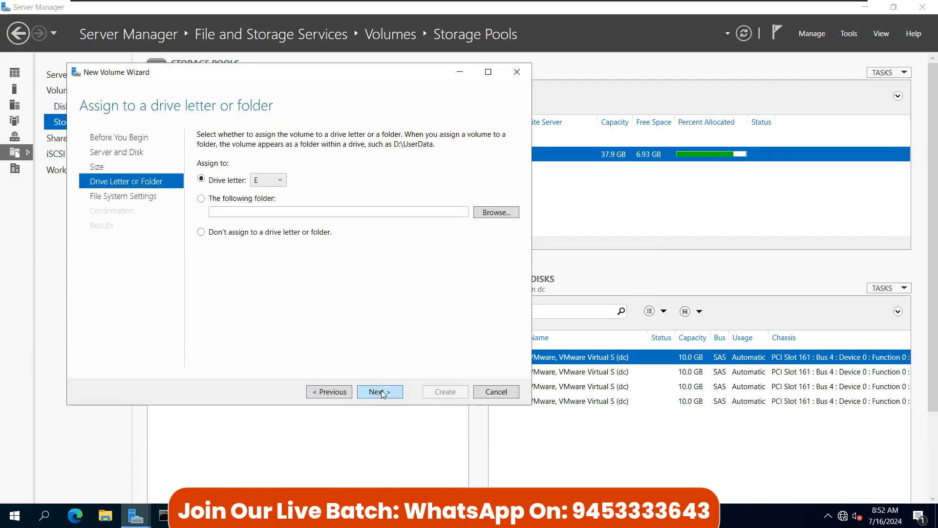
{"action": "left_click", "coordinate": [381, 392]}
{"action": "left_click", "coordinate": [381, 392]}
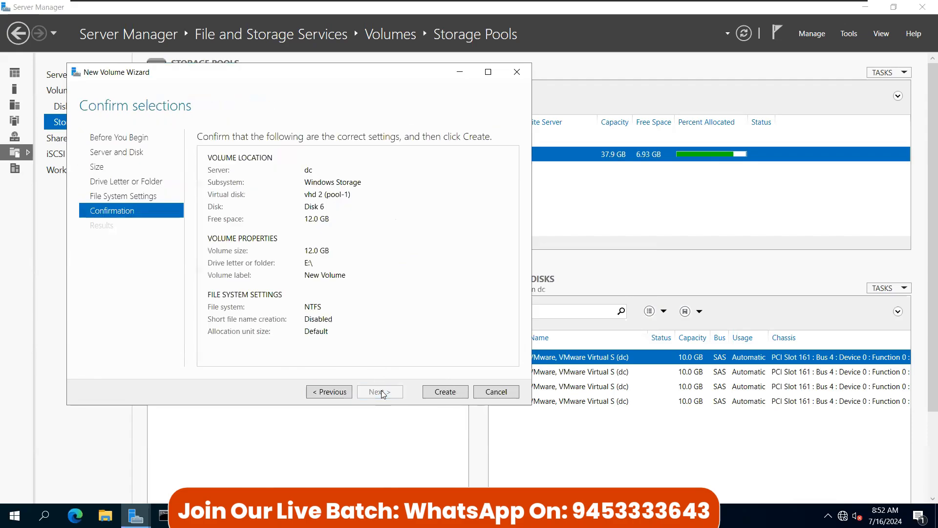
{"action": "left_click", "coordinate": [445, 392]}
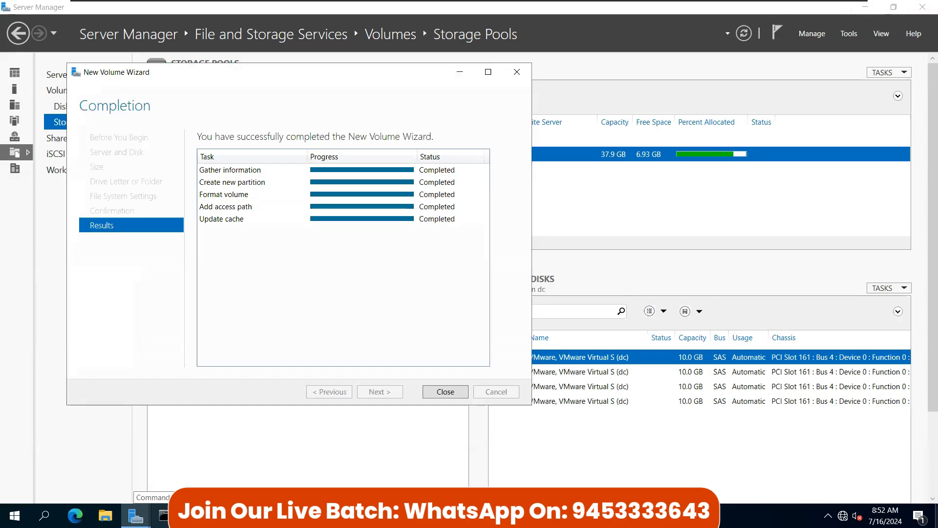
{"action": "left_click", "coordinate": [442, 391]}
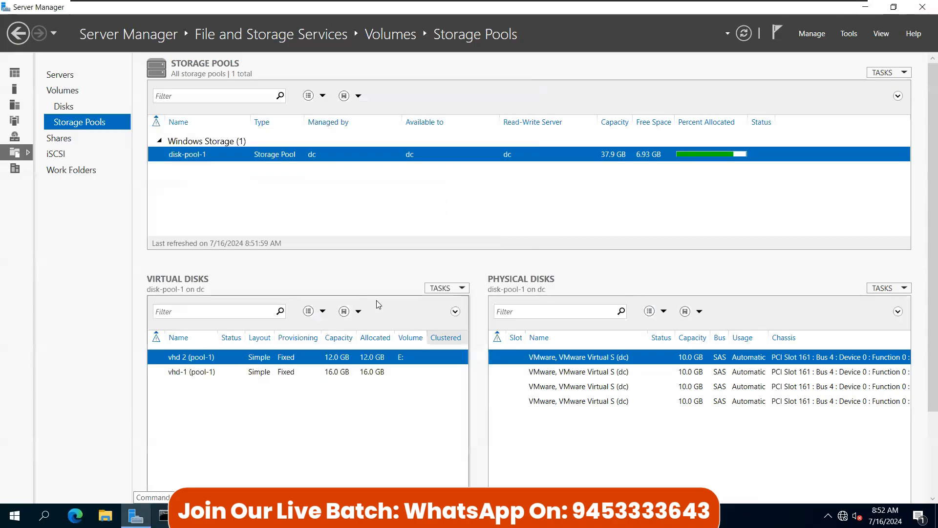
{"action": "left_click", "coordinate": [105, 515]}
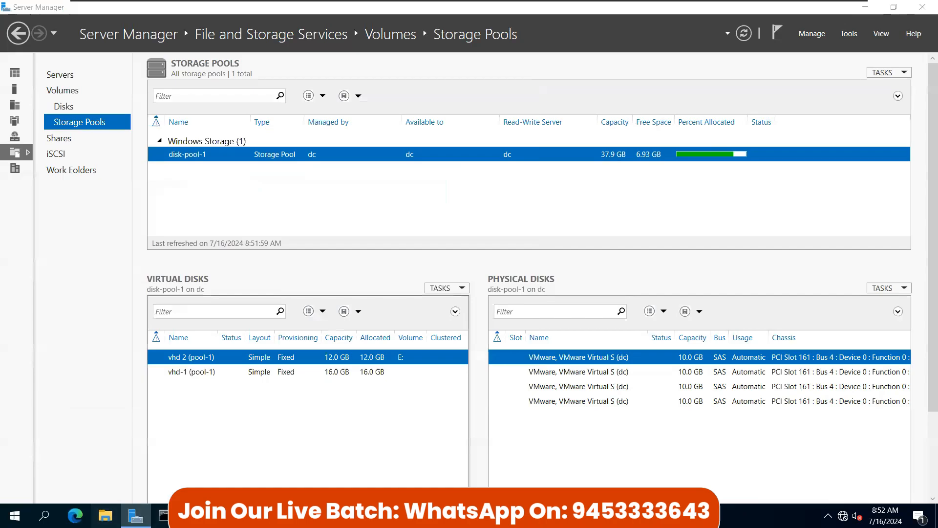
{"action": "left_click", "coordinate": [167, 256]}
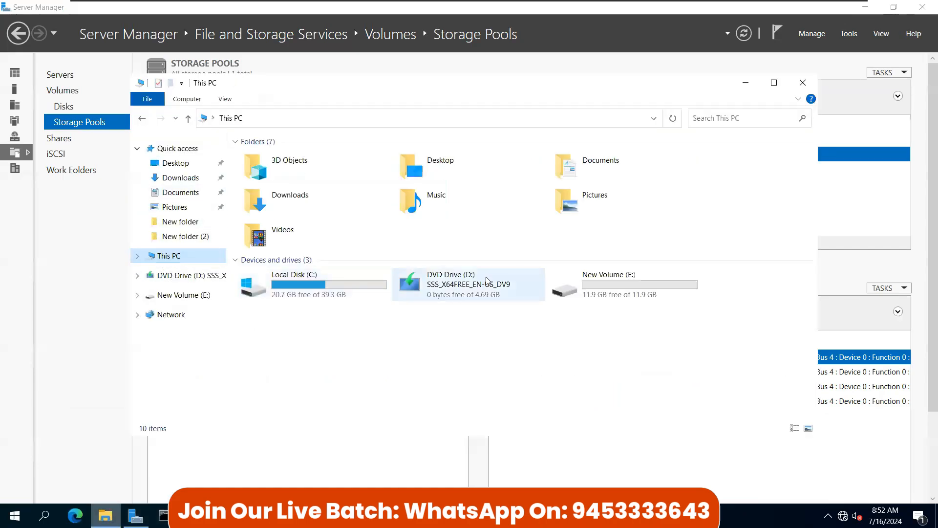
{"action": "left_click", "coordinate": [570, 295]}
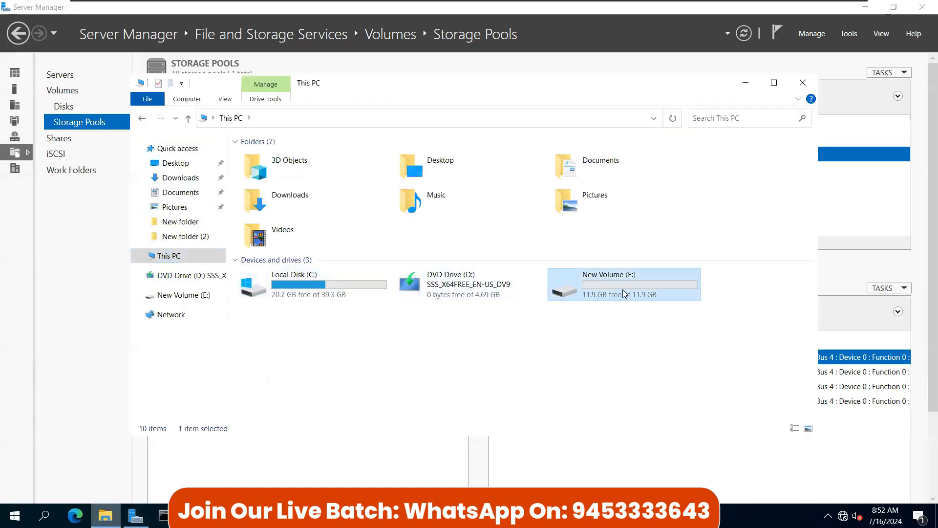
{"action": "double_click", "coordinate": [624, 294]}
{"action": "right_click", "coordinate": [397, 249]}
{"action": "left_click", "coordinate": [410, 197]}
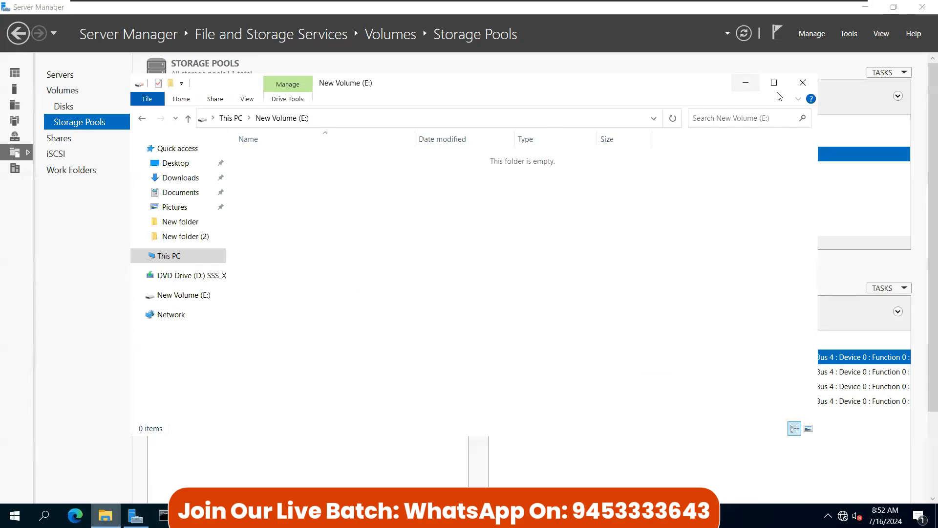
{"action": "left_click", "coordinate": [745, 82]}
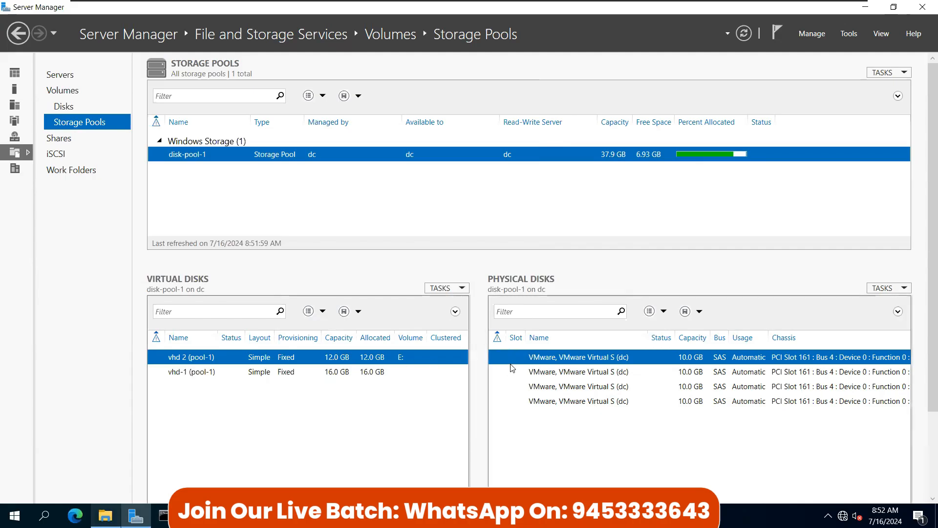
{"action": "left_click", "coordinate": [570, 402]}
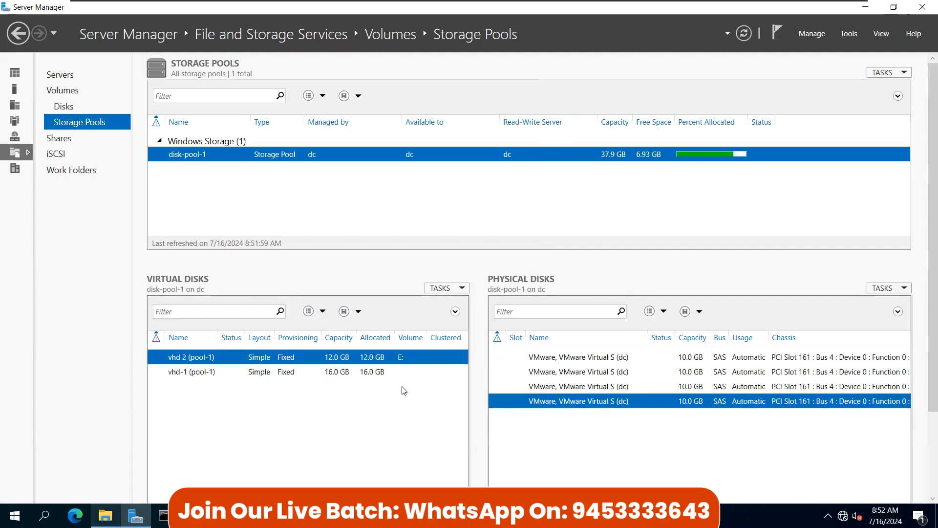
{"action": "left_click", "coordinate": [563, 360]}
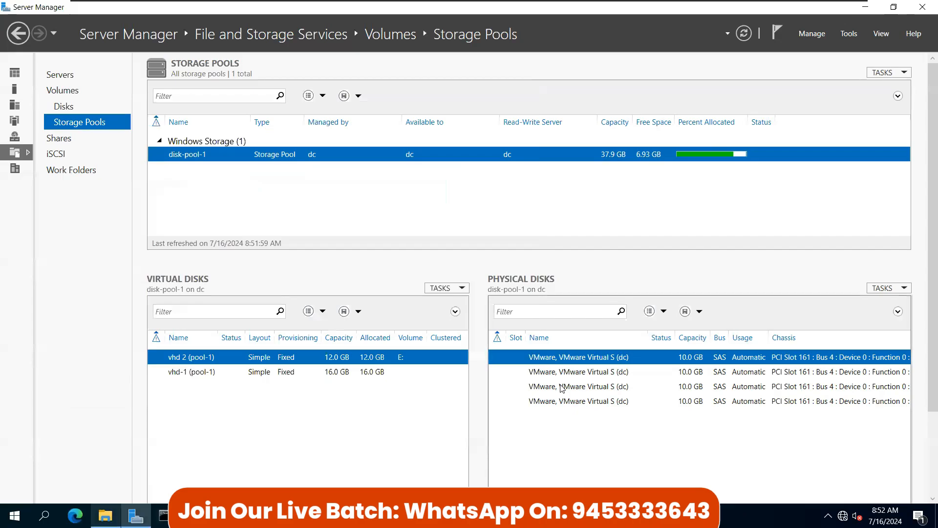
{"action": "left_click", "coordinate": [566, 389]}
{"action": "left_click", "coordinate": [563, 372]}
{"action": "left_click", "coordinate": [563, 361]}
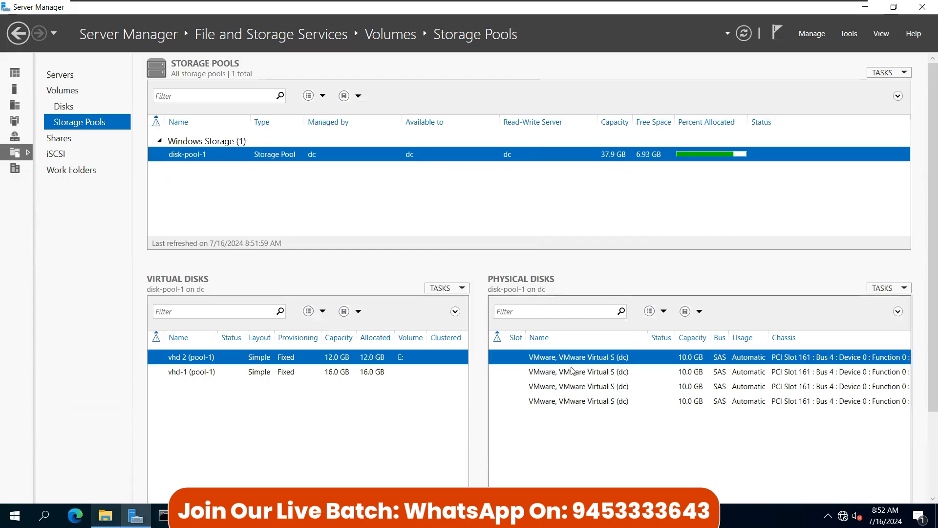
{"action": "left_click", "coordinate": [578, 375]}
{"action": "left_click", "coordinate": [576, 388]}
{"action": "left_click", "coordinate": [581, 402]}
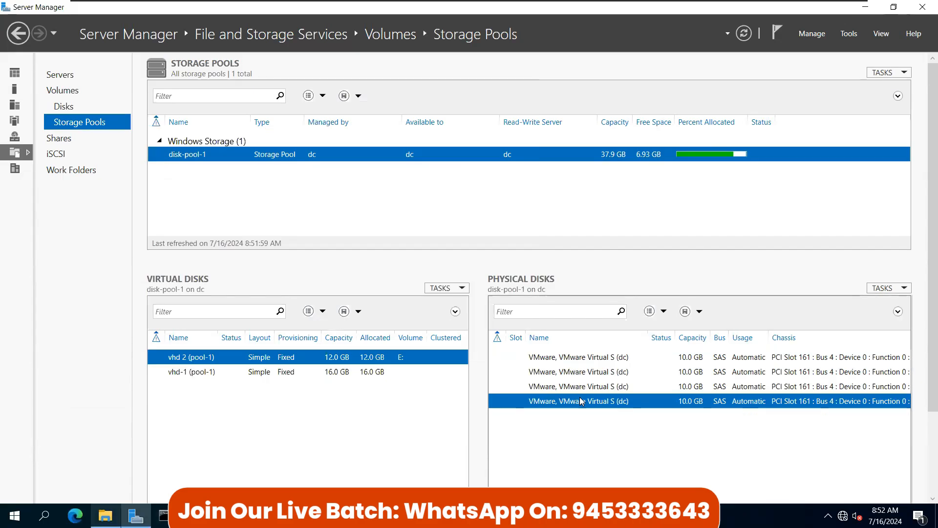
{"action": "left_click", "coordinate": [564, 386]}
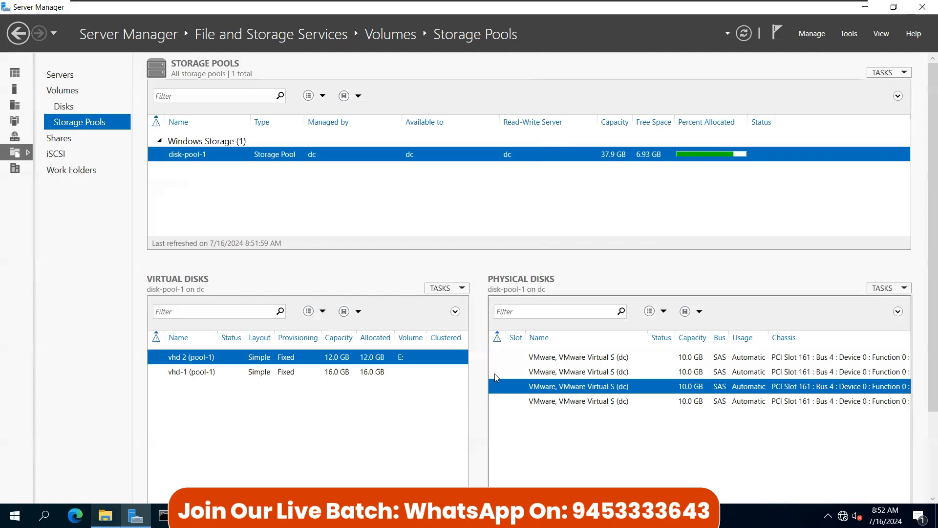
{"action": "left_click", "coordinate": [537, 405]}
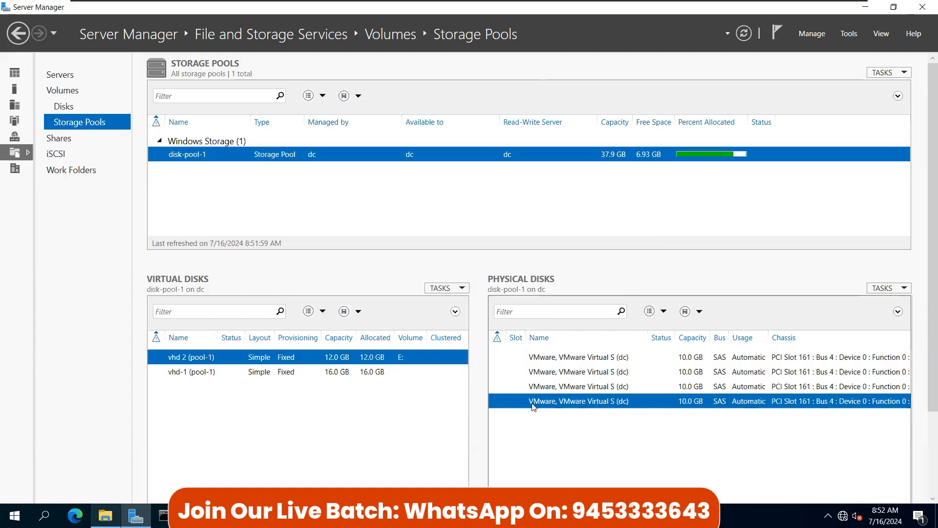
{"action": "left_click", "coordinate": [345, 372]}
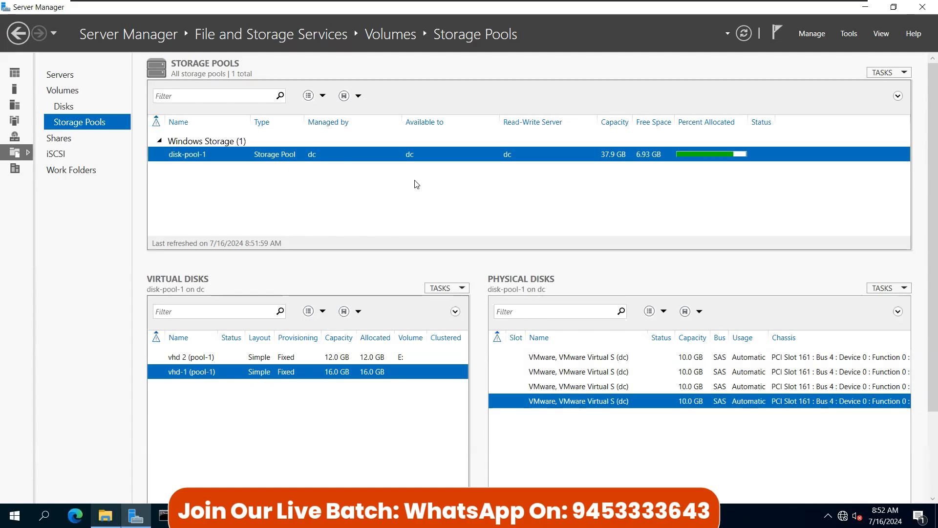
{"action": "left_click", "coordinate": [332, 360]}
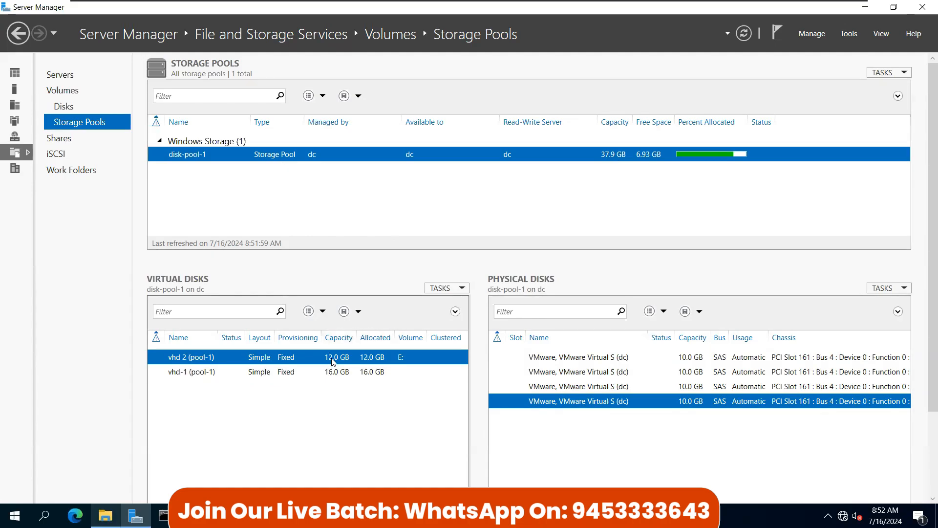
Step: Run New Volume on vhd-1 (pool-1) with default size, letter F and default file system
{"action": "right_click", "coordinate": [285, 373]}
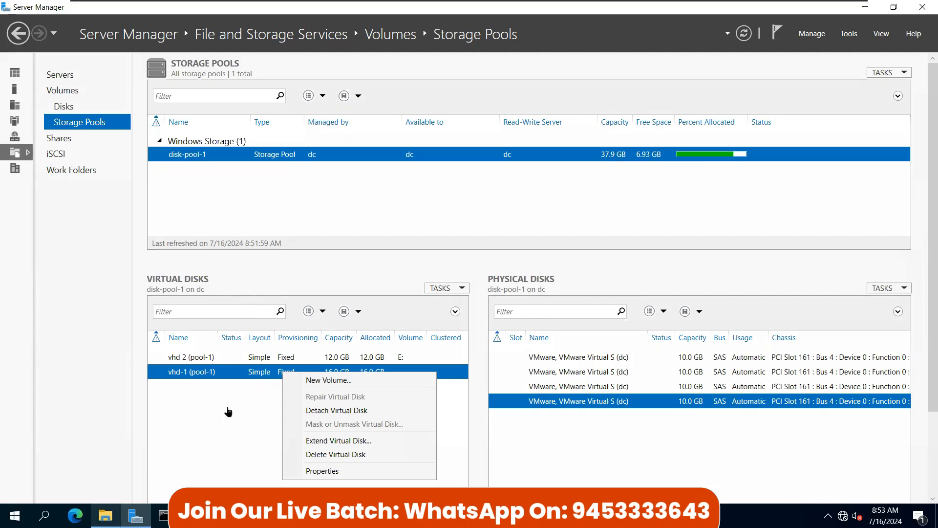
{"action": "left_click", "coordinate": [345, 368]}
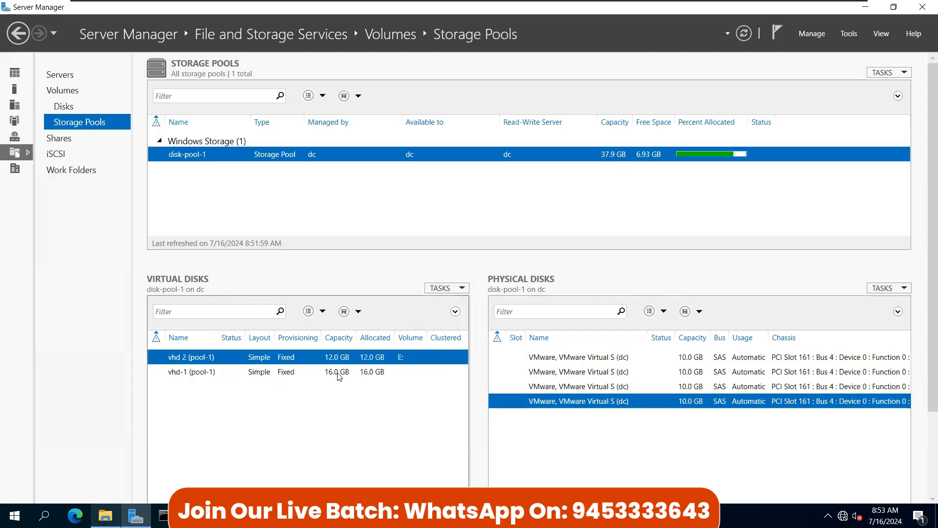
{"action": "right_click", "coordinate": [338, 377]}
{"action": "left_click", "coordinate": [373, 381]}
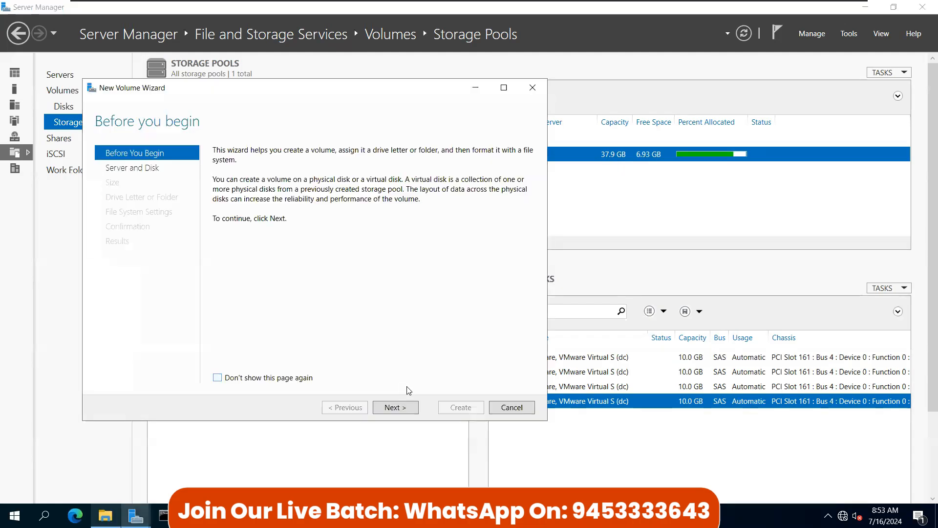
{"action": "left_click", "coordinate": [407, 409]}
{"action": "left_click", "coordinate": [409, 410]}
{"action": "left_click", "coordinate": [409, 411]}
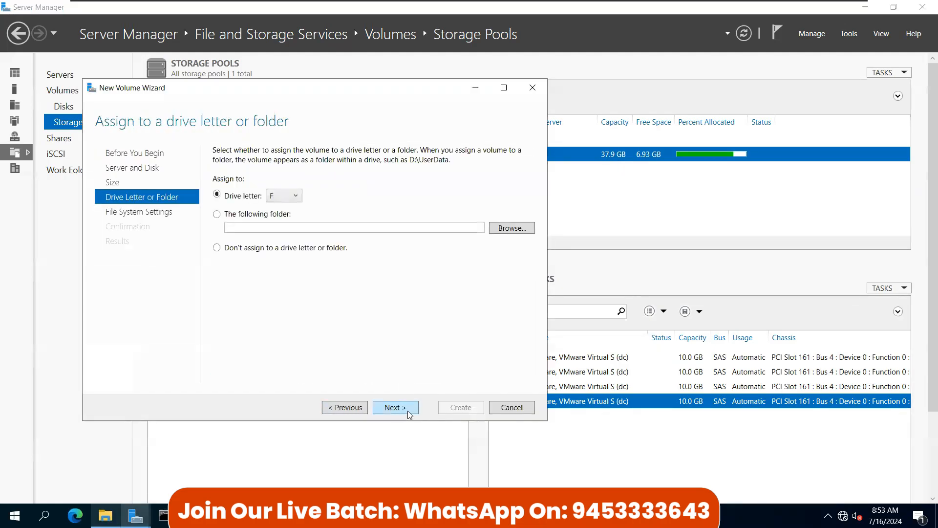
{"action": "left_click", "coordinate": [408, 411]}
{"action": "left_click", "coordinate": [408, 410]}
{"action": "left_click", "coordinate": [449, 408]}
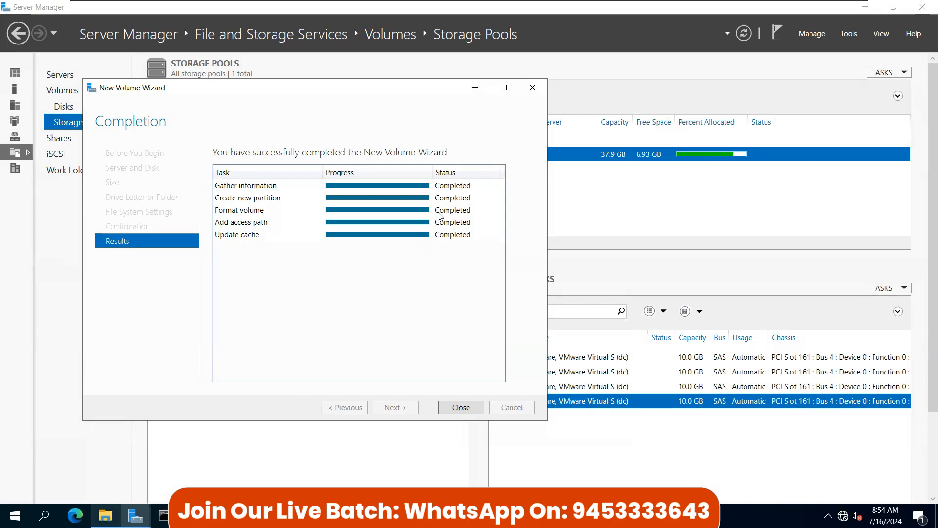
{"action": "left_click", "coordinate": [459, 408]}
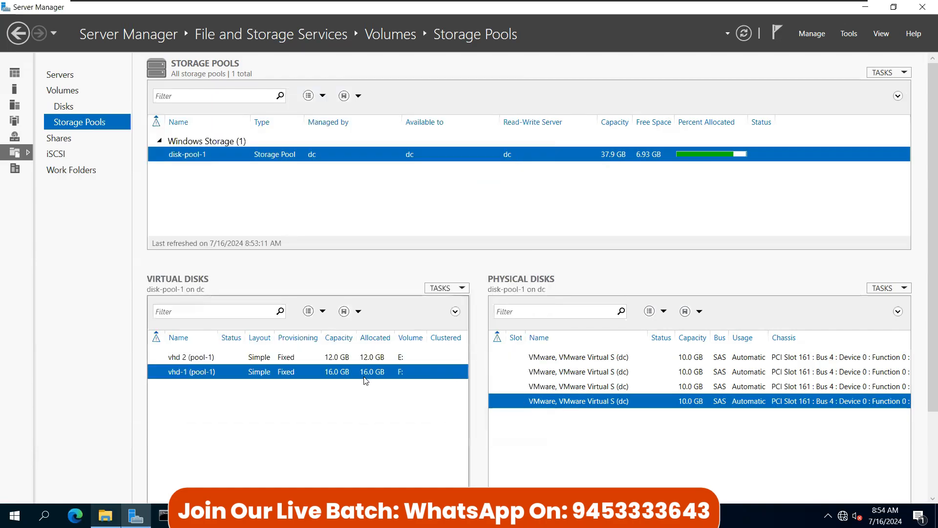
Step: Close Server Manager and look at New Volume (F:) in File Explorer
{"action": "left_click", "coordinate": [921, 8]}
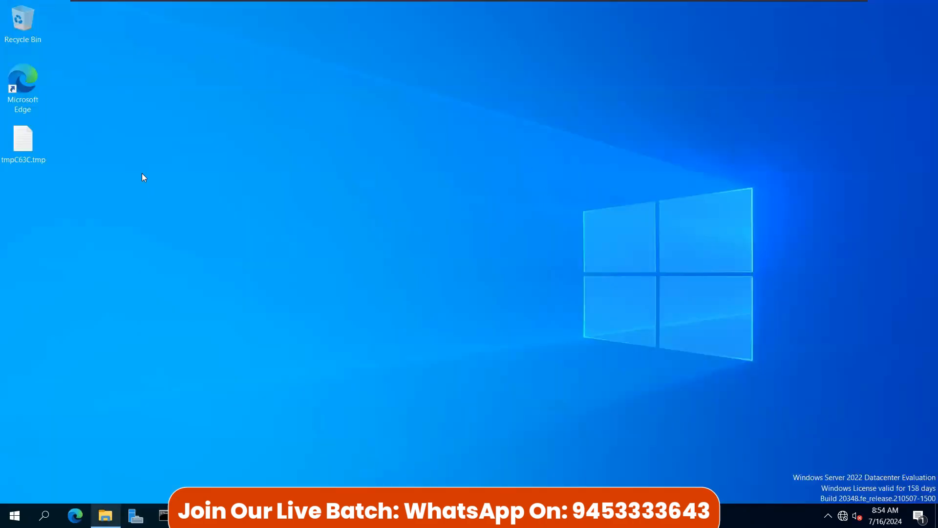
{"action": "left_click", "coordinate": [11, 18]}
{"action": "left_click", "coordinate": [108, 514]}
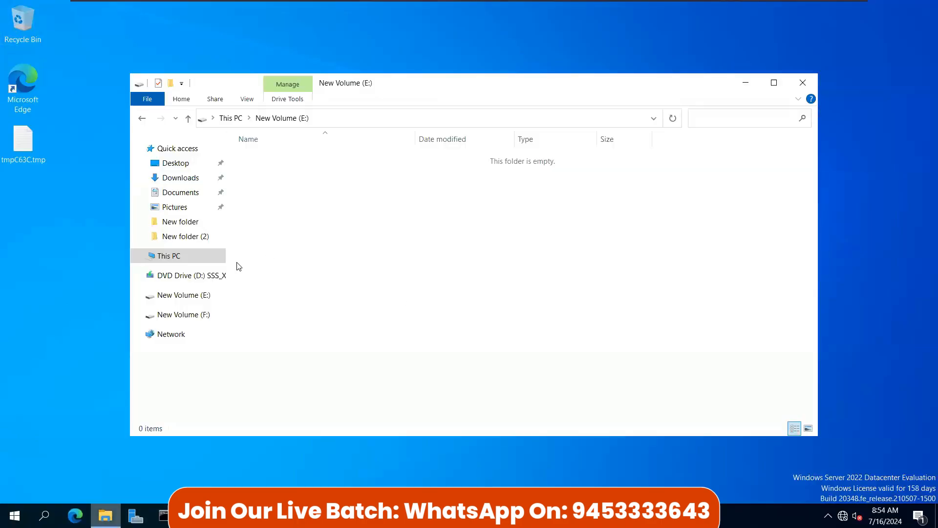
{"action": "left_click", "coordinate": [169, 255]}
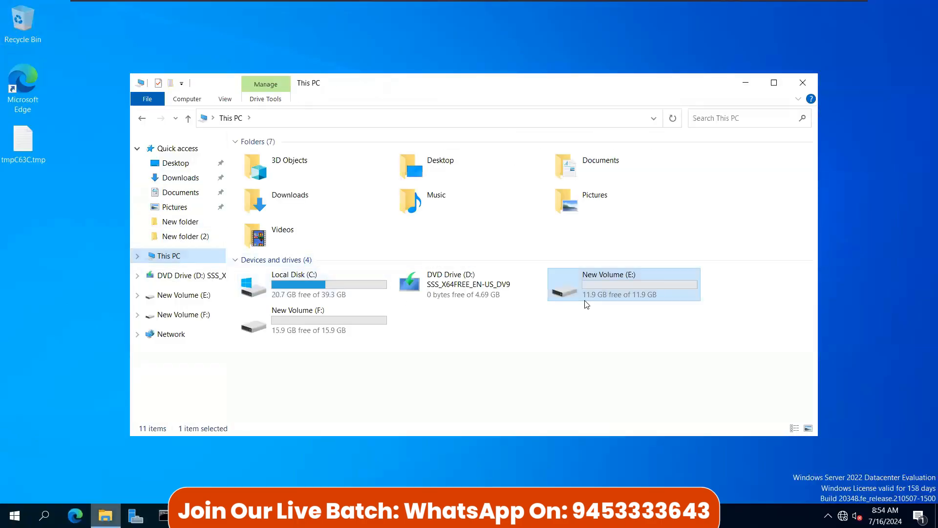
{"action": "double_click", "coordinate": [326, 332]}
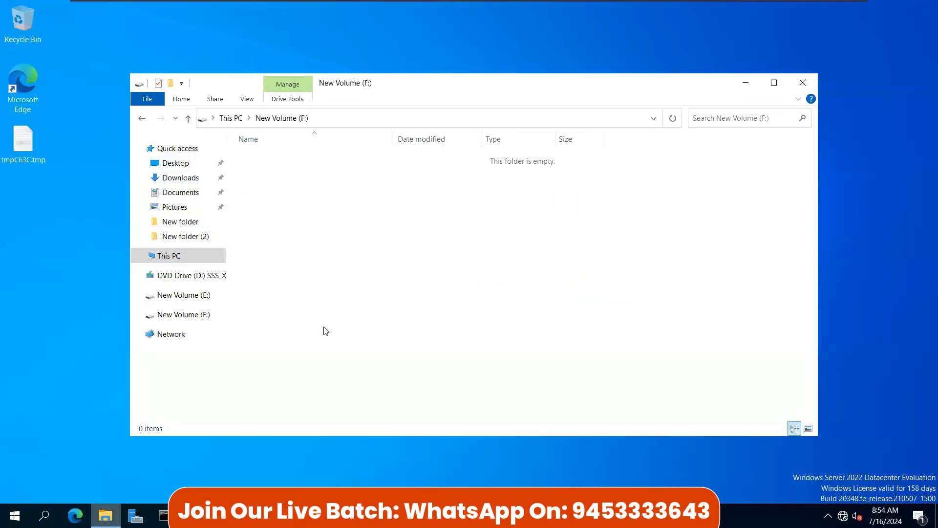
{"action": "left_click", "coordinate": [187, 118]}
Step: Browse DVD Drive (D:) sources and select the 4.04 GB install.wim
{"action": "left_click", "coordinate": [446, 288]}
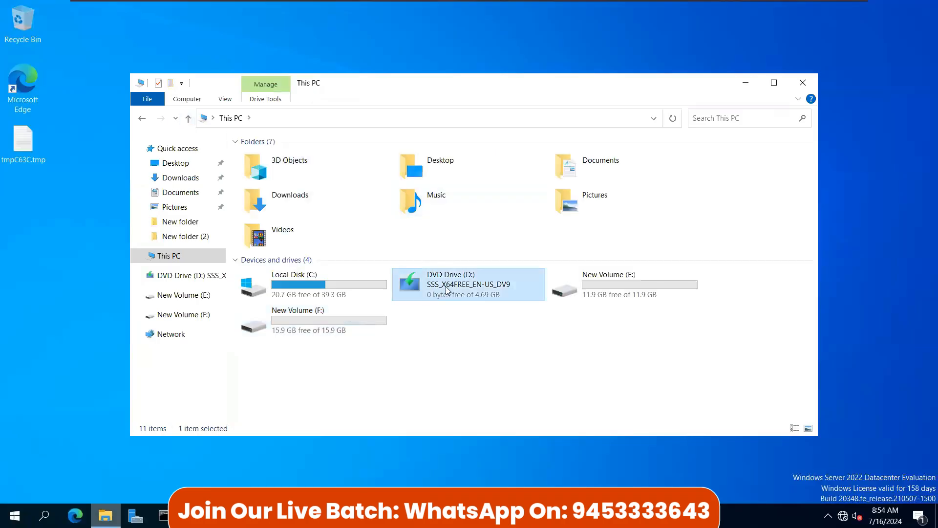
{"action": "right_click", "coordinate": [464, 277]}
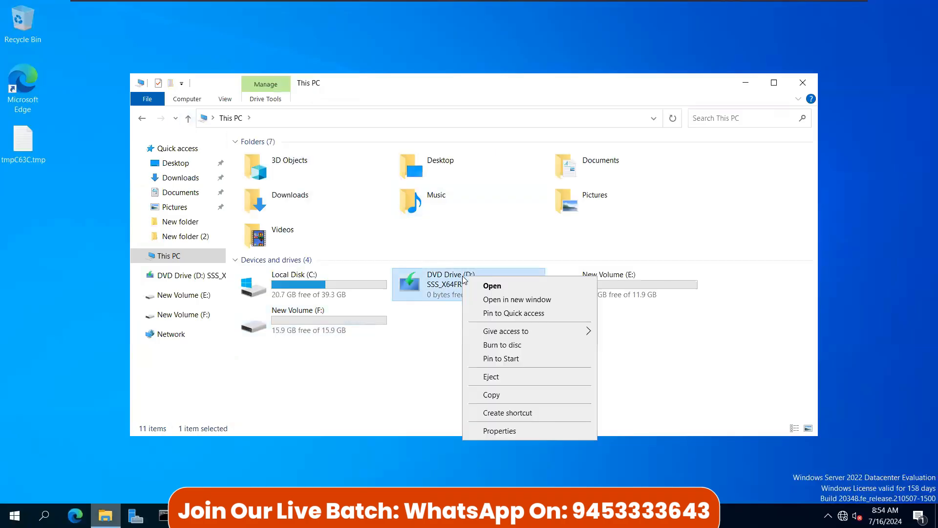
{"action": "left_click", "coordinate": [491, 285]}
{"action": "double_click", "coordinate": [264, 203]}
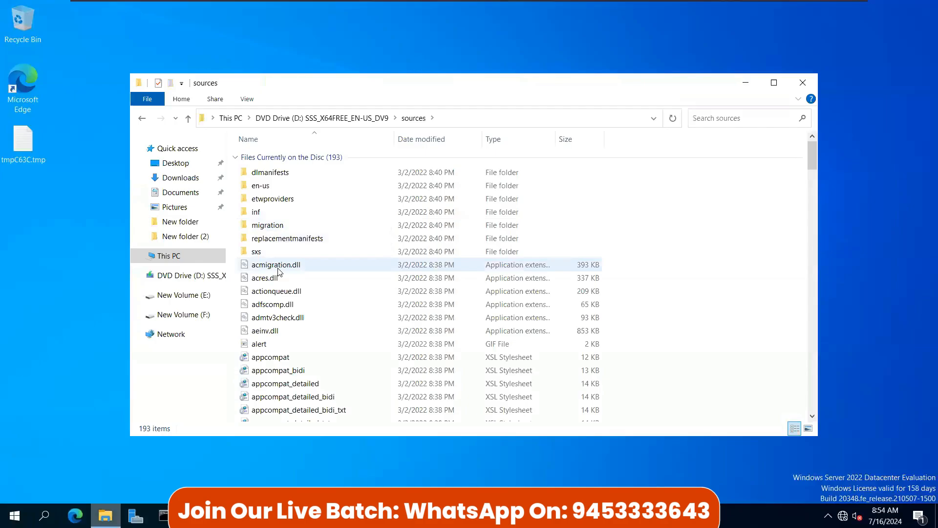
{"action": "left_click", "coordinate": [278, 269]}
{"action": "scroll", "coordinate": [280, 272], "scroll_direction": "down", "scroll_amount": 20}
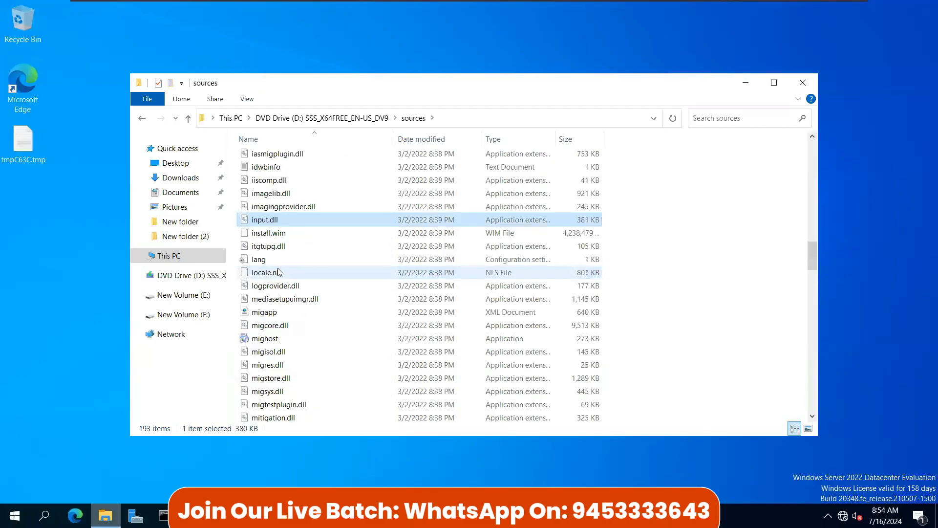
{"action": "left_click", "coordinate": [276, 235]}
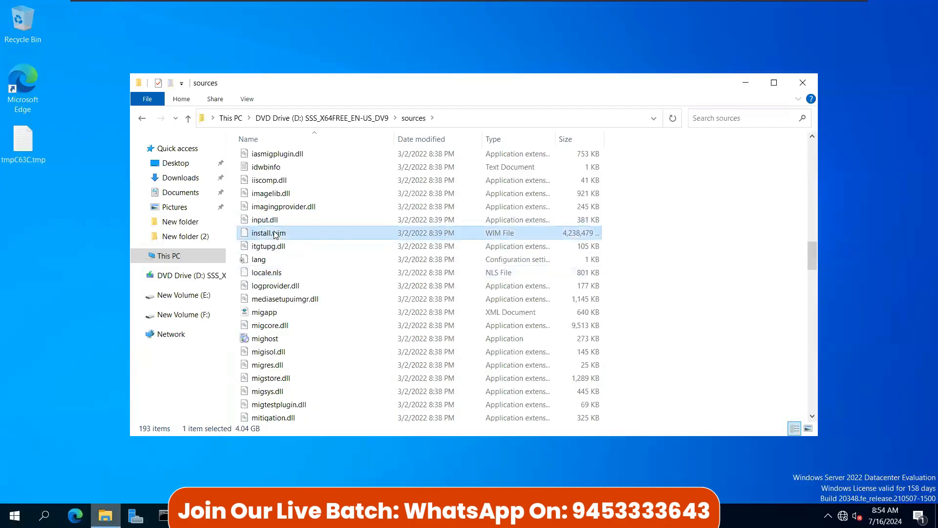
Step: Paste install.wim into New Volume (F:)
{"action": "left_click", "coordinate": [804, 83]}
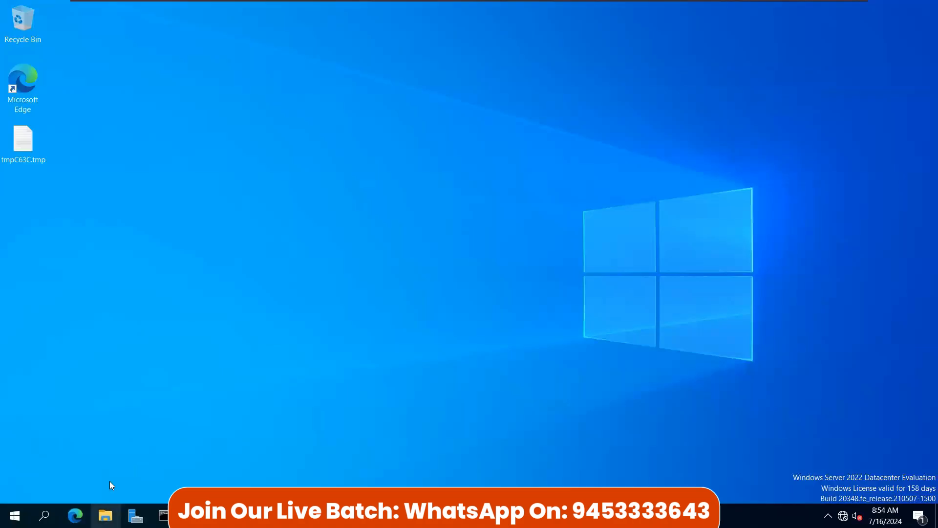
{"action": "left_click", "coordinate": [105, 515]}
{"action": "left_click", "coordinate": [223, 260]}
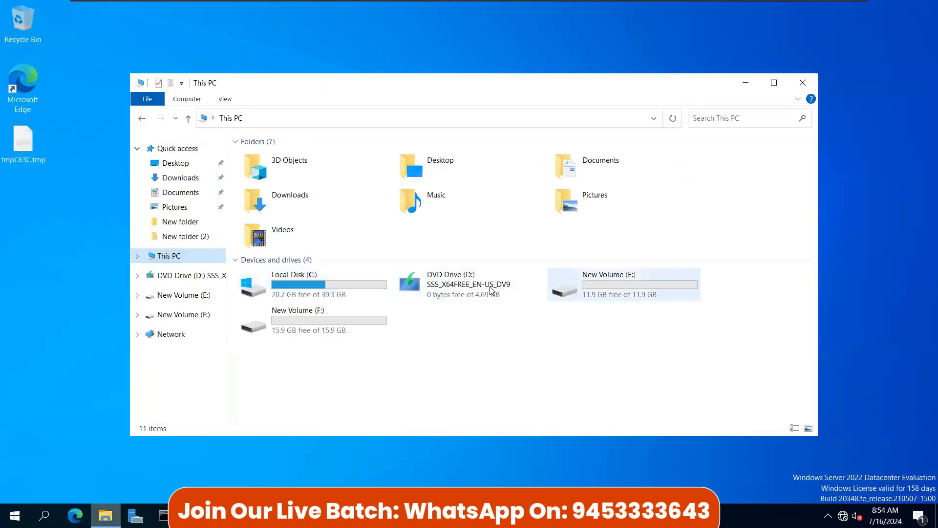
{"action": "double_click", "coordinate": [315, 322]}
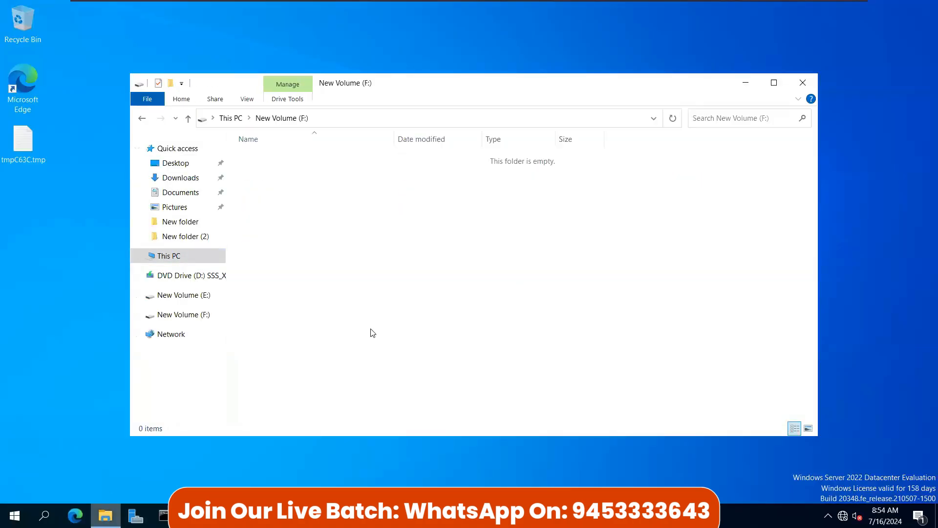
{"action": "key", "text": "super"}
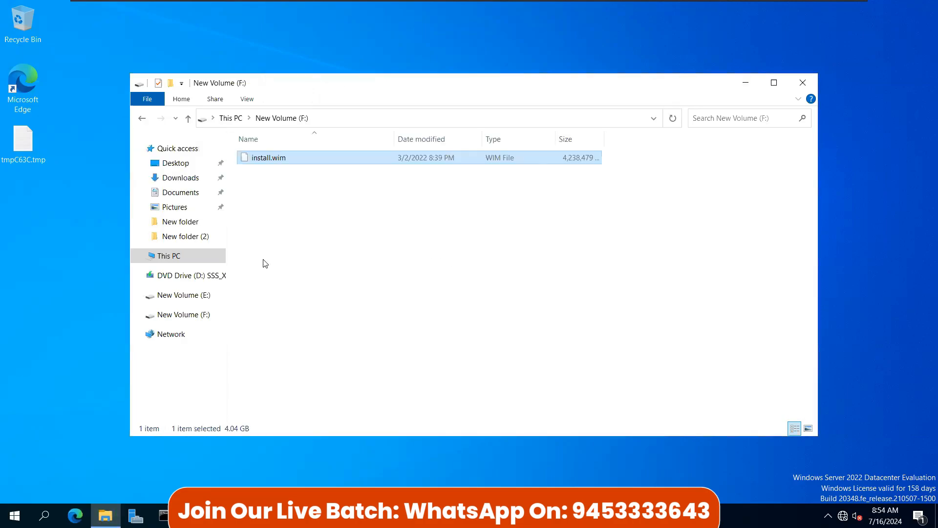
Step: Check F:'s free space in This PC and install.wim's size on the drive
{"action": "left_click", "coordinate": [188, 118]}
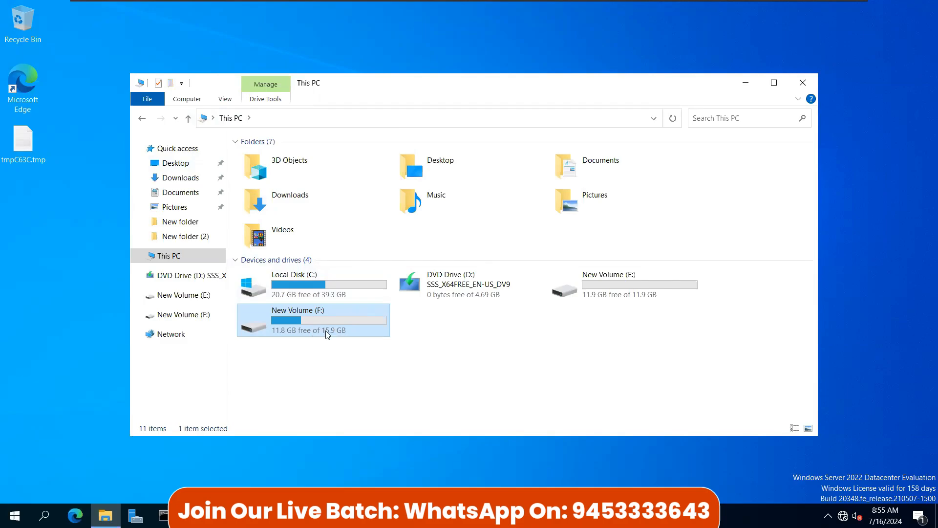
{"action": "double_click", "coordinate": [285, 328]}
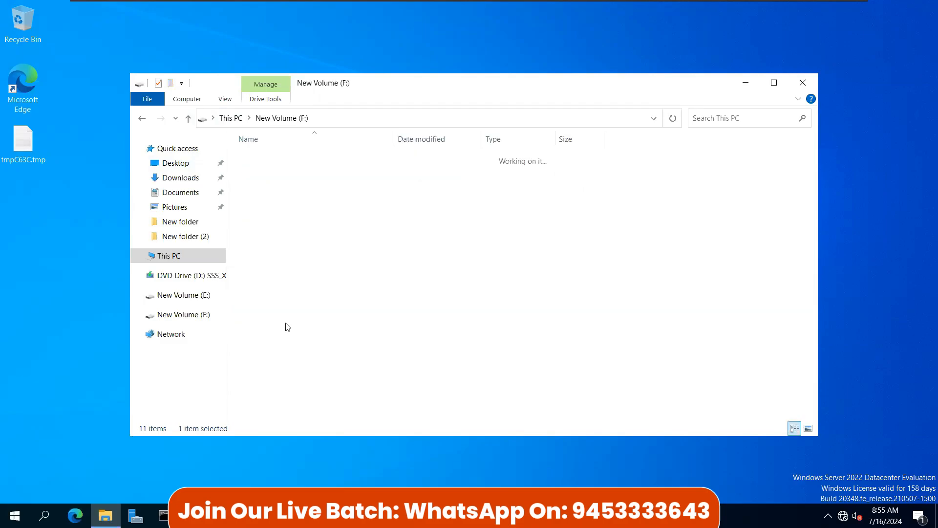
{"action": "left_click", "coordinate": [272, 158]}
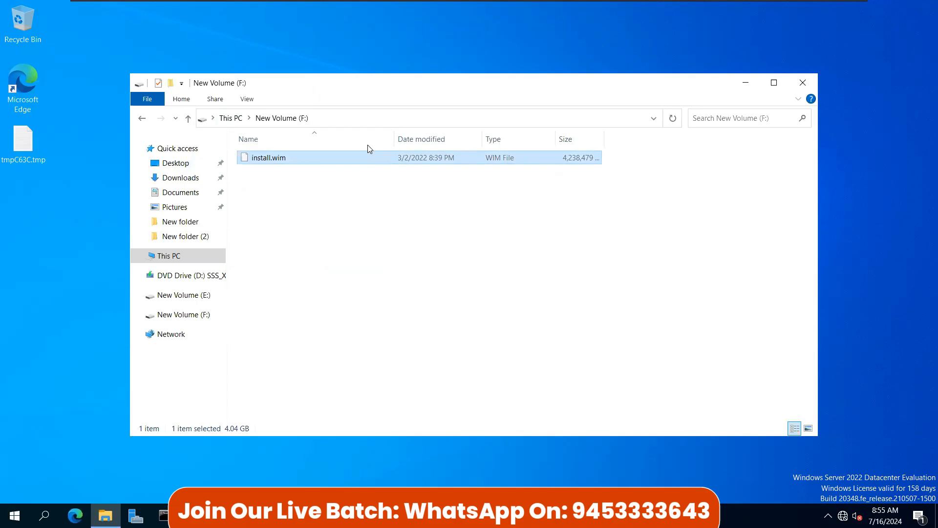
{"action": "left_click", "coordinate": [187, 118]}
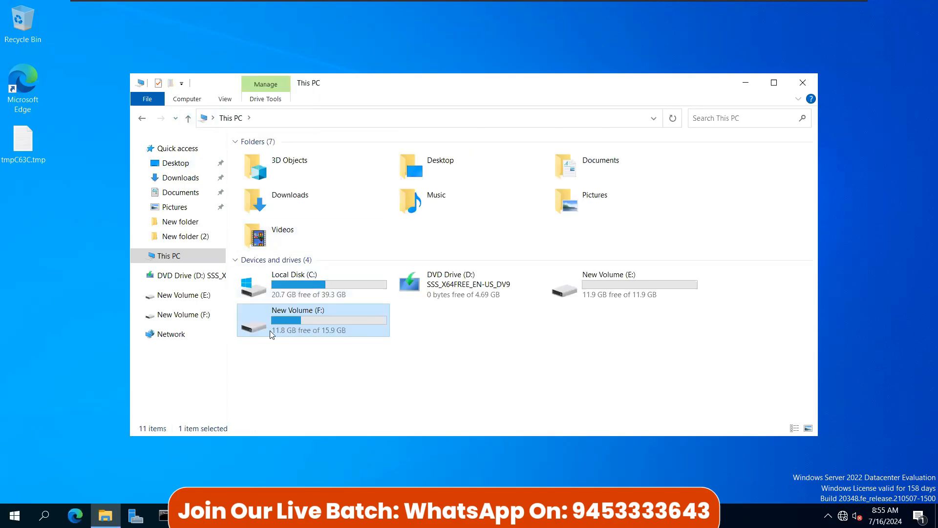
{"action": "double_click", "coordinate": [297, 328]}
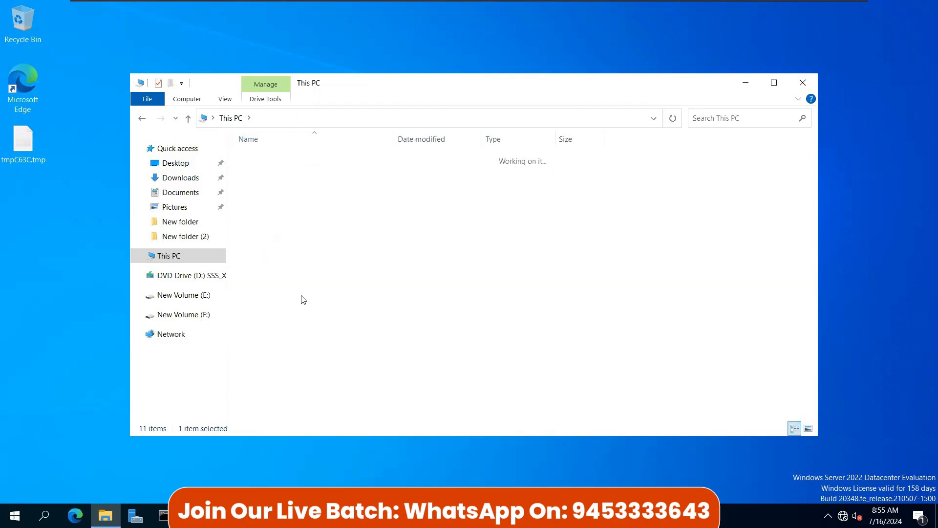
{"action": "left_click", "coordinate": [264, 165]}
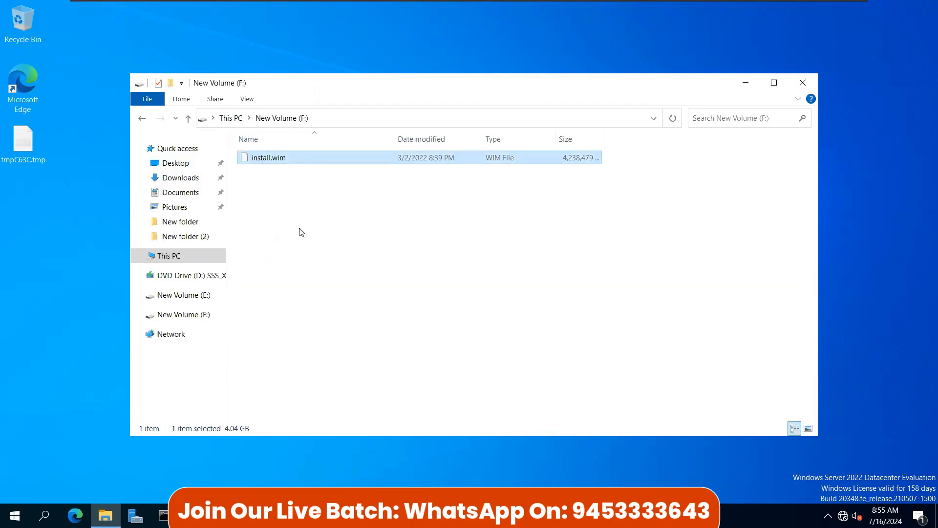
Step: Create 'New folder' on F:, paste install.wim into it, and go back to This PC
{"action": "left_click", "coordinate": [288, 247]}
{"action": "key", "text": "ctrl+shift+n"}
{"action": "key", "text": "Return"}
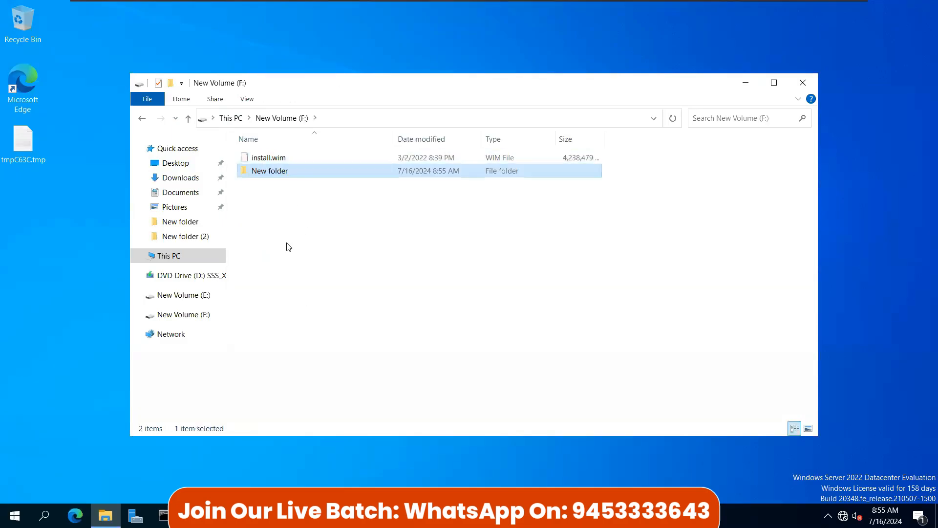
{"action": "key", "text": "Return"}
{"action": "key", "text": "ctrl+v"}
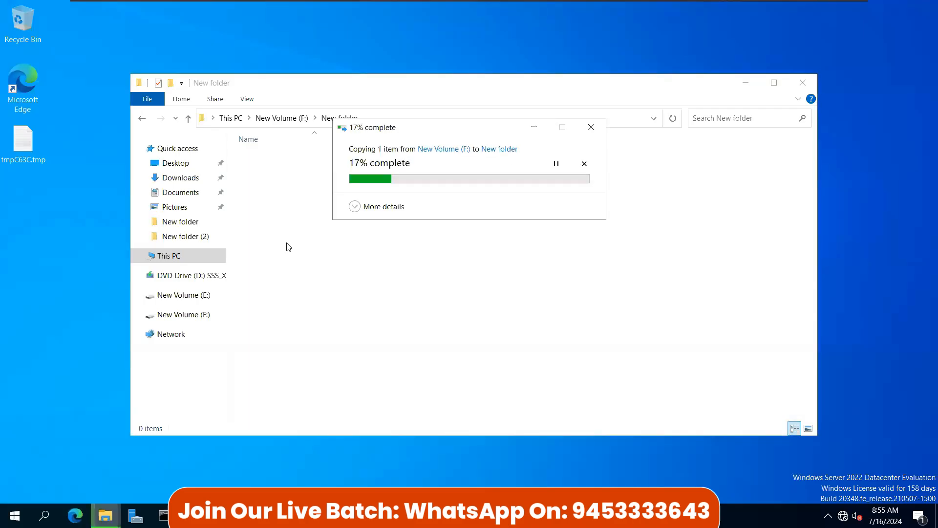
{"action": "left_click", "coordinate": [188, 118]}
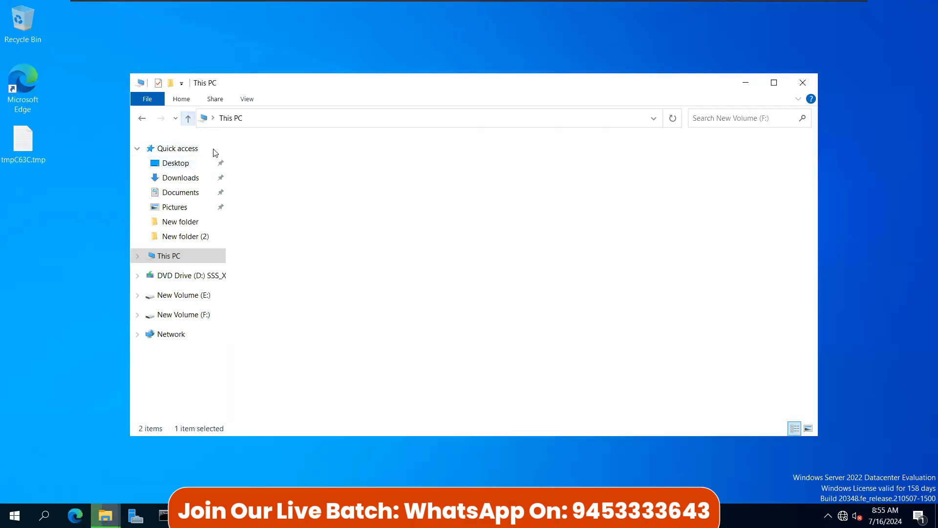
{"action": "left_click", "coordinate": [298, 310]}
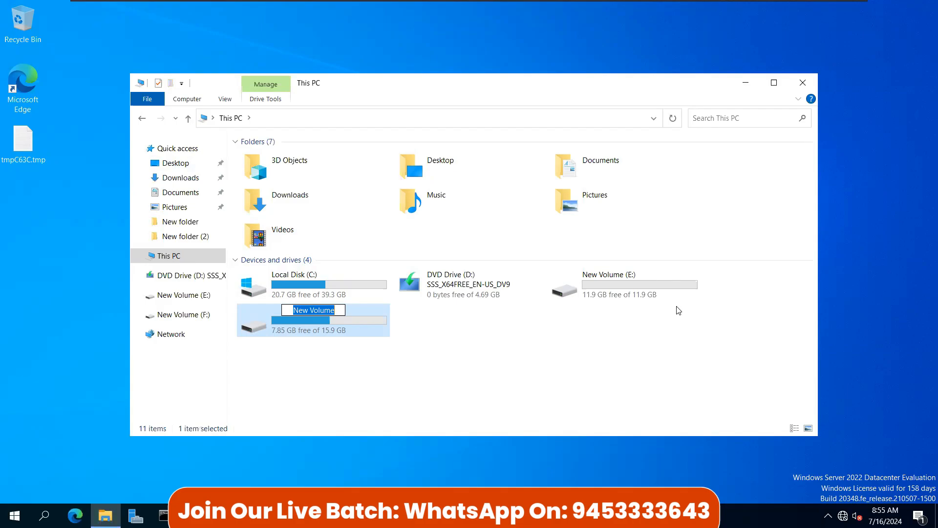
{"action": "left_click", "coordinate": [468, 380]}
{"action": "left_click", "coordinate": [278, 315]}
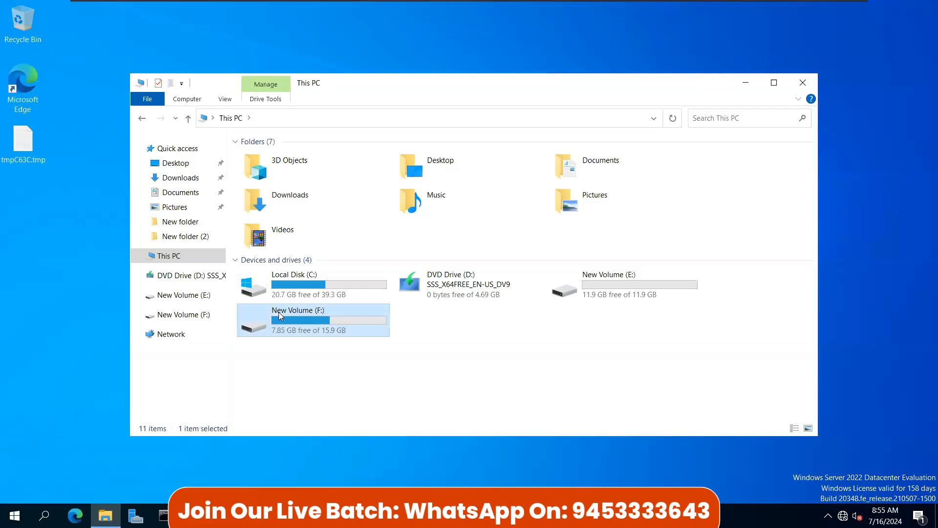
{"action": "double_click", "coordinate": [301, 316]}
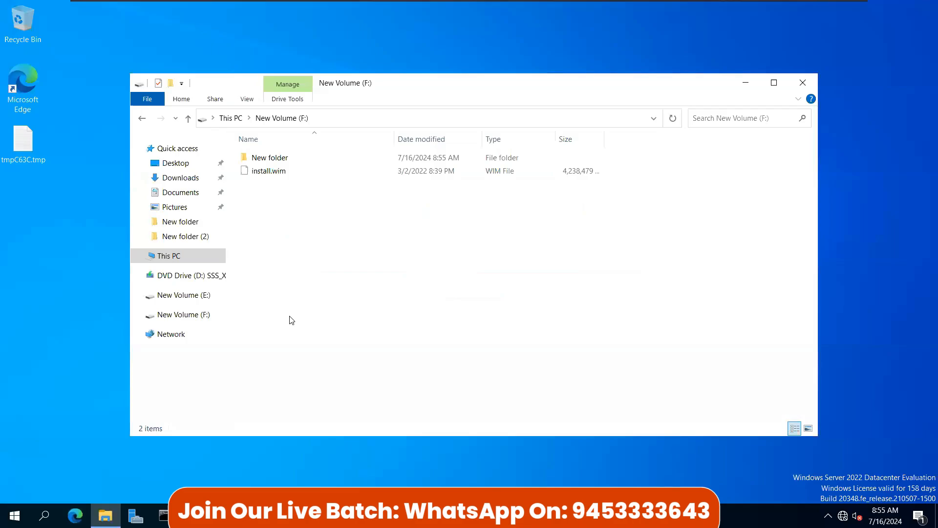
{"action": "left_click", "coordinate": [188, 119]}
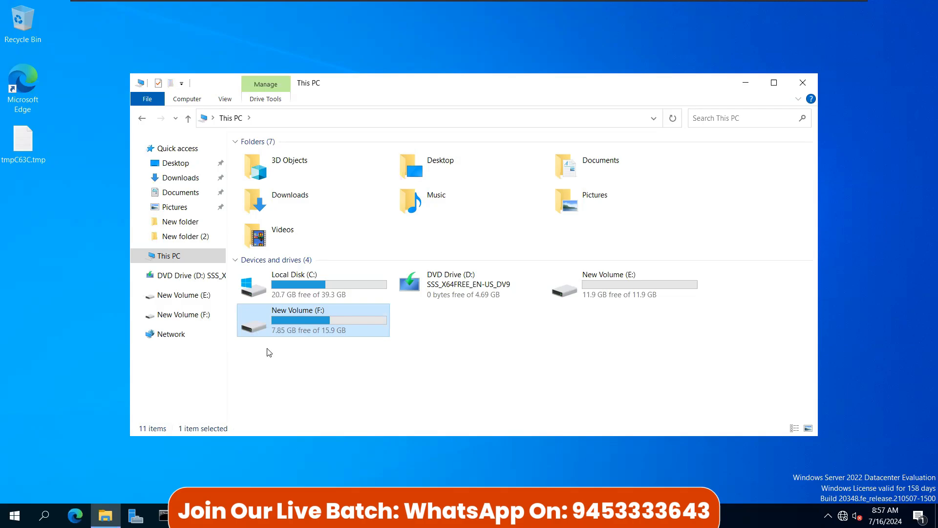
{"action": "double_click", "coordinate": [285, 321]}
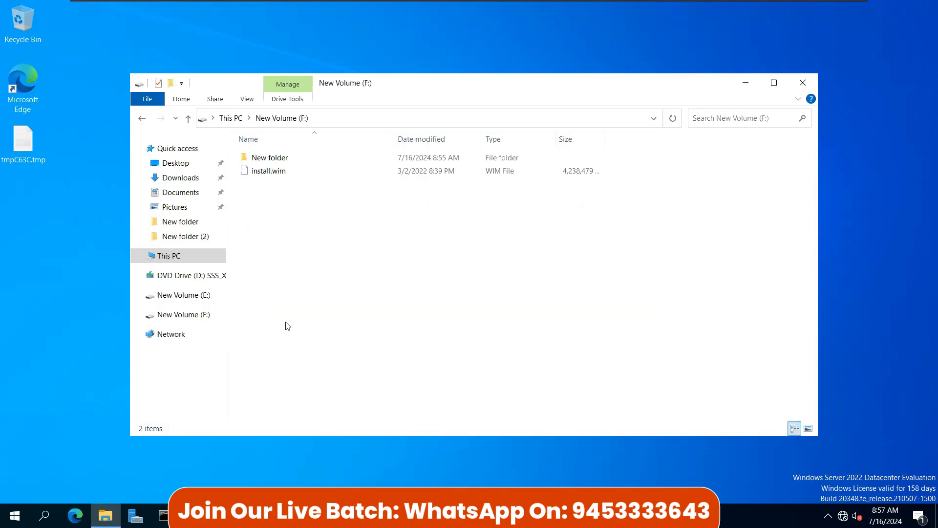
{"action": "left_click", "coordinate": [188, 119]}
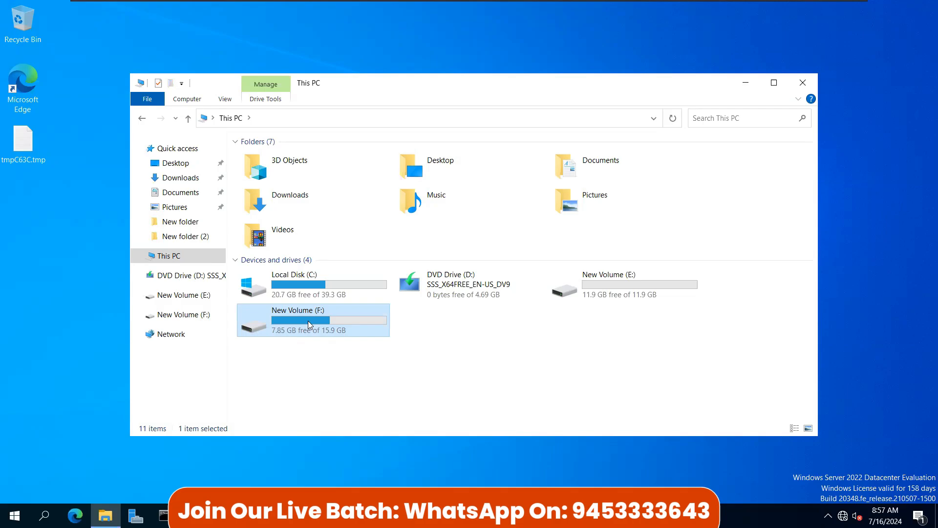
Step: Move install.wim on New Volume (F:) into New folder and open the folder to confirm it
{"action": "right_click", "coordinate": [308, 321]}
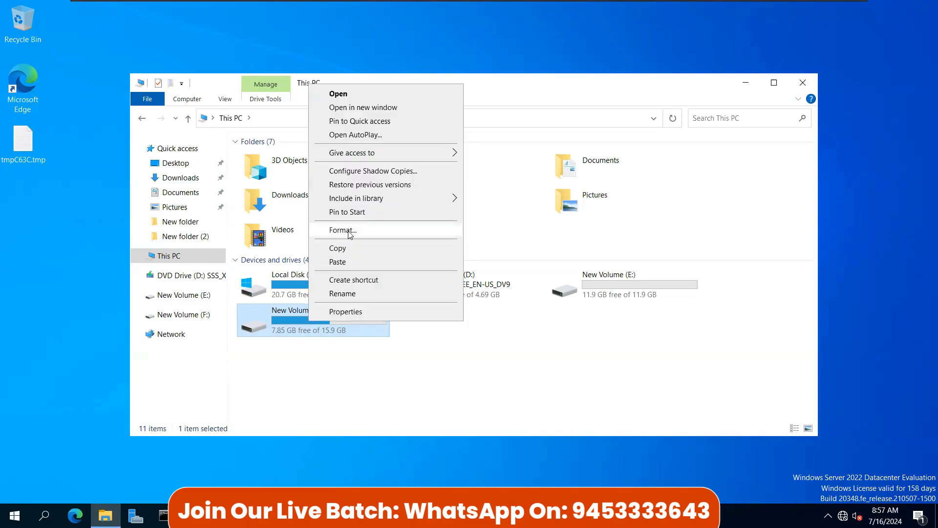
{"action": "left_click", "coordinate": [293, 323]}
{"action": "double_click", "coordinate": [293, 322]}
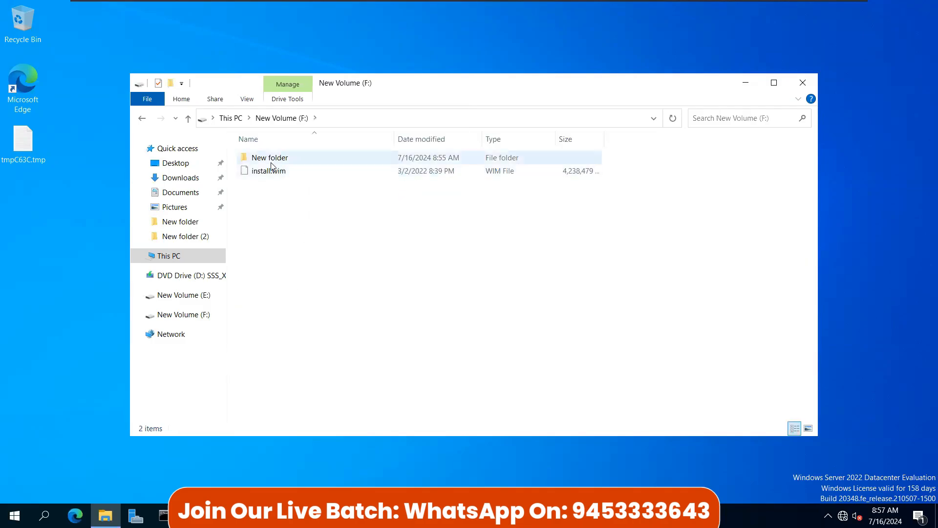
{"action": "left_click", "coordinate": [271, 162]}
{"action": "left_click", "coordinate": [267, 173]}
{"action": "left_click_drag", "start_coordinate": [266, 172], "coordinate": [268, 163]}
{"action": "double_click", "coordinate": [268, 161]}
{"action": "left_click", "coordinate": [266, 160]}
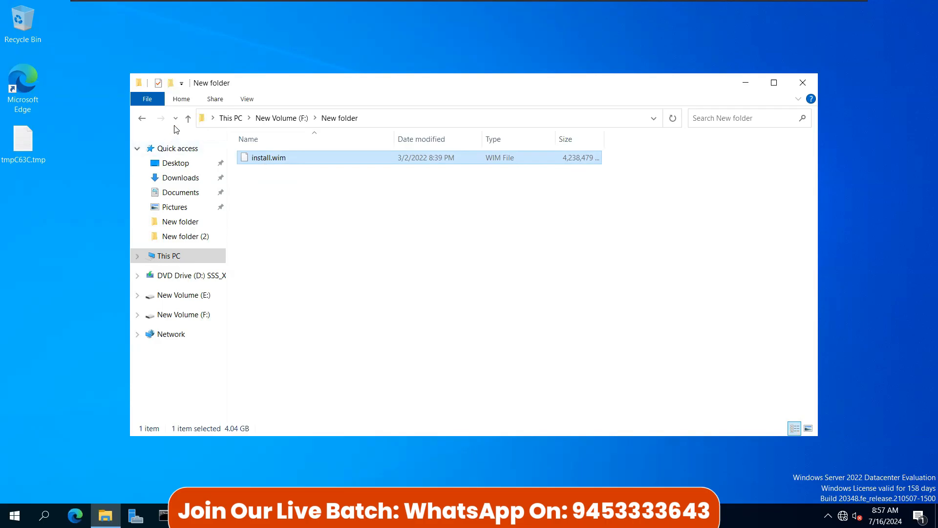
Step: Go back up to the list of drives and close File Explorer
{"action": "left_click", "coordinate": [188, 118]}
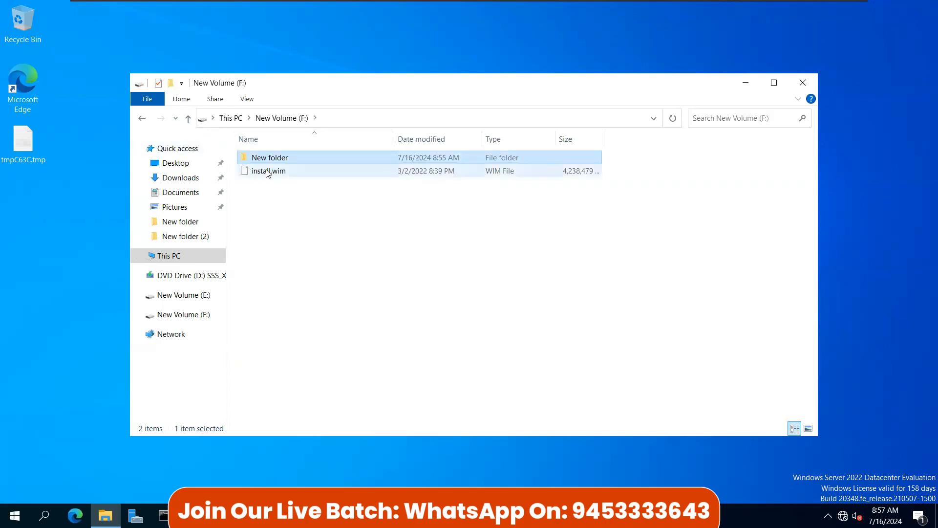
{"action": "left_click", "coordinate": [188, 118]}
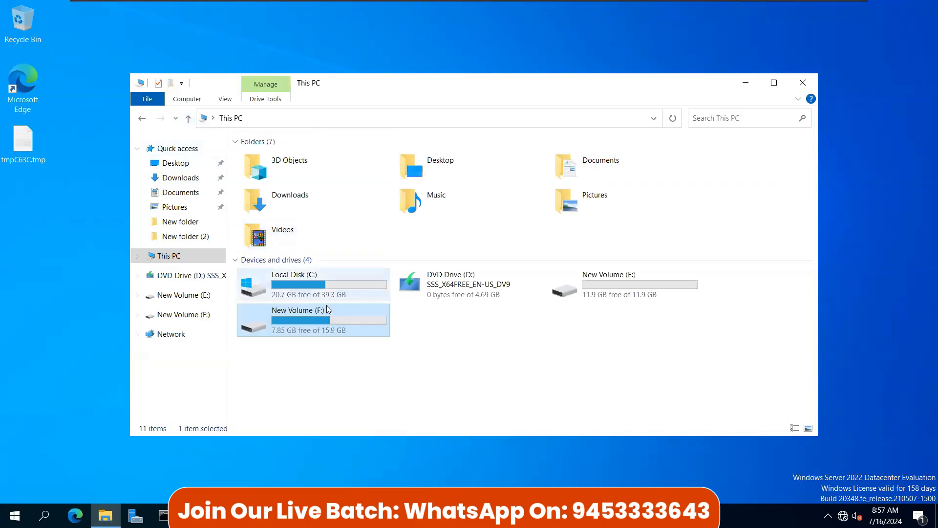
{"action": "left_click", "coordinate": [800, 86]}
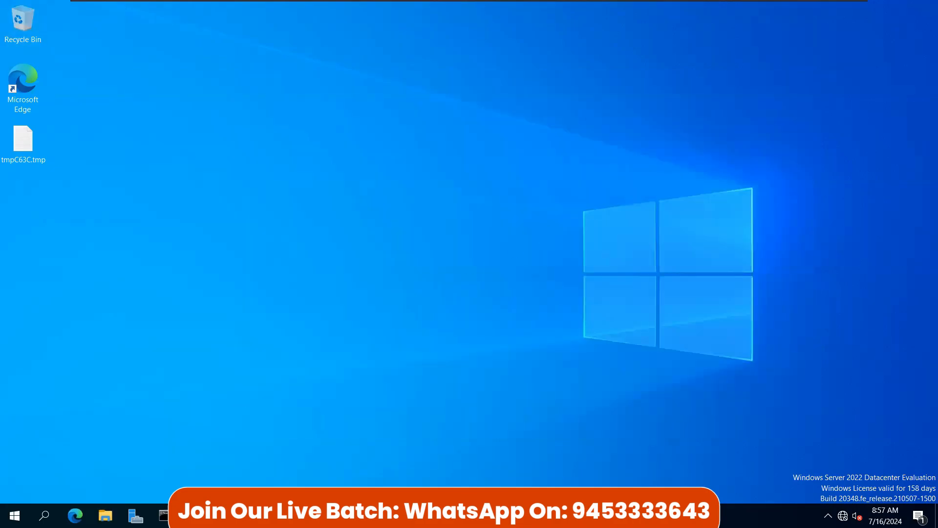
Step: In Server Manager's Storage Pools page, inspect the actions for the vhd-1 virtual disk behind F:
{"action": "left_click", "coordinate": [136, 516]}
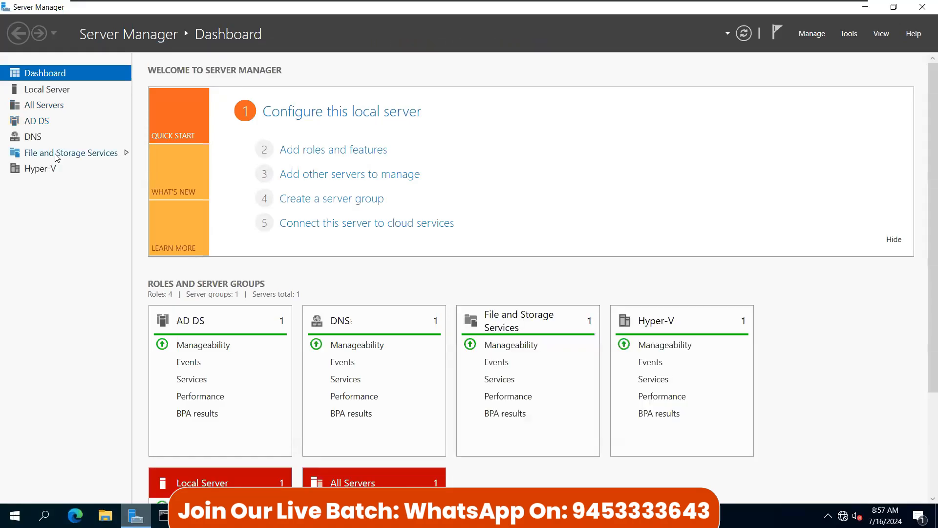
{"action": "left_click", "coordinate": [57, 153]}
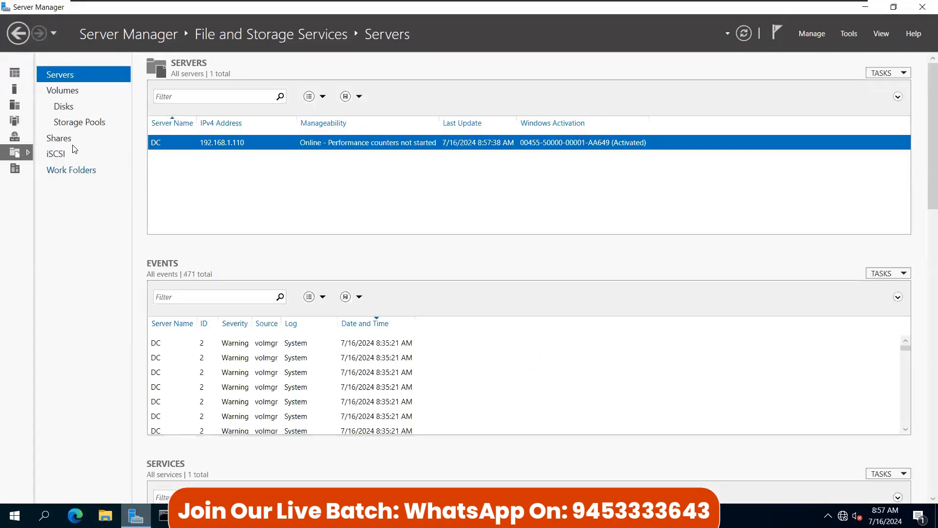
{"action": "left_click", "coordinate": [78, 123]}
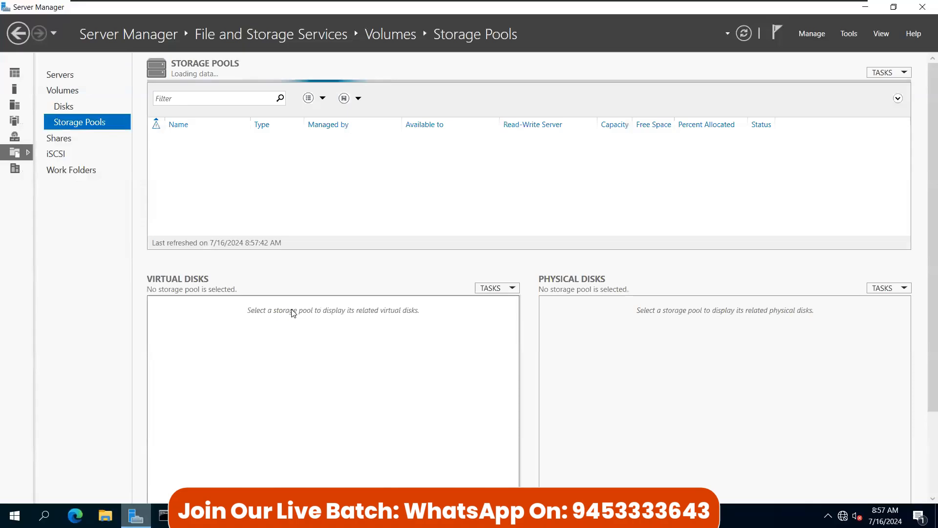
{"action": "left_click", "coordinate": [206, 372]}
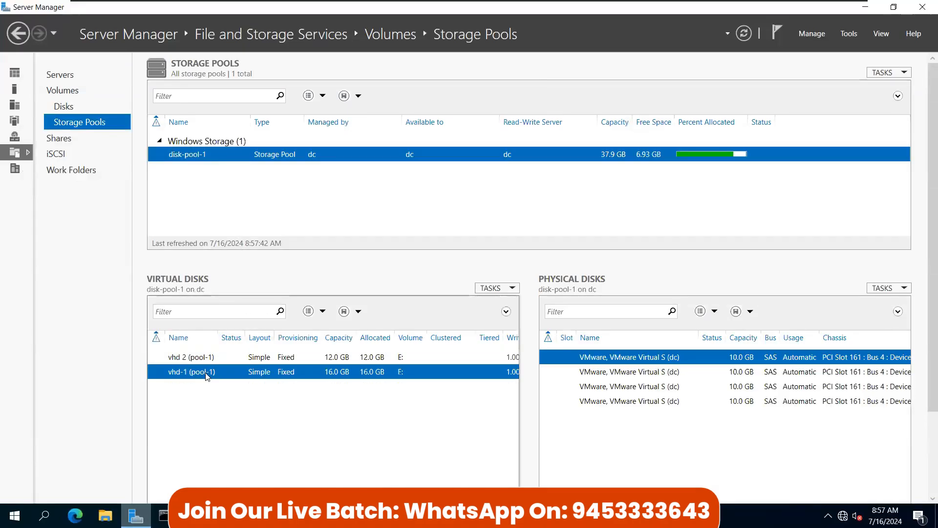
{"action": "right_click", "coordinate": [283, 372]}
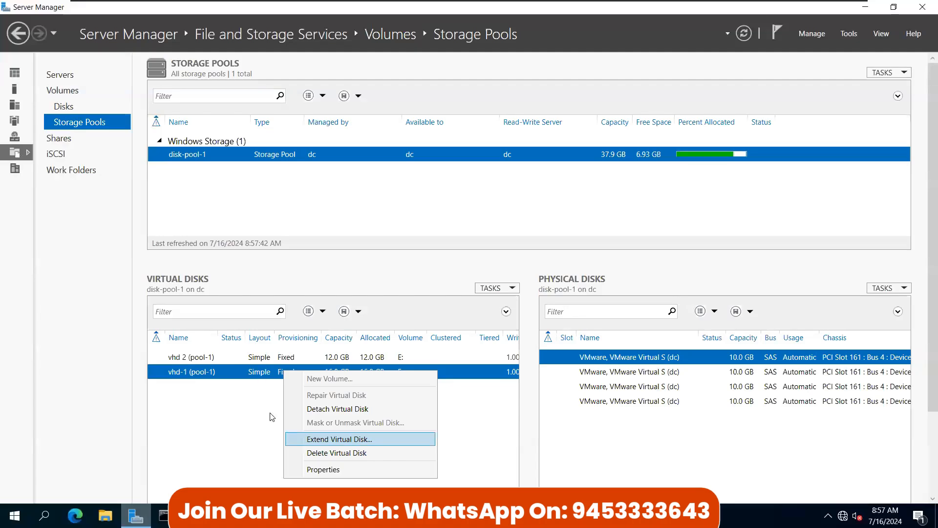
{"action": "left_click", "coordinate": [240, 380]}
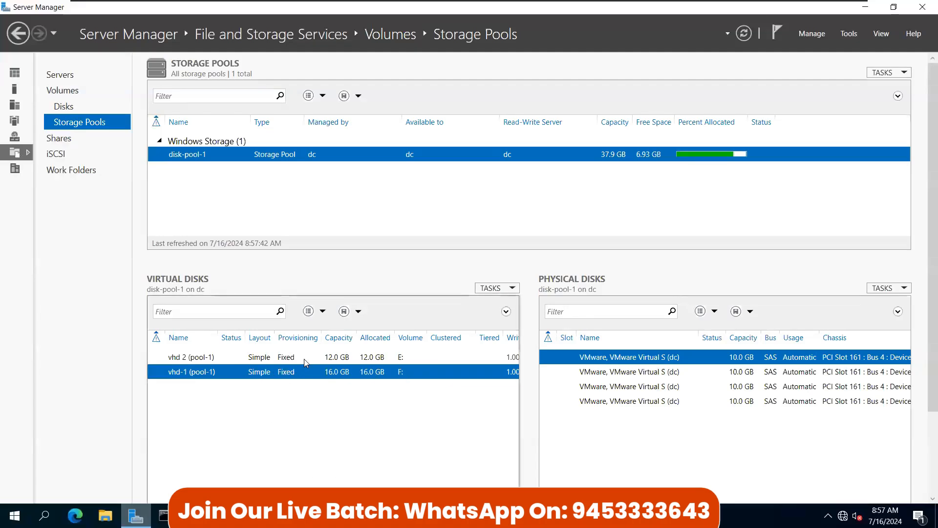
Step: Check New Volume (F:) under This PC in a new File Explorer window, then close it
{"action": "key", "text": "super+e"}
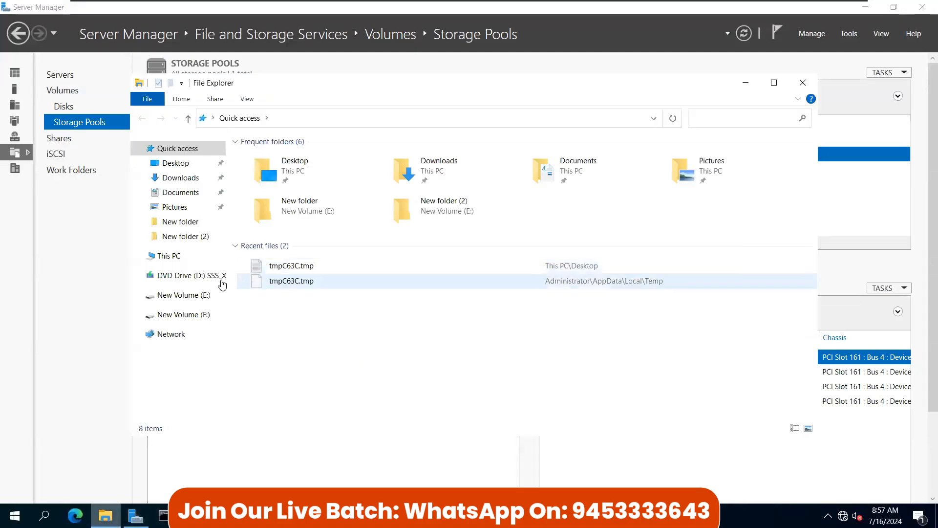
{"action": "left_click", "coordinate": [183, 256]}
{"action": "left_click", "coordinate": [303, 320]}
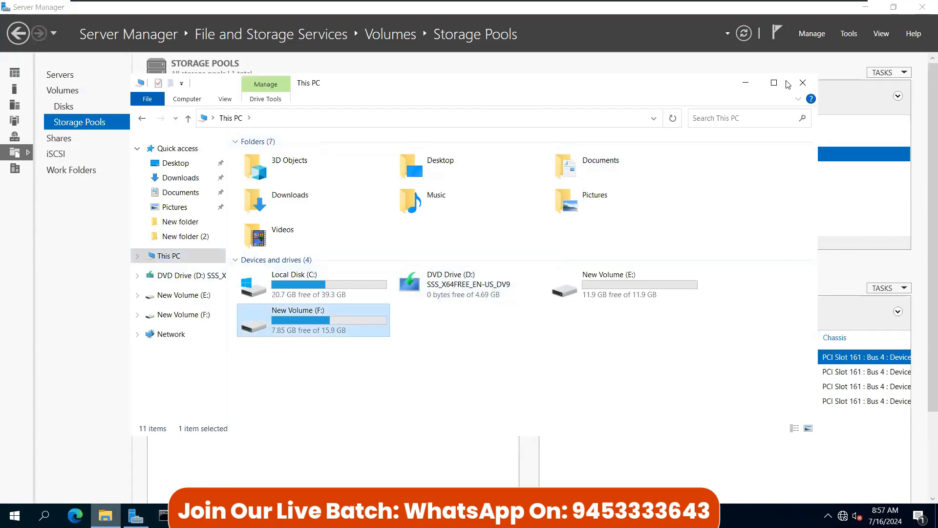
{"action": "left_click", "coordinate": [803, 82]}
Step: Review the F: volume on disk 5 in the Disks page, then return to the Dashboard
{"action": "left_click", "coordinate": [64, 106]}
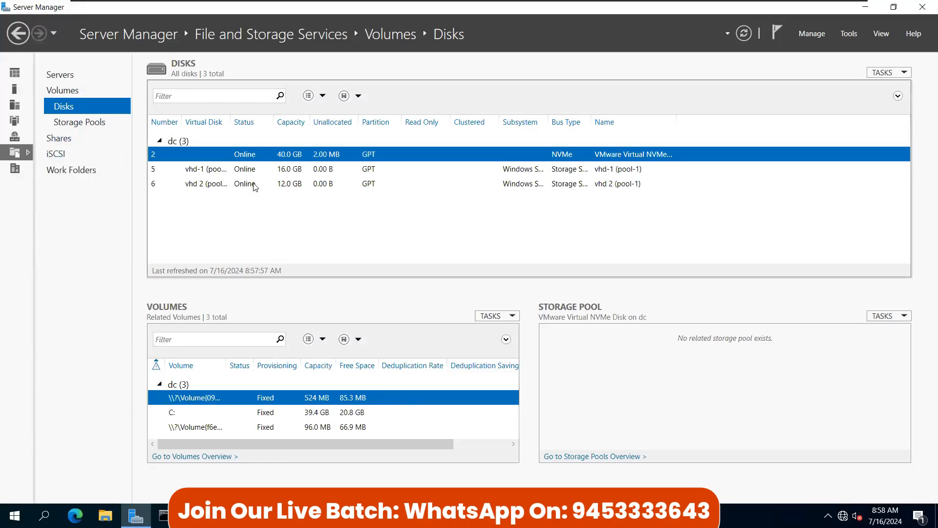
{"action": "left_click", "coordinate": [200, 170]}
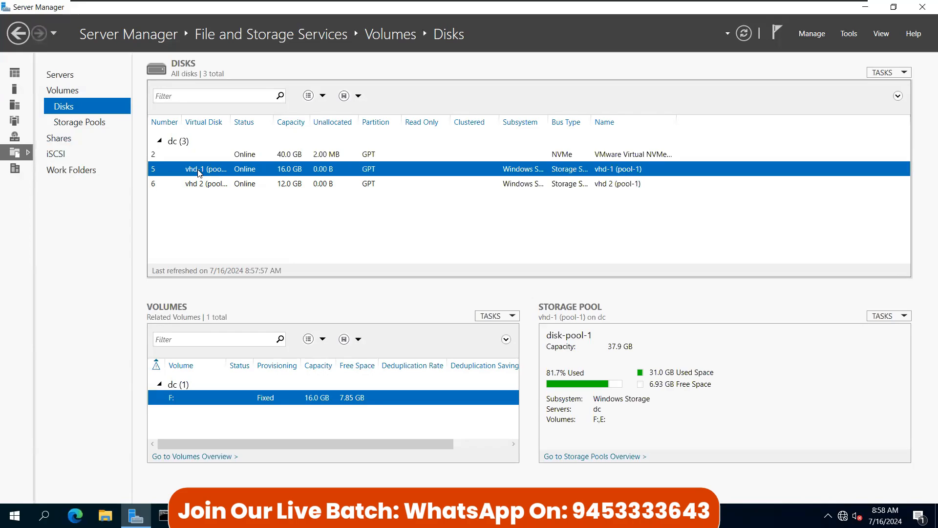
{"action": "right_click", "coordinate": [312, 403]}
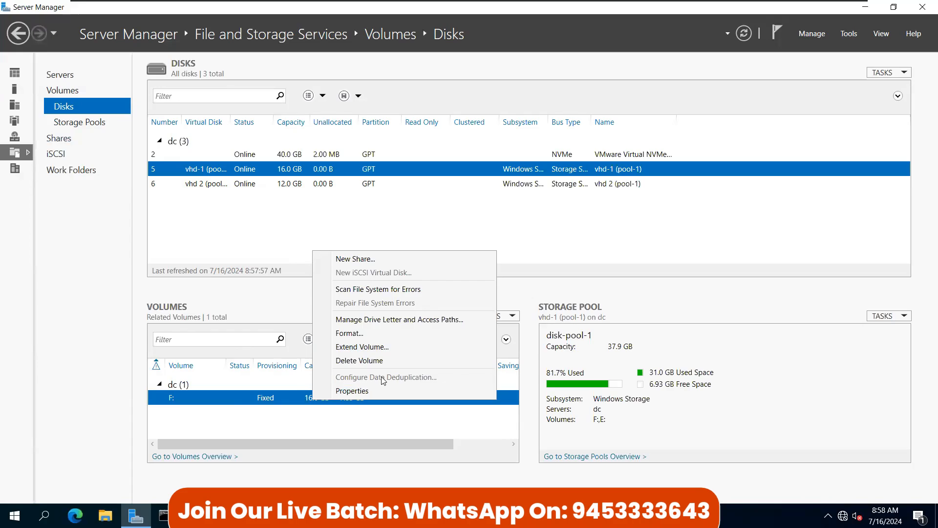
{"action": "left_click", "coordinate": [12, 77]}
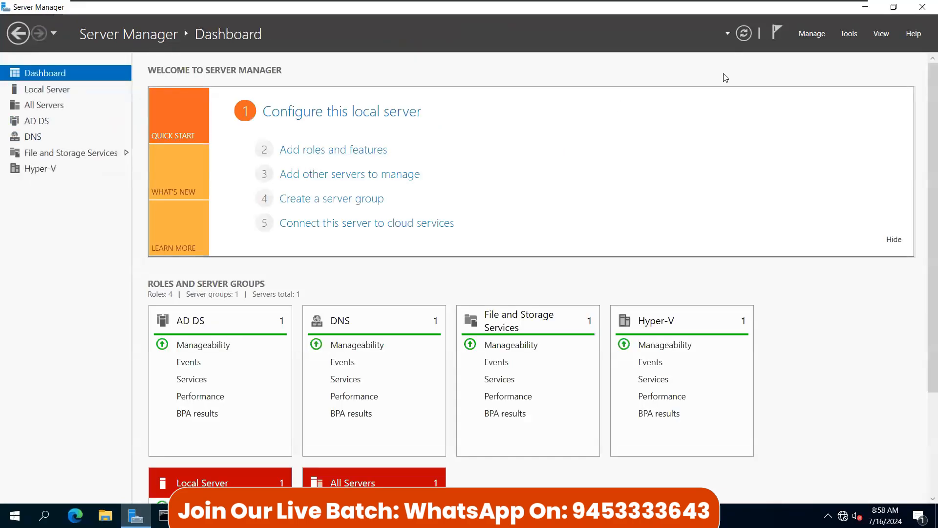
Step: In Add Roles and Features, check Data Deduplication under File and iSCSI Services
{"action": "left_click", "coordinate": [311, 152]}
{"action": "left_click", "coordinate": [370, 362]}
{"action": "left_click", "coordinate": [370, 362]}
{"action": "left_click", "coordinate": [371, 363]}
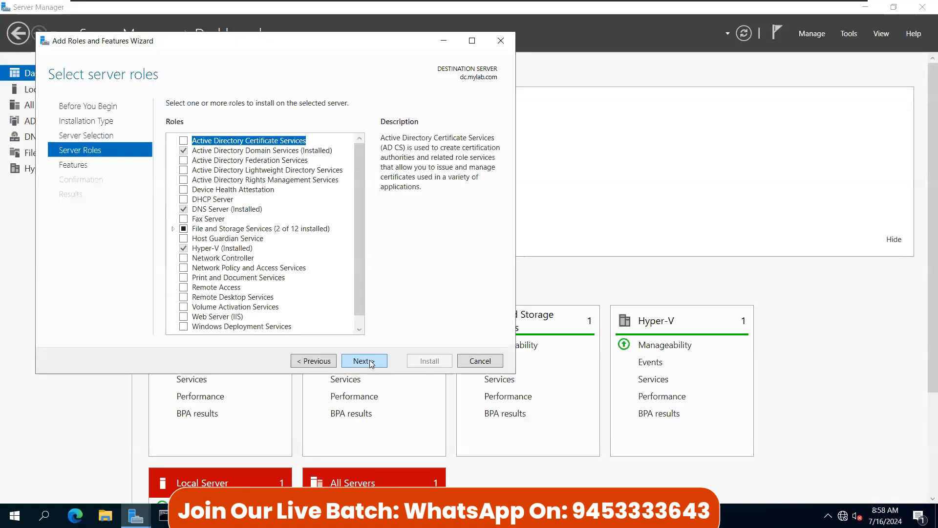
{"action": "left_click", "coordinate": [371, 363]}
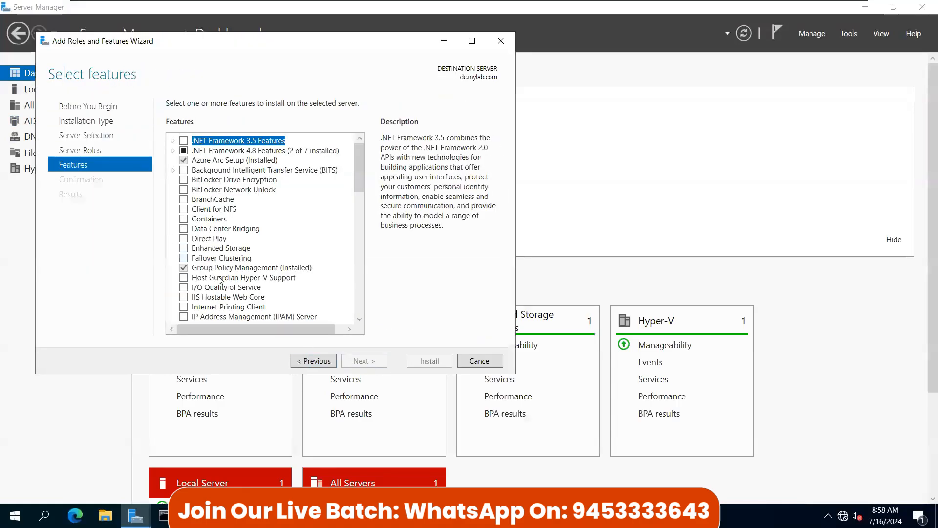
{"action": "left_click", "coordinate": [320, 363]}
{"action": "left_click", "coordinate": [173, 230]}
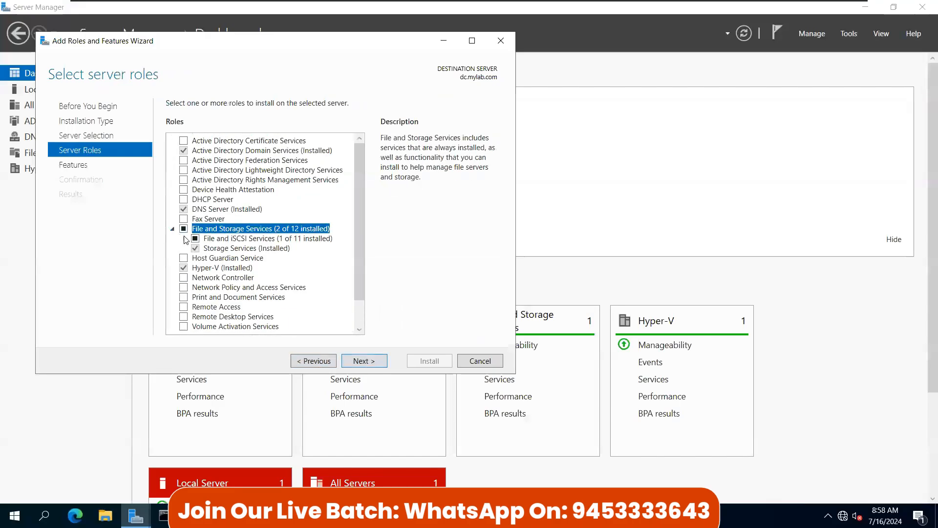
{"action": "left_click", "coordinate": [185, 239]}
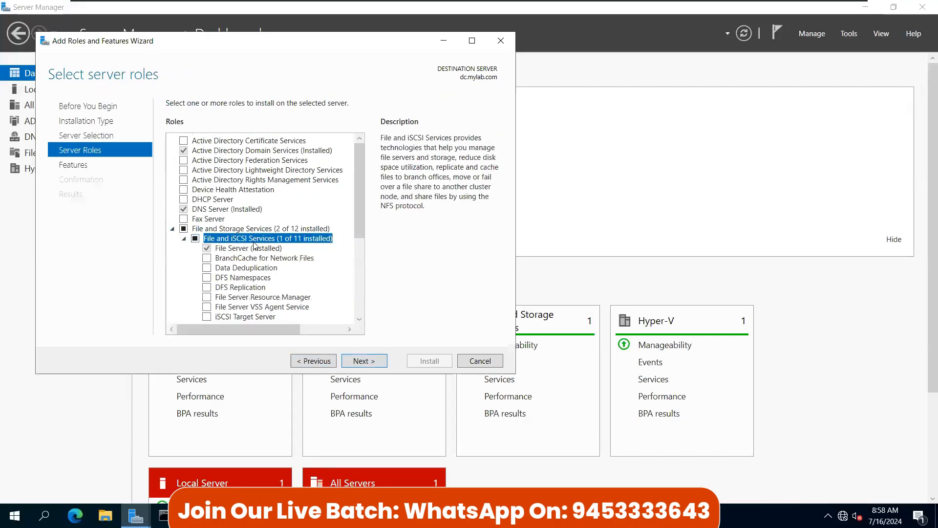
{"action": "left_click", "coordinate": [233, 268]}
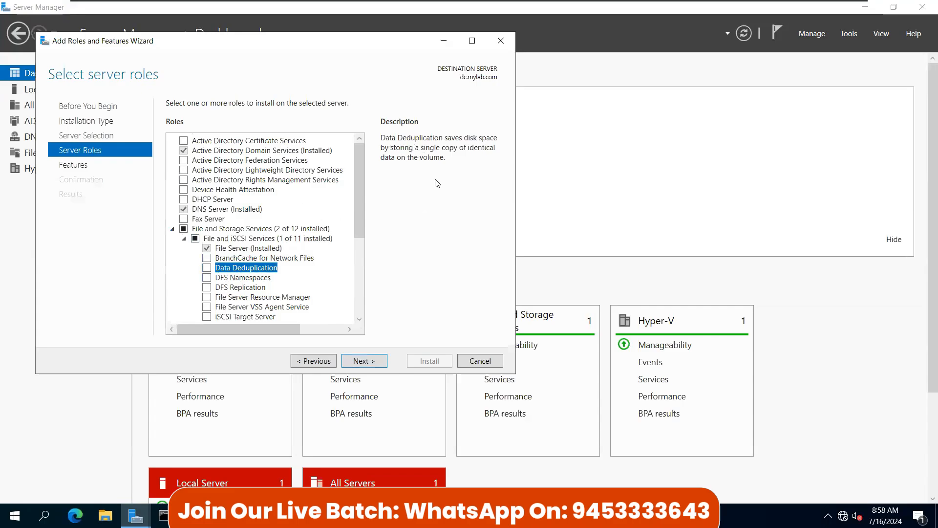
{"action": "left_click", "coordinate": [207, 267]}
Step: Advance to confirmation and enable 'Restart the destination server automatically', accepting the prompt
{"action": "left_click", "coordinate": [364, 361]}
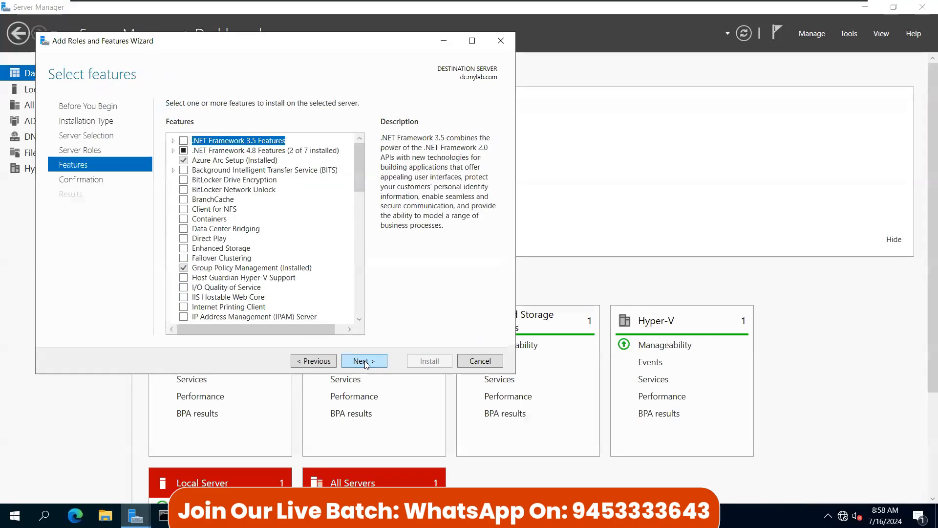
{"action": "left_click", "coordinate": [364, 361]}
{"action": "left_click", "coordinate": [169, 122]}
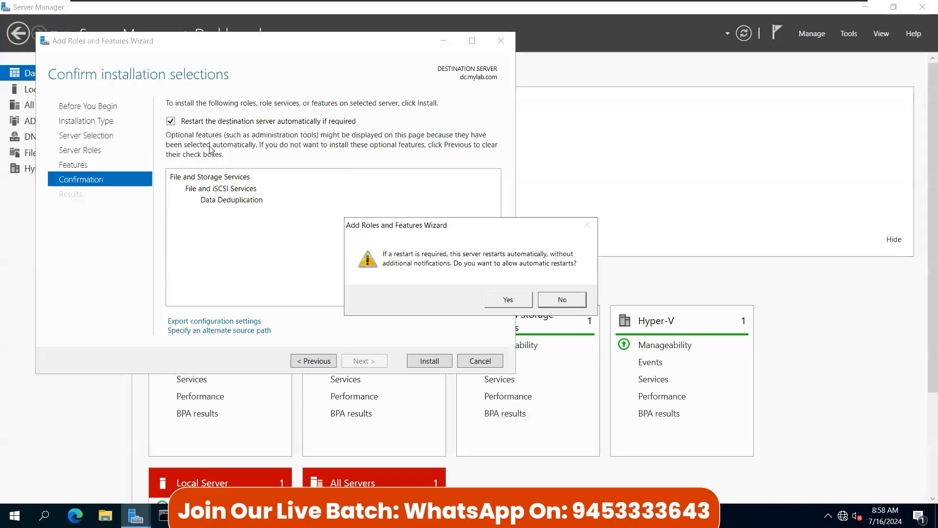
{"action": "left_click", "coordinate": [508, 300]}
Step: Install Data Deduplication on dc.mylab.com, close the wizard once it succeeds, and go to File and Storage Services
{"action": "left_click", "coordinate": [429, 361]}
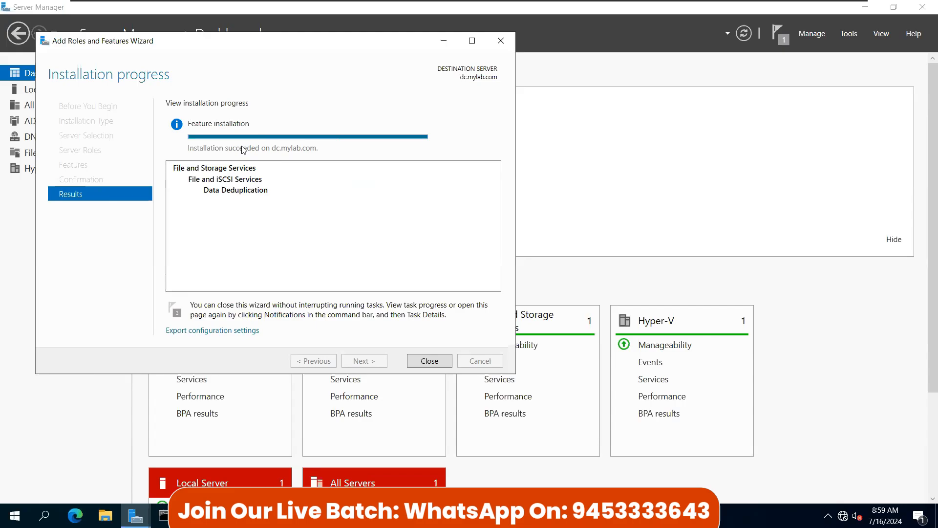
{"action": "left_click_drag", "start_coordinate": [299, 37], "coordinate": [398, 71]}
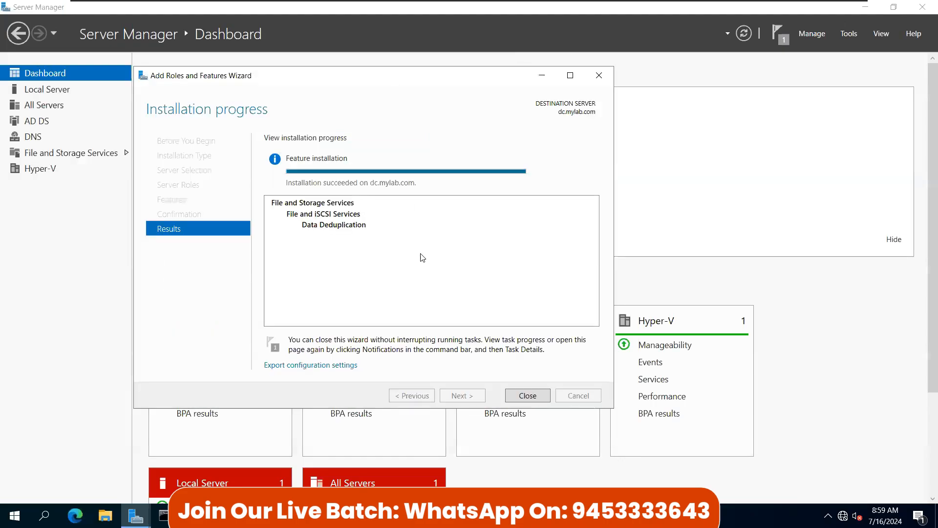
{"action": "left_click_drag", "start_coordinate": [332, 74], "coordinate": [360, 75]}
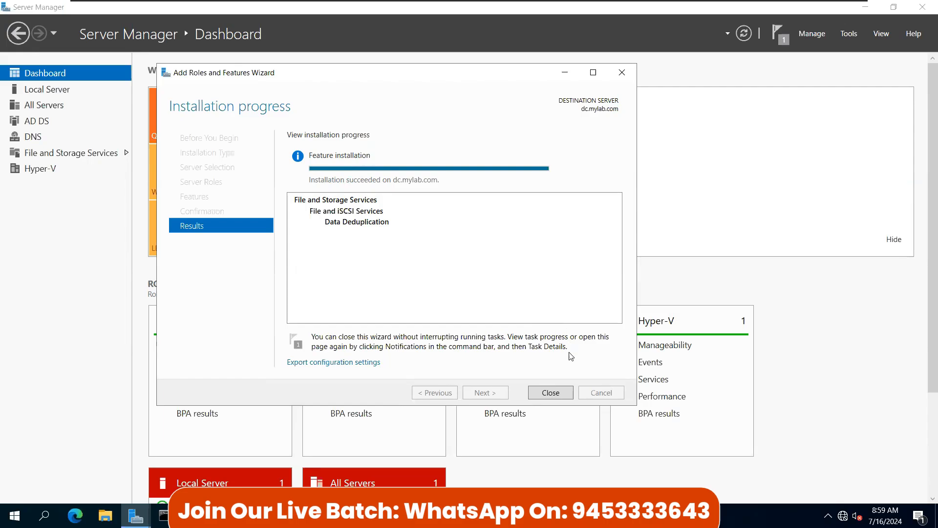
{"action": "left_click", "coordinate": [560, 394]}
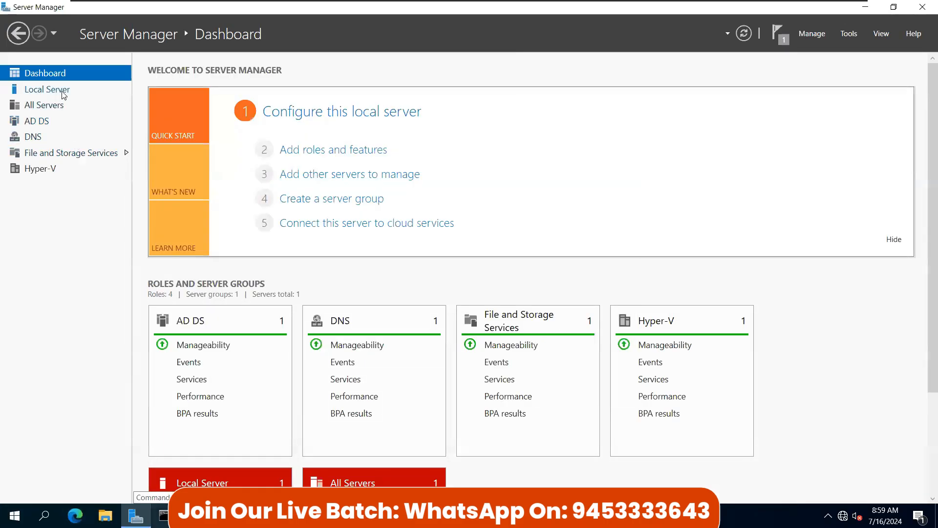
{"action": "left_click", "coordinate": [42, 153]}
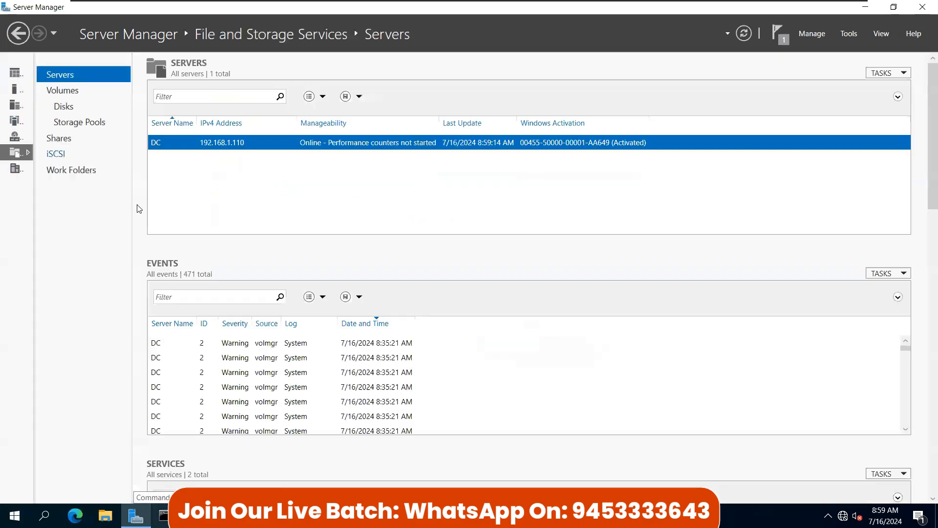
Step: Set volume F: to General purpose file server deduplication with 0-day minimum file age, leaving the schedule unchanged
{"action": "left_click", "coordinate": [63, 107]}
{"action": "right_click", "coordinate": [319, 402]}
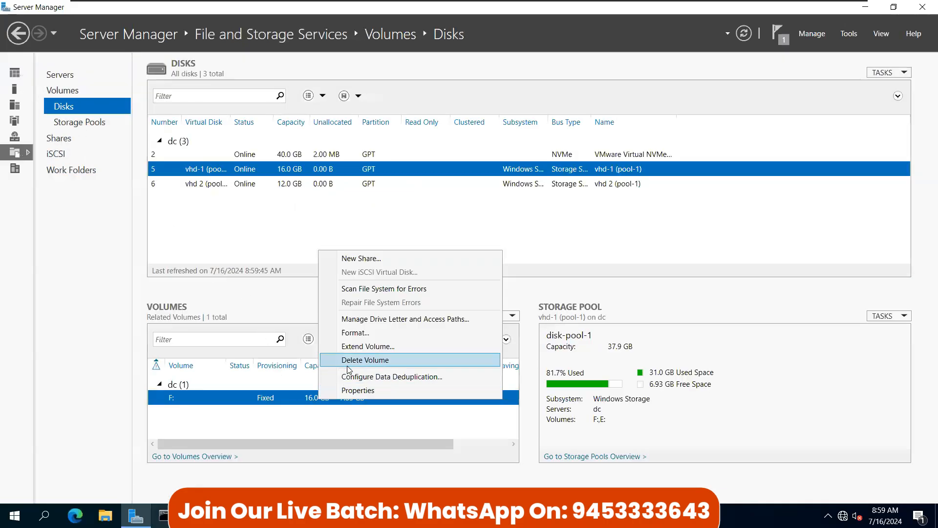
{"action": "left_click", "coordinate": [375, 377]}
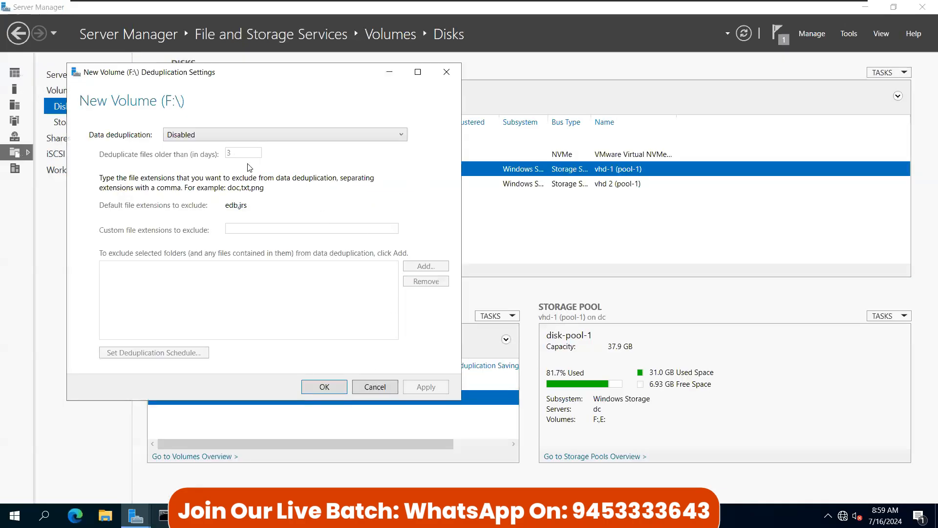
{"action": "left_click", "coordinate": [208, 134]}
{"action": "left_click", "coordinate": [187, 161]}
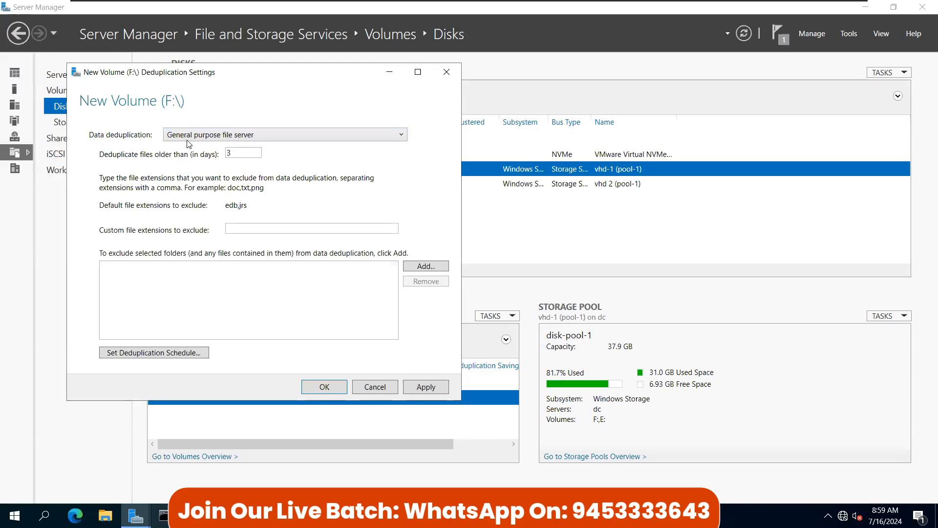
{"action": "key", "text": "Tab"}
{"action": "type", "text": "0"}
{"action": "double_click", "coordinate": [247, 157]}
{"action": "left_click", "coordinate": [183, 353]}
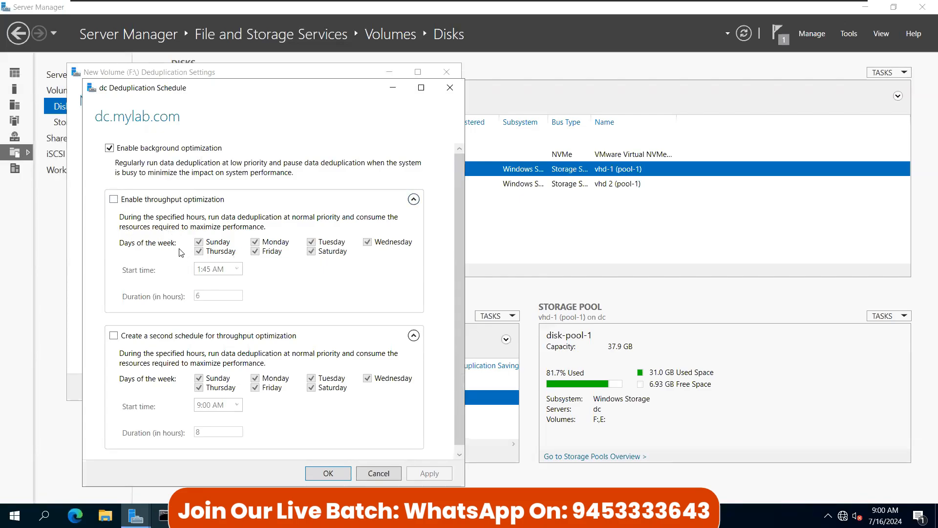
{"action": "left_click", "coordinate": [384, 470]}
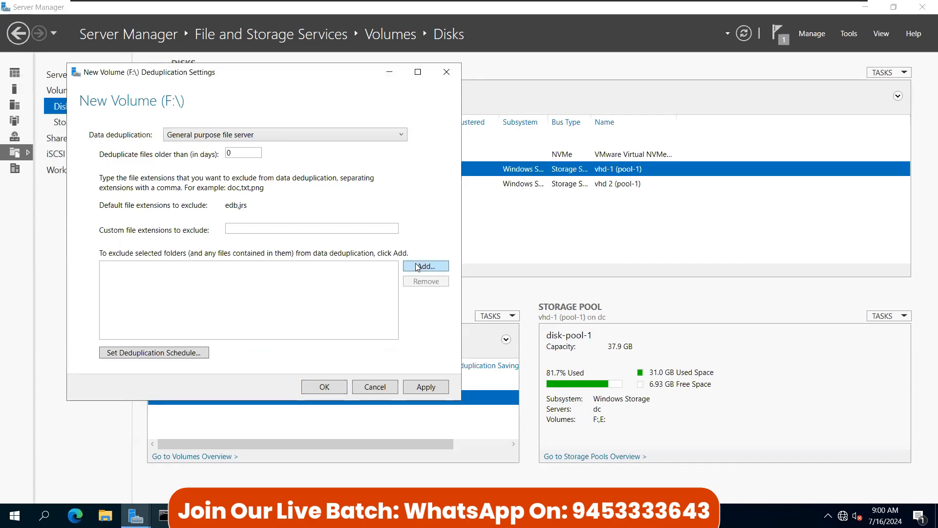
Step: Look over the contents of volume F: in File Explorer, then close it
{"action": "left_click", "coordinate": [105, 515]}
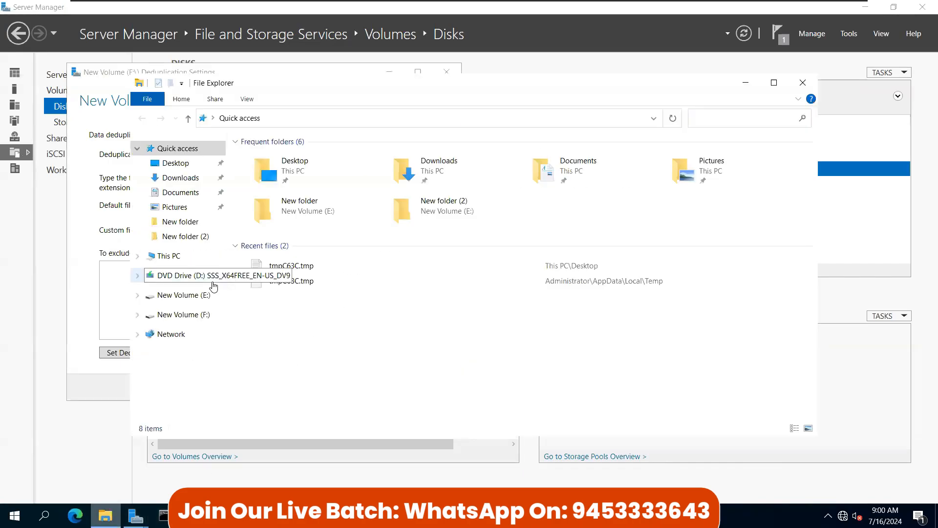
{"action": "left_click", "coordinate": [188, 256]}
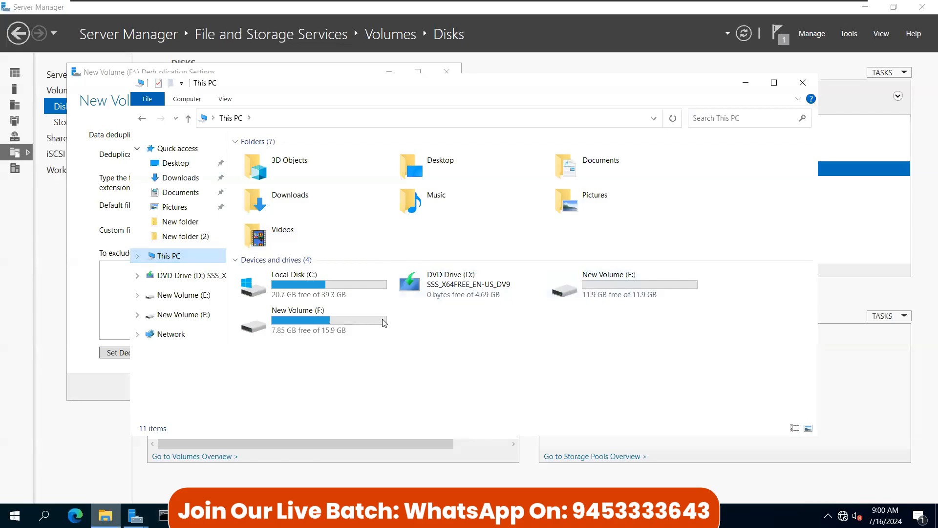
{"action": "double_click", "coordinate": [346, 330]}
{"action": "left_click", "coordinate": [276, 158]}
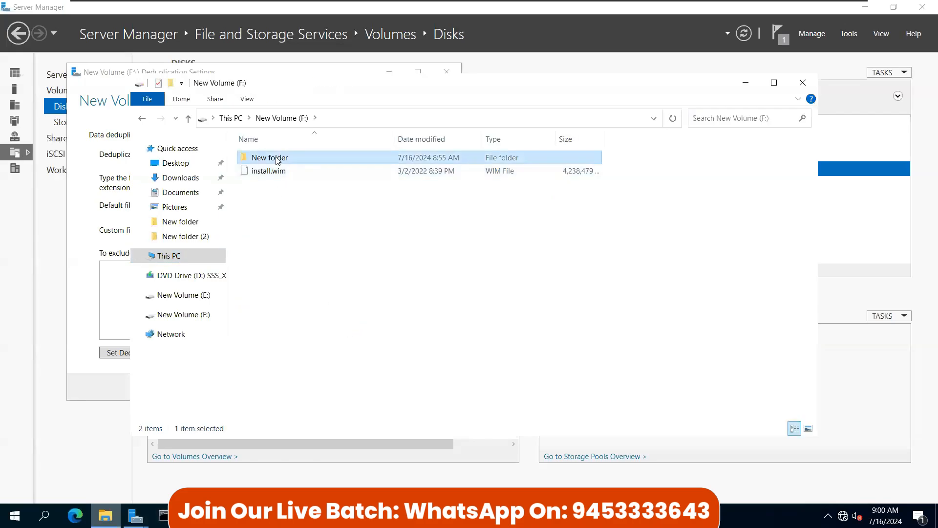
{"action": "left_click", "coordinate": [262, 191]}
{"action": "left_click_drag", "start_coordinate": [261, 192], "coordinate": [317, 234]}
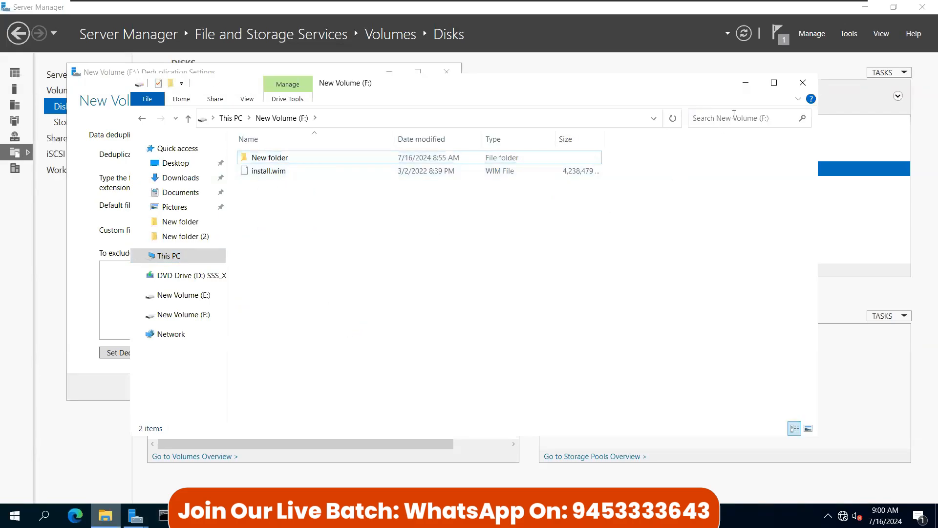
{"action": "left_click", "coordinate": [803, 82]}
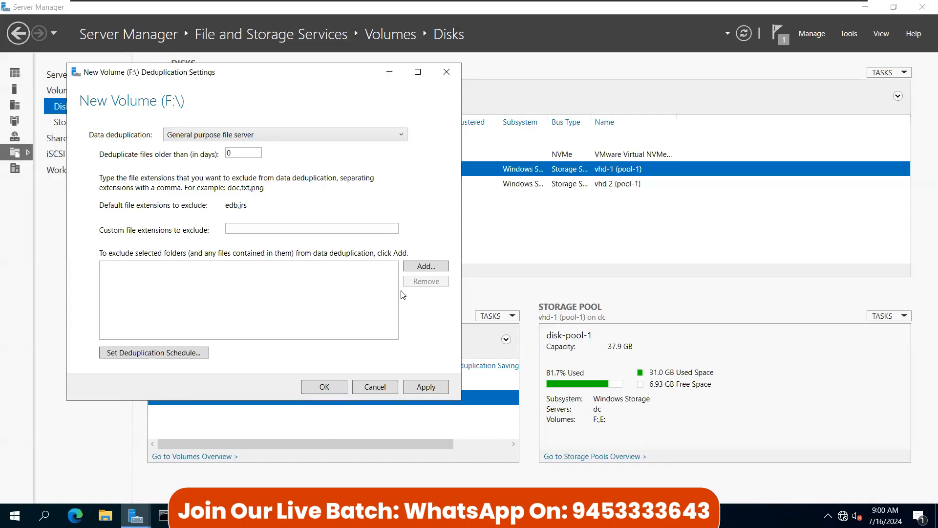
Step: Consider excluding New folder but cancel, then apply and close the deduplication settings
{"action": "left_click", "coordinate": [424, 267]}
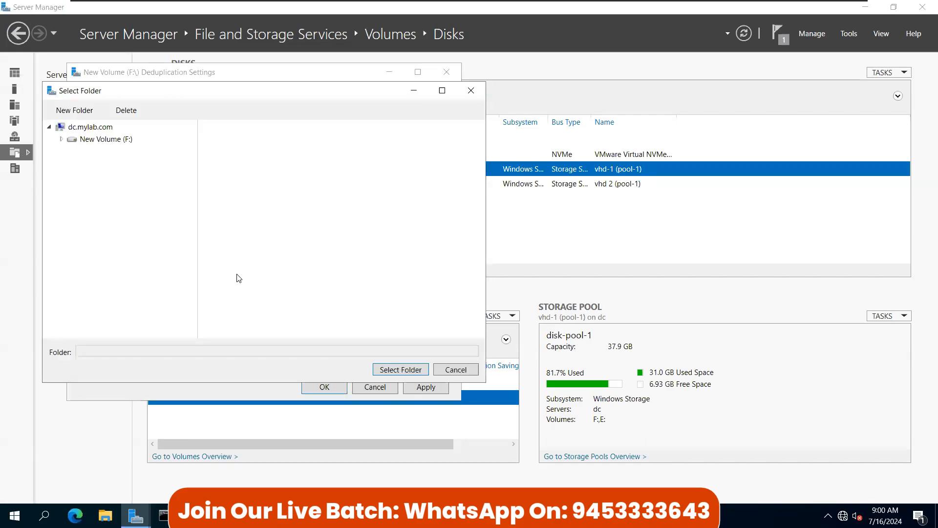
{"action": "left_click", "coordinate": [87, 141]}
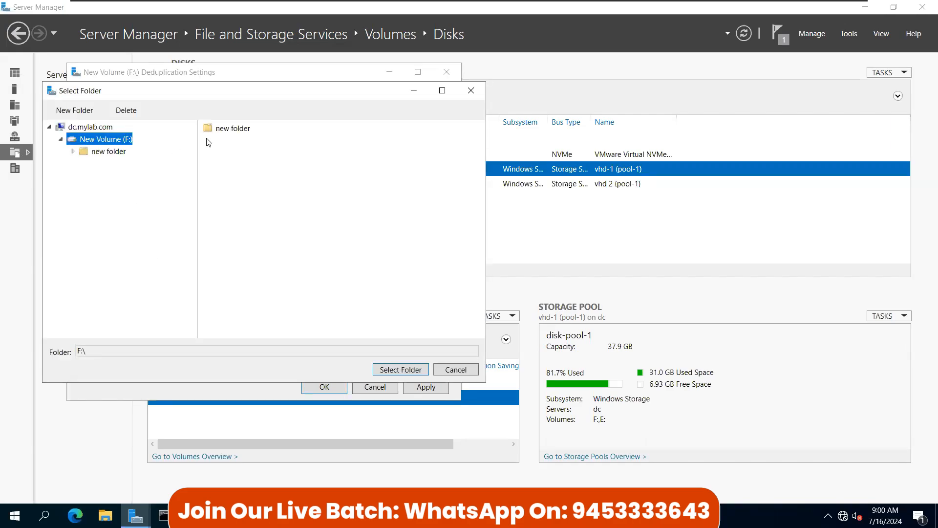
{"action": "left_click", "coordinate": [215, 129]}
{"action": "left_click", "coordinate": [455, 371]}
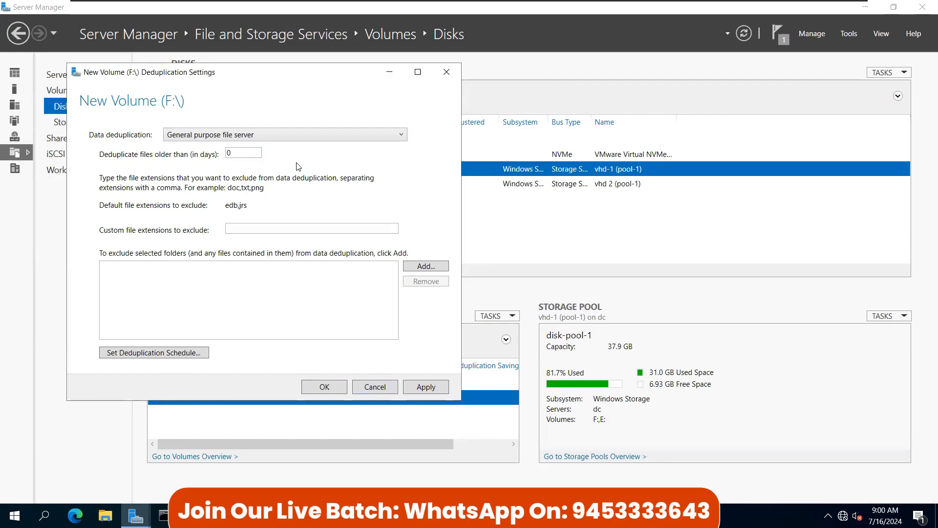
{"action": "left_click", "coordinate": [427, 388]}
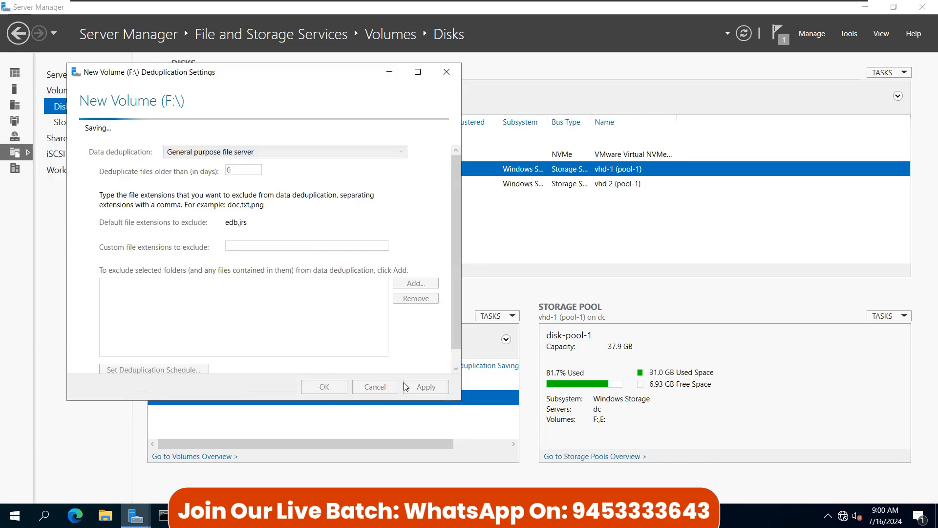
{"action": "left_click", "coordinate": [325, 388]}
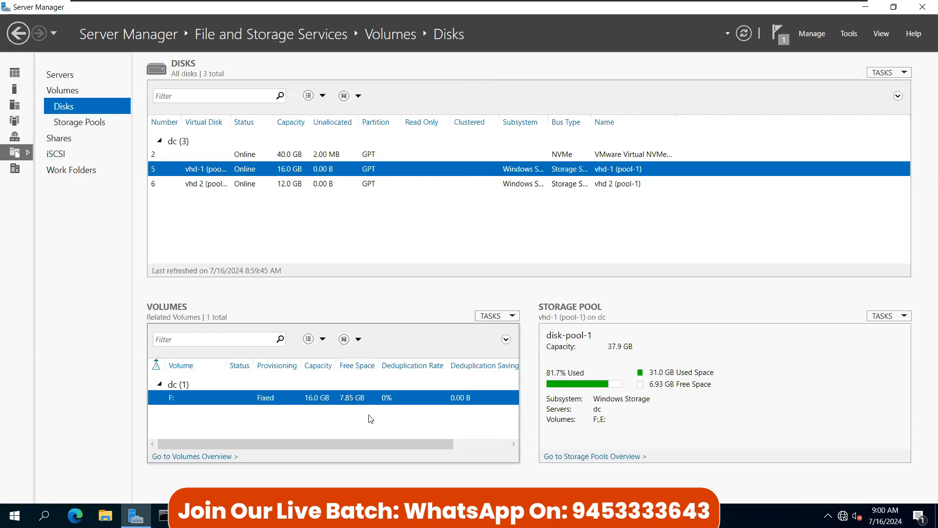
Step: Open an administrator Command Prompt, refresh Server Manager's disk information, and go to Storage Pools
{"action": "left_click", "coordinate": [163, 515]}
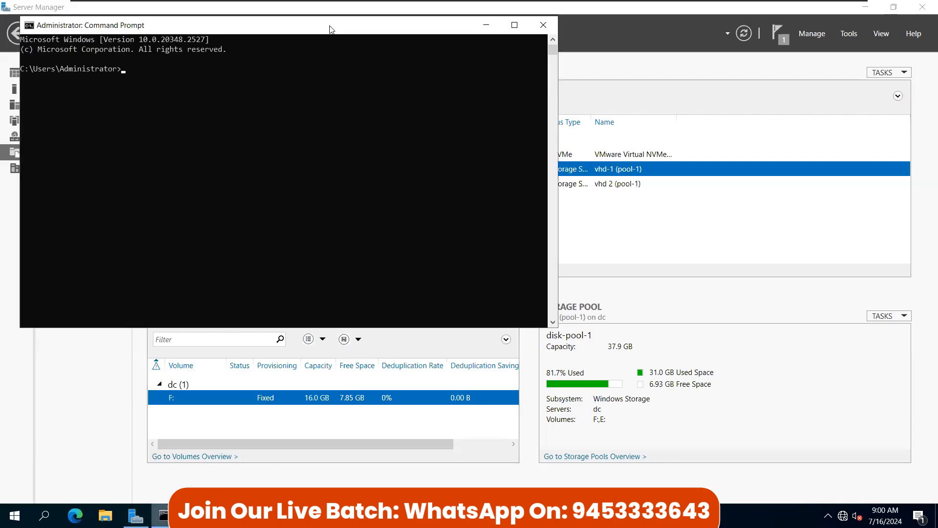
{"action": "left_click_drag", "start_coordinate": [330, 29], "coordinate": [477, 178]}
{"action": "left_click", "coordinate": [698, 58]}
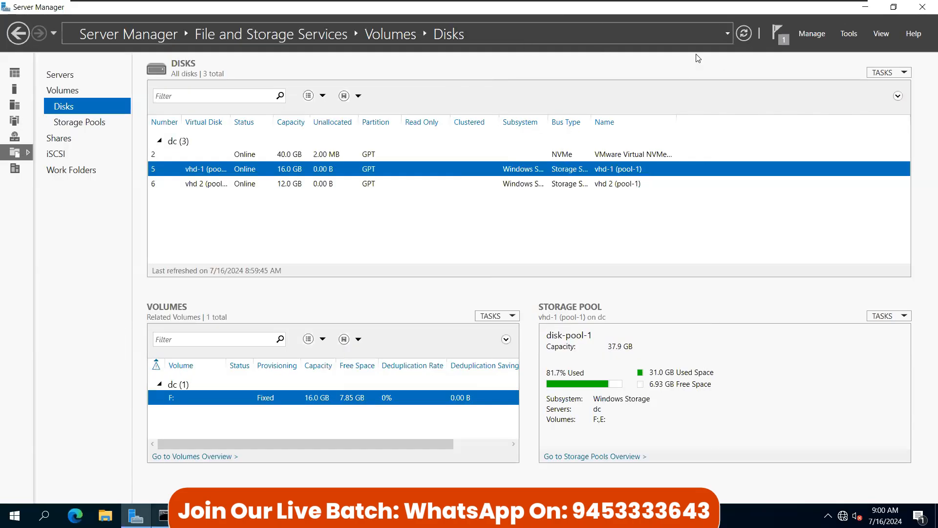
{"action": "left_click", "coordinate": [744, 33]}
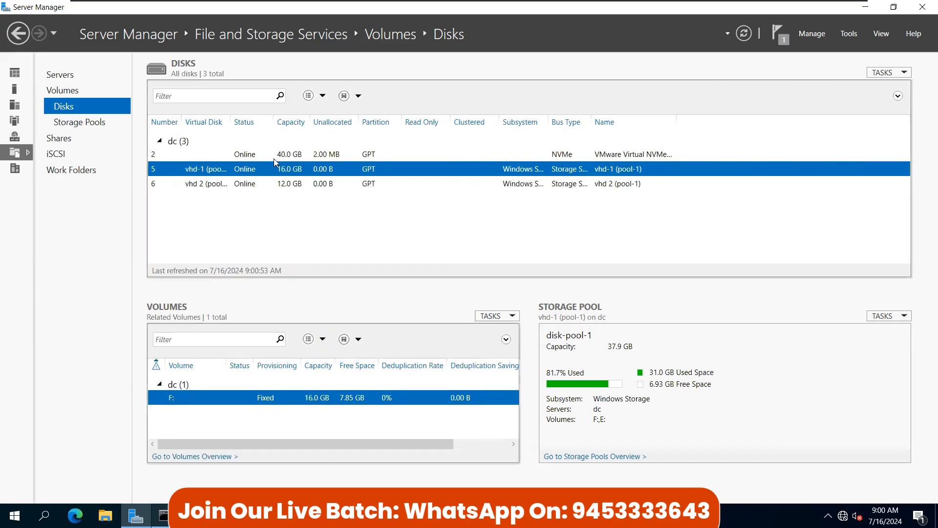
{"action": "right_click", "coordinate": [292, 153]}
{"action": "left_click", "coordinate": [259, 155]}
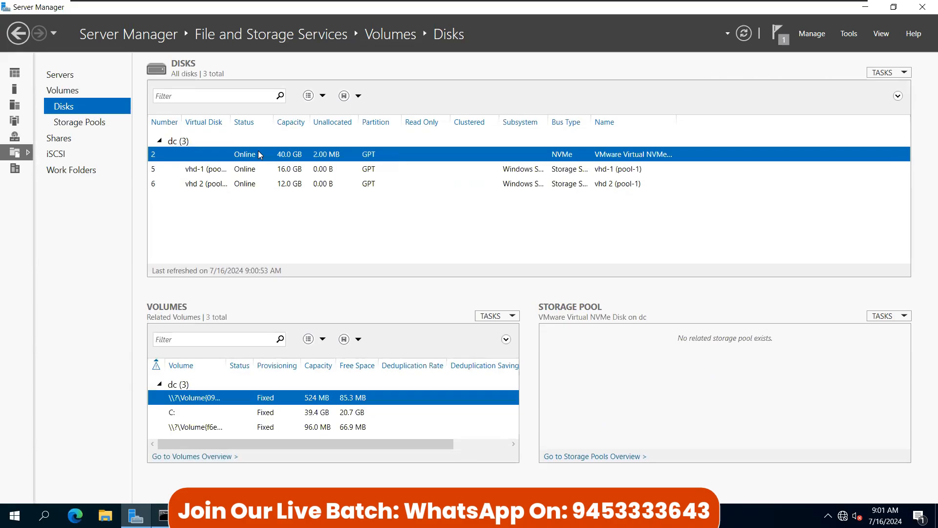
{"action": "left_click", "coordinate": [76, 126]}
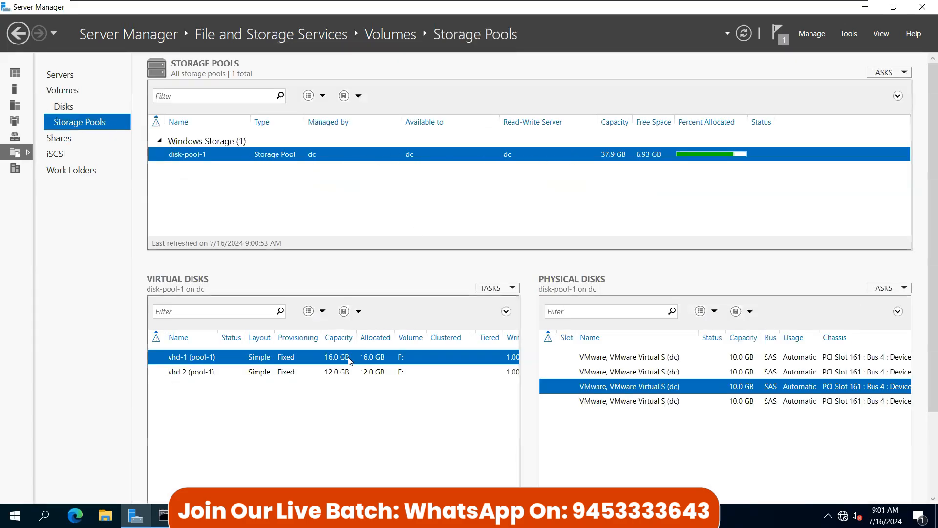
Step: Start a new virtual disk in disk-pool-1 and name it networkdrive
{"action": "right_click", "coordinate": [414, 156]}
{"action": "left_click", "coordinate": [452, 175]}
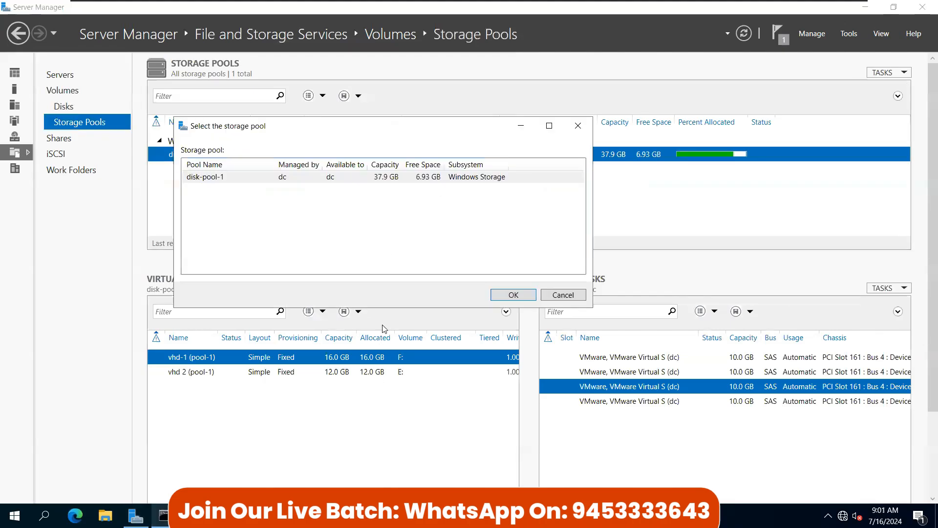
{"action": "left_click", "coordinate": [513, 295]}
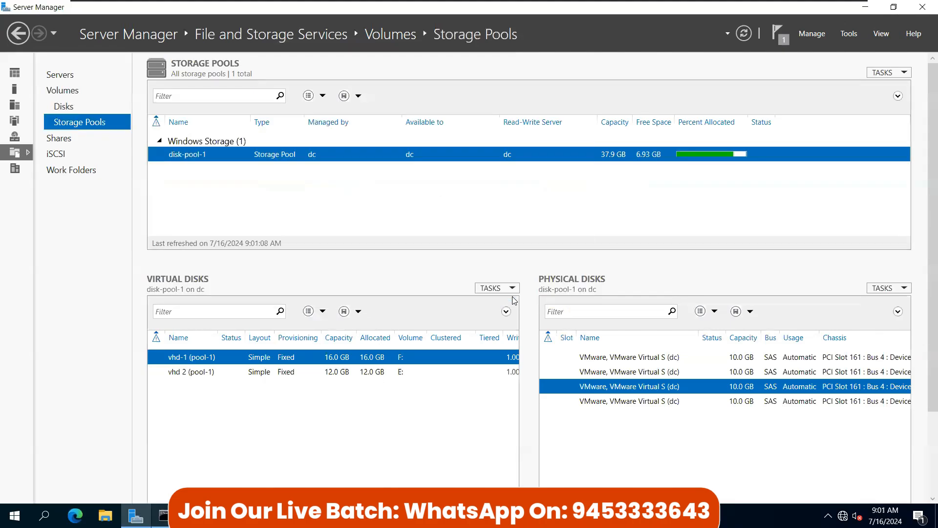
{"action": "left_click", "coordinate": [375, 394]}
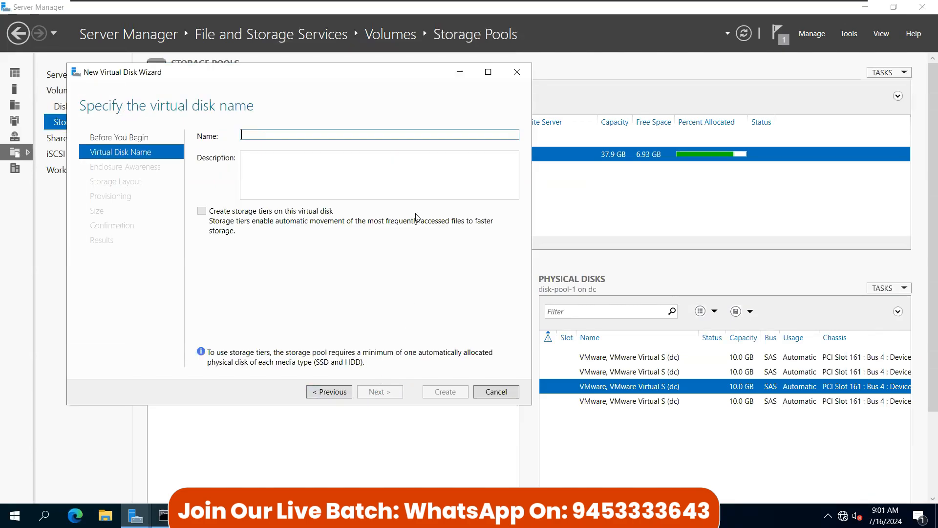
{"action": "type", "text": "networkdrive"}
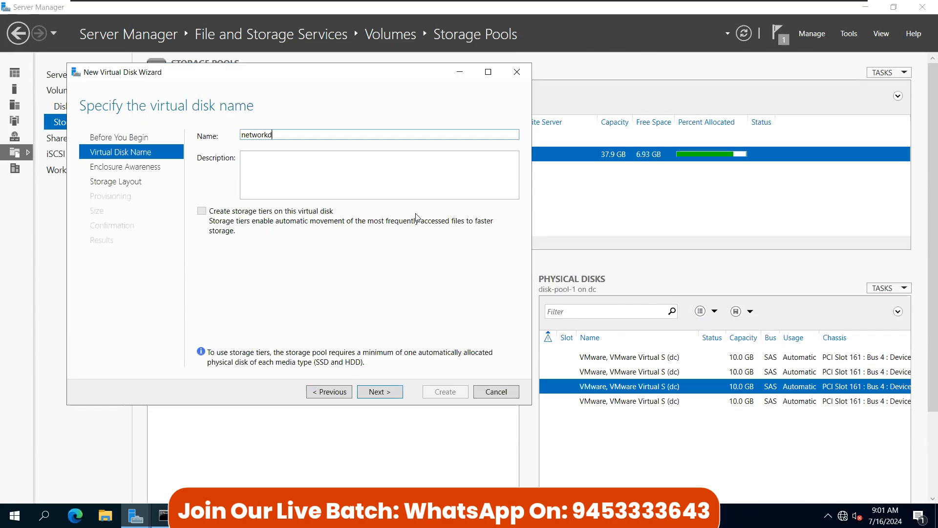
{"action": "left_click", "coordinate": [382, 392]}
Step: Give it a Simple layout, fixed provisioning and maximum size, then create it
{"action": "left_click", "coordinate": [384, 392]}
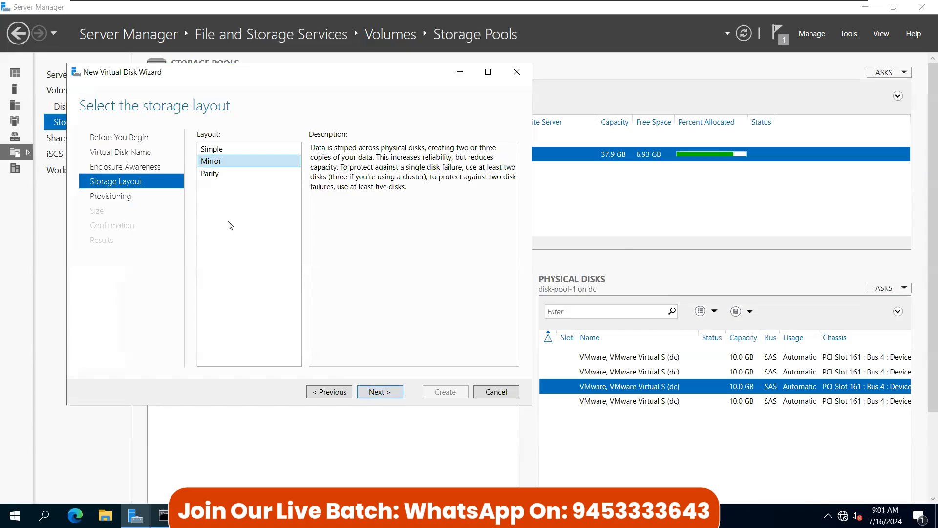
{"action": "left_click", "coordinate": [215, 152]}
{"action": "left_click", "coordinate": [383, 394]}
{"action": "left_click", "coordinate": [383, 394]}
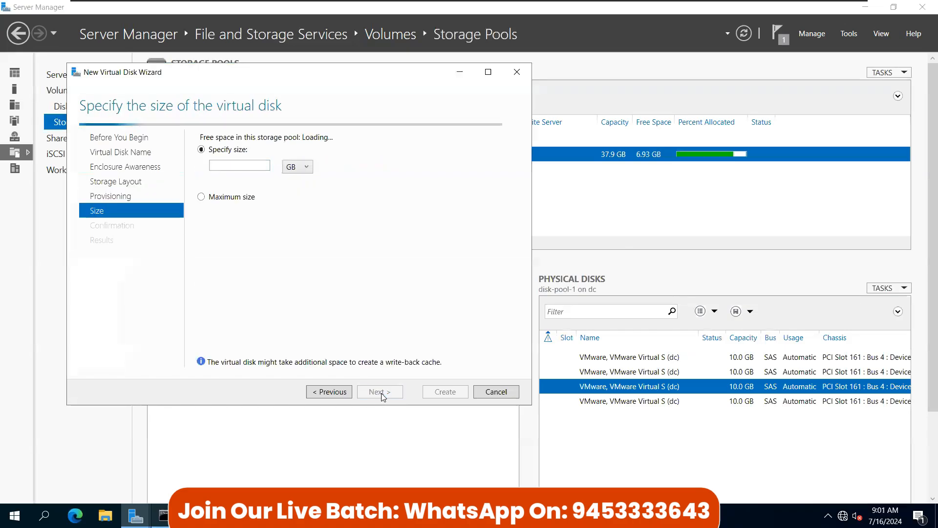
{"action": "left_click", "coordinate": [223, 200]}
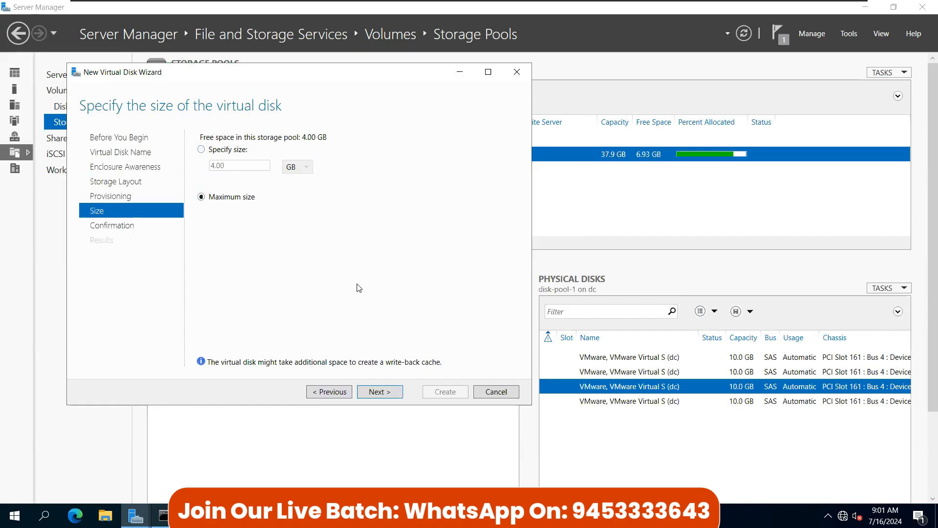
{"action": "left_click", "coordinate": [377, 391]}
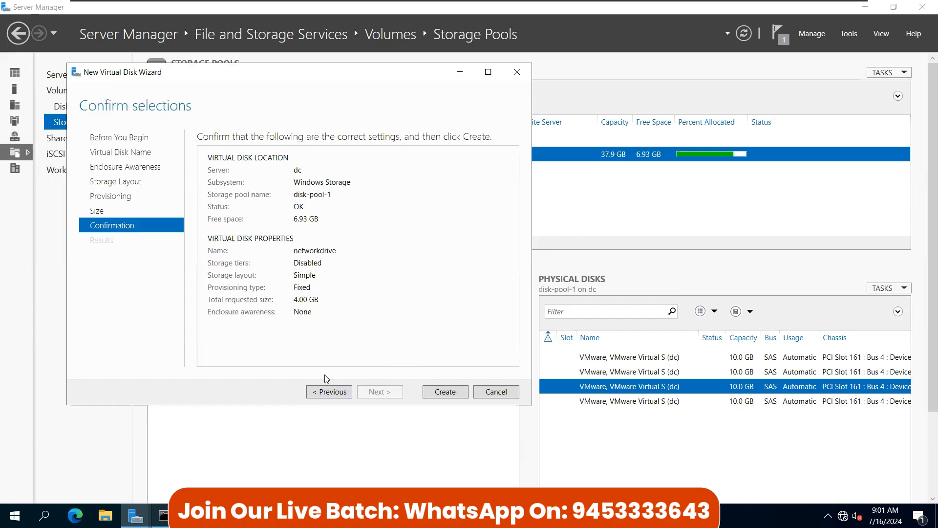
{"action": "left_click", "coordinate": [443, 392]}
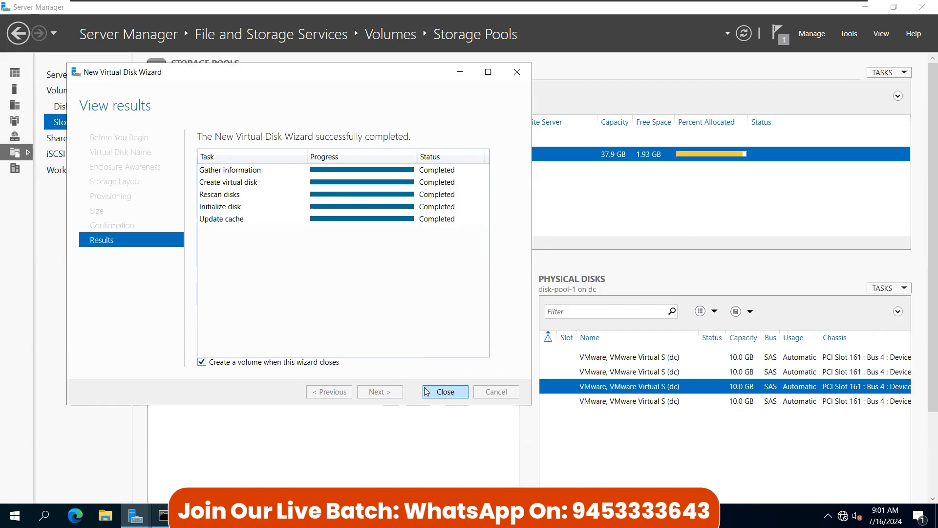
{"action": "left_click", "coordinate": [443, 393]}
Step: Create a 3.98 GB volume G: on Disk 7 labelled 'network drive', with deduplication disabled
{"action": "left_click", "coordinate": [404, 409]}
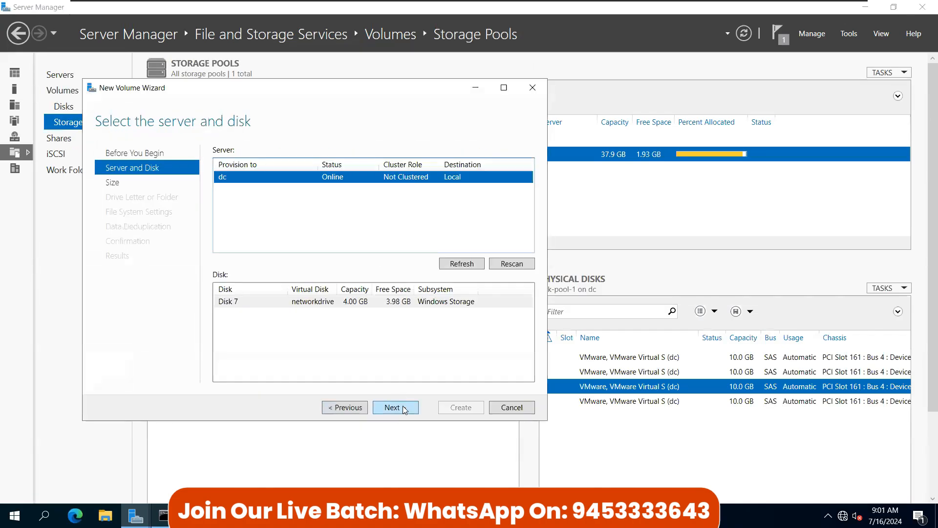
{"action": "left_click", "coordinate": [404, 408]}
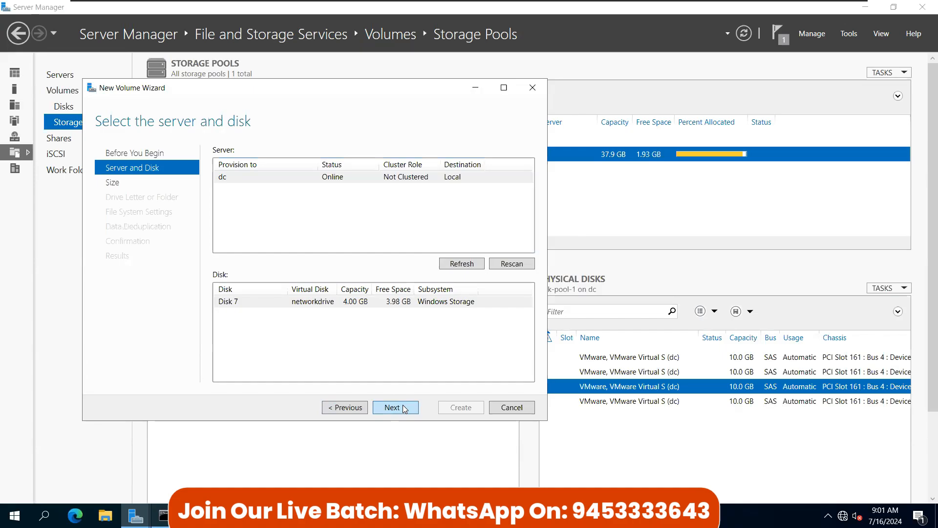
{"action": "left_click", "coordinate": [404, 409]}
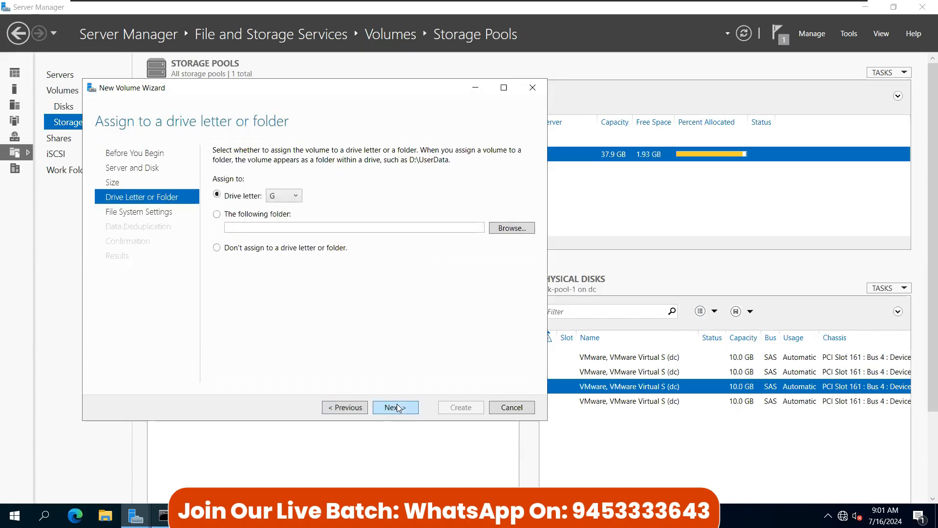
{"action": "left_click", "coordinate": [404, 408]}
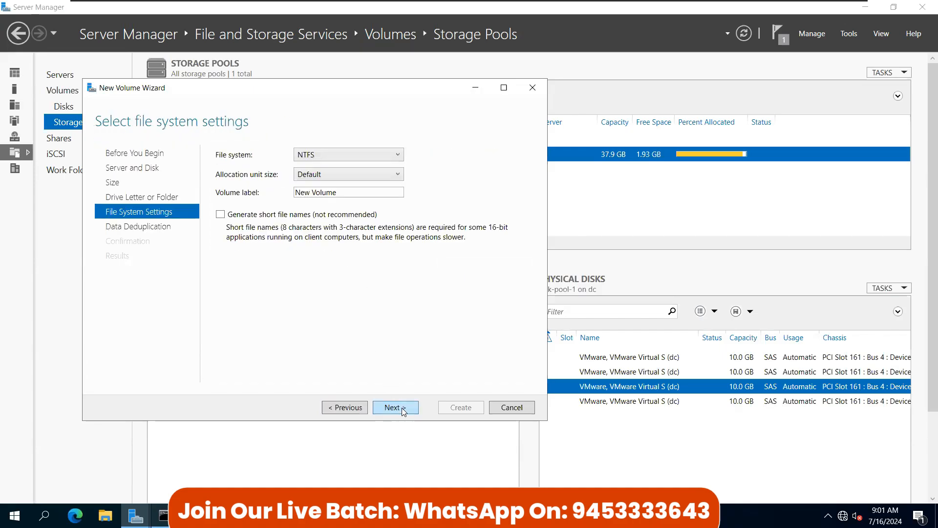
{"action": "left_click_drag", "start_coordinate": [337, 193], "coordinate": [294, 193]}
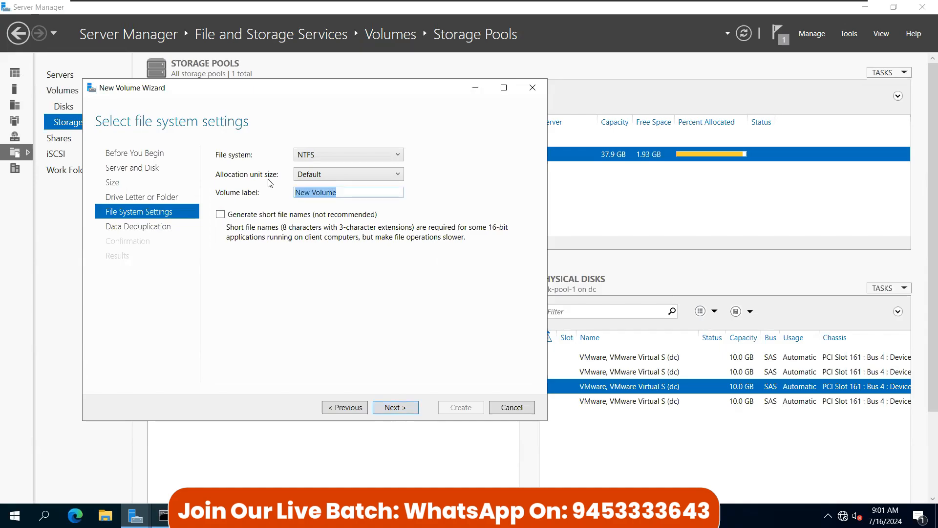
{"action": "type", "text": "network drive"}
{"action": "key", "text": "Return"}
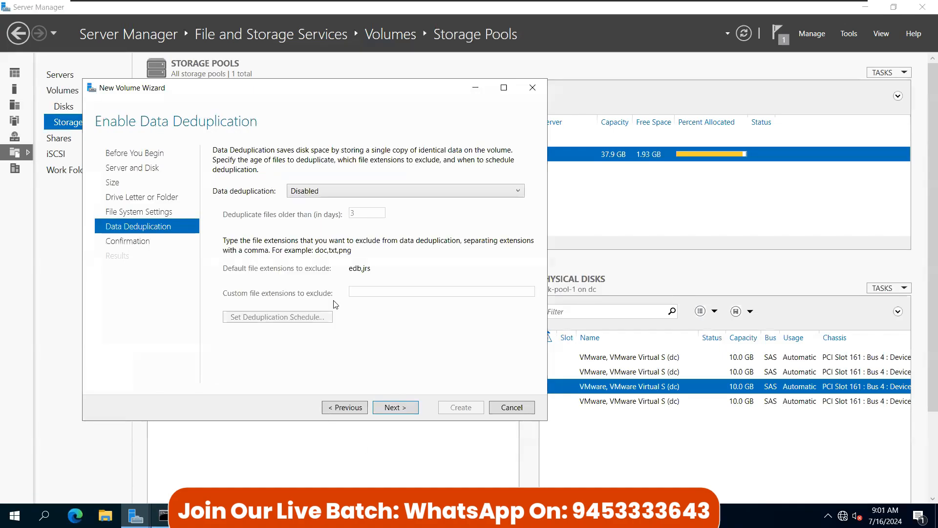
{"action": "left_click", "coordinate": [399, 408]}
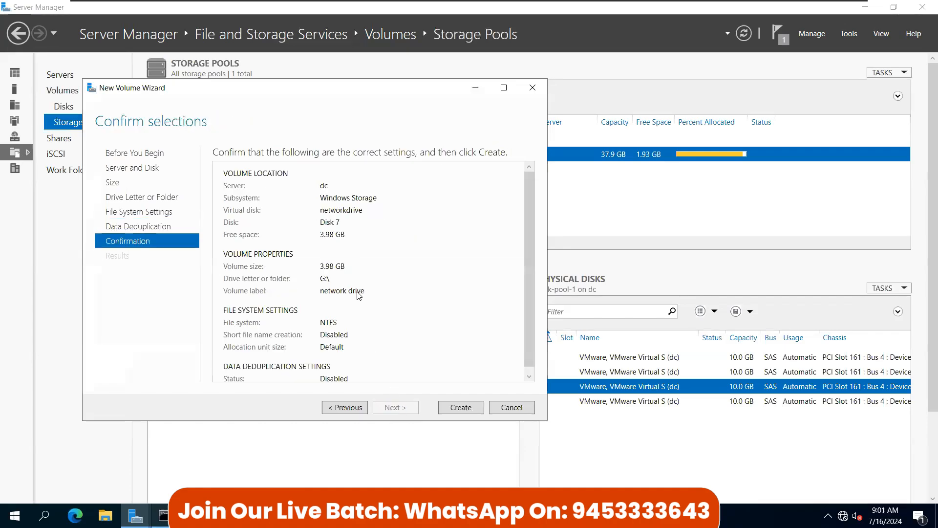
{"action": "left_click", "coordinate": [469, 406]}
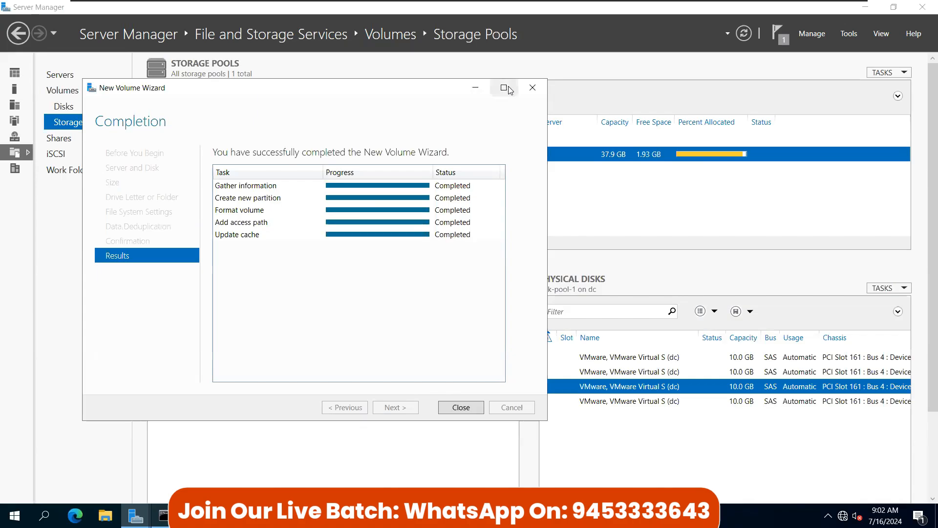
{"action": "left_click", "coordinate": [464, 408]}
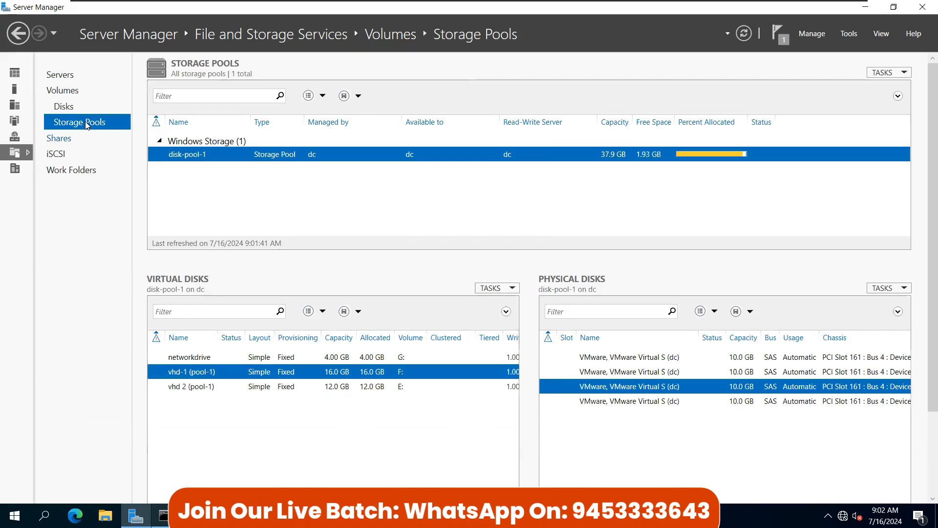
Step: Open the Disks page, select the F: volume on vhd-1, and refresh
{"action": "left_click", "coordinate": [64, 107]}
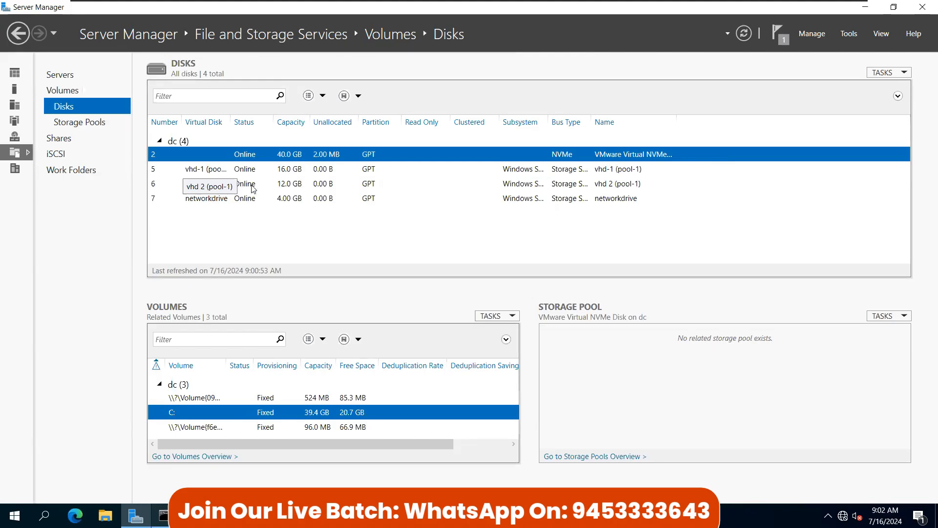
{"action": "left_click", "coordinate": [274, 170]}
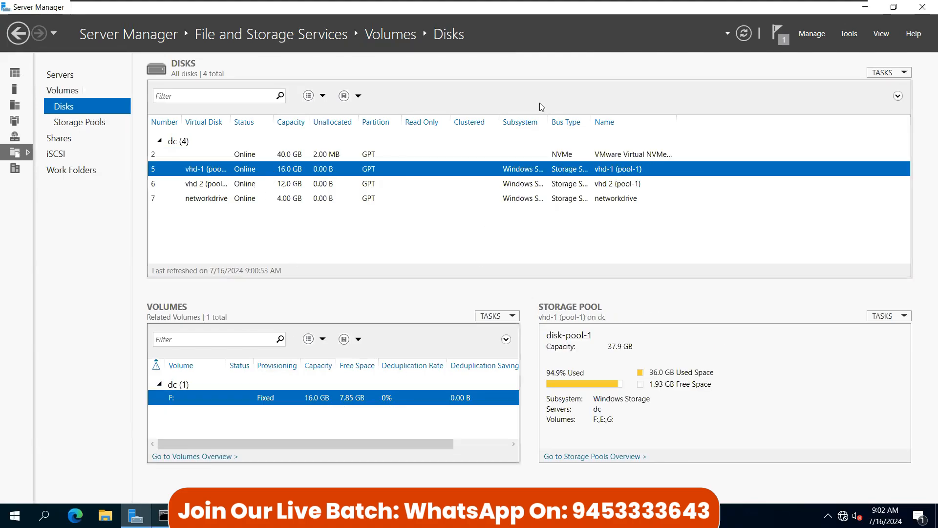
{"action": "left_click", "coordinate": [744, 34]}
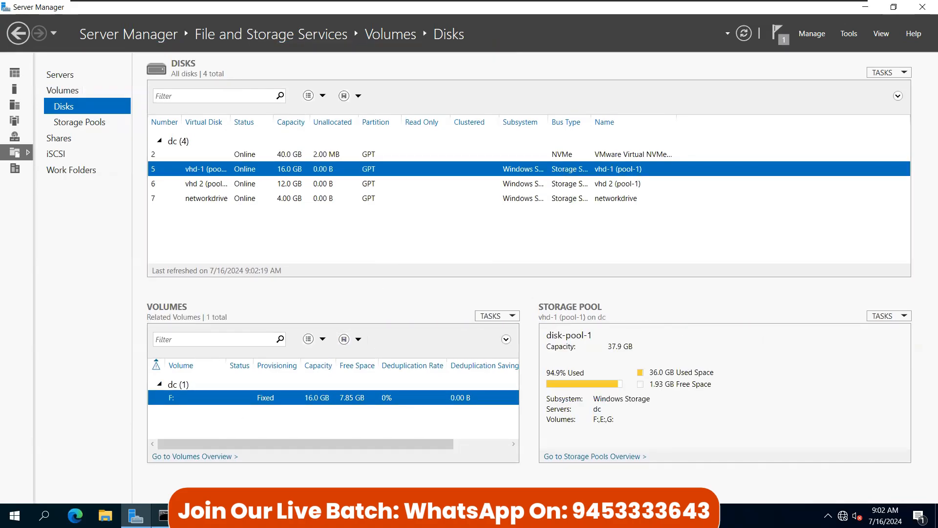
Step: Type get-dedu in the Command Prompt, then move and minimize its window
{"action": "left_click", "coordinate": [163, 515]}
{"action": "left_click", "coordinate": [293, 259]}
{"action": "scroll", "coordinate": [377, 307], "scroll_direction": "up", "scroll_amount": 5, "text": "ctrl"}
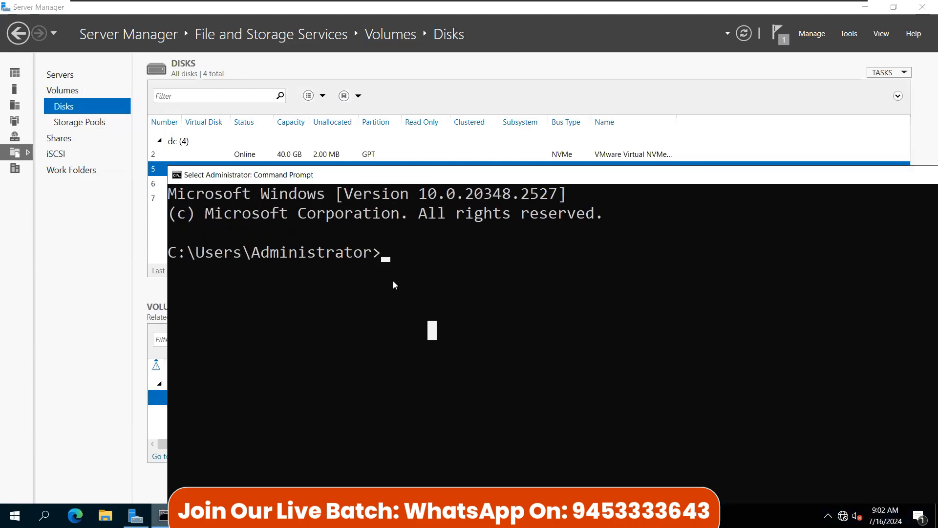
{"action": "type", "text": "get-d"}
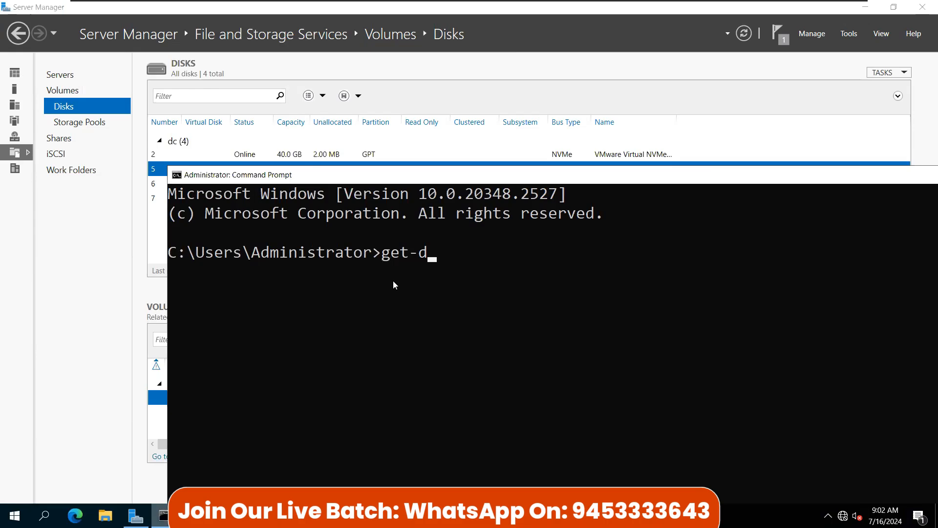
{"action": "type", "text": "edu"}
{"action": "left_click_drag", "start_coordinate": [433, 172], "coordinate": [281, 121]}
{"action": "left_click", "coordinate": [882, 123]}
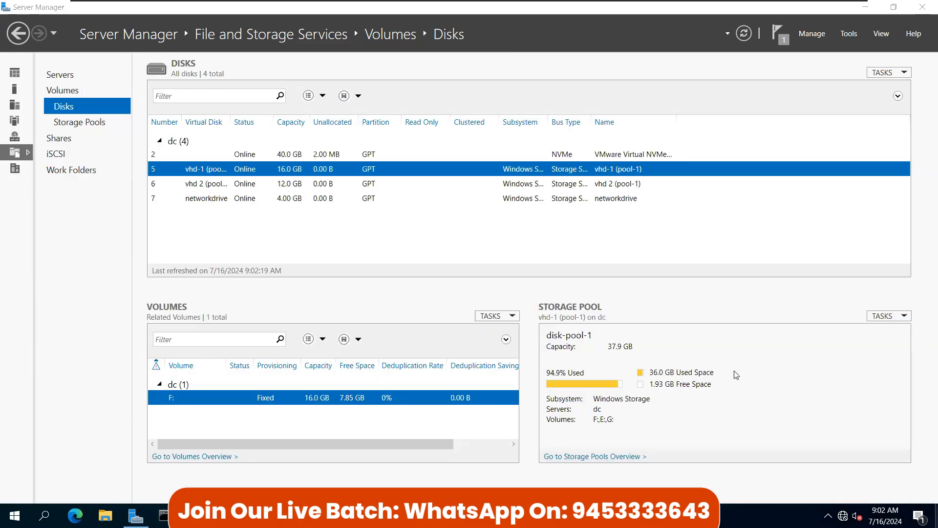
Step: Launch Windows PowerShell from the Start menu
{"action": "key", "text": "super"}
{"action": "left_click", "coordinate": [295, 172]}
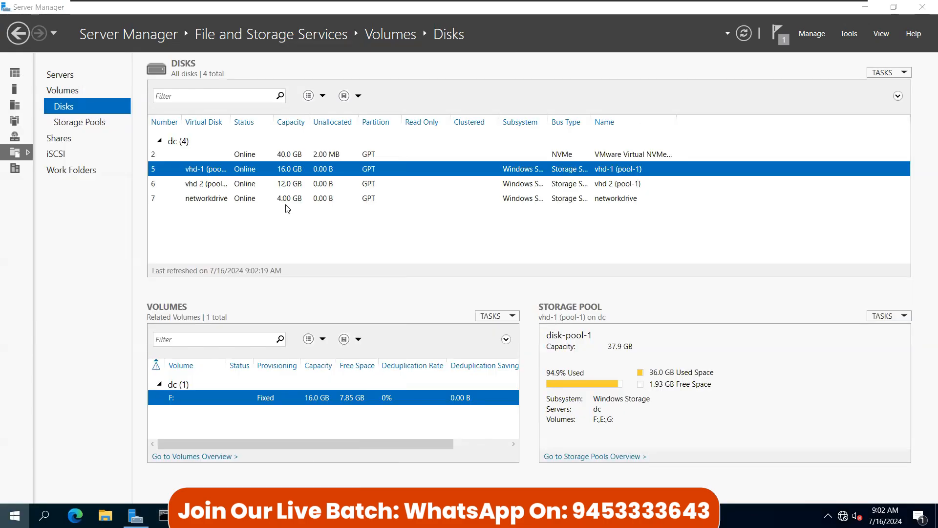
{"action": "scroll", "coordinate": [297, 295], "scroll_direction": "up", "scroll_amount": 6}
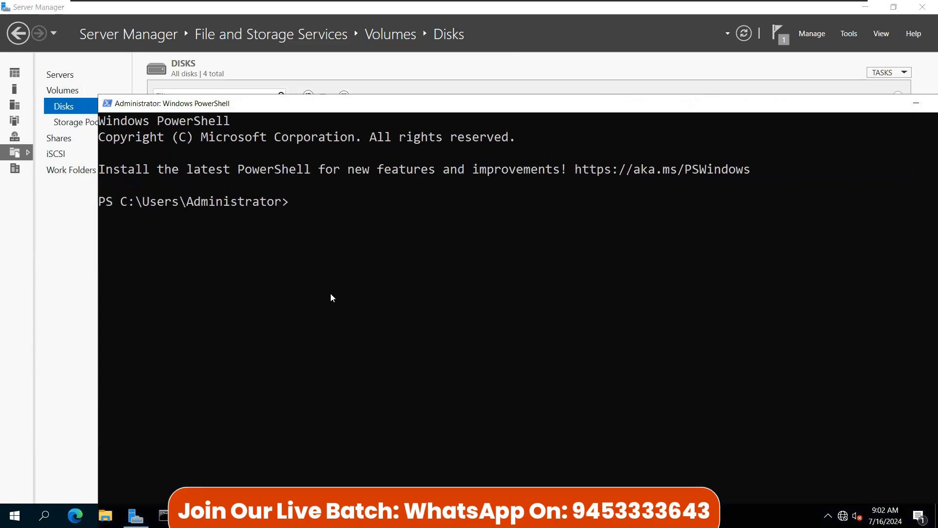
Step: Run Get-DedupJob -Volume F: -Type Optimization using Tab completion
{"action": "type", "text": "get-sde"}
{"action": "key", "text": "BackSpace"}
{"action": "key", "text": "BackSpace"}
{"action": "key", "text": "BackSpace"}
{"action": "type", "text": "dede"}
{"action": "key", "text": "BackSpace"}
{"action": "type", "text": "u"}
{"action": "key", "text": "Tab"}
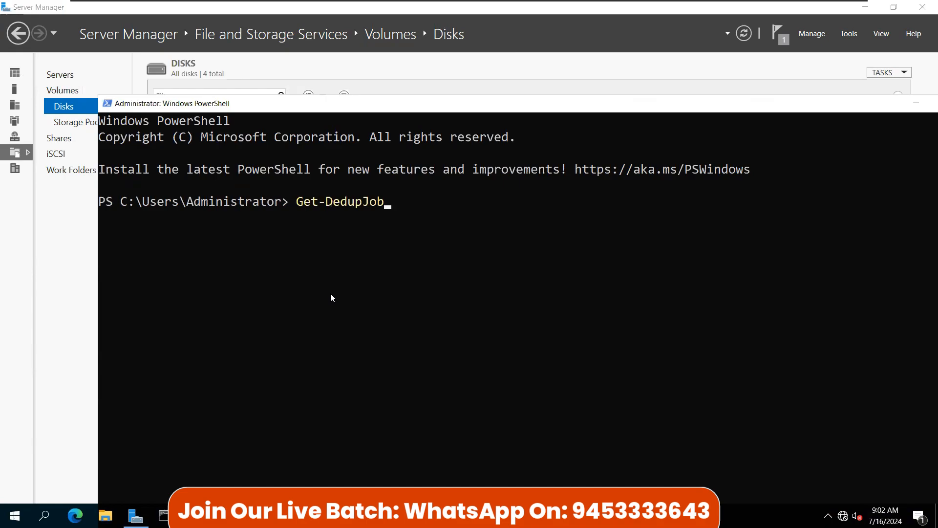
{"action": "type", "text": "-v"}
{"action": "type", "text": "l"}
{"action": "key", "text": "BackSpace"}
{"action": "type", "text": "o"}
{"action": "key", "text": "Tab"}
{"action": "type", "text": "F:"}
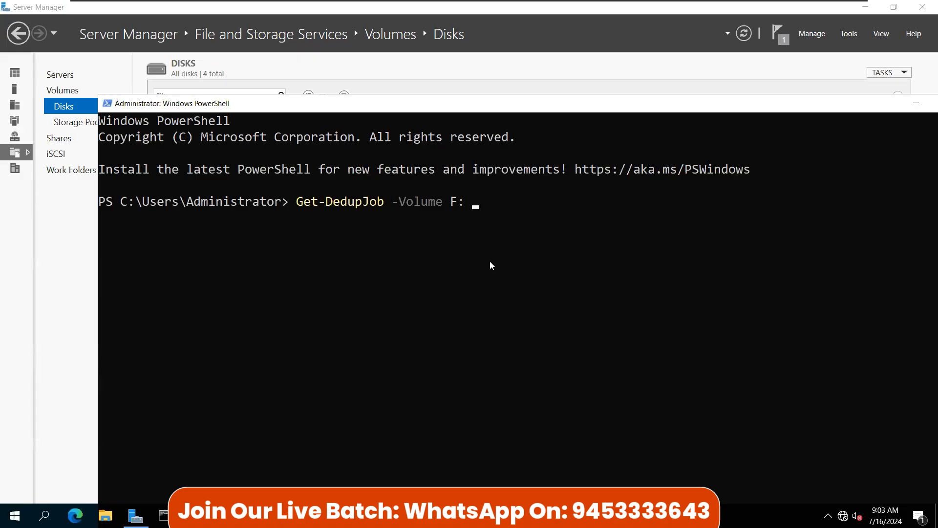
{"action": "type", "text": " -Type"}
{"action": "key", "text": "Tab"}
{"action": "key", "text": "Return"}
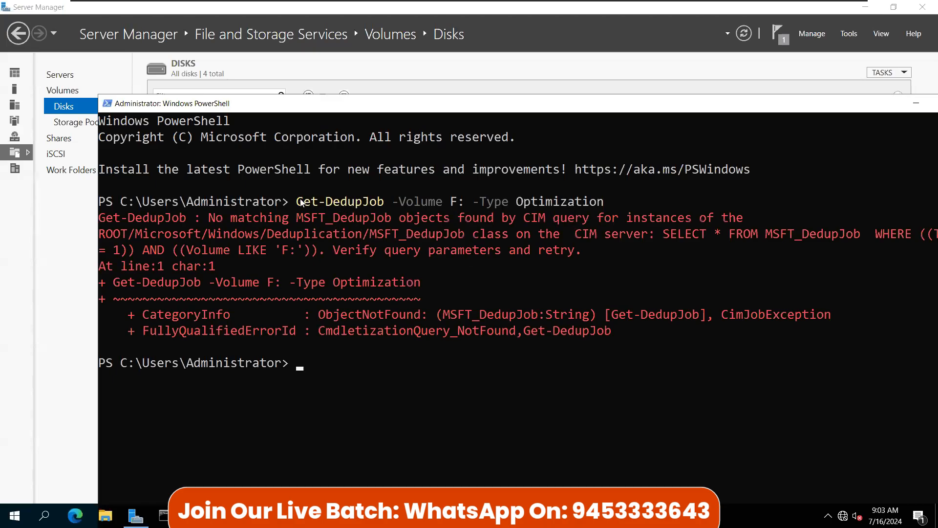
Step: Copy the Get-DedupJob command and paste it to run the query again
{"action": "left_click_drag", "start_coordinate": [292, 201], "coordinate": [596, 211]}
{"action": "key", "text": "super+c"}
{"action": "key", "text": "Return"}
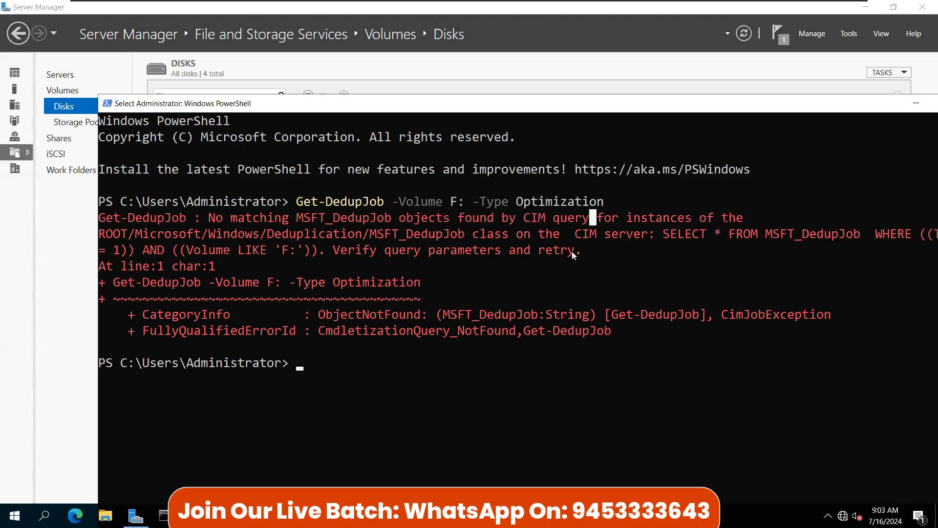
{"action": "key", "text": "Return"}
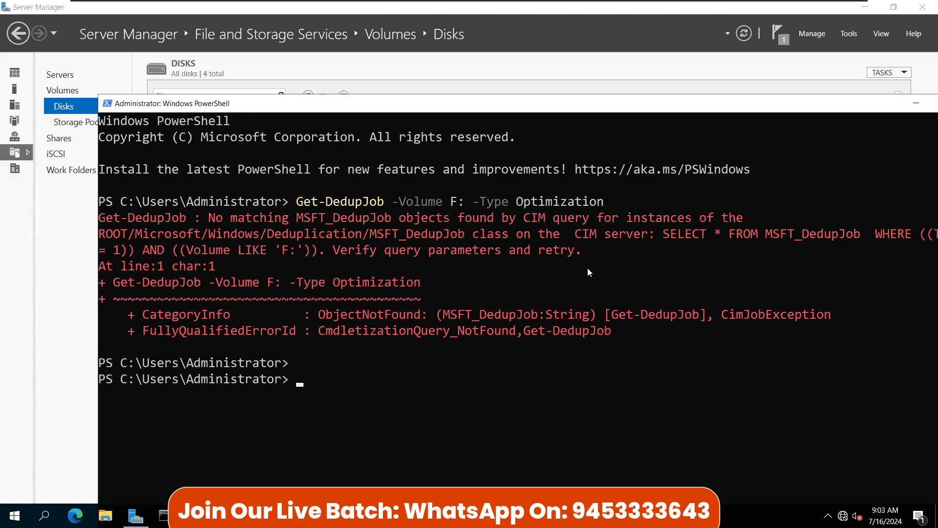
{"action": "right_click", "coordinate": [587, 268]}
{"action": "key", "text": "Return"}
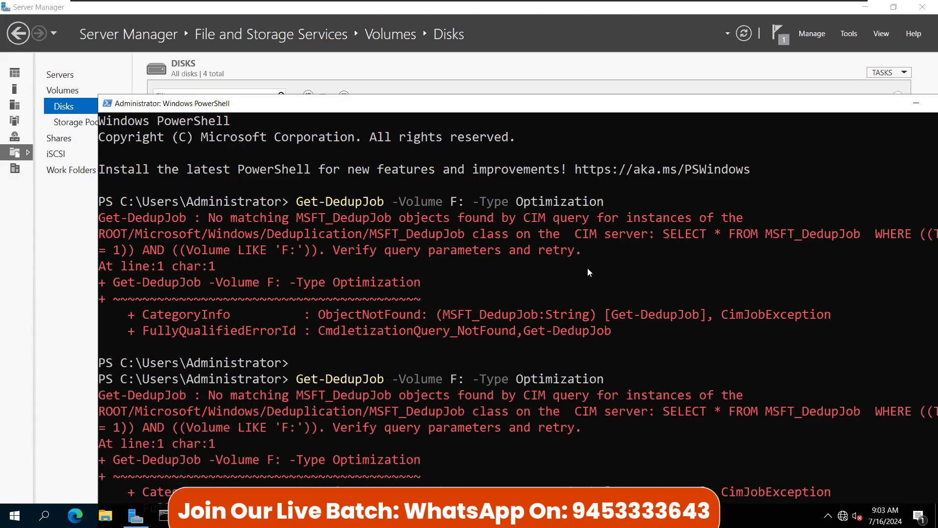
{"action": "scroll", "coordinate": [567, 250], "scroll_direction": "down", "scroll_amount": 5}
{"action": "left_click", "coordinate": [331, 310]}
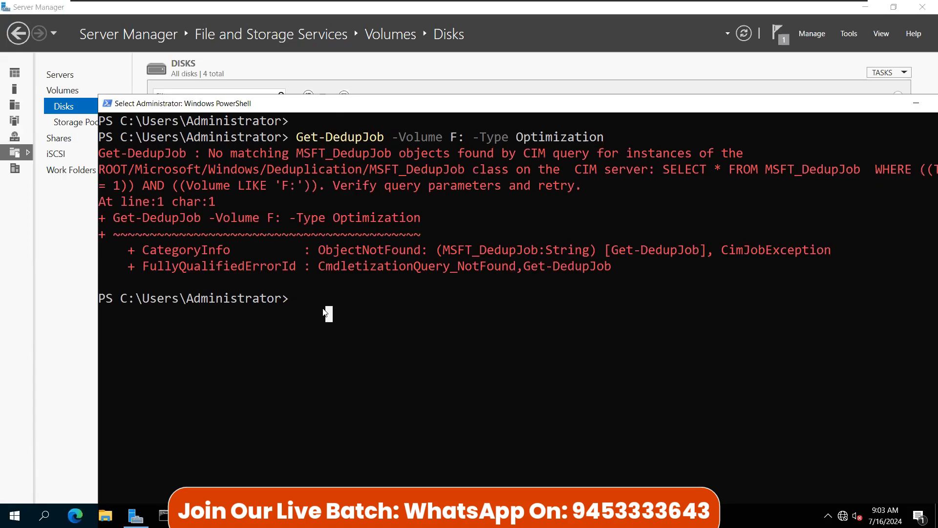
Step: Recall the previous command and delete its Get verb for rewriting
{"action": "key", "text": "Escape"}
{"action": "key", "text": "Up"}
{"action": "key", "text": "Left"}
{"action": "key", "text": "Left"}
{"action": "key", "text": "Left"}
{"action": "key", "text": "Left"}
{"action": "key", "text": "Left"}
{"action": "key", "text": "Left"}
{"action": "key", "text": "Left"}
{"action": "key", "text": "Left"}
{"action": "key", "text": "Left"}
{"action": "key", "text": "Left"}
{"action": "key", "text": "Left"}
{"action": "key", "text": "Left"}
{"action": "key", "text": "Left"}
{"action": "key", "text": "Left"}
{"action": "key", "text": "Left"}
{"action": "key", "text": "Left"}
{"action": "key", "text": "Left"}
{"action": "key", "text": "Left"}
{"action": "key", "text": "Left"}
{"action": "key", "text": "Left"}
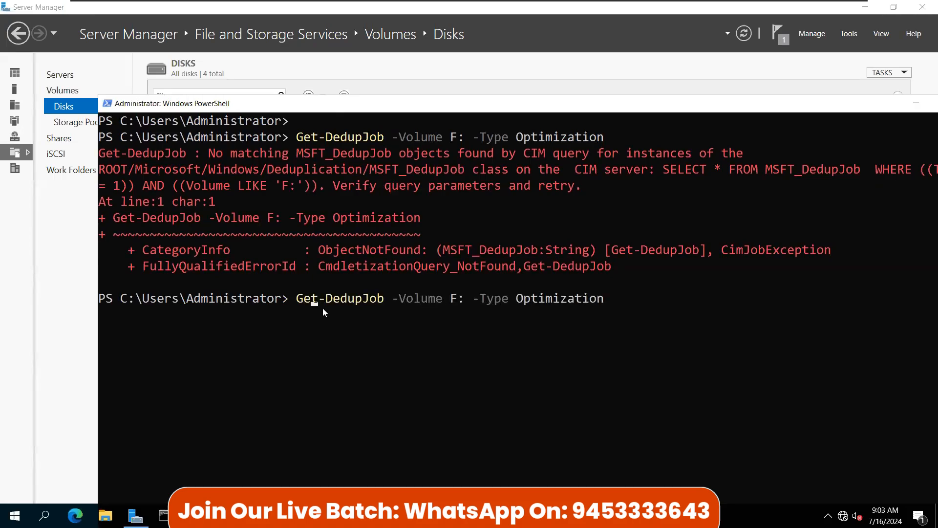
{"action": "key", "text": "Right"}
{"action": "key", "text": "BackSpace"}
{"action": "key", "text": "BackSpace"}
{"action": "key", "text": "BackSpace"}
Step: Run Start-DedupJob -Volume F: -Type Optimization twice to start optimization jobs on F:
{"action": "type", "text": "stat"}
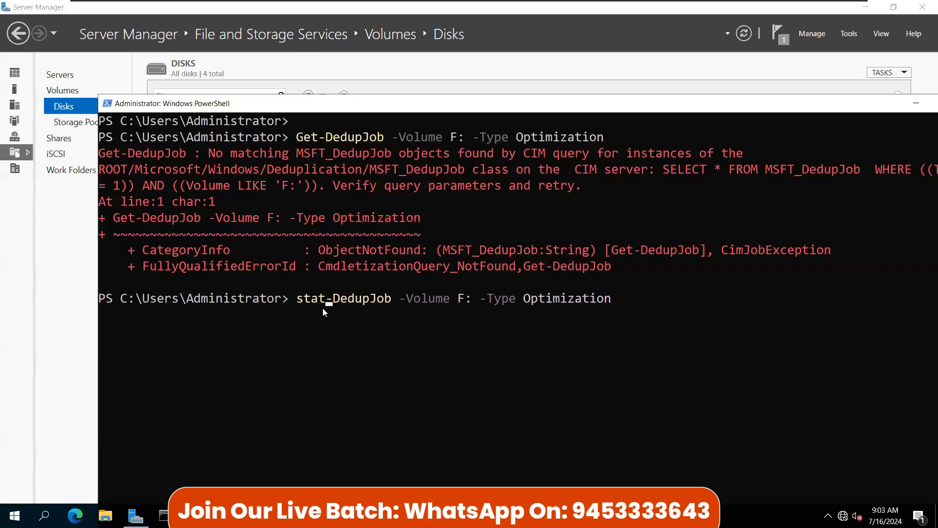
{"action": "key", "text": "BackSpace"}
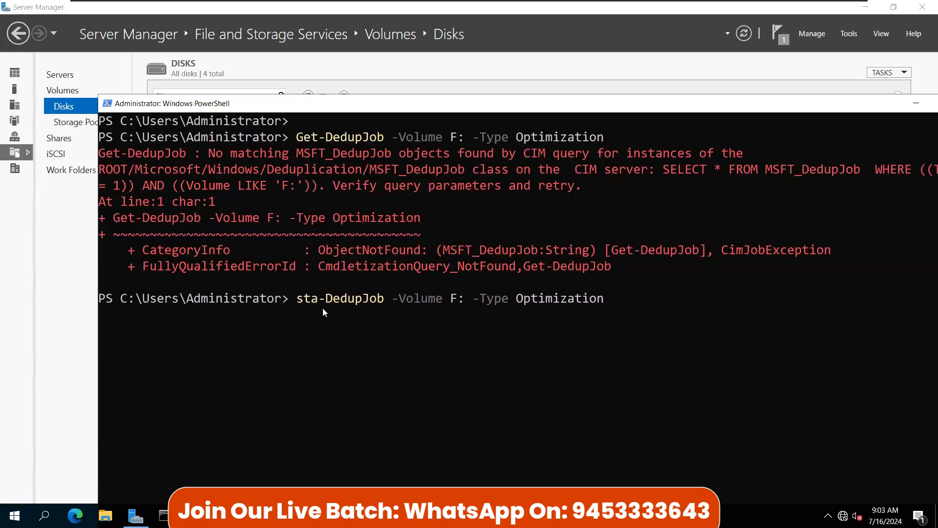
{"action": "type", "text": "rt"}
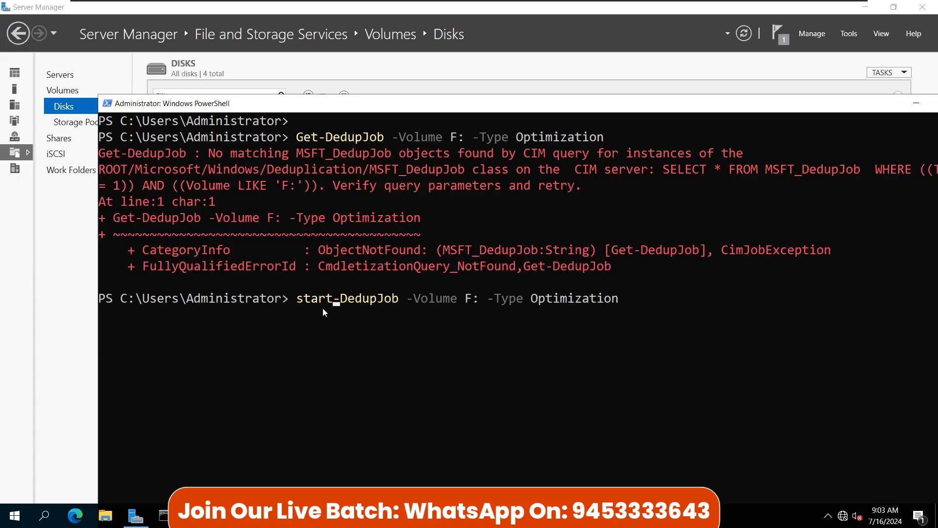
{"action": "key", "text": "Return"}
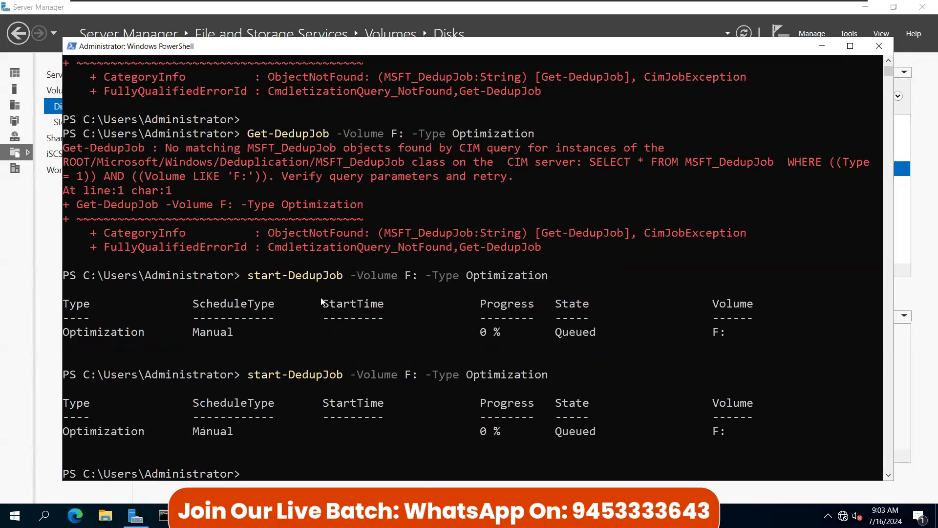
{"action": "scroll", "coordinate": [323, 343], "scroll_direction": "down", "scroll_amount": 3}
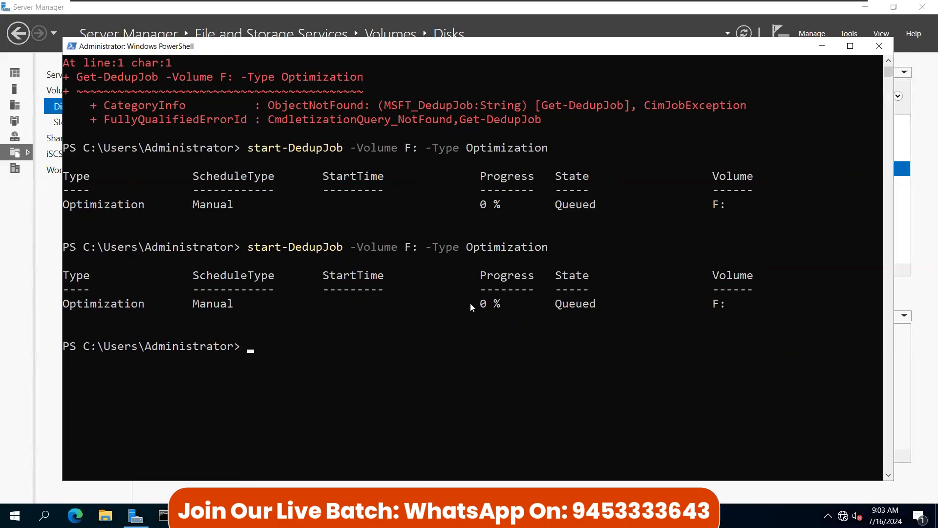
{"action": "left_click", "coordinate": [490, 319]}
{"action": "key", "text": "Escape"}
{"action": "key", "text": "Up"}
{"action": "key", "text": "Return"}
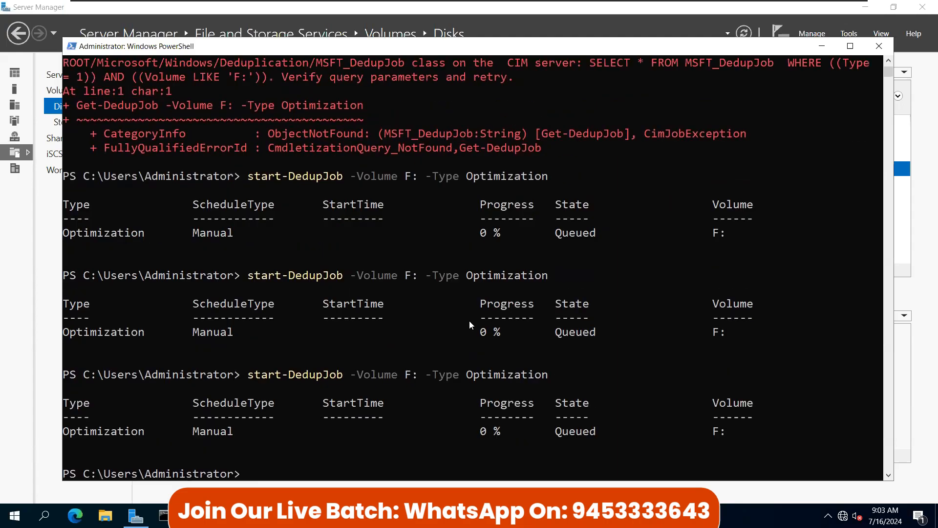
Step: Rerun Get-DedupJob to confirm one job is Running at 12% and the rest are Queued
{"action": "key", "text": "Up"}
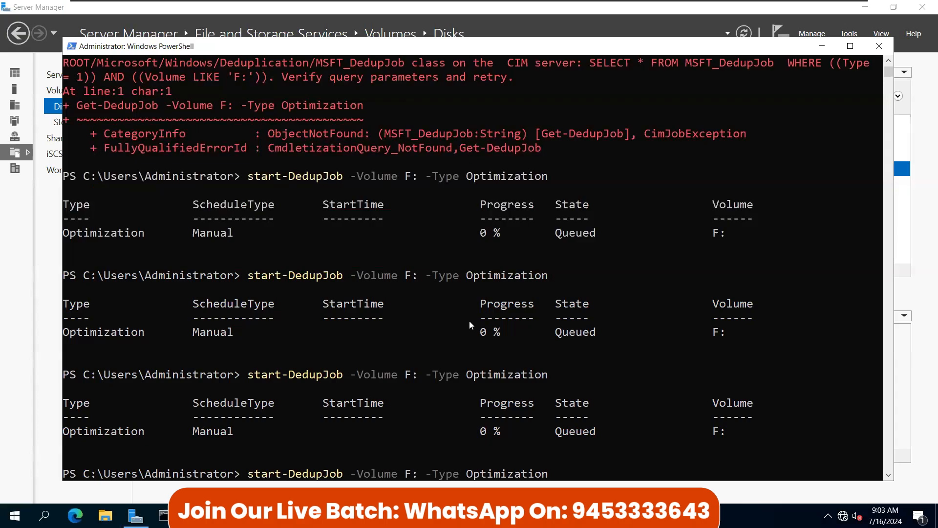
{"action": "key", "text": "Up"}
{"action": "key", "text": "Return"}
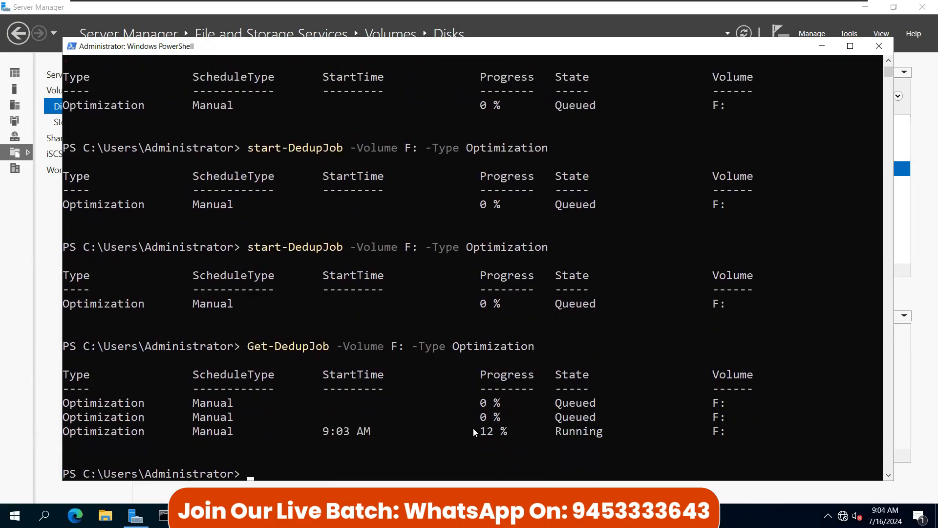
Step: Queue one more Start-DedupJob optimization job on volume F:
{"action": "left_click_drag", "start_coordinate": [471, 430], "coordinate": [496, 430]}
{"action": "left_click_drag", "start_coordinate": [394, 347], "coordinate": [449, 348]}
{"action": "left_click", "coordinate": [429, 402]}
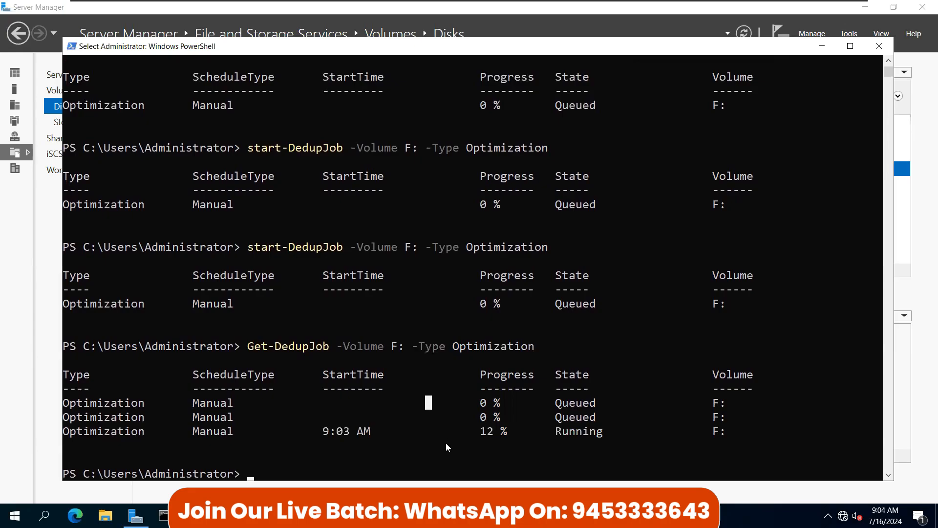
{"action": "left_click", "coordinate": [447, 442]}
{"action": "key", "text": "Up"}
{"action": "key", "text": "Up"}
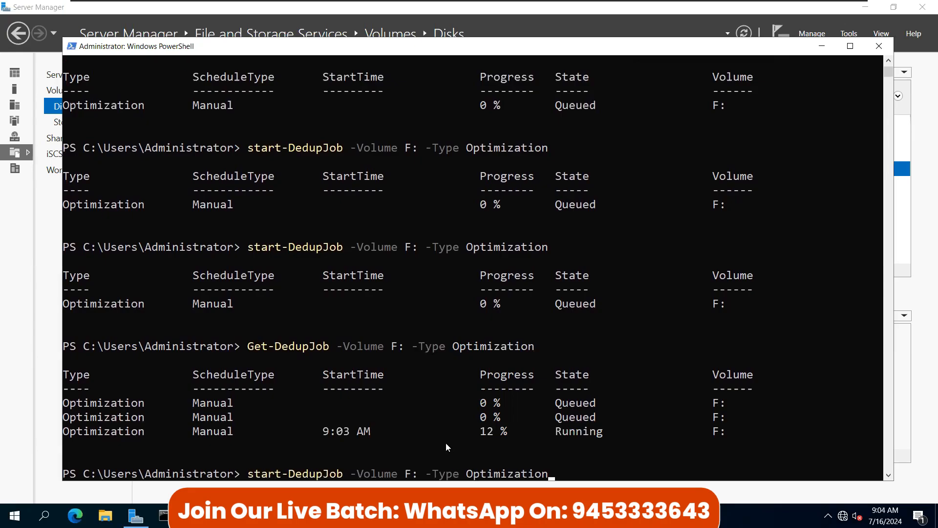
{"action": "key", "text": "Return"}
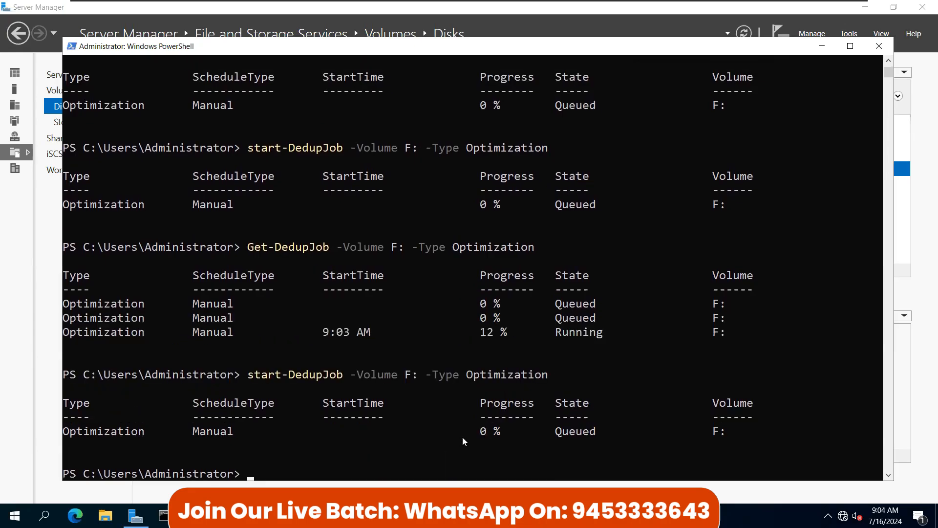
Step: Recheck Get-DedupJob until the running optimization job reaches 50%
{"action": "left_click", "coordinate": [473, 433]}
{"action": "key", "text": "Escape"}
{"action": "key", "text": "Up"}
{"action": "key", "text": "Up"}
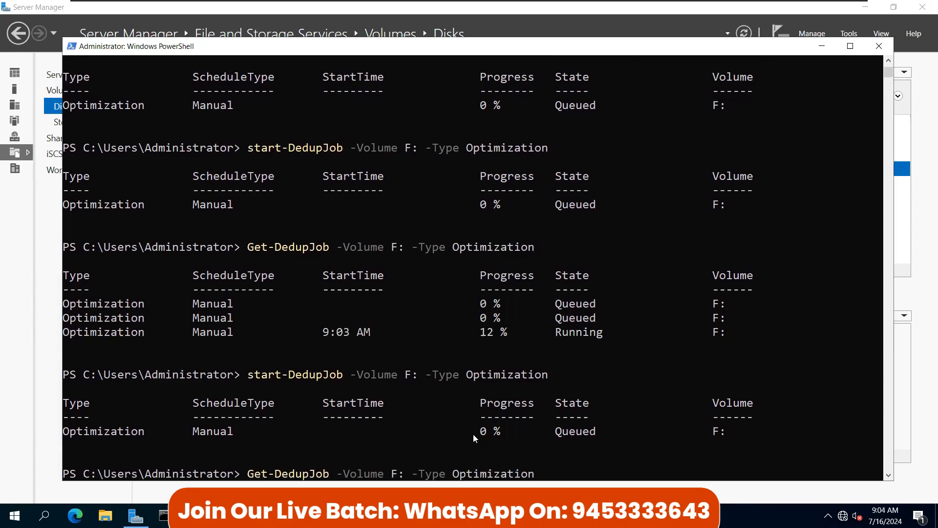
{"action": "key", "text": "Return"}
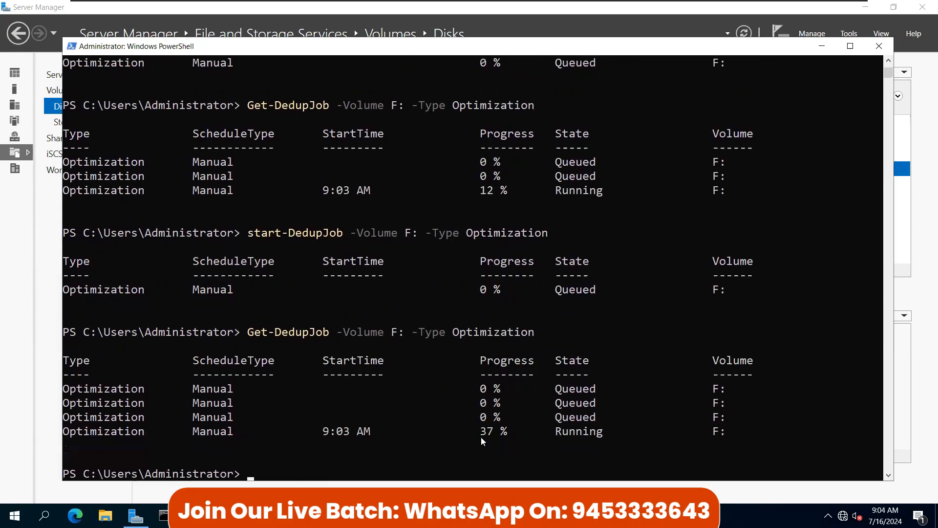
{"action": "left_click", "coordinate": [483, 433]}
{"action": "key", "text": "Escape"}
{"action": "key", "text": "Up"}
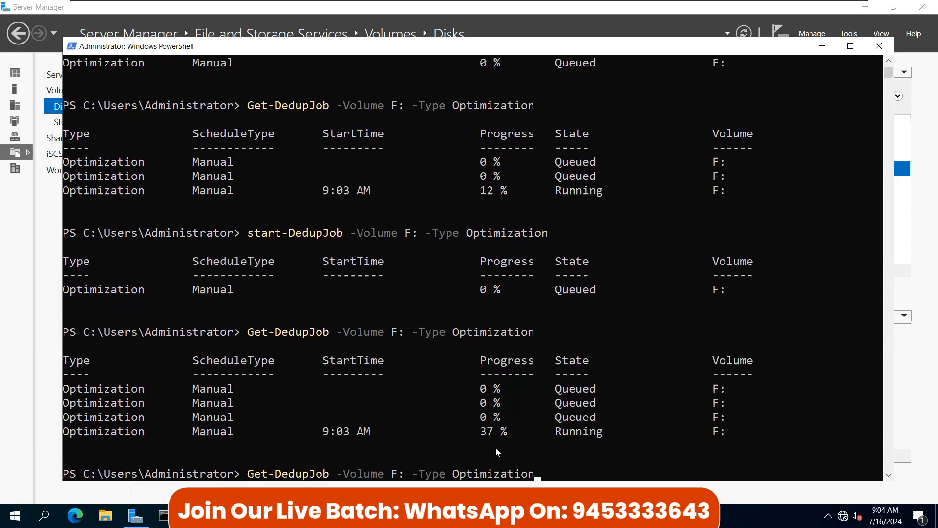
{"action": "key", "text": "Return"}
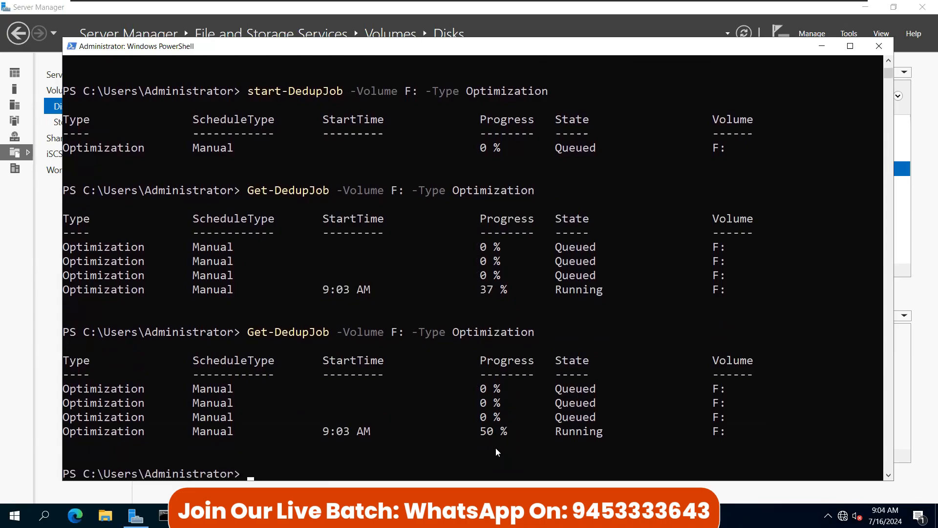
Step: Follow the job to 62% with Get-DedupJob, then minimize PowerShell to show Server Manager's Disks page
{"action": "key", "text": "Up"}
{"action": "key", "text": "Return"}
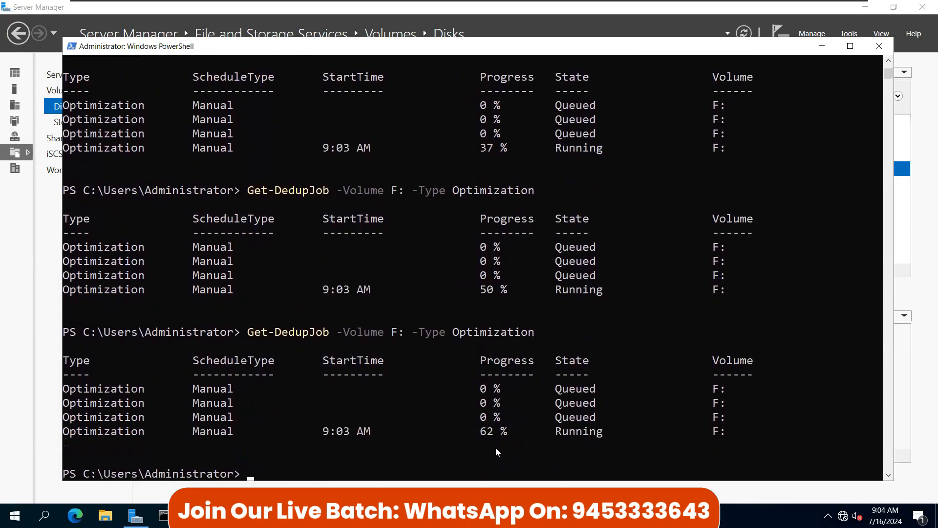
{"action": "key", "text": "Up"}
{"action": "key", "text": "Return"}
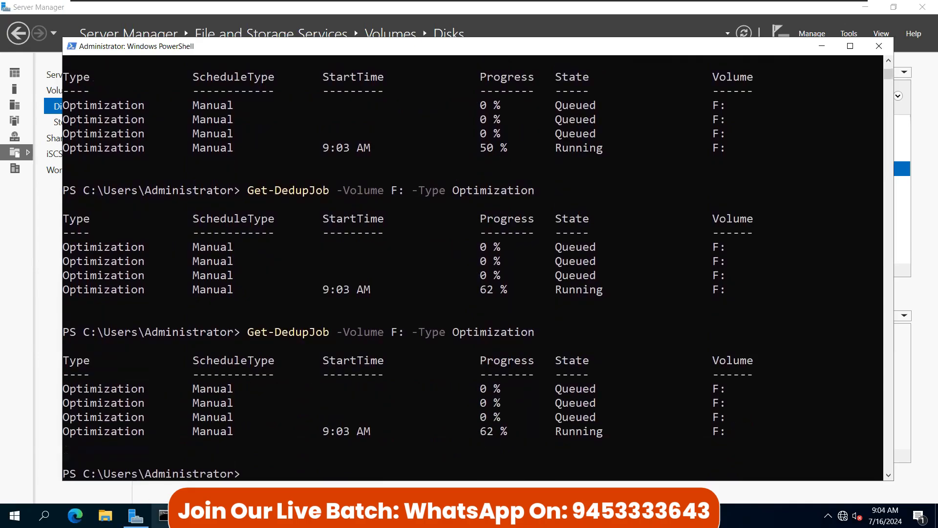
{"action": "left_click", "coordinate": [163, 515]}
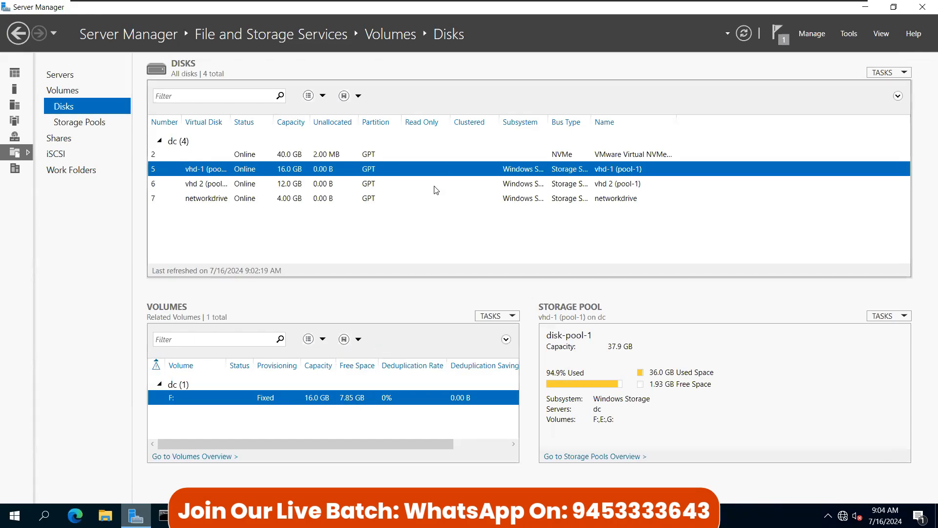
Step: Refresh Server Manager, then confirm with Get-DedupJob that the optimization job reached 100%
{"action": "left_click", "coordinate": [743, 33]}
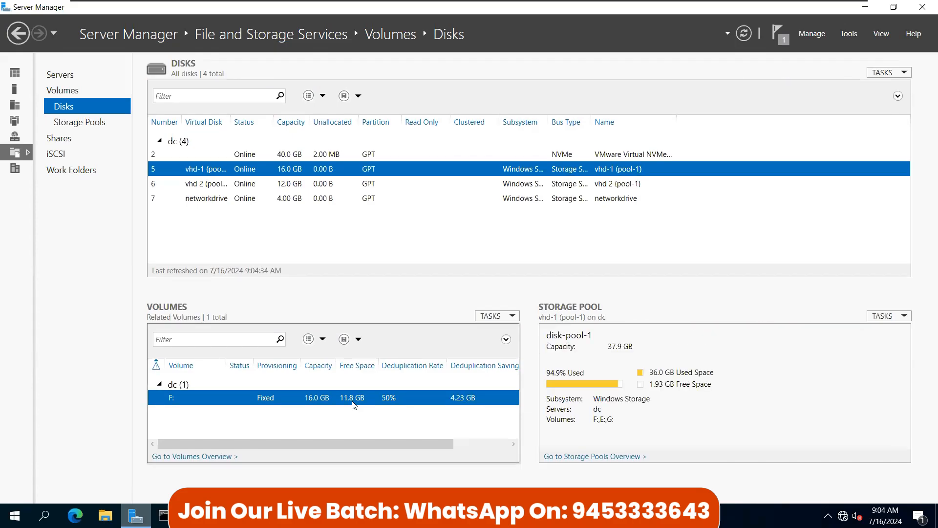
{"action": "key", "text": "alt+Tab"}
{"action": "left_click", "coordinate": [402, 389]}
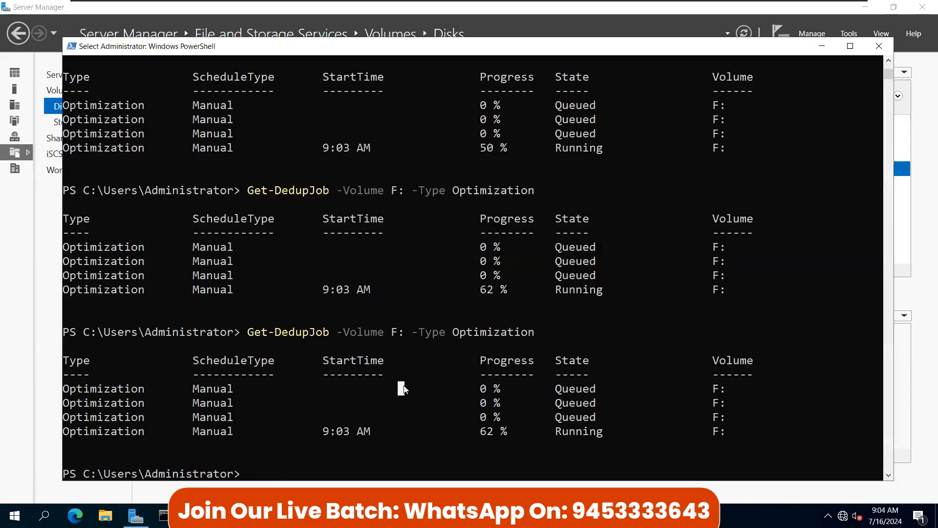
{"action": "key", "text": "Up"}
{"action": "key", "text": "Return"}
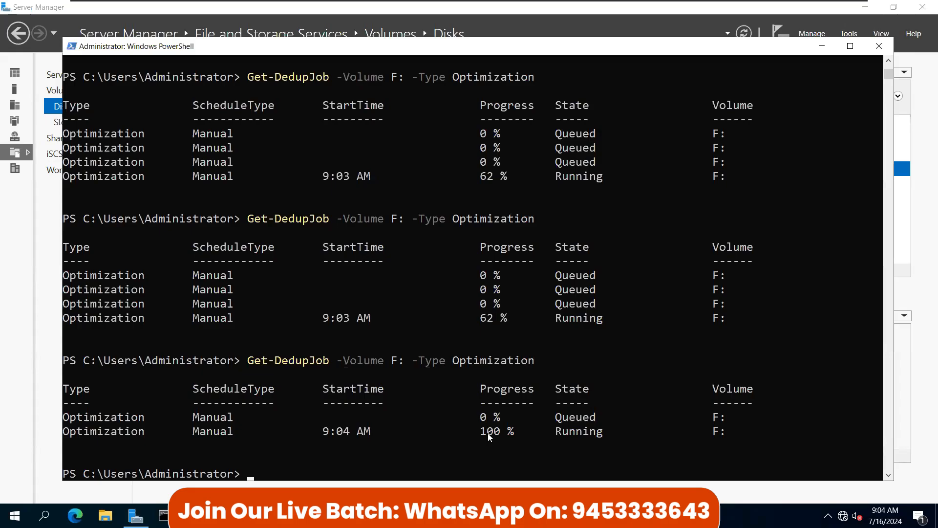
{"action": "left_click_drag", "start_coordinate": [489, 433], "coordinate": [537, 435]}
{"action": "left_click", "coordinate": [822, 46]}
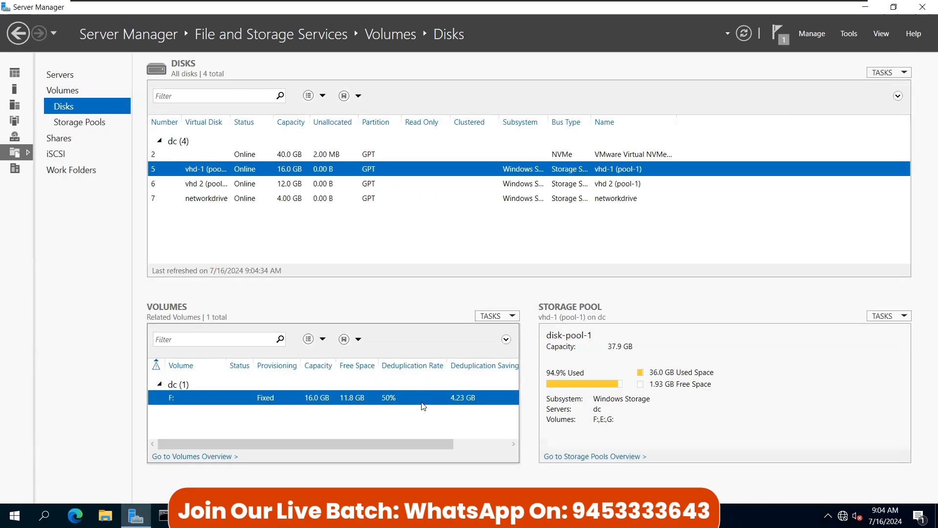
Step: Refresh the volume details until F: shows a 50% deduplication rate and 4.23 GB saved, then check free space in File Explorer
{"action": "left_click", "coordinate": [744, 34]}
{"action": "left_click", "coordinate": [744, 33]}
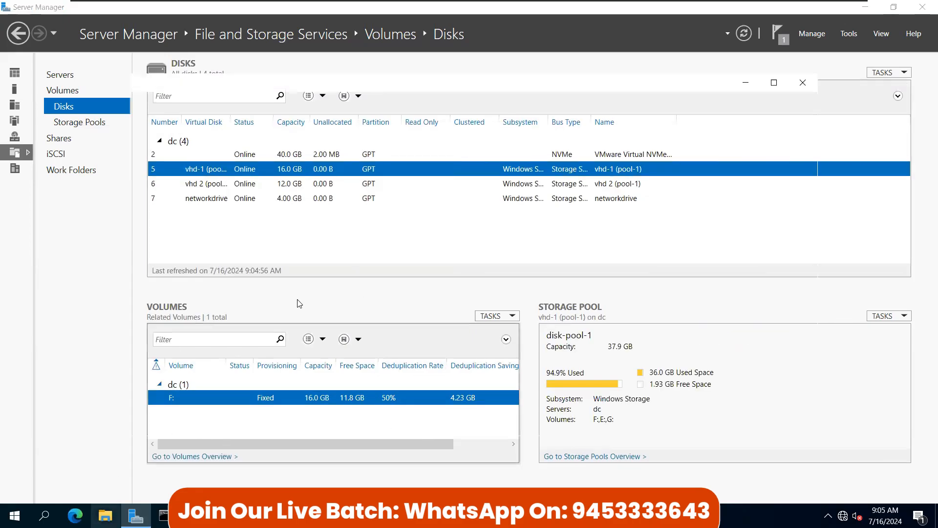
{"action": "key", "text": "super+e"}
{"action": "left_click", "coordinate": [176, 255]}
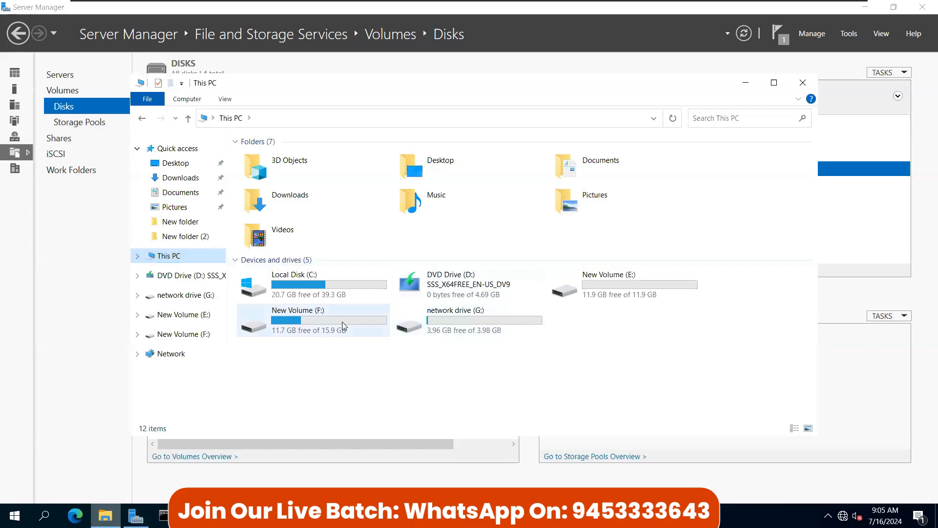
{"action": "double_click", "coordinate": [343, 325]}
{"action": "left_click", "coordinate": [270, 161]}
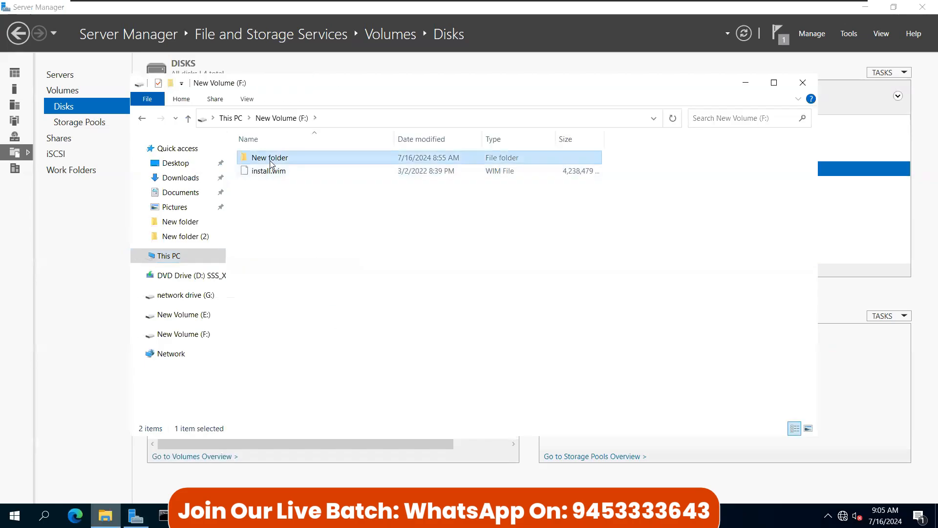
{"action": "double_click", "coordinate": [270, 160]}
{"action": "left_click", "coordinate": [269, 158]}
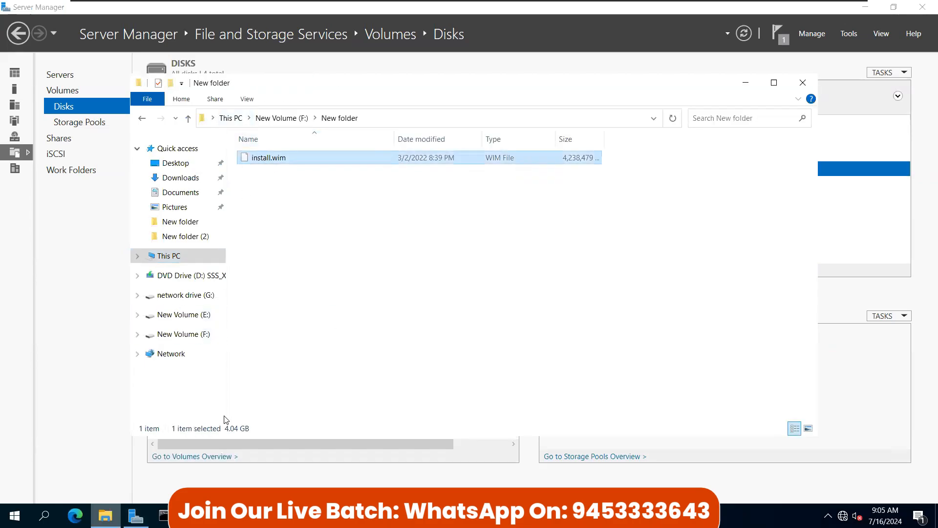
{"action": "left_click", "coordinate": [188, 118]}
{"action": "left_click", "coordinate": [249, 170]}
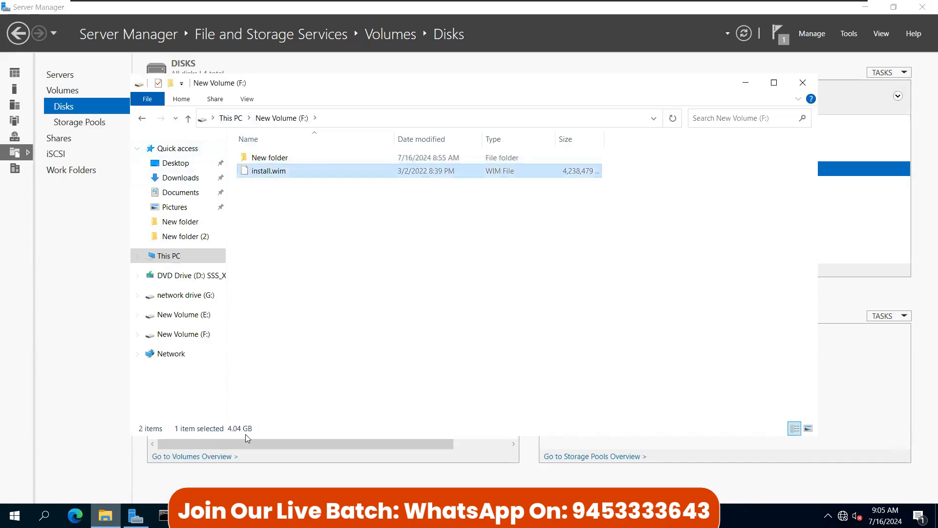
{"action": "left_click", "coordinate": [802, 84]}
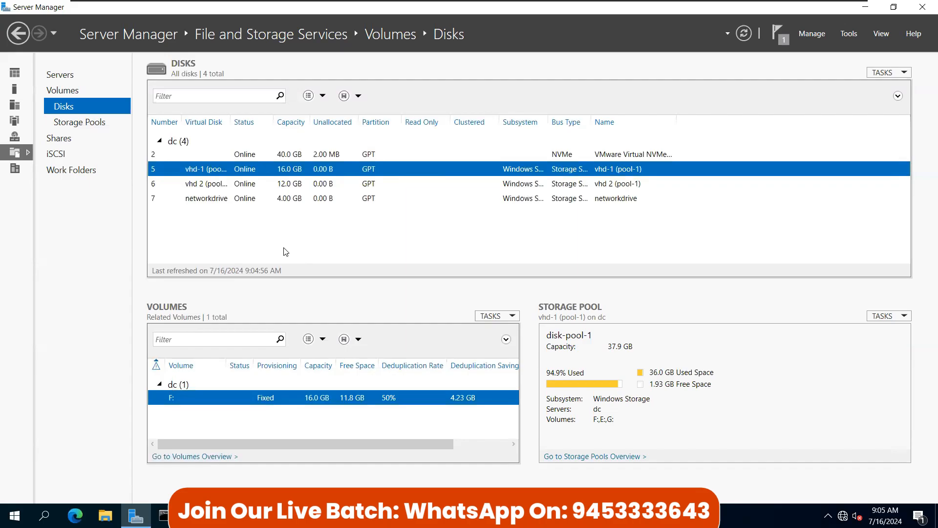
Step: Start the Windows 10 Client VM in VMware, view it full screen, then return to the DC tab
{"action": "mouse_move", "coordinate": [421, 5]}
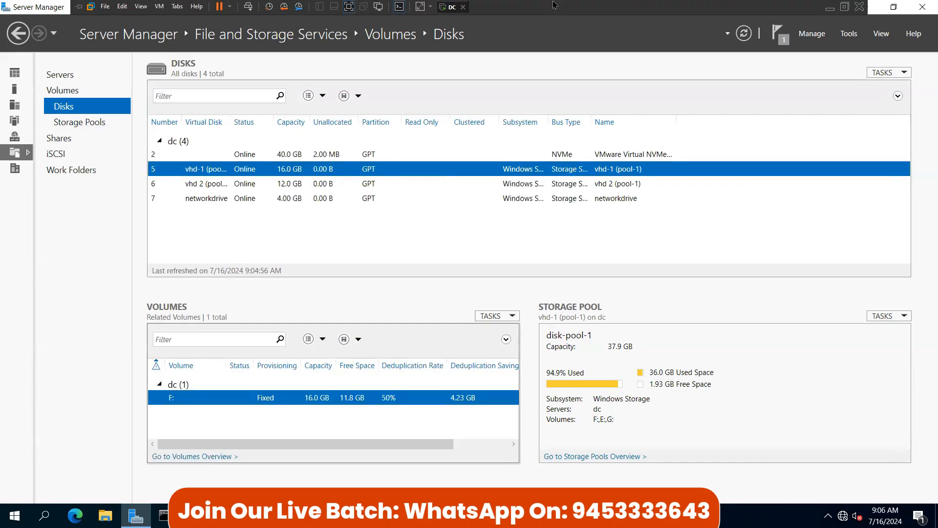
{"action": "left_click", "coordinate": [351, 7]}
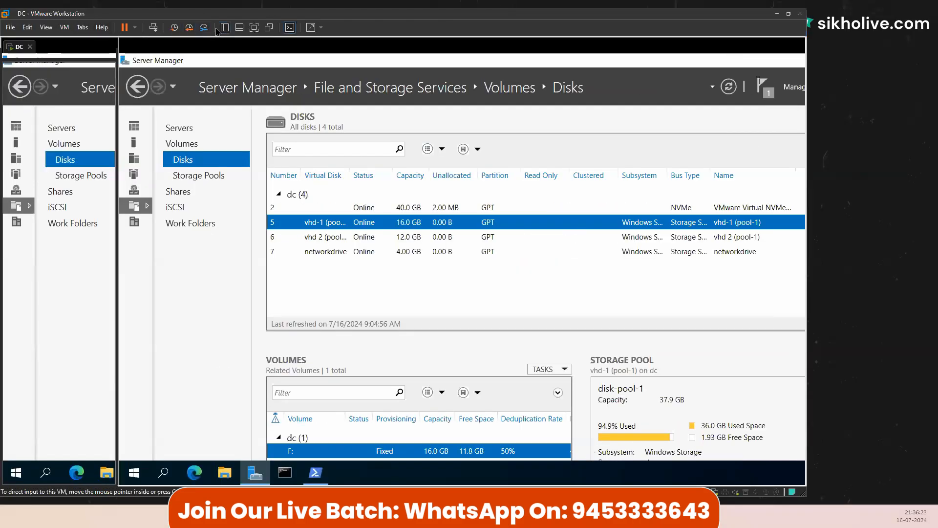
{"action": "left_click", "coordinate": [226, 29]}
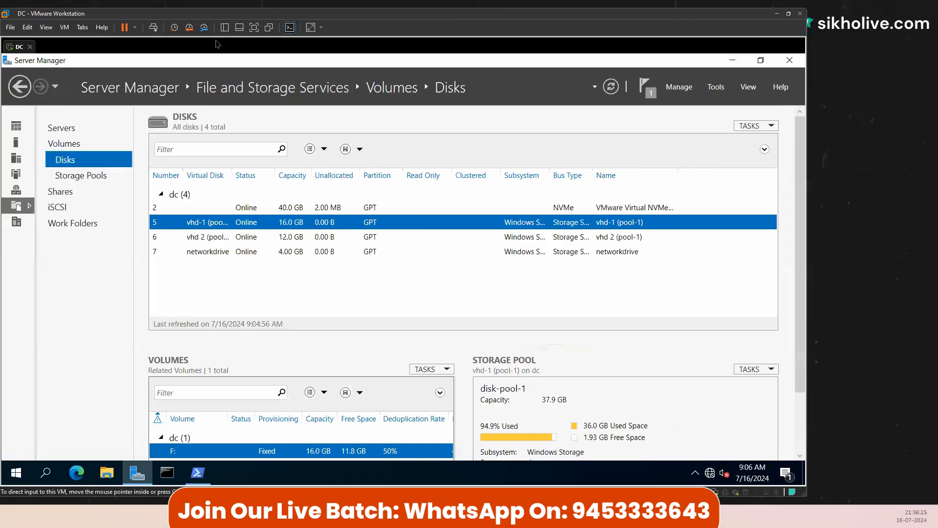
{"action": "left_click", "coordinate": [73, 84]}
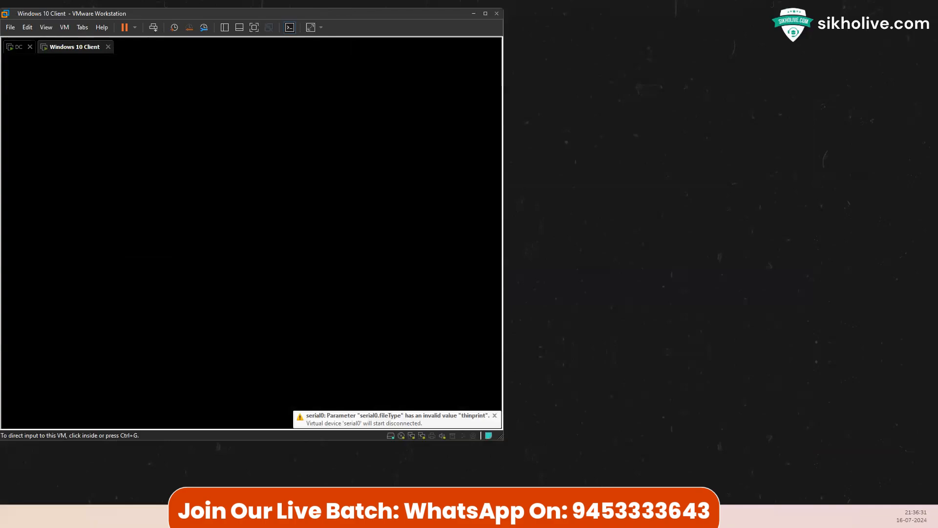
{"action": "left_click", "coordinate": [253, 27]}
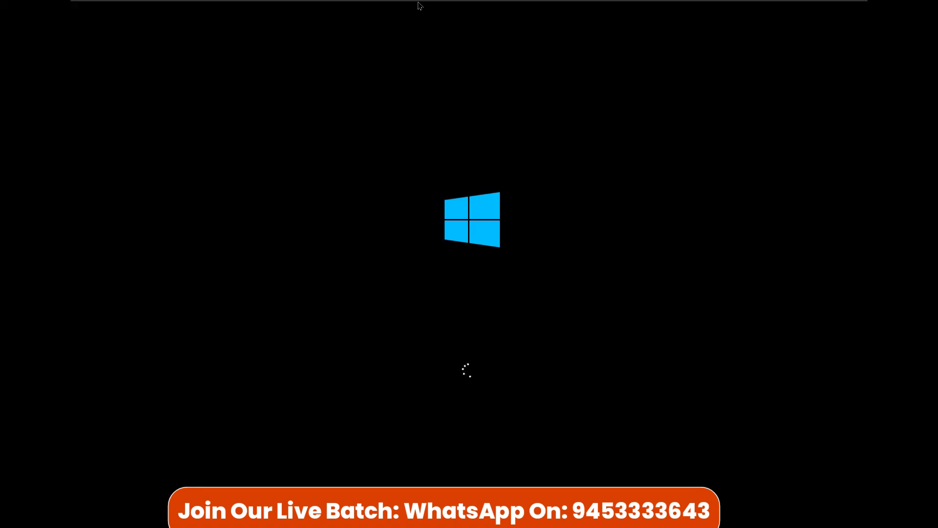
{"action": "left_click", "coordinate": [452, 6]}
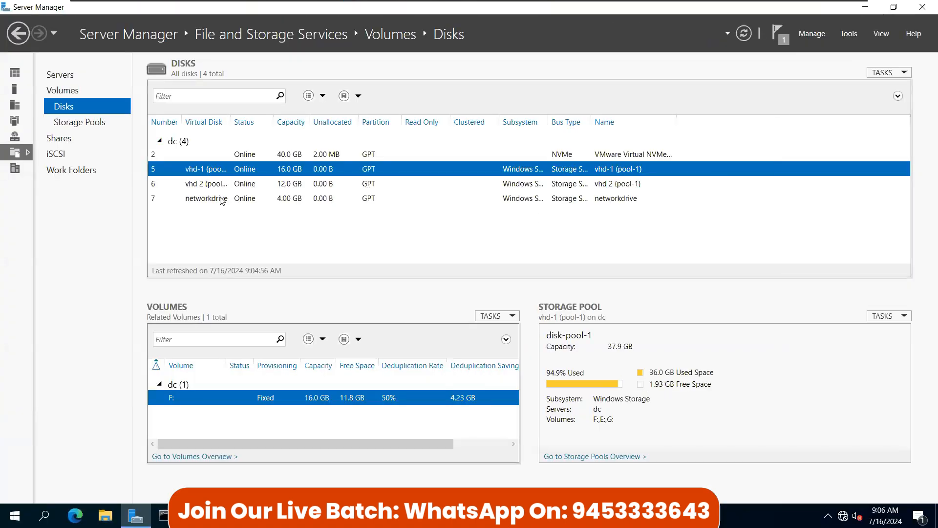
Step: Look over the networkdrive disk's actions in Server Manager, then minimize Server Manager
{"action": "left_click", "coordinate": [331, 201]}
{"action": "right_click", "coordinate": [331, 200]}
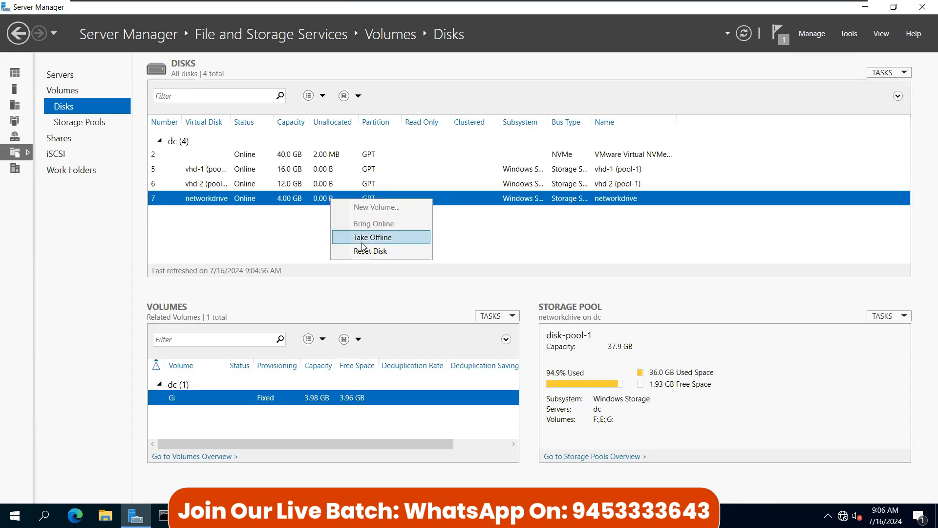
{"action": "left_click", "coordinate": [474, 247]}
{"action": "left_click", "coordinate": [865, 7]}
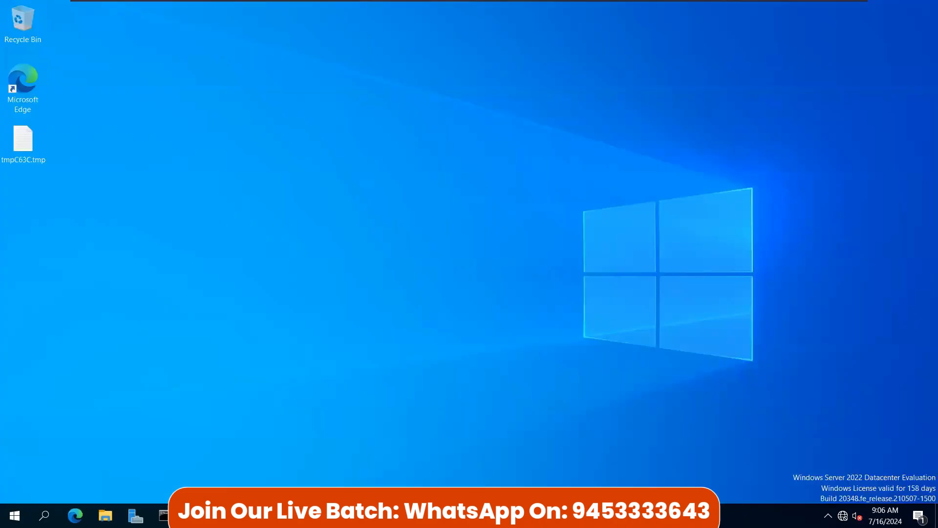
Step: Open This PC in File Explorer and inspect network drive (G:), showing 3.96 GB free of 3.98 GB
{"action": "left_click", "coordinate": [105, 515]}
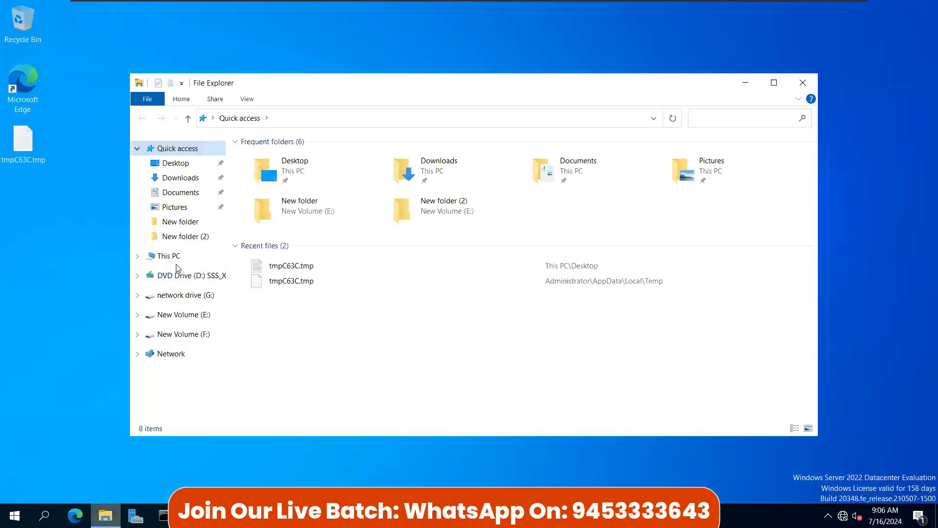
{"action": "left_click", "coordinate": [168, 256]}
{"action": "left_click", "coordinate": [453, 320]}
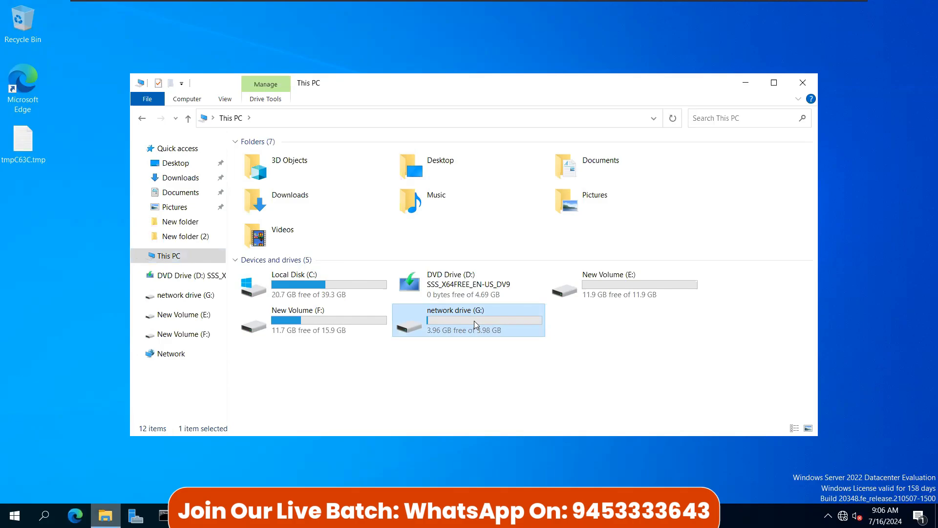
{"action": "right_click", "coordinate": [474, 321]}
{"action": "left_click", "coordinate": [461, 319]}
{"action": "right_click", "coordinate": [19, 519]}
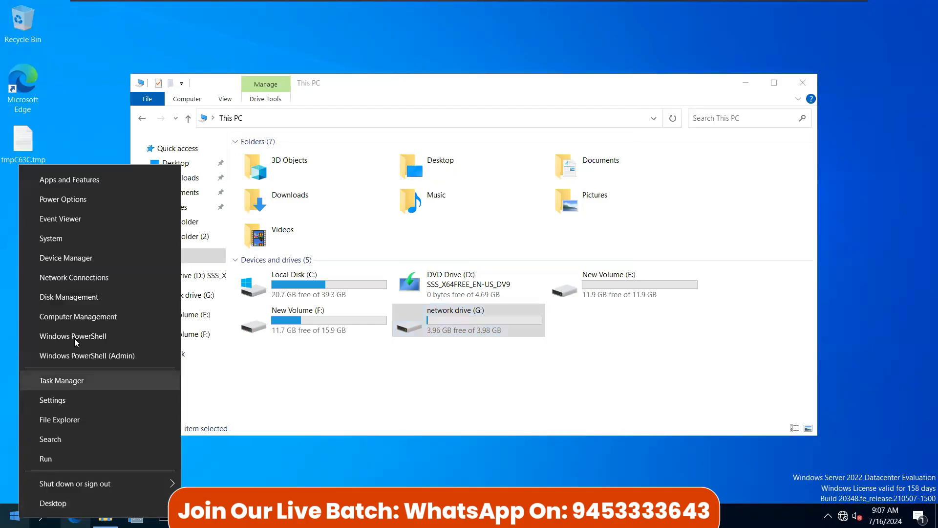
{"action": "left_click", "coordinate": [308, 386]}
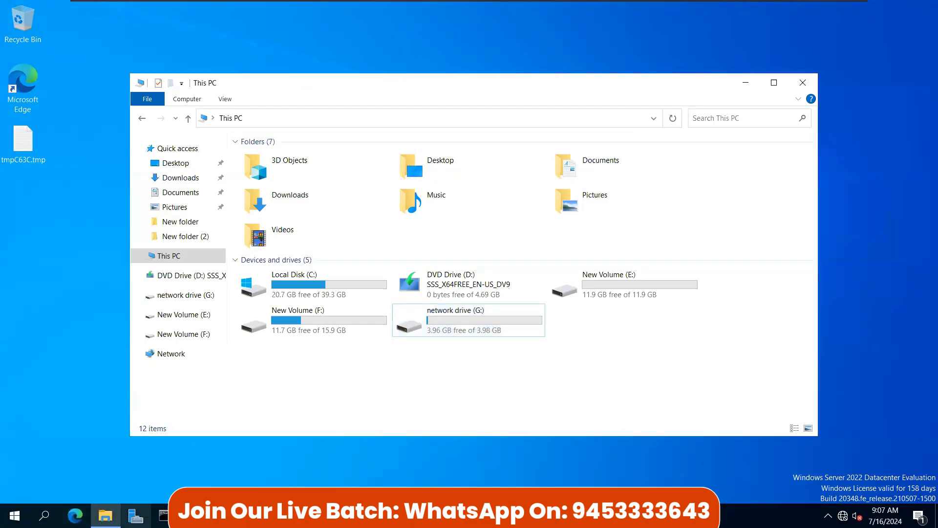
{"action": "left_click", "coordinate": [470, 318]}
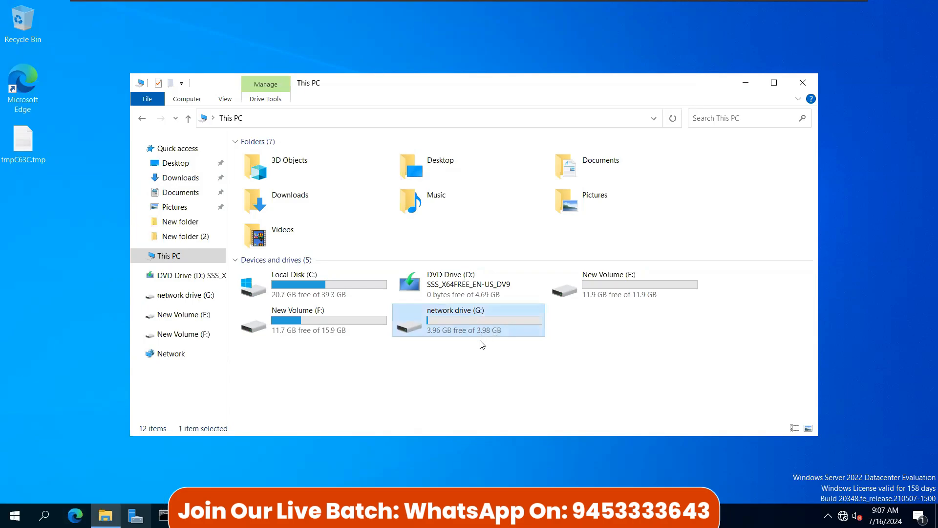
{"action": "left_click", "coordinate": [423, 362]}
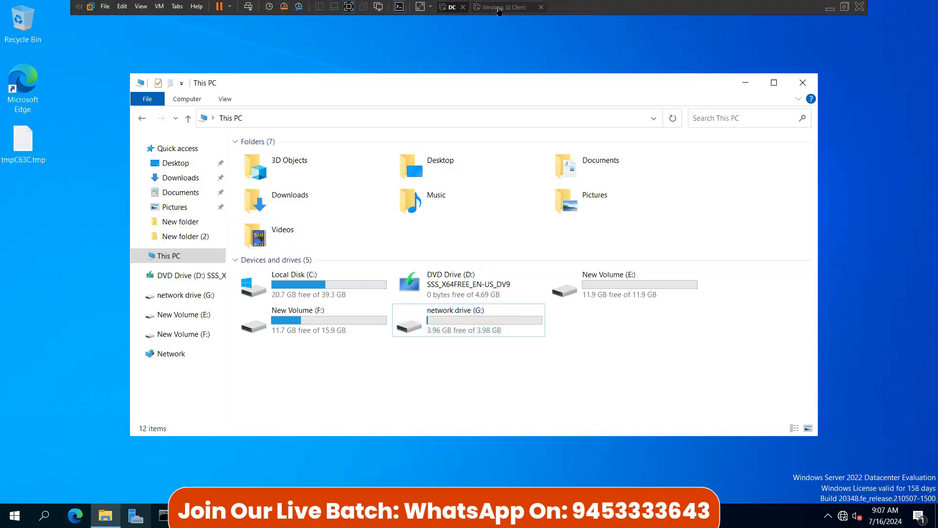
Step: Switch to the Windows 10 Client VM and sign in with the account password
{"action": "left_click", "coordinate": [504, 7]}
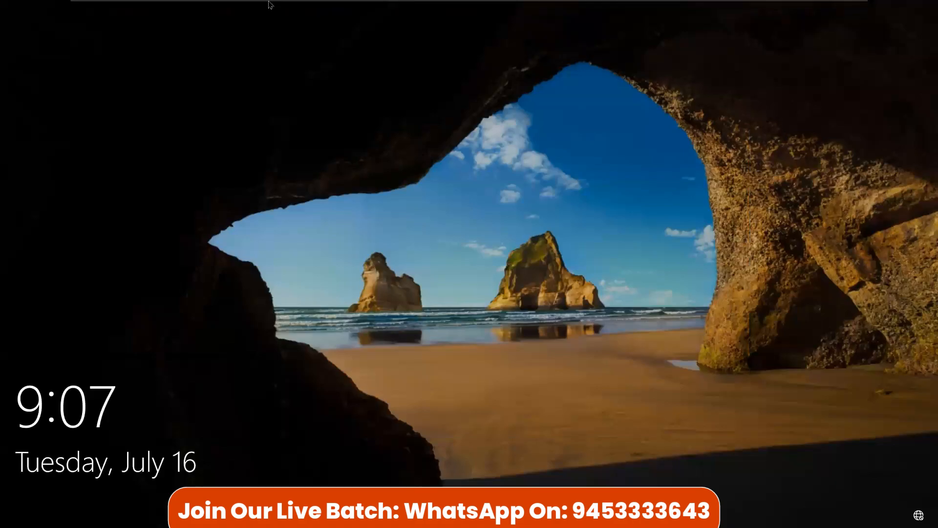
{"action": "left_click", "coordinate": [248, 6]}
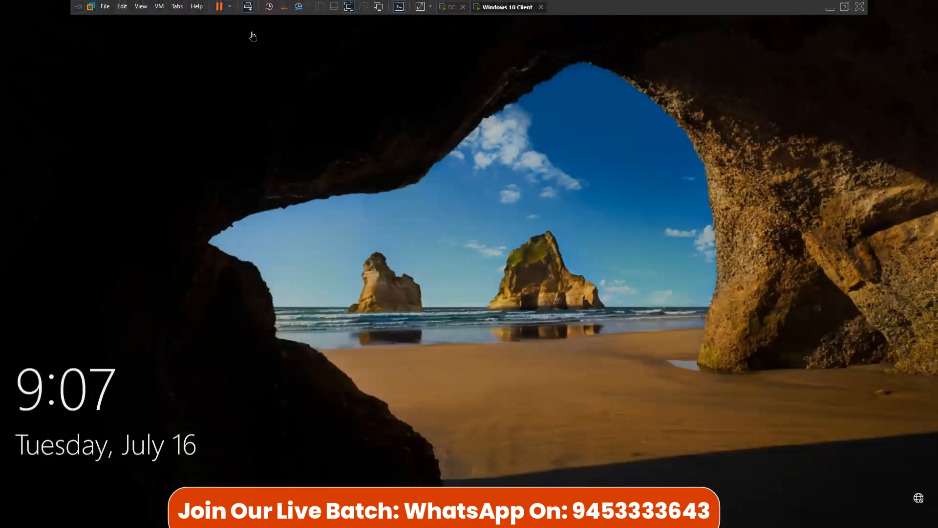
{"action": "type", "text": "••••••"}
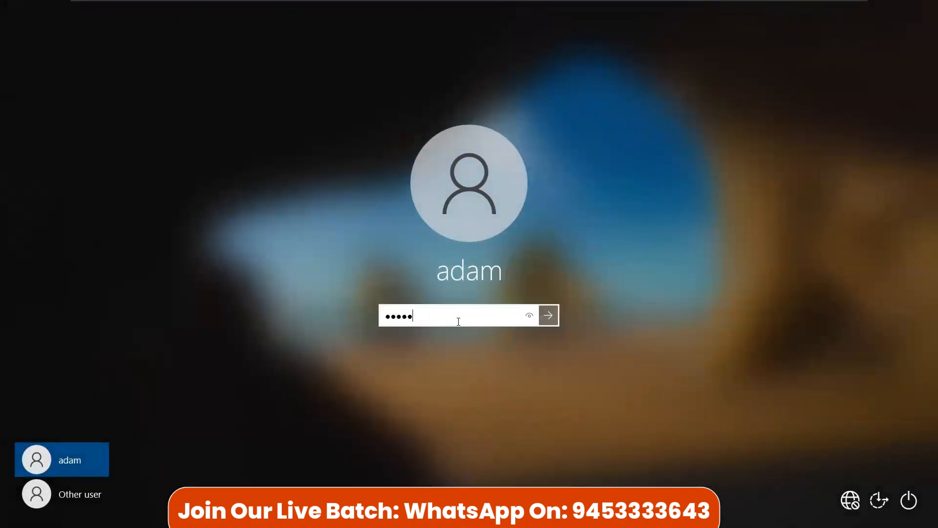
{"action": "type", "text": "••••"}
{"action": "key", "text": "Return"}
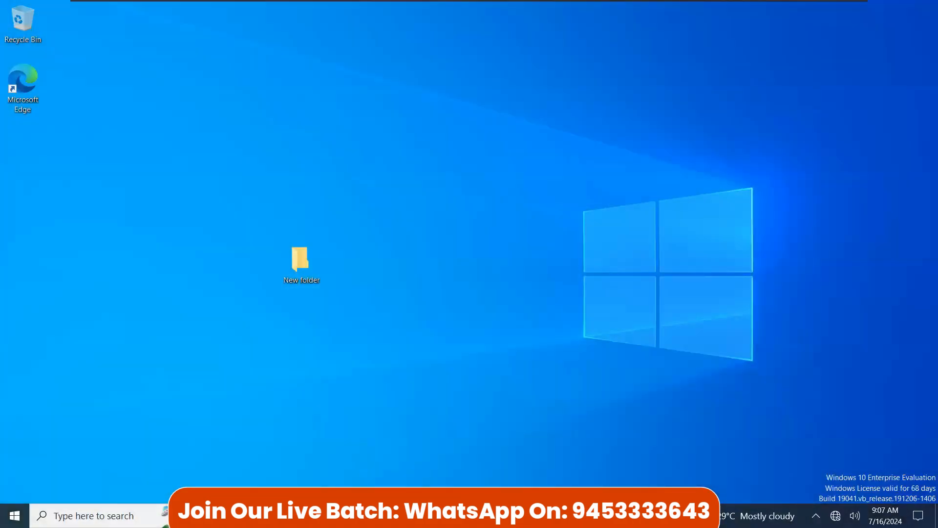
Step: Try Disk Management twice from Win+X; each time it reports no access rights on CLIENT1 and is closed
{"action": "right_click", "coordinate": [14, 516]}
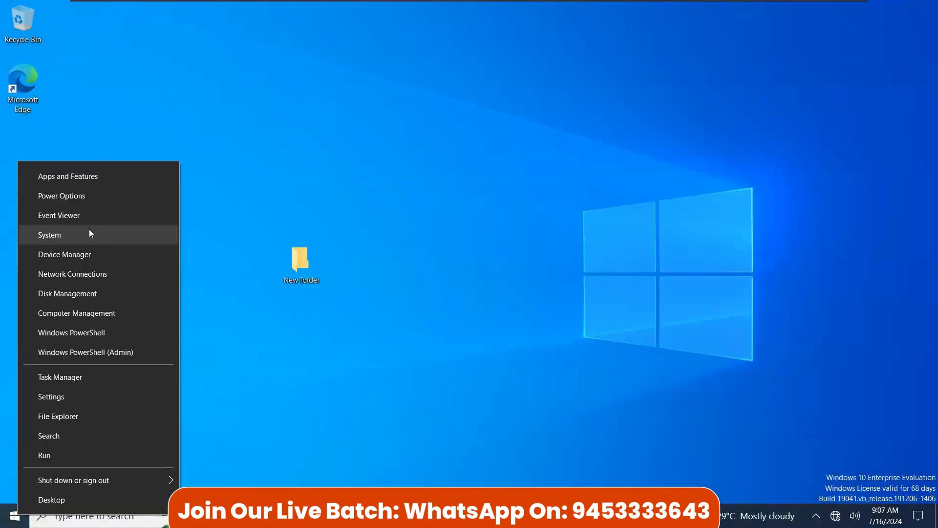
{"action": "left_click", "coordinate": [55, 295]}
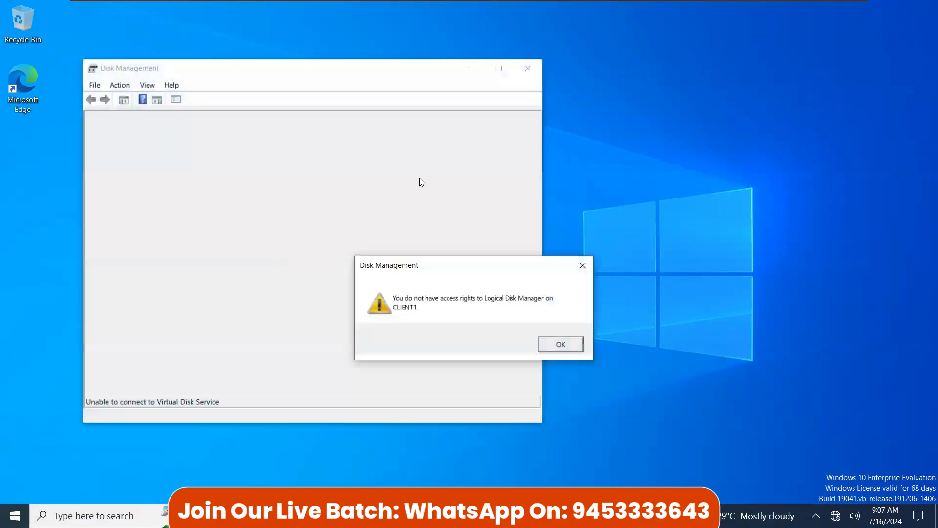
{"action": "left_click", "coordinate": [561, 345]}
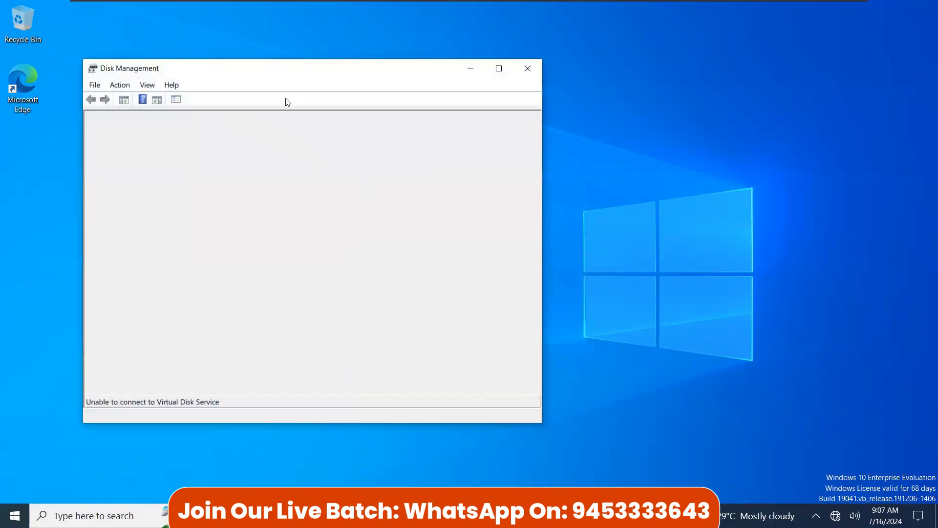
{"action": "left_click", "coordinate": [531, 73]}
{"action": "right_click", "coordinate": [23, 516]}
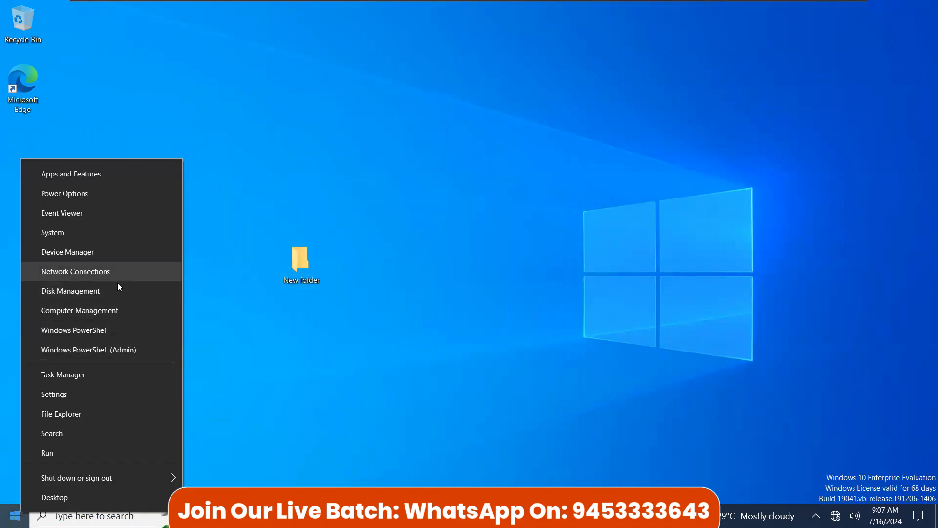
{"action": "left_click", "coordinate": [59, 291]}
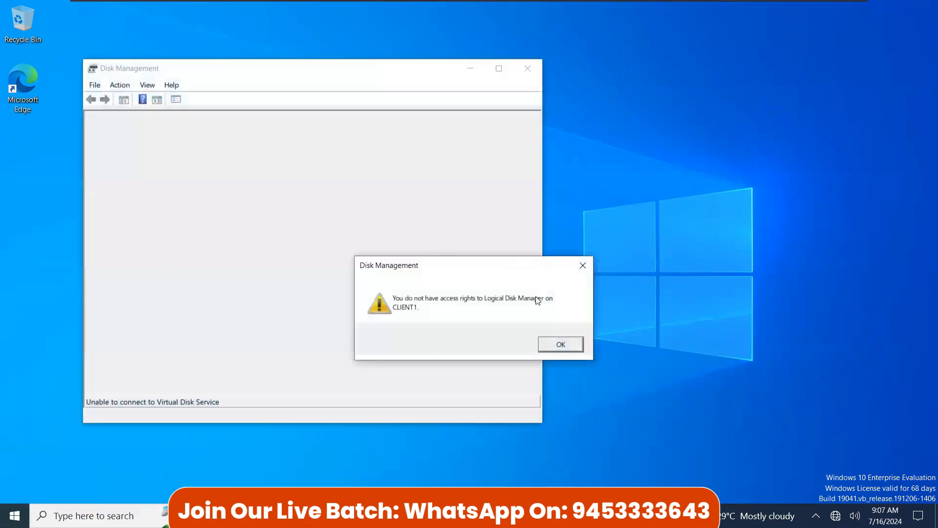
{"action": "left_click", "coordinate": [556, 347]}
{"action": "left_click", "coordinate": [528, 69]}
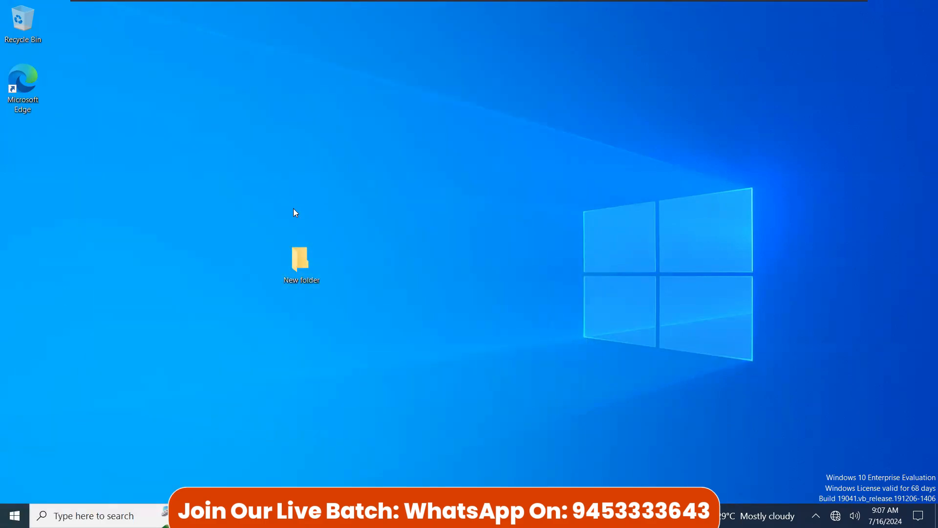
{"action": "left_click", "coordinate": [15, 516]}
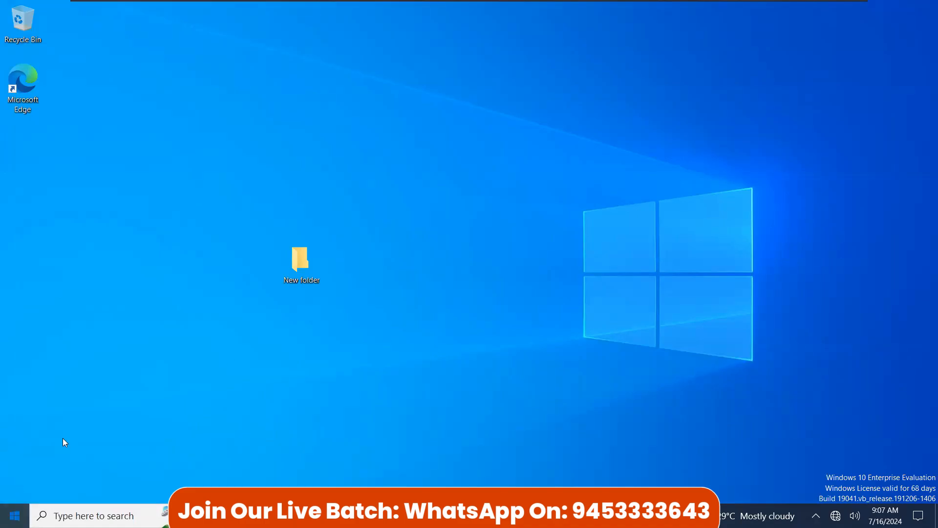
{"action": "left_click", "coordinate": [365, 70]}
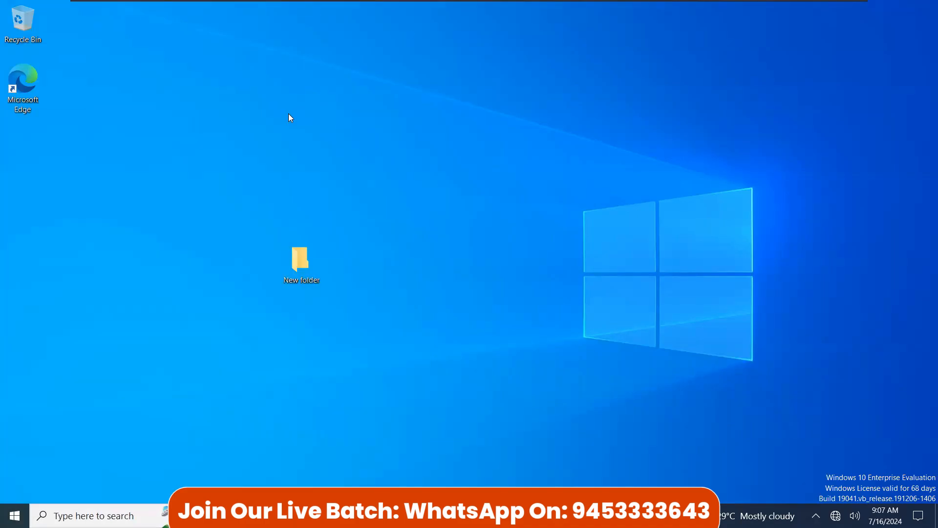
Step: Sign out of the client by running logoff from the Run box
{"action": "key", "text": "super+r"}
{"action": "type", "text": "logoff"}
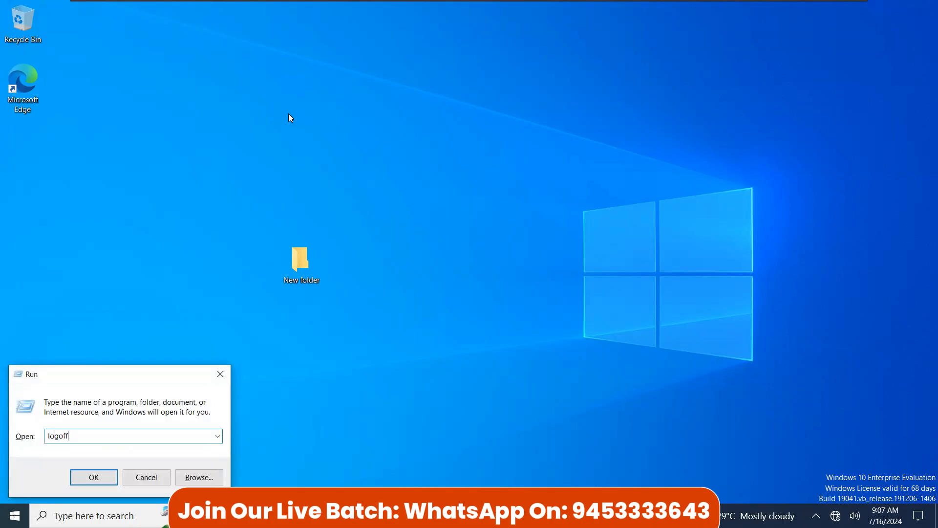
{"action": "key", "text": "Return"}
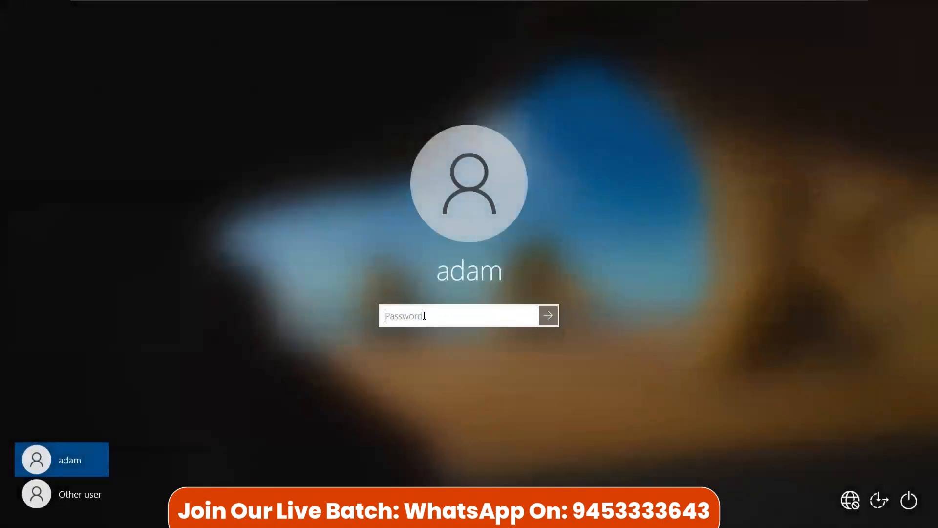
Step: Sign in as Other user with a local CLIENT1\ account and its password
{"action": "left_click", "coordinate": [98, 491]}
{"action": "left_click", "coordinate": [479, 390]}
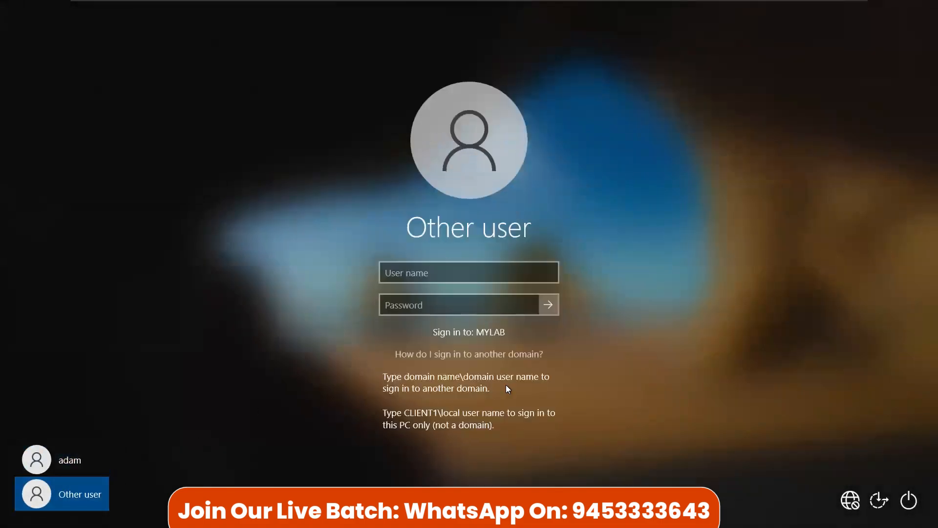
{"action": "left_click", "coordinate": [442, 277]}
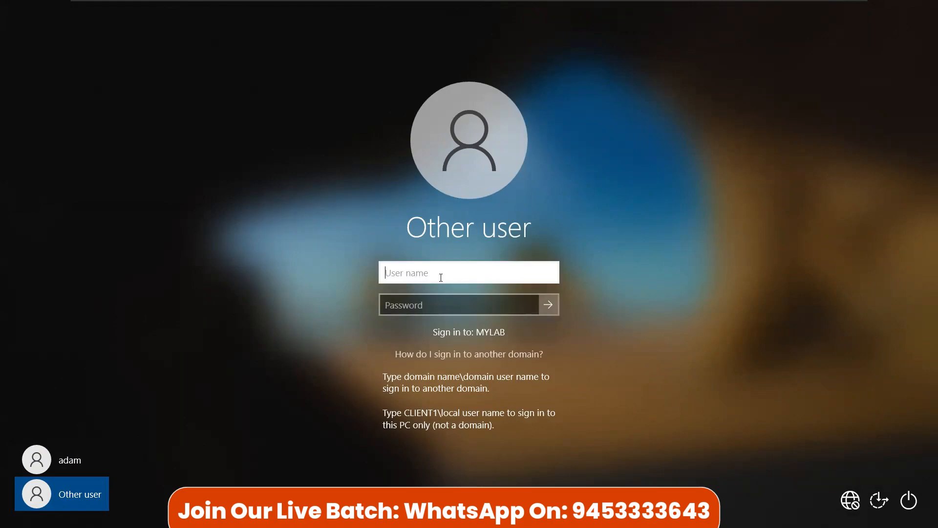
{"action": "type", "text": "client1\\"}
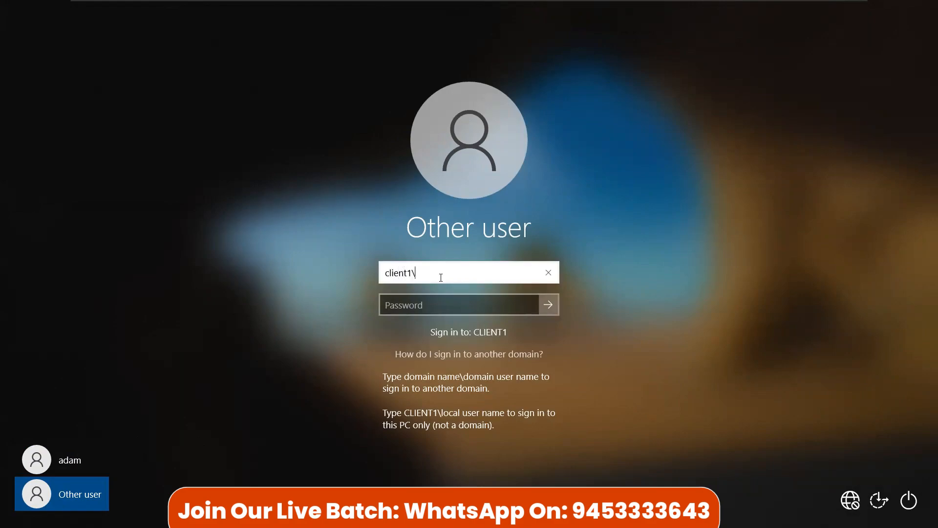
{"action": "type", "text": "win10"}
{"action": "key", "text": "Tab"}
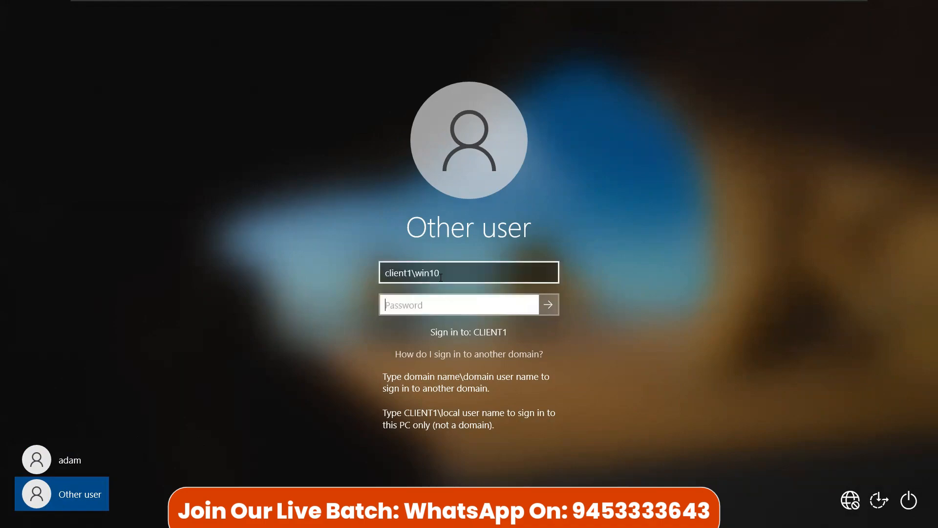
{"action": "type", "text": "••"}
{"action": "key", "text": "Return"}
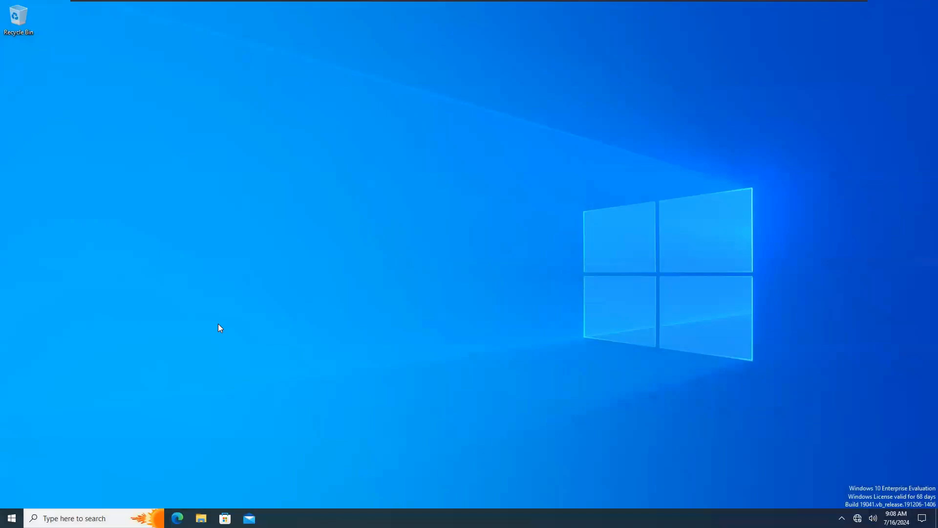
Step: Open Disk Management maximized and review Disk 0 and its C: partition
{"action": "left_click", "coordinate": [12, 518]}
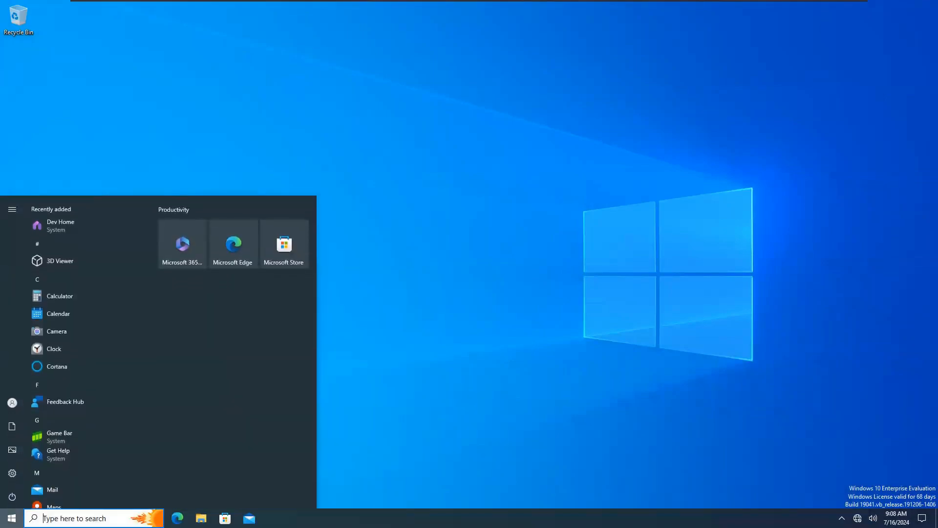
{"action": "left_click", "coordinate": [12, 518]}
{"action": "right_click", "coordinate": [12, 518]}
{"action": "left_click", "coordinate": [59, 336]}
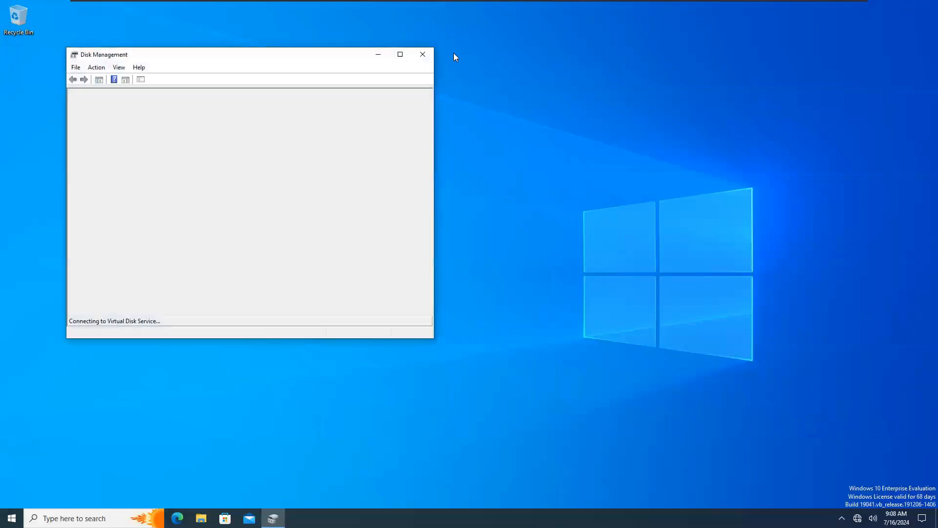
{"action": "left_click", "coordinate": [402, 54]}
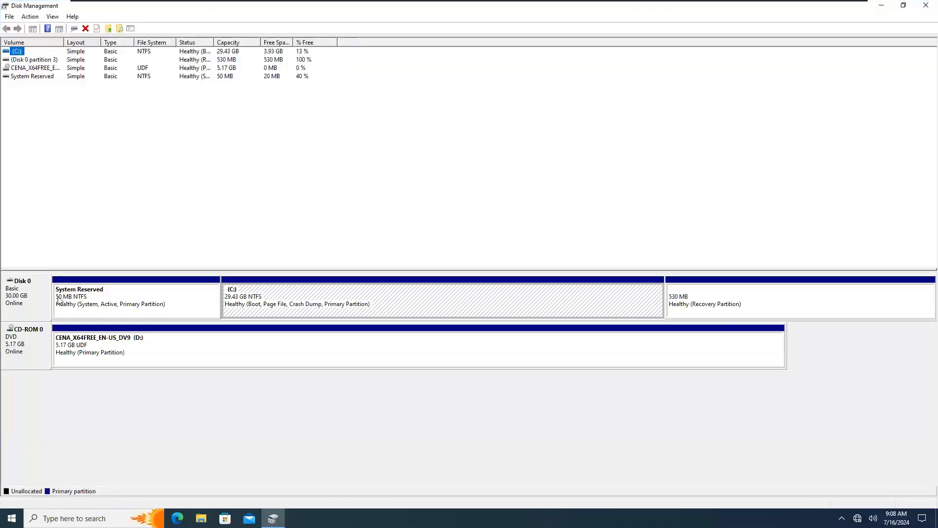
{"action": "left_click", "coordinate": [10, 297]}
{"action": "left_click", "coordinate": [286, 311]}
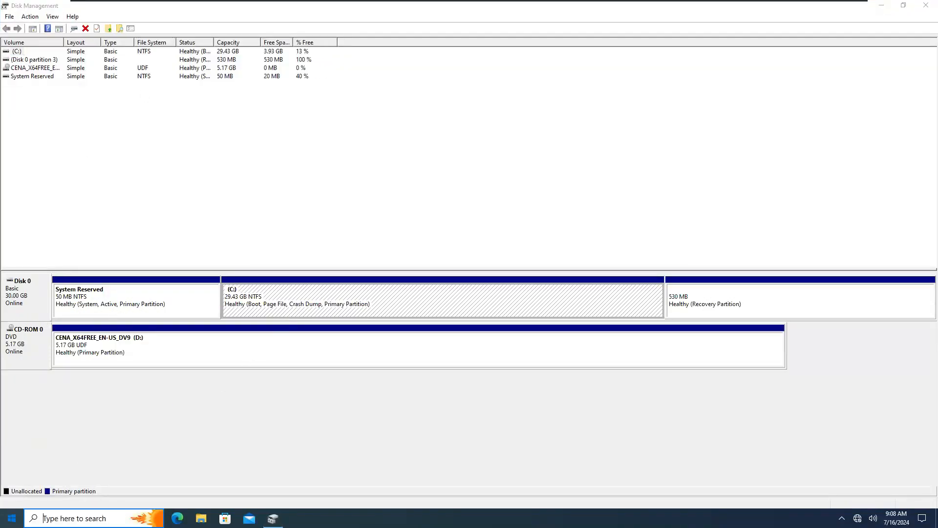
Step: Launch iSCSI Initiator from search and agree to start the Microsoft iSCSI service
{"action": "key", "text": "super"}
{"action": "type", "text": "isc"}
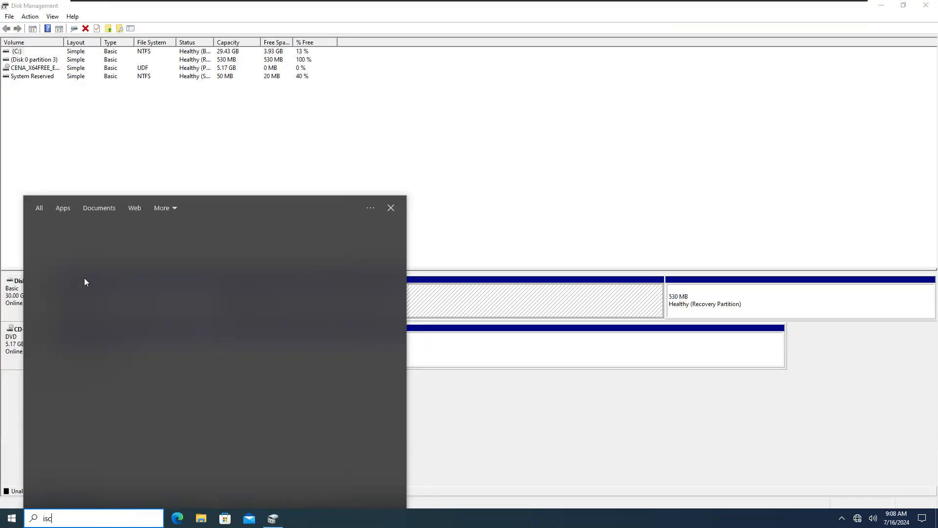
{"action": "left_click", "coordinate": [72, 250]}
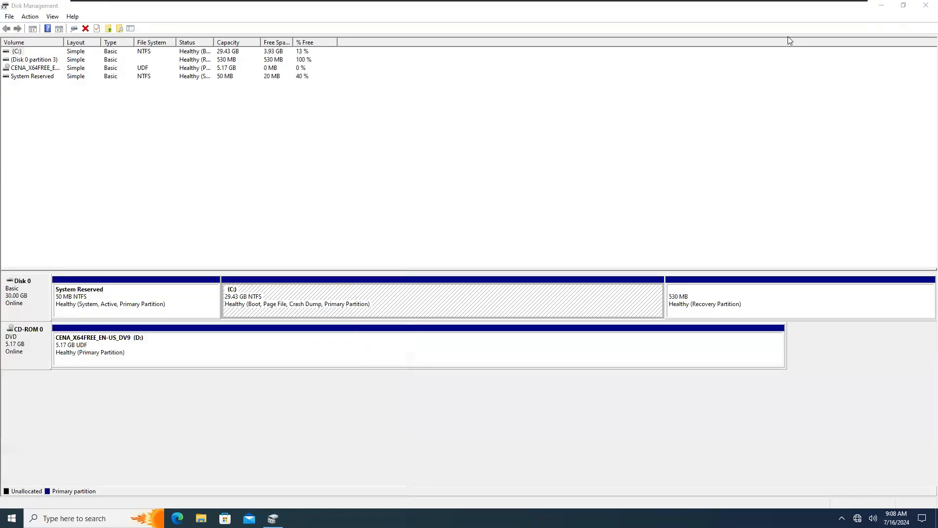
{"action": "left_click", "coordinate": [926, 6]}
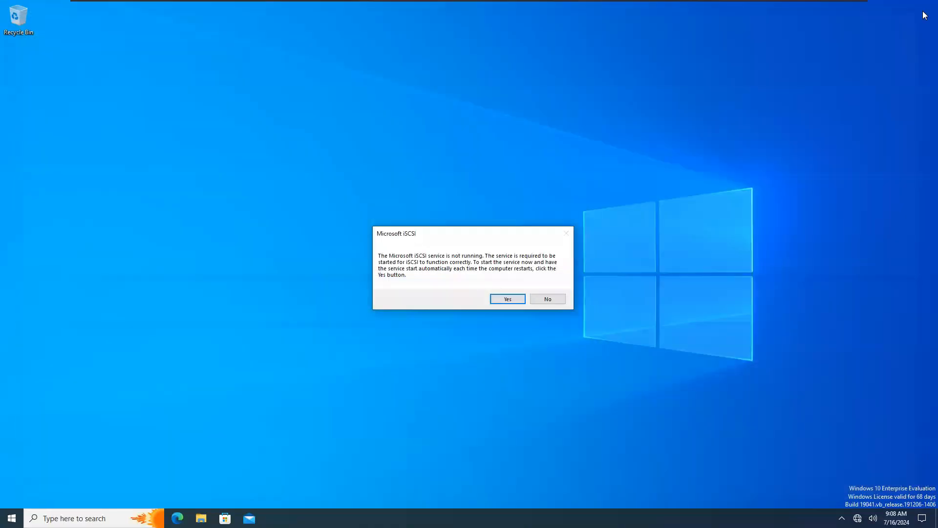
{"action": "left_click", "coordinate": [504, 300]}
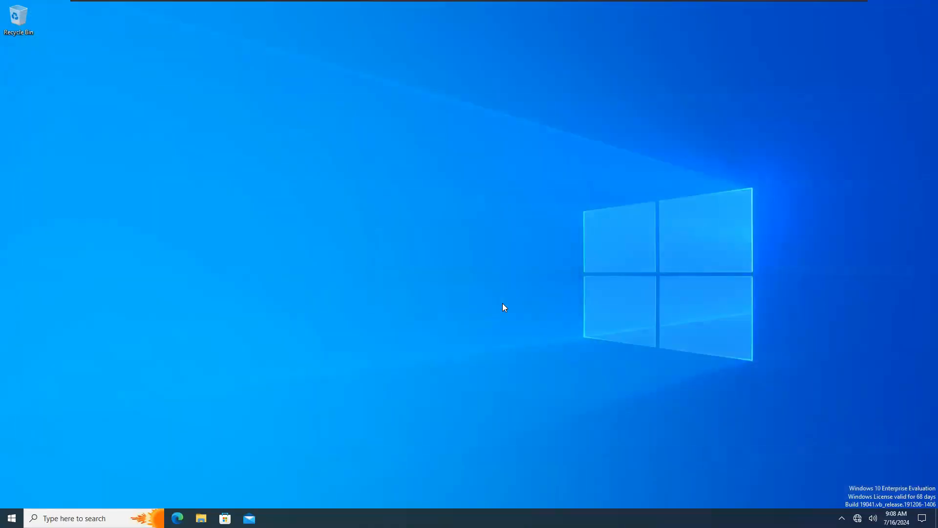
Step: Set display scaling to 150% in Display settings, then close the iSCSI Initiator window
{"action": "right_click", "coordinate": [360, 160]}
{"action": "left_click", "coordinate": [288, 242]}
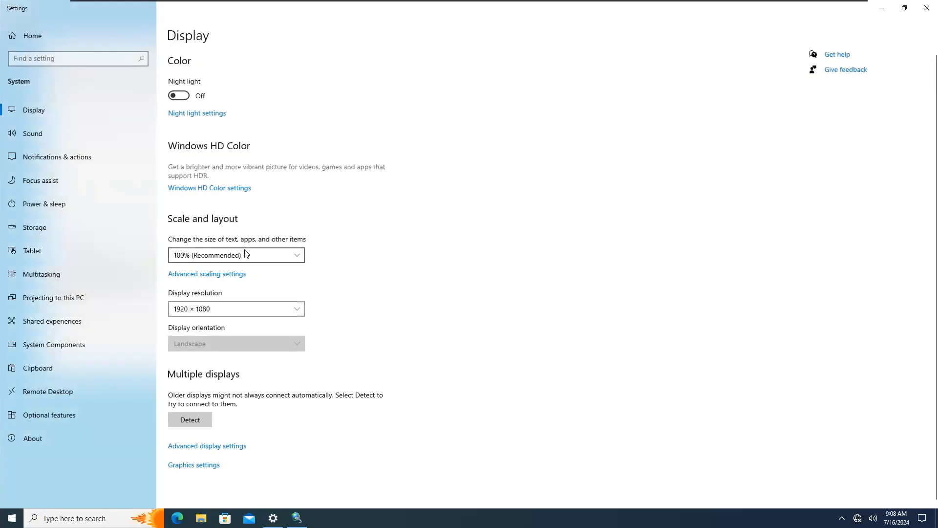
{"action": "left_click", "coordinate": [299, 255]}
{"action": "left_click", "coordinate": [184, 288]}
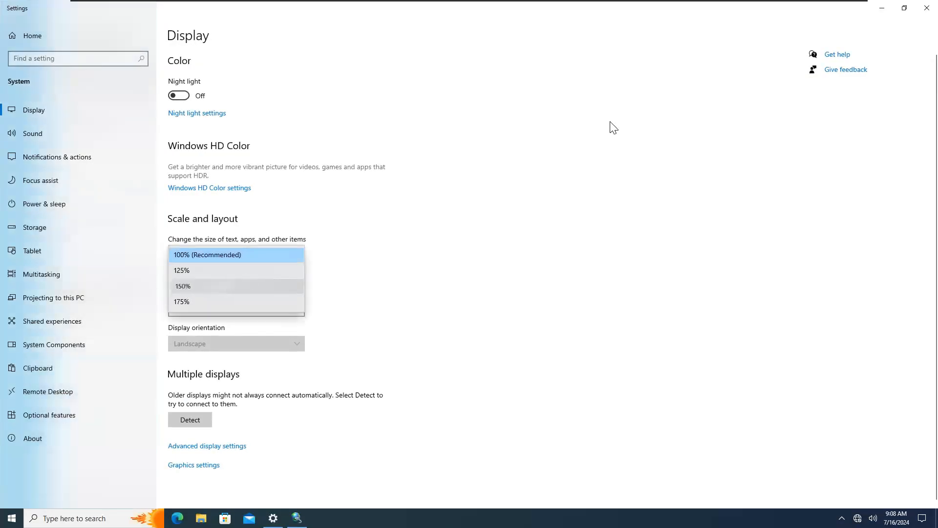
{"action": "left_click", "coordinate": [918, 15]}
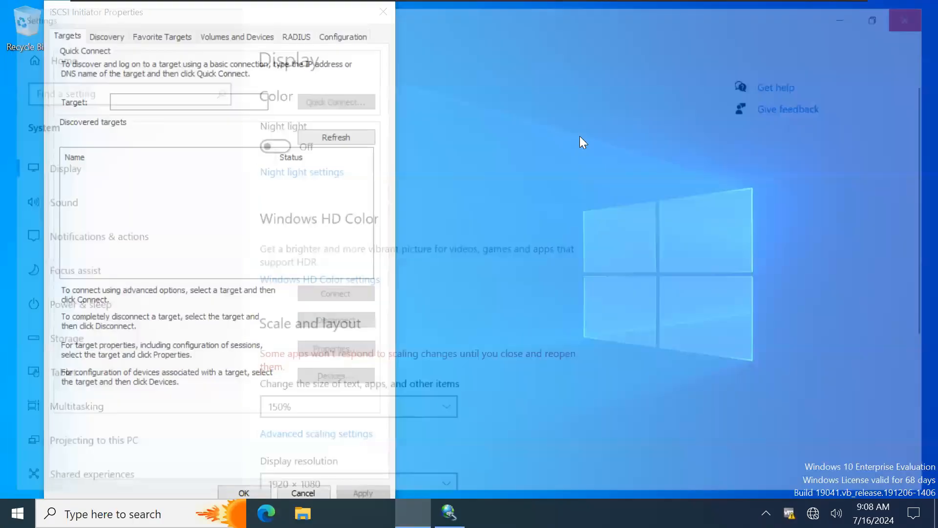
{"action": "left_click_drag", "start_coordinate": [197, 17], "coordinate": [344, 32]}
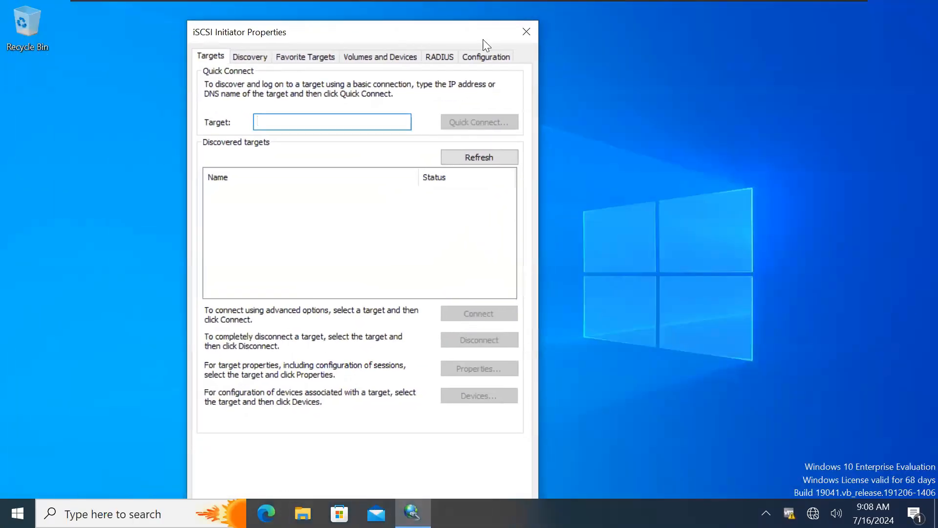
{"action": "left_click", "coordinate": [526, 32]}
Step: On the DC, close This PC and open File and Storage Services > iSCSI, which requires iSCSI Target Server
{"action": "mouse_move", "coordinate": [286, 1]}
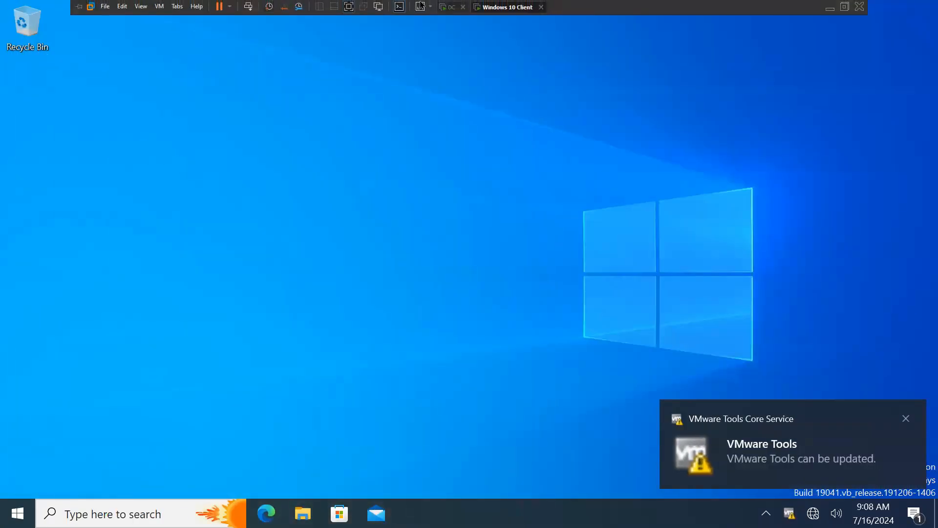
{"action": "left_click", "coordinate": [450, 7]}
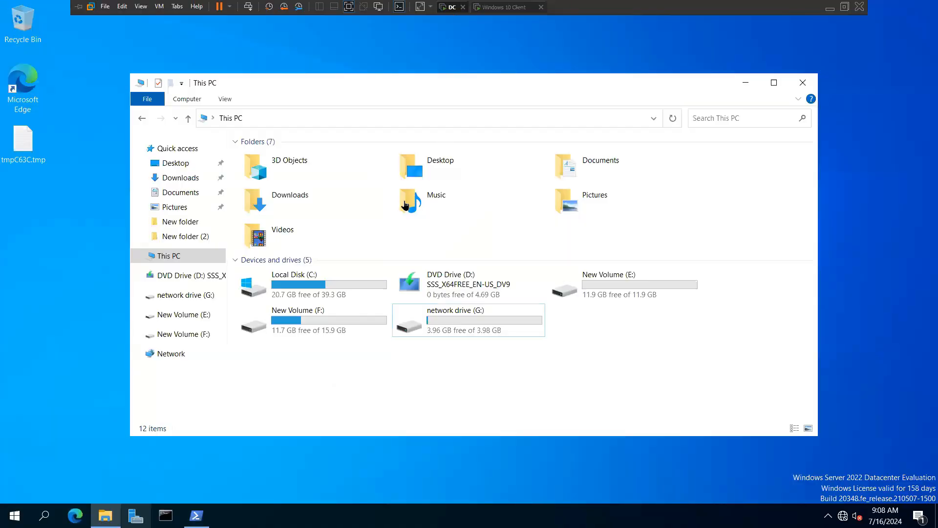
{"action": "left_click", "coordinate": [802, 83]}
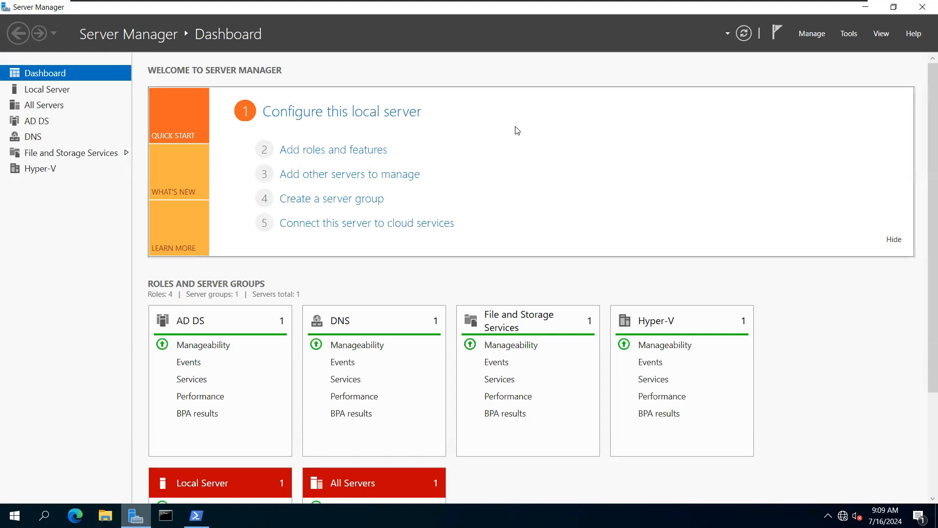
{"action": "left_click", "coordinate": [29, 153]}
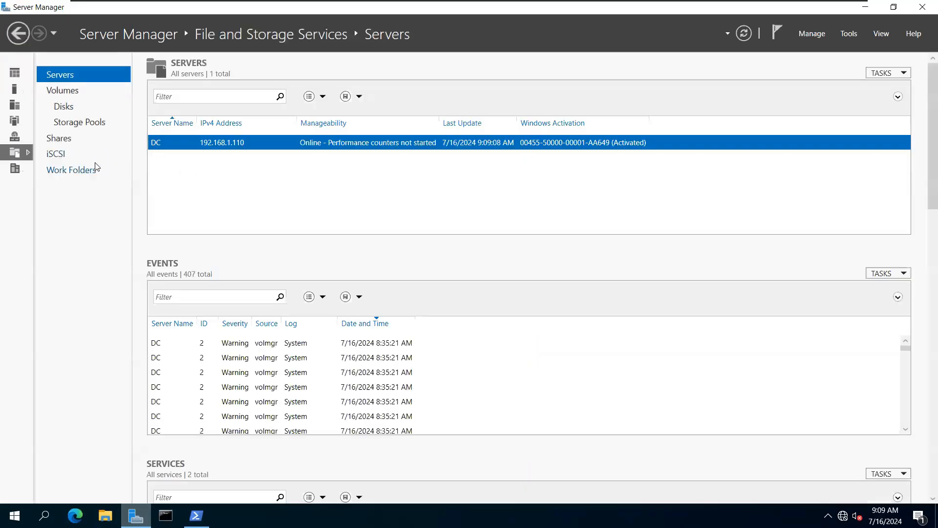
{"action": "left_click", "coordinate": [66, 157]}
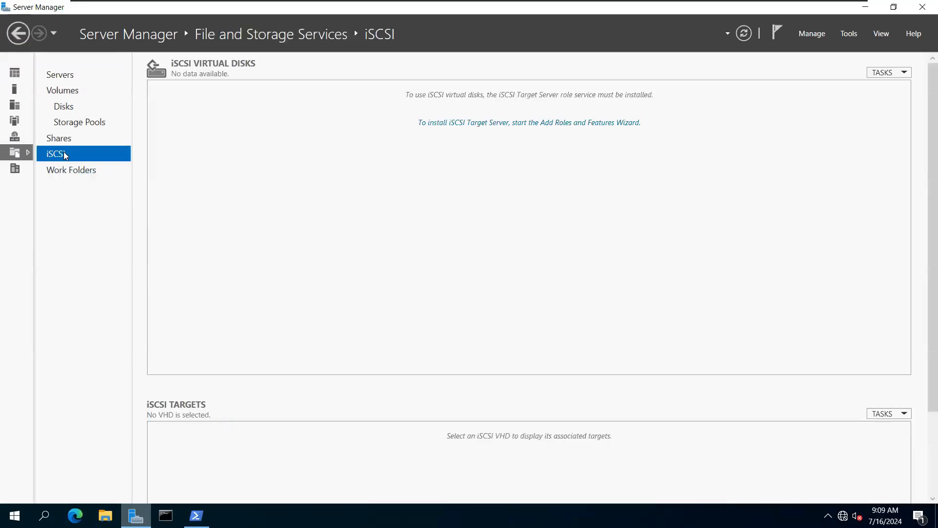
Step: Install the iSCSI Target Server role through Add Roles and Features, allowing automatic restart if required
{"action": "left_click", "coordinate": [470, 123]}
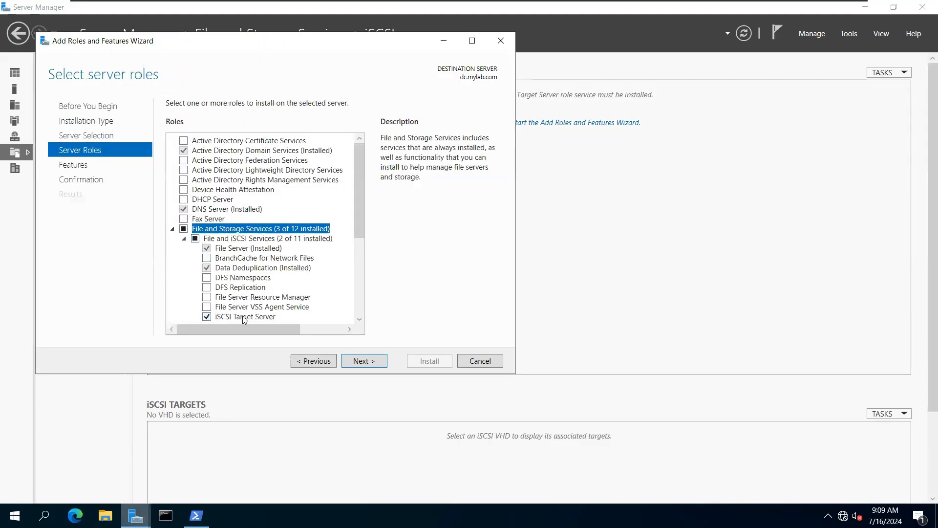
{"action": "scroll", "coordinate": [224, 311], "scroll_direction": "down", "scroll_amount": 2}
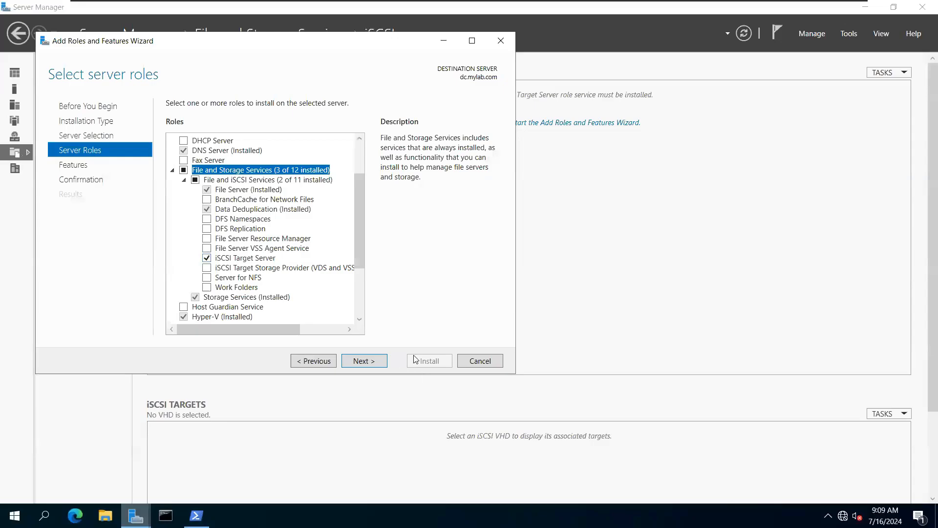
{"action": "left_click", "coordinate": [379, 365]}
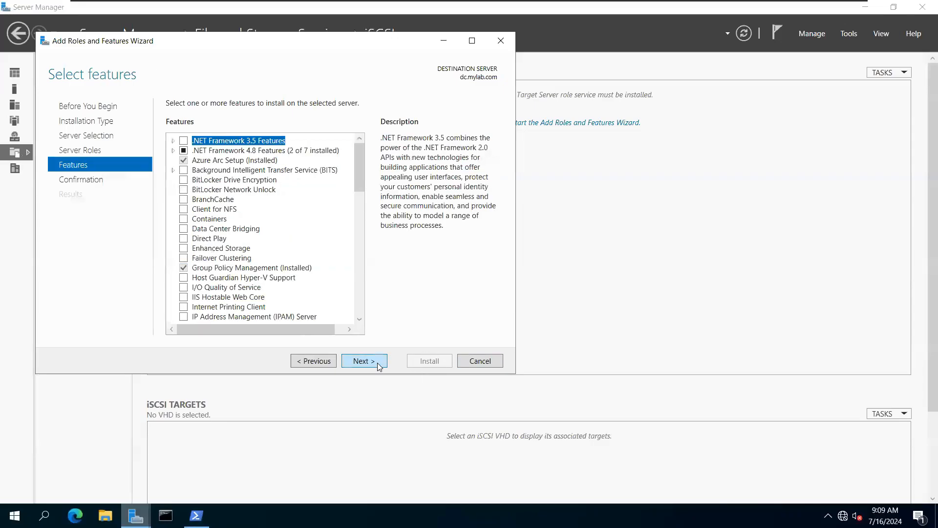
{"action": "left_click", "coordinate": [316, 360]}
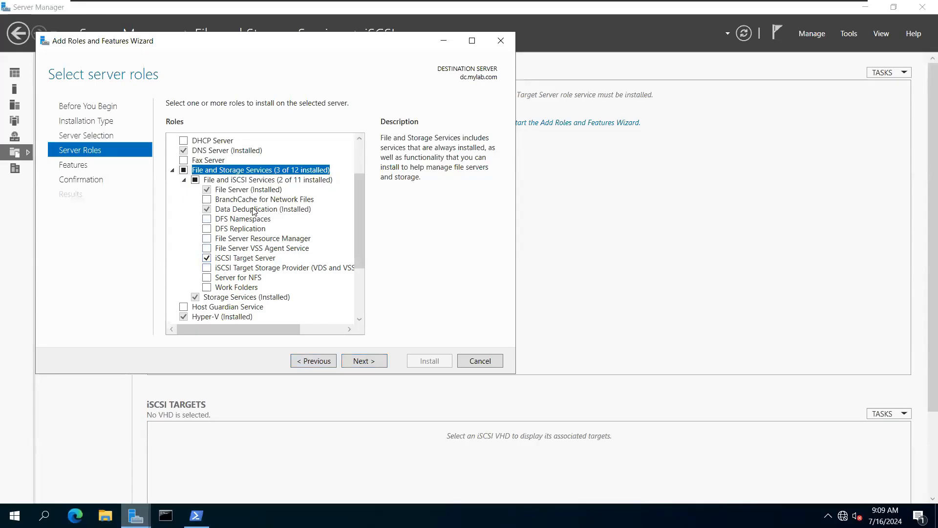
{"action": "left_click", "coordinate": [374, 365]}
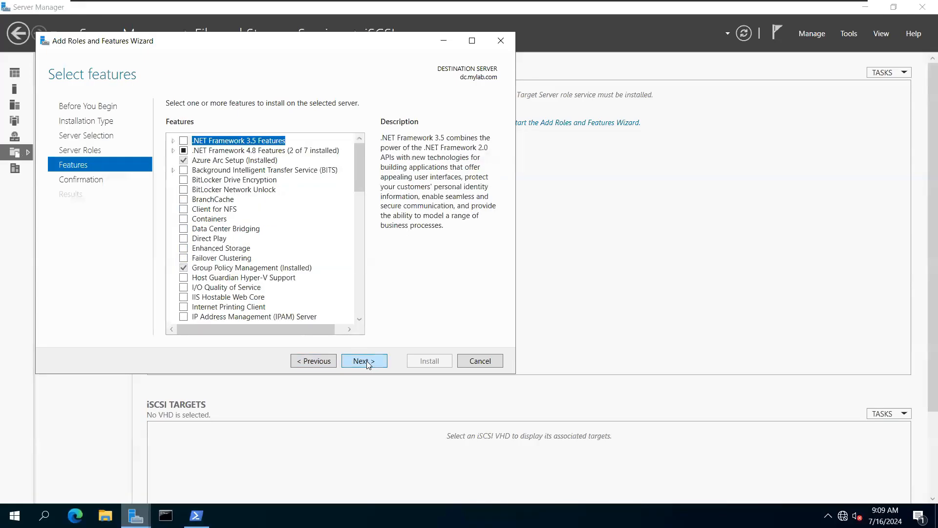
{"action": "left_click", "coordinate": [363, 362]}
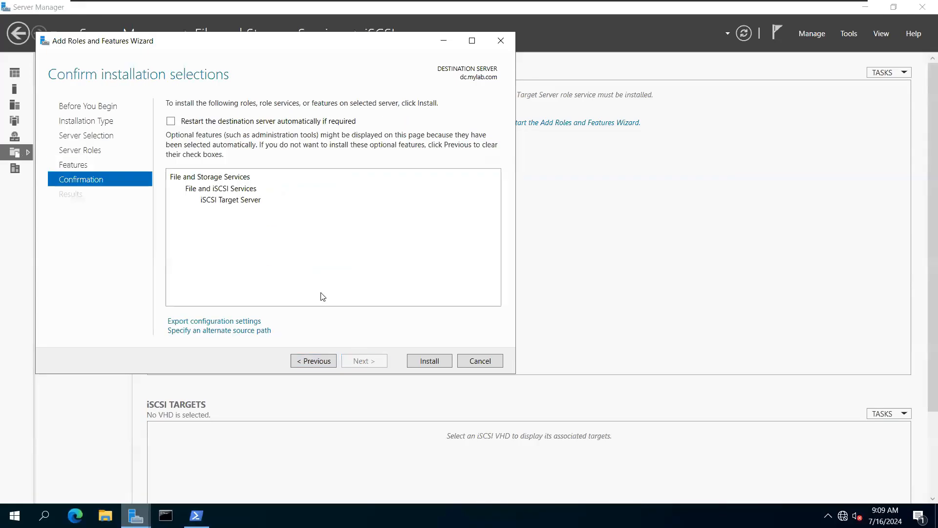
{"action": "left_click", "coordinate": [170, 121]}
{"action": "left_click", "coordinate": [507, 301]}
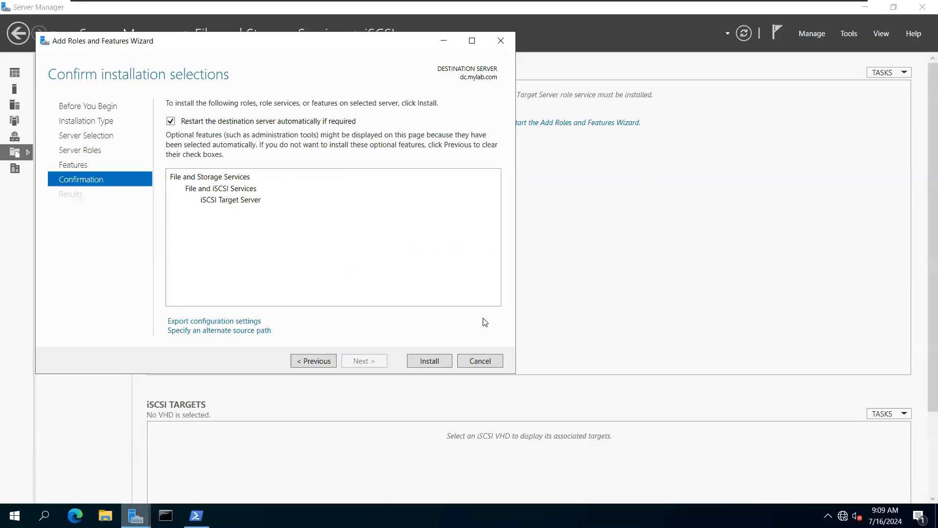
{"action": "left_click", "coordinate": [437, 361]}
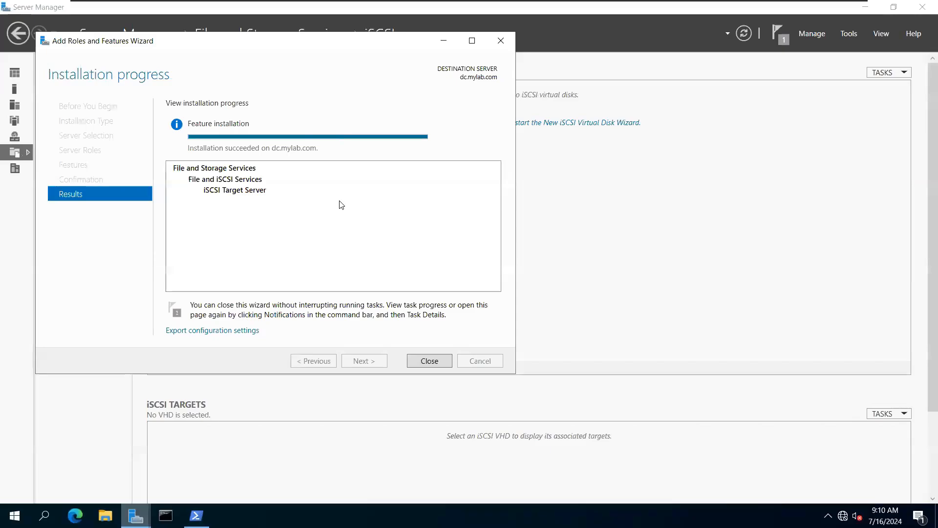
{"action": "left_click", "coordinate": [429, 360]}
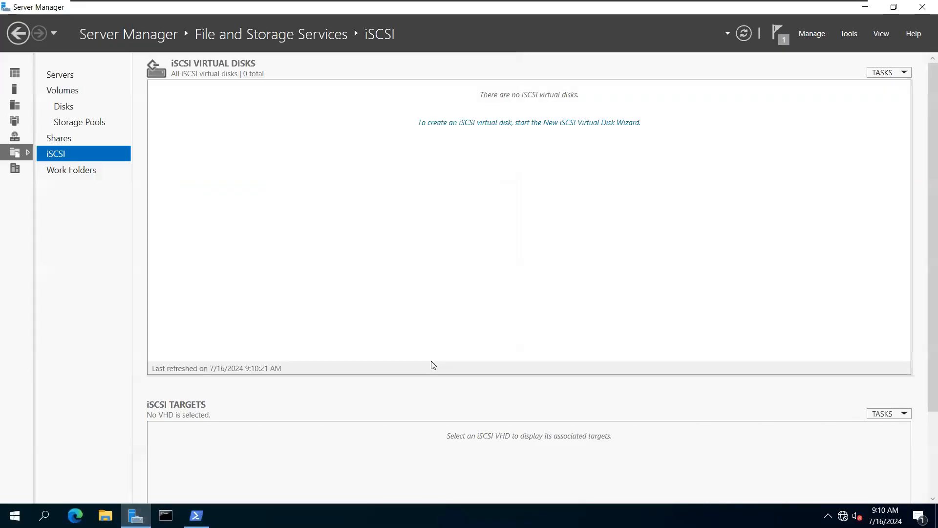
Step: Start the New iSCSI Virtual Disk Wizard and select volume G: as the storage location
{"action": "left_click", "coordinate": [465, 123]}
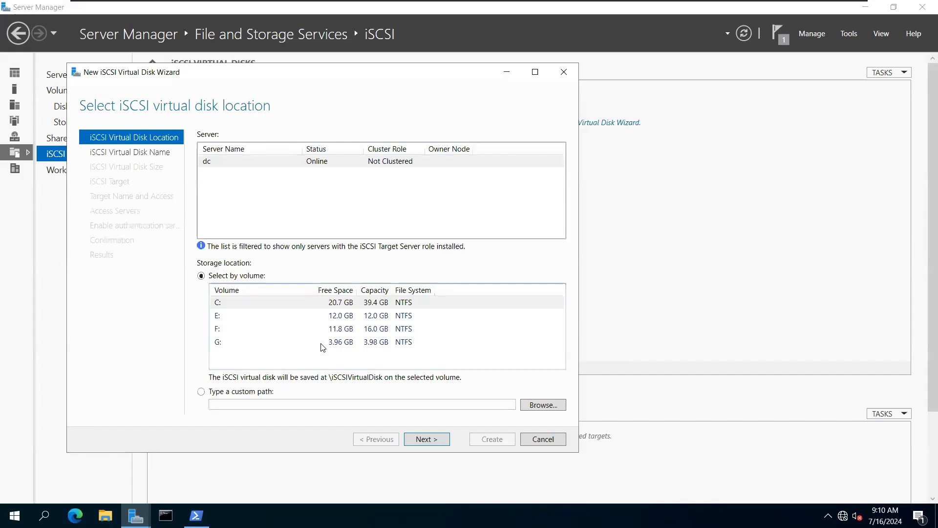
{"action": "left_click", "coordinate": [339, 345]}
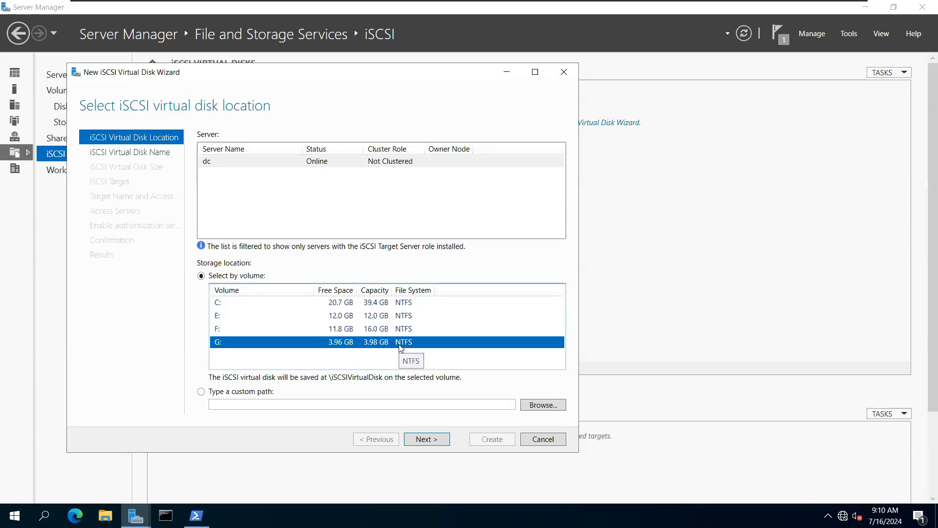
{"action": "left_click", "coordinate": [218, 305]}
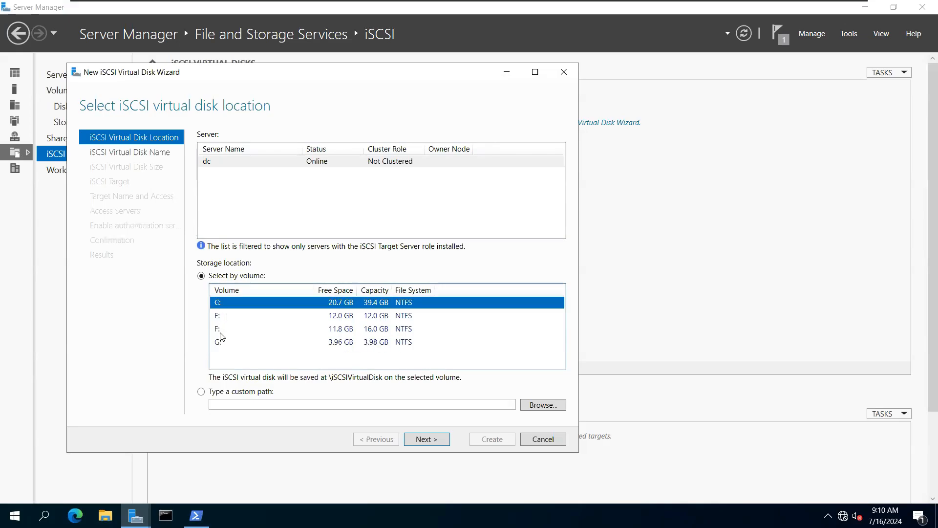
{"action": "left_click", "coordinate": [221, 340]}
{"action": "left_click", "coordinate": [115, 496]}
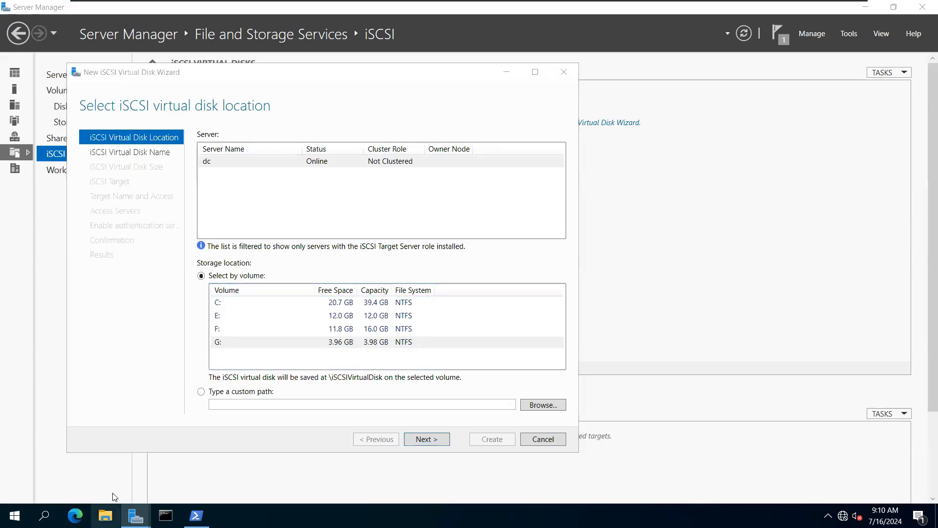
Step: Check in File Explorer that network drive G: is empty, then advance the wizard
{"action": "left_click", "coordinate": [105, 515]}
{"action": "left_click", "coordinate": [169, 255]}
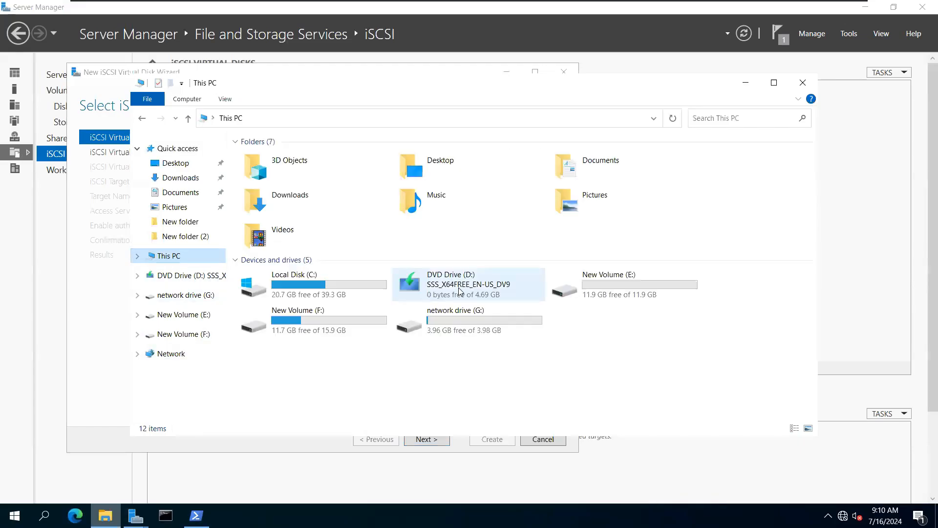
{"action": "double_click", "coordinate": [472, 324]}
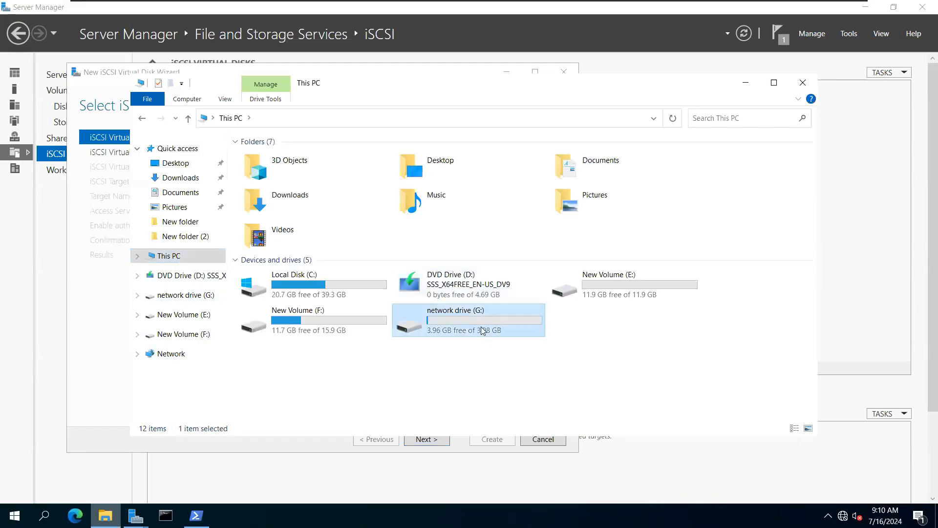
{"action": "left_click", "coordinate": [188, 121]}
{"action": "left_click", "coordinate": [745, 82]}
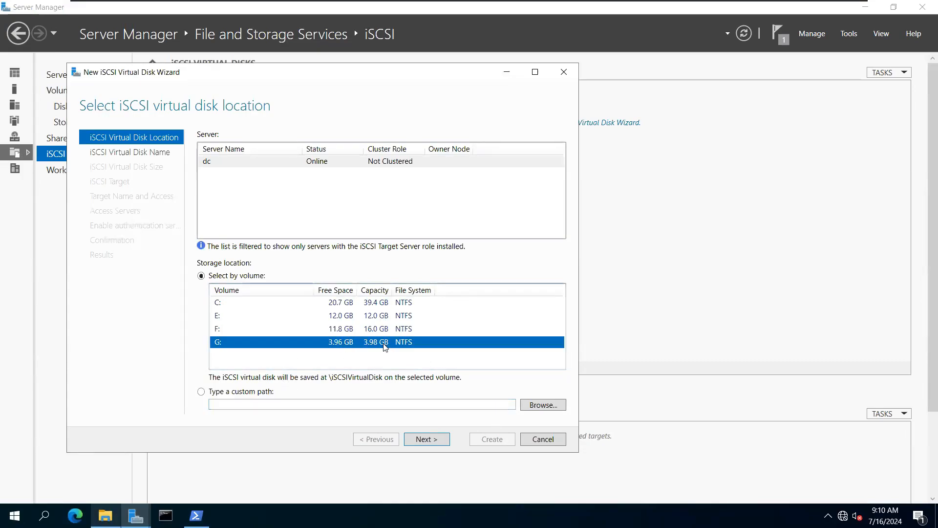
{"action": "left_click", "coordinate": [426, 440]}
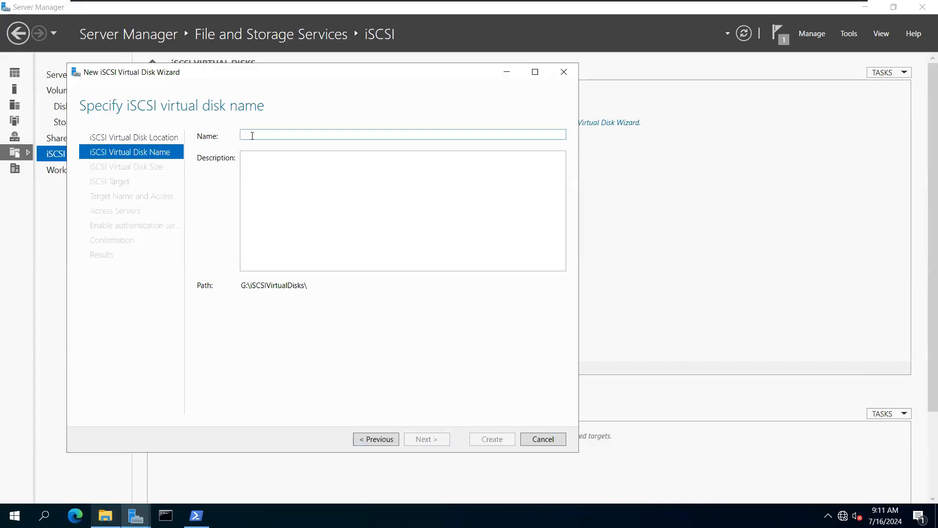
Step: Name the virtual disk 'icci-1' and give it a fixed size of 3.93 GB
{"action": "type", "text": "ic"}
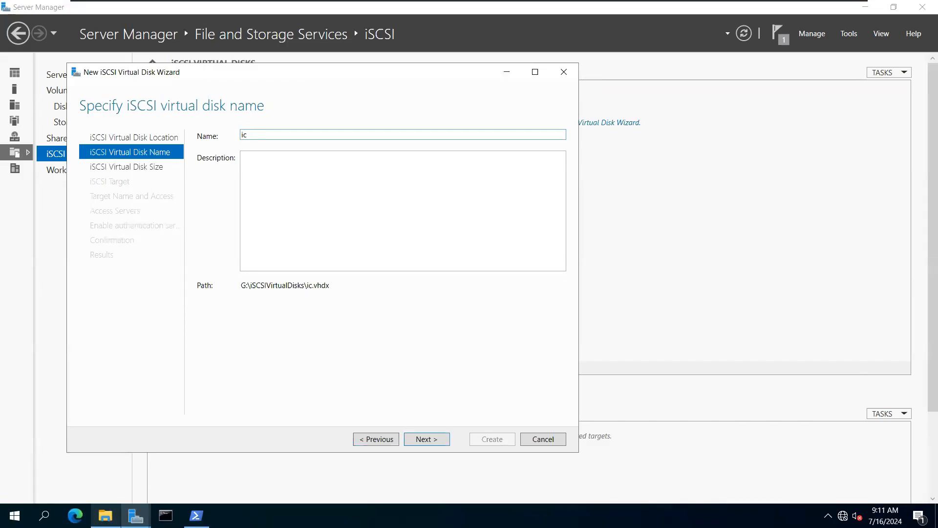
{"action": "type", "text": "ci-1"}
{"action": "left_click", "coordinate": [427, 439]}
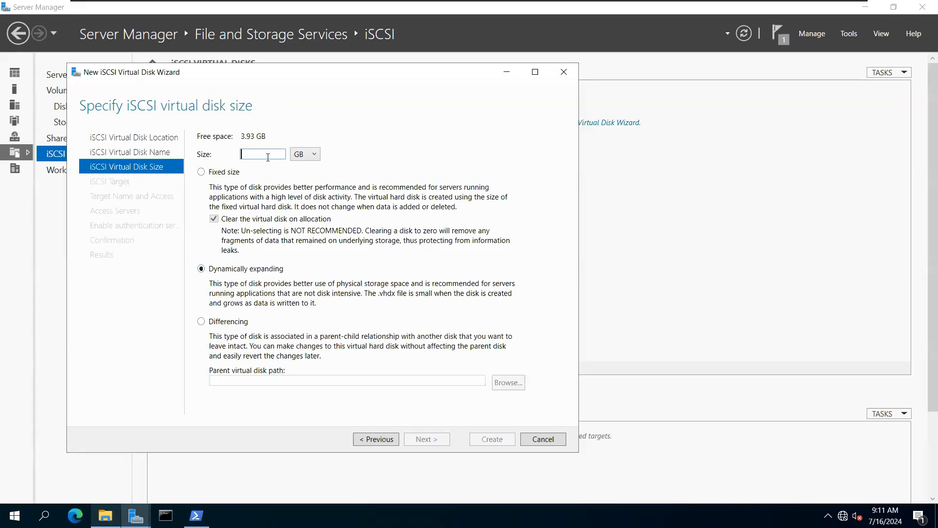
{"action": "left_click", "coordinate": [212, 172]}
{"action": "left_click", "coordinate": [201, 268]}
{"action": "left_click", "coordinate": [206, 175]}
{"action": "left_click", "coordinate": [253, 154]}
{"action": "type", "text": "3.93"}
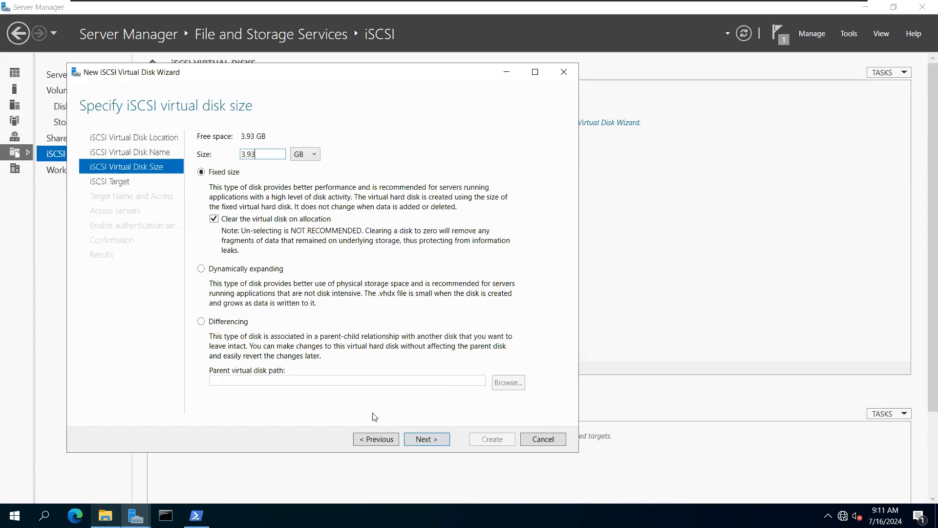
{"action": "left_click", "coordinate": [425, 442]}
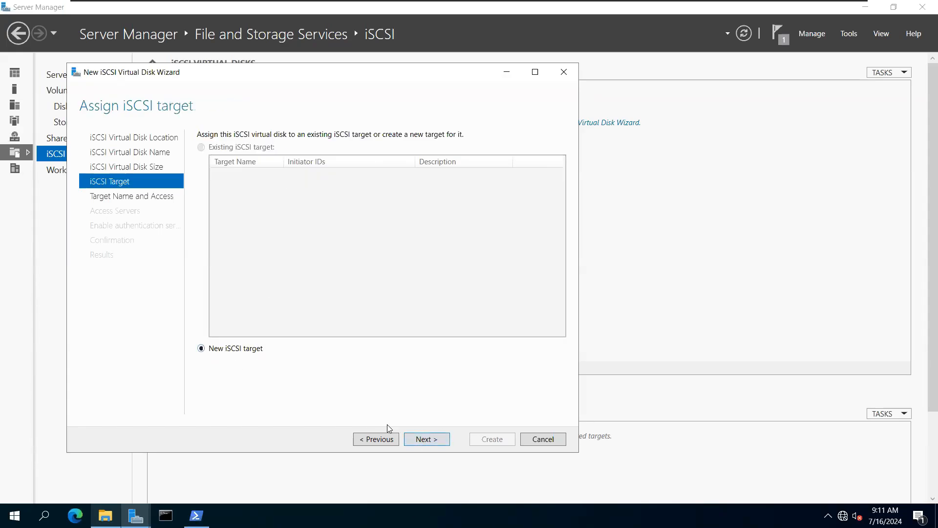
Step: Create a new iSCSI target named 'win-10-client' and advance to the access servers step
{"action": "left_click", "coordinate": [425, 440]}
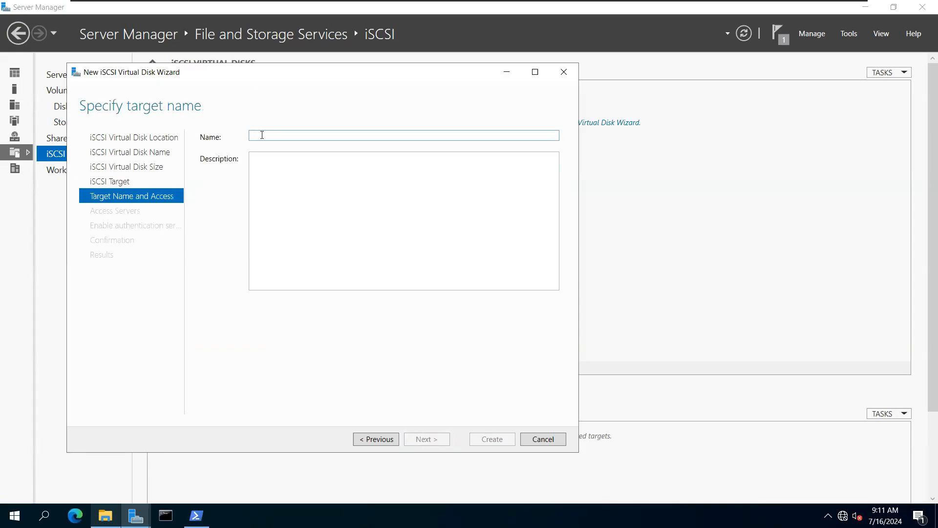
{"action": "type", "text": "win"}
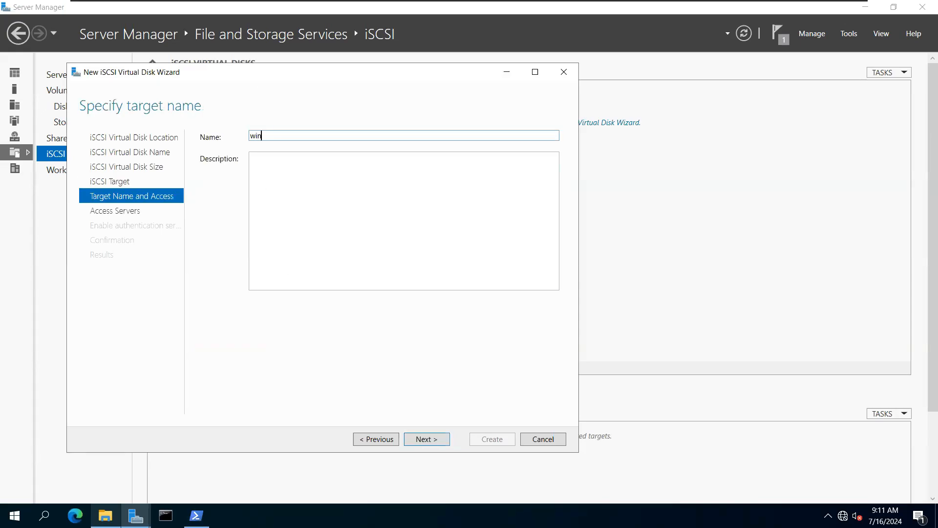
{"action": "type", "text": " 10 client"}
{"action": "left_click", "coordinate": [428, 439]}
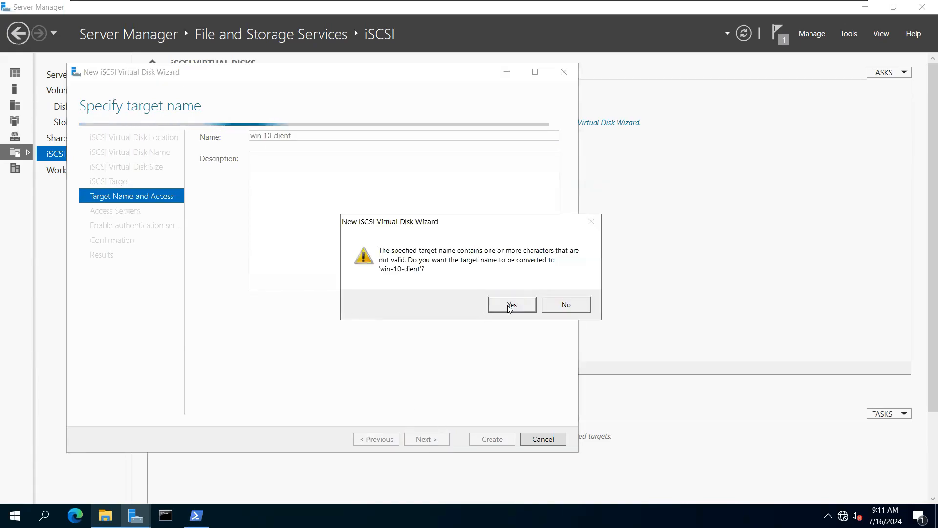
{"action": "left_click", "coordinate": [518, 311]}
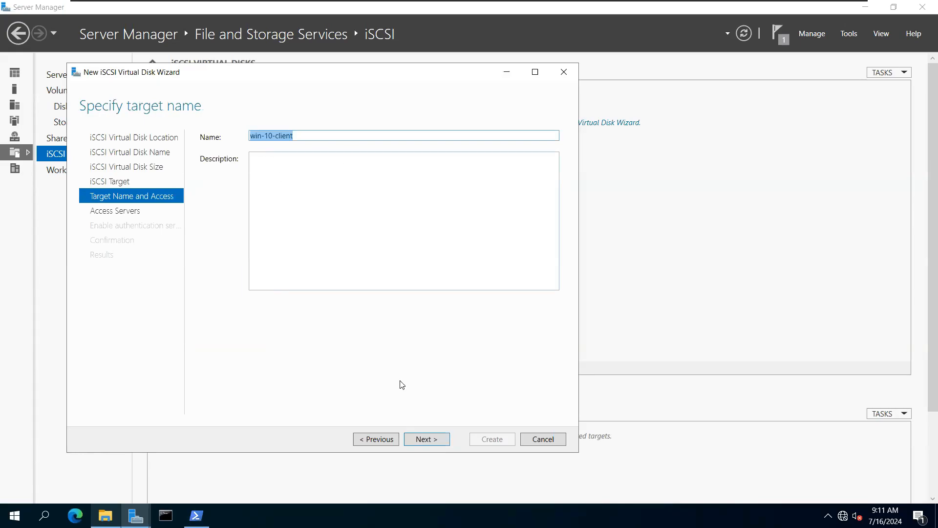
{"action": "left_click", "coordinate": [426, 439]}
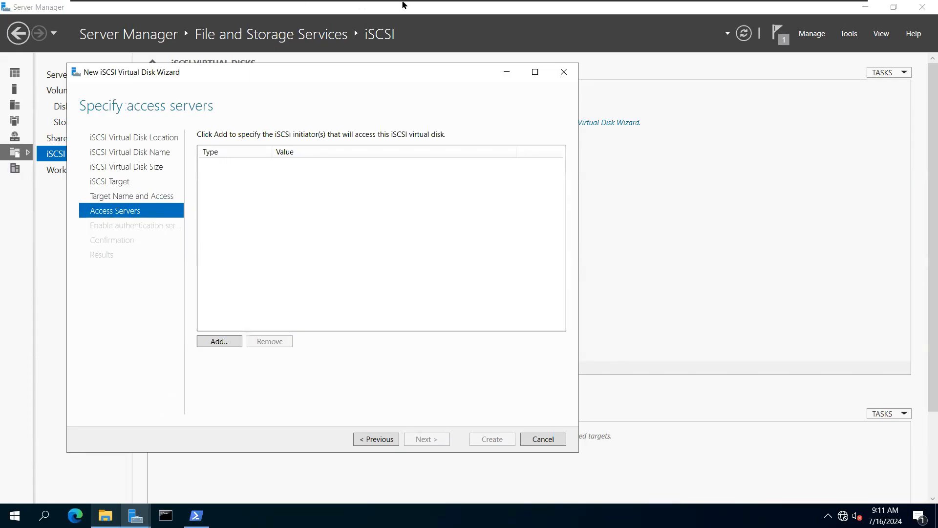
{"action": "mouse_move", "coordinate": [404, 5]}
{"action": "left_click", "coordinate": [508, 6]}
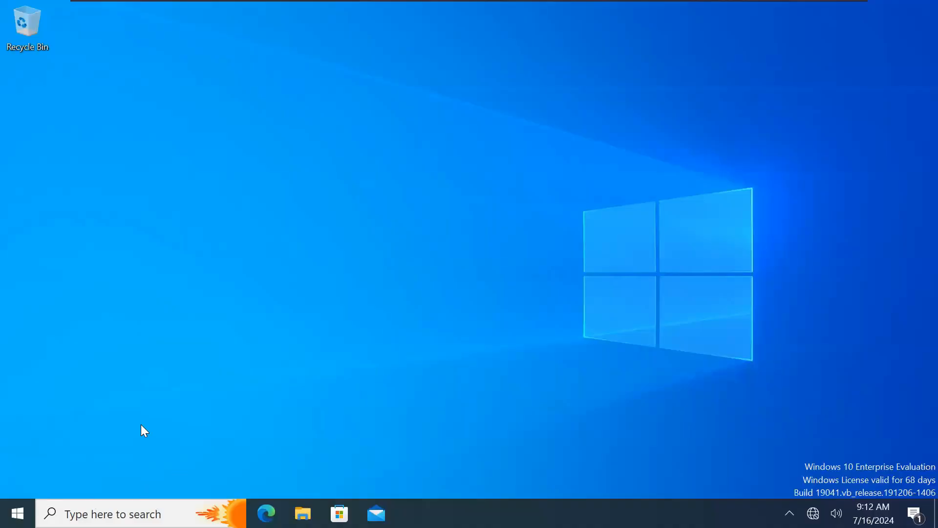
Step: Open Command Prompt and run ipconfig to find the client's IPv4 address, 192.168.1.118
{"action": "key", "text": "super+r"}
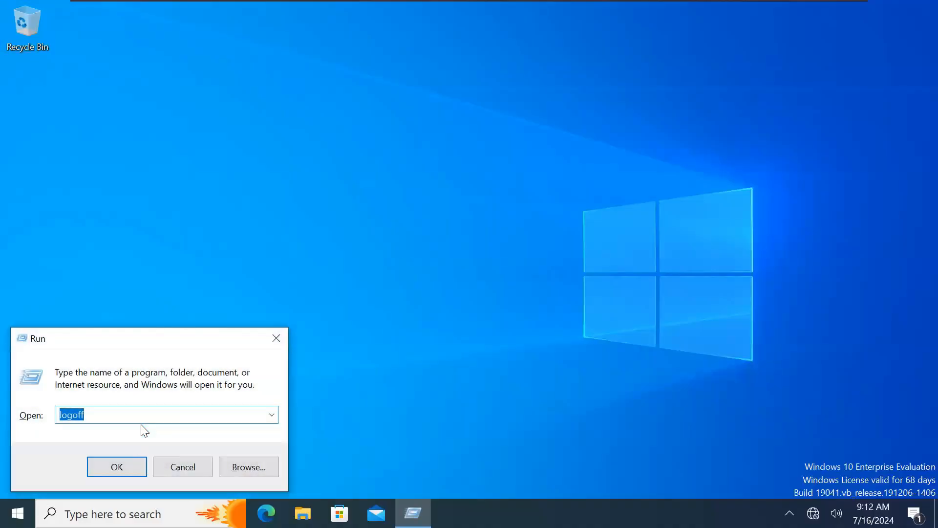
{"action": "type", "text": "cmd"}
{"action": "key", "text": "Return"}
{"action": "type", "text": "i"}
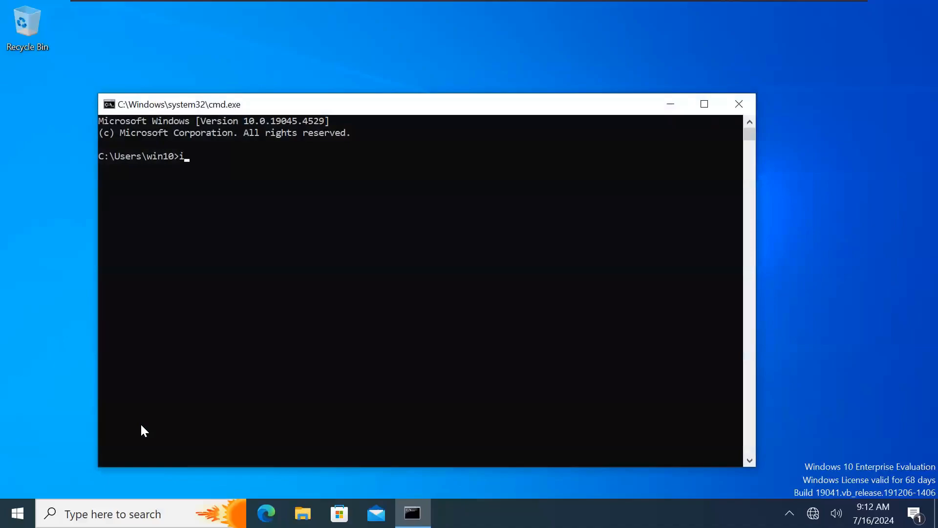
{"action": "type", "text": "pconigg"}
{"action": "key", "text": "Return"}
{"action": "type", "text": "ipconfig"}
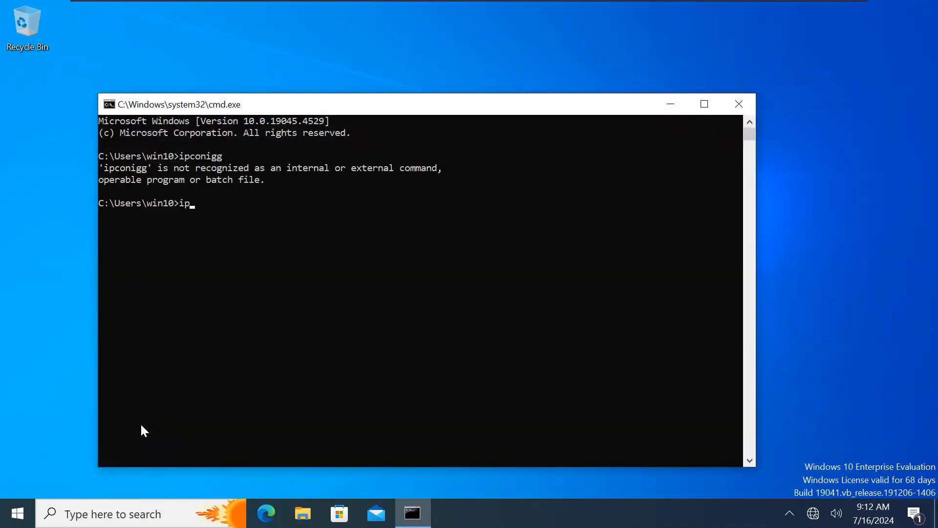
{"action": "key", "text": "Return"}
Step: Ping the server at 192.168.1.110 to confirm it replies, then close the console
{"action": "left_click", "coordinate": [320, 381]}
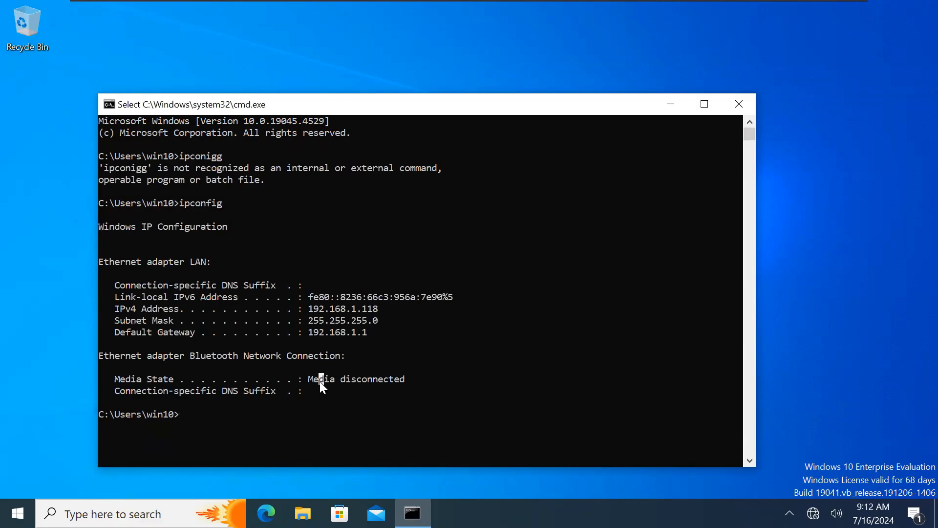
{"action": "type", "text": "p"}
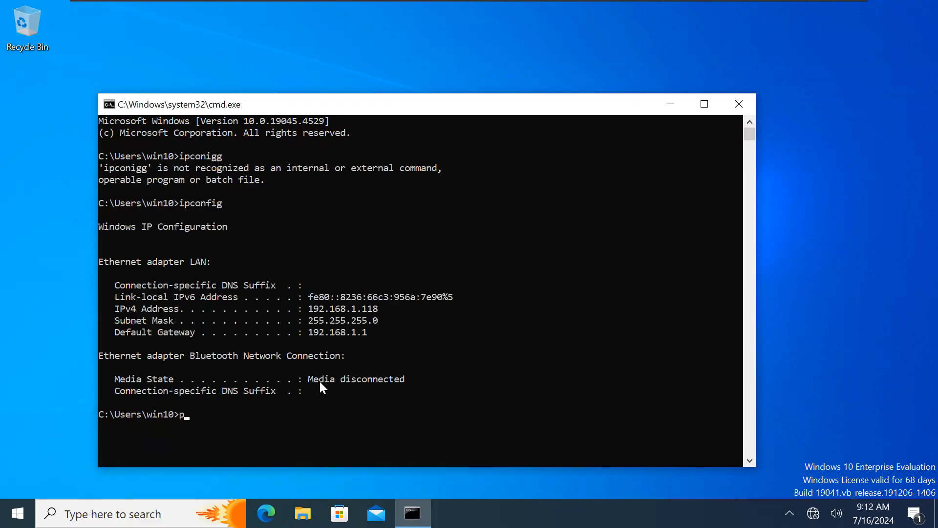
{"action": "type", "text": "ing 192.168.1.110"}
{"action": "key", "text": "Return"}
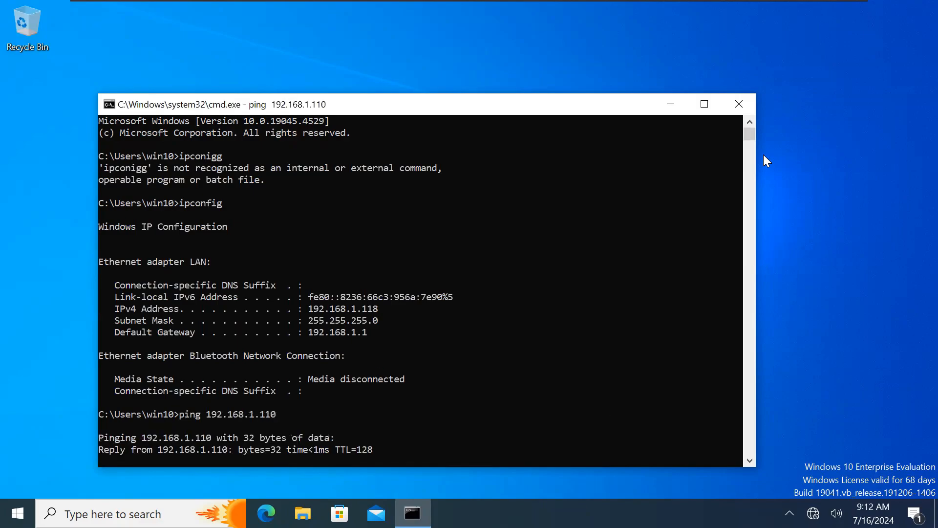
{"action": "left_click", "coordinate": [739, 104]}
Step: On the server, add an initiator by browsing the directory and selecting computer CLIENT1.mylab.com
{"action": "mouse_move", "coordinate": [264, 5]}
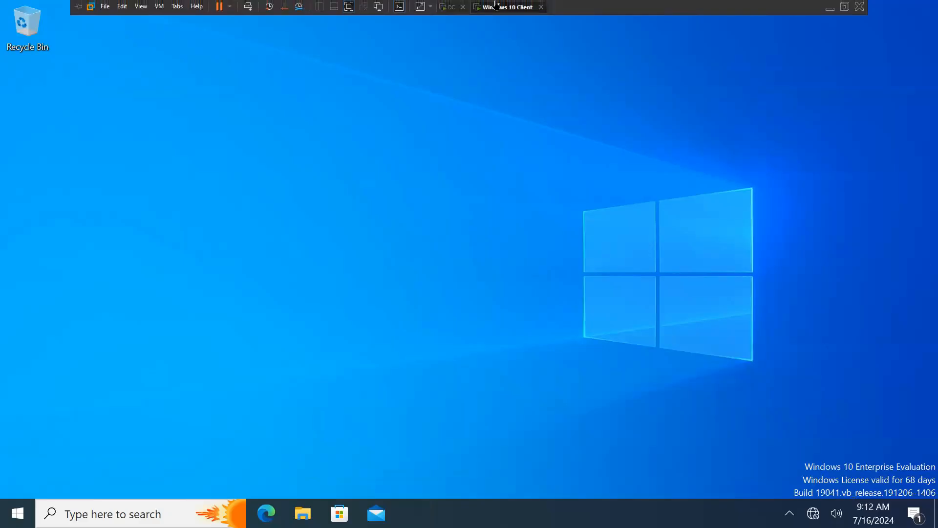
{"action": "left_click", "coordinate": [459, 7]}
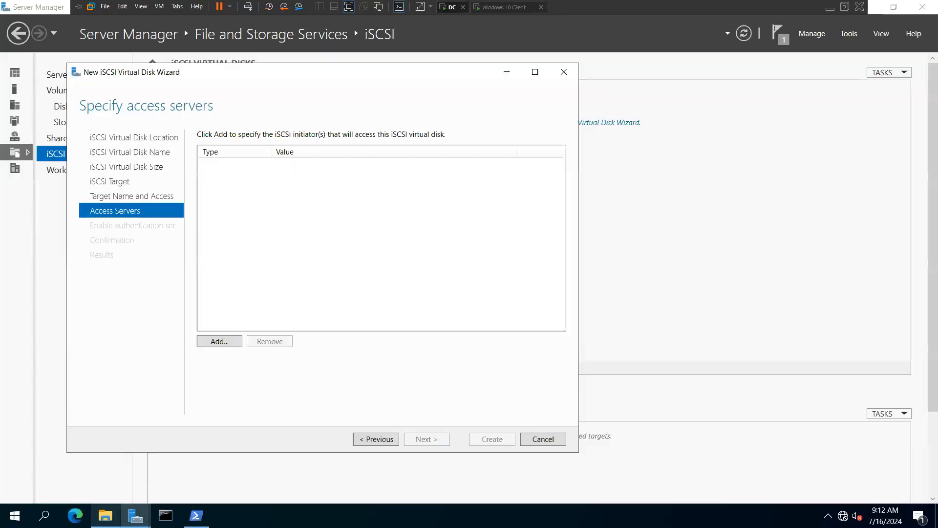
{"action": "left_click", "coordinate": [219, 341]}
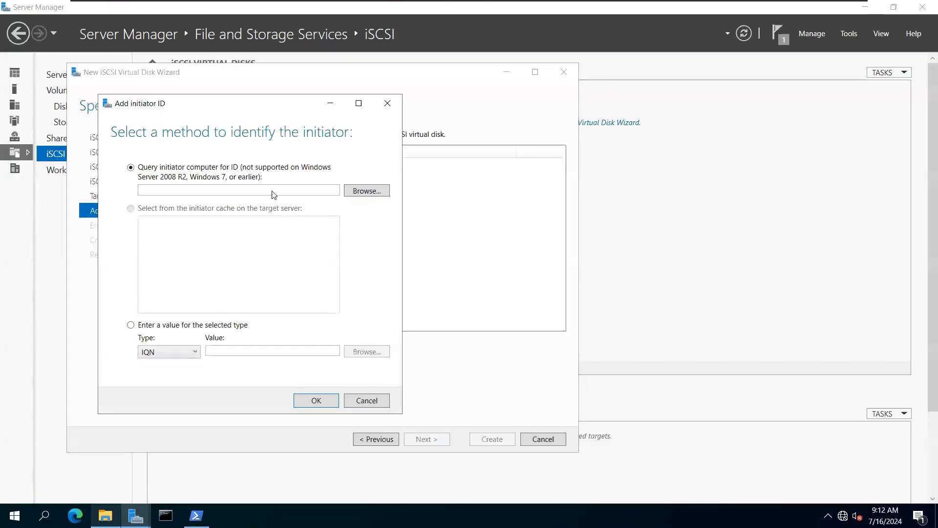
{"action": "left_click", "coordinate": [174, 353]}
{"action": "left_click", "coordinate": [166, 387]}
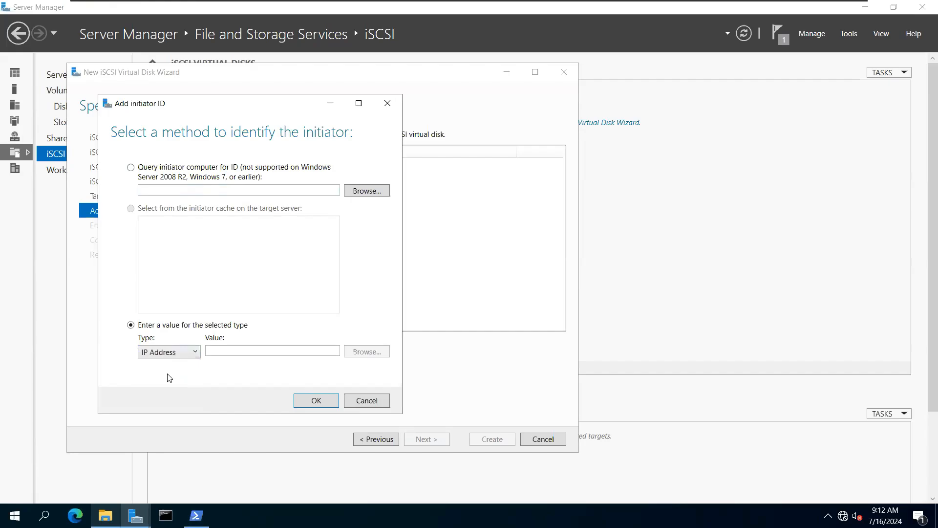
{"action": "left_click", "coordinate": [218, 350]}
{"action": "left_click", "coordinate": [369, 192]}
{"action": "left_click", "coordinate": [132, 248]}
{"action": "left_click", "coordinate": [409, 253]}
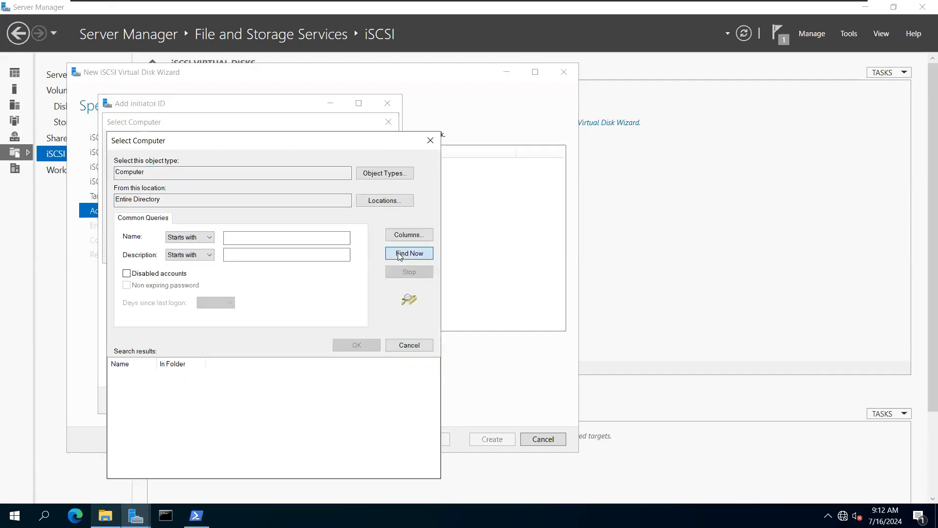
{"action": "left_click", "coordinate": [133, 386]}
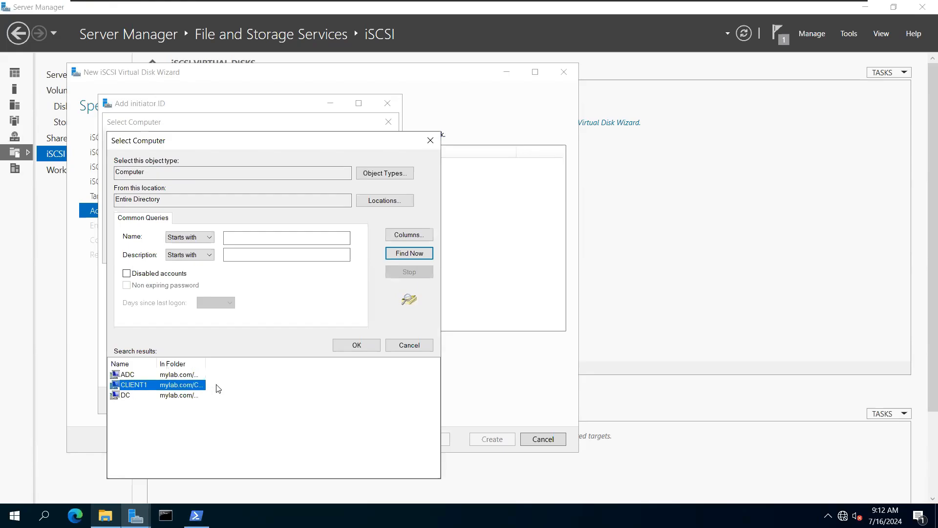
{"action": "left_click", "coordinate": [357, 345]}
{"action": "left_click", "coordinate": [314, 253]}
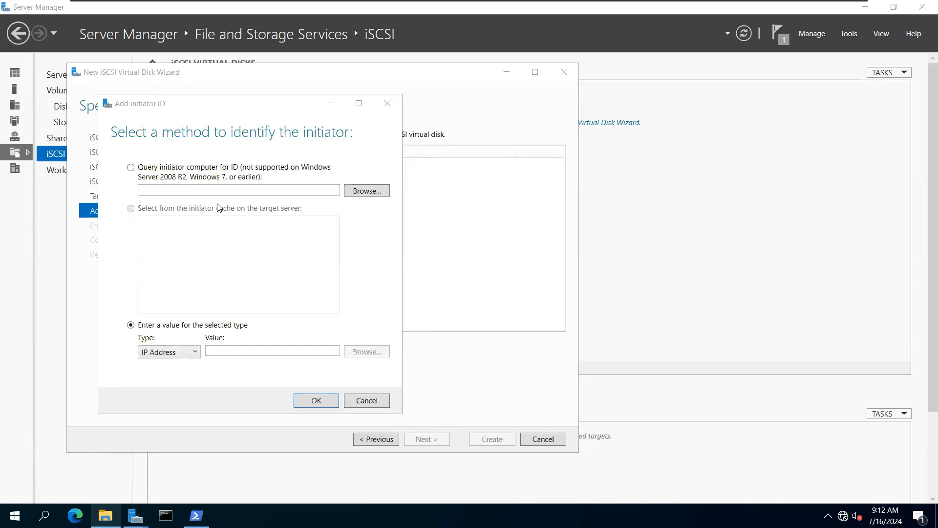
{"action": "double_click", "coordinate": [221, 188]}
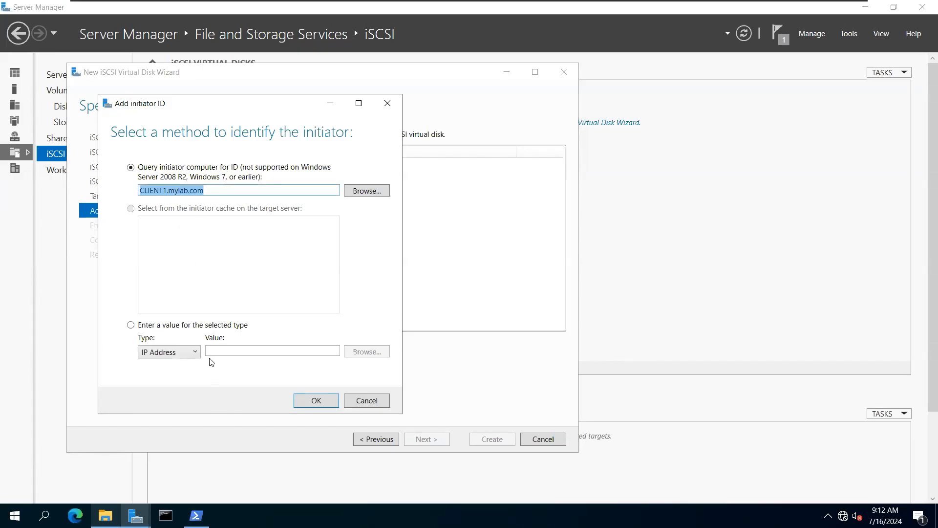
Step: Enter the initiator identifier directly as an IP Address, typing the client's 192.168.1.118
{"action": "left_click", "coordinate": [152, 170]}
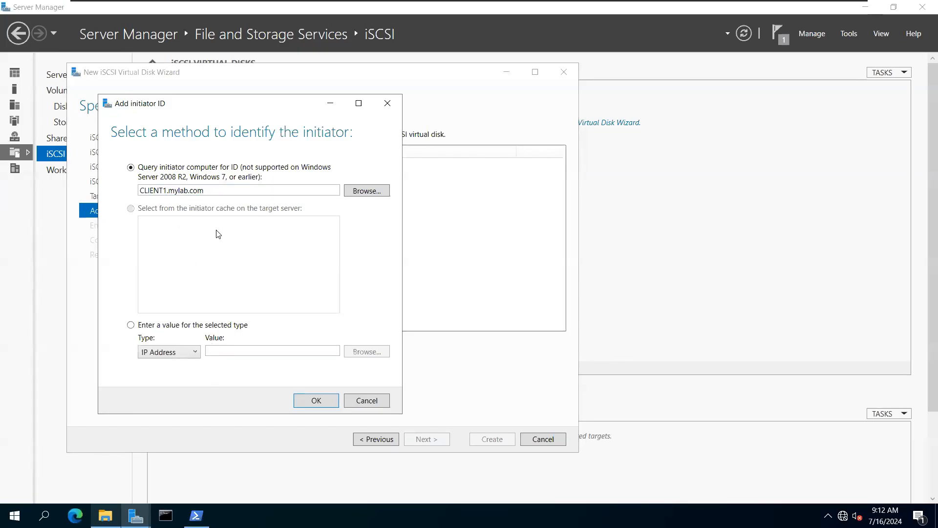
{"action": "left_click", "coordinate": [222, 350]}
{"action": "left_click", "coordinate": [131, 326]}
{"action": "left_click", "coordinate": [219, 352]}
{"action": "left_click", "coordinate": [174, 355]}
{"action": "left_click", "coordinate": [168, 391]}
{"action": "left_click", "coordinate": [217, 349]}
{"action": "type", "text": "192.168."}
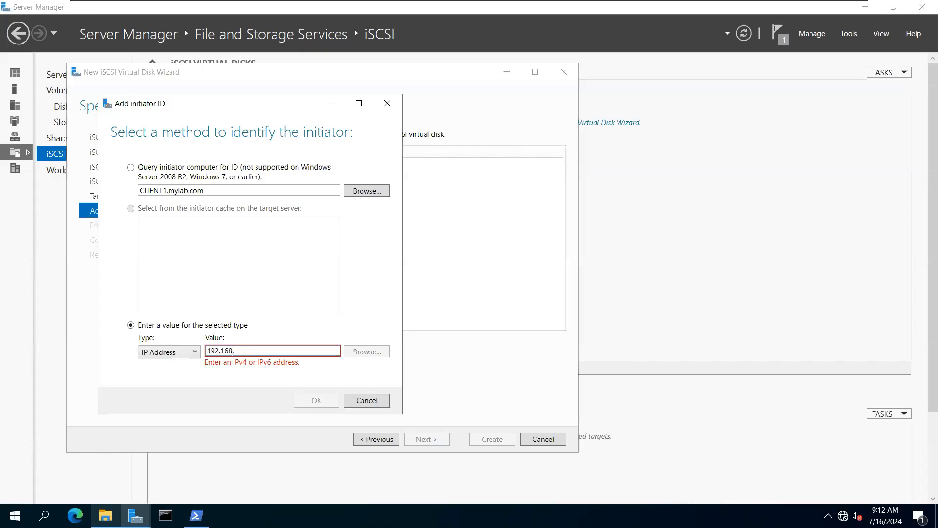
{"action": "type", "text": "1.118"}
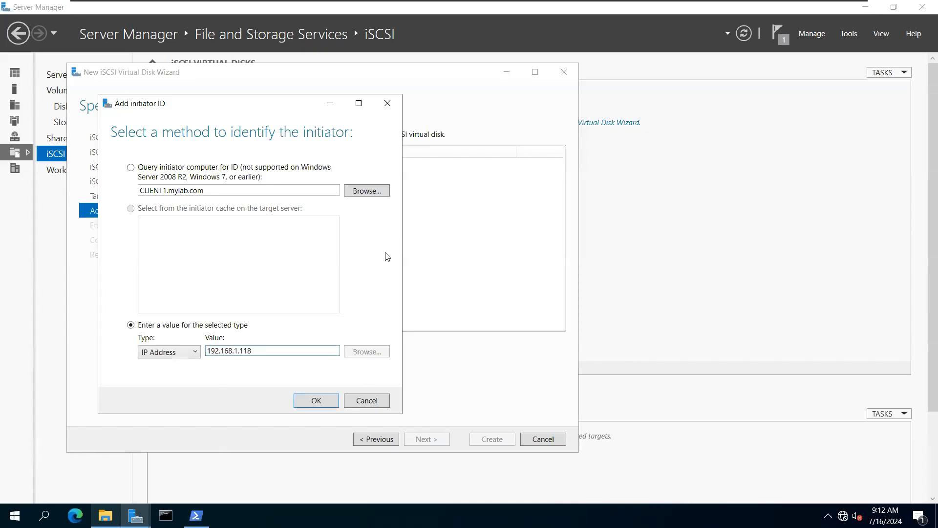
{"action": "left_click", "coordinate": [508, 7]}
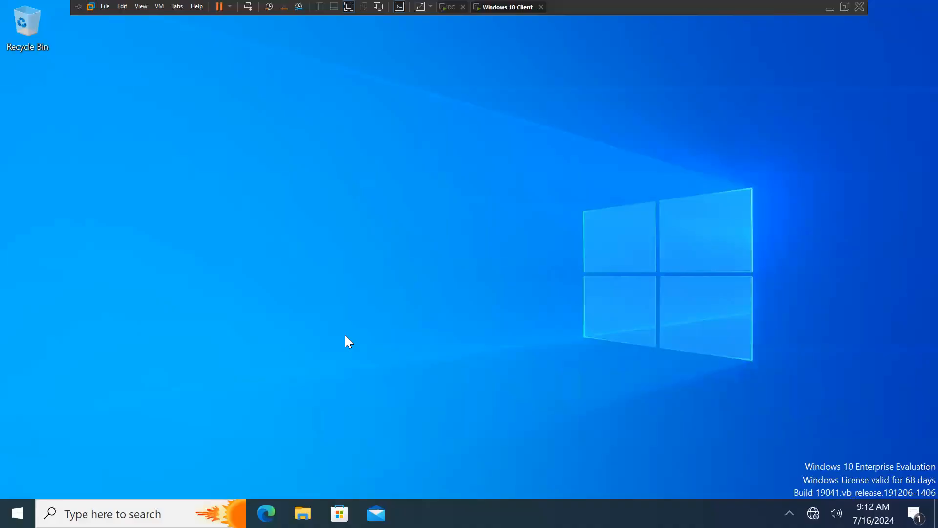
Step: Run ipconfig in a fresh Command Prompt on the client, reconfirming IPv4 192.168.1.118
{"action": "key", "text": "super+r"}
{"action": "type", "text": "cmd"}
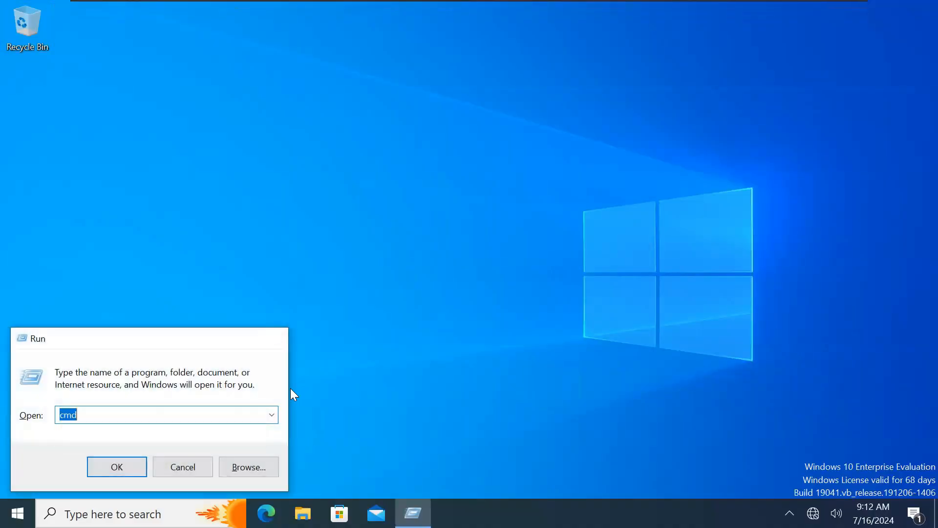
{"action": "key", "text": "Return"}
{"action": "type", "text": "ip"}
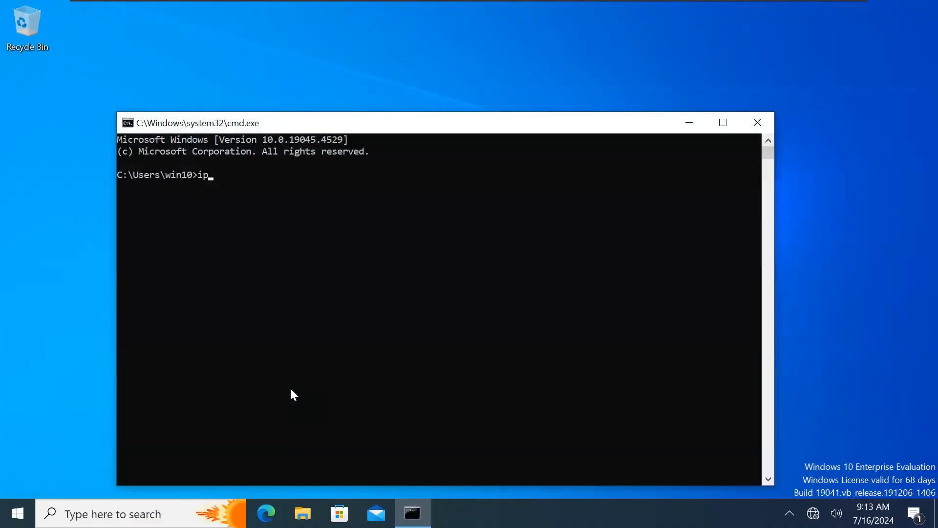
{"action": "type", "text": "confog"}
{"action": "key", "text": "Return"}
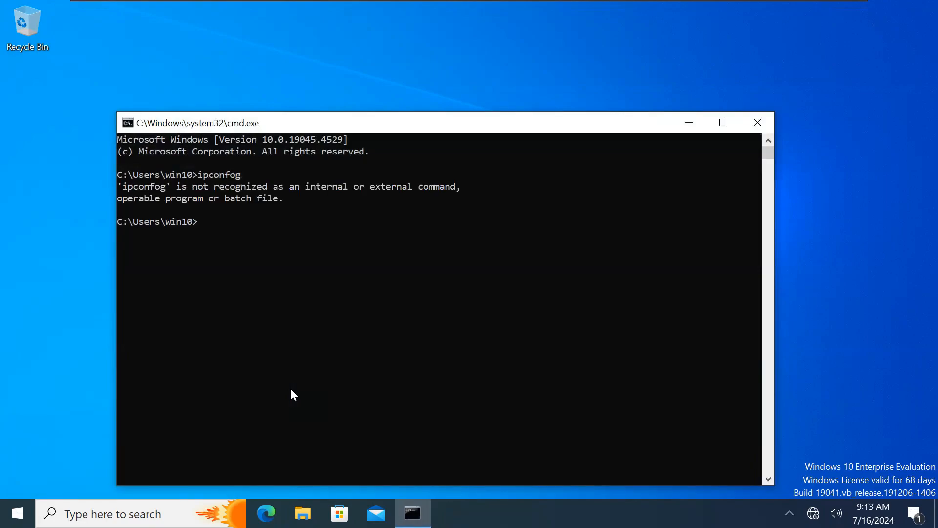
{"action": "type", "text": "ipconighg"}
{"action": "key", "text": "Return"}
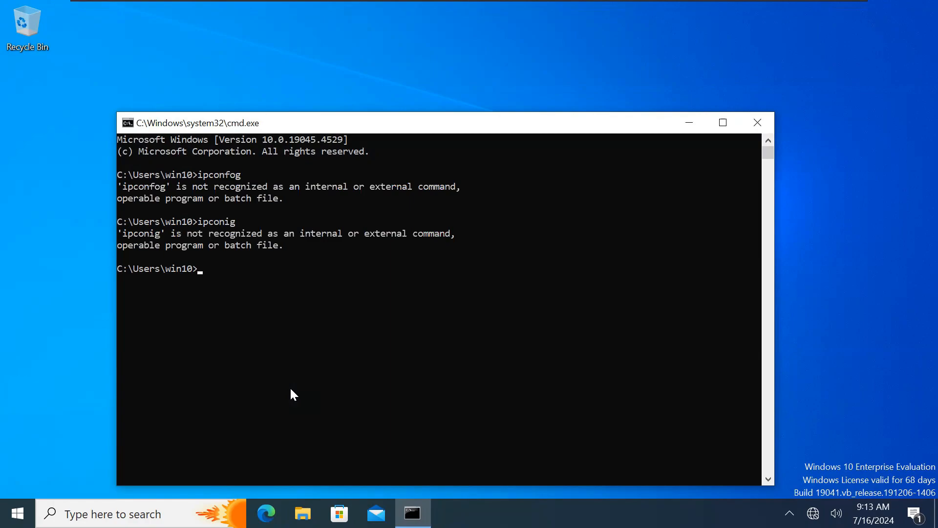
{"action": "type", "text": "ipconfig"}
{"action": "key", "text": "Return"}
{"action": "mouse_move", "coordinate": [664, 4]}
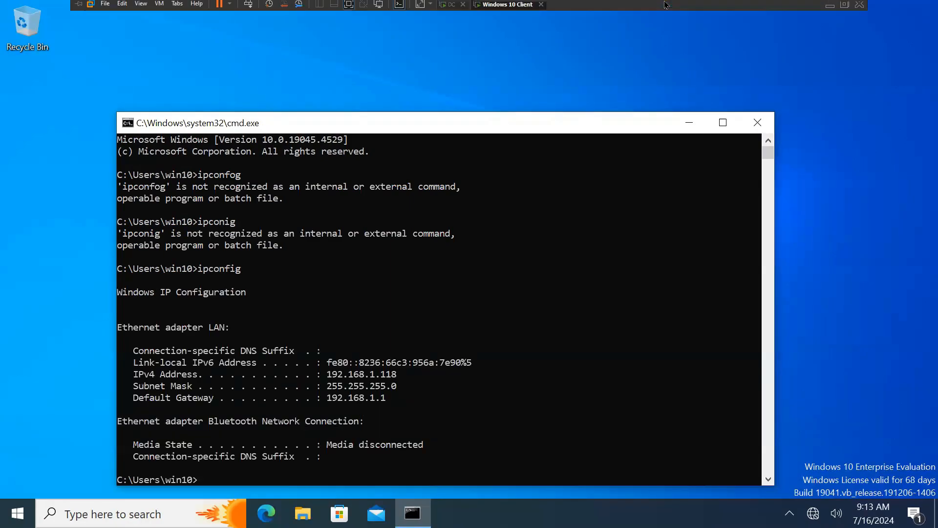
{"action": "left_click", "coordinate": [446, 7]}
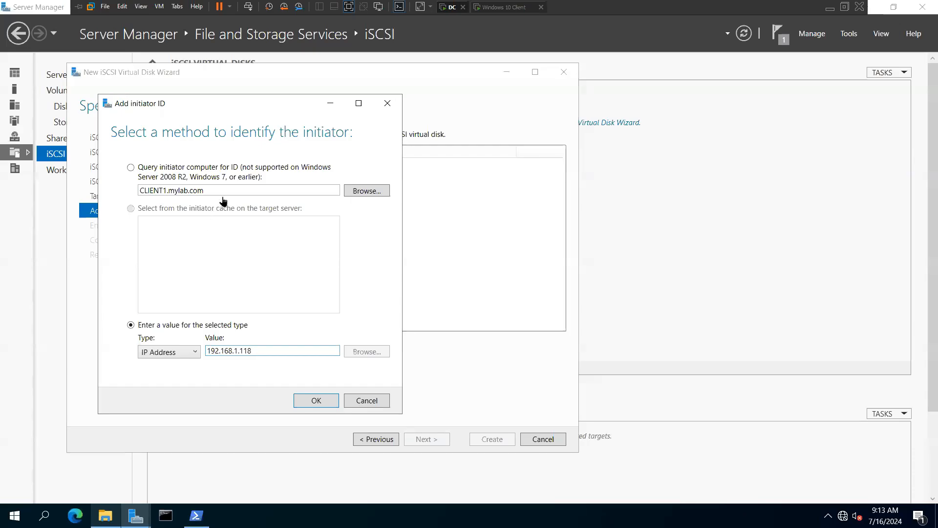
Step: Confirm initiator 192.168.1.118, skip authentication, and create the 3.93 GB disk with target win-10-client
{"action": "left_click", "coordinate": [316, 400]}
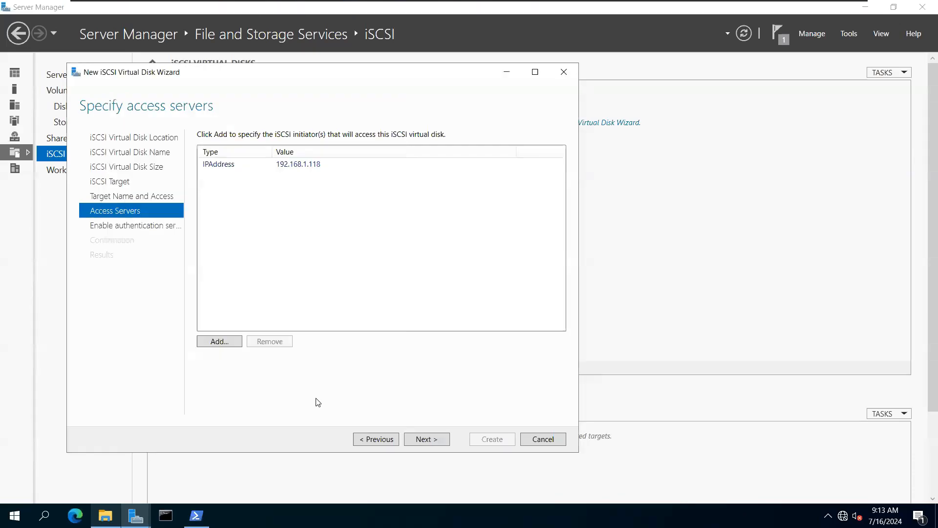
{"action": "left_click", "coordinate": [289, 166]}
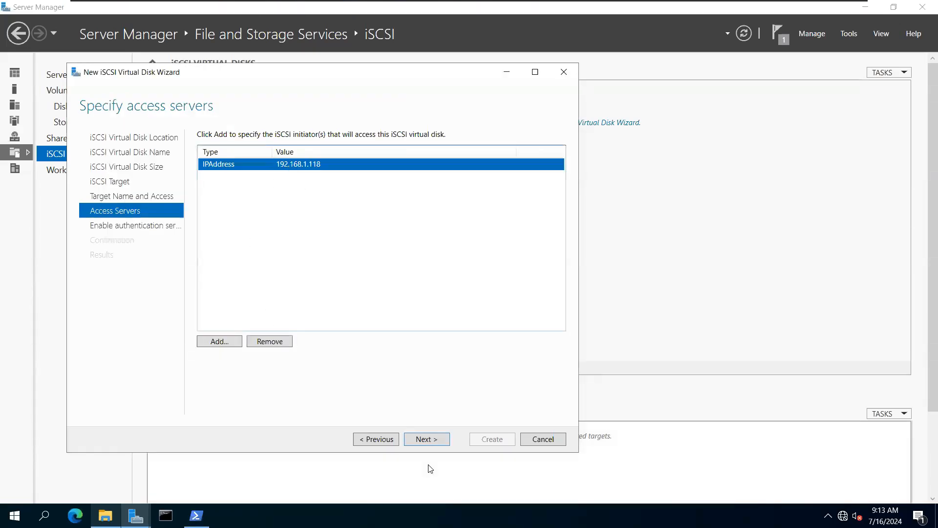
{"action": "left_click", "coordinate": [427, 438]}
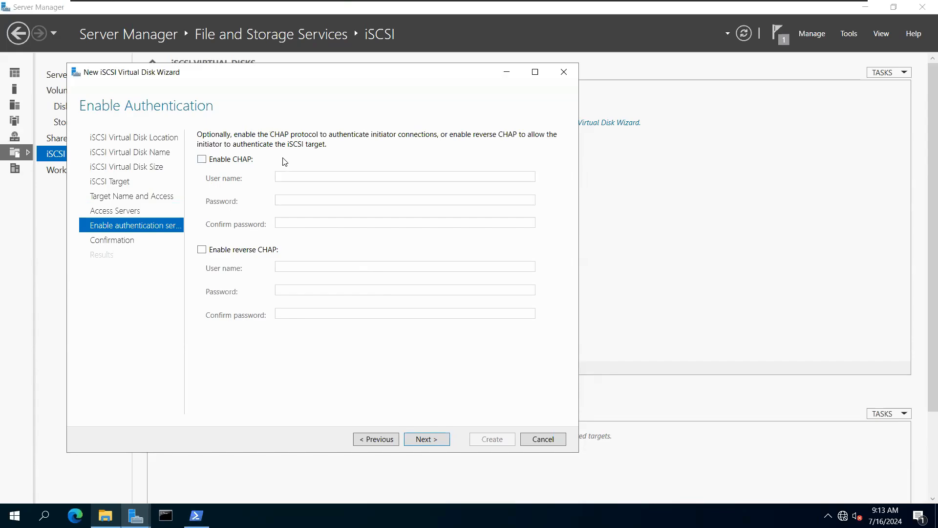
{"action": "left_click", "coordinate": [440, 442]}
{"action": "left_click", "coordinate": [475, 444]}
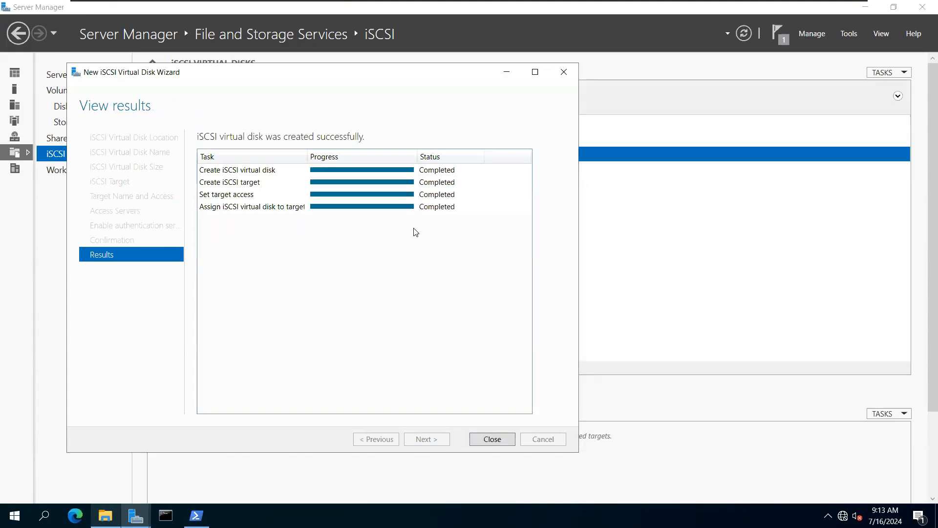
{"action": "left_click", "coordinate": [493, 440]}
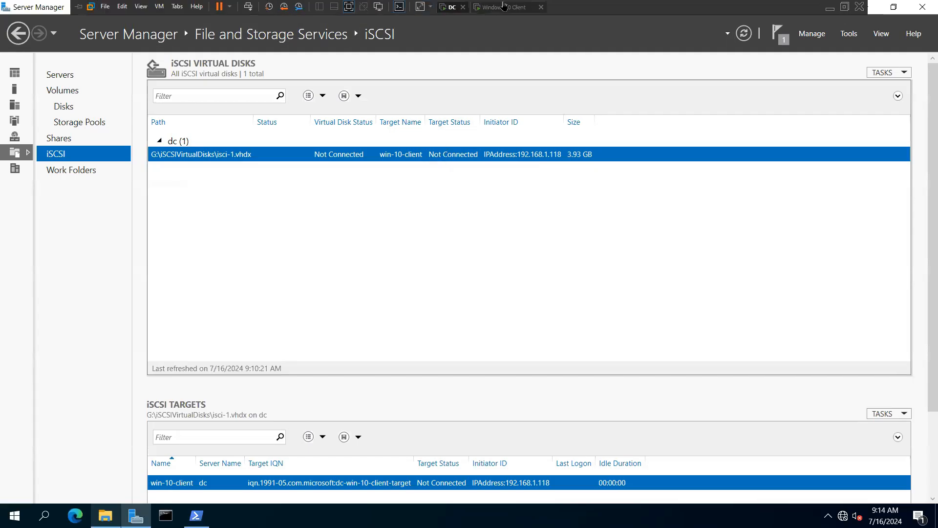
{"action": "left_click", "coordinate": [504, 6]}
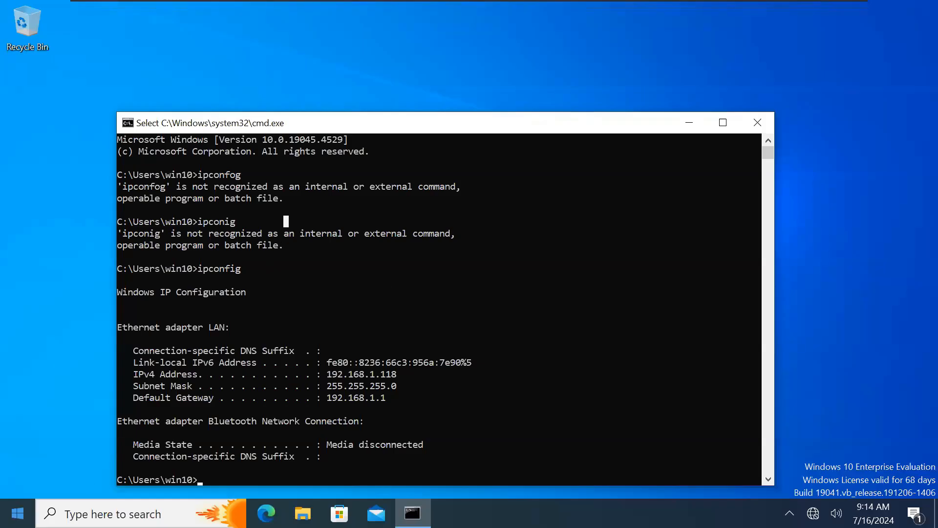
Step: Quick Connect iSCSI Initiator to 192.168.1.110 so target dc-win-10-client-target shows Connected
{"action": "key", "text": "super"}
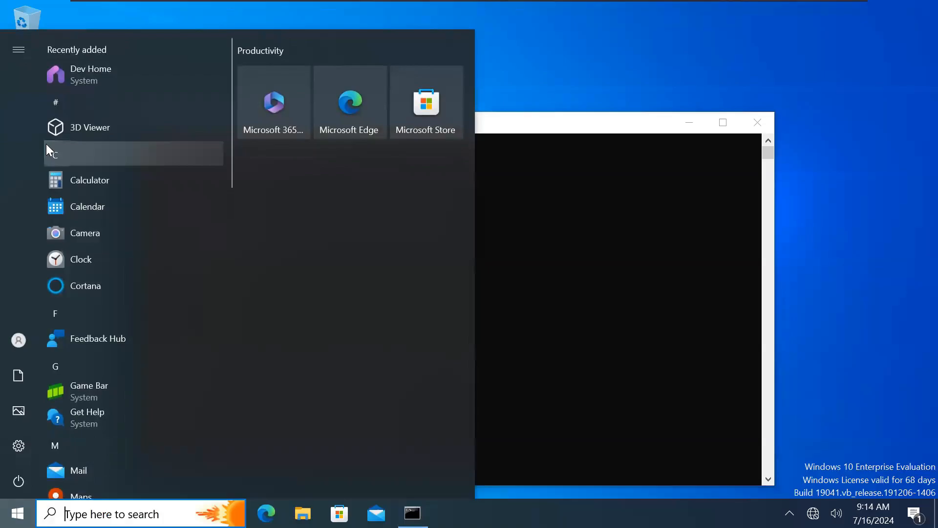
{"action": "type", "text": "isc"}
{"action": "left_click", "coordinate": [95, 112]}
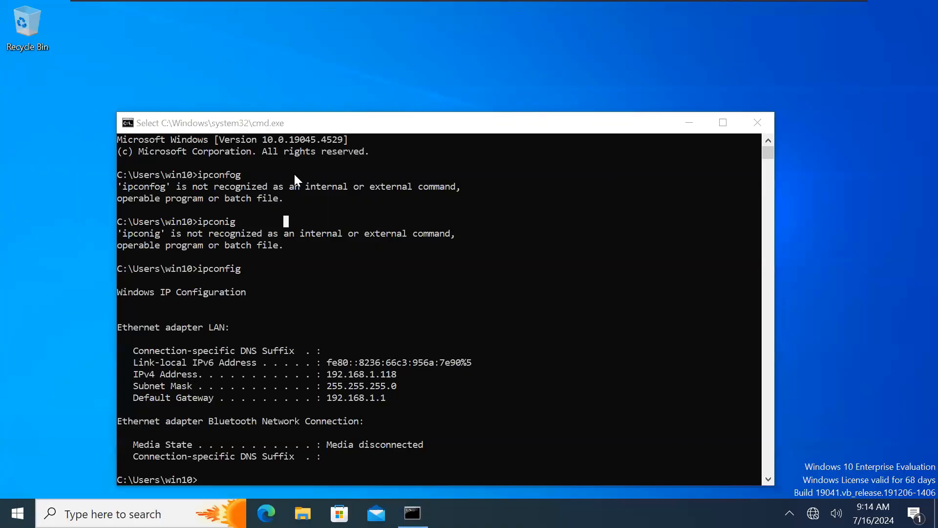
{"action": "type", "text": "19"}
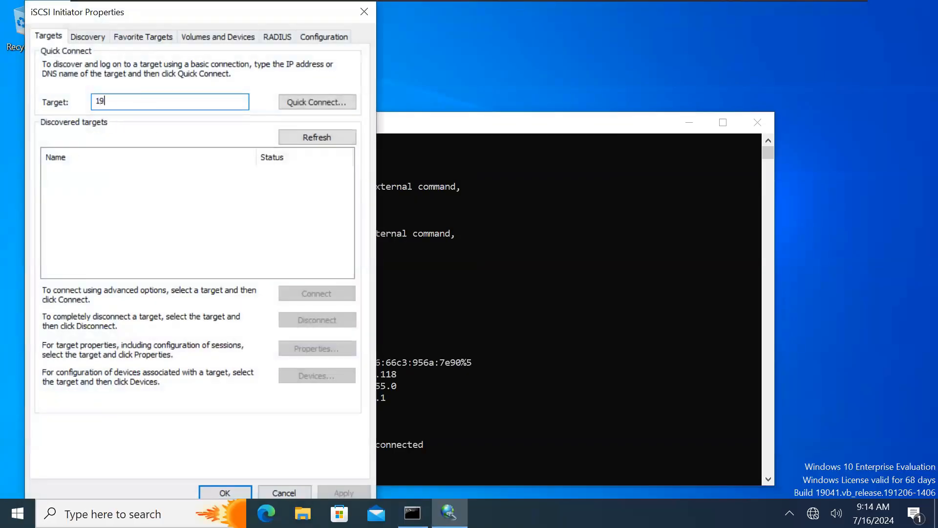
{"action": "type", "text": "2.168.1.110"}
{"action": "left_click", "coordinate": [313, 104]}
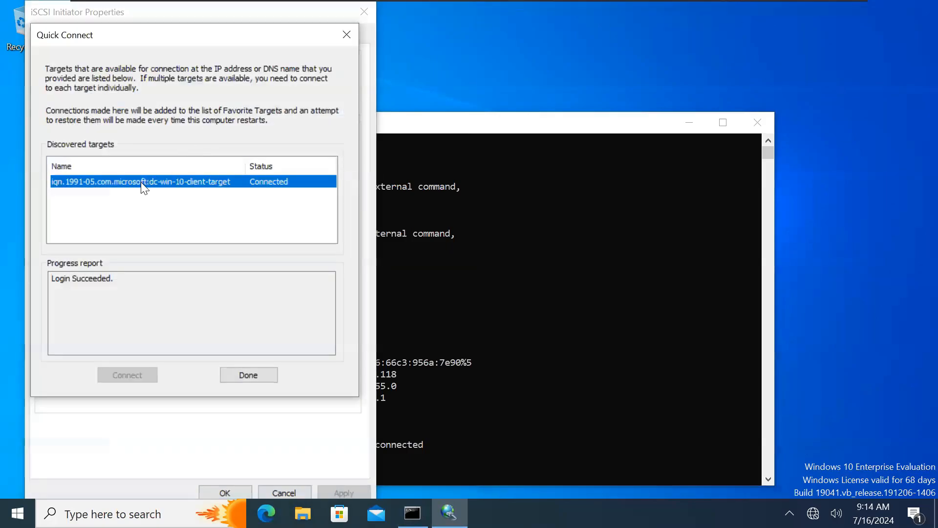
{"action": "left_click", "coordinate": [91, 307]}
{"action": "left_click", "coordinate": [249, 375]}
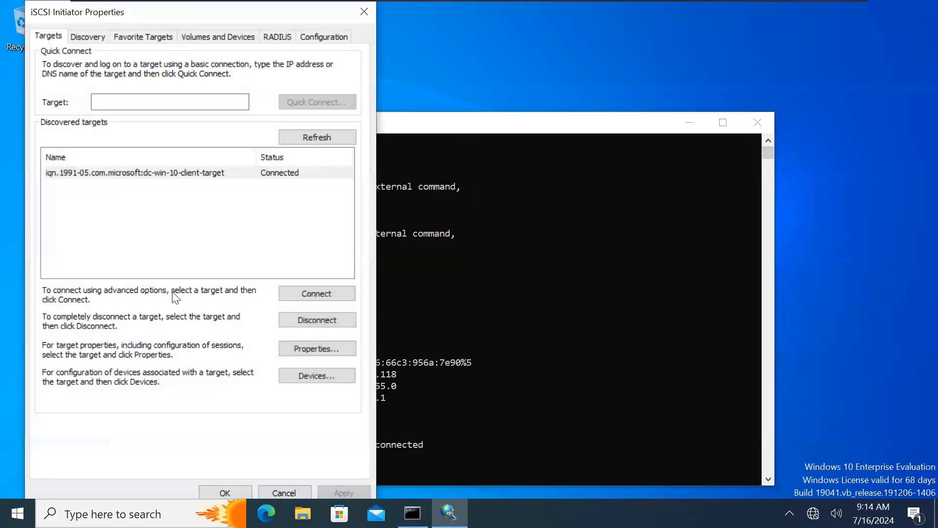
{"action": "left_click", "coordinate": [219, 491]}
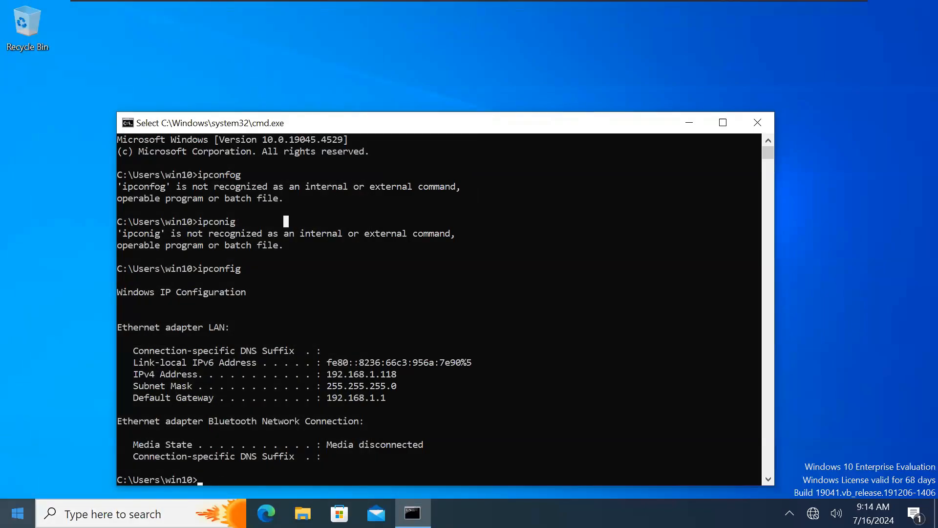
Step: In Disk Management, initialize the new Disk 1 with the MBR partition style
{"action": "right_click", "coordinate": [17, 513]}
{"action": "left_click", "coordinate": [65, 262]}
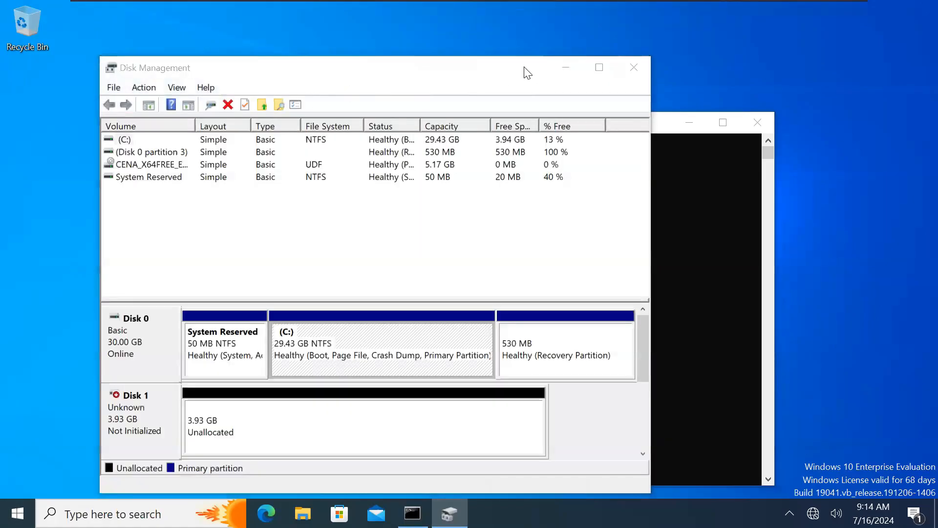
{"action": "left_click", "coordinate": [268, 228]}
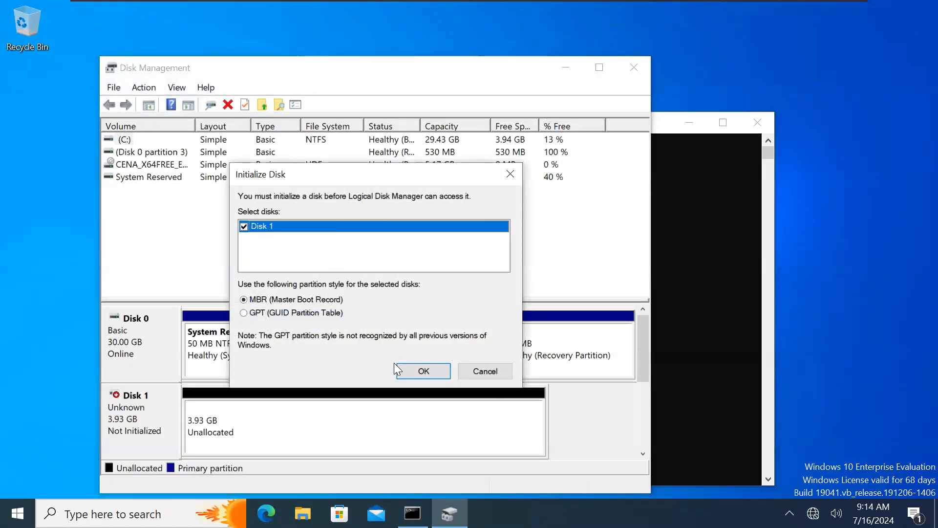
{"action": "left_click", "coordinate": [422, 371]}
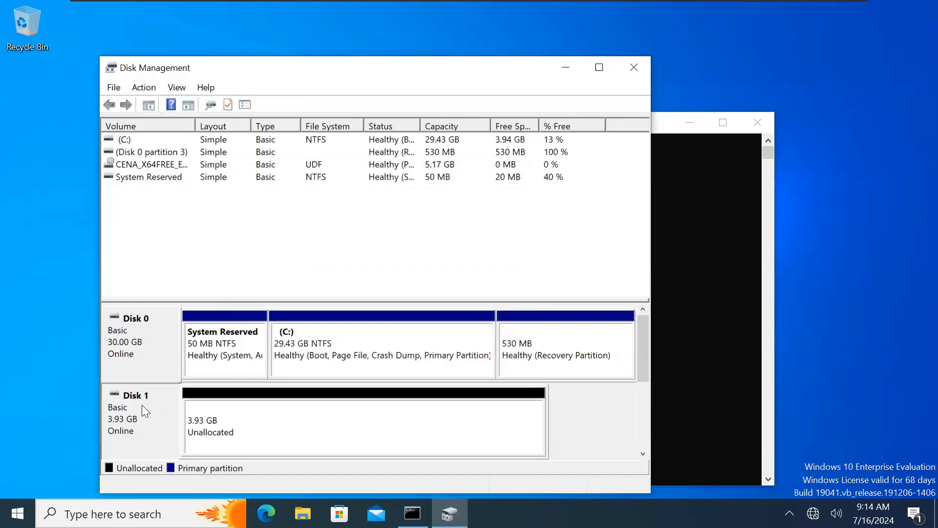
{"action": "left_click_drag", "start_coordinate": [333, 67], "coordinate": [309, 46]}
Step: Start a New Simple Volume on Disk 1's unallocated space, then cancel the wizard
{"action": "left_click", "coordinate": [179, 391]}
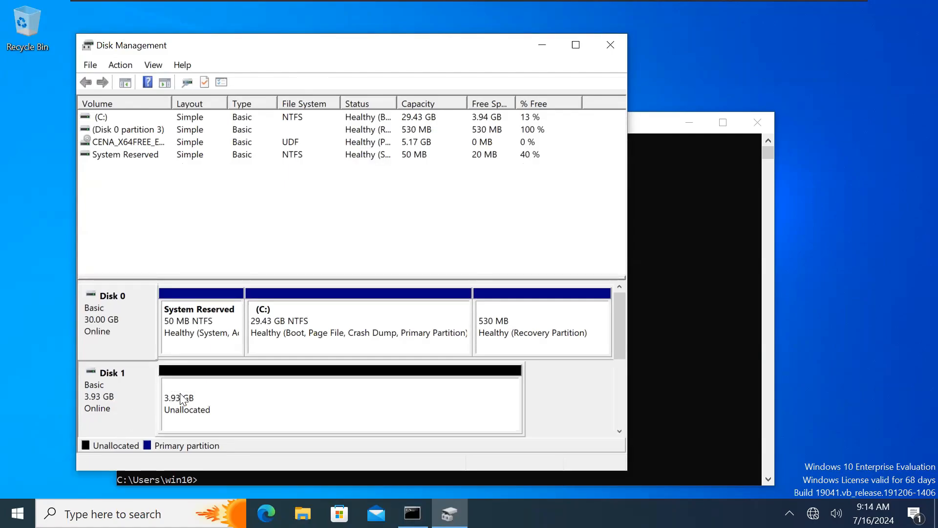
{"action": "right_click", "coordinate": [186, 394]}
{"action": "left_click", "coordinate": [236, 277]}
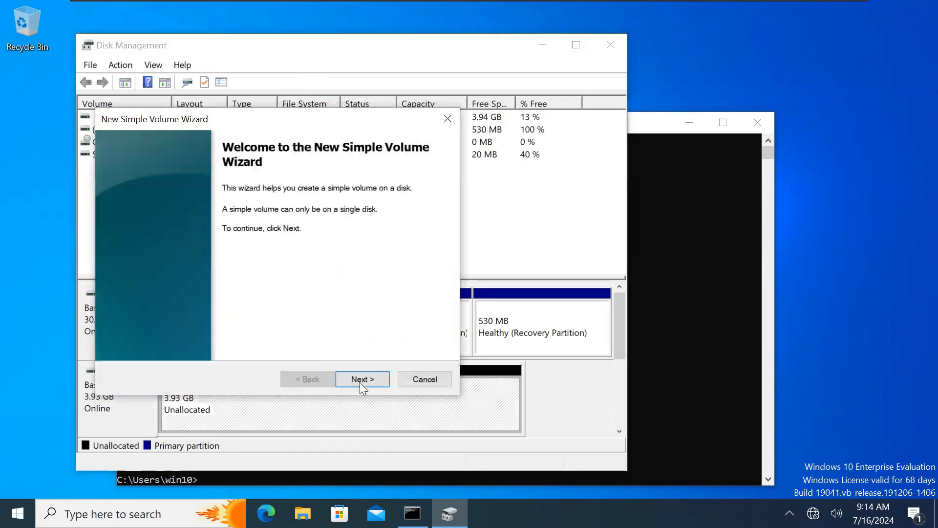
{"action": "left_click", "coordinate": [361, 379]}
{"action": "left_click", "coordinate": [362, 378]}
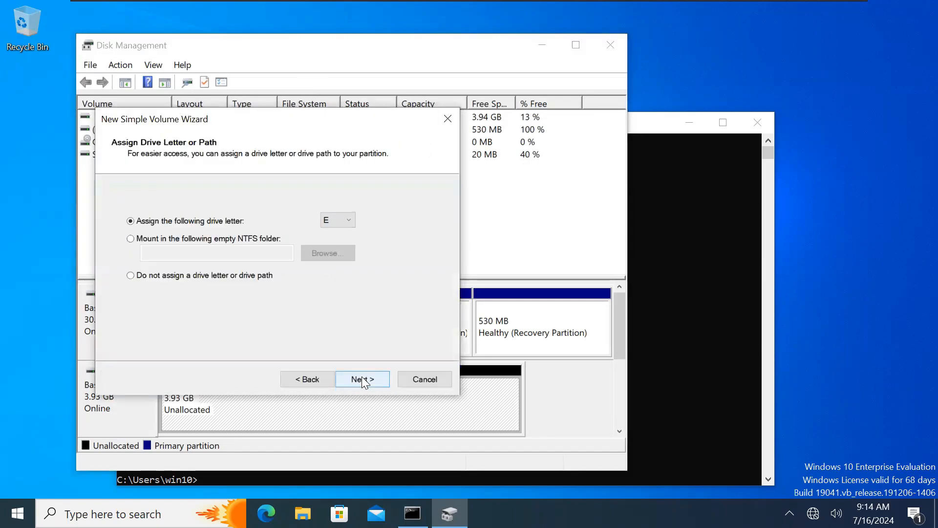
{"action": "left_click", "coordinate": [430, 378]}
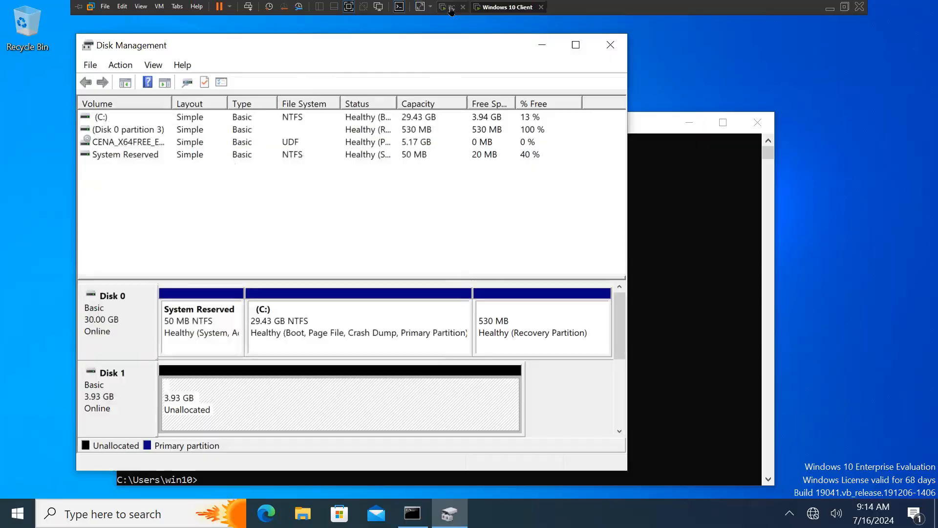
{"action": "left_click", "coordinate": [450, 7]}
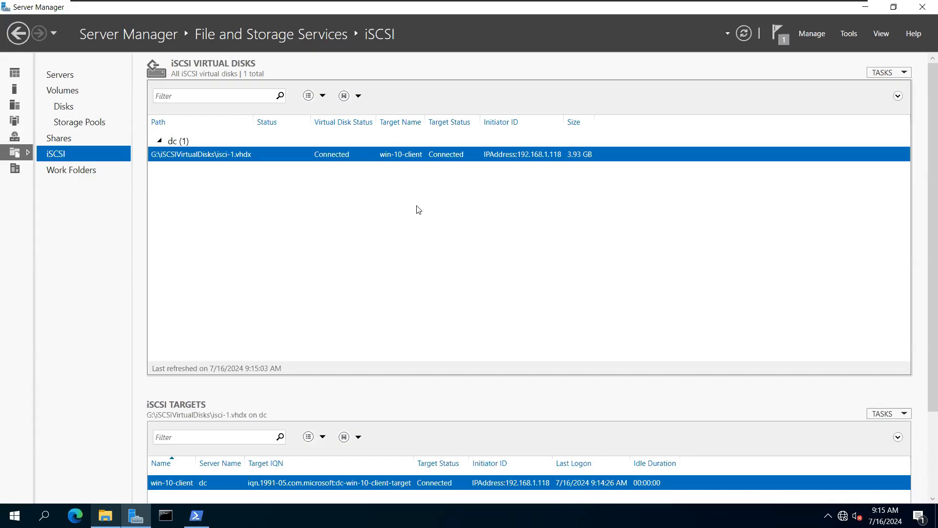
Step: Verify the iSCSI page shows the disk Connected, then close Server Manager and PowerShell
{"action": "left_click", "coordinate": [74, 122]}
{"action": "left_click", "coordinate": [59, 154]}
{"action": "left_click", "coordinate": [62, 169]}
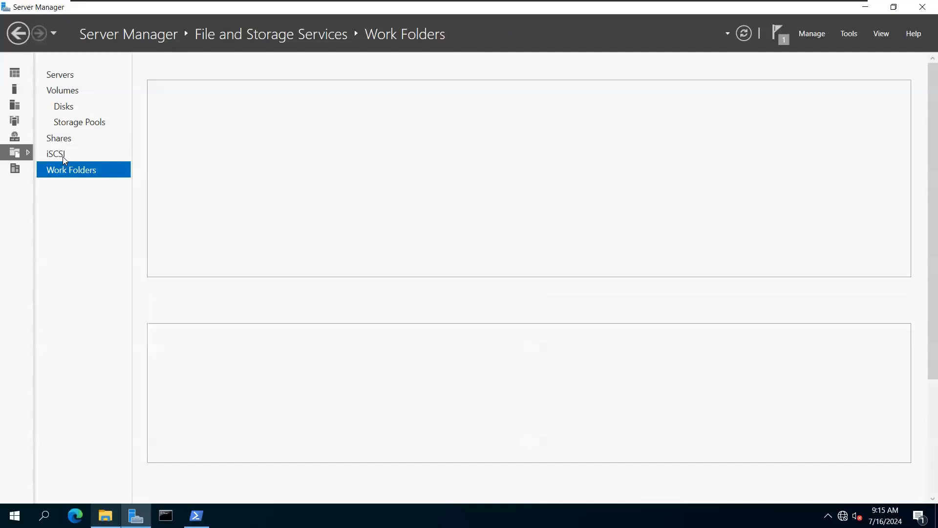
{"action": "left_click", "coordinate": [63, 156]}
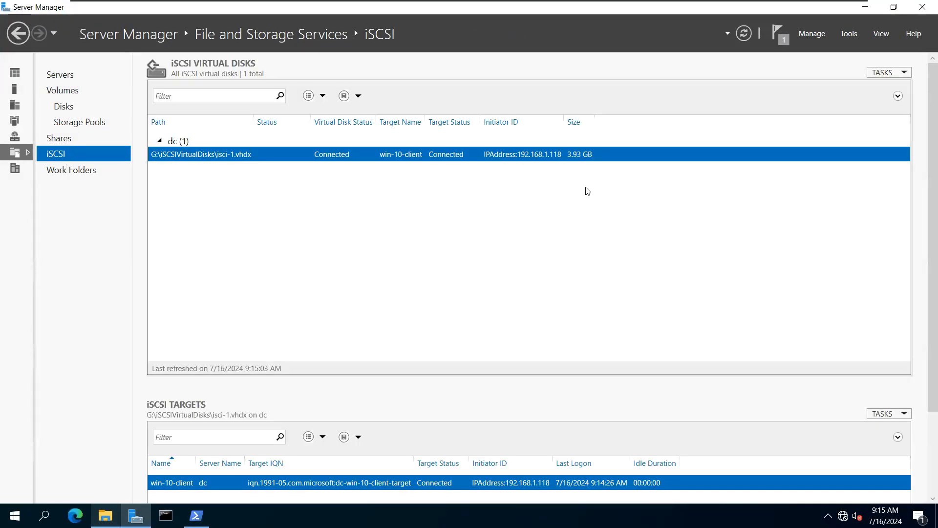
{"action": "left_click", "coordinate": [924, 7]}
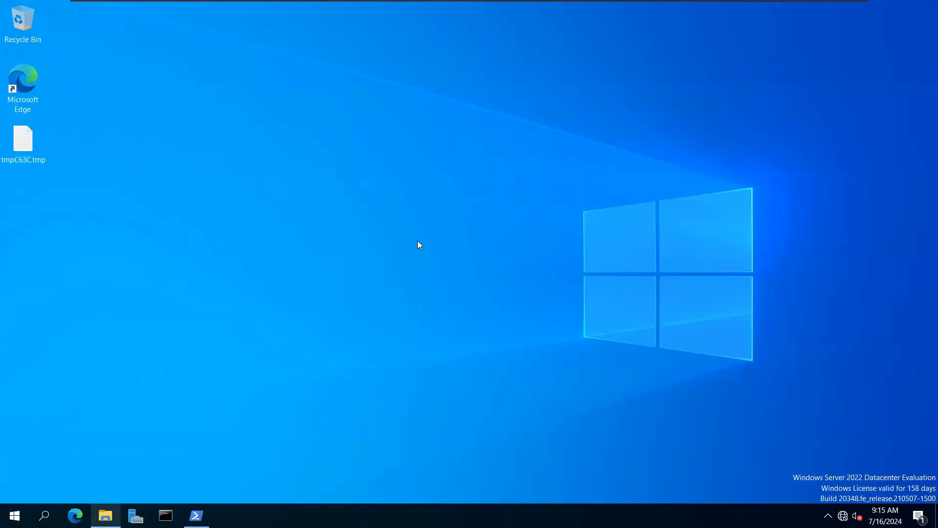
{"action": "left_click", "coordinate": [196, 515]}
{"action": "left_click", "coordinate": [881, 46]}
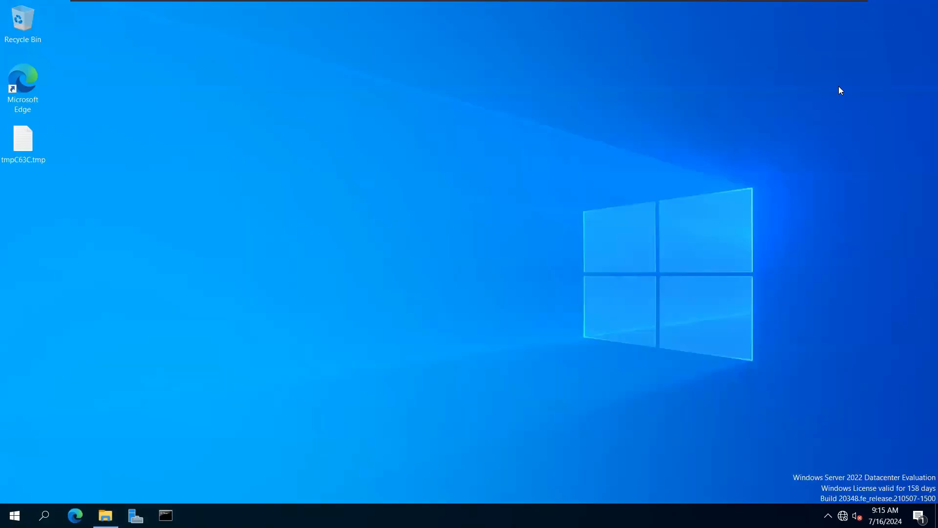